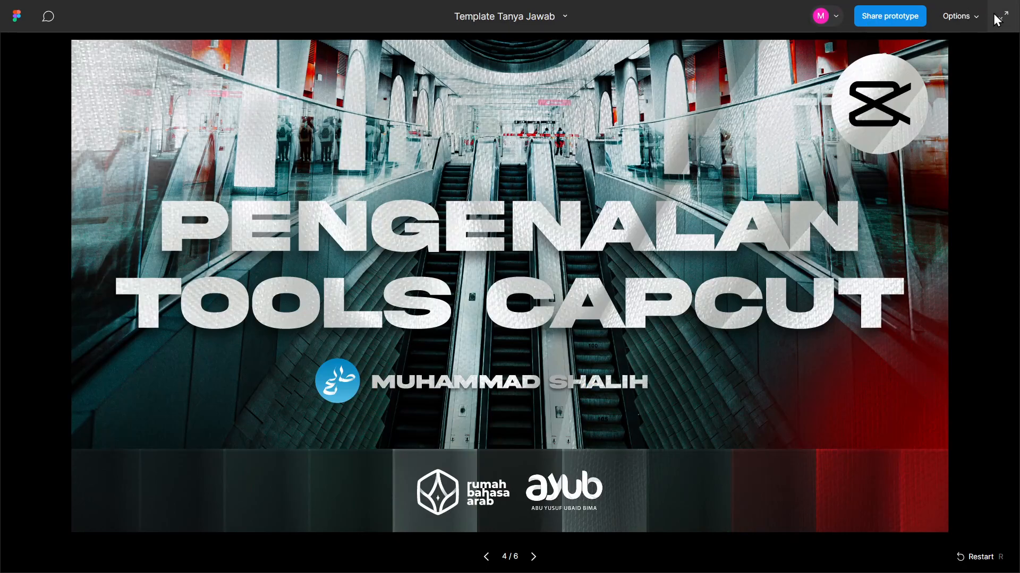
- Switch to the Windows display settings, change the multiple-display mode to Extend these displays and keep the changes
key(alt+Tab)
key(Tab)
key(Tab)
key(Tab)
key(Tab)
key(Tab)
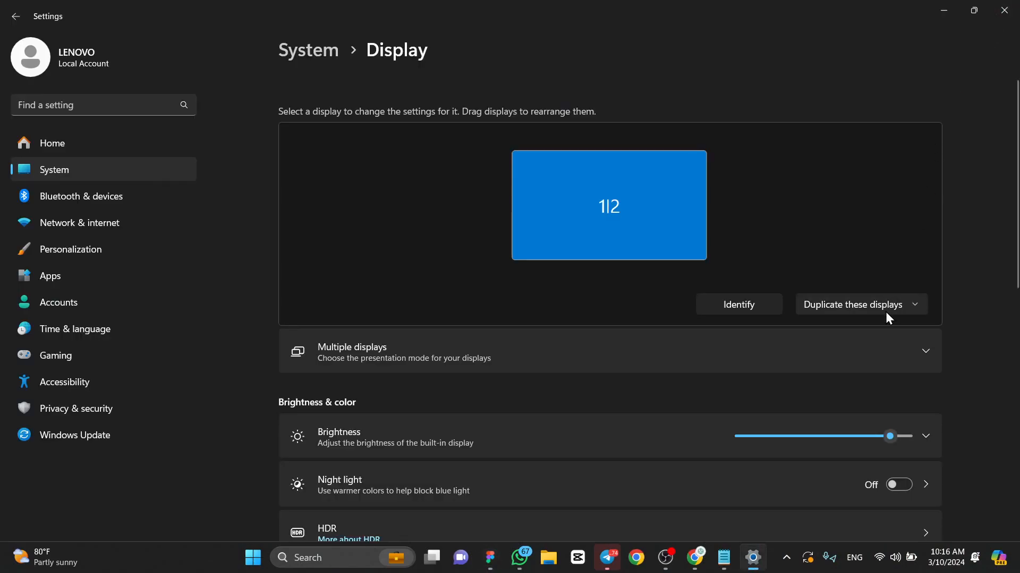
click(885, 312)
click(881, 327)
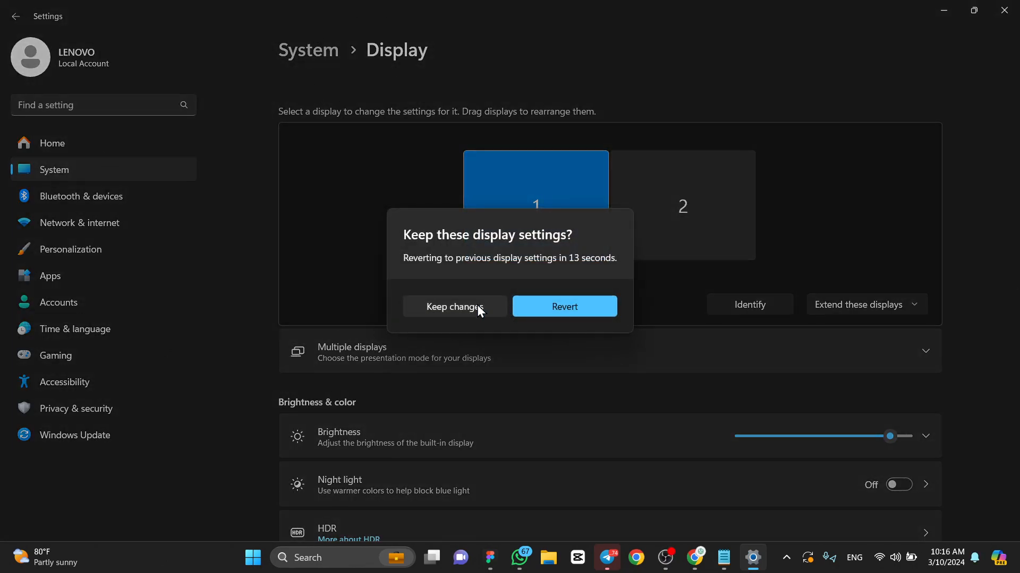
click(478, 306)
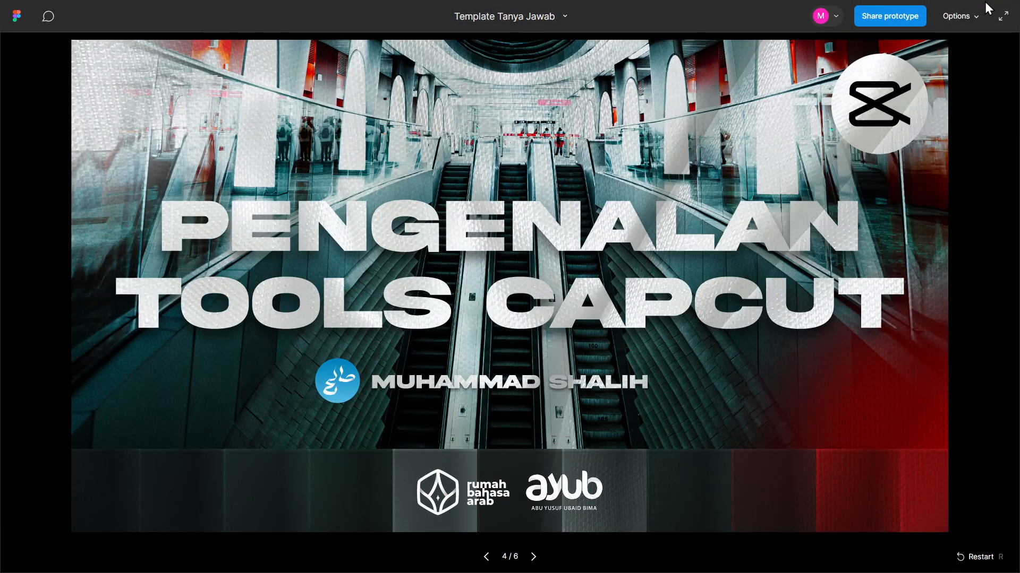
- Put away the Figma prototype, browser, Telegram and WhatsApp windows to clear the desktop
click(1003, 16)
click(1005, 19)
click(939, 17)
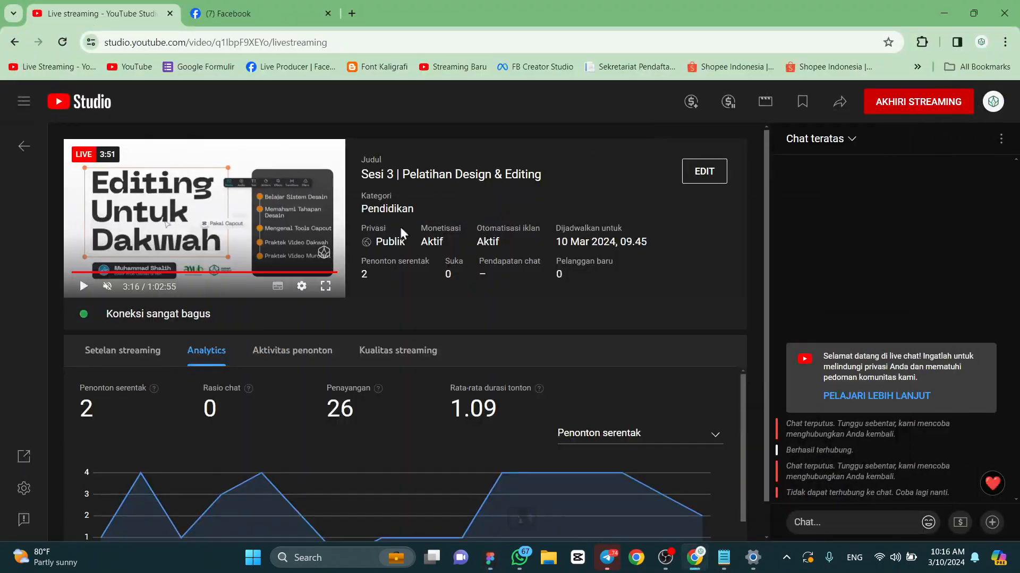
click(276, 16)
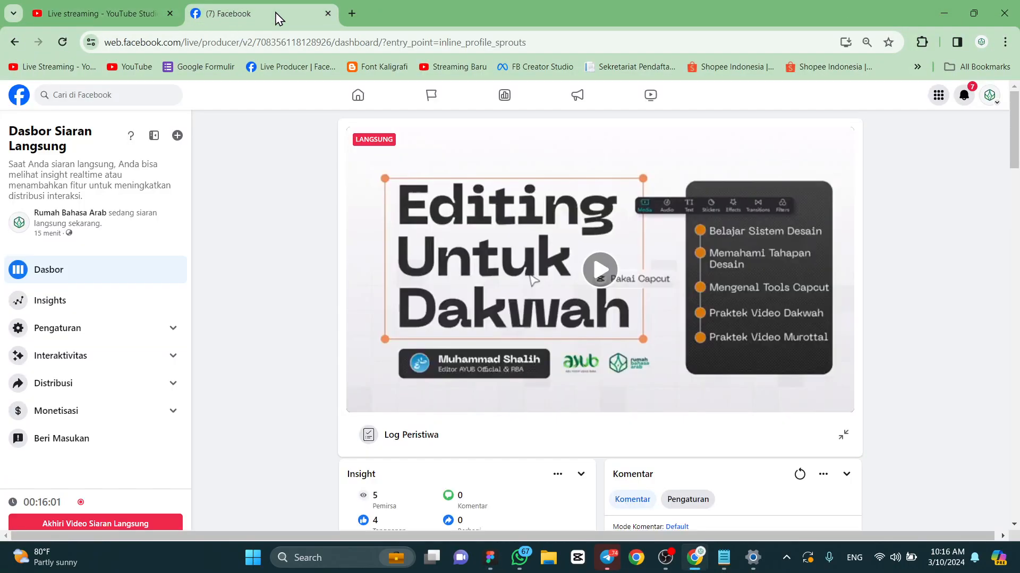
click(949, 9)
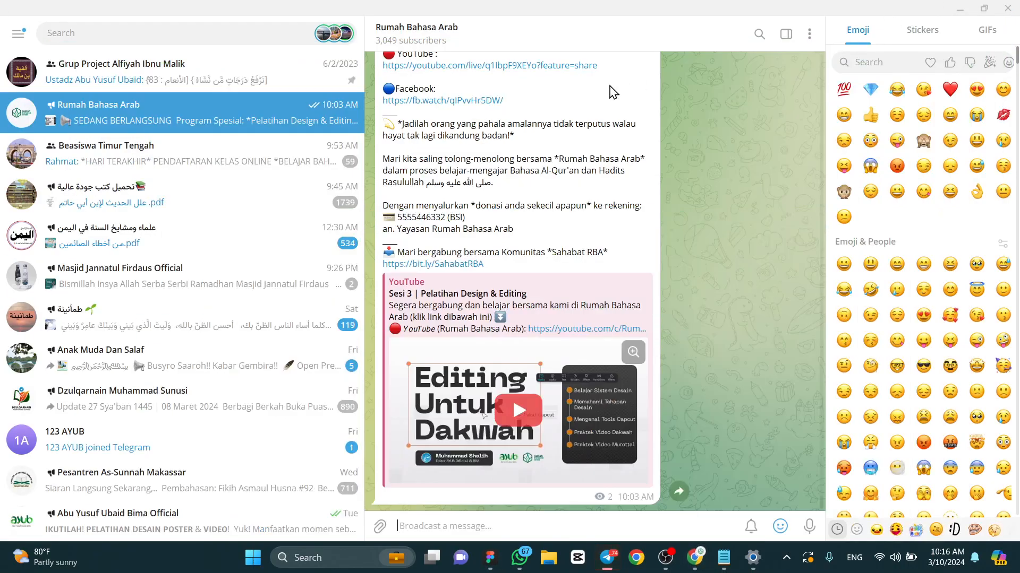
click(960, 9)
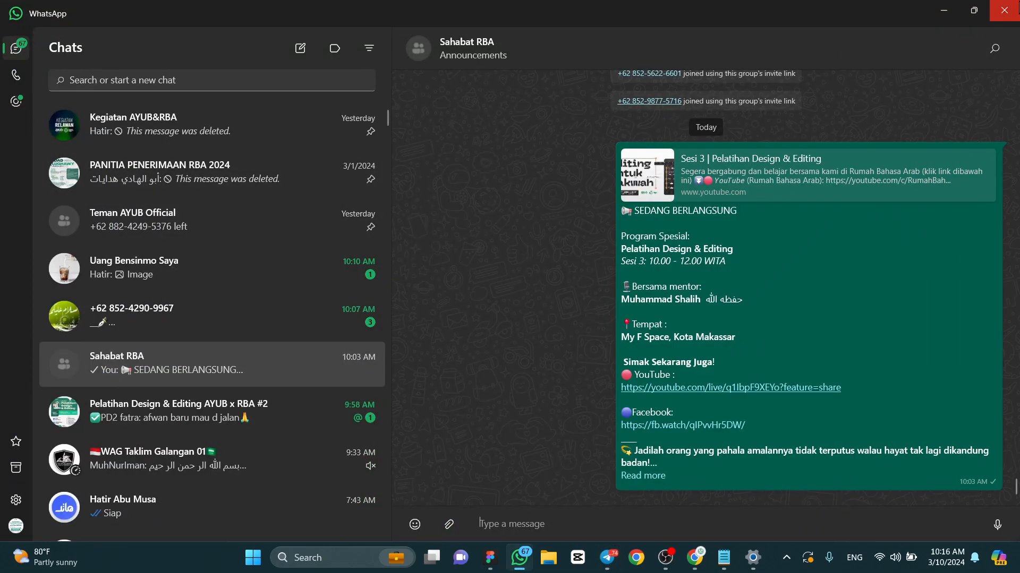
click(943, 9)
- Check the Facebook and YouTube Studio live-stream dashboards in Chrome and minimize the browser
click(693, 563)
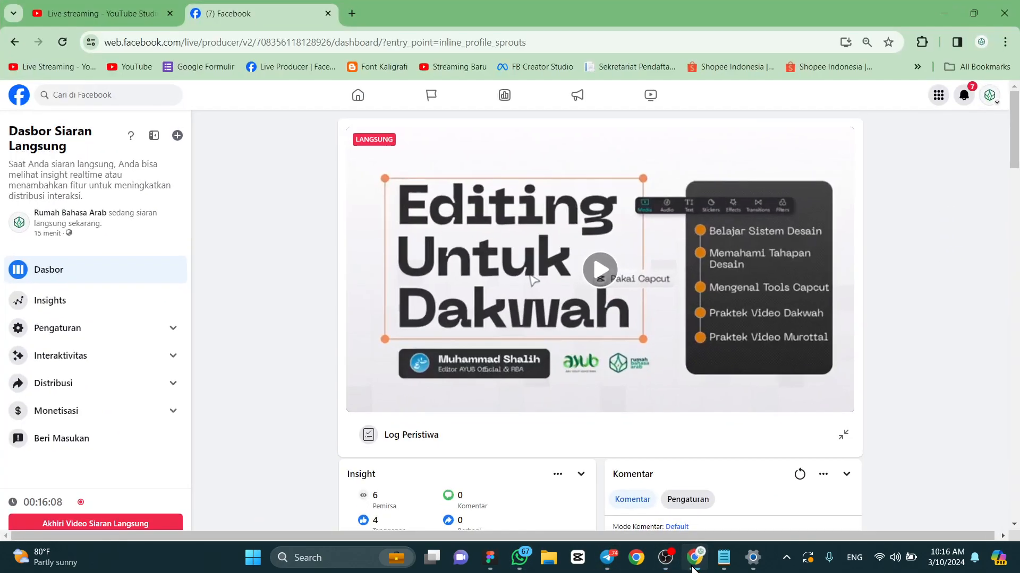
scroll(321, 289, down, 5)
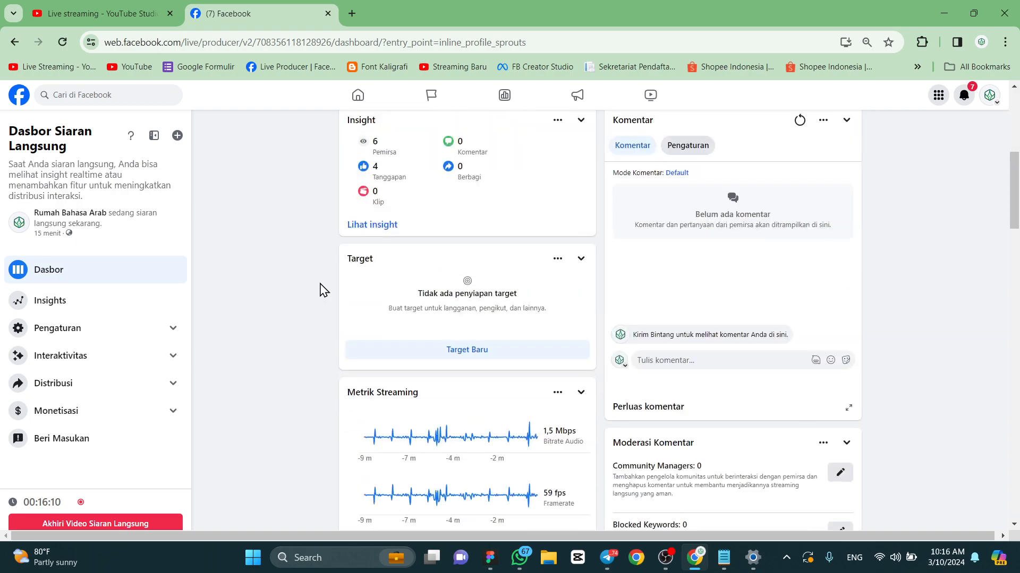
click(85, 13)
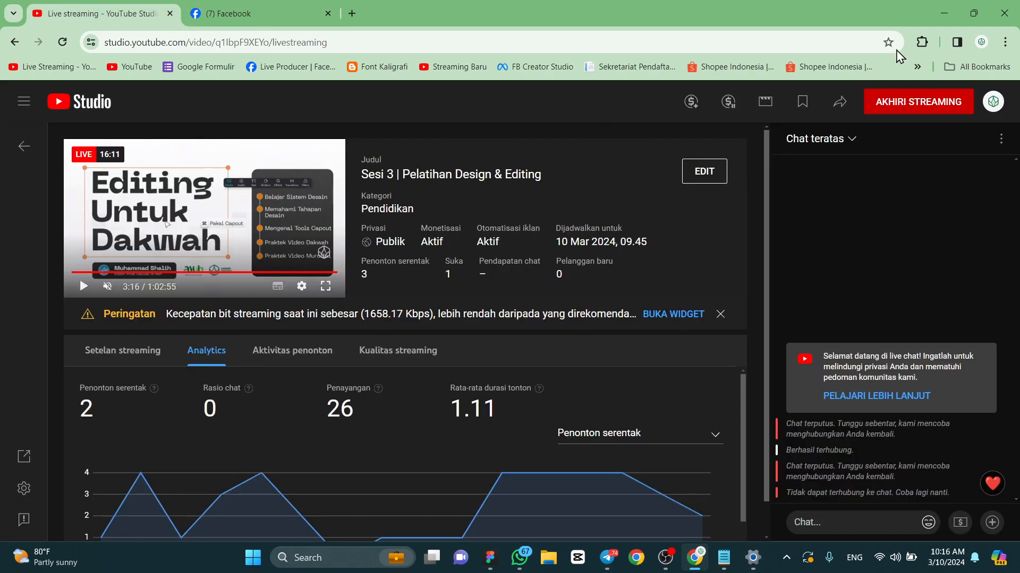
click(945, 10)
click(928, 8)
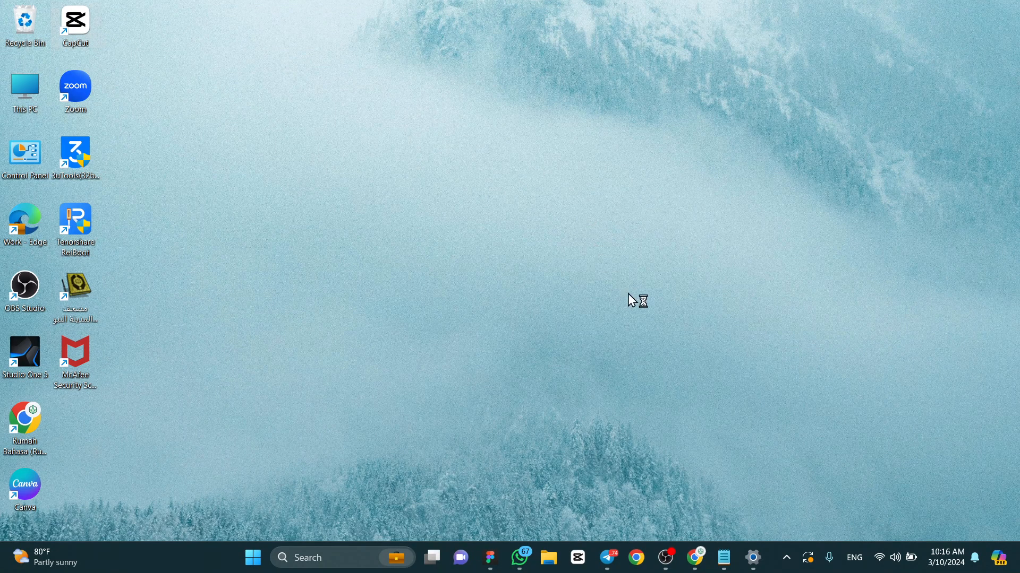
- Return to the Windows display settings, set the mode to Duplicate these displays and keep the changes
mouse_move(748, 569)
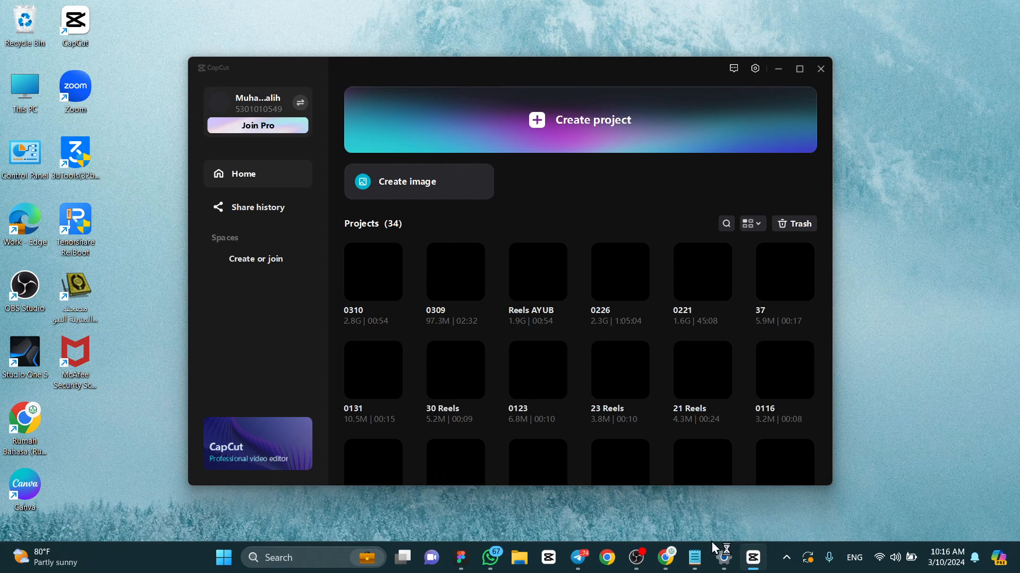
click(722, 555)
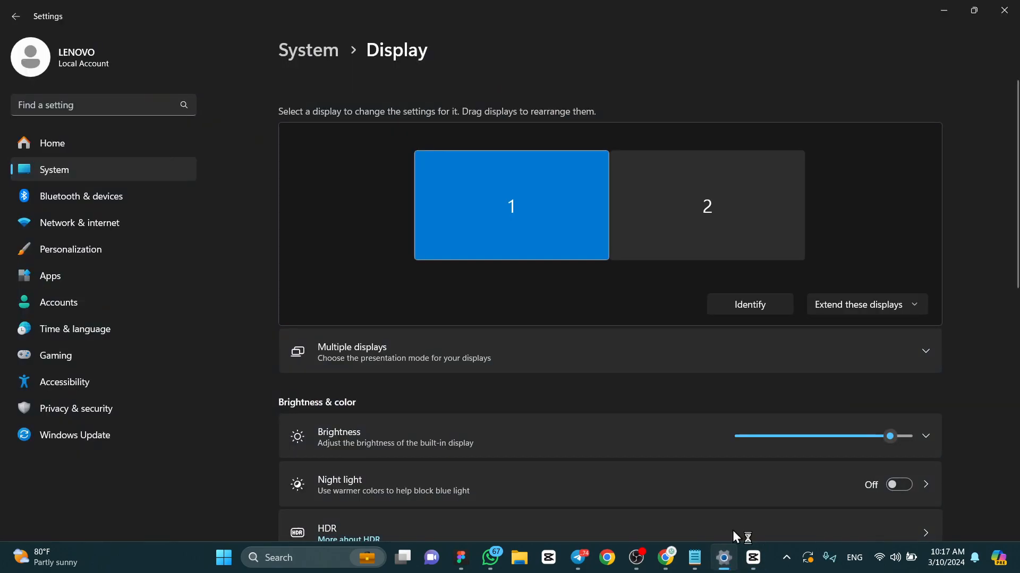
click(878, 300)
click(867, 280)
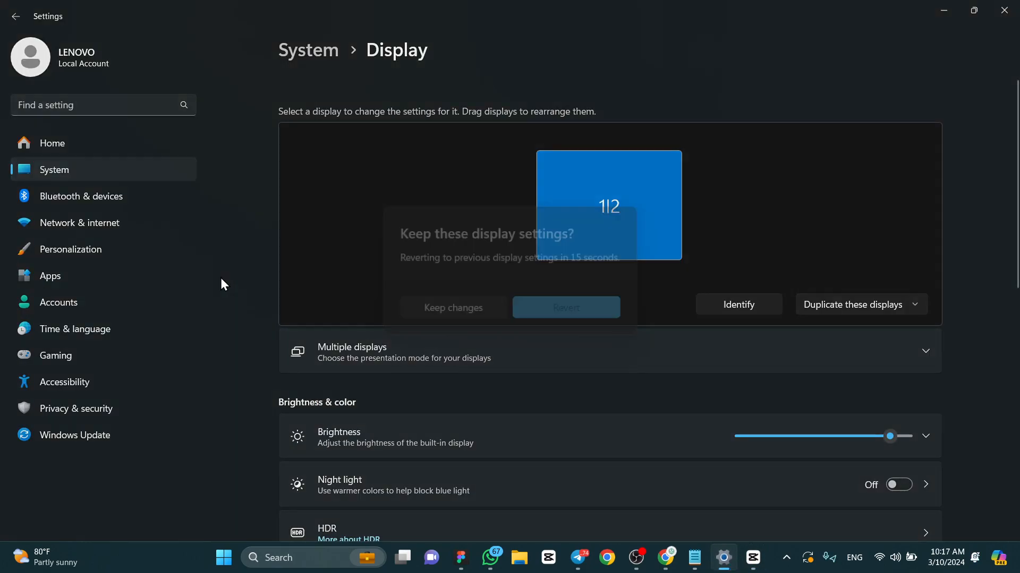
click(430, 307)
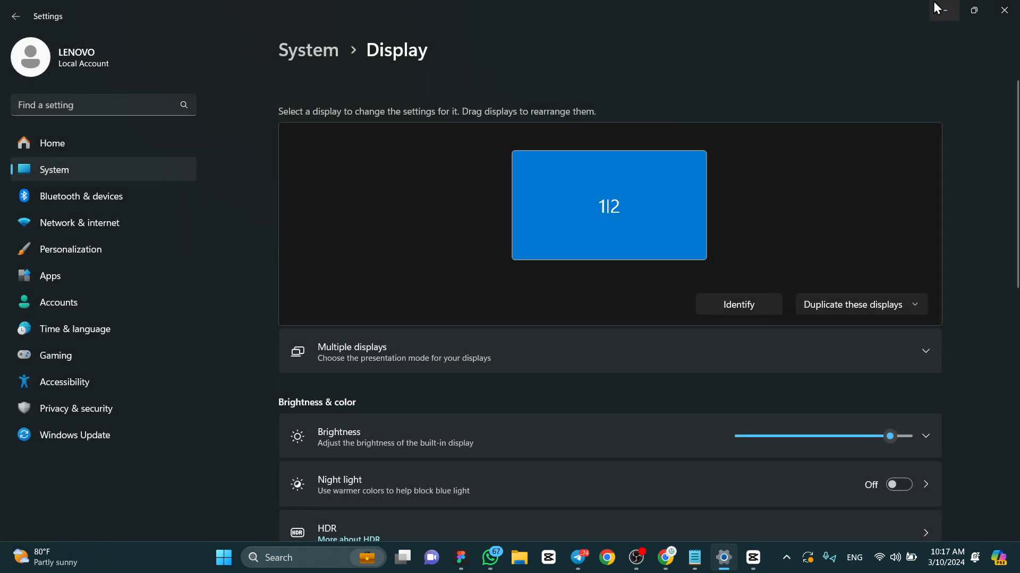
- Switch to the CapCut home window and minimize the Settings, WhatsApp and other windows behind it
click(752, 557)
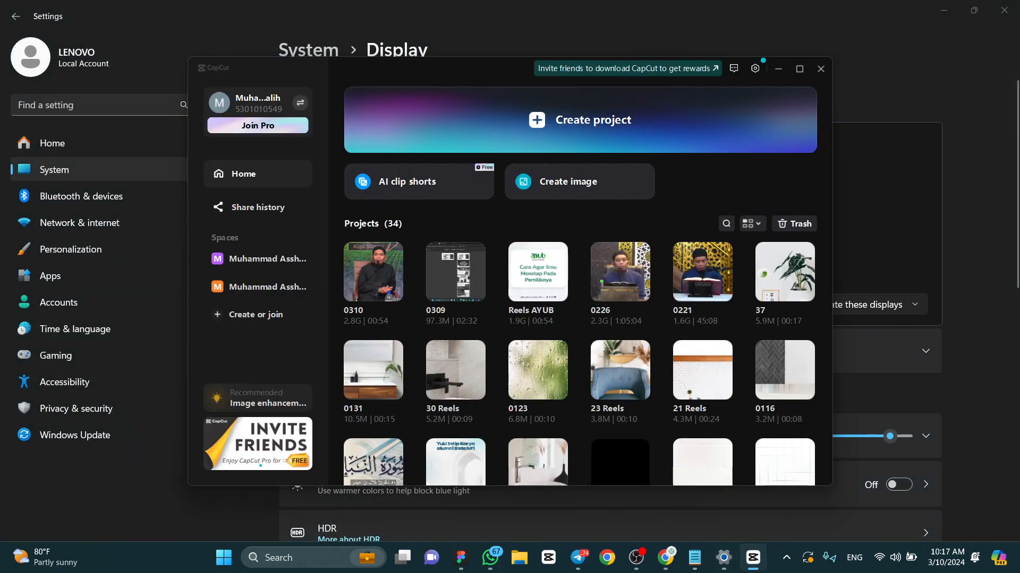
click(796, 68)
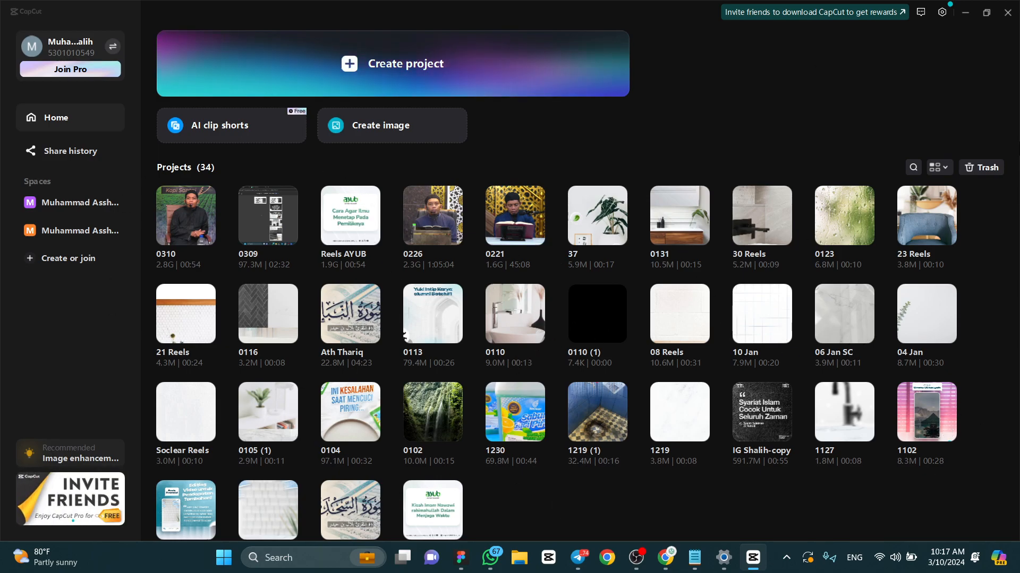
click(982, 18)
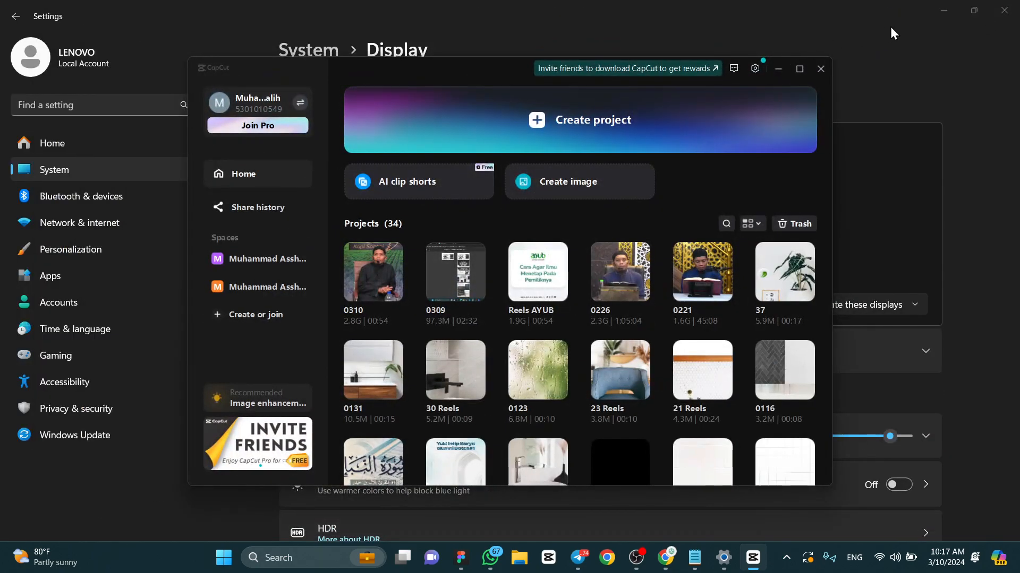
click(914, 19)
click(935, 12)
click(948, 10)
click(949, 11)
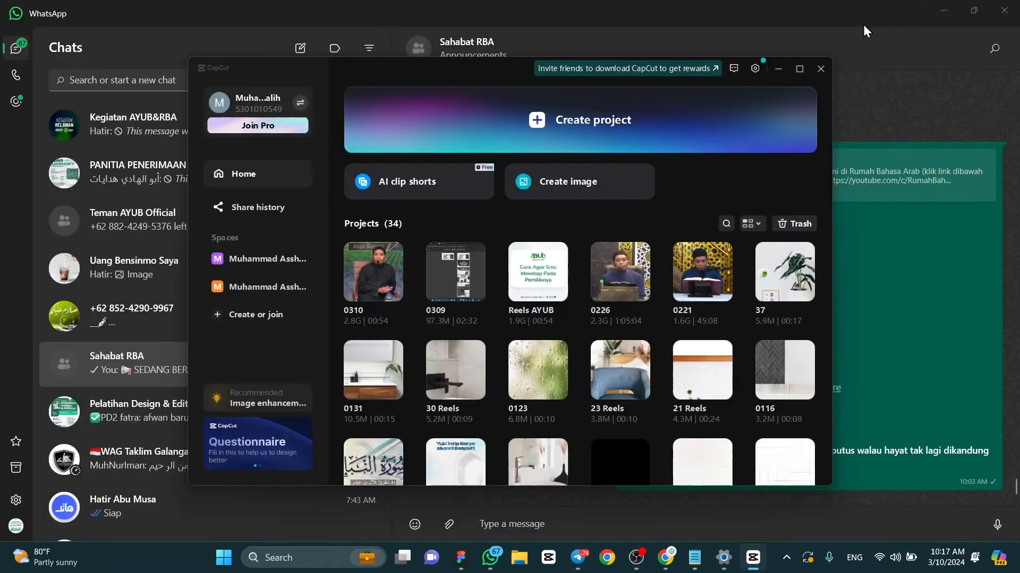
click(948, 10)
click(944, 8)
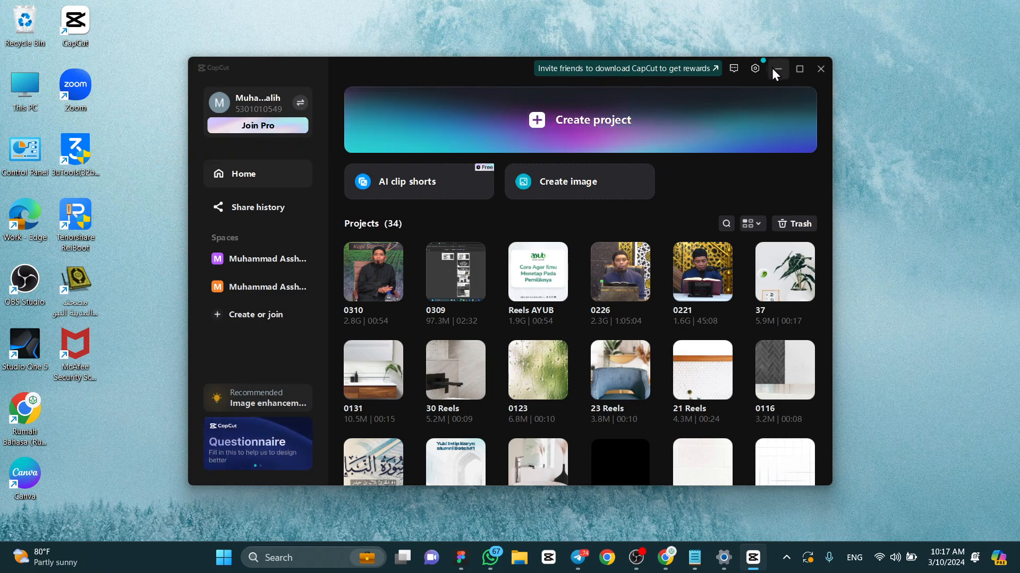
- Create a new video project from the CapCut home screen
click(749, 71)
click(751, 70)
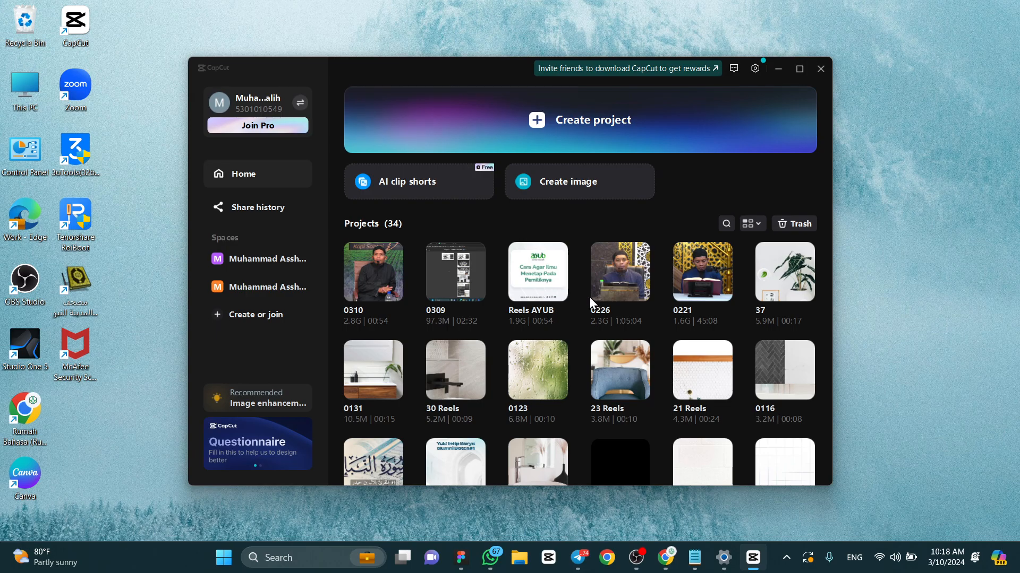
scroll(607, 296, down, 8)
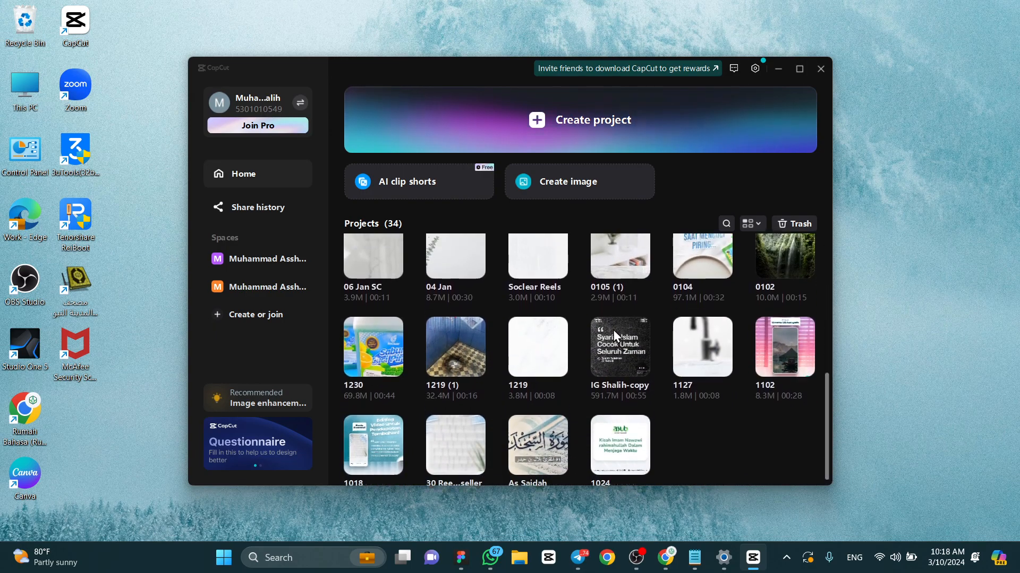
scroll(612, 330, up, 8)
scroll(605, 324, down, 3)
scroll(606, 324, up, 3)
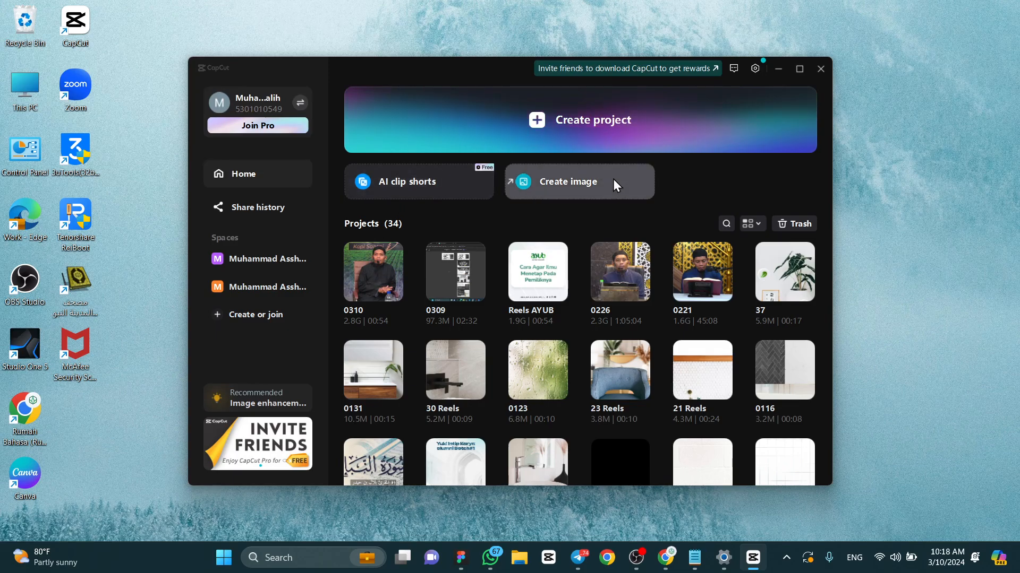
click(549, 130)
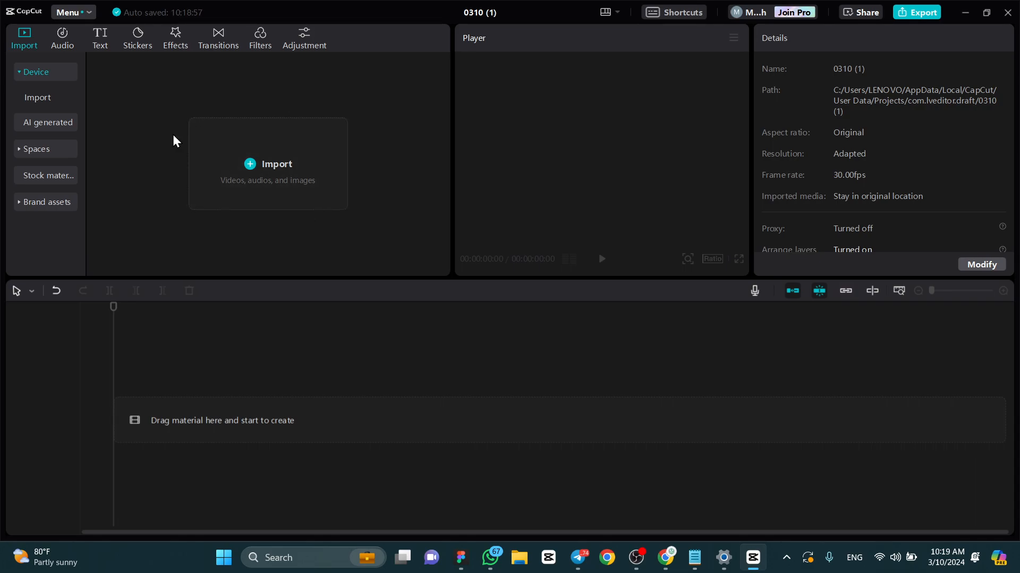
- View the Spaces media section and return to importing from the device
click(59, 149)
click(19, 127)
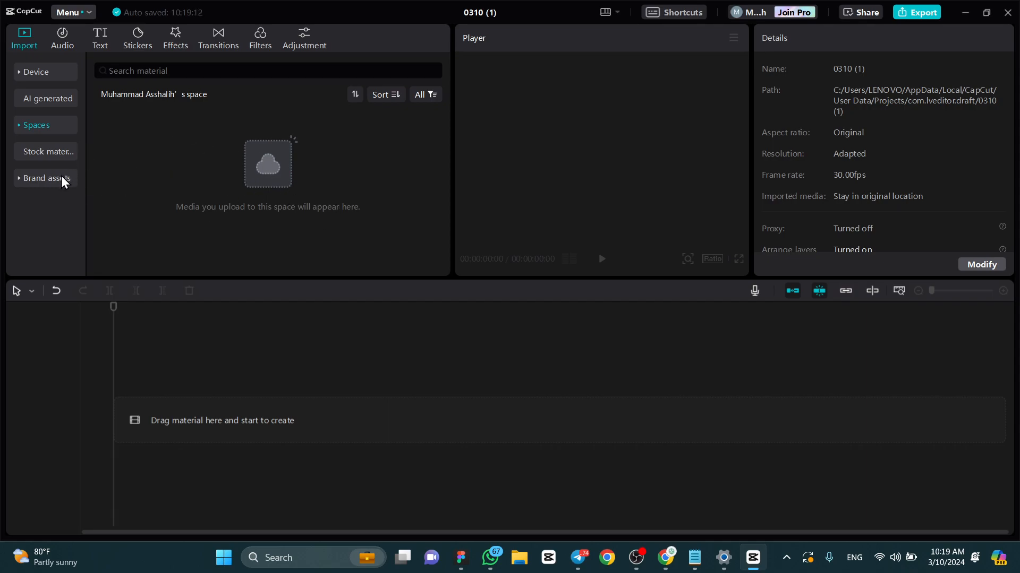
click(48, 74)
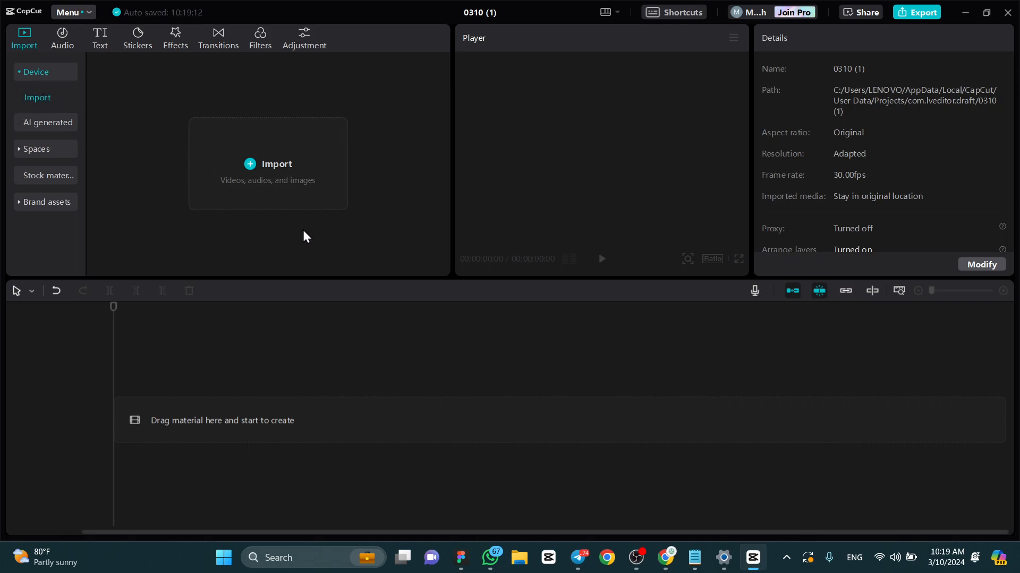
- Import the video 0310 from the Downloads folder into the project's media library
click(275, 171)
click(60, 153)
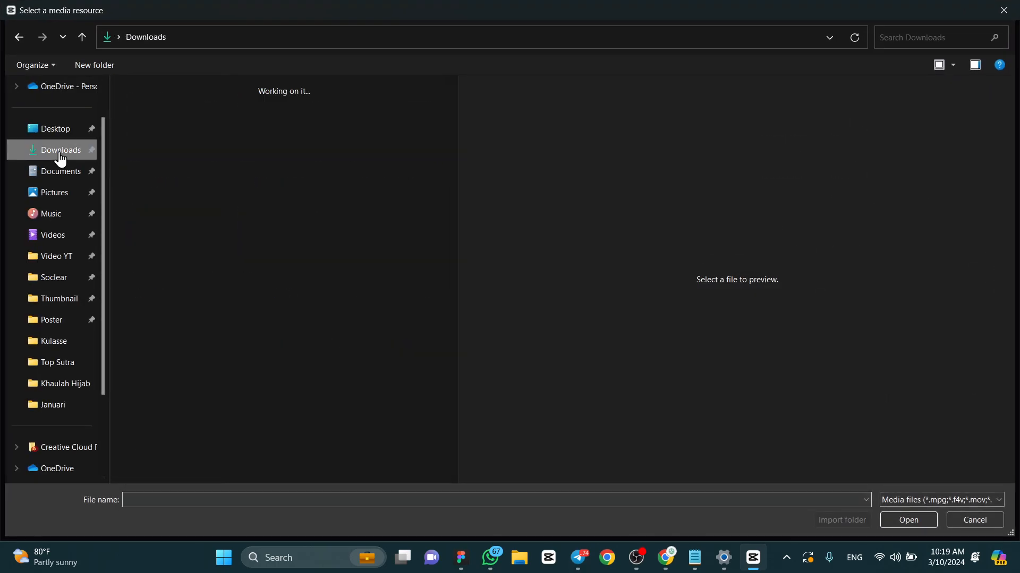
click(154, 138)
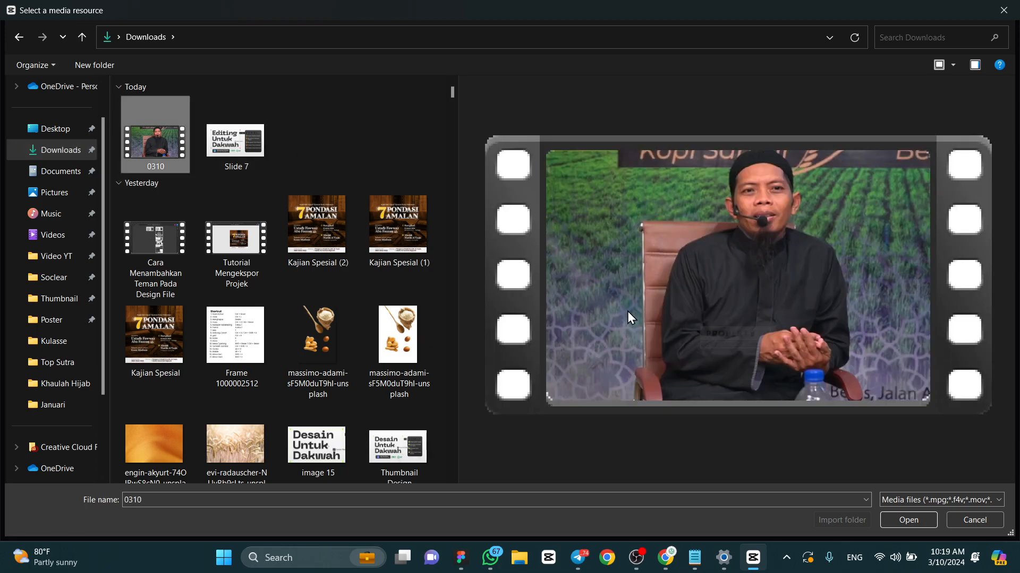
click(330, 144)
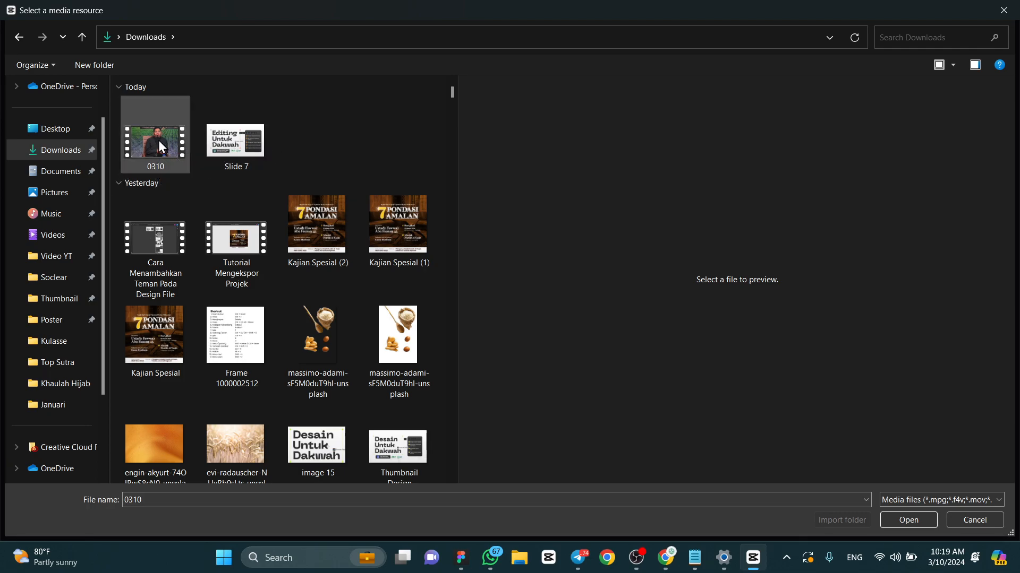
click(159, 140)
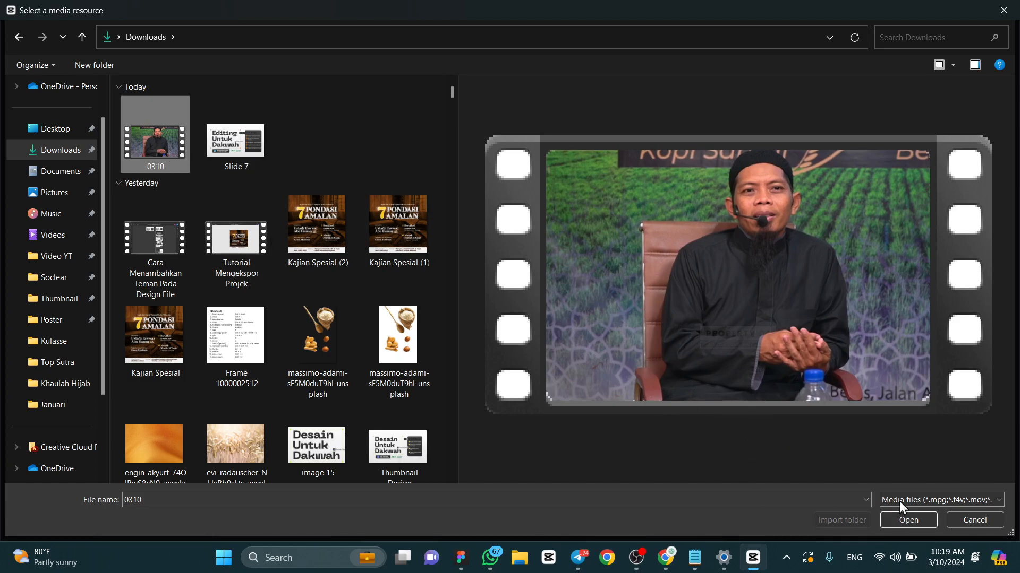
click(902, 520)
click(331, 165)
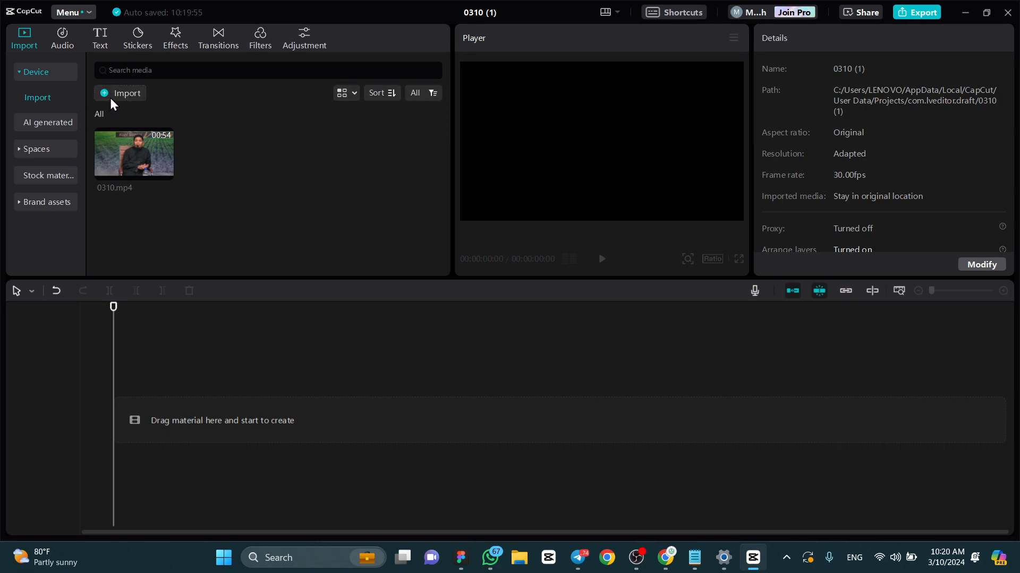
- Open the Downloads folder in File Explorer and bring its 0310 video directly into CapCut's media library
click(521, 558)
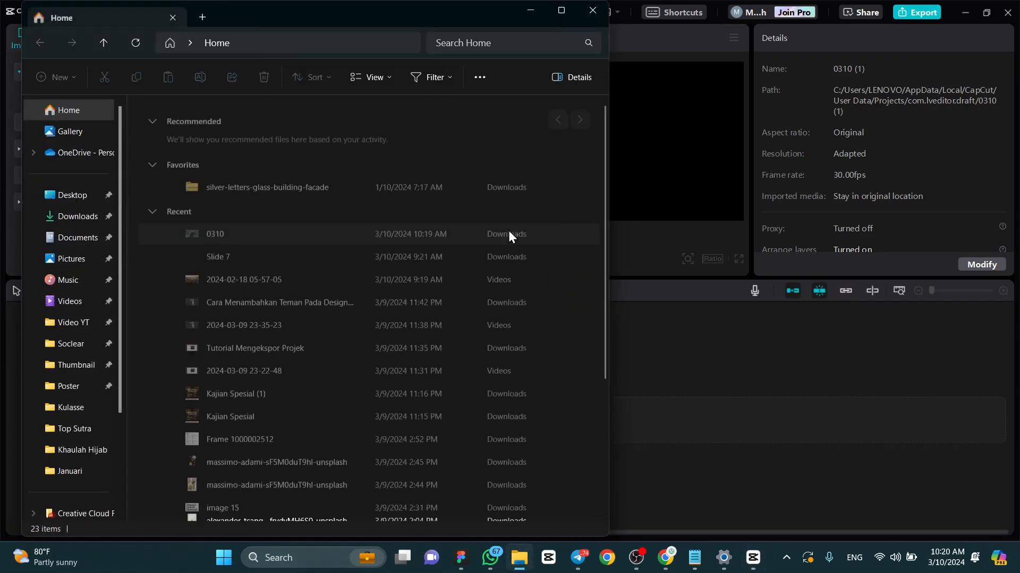
drag(494, 20, 855, 43)
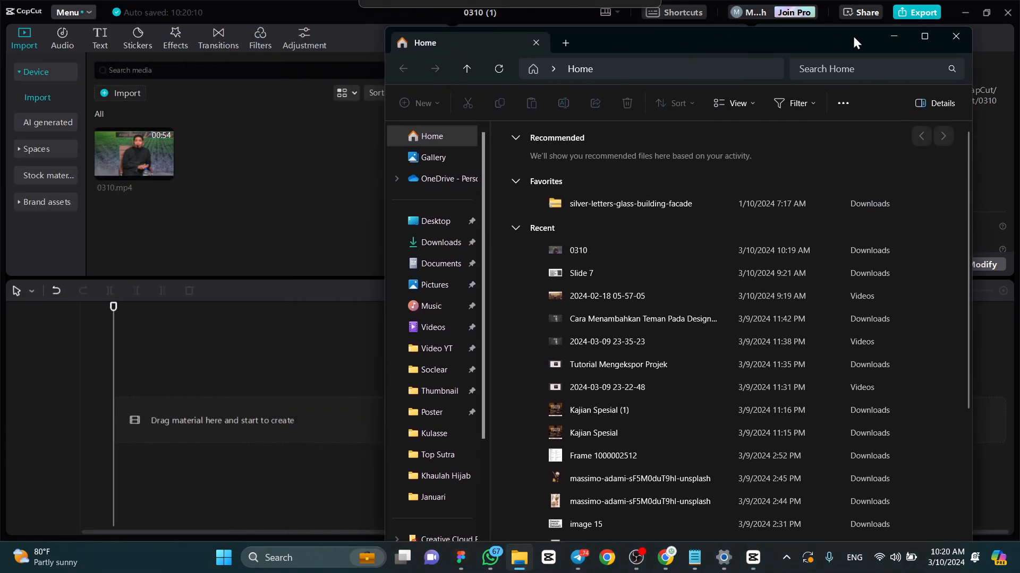
click(442, 242)
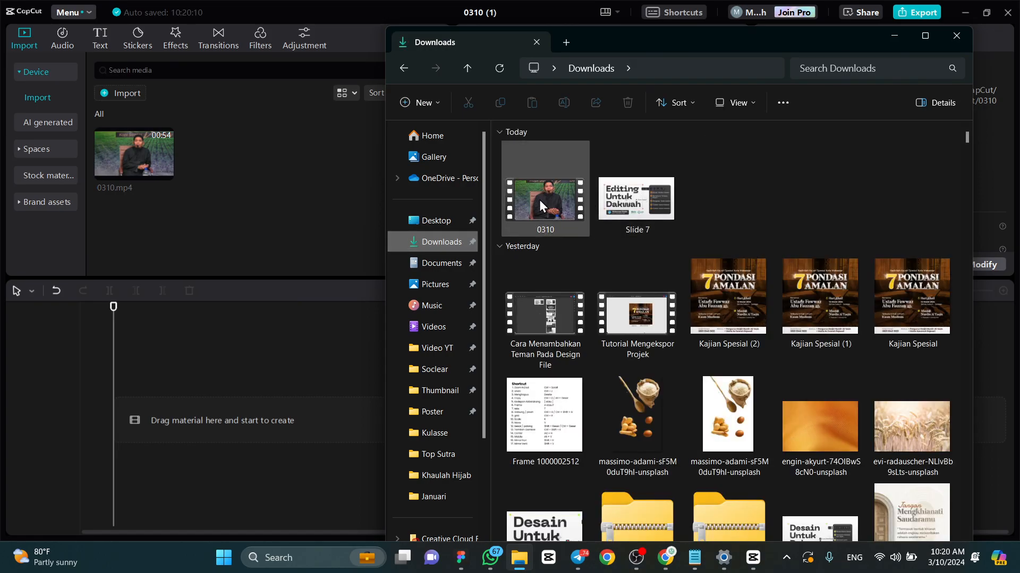
drag(549, 202, 212, 158)
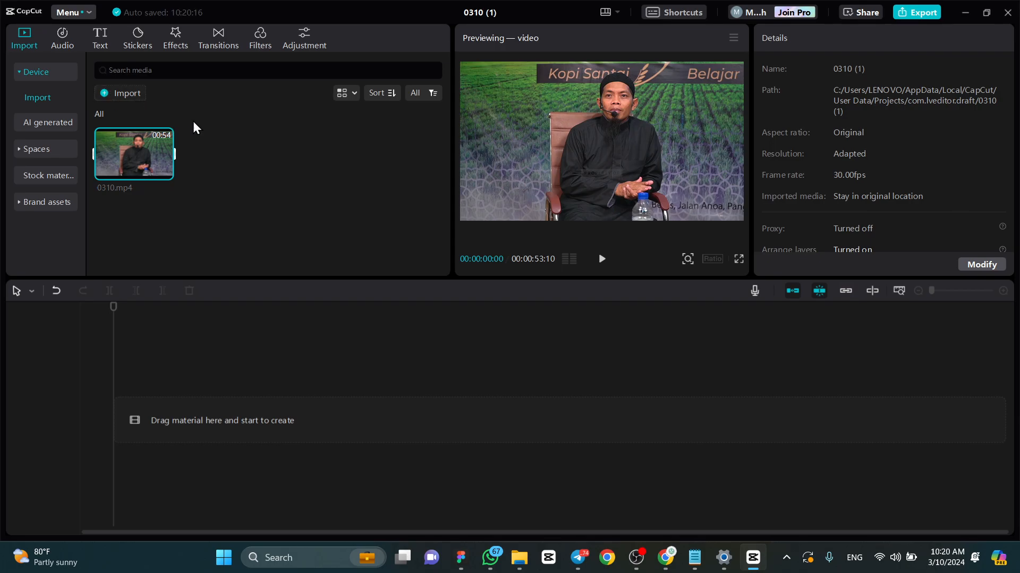
- Review the project's details and rename the project as Reels AYUB in its settings
click(298, 129)
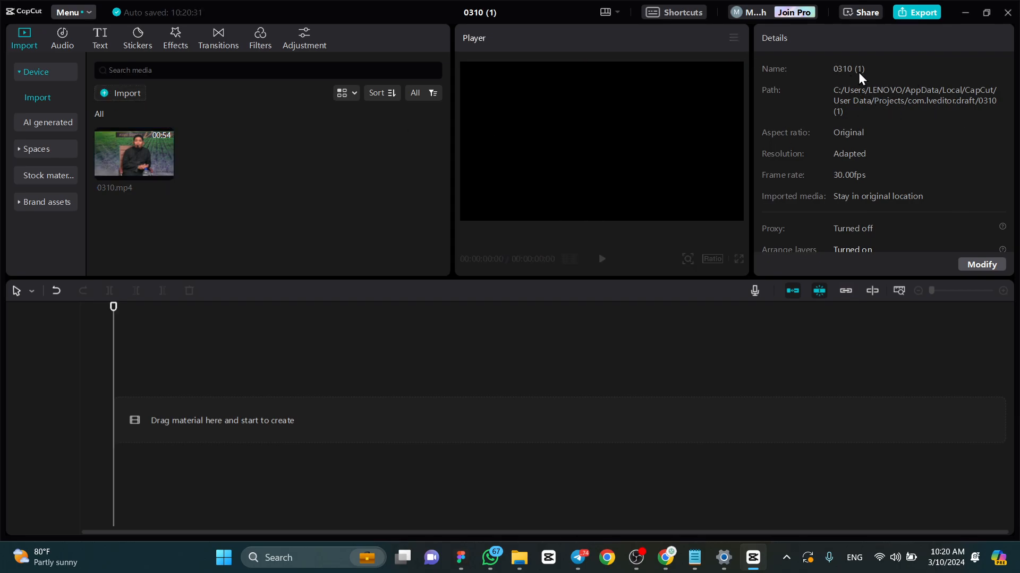
scroll(858, 106, down, 1)
scroll(856, 102, up, 1)
scroll(887, 149, down, 1)
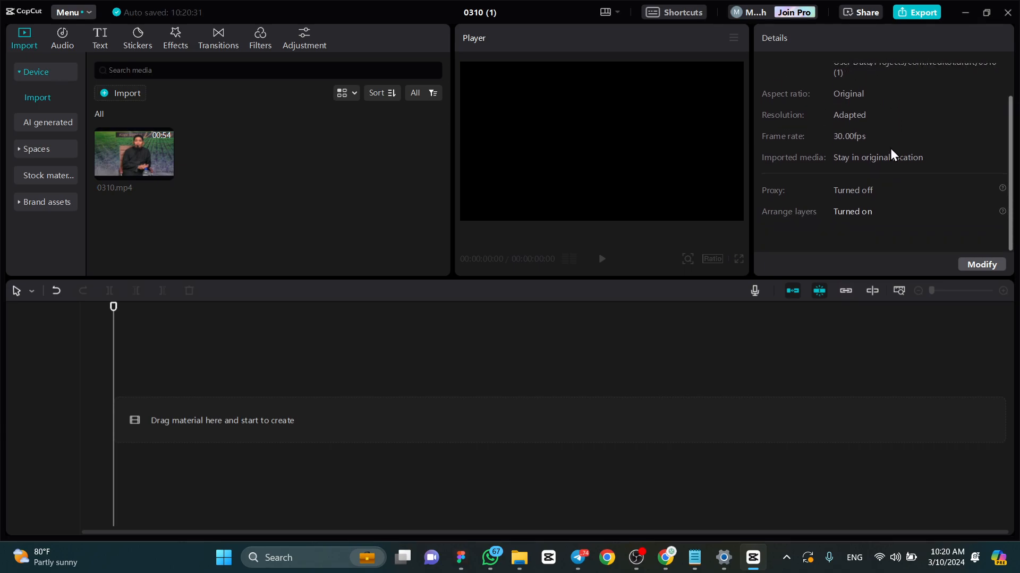
scroll(898, 154, up, 1)
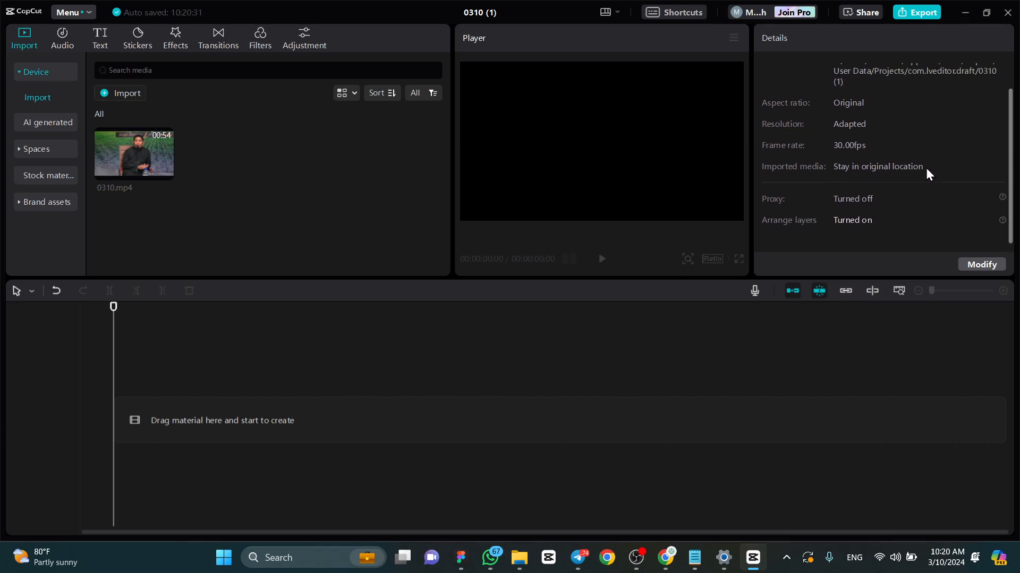
click(987, 265)
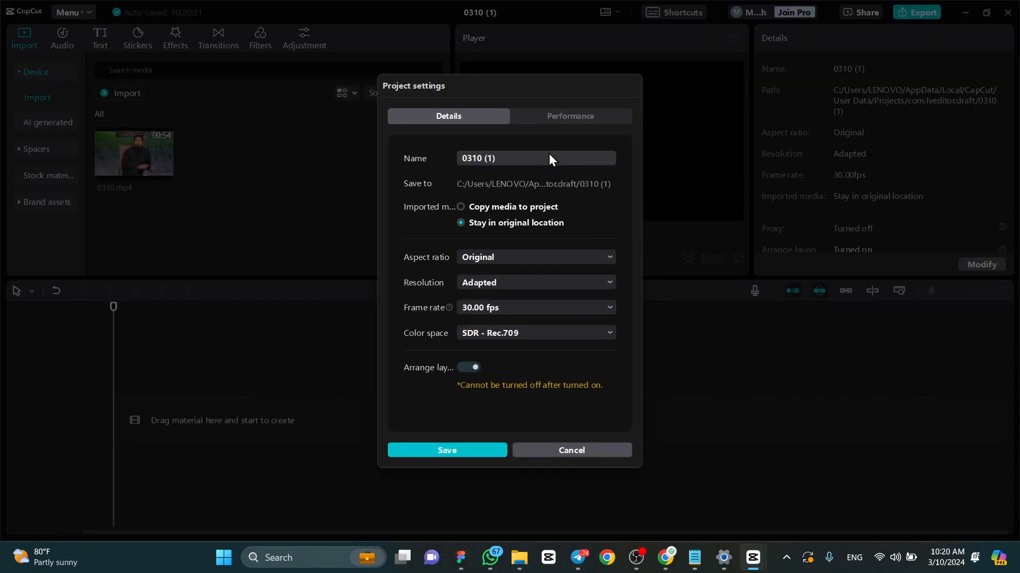
drag(549, 154, 460, 157)
key(Caps_Lock)
text(R)
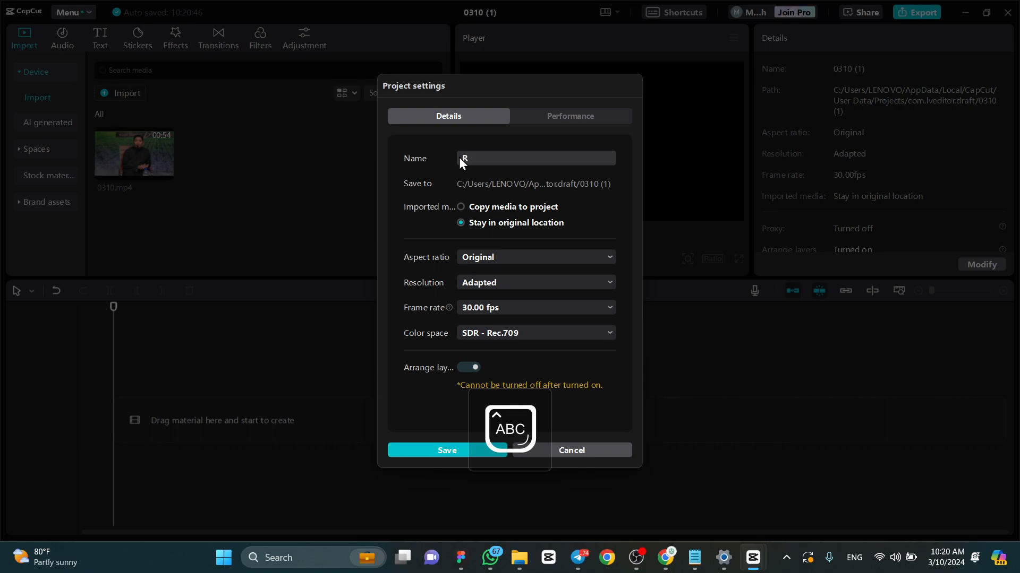
key(Caps_Lock)
text(eels)
key(Caps_Lock)
text(AYUB)
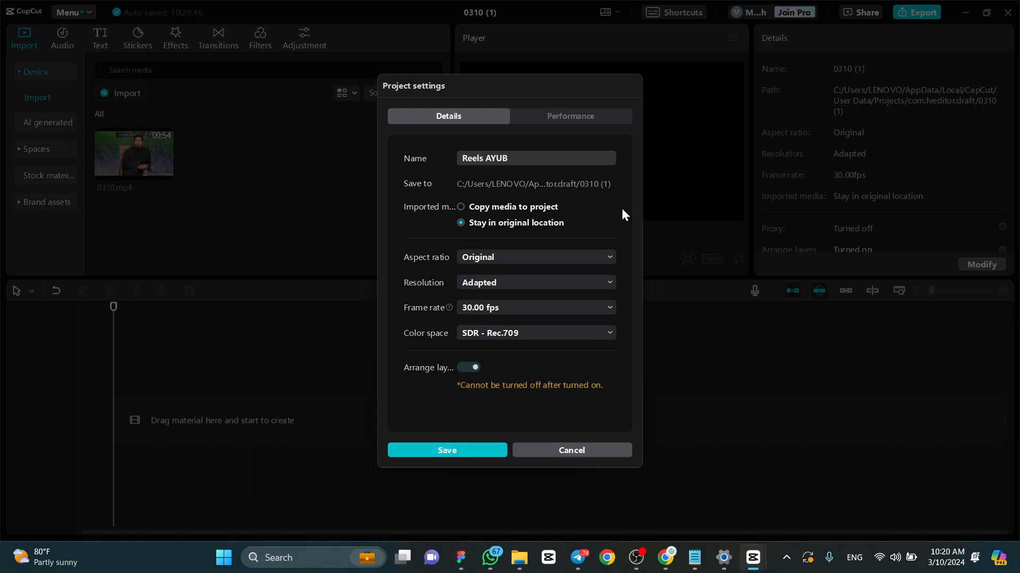
- Compare the available frame rates, set the project to 60.00 fps and save the project settings
click(529, 308)
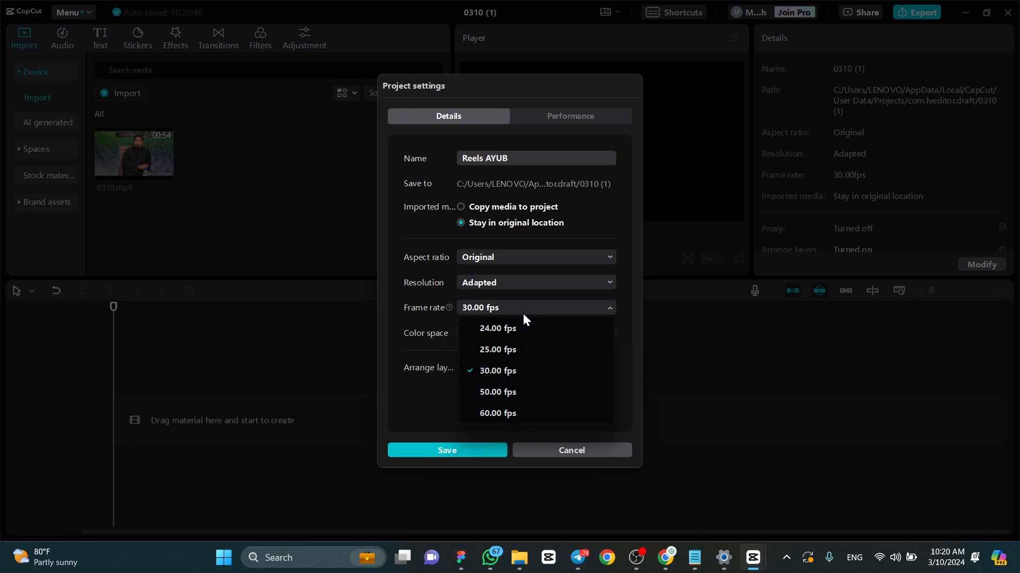
click(536, 309)
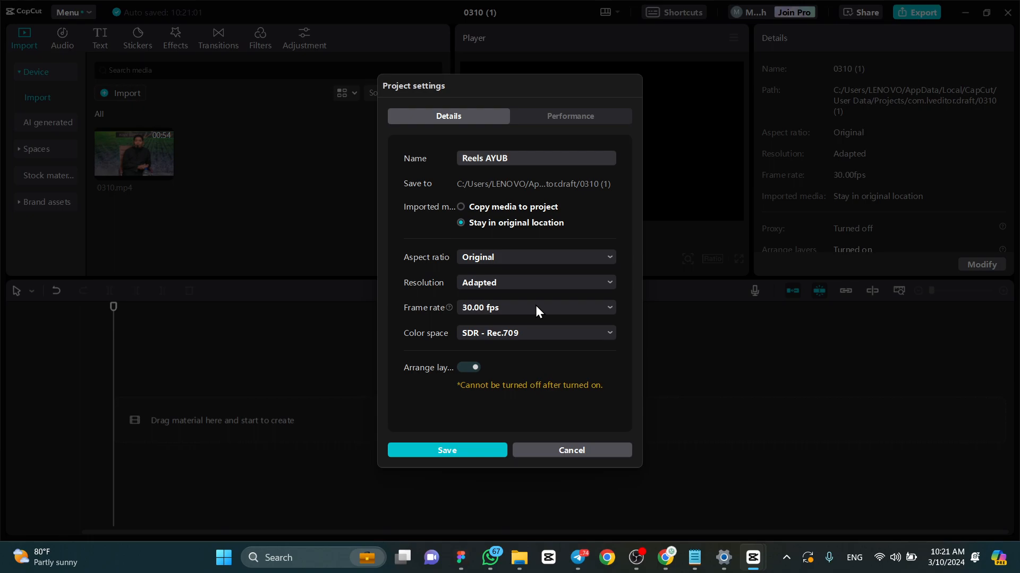
click(536, 308)
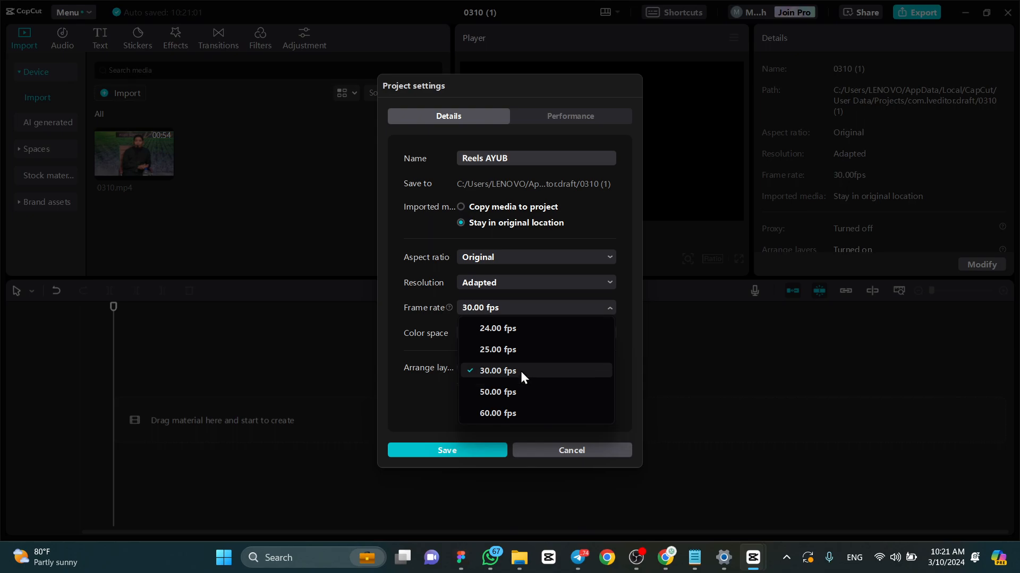
click(519, 414)
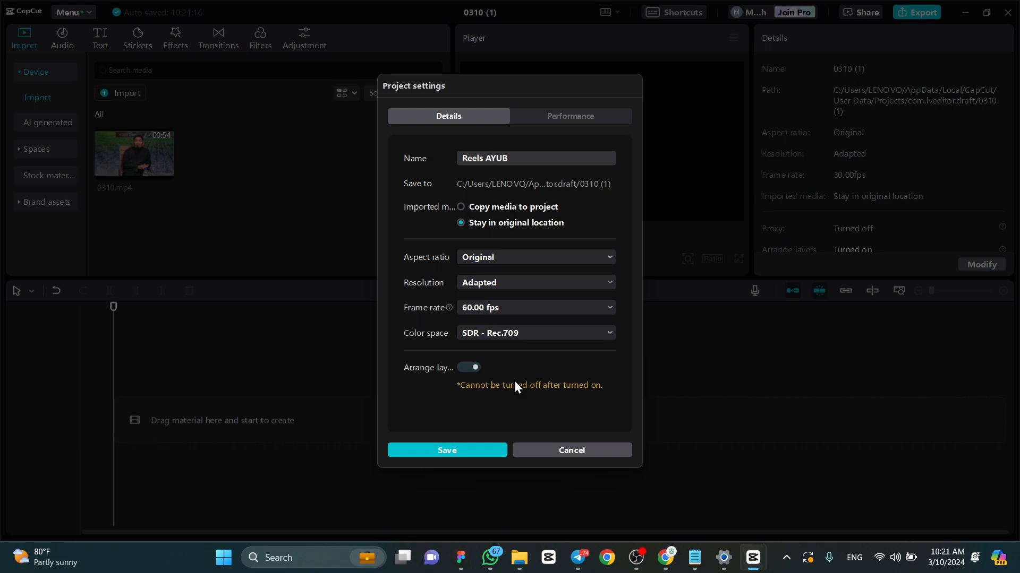
click(583, 309)
click(542, 329)
click(540, 309)
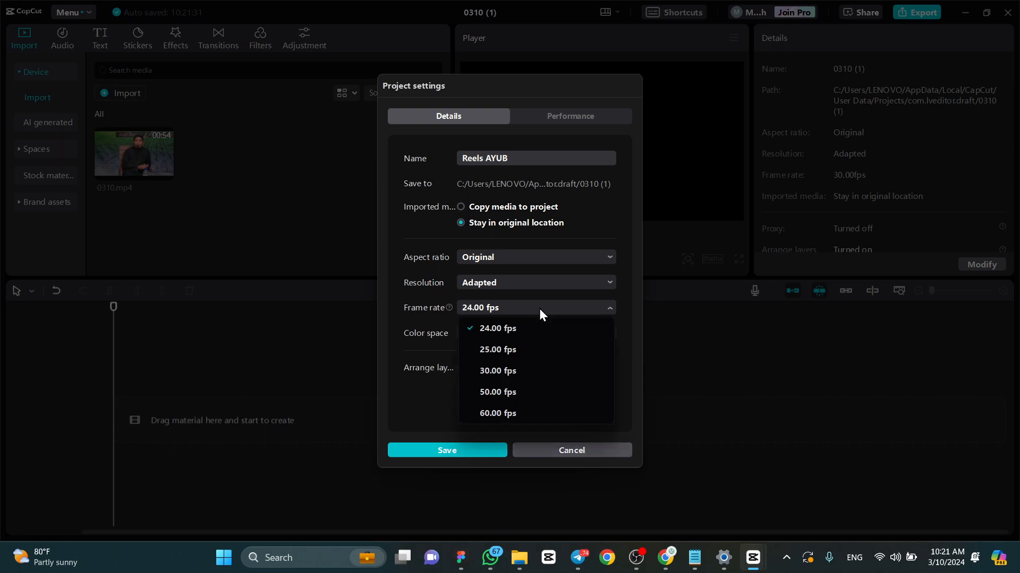
click(498, 413)
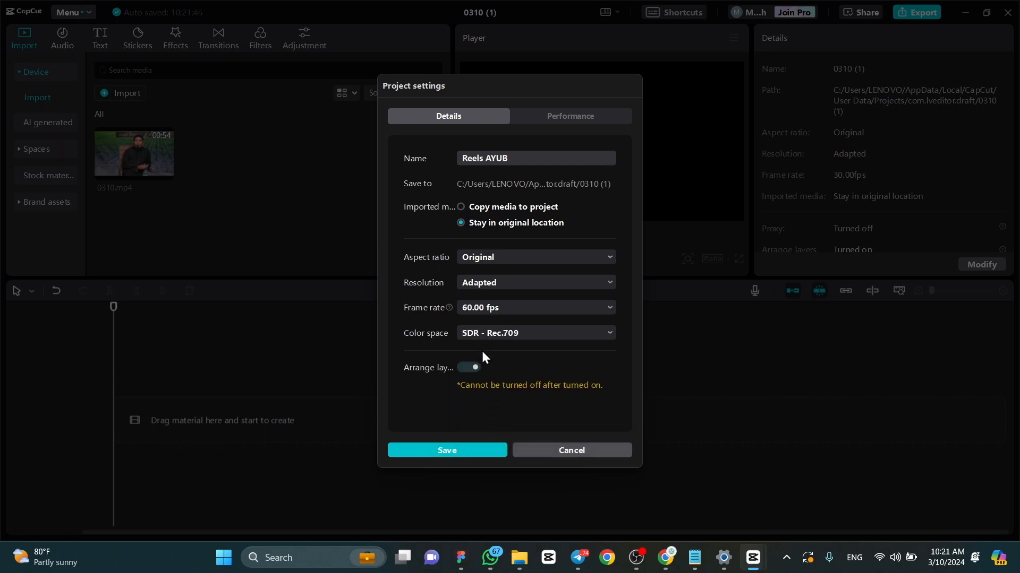
click(475, 450)
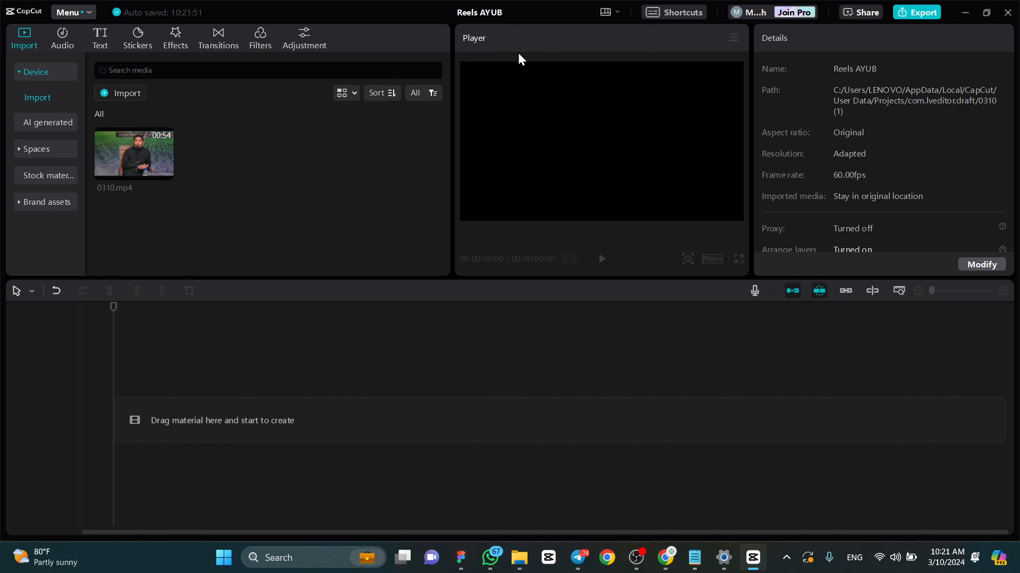
- View the audio library's music and the category list of its sound effects
mouse_move(161, 141)
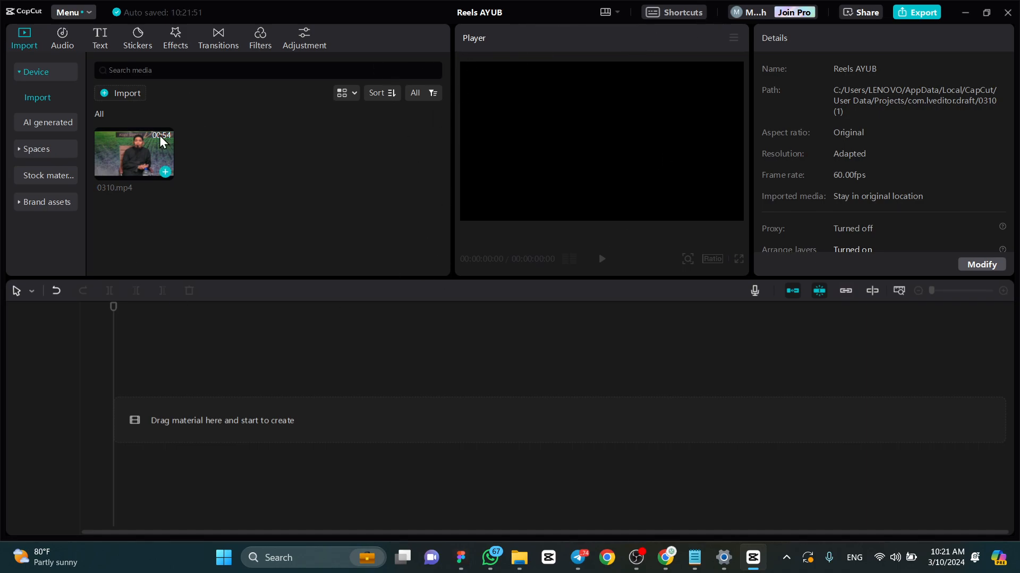
click(63, 44)
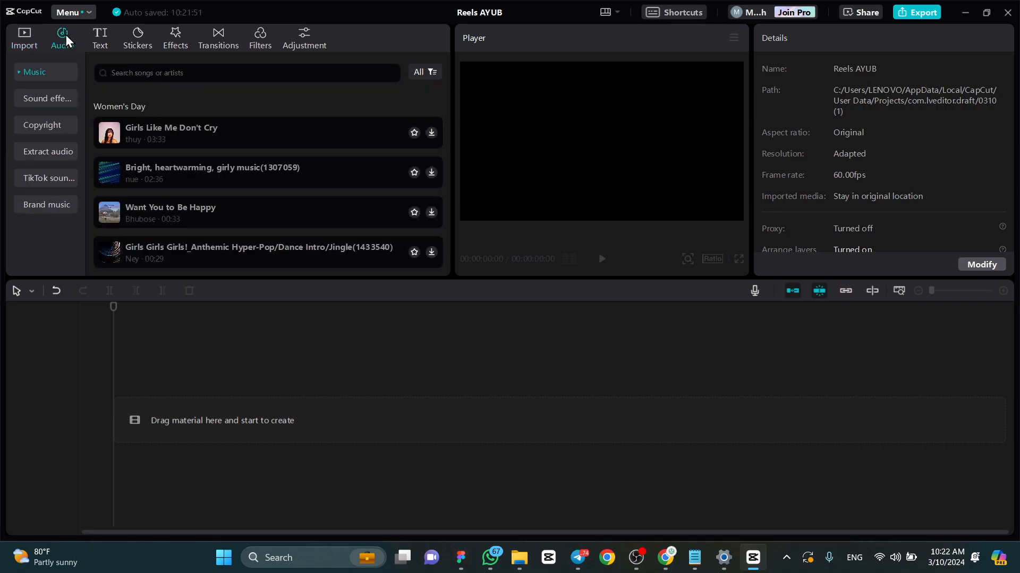
click(50, 100)
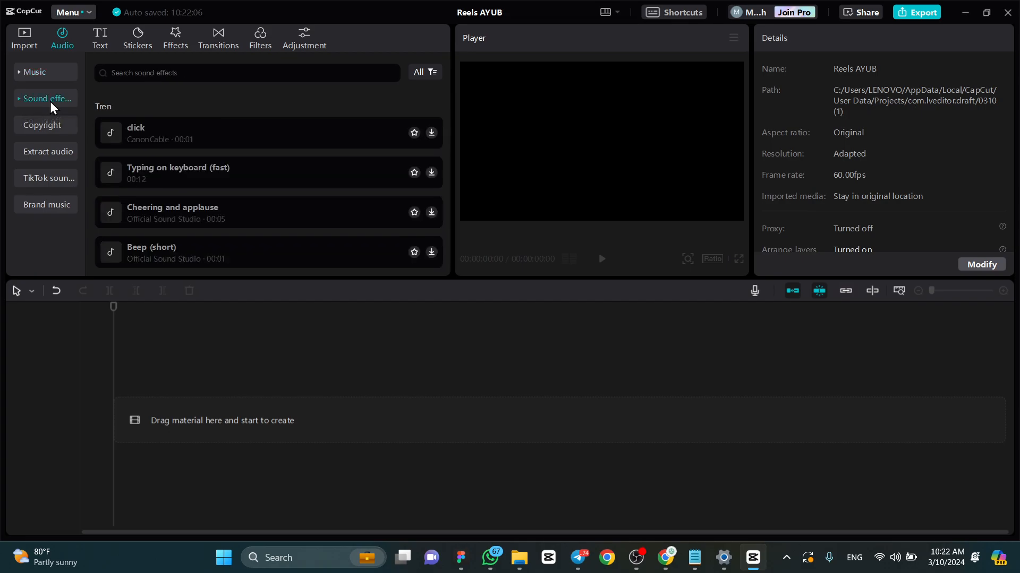
click(22, 98)
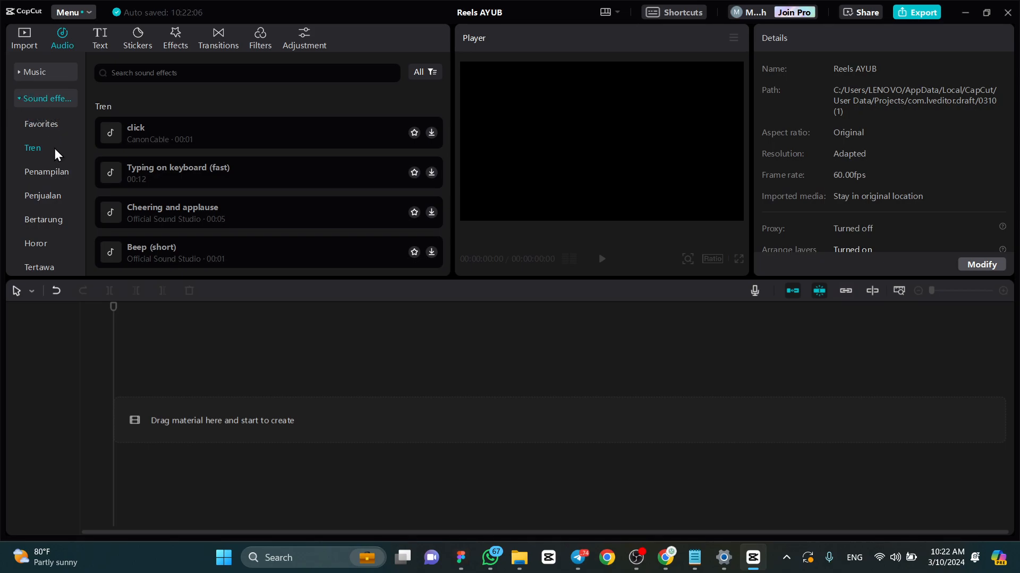
click(18, 97)
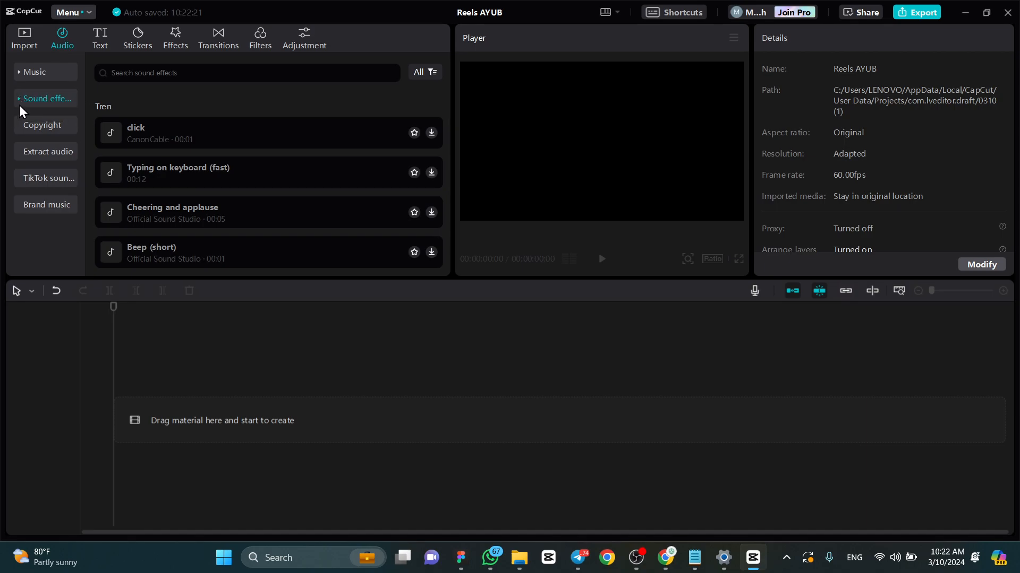
- Browse the Tren sound effects and preview the Deep woosh effect
scroll(162, 166, down, 10)
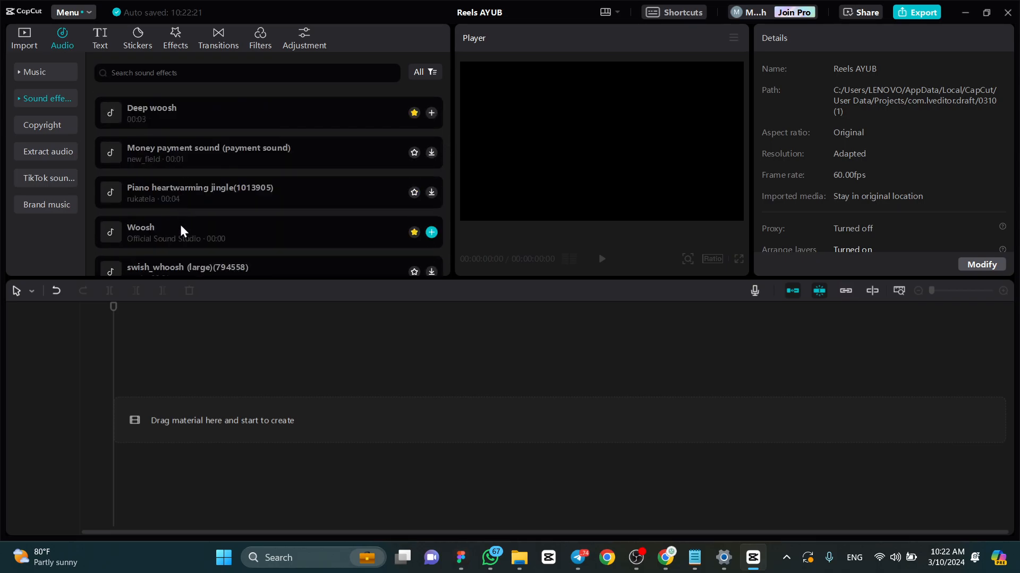
scroll(189, 228, up, 1)
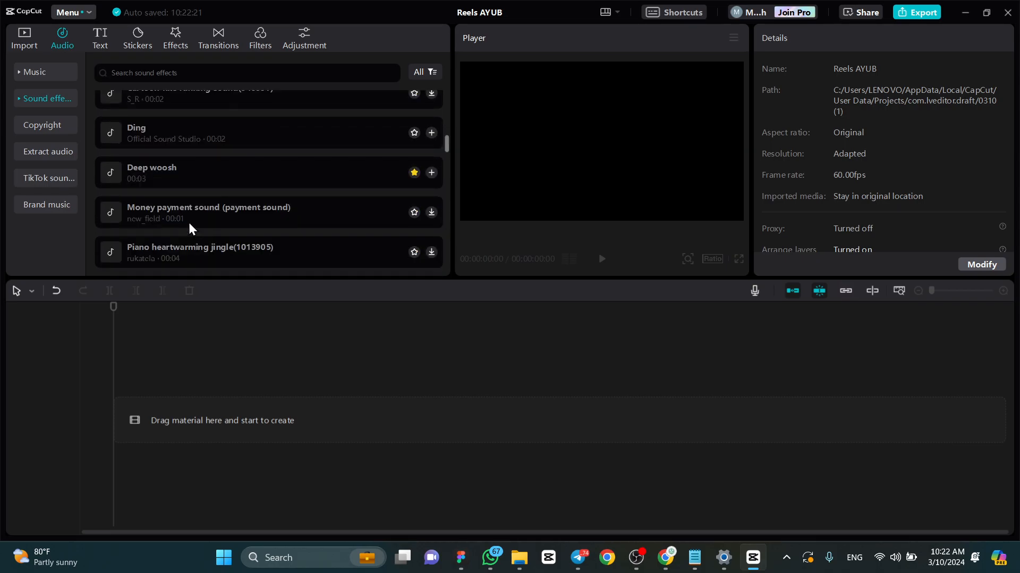
click(185, 173)
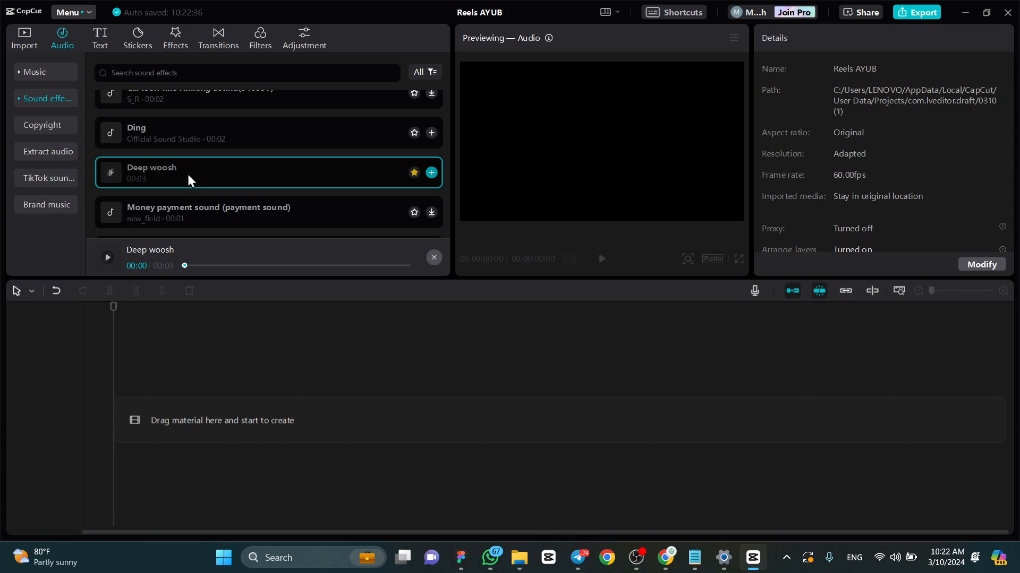
scroll(184, 162, up, 6)
scroll(184, 161, up, 4)
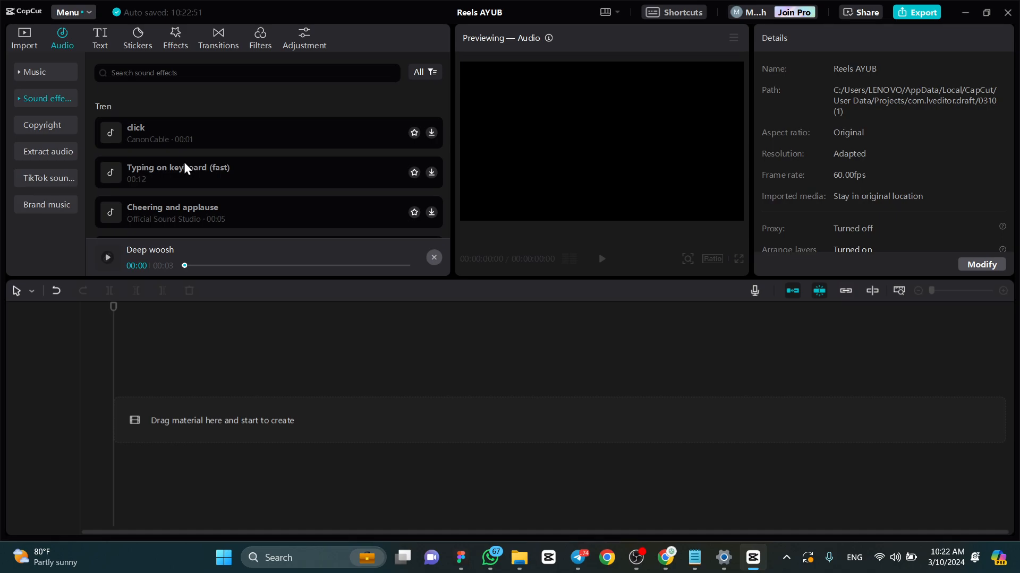
scroll(153, 155, down, 10)
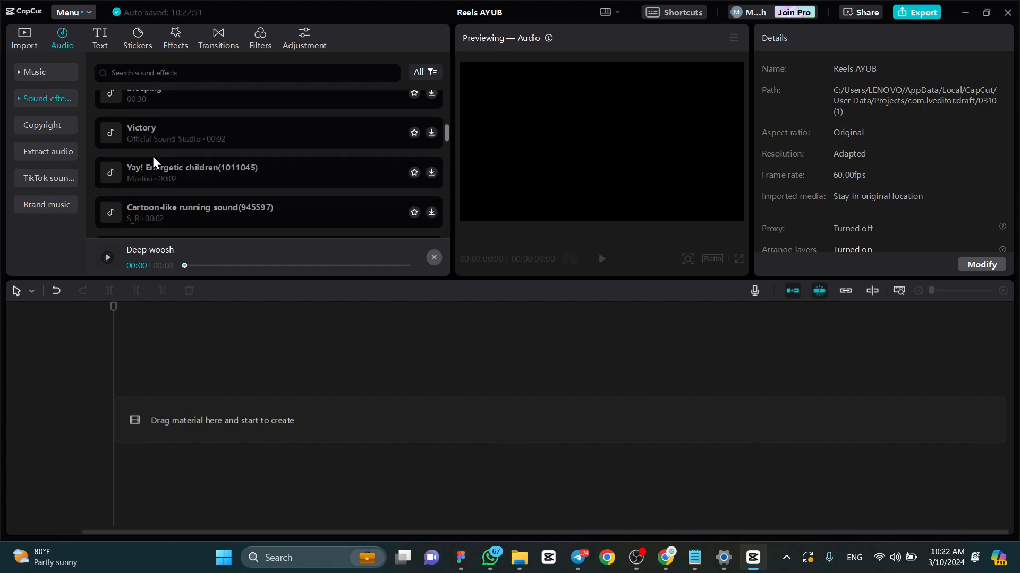
scroll(152, 157, down, 5)
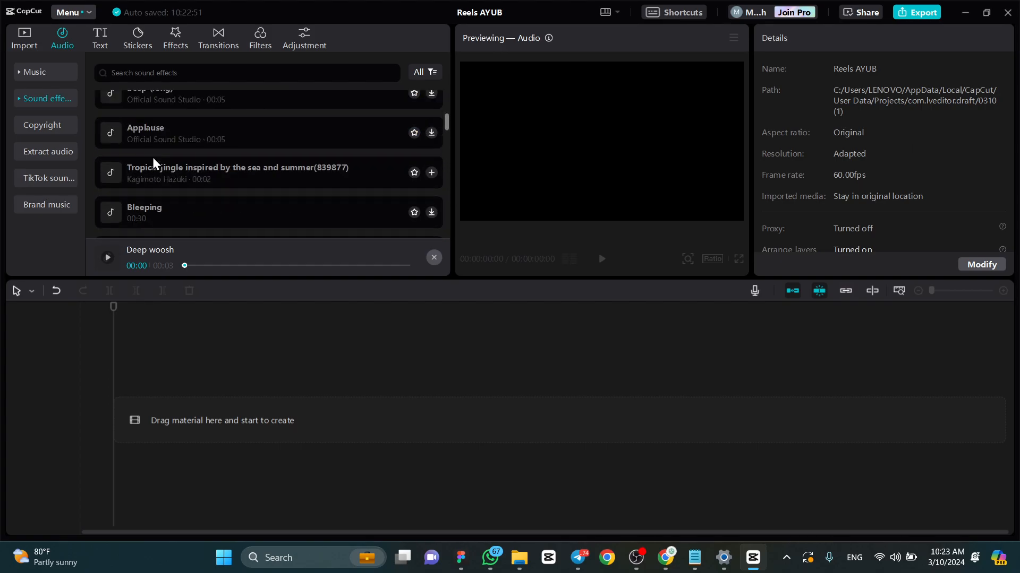
- View the text tools and the auto captions options
click(100, 45)
mouse_move(110, 87)
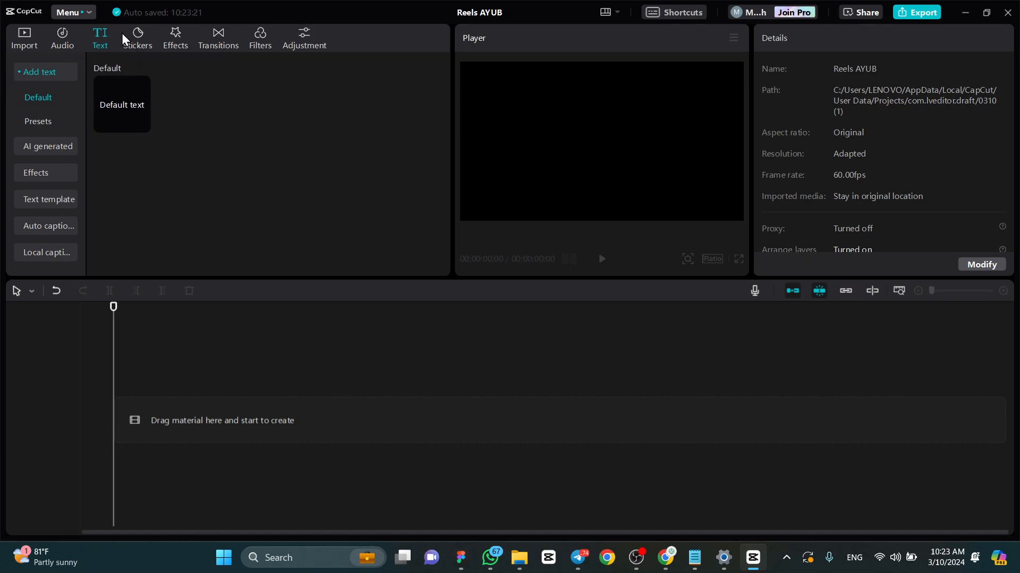
click(56, 224)
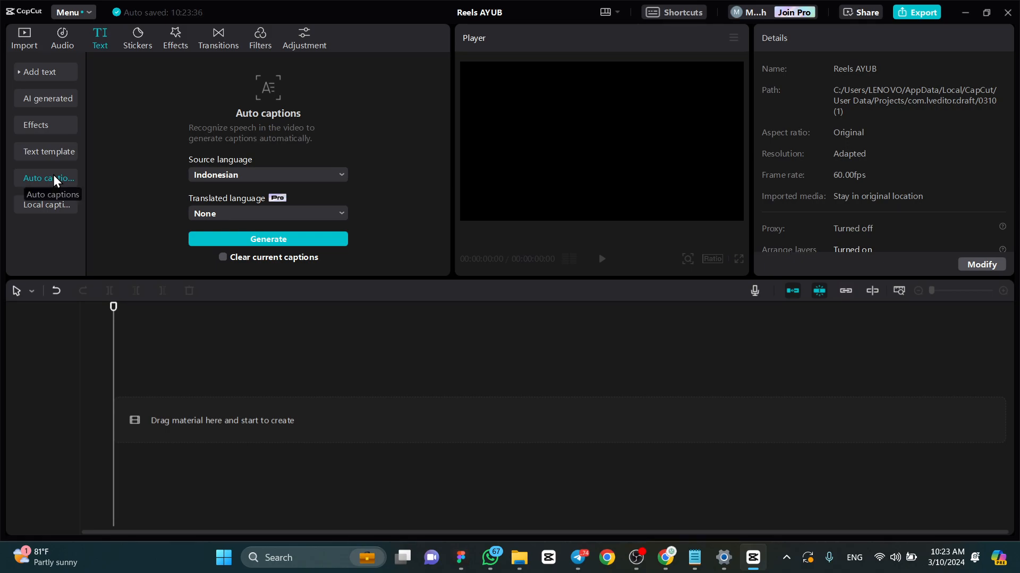
- Place the 0310.mp4 video at the start of the timeline and dismiss the keyframe tip
click(17, 43)
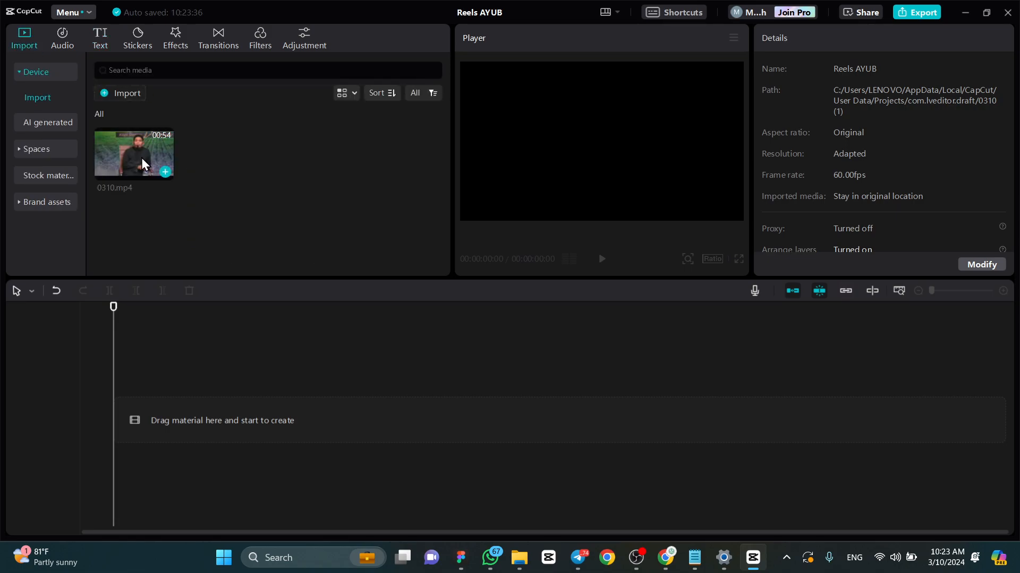
drag(141, 158, 117, 422)
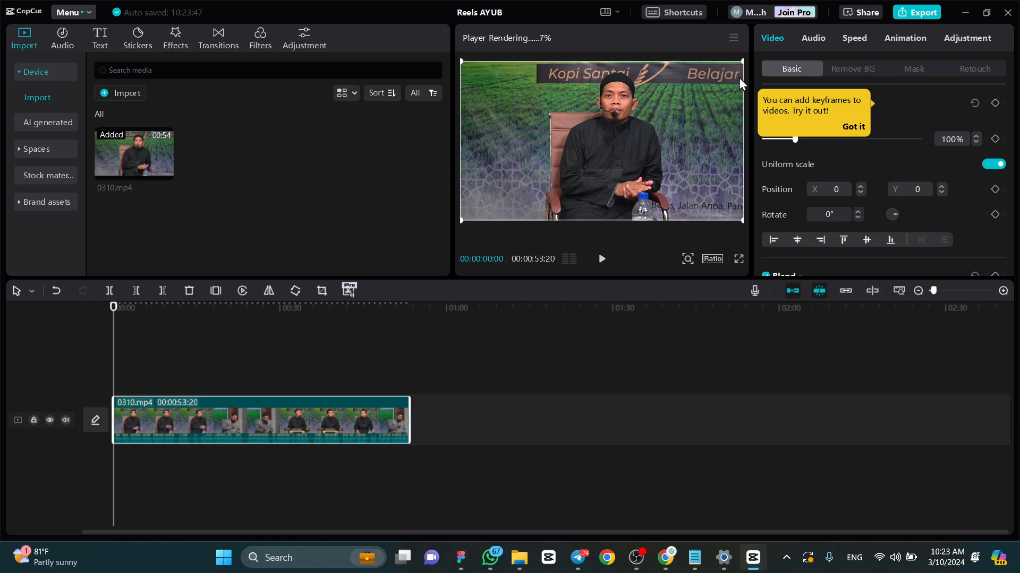
click(858, 128)
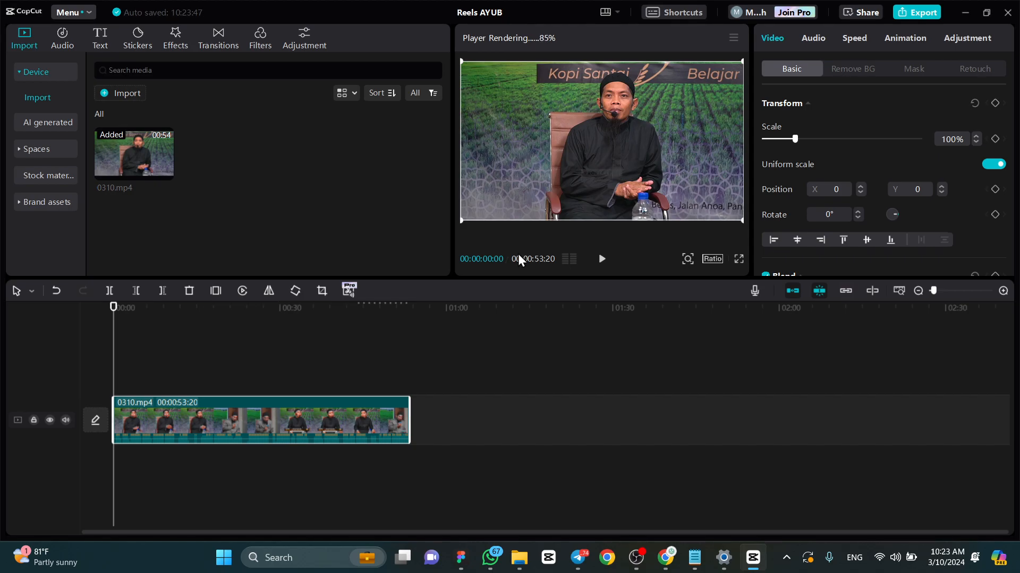
- Play the first seconds of the video clip and return the playhead to the start of the timeline
key(space)
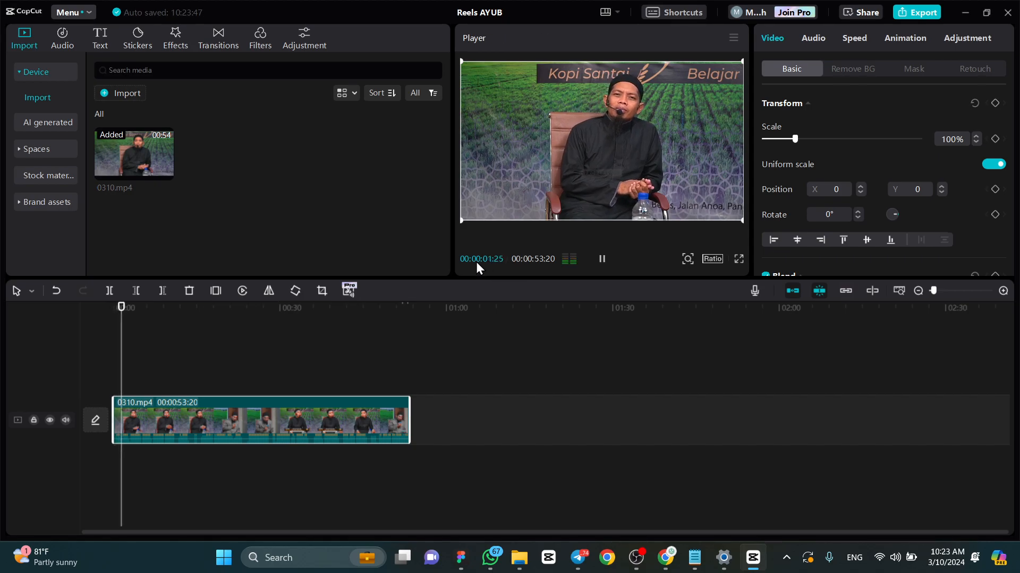
key(space)
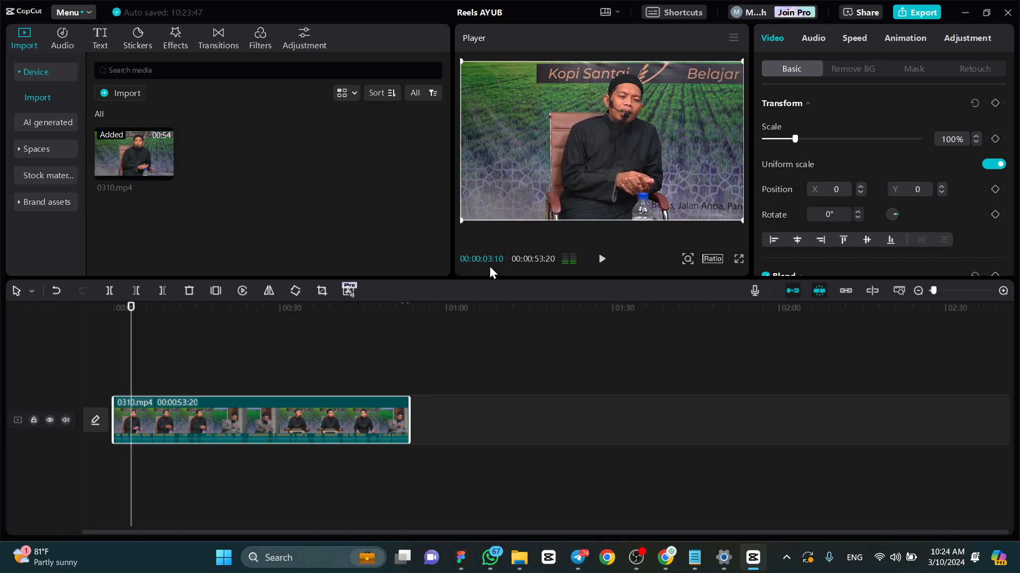
drag(131, 307, 122, 305)
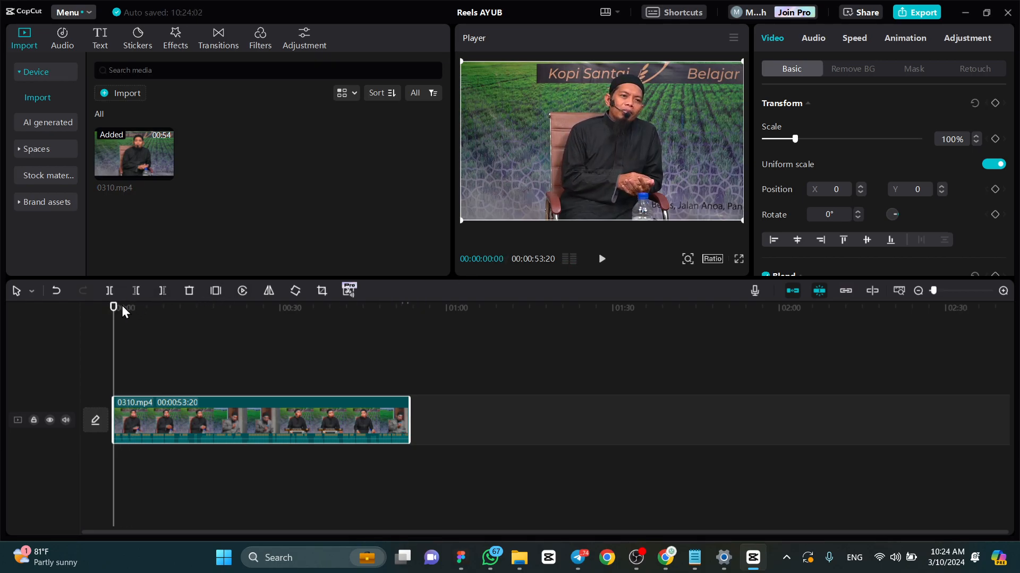
scroll(182, 341, up, 1)
scroll(182, 341, up, 5)
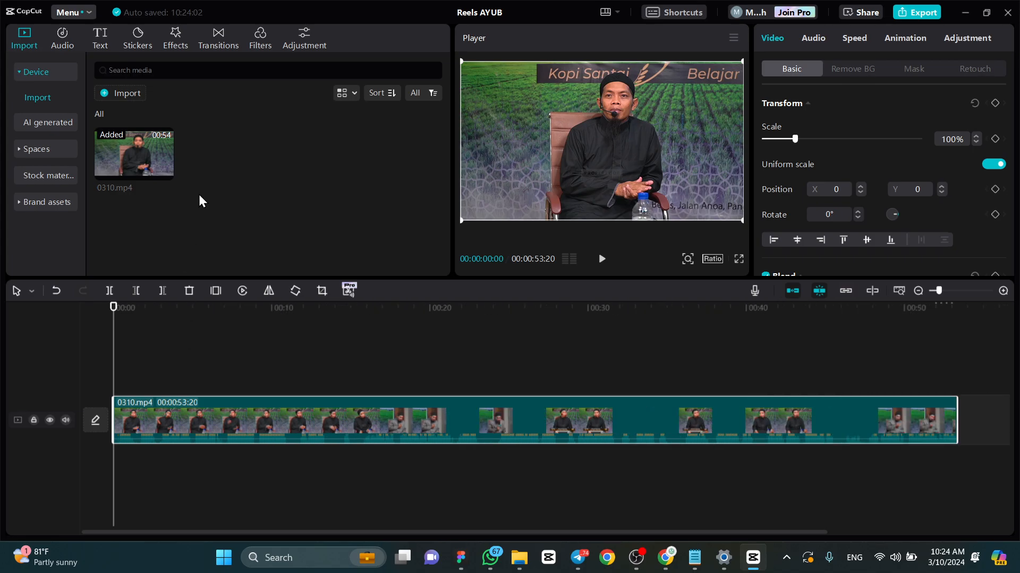
scroll(215, 340, down, 4)
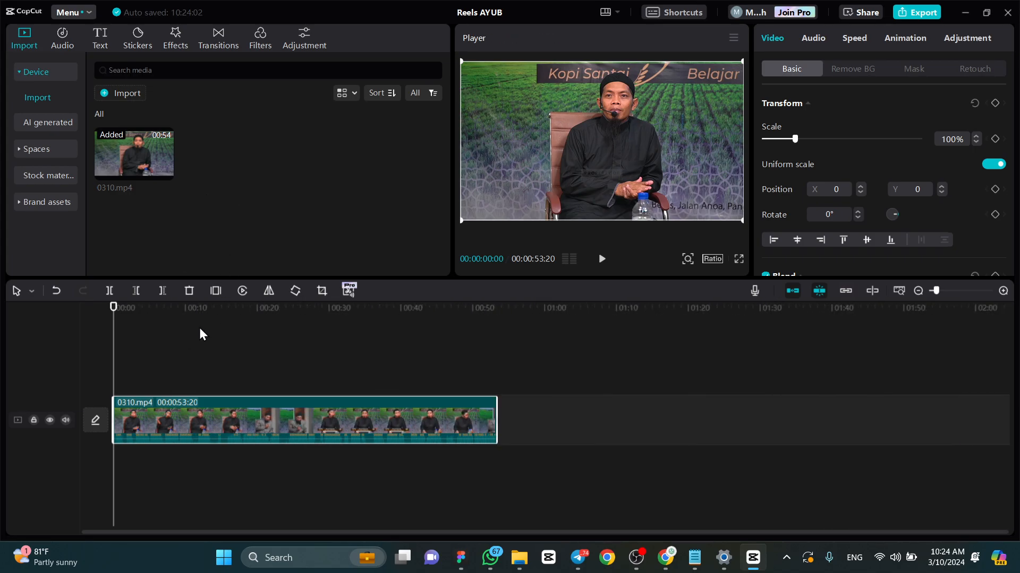
- Generate auto captions for the video with Indonesian as the source language and no translated language
click(103, 40)
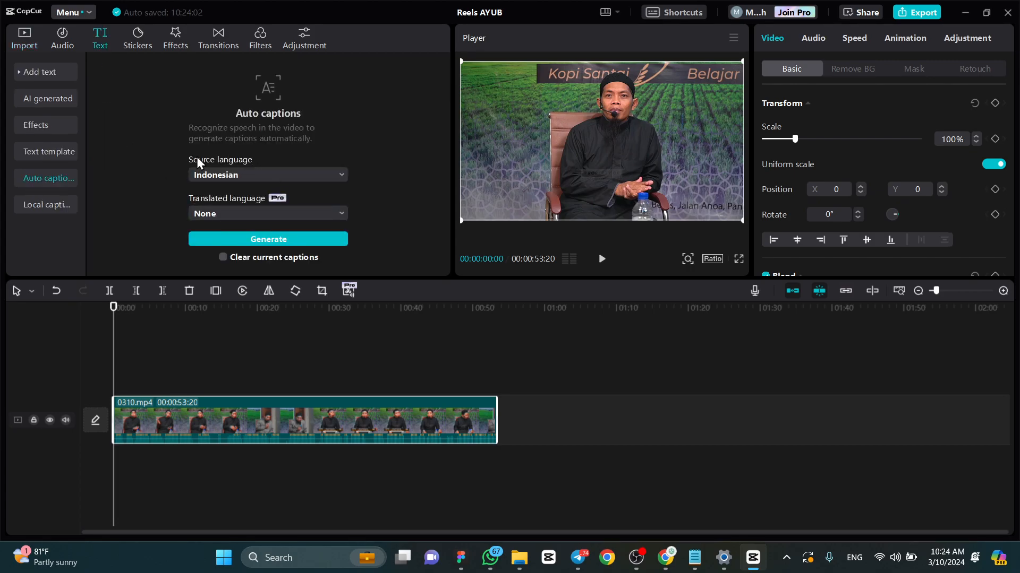
click(210, 177)
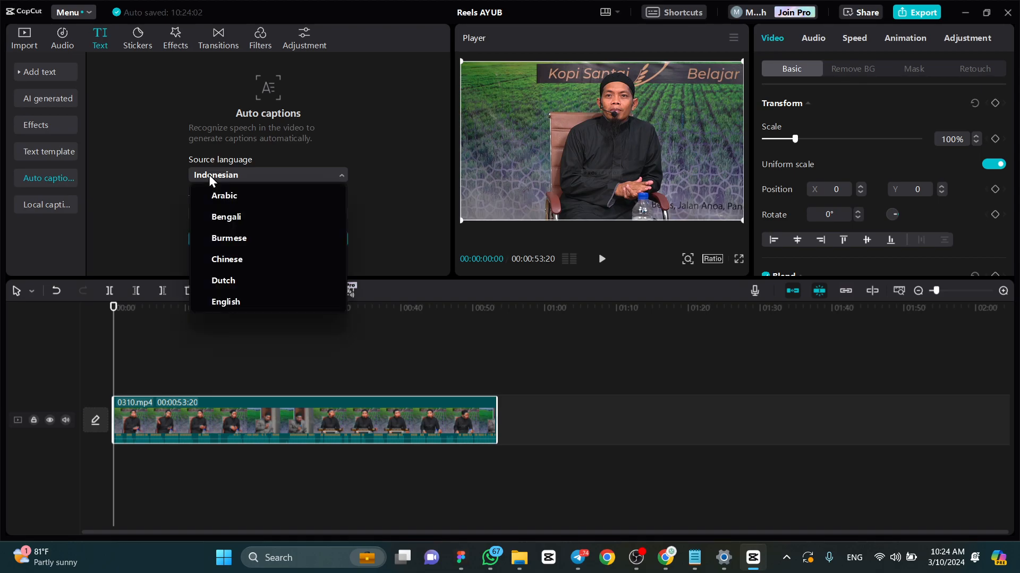
click(209, 174)
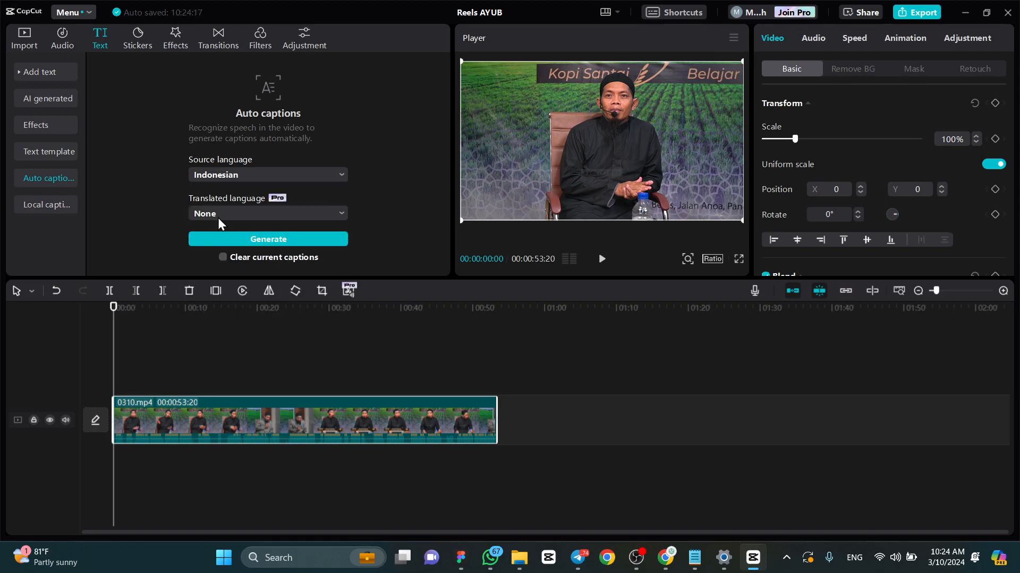
click(240, 242)
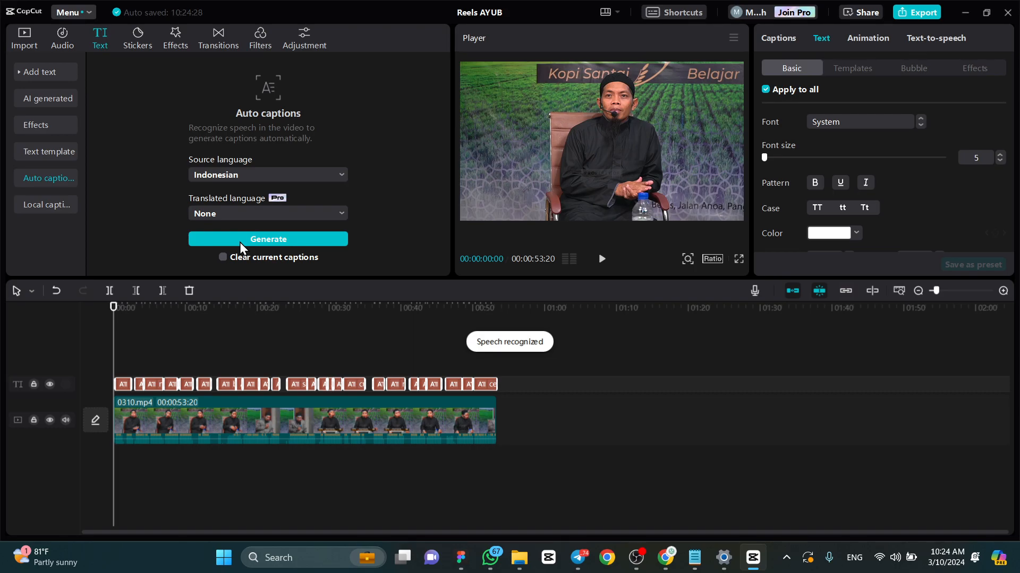
- Play the captioned video, switch to full screen to check the captions, and return to the editor
key(space)
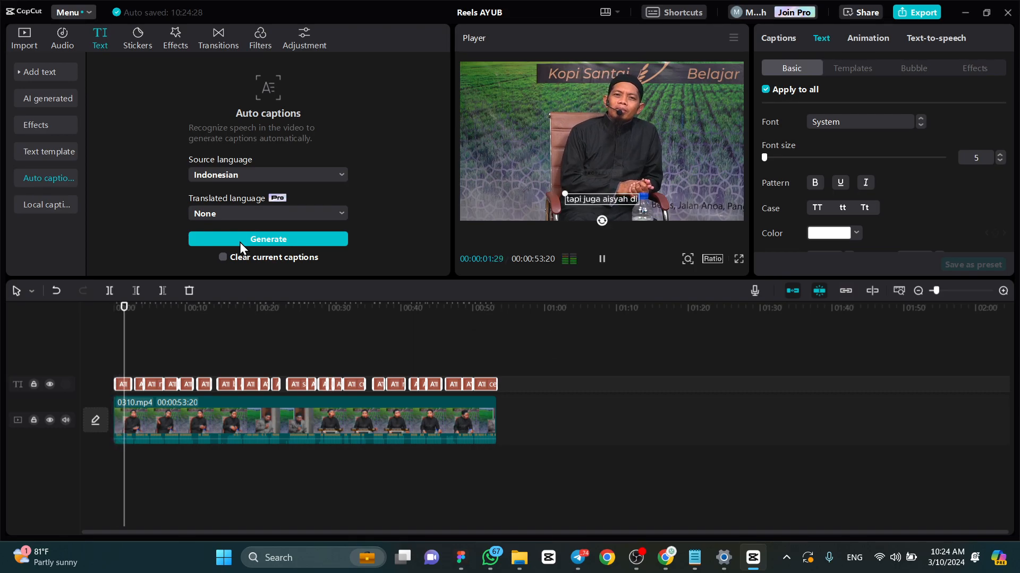
key(space)
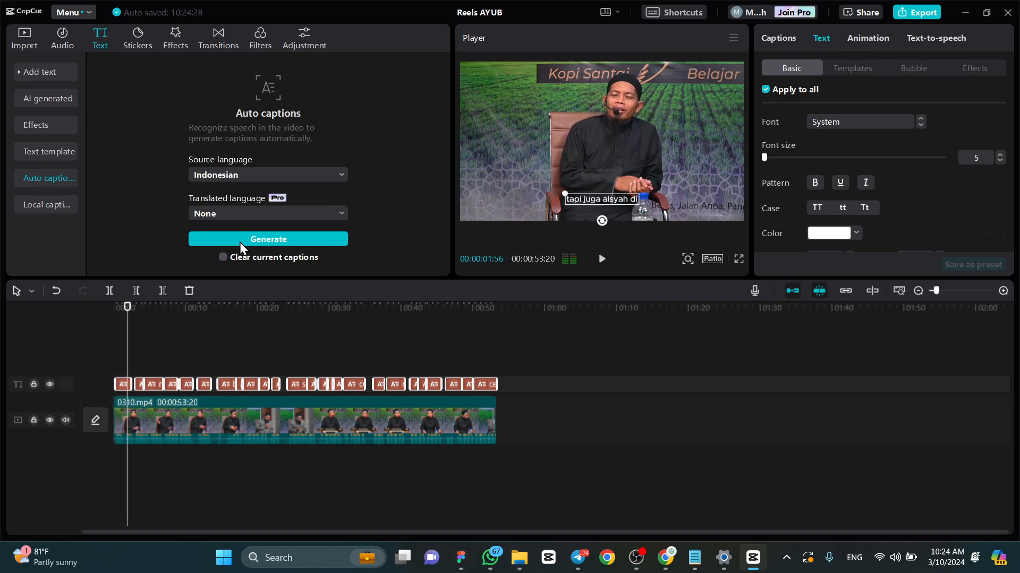
click(736, 258)
key(space)
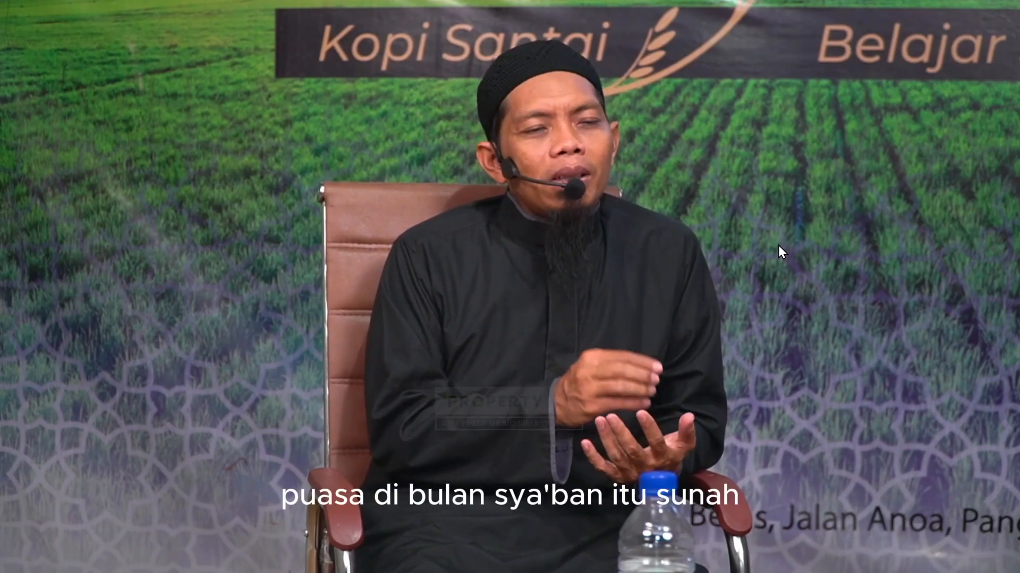
key(Escape)
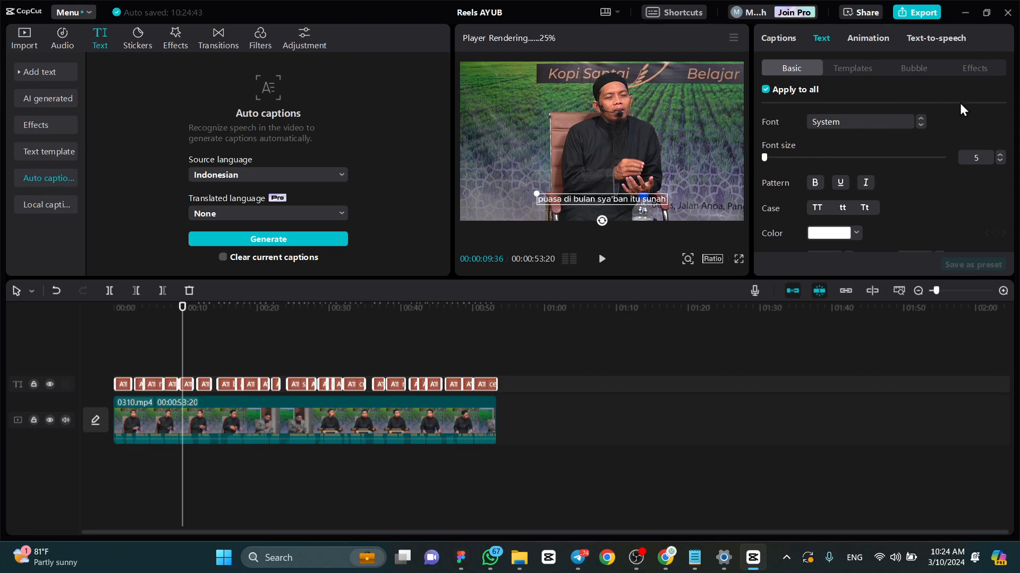
- Change the font of all captions to Montserrat ExtraBold
click(826, 124)
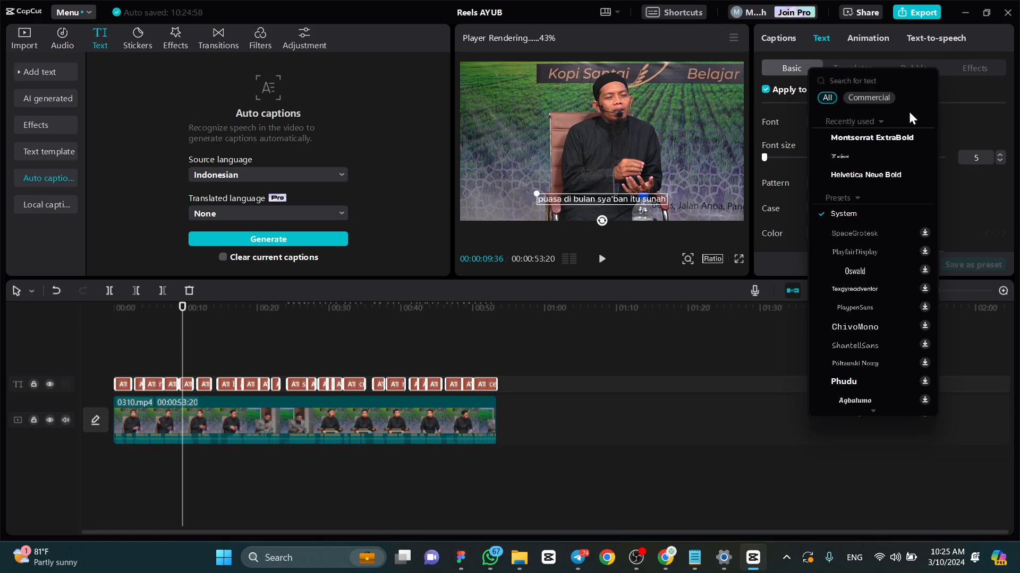
click(890, 138)
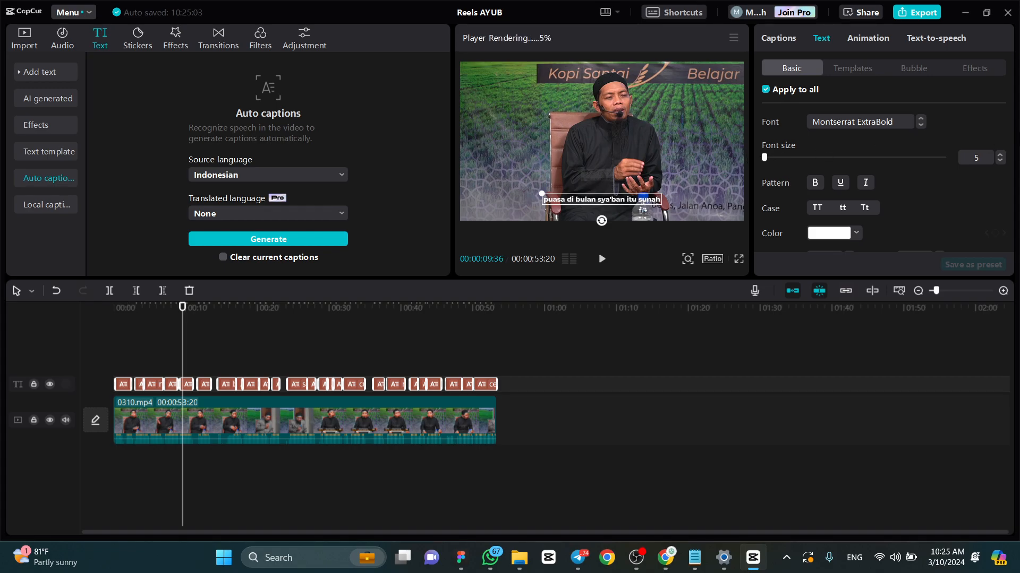
- Try font size 15 on all captions and set the size back to 5
click(983, 160)
text(15)
key(Return)
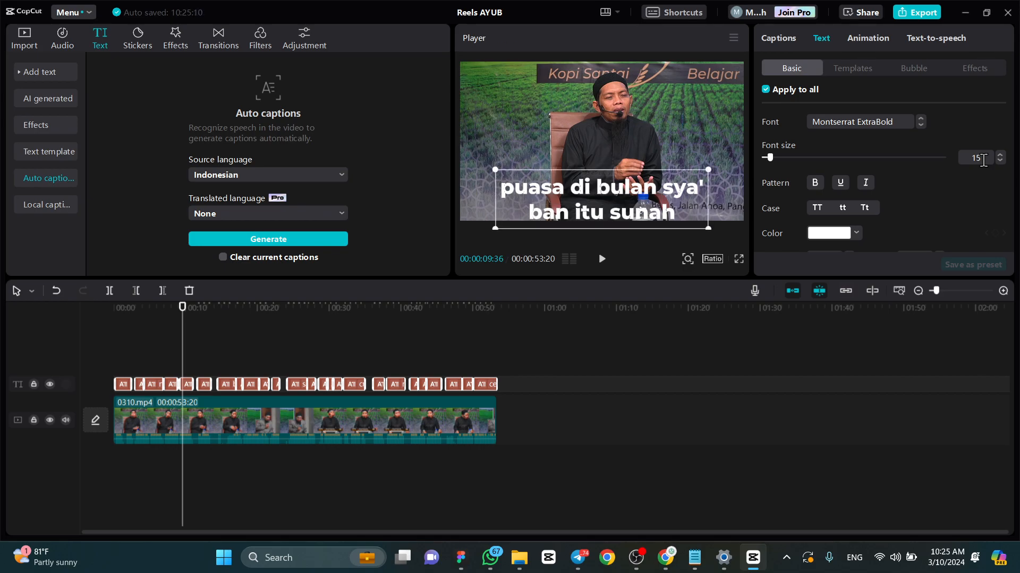
click(983, 159)
text(5)
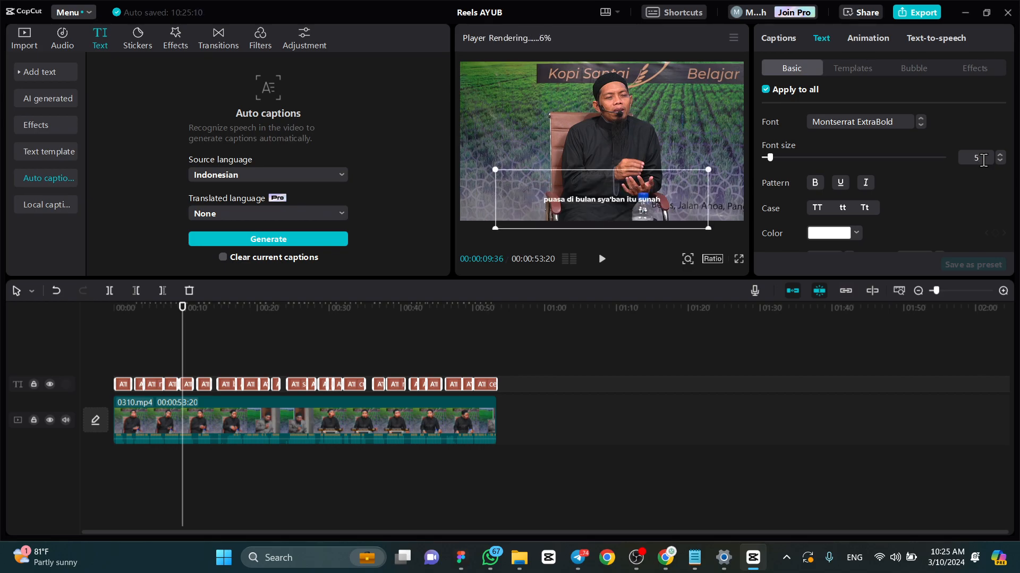
key(Return)
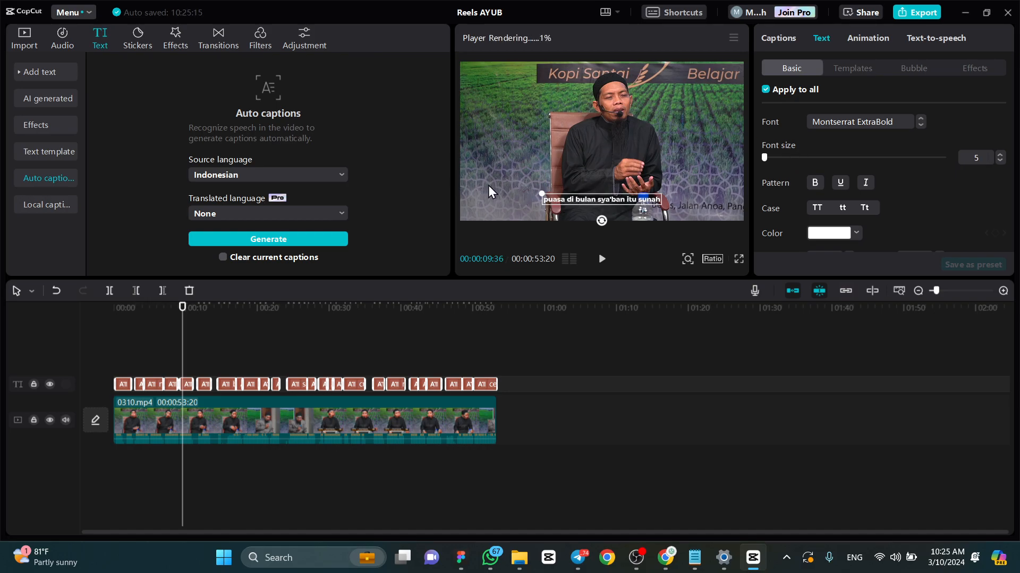
- Set the project's aspect ratio to 9:16
click(714, 259)
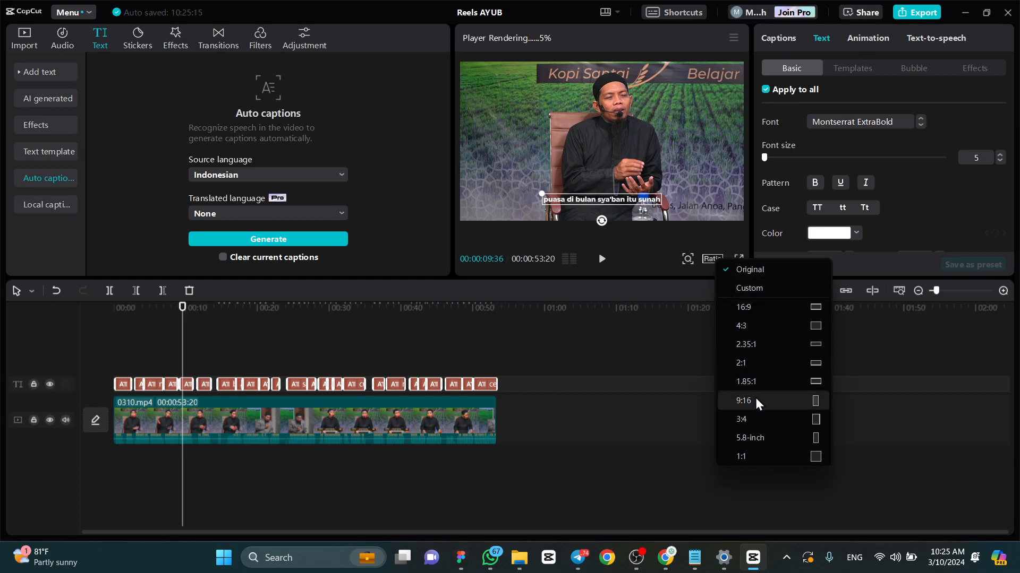
click(703, 244)
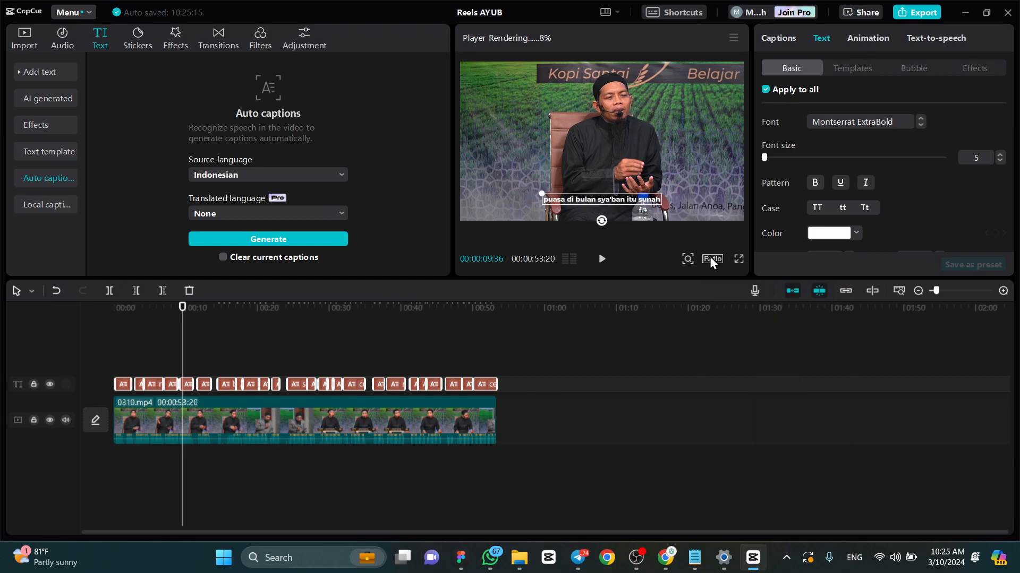
click(709, 258)
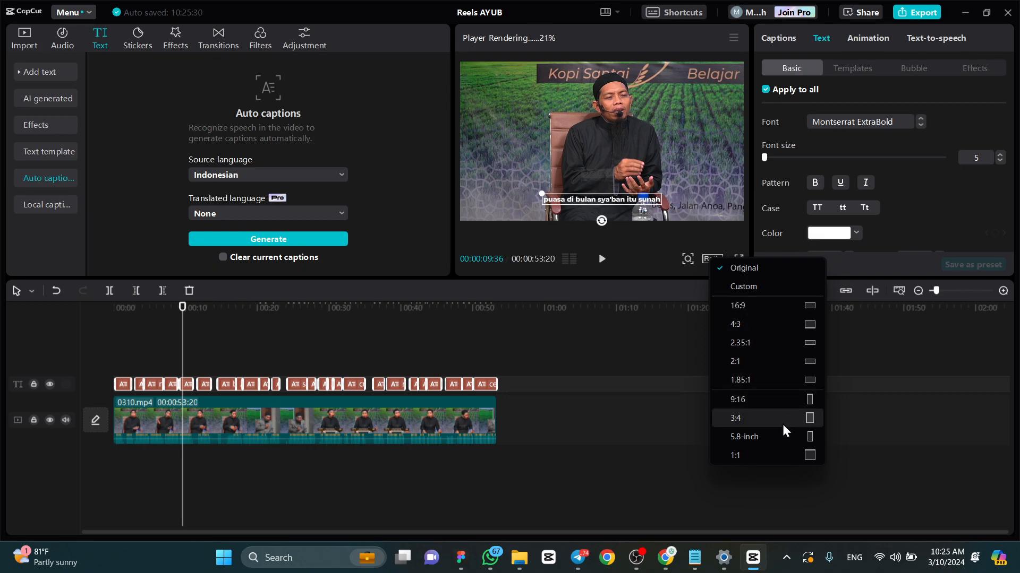
click(785, 396)
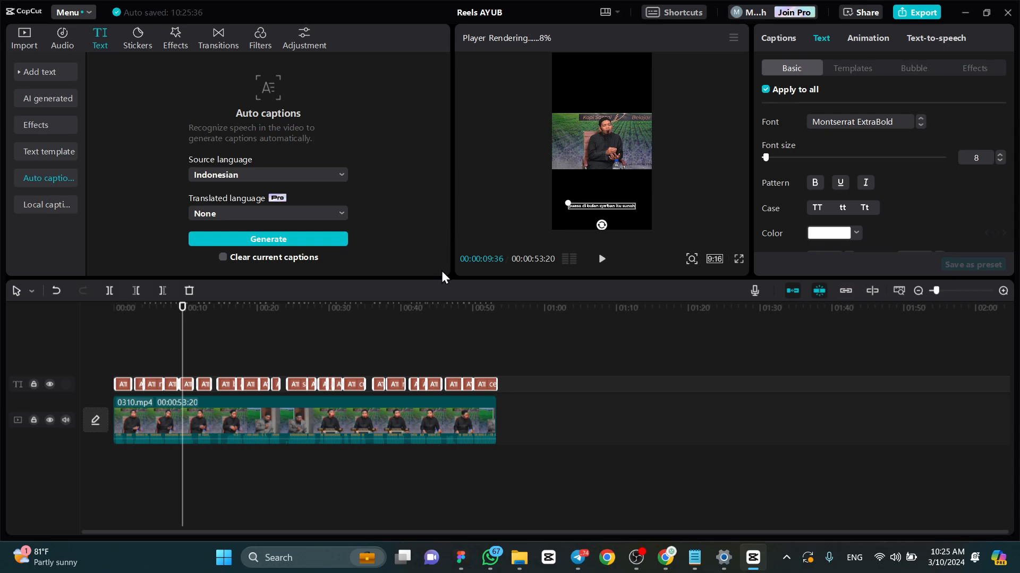
- Enlarge the 0310.mp4 clip to about 252% and move it up in the frame to about X -208, Y 389
click(412, 415)
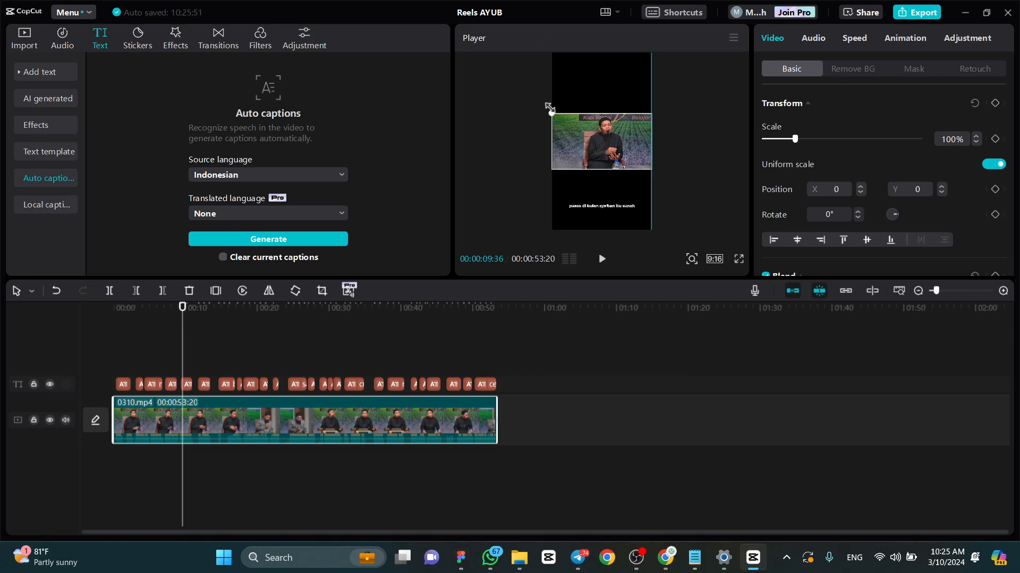
drag(547, 105, 448, 41)
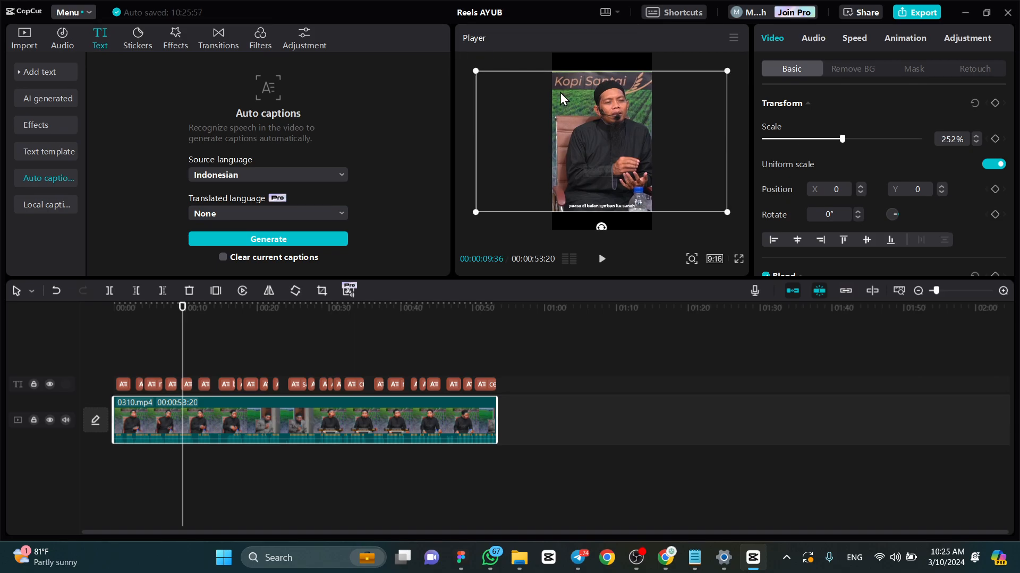
drag(611, 173, 620, 161)
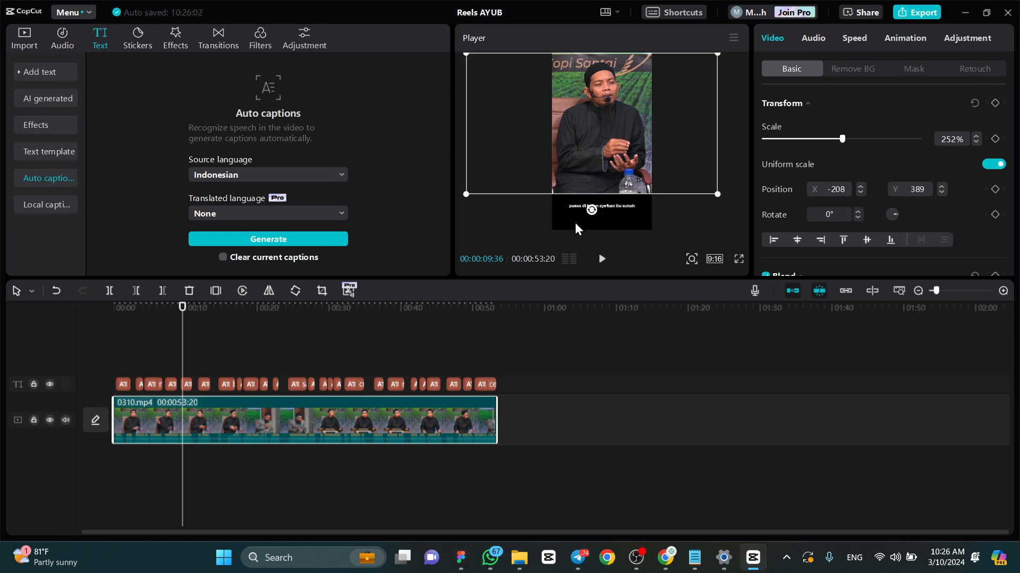
click(530, 227)
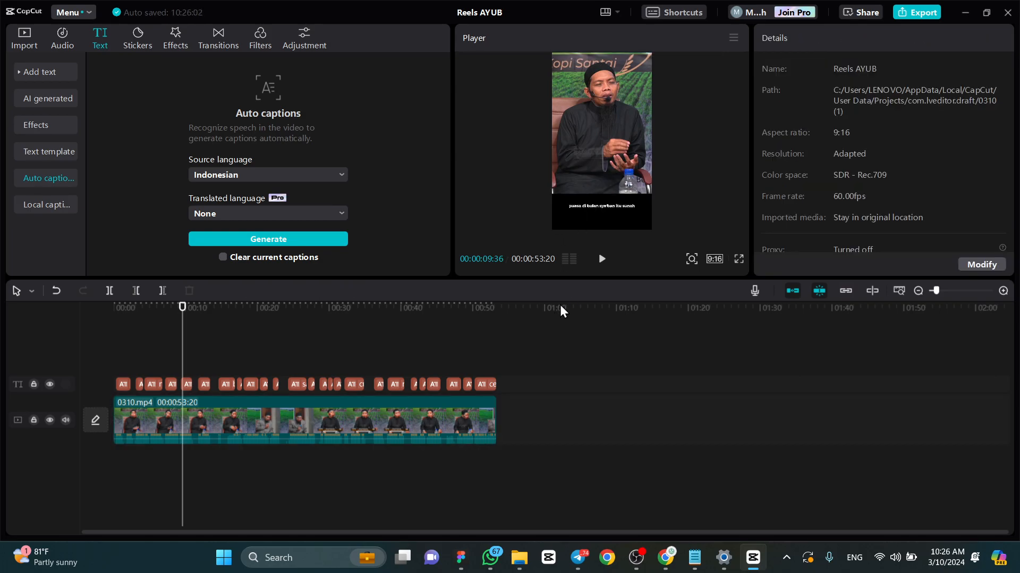
- Select all caption clips on the timeline and move the captions up onto the lower part of the video picture
click(493, 382)
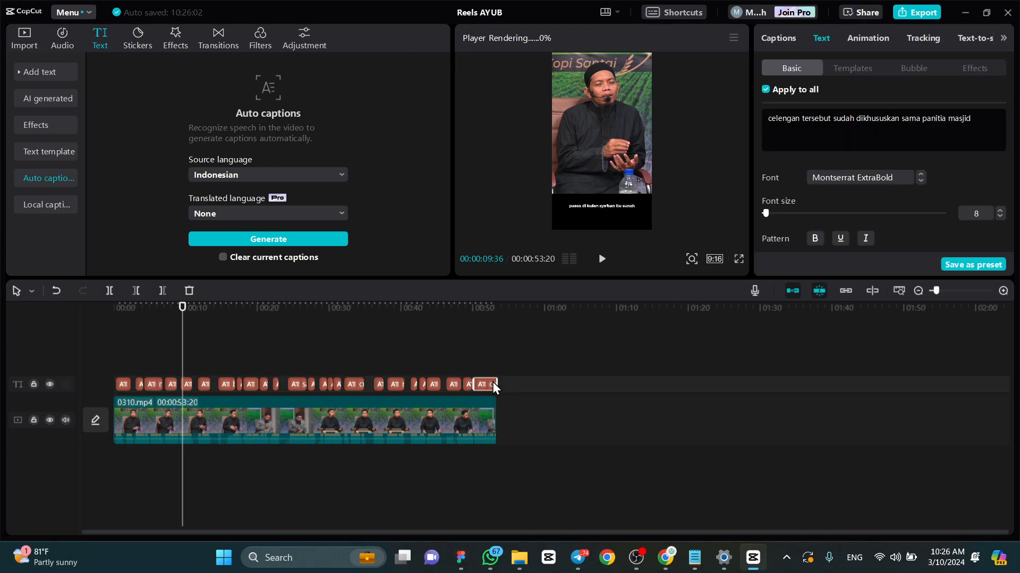
click(533, 378)
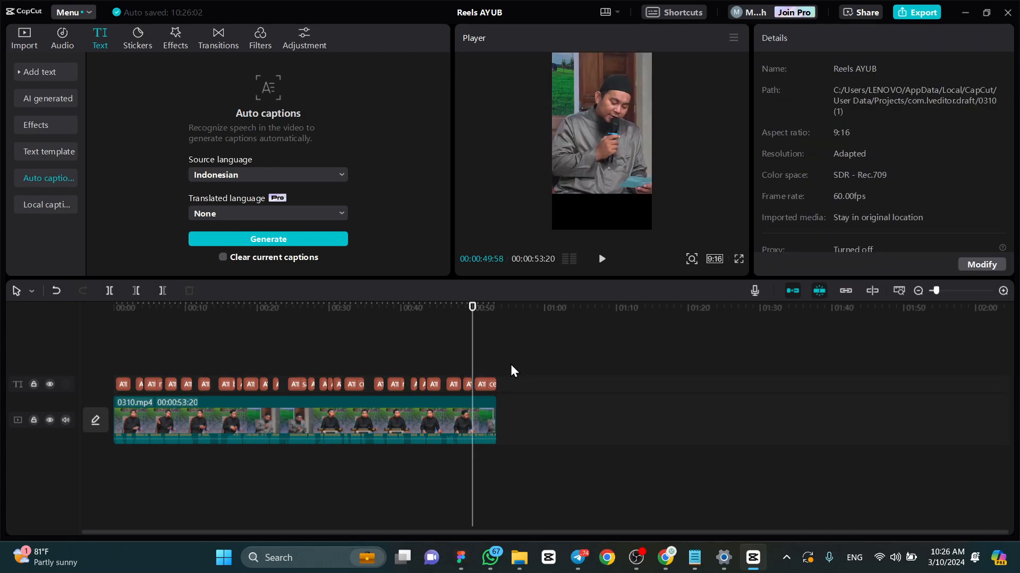
click(480, 381)
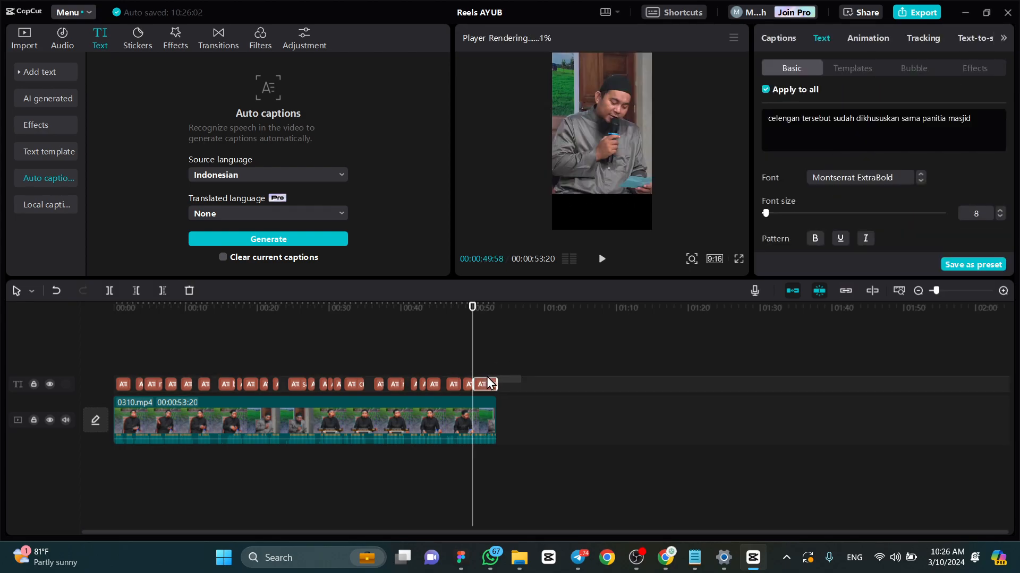
click(505, 380)
click(489, 381)
drag(489, 382, 109, 363)
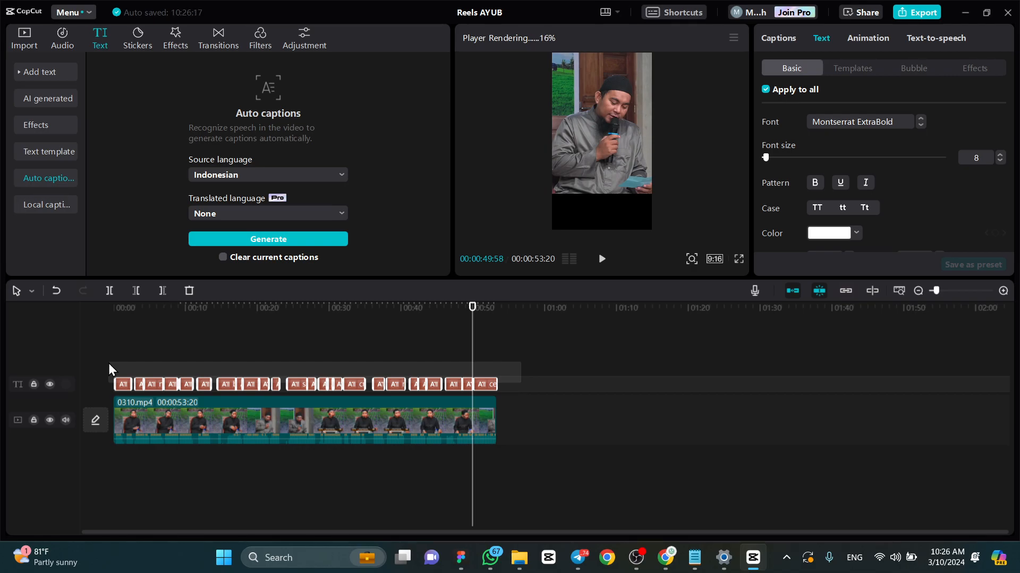
mouse_move(109, 363)
mouse_down()
mouse_move(199, 364)
mouse_move(109, 369)
mouse_up()
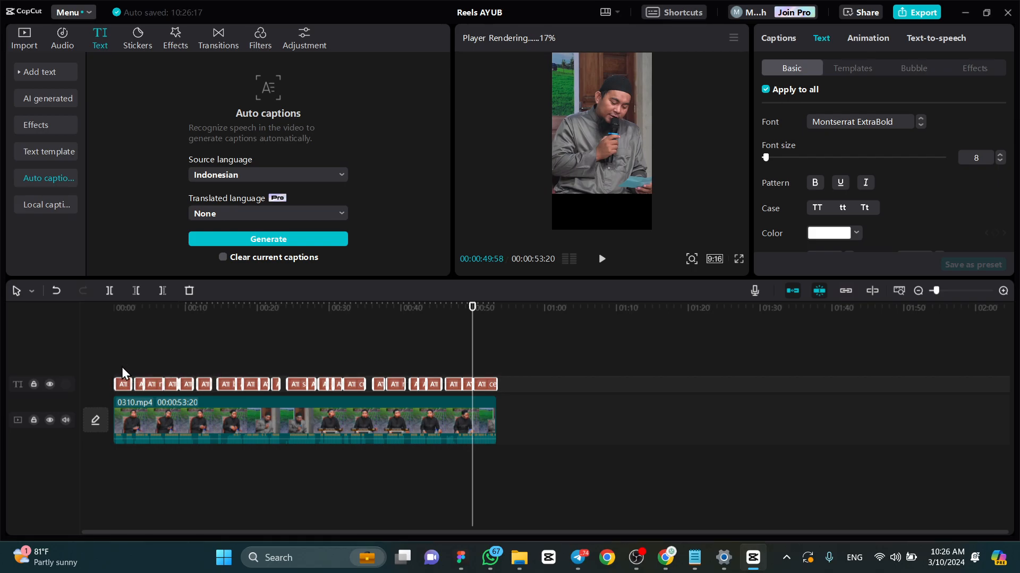
click(485, 307)
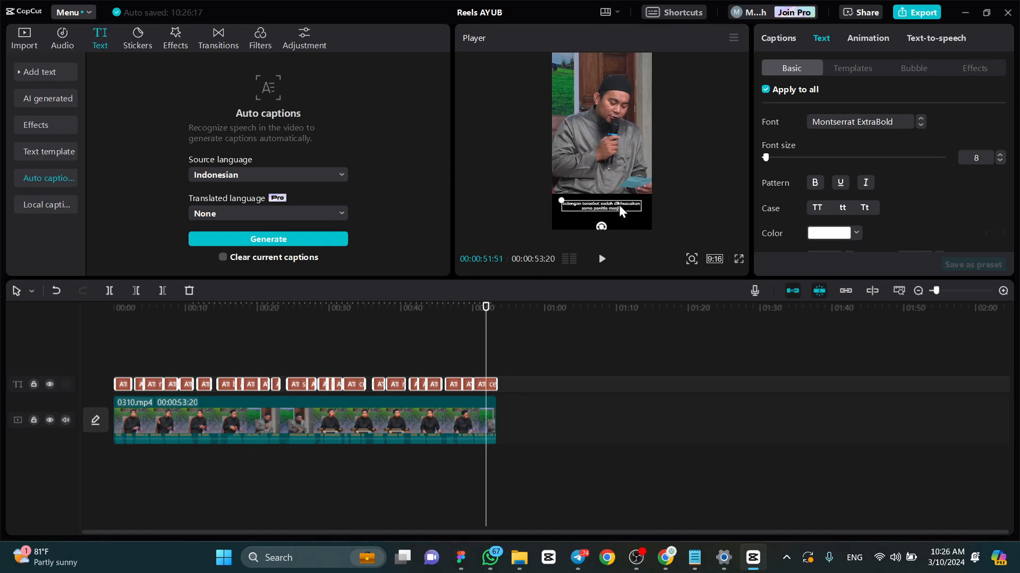
drag(619, 206, 617, 171)
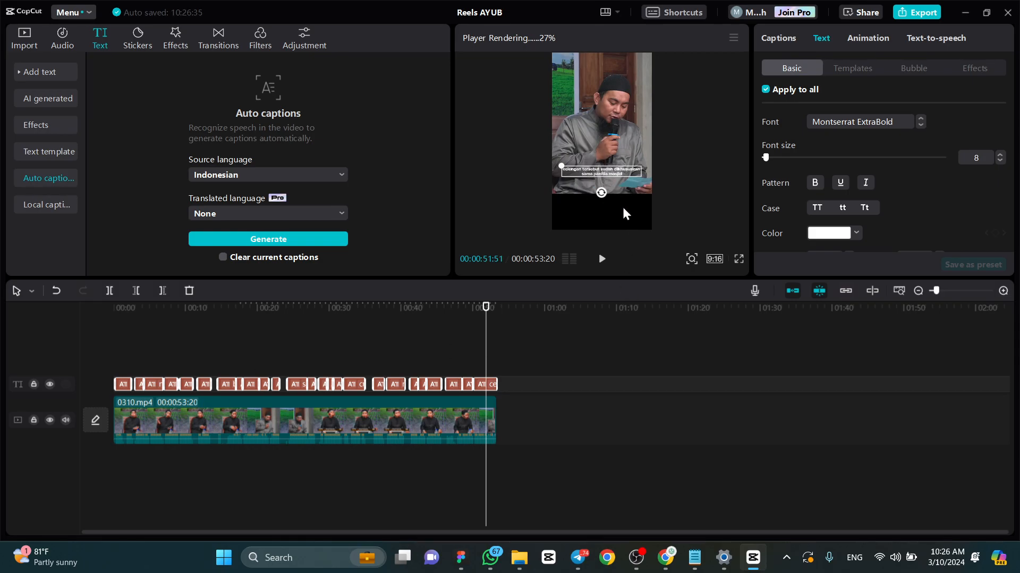
- Set the font size of all captions to 15 and scrub through the last part of the timeline to check them
click(959, 157)
key(Return)
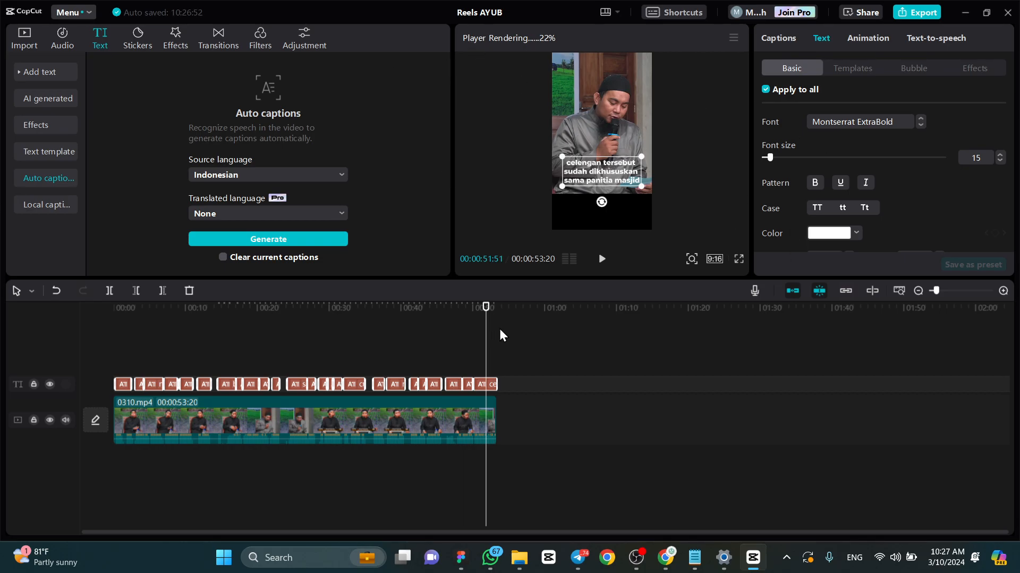
click(463, 309)
drag(475, 310, 442, 332)
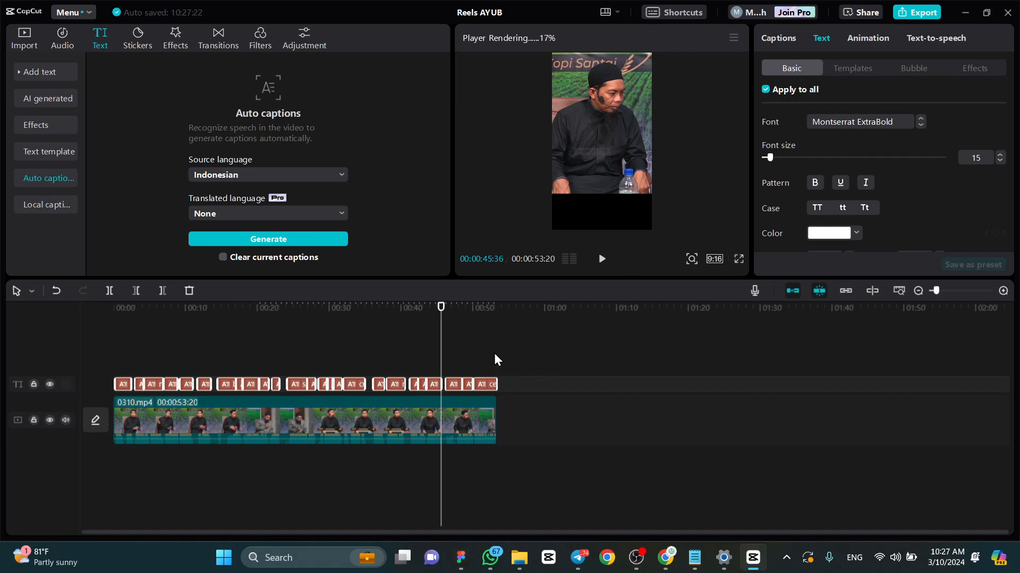
click(483, 317)
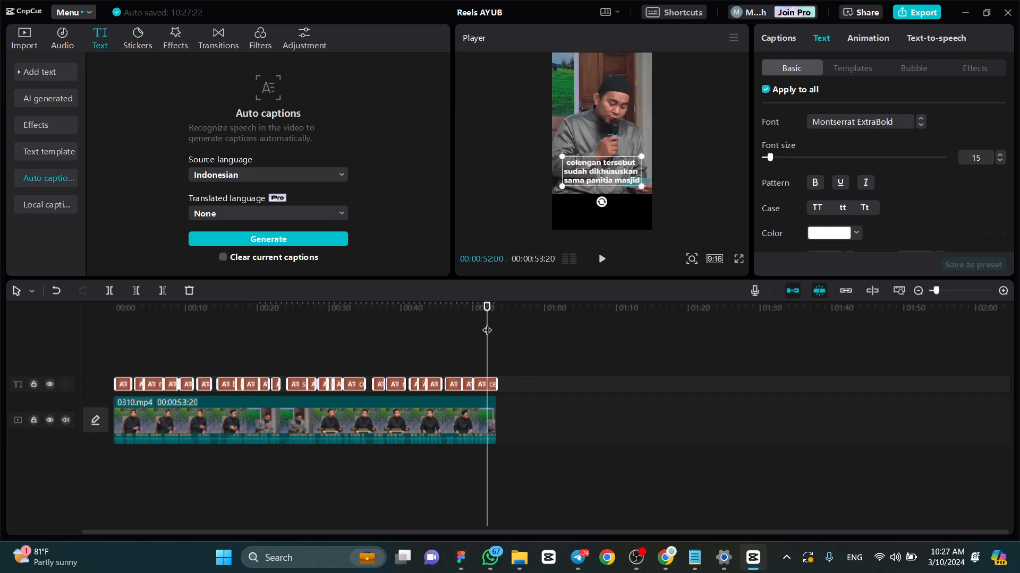
- Turn off Apply to all for the last caption, try out the text patterns and make it italic
click(492, 384)
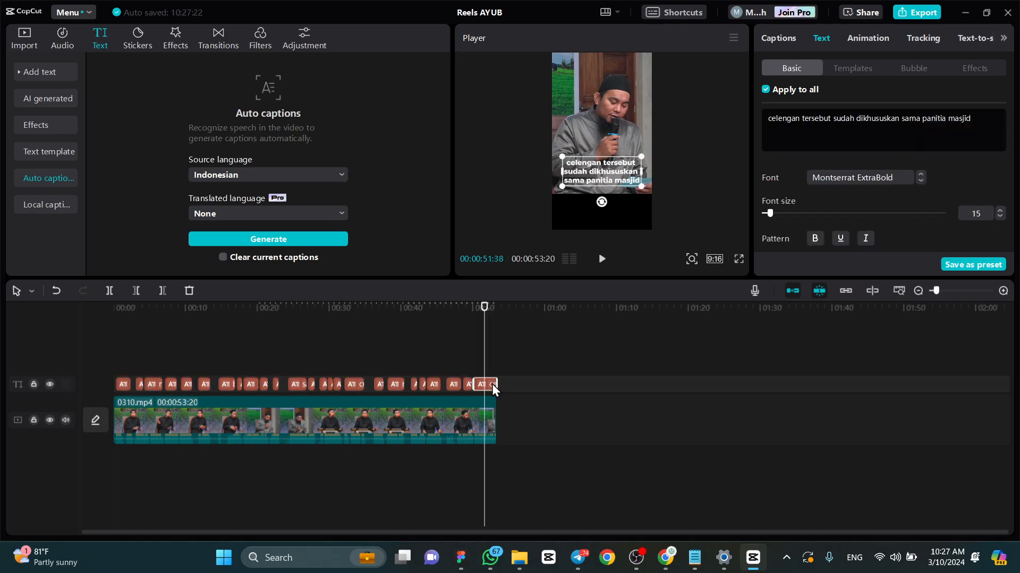
click(769, 87)
scroll(901, 173, down, 2)
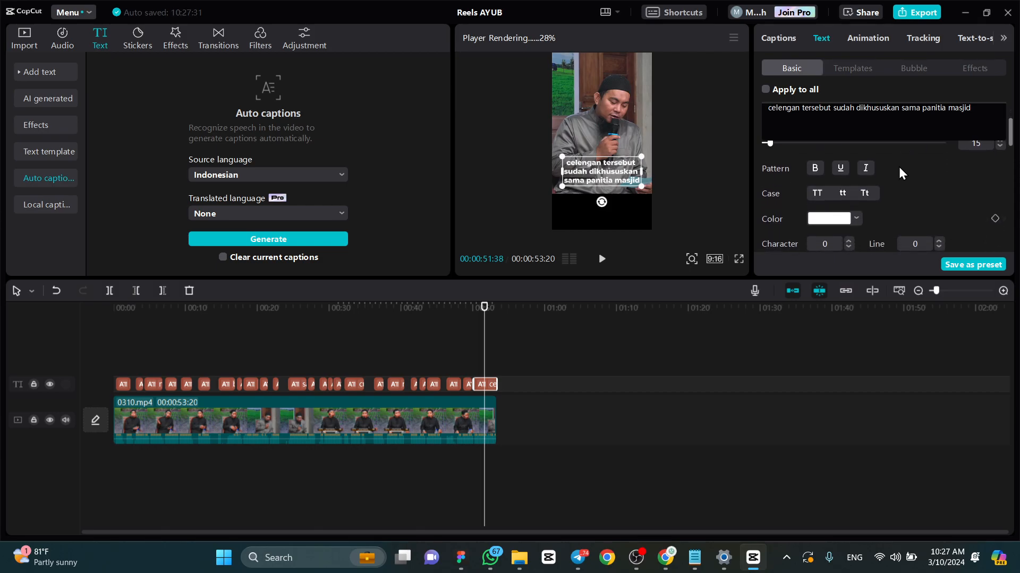
click(816, 171)
click(840, 167)
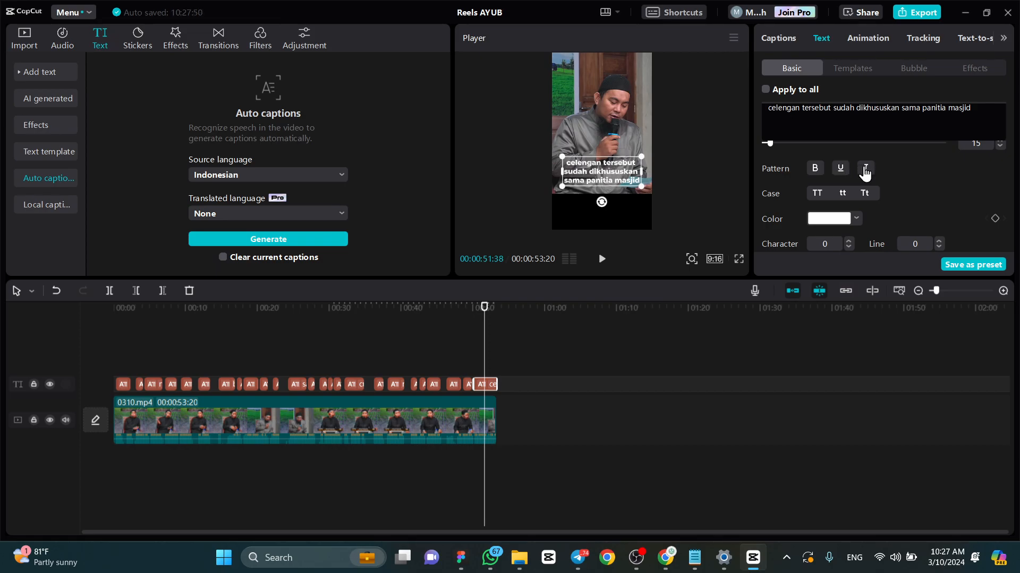
click(865, 170)
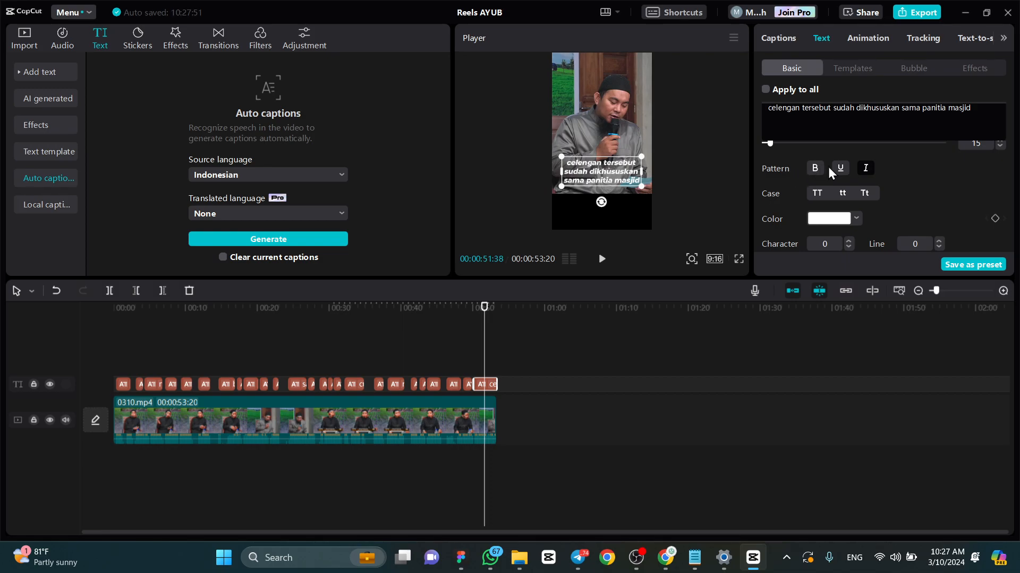
- Turn off italic for the last caption and look through its remaining text settings
click(866, 171)
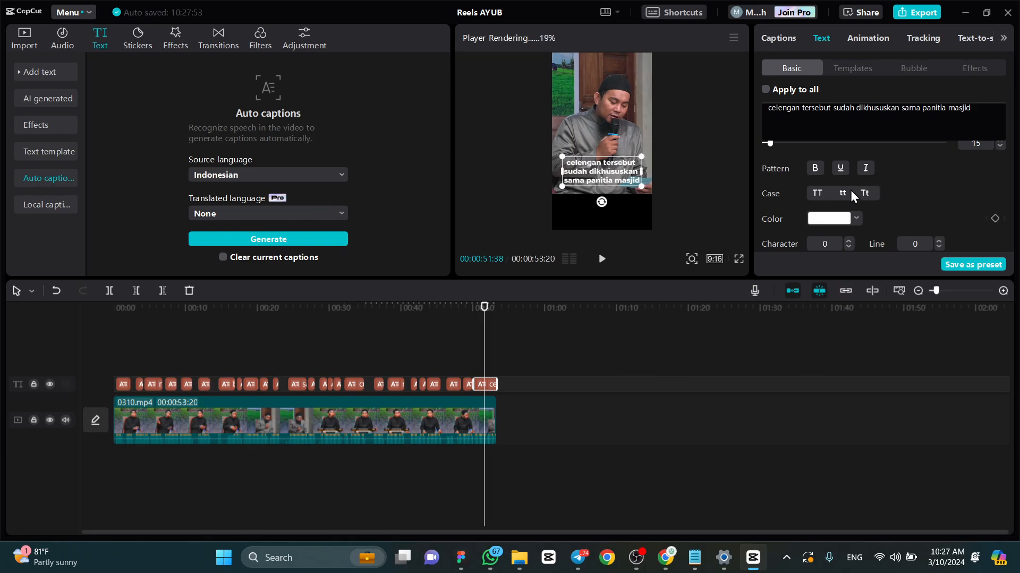
scroll(850, 196, up, 2)
scroll(849, 195, down, 4)
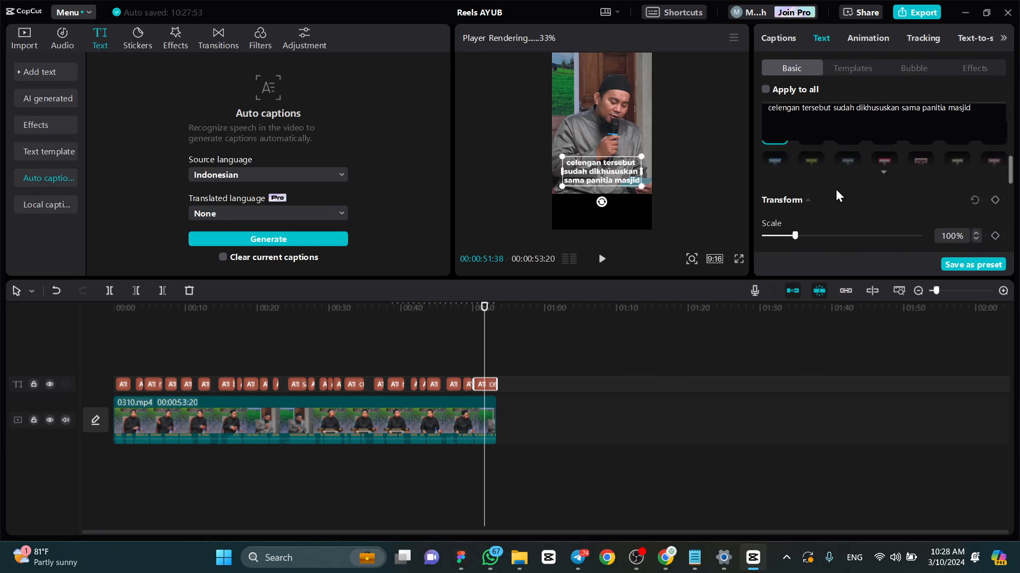
scroll(852, 178, up, 6)
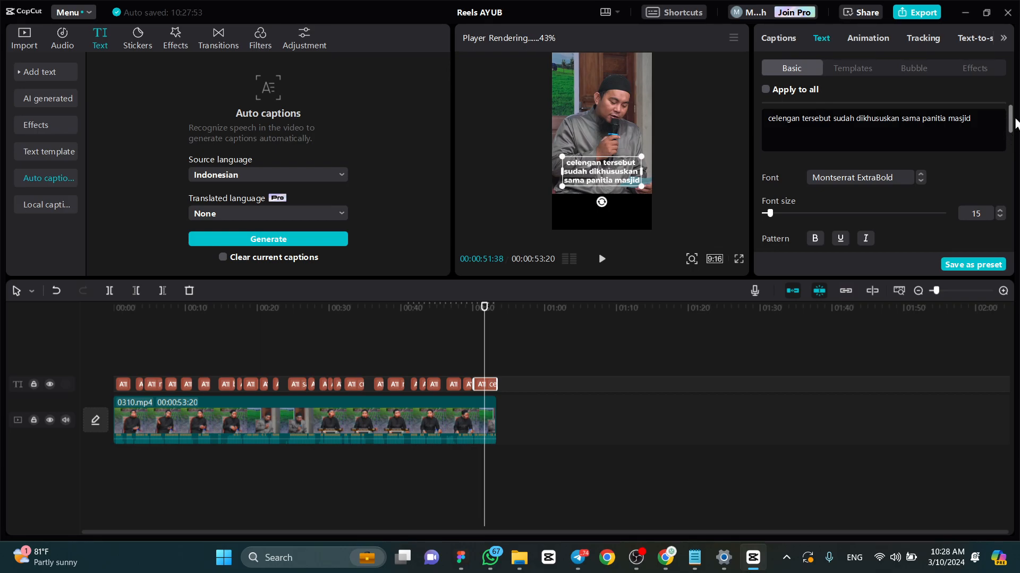
scroll(1015, 130, down, 2)
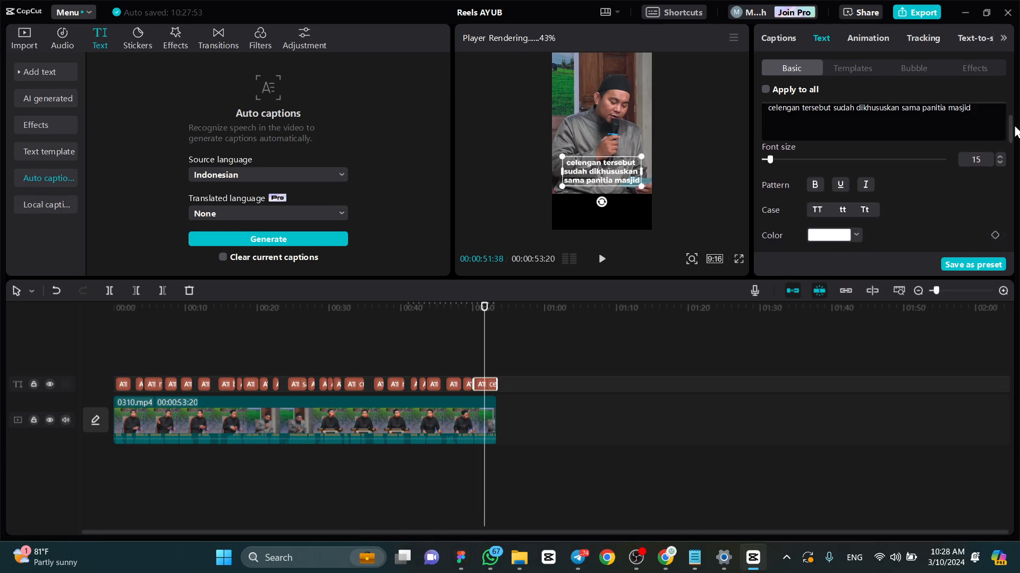
scroll(961, 177, up, 2)
scroll(960, 192, down, 3)
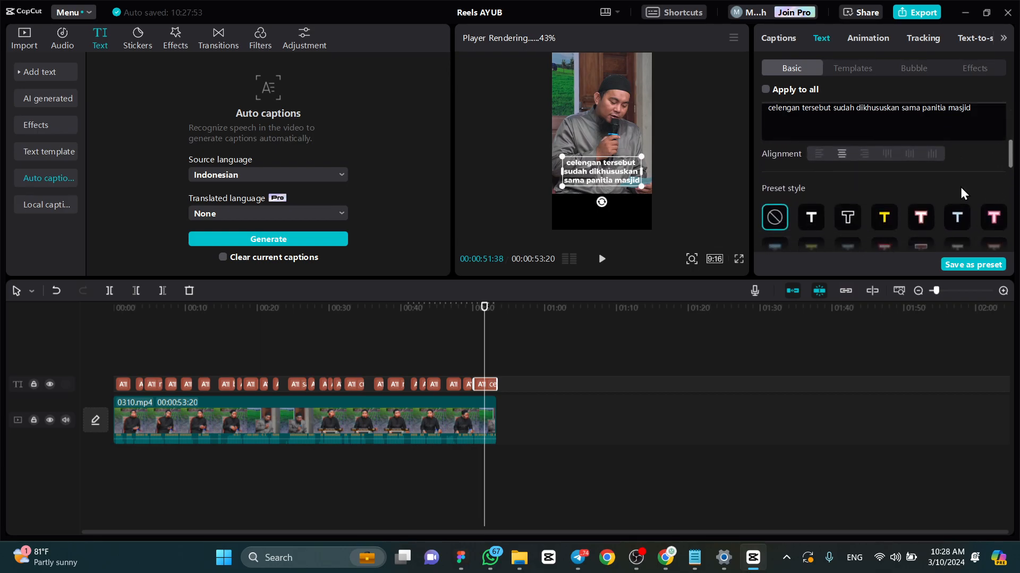
scroll(852, 177, up, 2)
- Try out other text colours on the last caption and return it to white FFFFFF
click(837, 158)
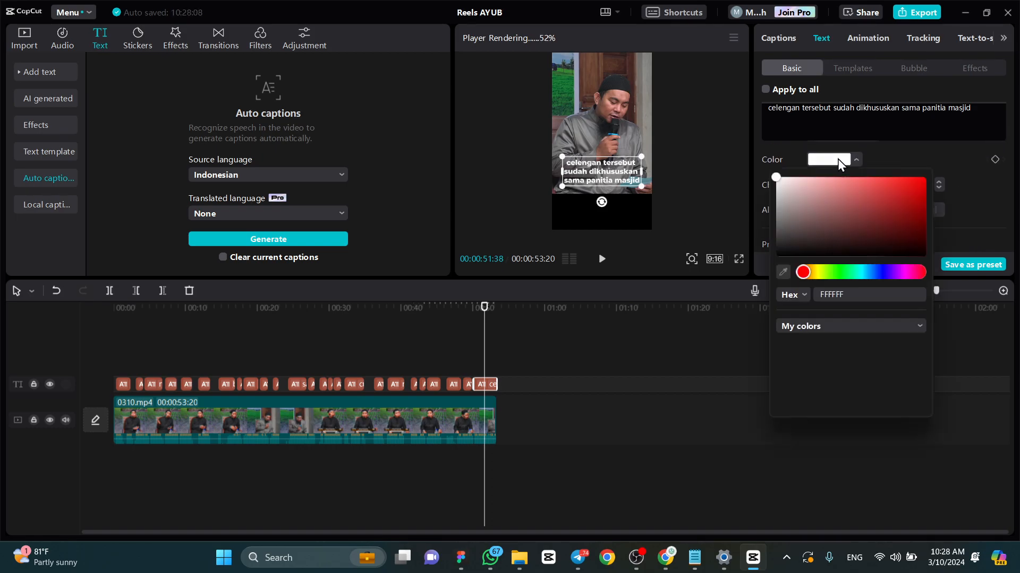
drag(811, 192, 741, 170)
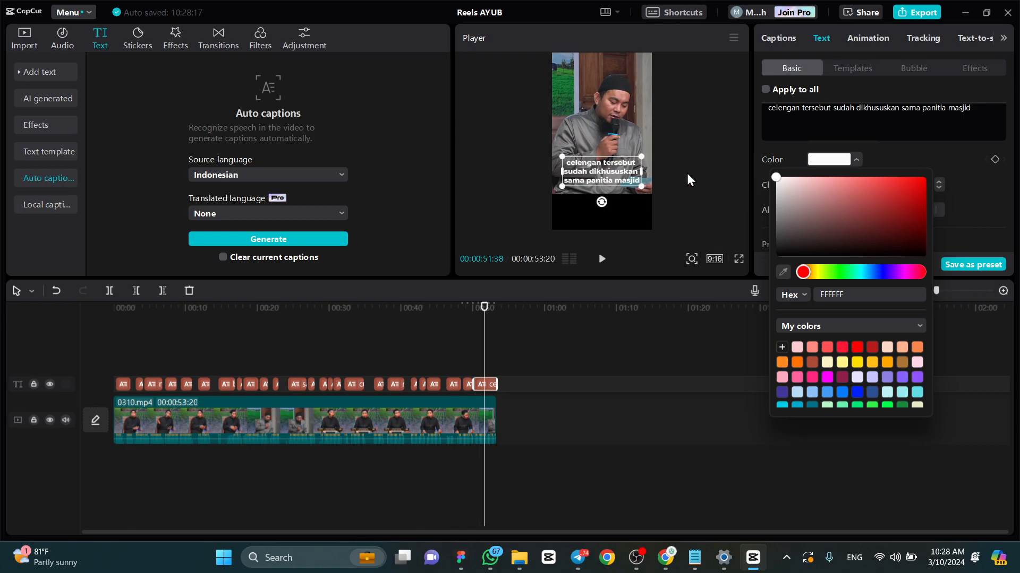
drag(827, 216, 715, 171)
drag(802, 192, 704, 172)
click(904, 156)
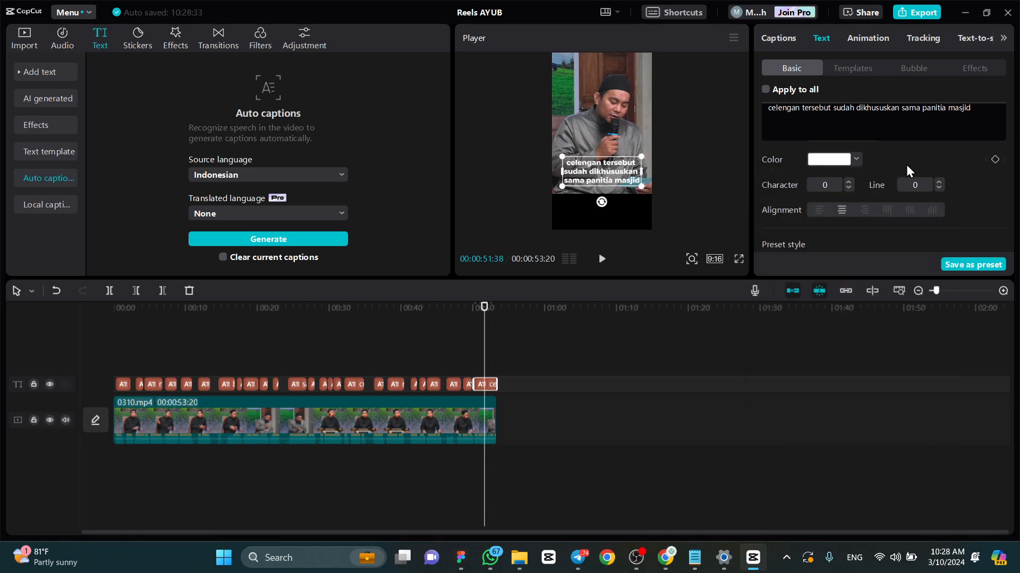
- Try character spacing values up to 4 on the last caption and set the spacing back to 0
click(849, 181)
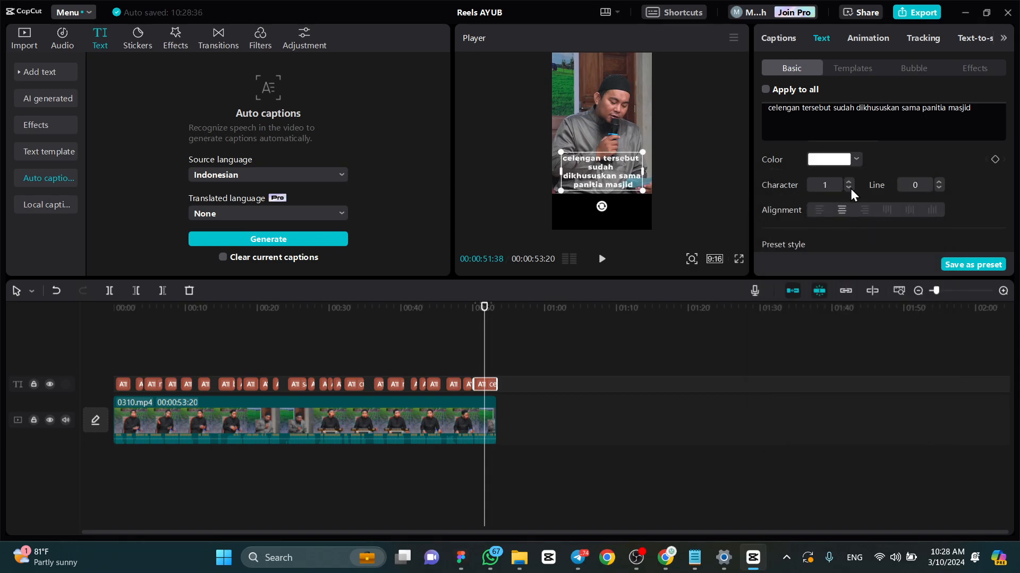
click(849, 188)
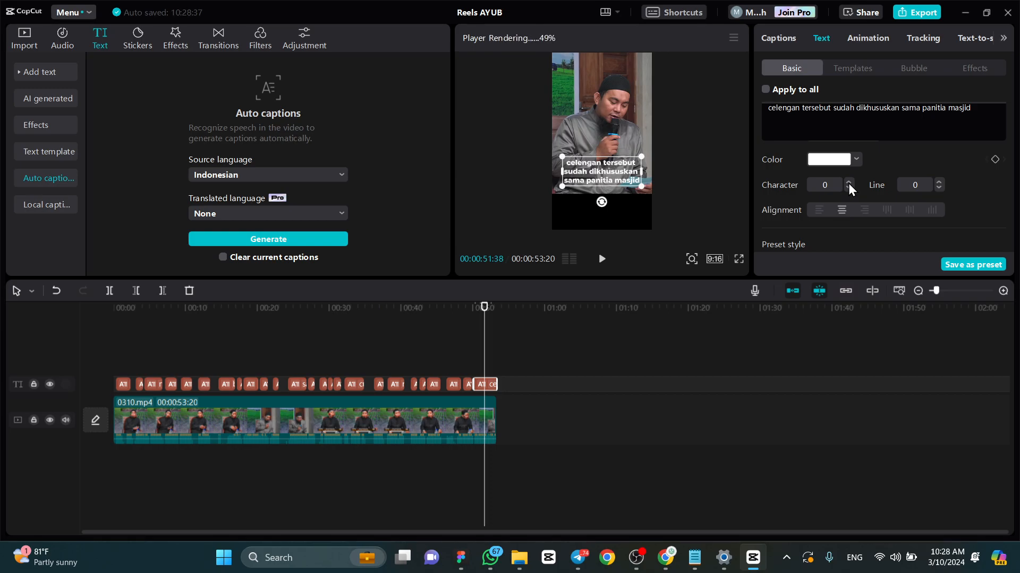
click(848, 183)
click(849, 183)
click(849, 183)
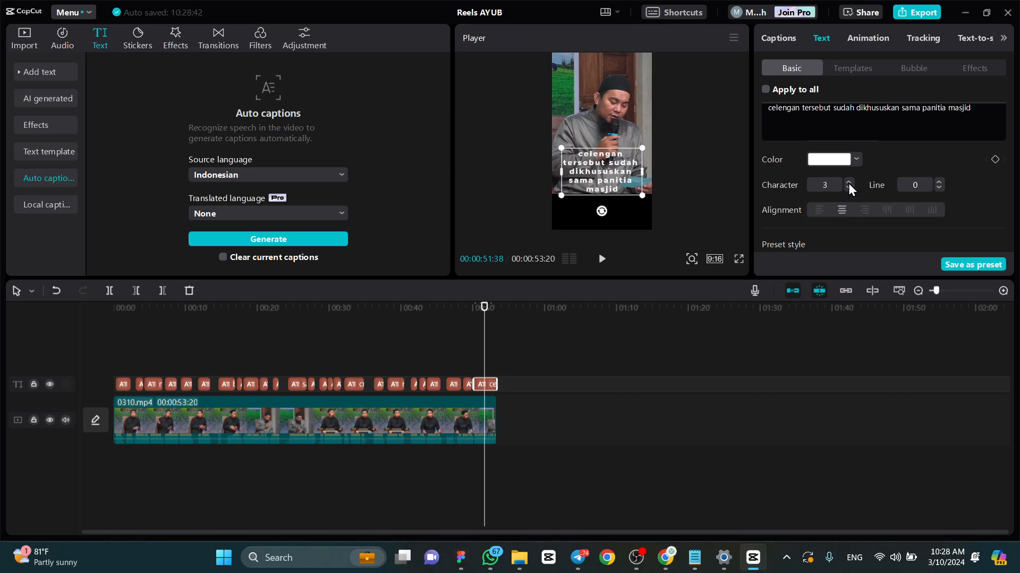
click(849, 183)
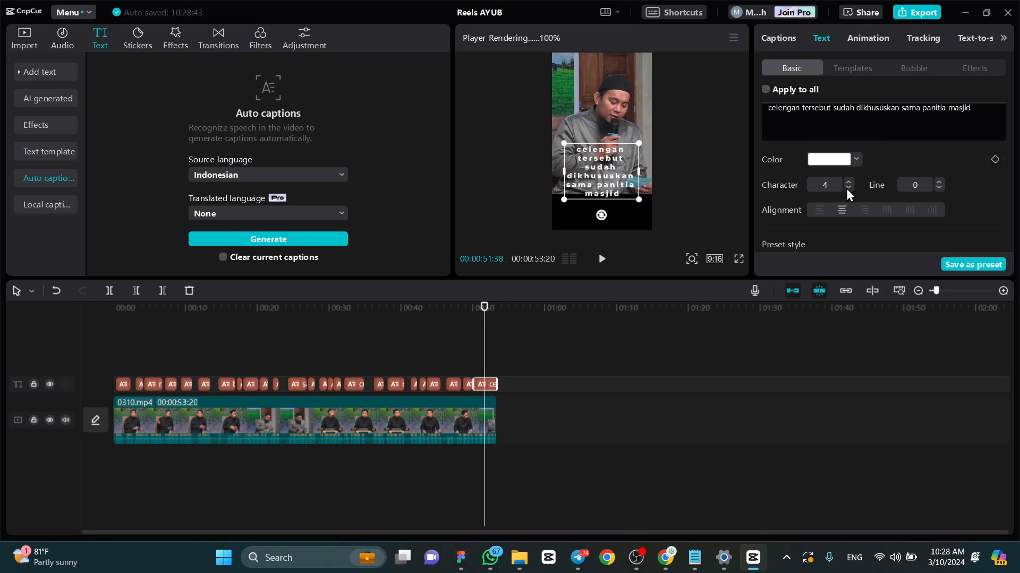
click(845, 189)
click(845, 189)
click(846, 189)
click(845, 189)
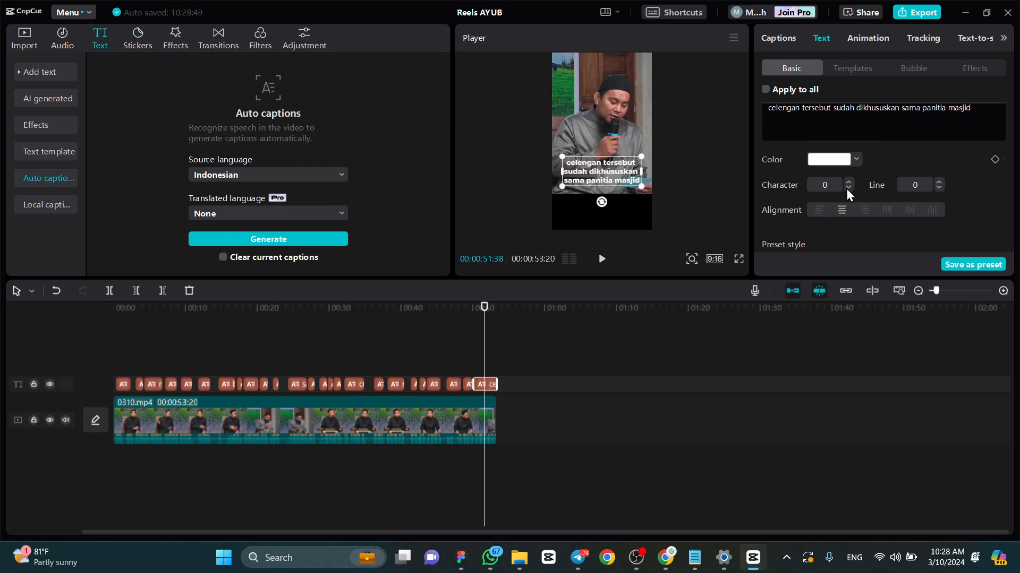
- Try line spacing values up to 14 on the last caption and set the spacing back to 0
click(937, 182)
click(937, 182)
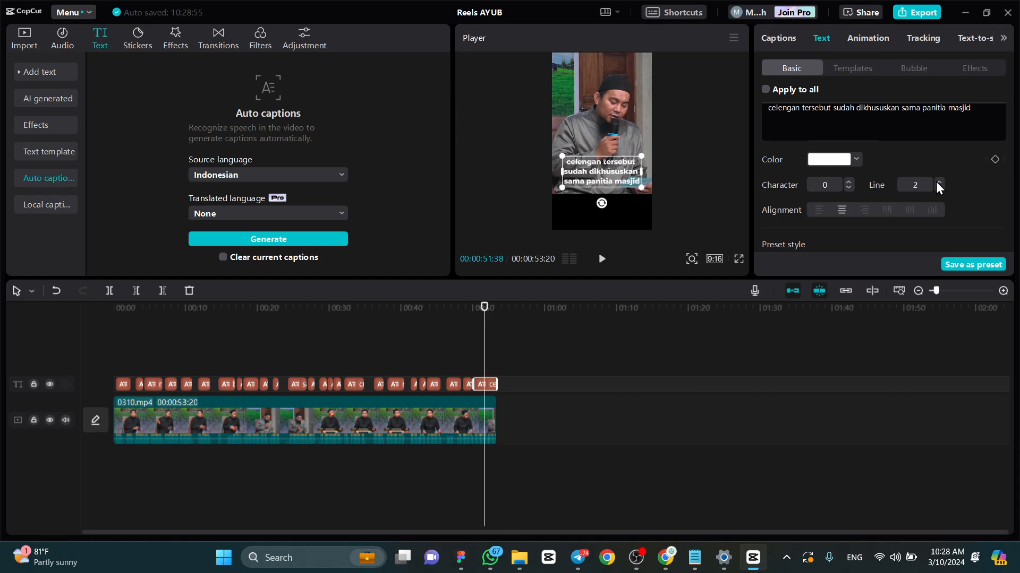
click(937, 182)
click(937, 182)
click(937, 182)
click(937, 182)
click(937, 182)
click(937, 182)
click(937, 182)
click(937, 182)
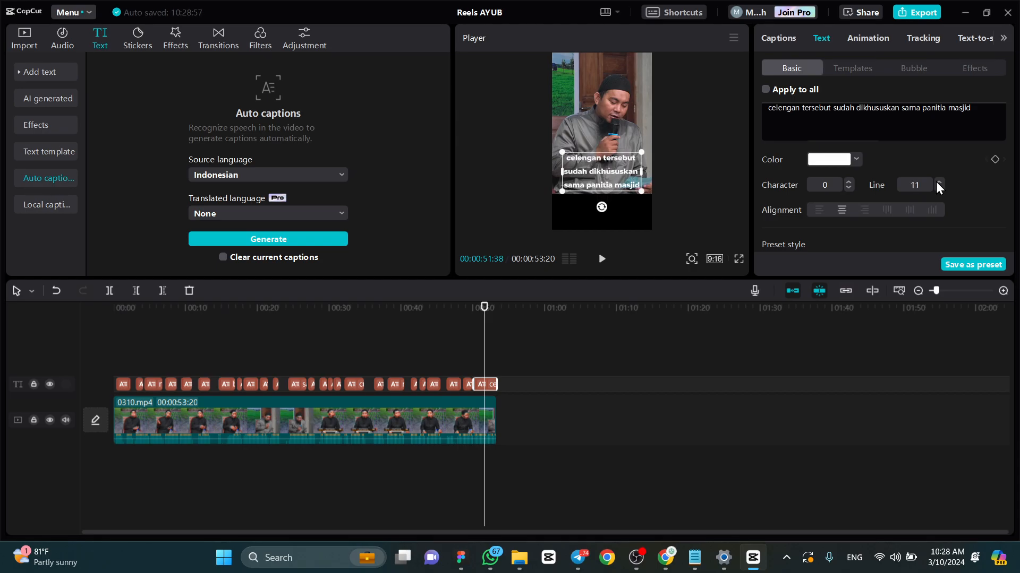
click(937, 182)
click(937, 183)
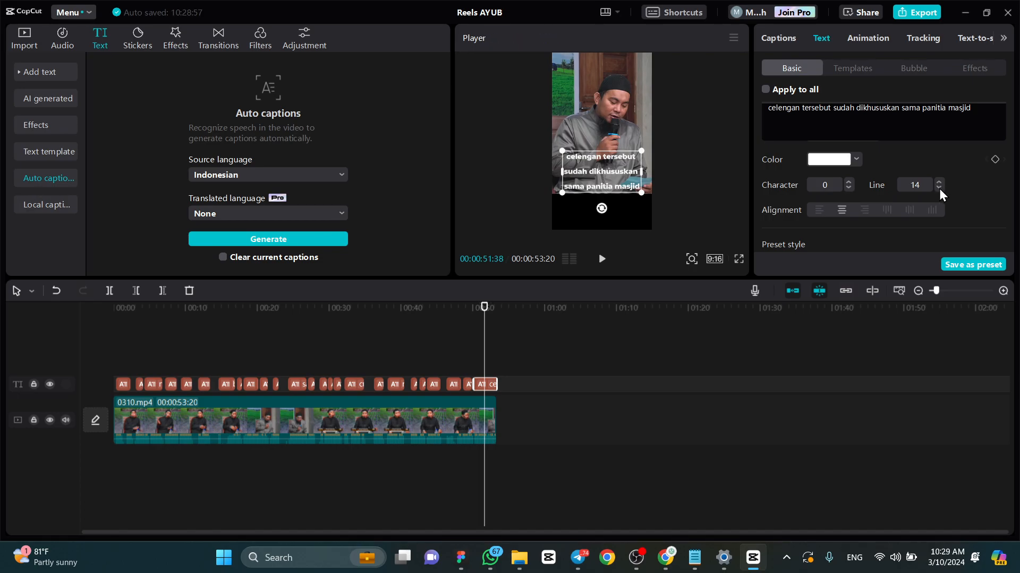
click(939, 188)
click(939, 189)
click(938, 188)
click(939, 188)
click(938, 189)
click(939, 189)
click(939, 189)
click(939, 188)
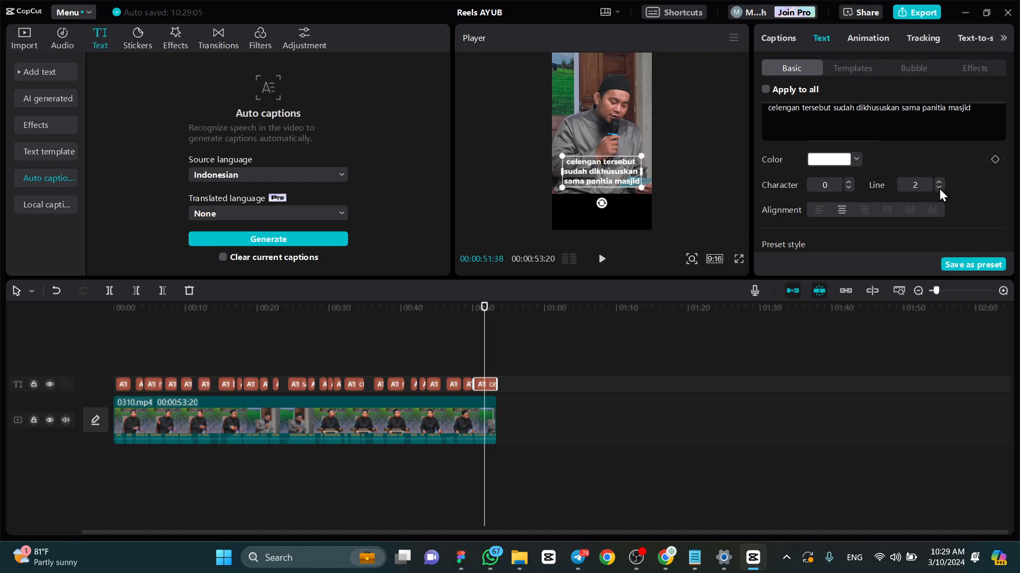
click(939, 189)
click(939, 188)
click(939, 188)
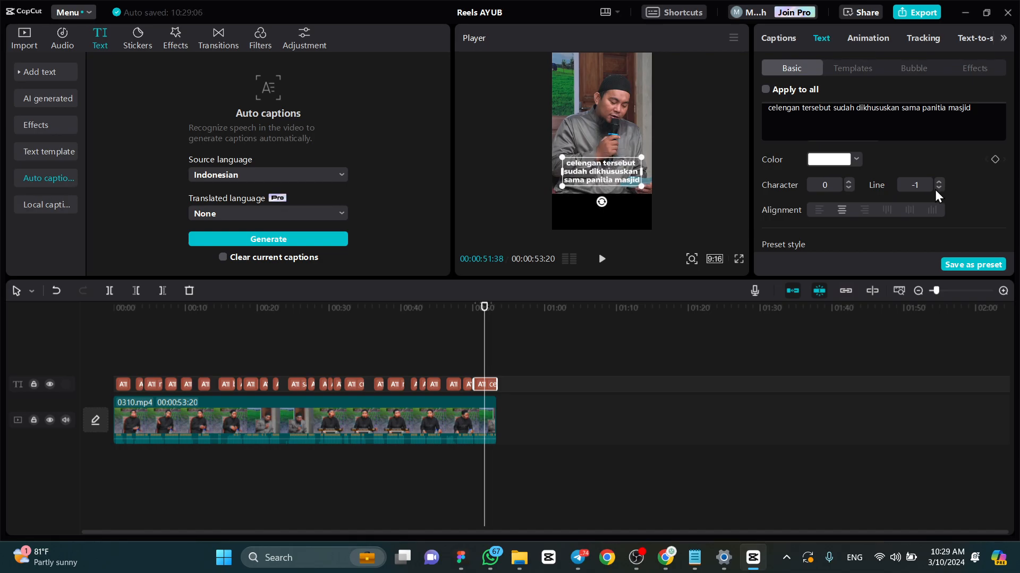
click(939, 182)
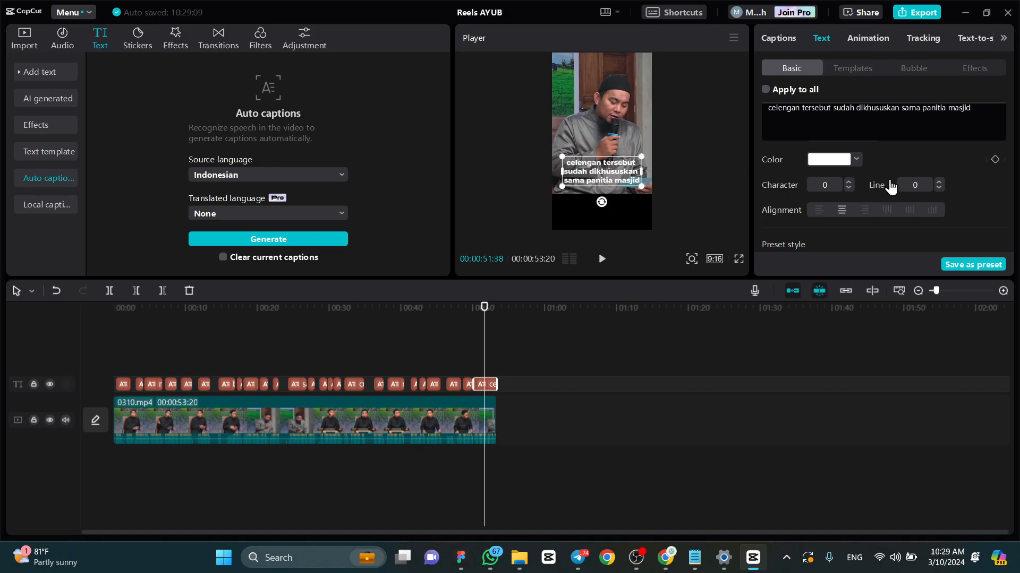
- Nudge the last caption slightly upward to about Y -640 and reselect only that caption with the playhead at 00:00:50:54
scroll(852, 178, down, 4)
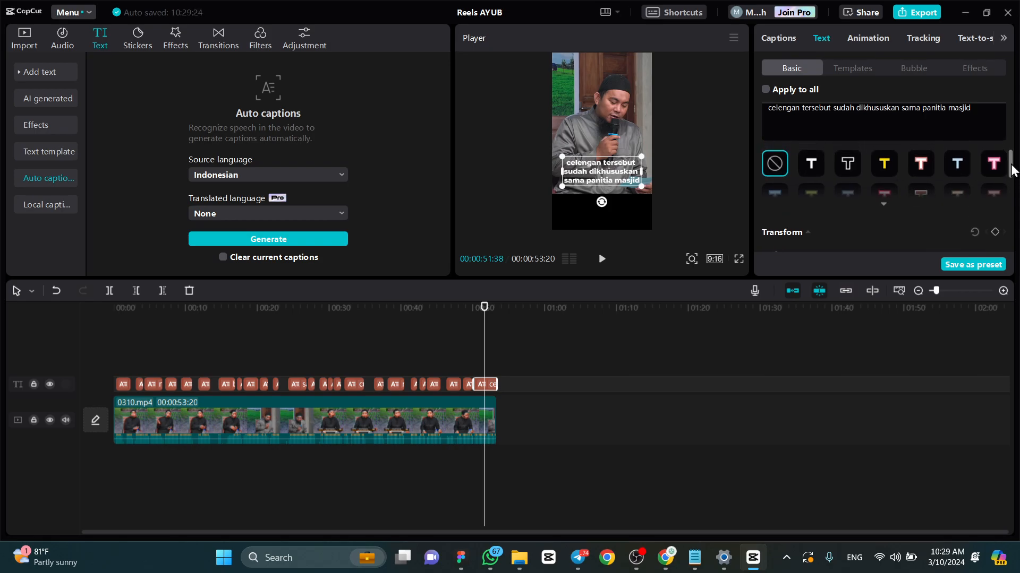
scroll(850, 180, up, 3)
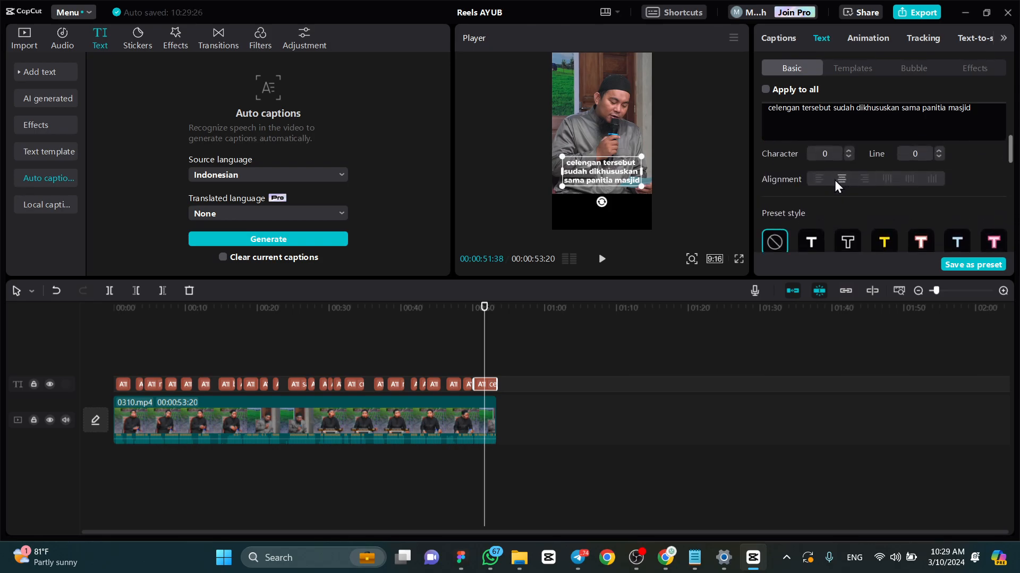
drag(608, 171, 607, 171)
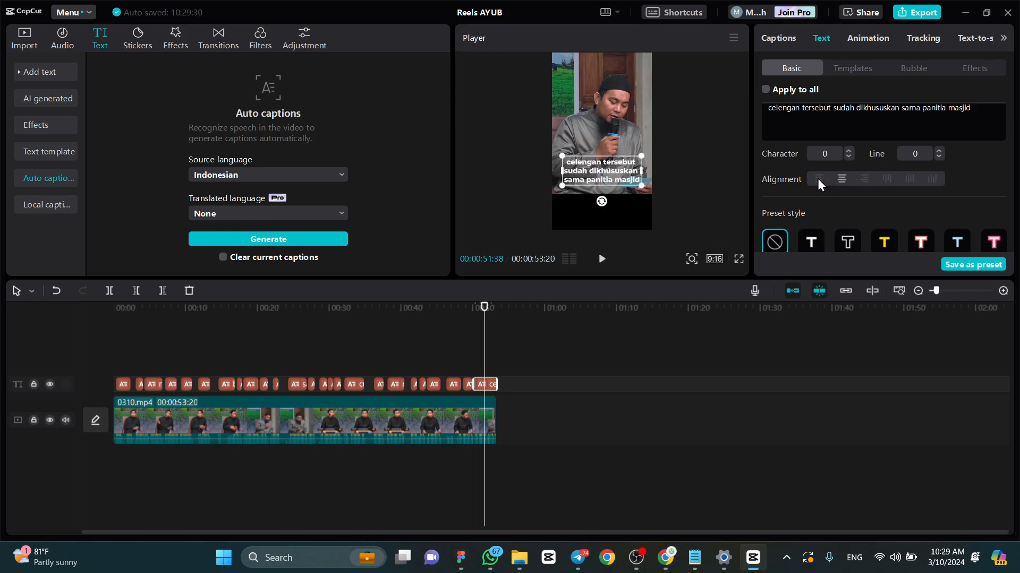
click(467, 382)
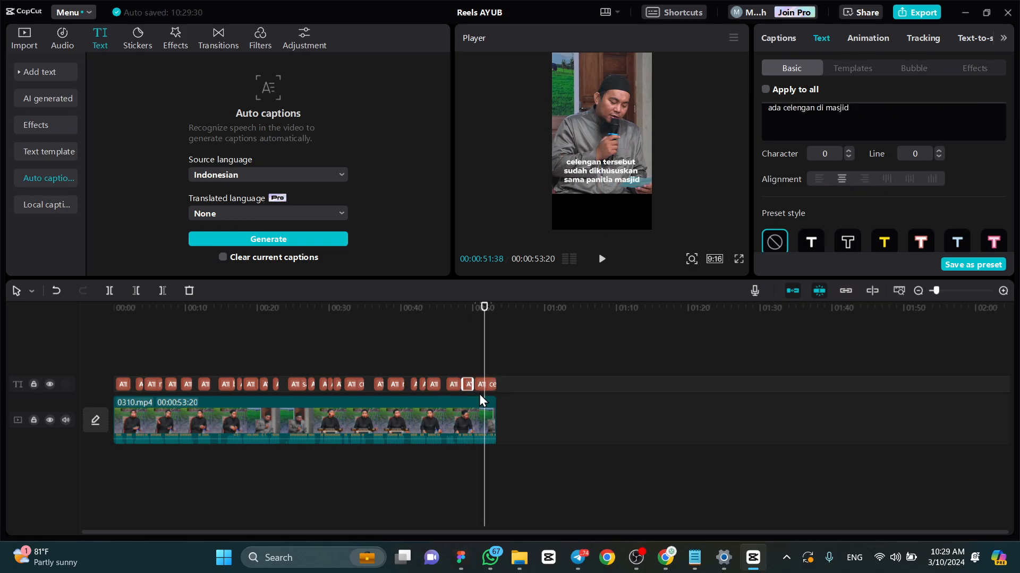
click(479, 395)
ctrl+click(489, 383)
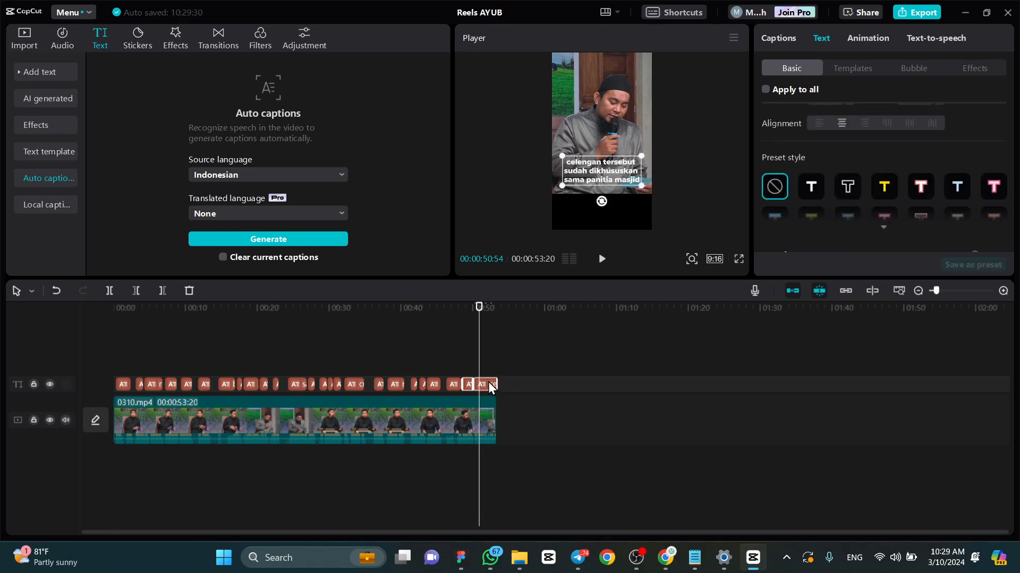
click(485, 385)
- Try the black-outline, light blue, white and yellow preset styles on the last caption and reset it to no preset
scroll(887, 187, up, 3)
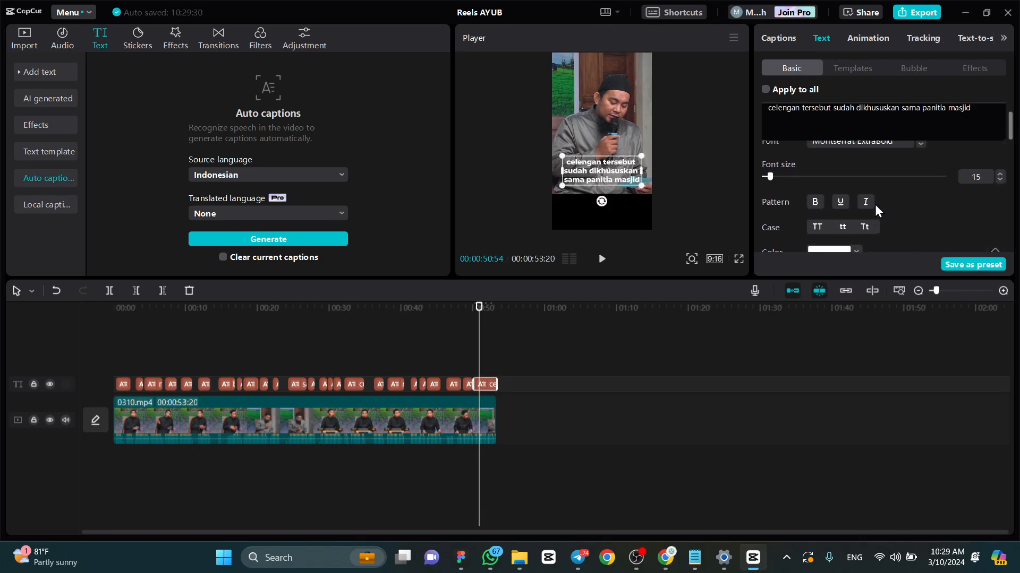
scroll(874, 205, down, 4)
scroll(866, 190, up, 4)
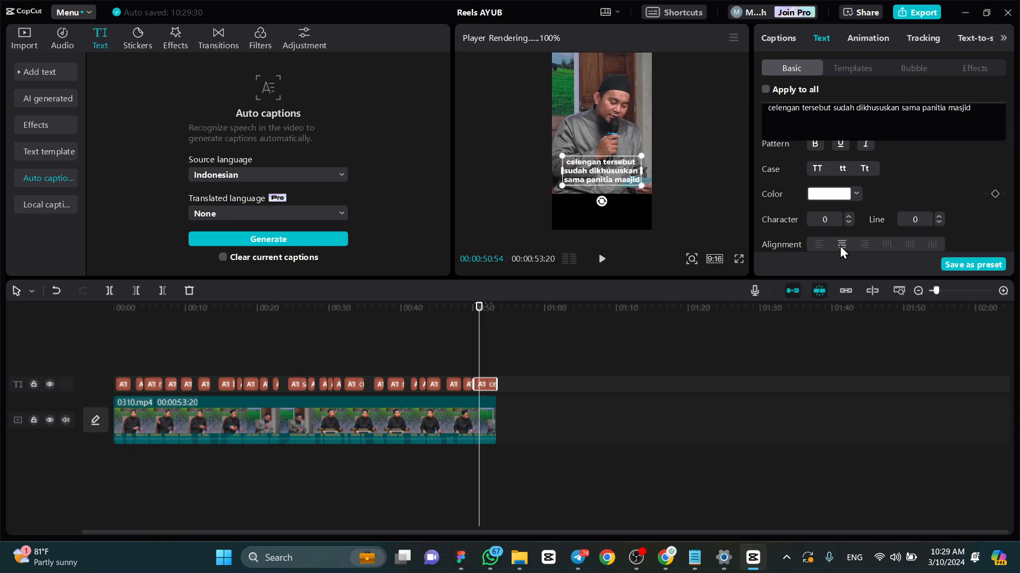
scroll(935, 222, down, 3)
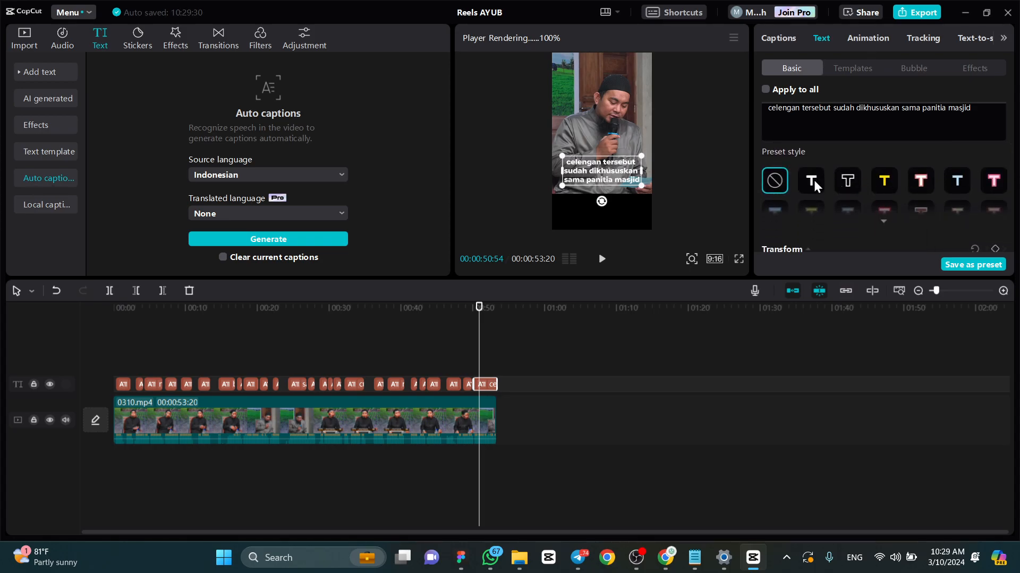
click(842, 185)
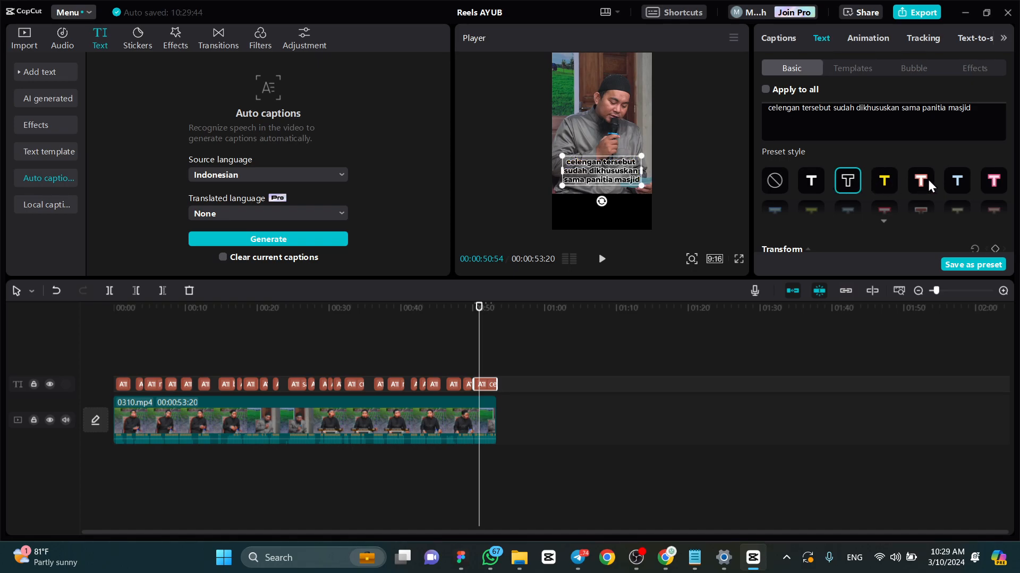
click(967, 177)
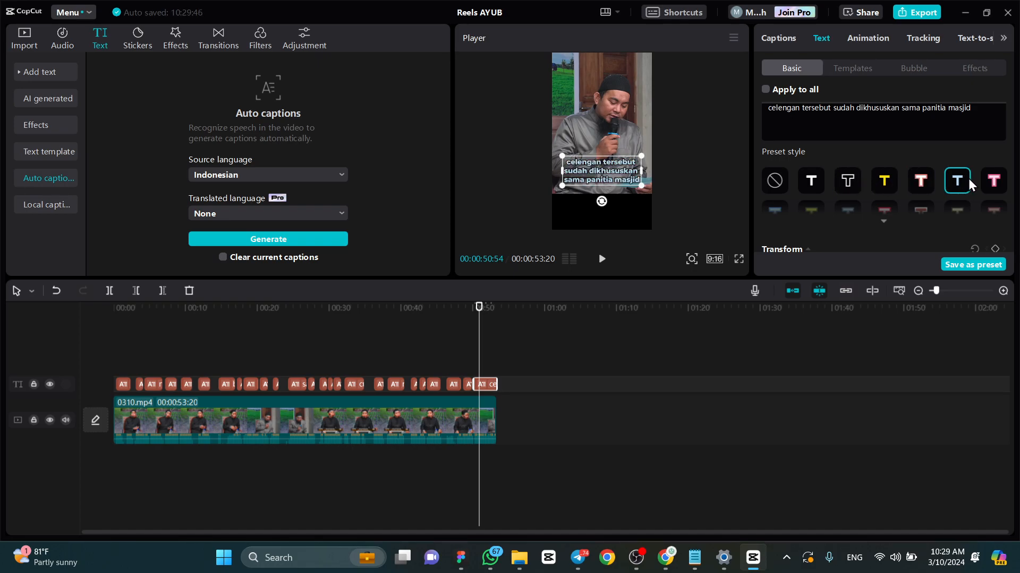
scroll(894, 170, up, 3)
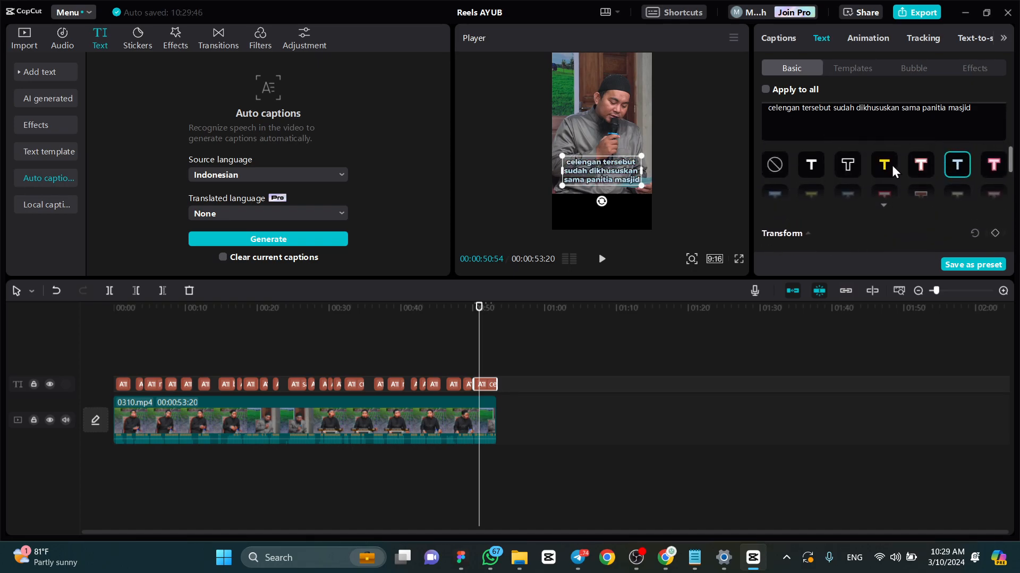
click(808, 178)
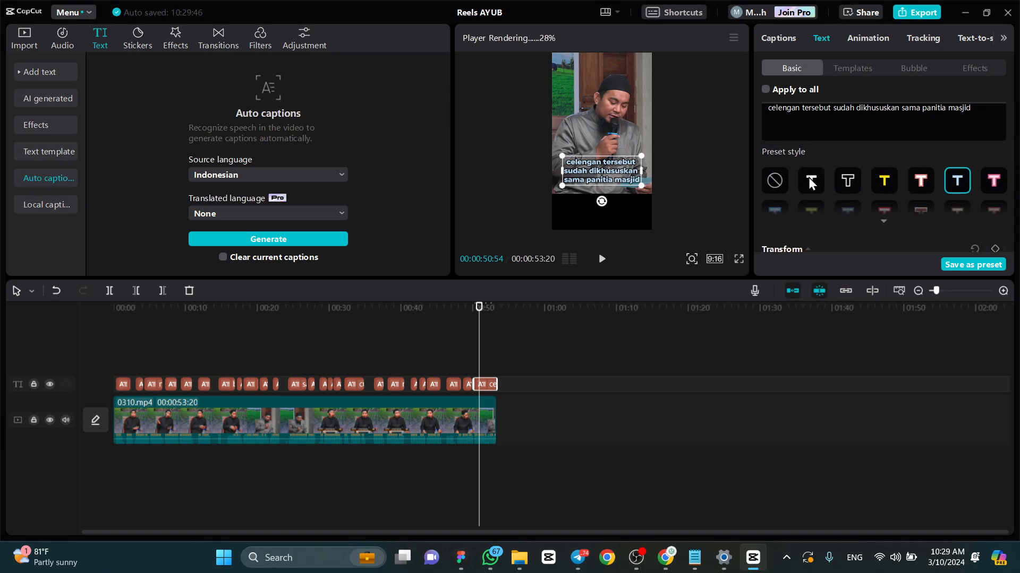
click(846, 184)
click(885, 184)
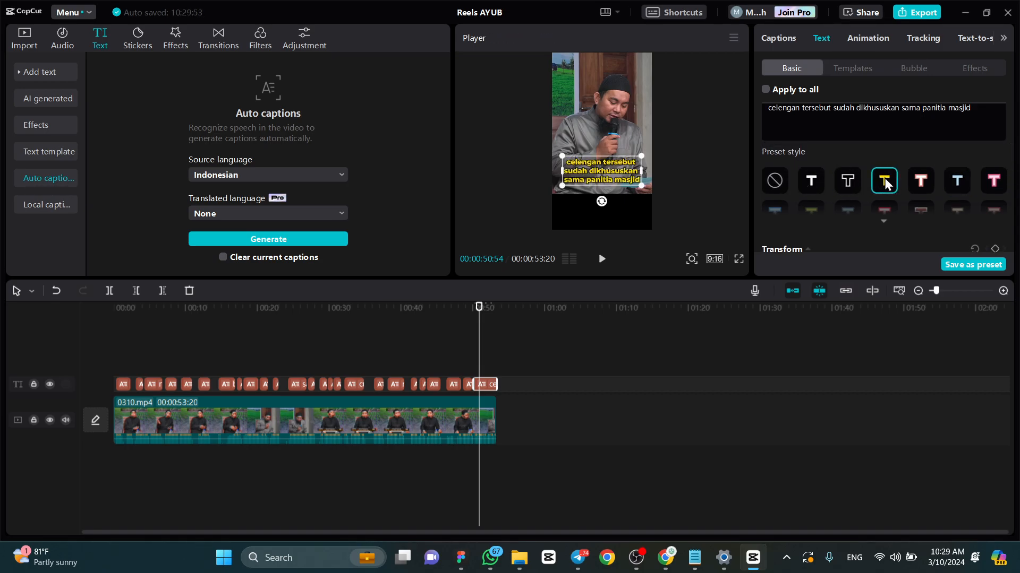
click(771, 189)
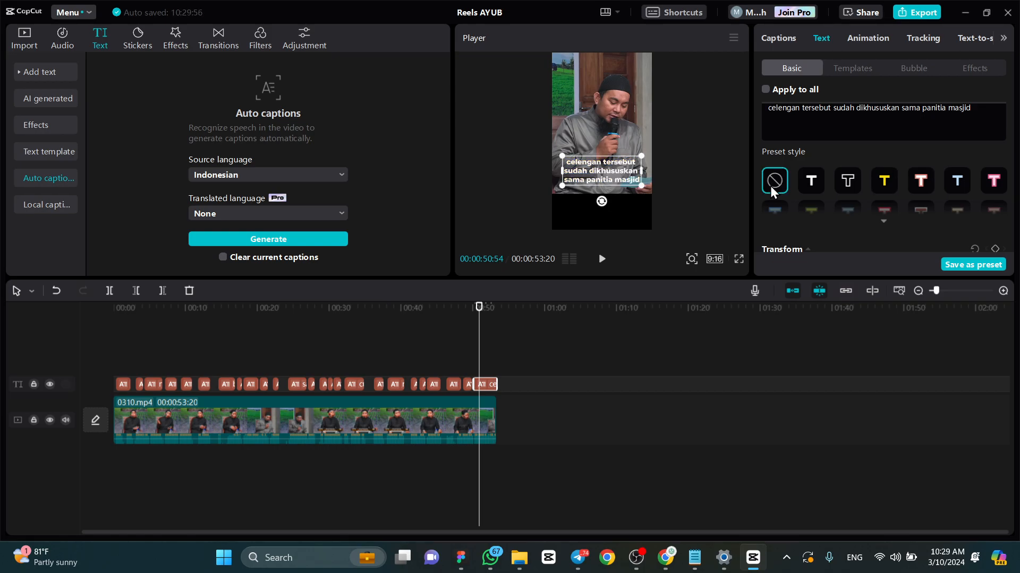
- Try smaller scale values such as 90% on the last caption and leave its scale at 99%
scroll(851, 183, down, 3)
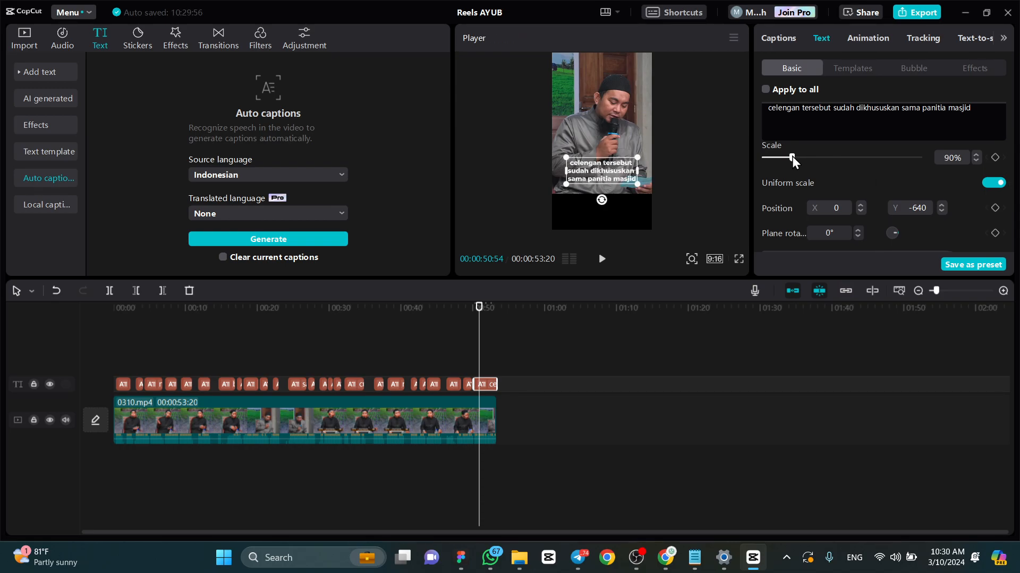
drag(791, 156, 795, 157)
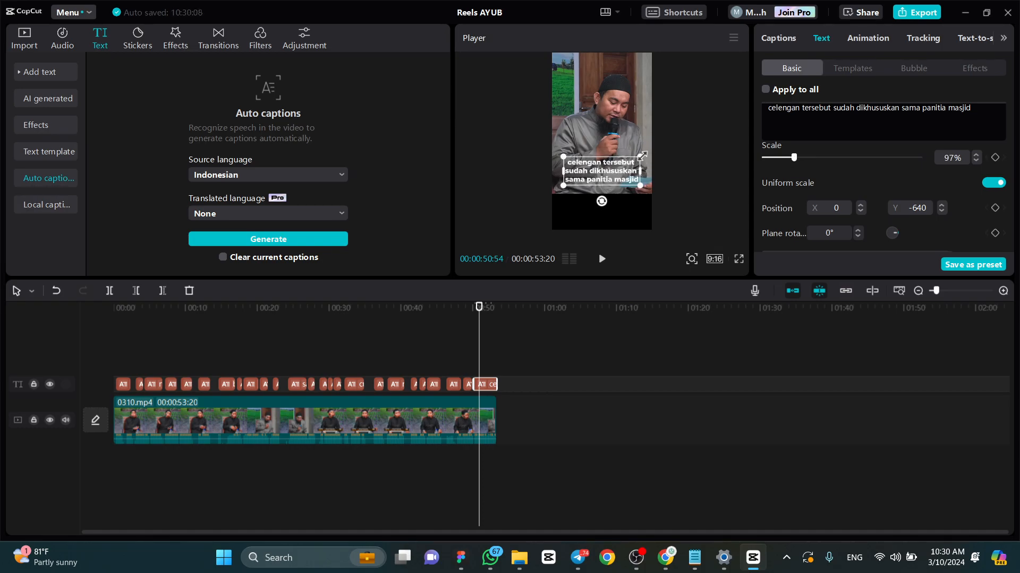
drag(642, 155, 641, 154)
drag(796, 157, 792, 155)
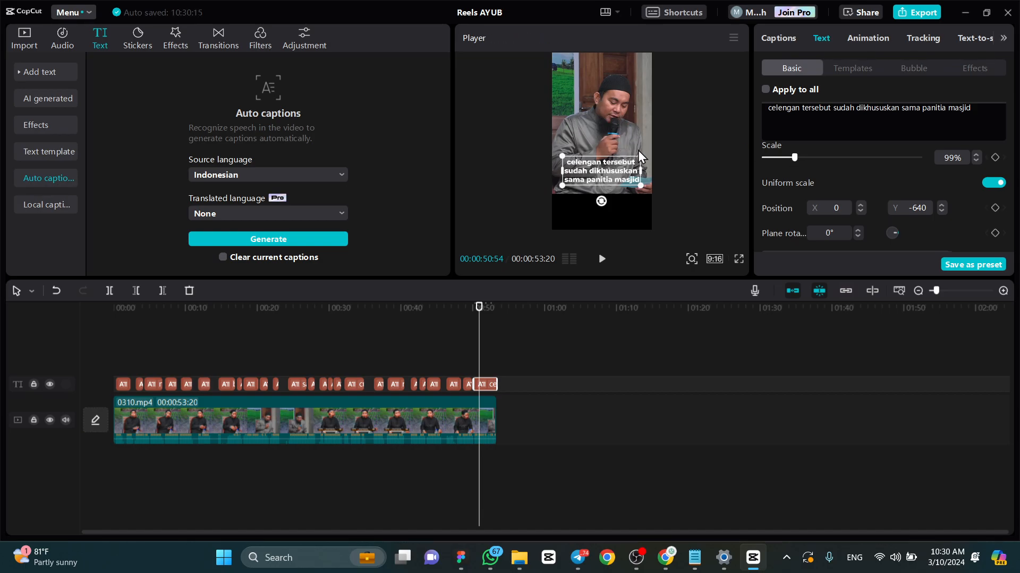
- Try shifting the last caption horizontally to X -7 and return it to X 0
scroll(900, 183, down, 3)
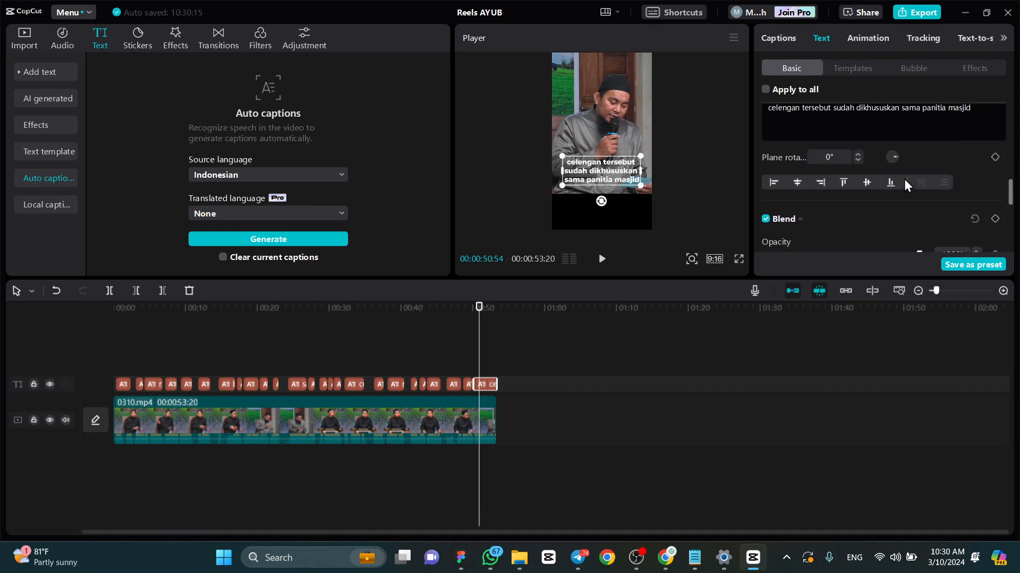
scroll(904, 180, up, 3)
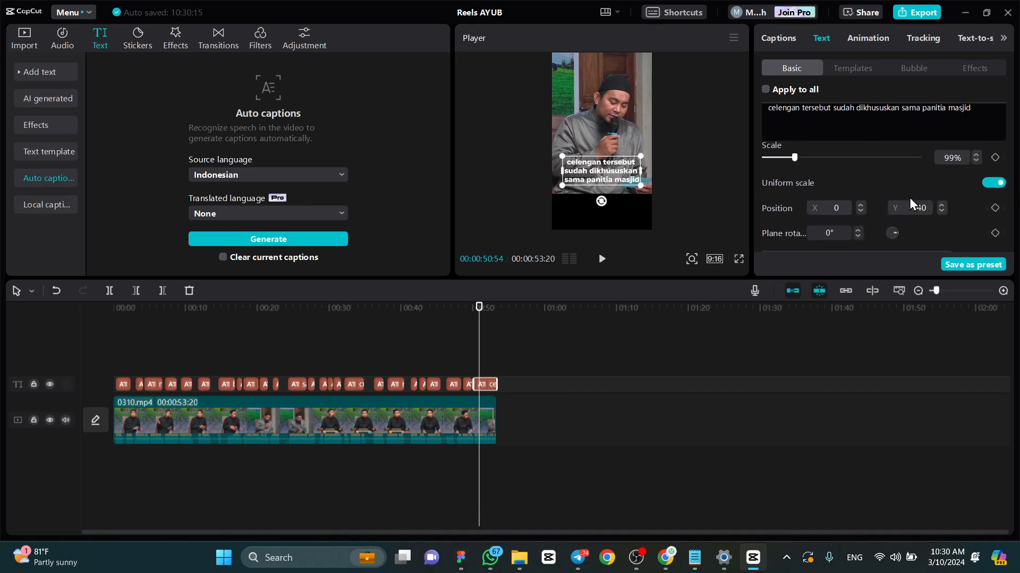
click(860, 210)
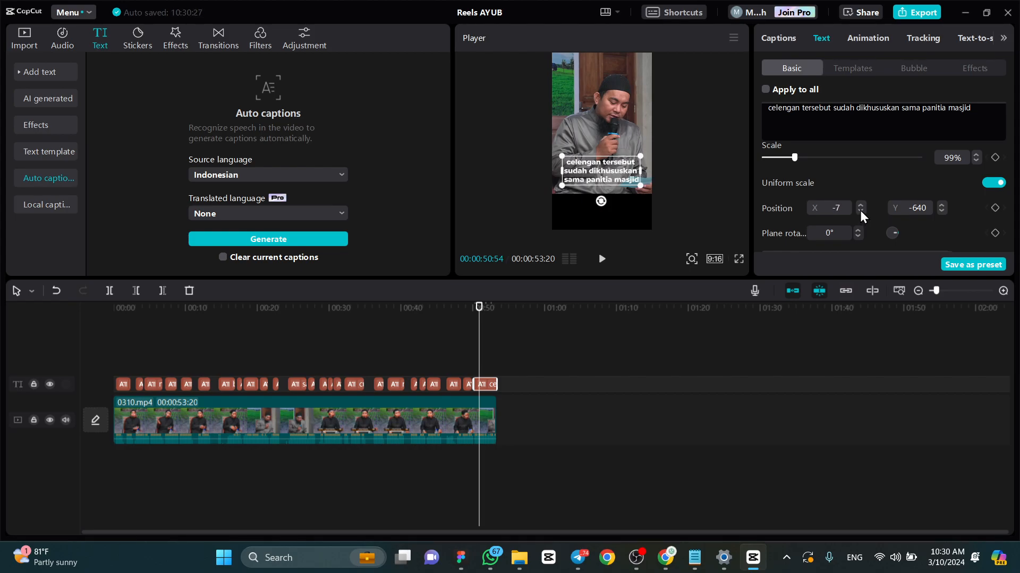
click(860, 205)
mouse_move(603, 171)
mouse_down()
mouse_move(594, 154)
mouse_move(623, 134)
mouse_move(573, 88)
mouse_move(592, 180)
mouse_move(600, 173)
mouse_up()
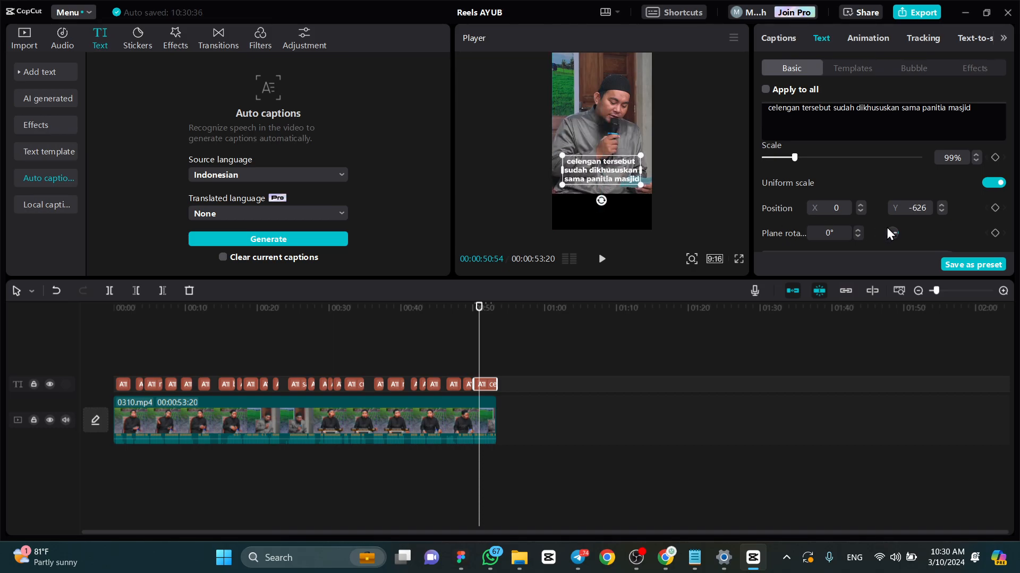
- Move the last caption up and back down slightly, leaving its vertical position at Y -599
click(942, 210)
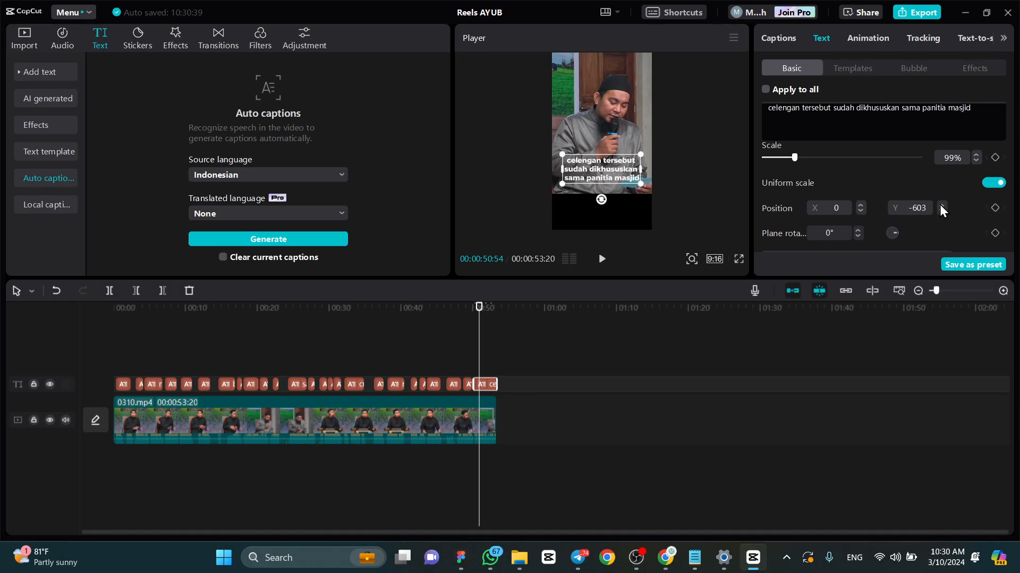
click(942, 210)
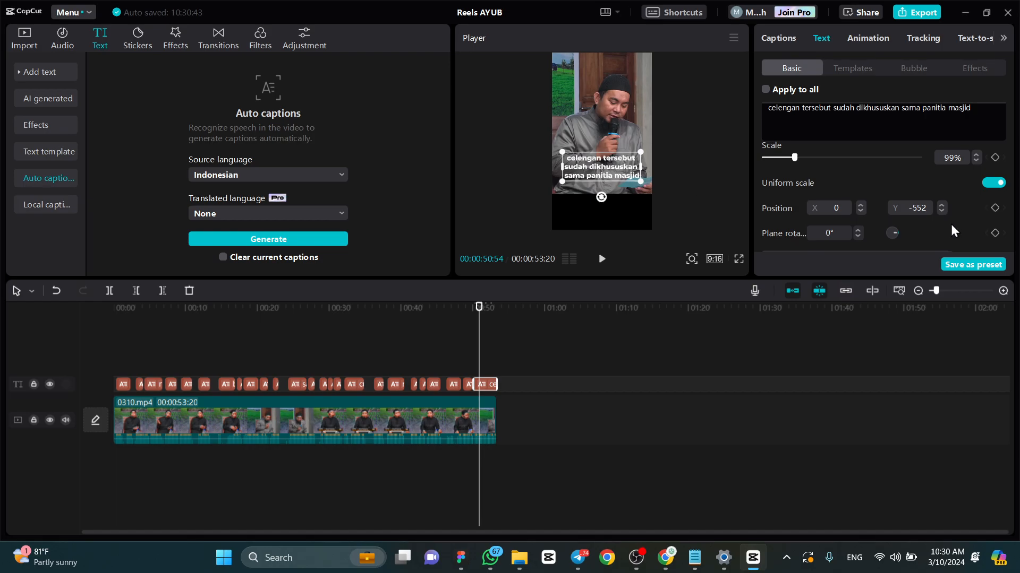
click(943, 212)
click(942, 212)
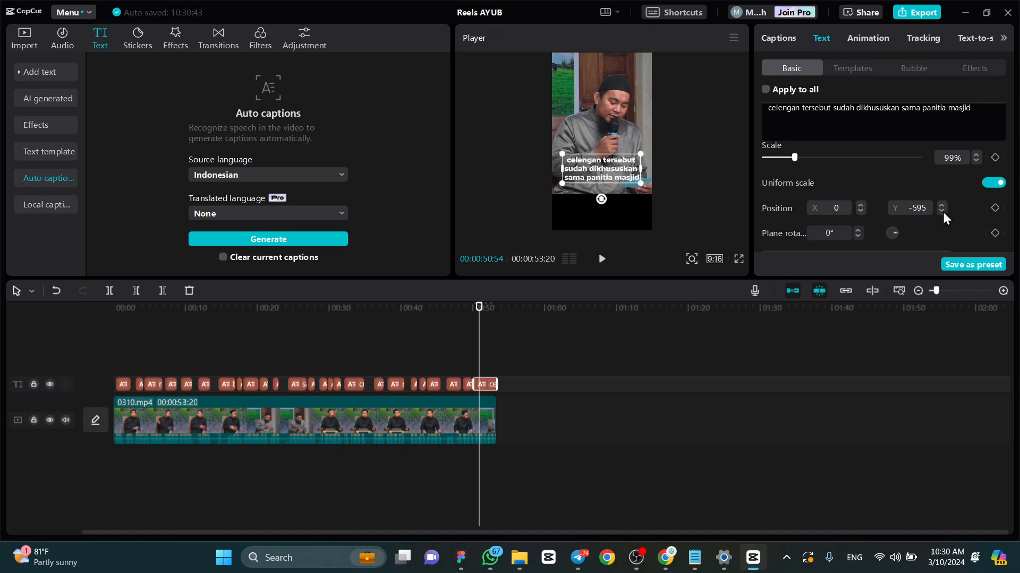
- Try a slight plane rotation of 2° on the last caption and set the rotation back to 0°
scroll(902, 211, down, 3)
scroll(900, 209, up, 2)
scroll(900, 209, up, 1)
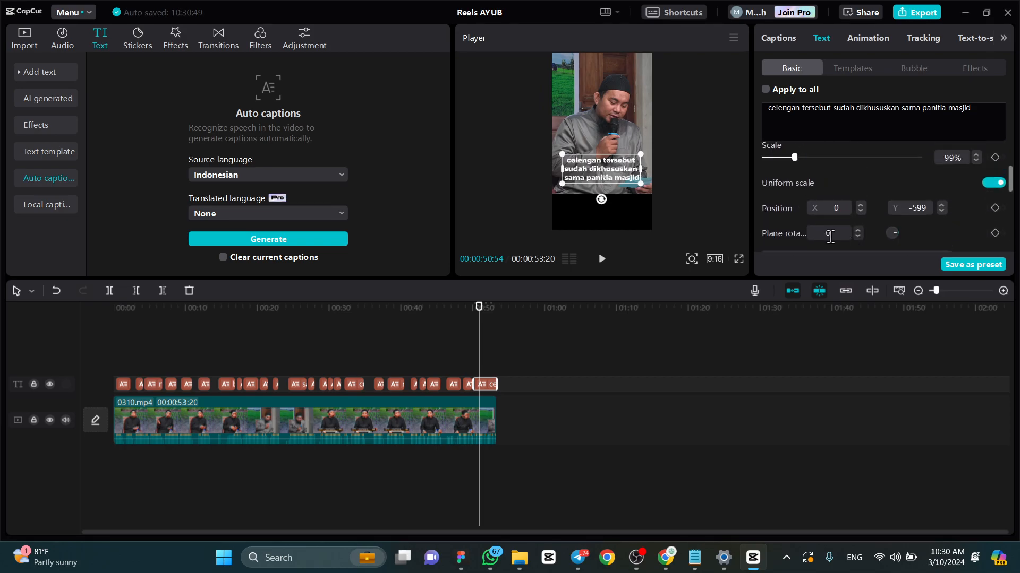
drag(893, 235, 897, 234)
click(837, 237)
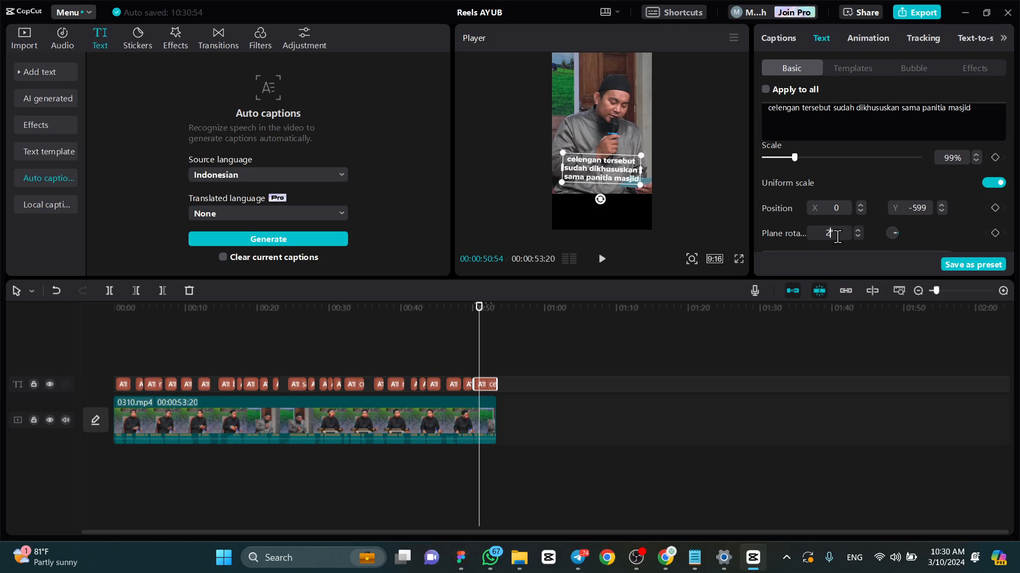
text(0)
key(Return)
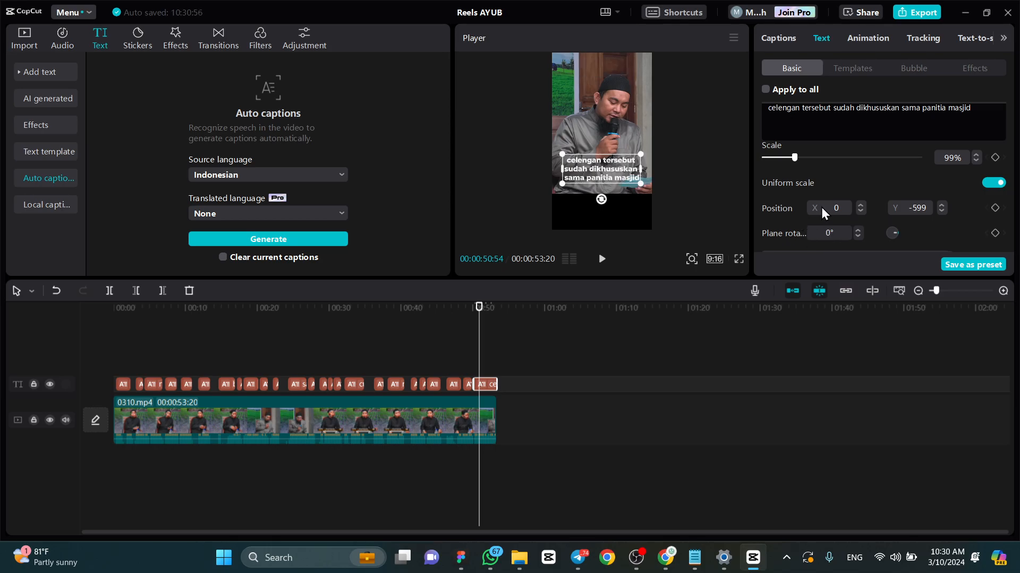
- Try aligning the last caption to the left and right edges of the frame and return it to horizontal center
scroll(821, 207, down, 3)
scroll(855, 203, up, 2)
scroll(820, 226, down, 3)
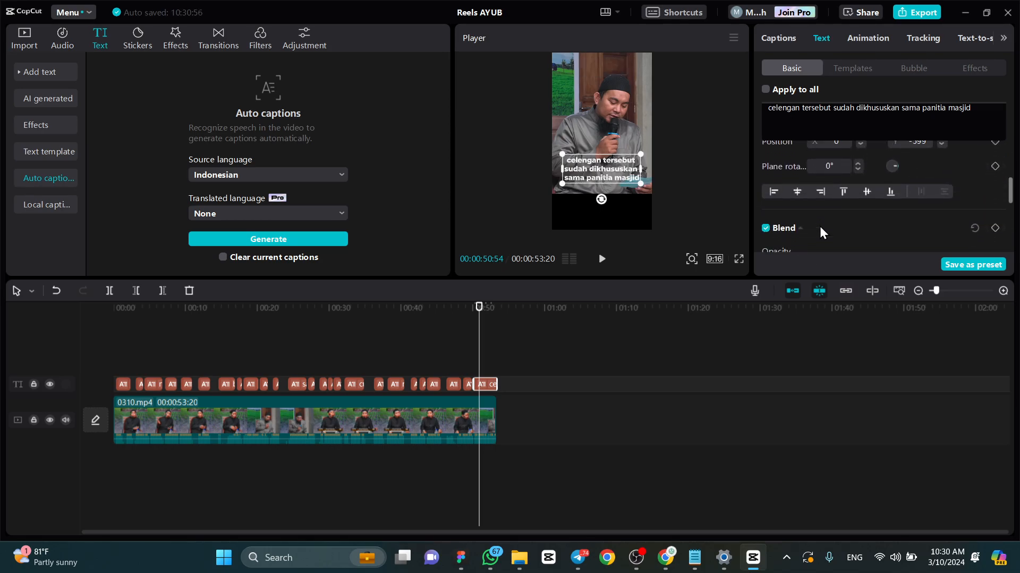
scroll(933, 193, up, 1)
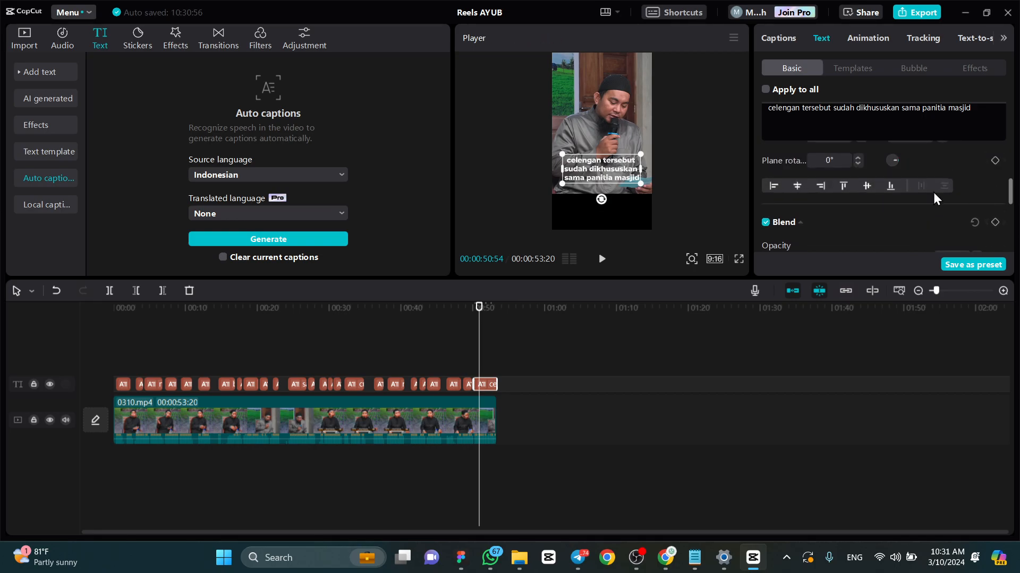
click(771, 184)
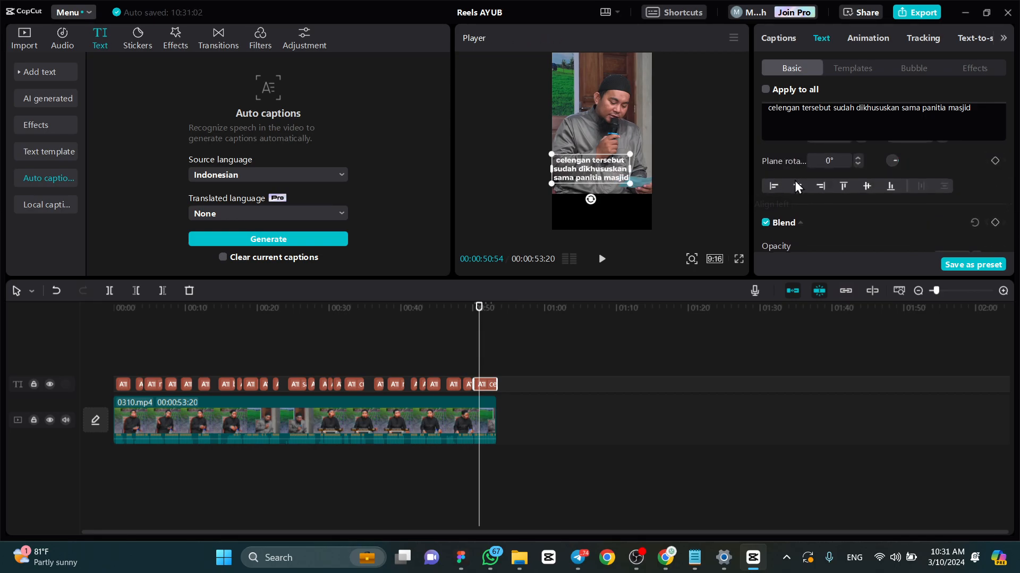
click(797, 186)
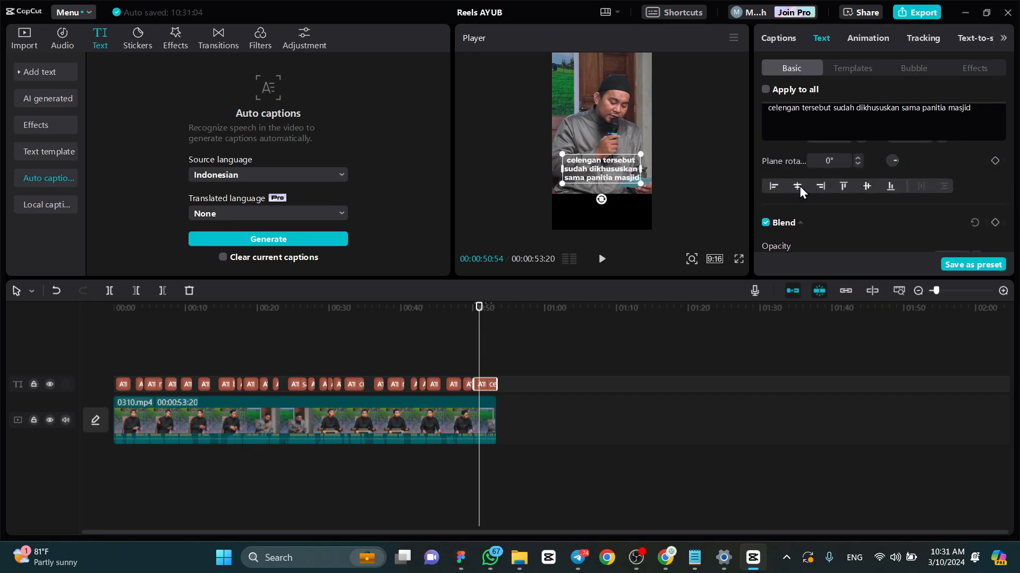
click(821, 185)
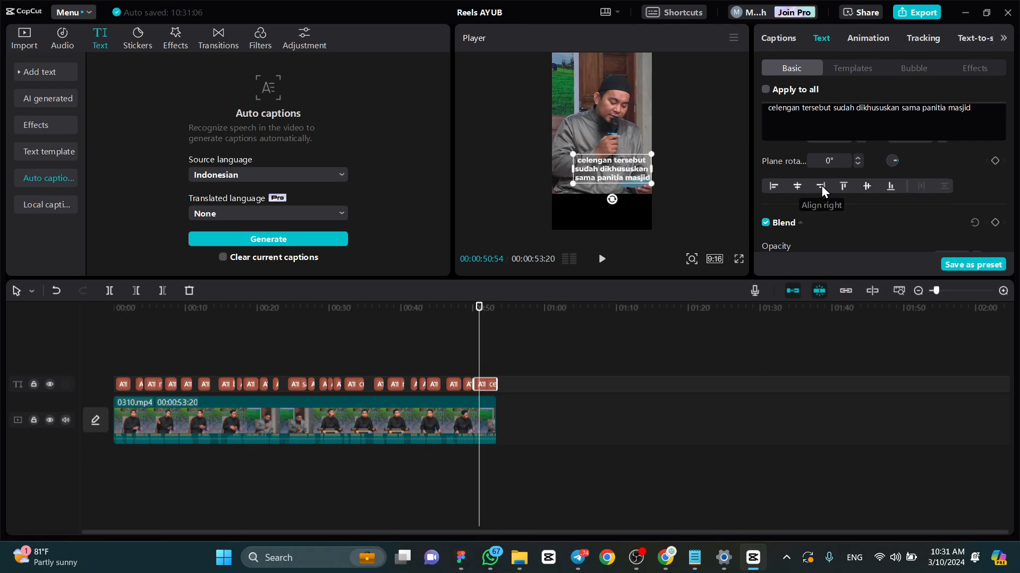
click(773, 186)
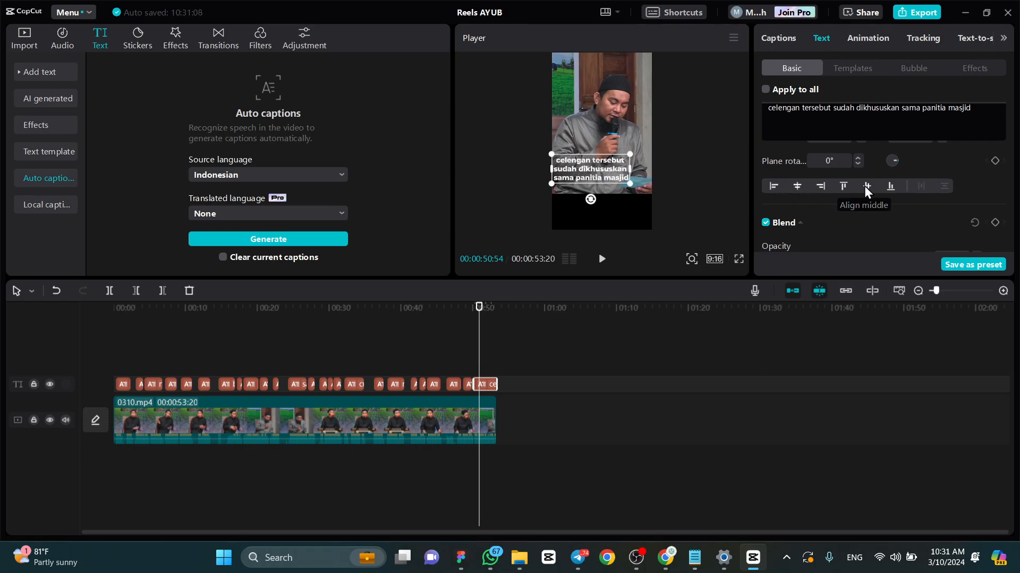
click(798, 186)
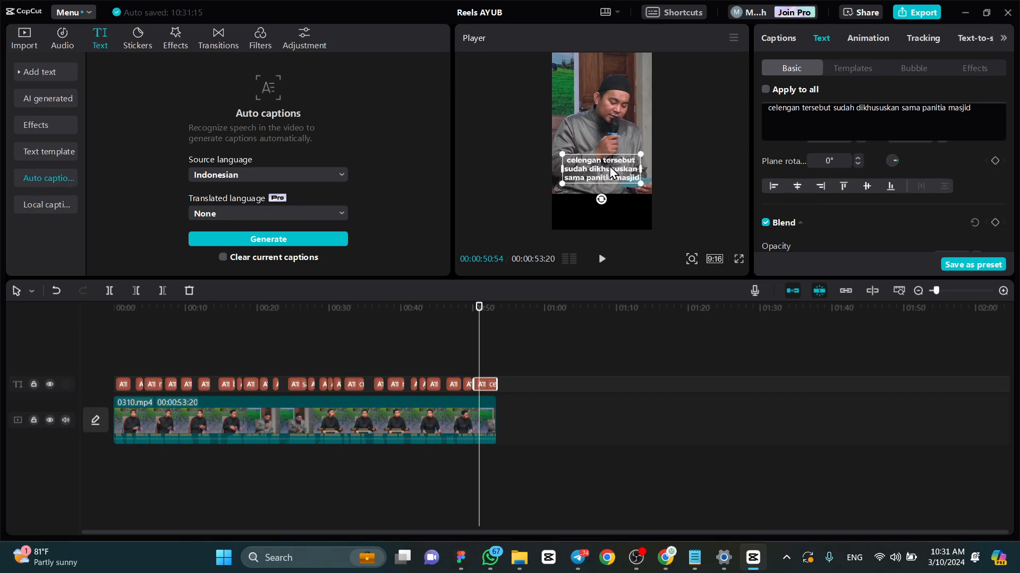
- Try adjusting the last caption's blend opacity and leave it at 100%
scroll(942, 183, down, 2)
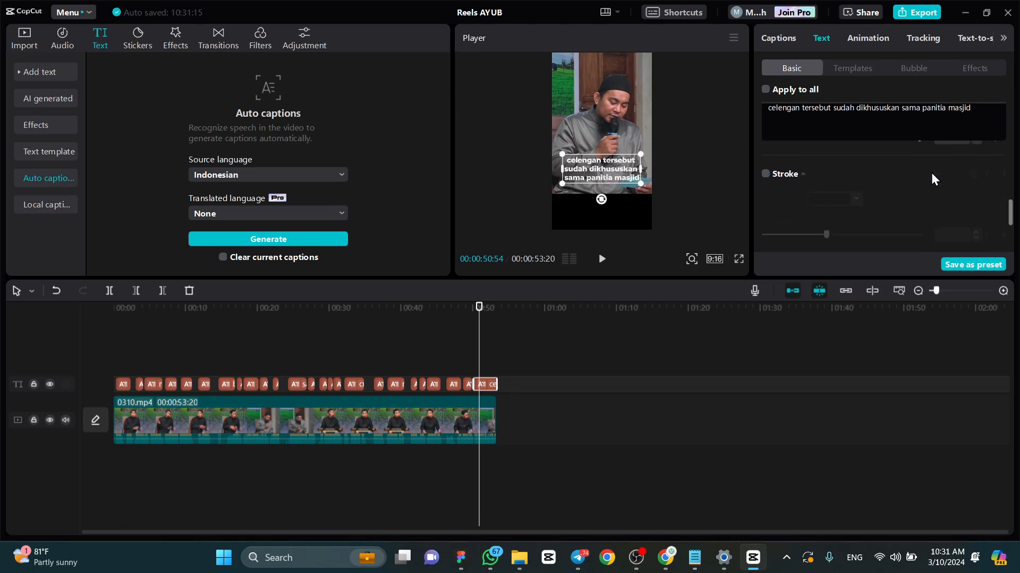
scroll(928, 175, up, 1)
mouse_move(923, 226)
mouse_down()
mouse_move(827, 229)
mouse_move(926, 225)
mouse_up()
scroll(909, 173, down, 1)
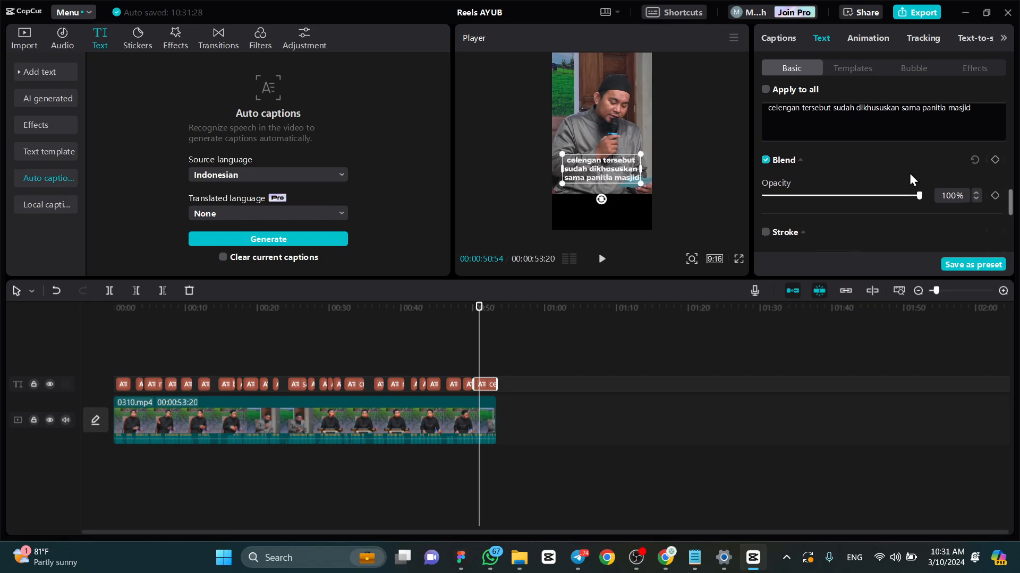
- Try the stroke on the last caption by switching it on and off, leaving it disabled
scroll(909, 173, down, 2)
scroll(881, 181, up, 3)
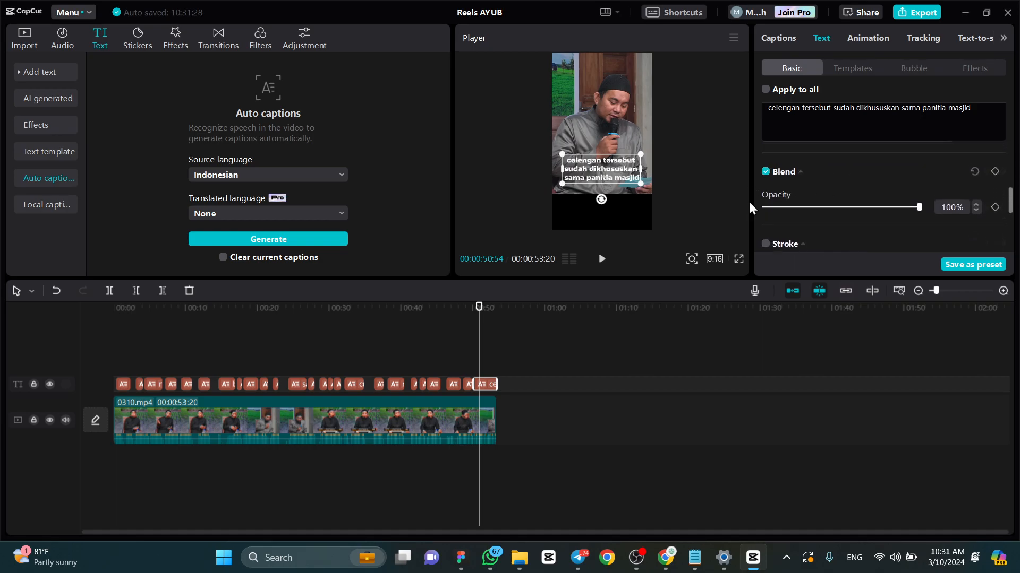
click(765, 244)
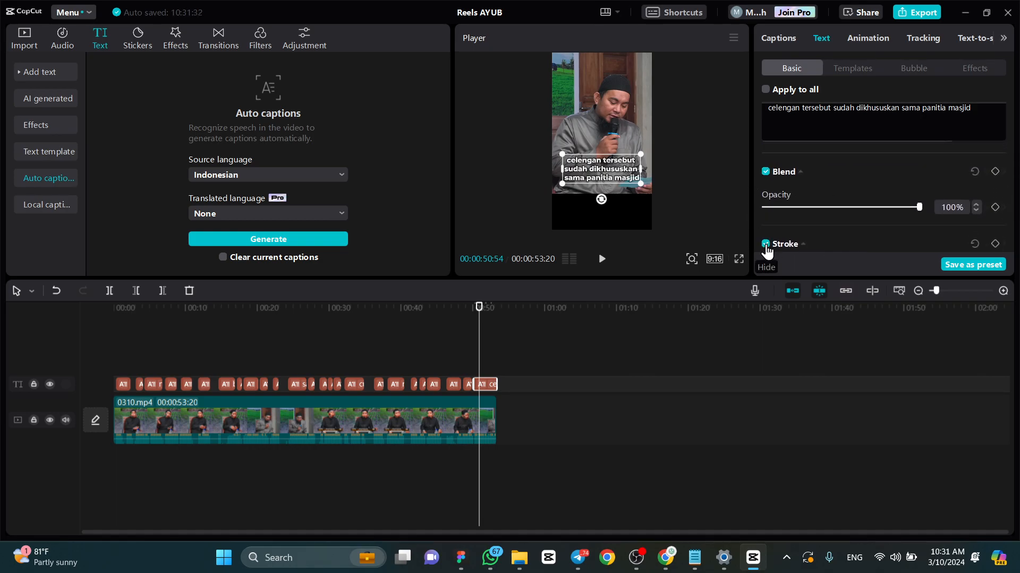
click(765, 244)
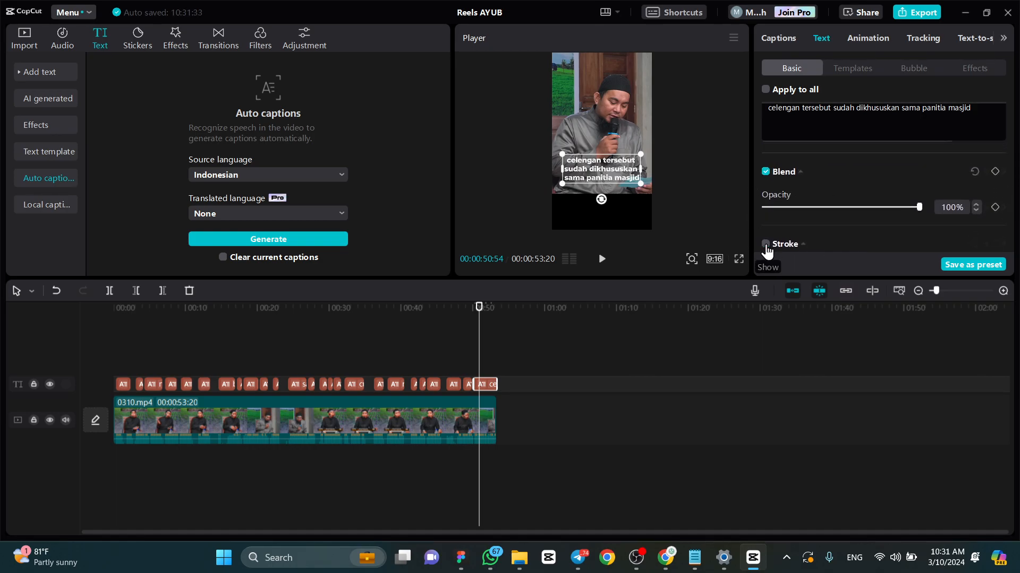
click(766, 245)
click(767, 246)
- Open the captions list and select caption 2 "hal lain menukil", followed by caption 3 "nabi kadang saya lihat nggak pernah berpuasa"
scroll(856, 196, down, 2)
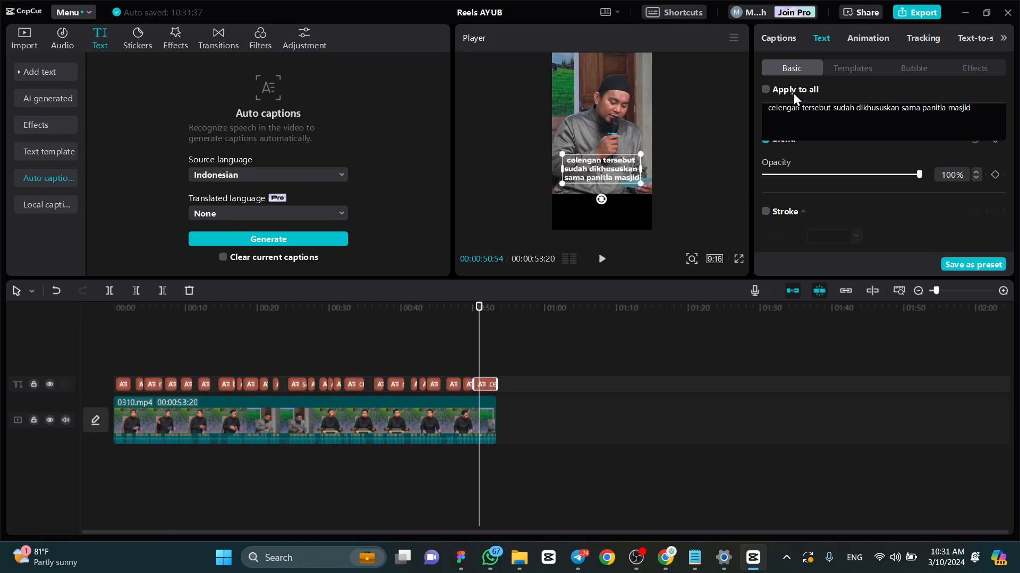
scroll(799, 144, up, 3)
scroll(799, 145, up, 2)
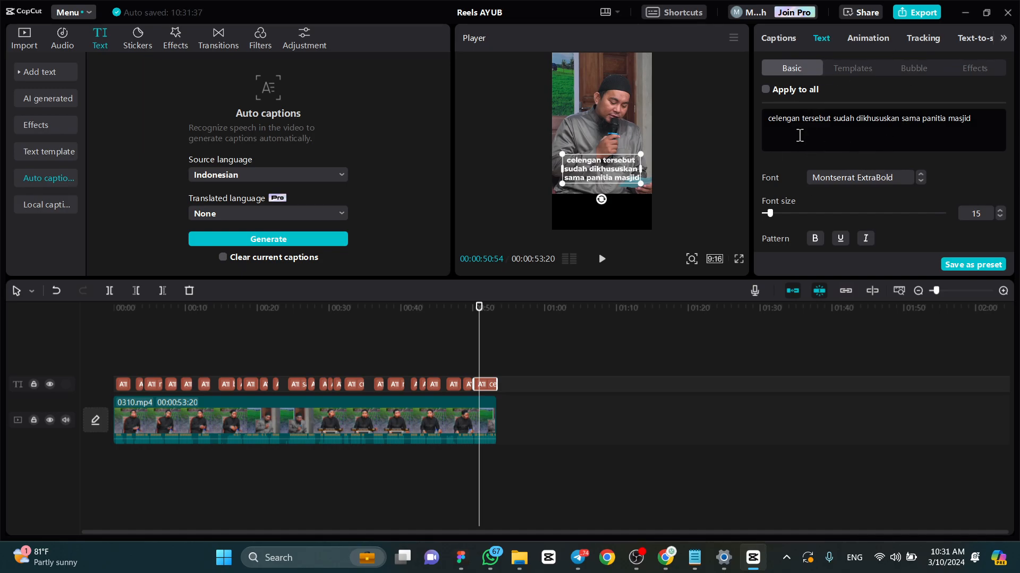
click(786, 40)
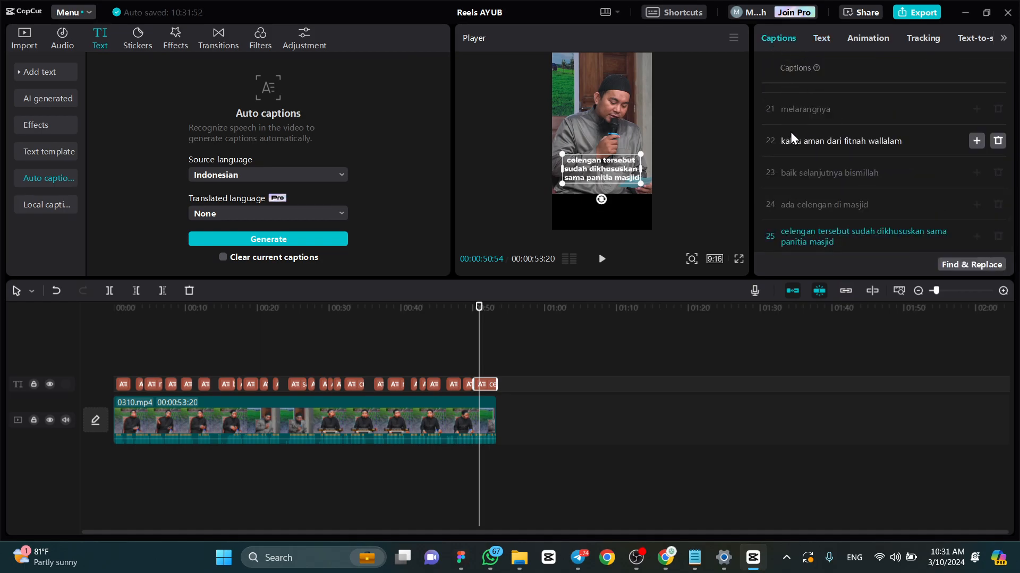
scroll(823, 182, up, 15)
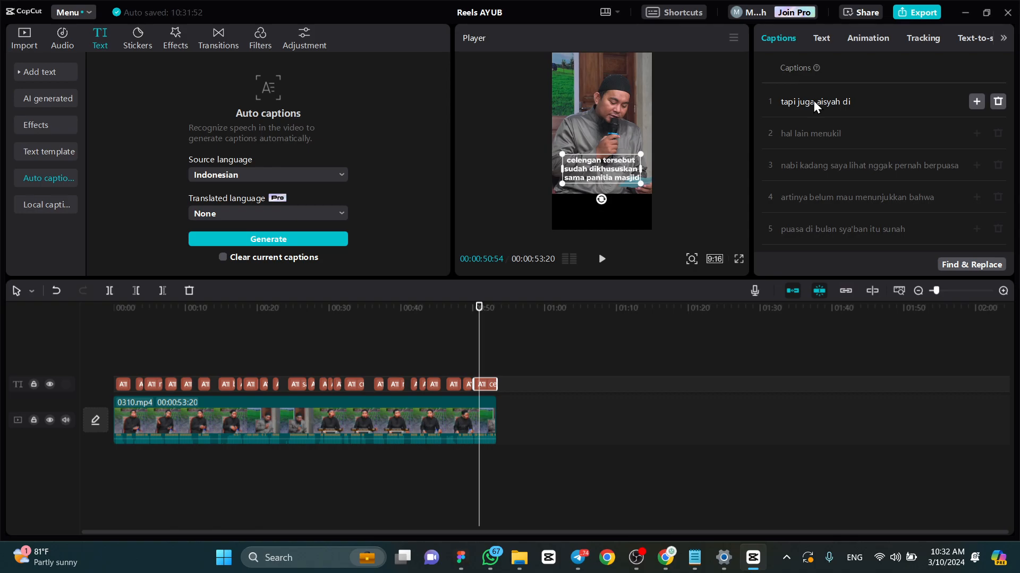
click(813, 135)
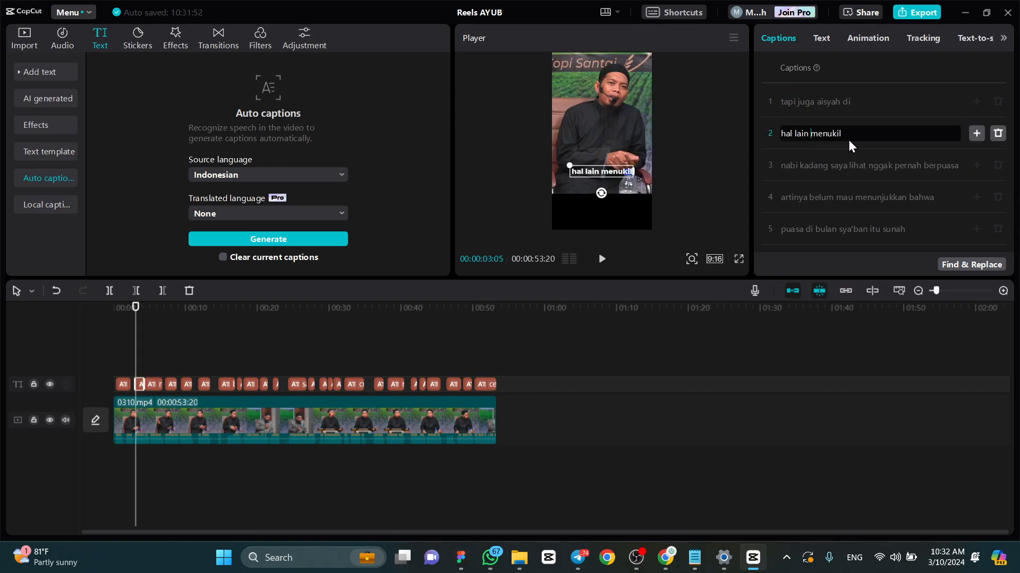
click(827, 165)
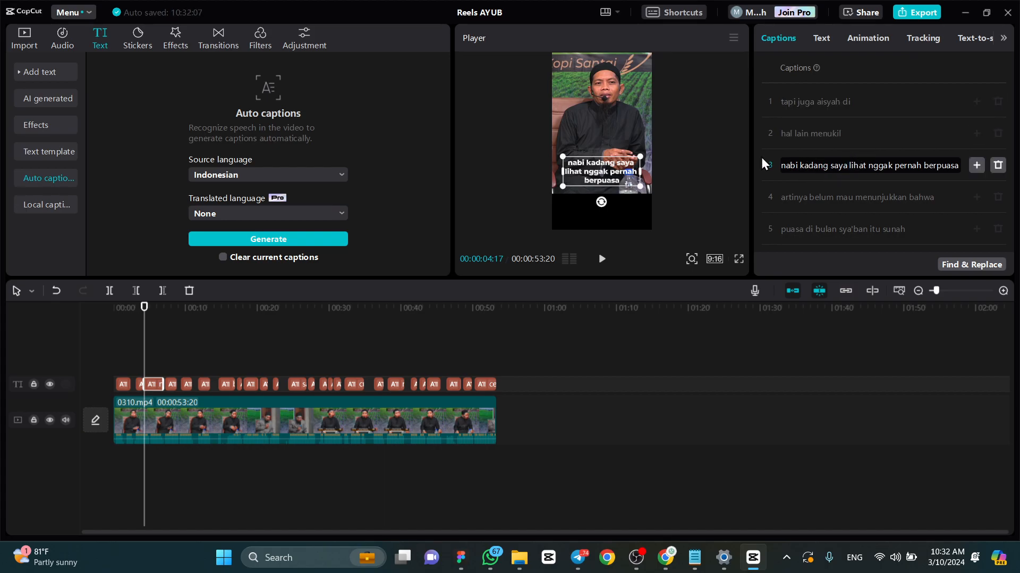
drag(750, 155, 751, 156)
scroll(827, 141, down, 3)
scroll(829, 136, up, 3)
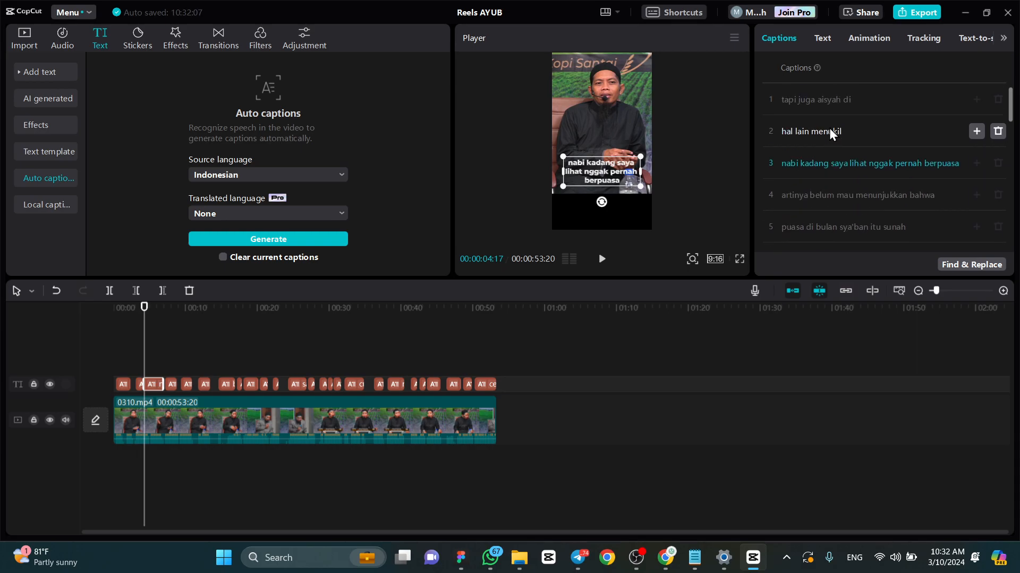
- Try the Slide Up, Fade In and Flipping entrance animations on caption 3 and compare the other entrance presets
click(823, 38)
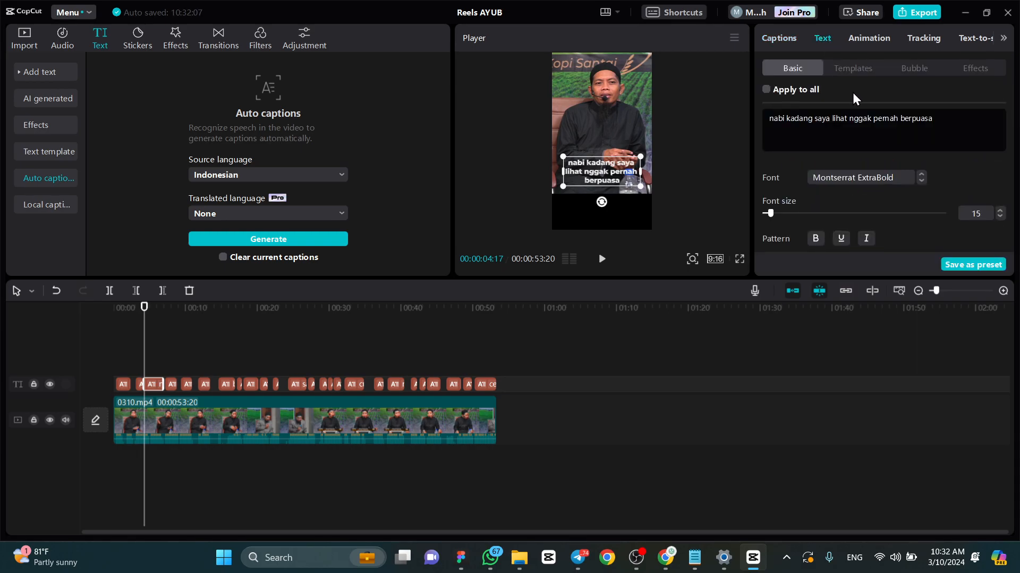
scroll(911, 136, down, 3)
scroll(911, 136, up, 3)
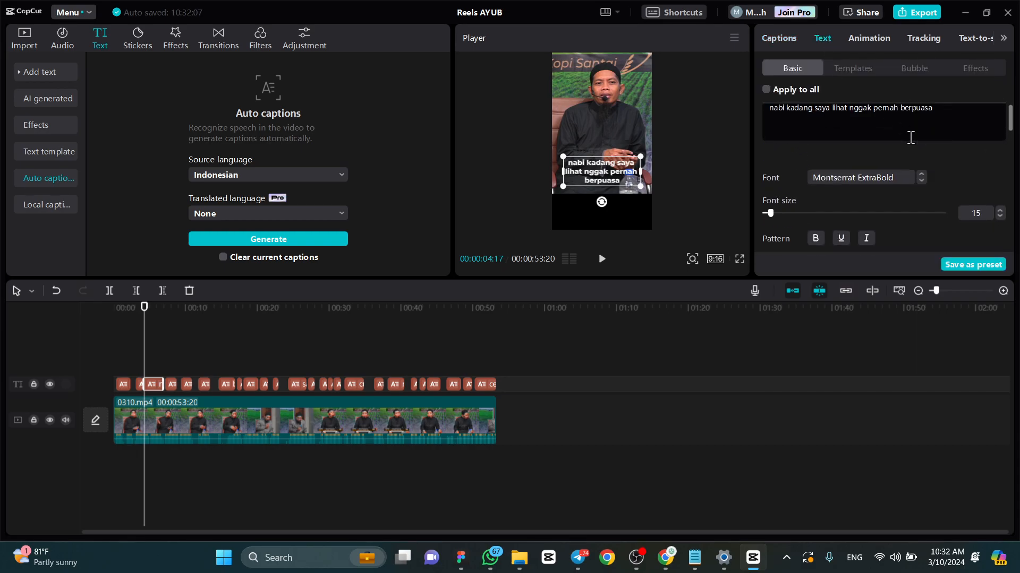
click(865, 41)
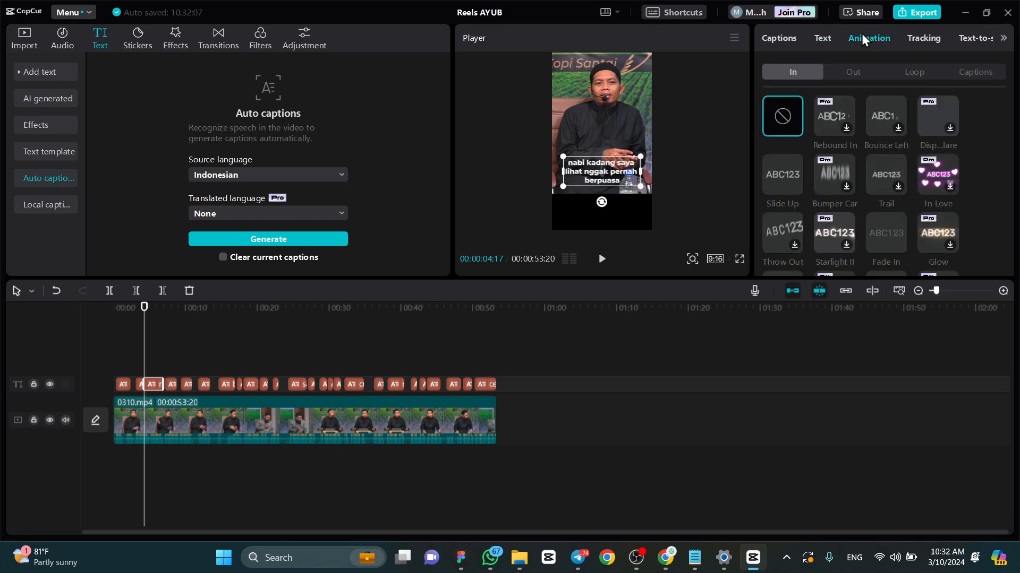
click(779, 179)
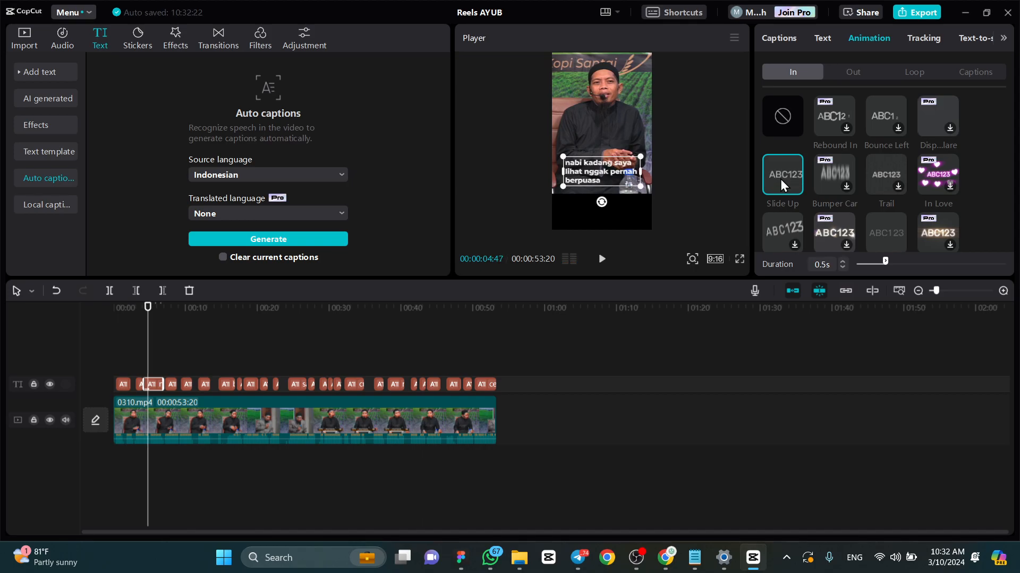
scroll(888, 199, down, 2)
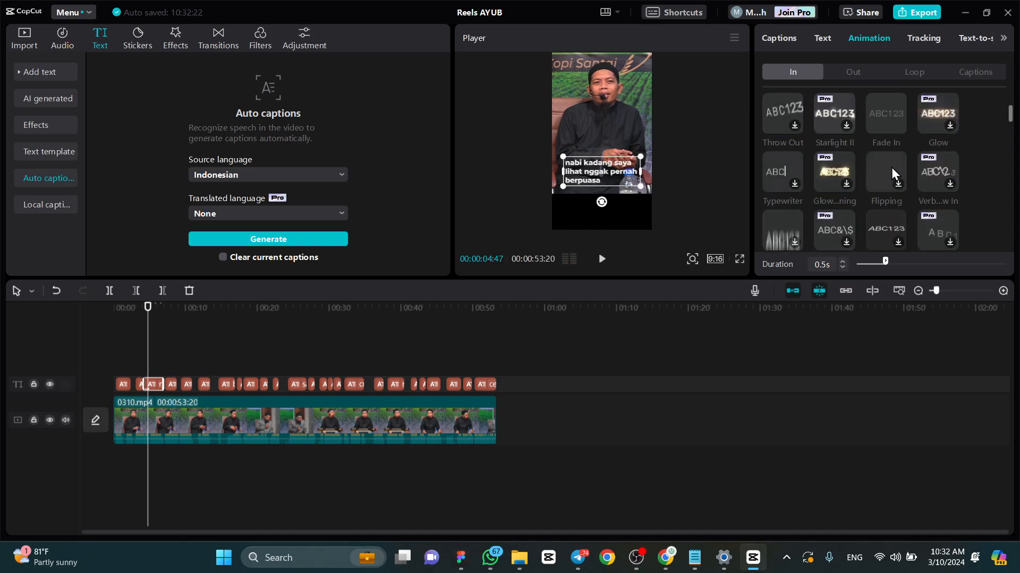
click(894, 101)
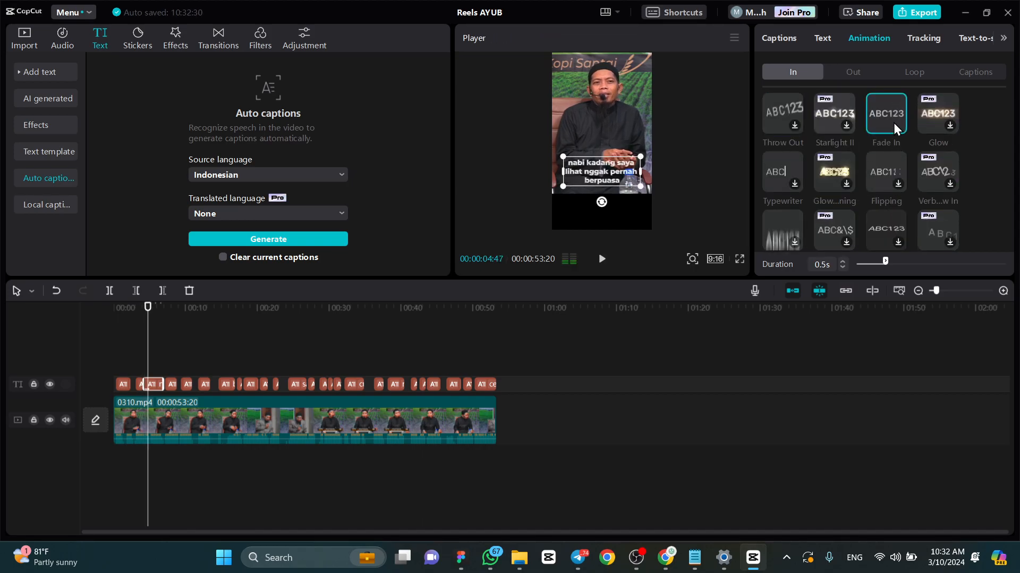
click(876, 180)
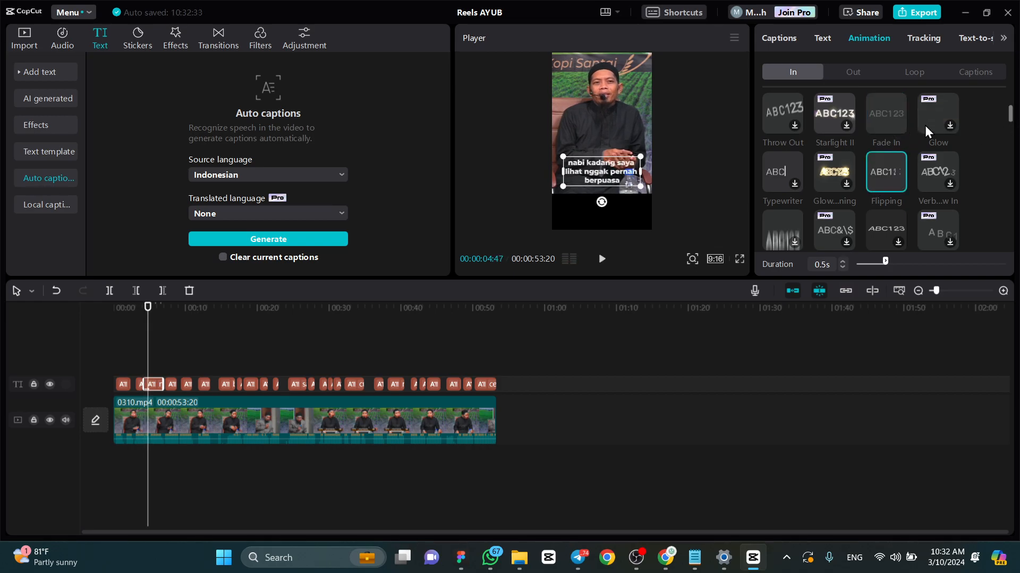
scroll(884, 164, down, 2)
scroll(910, 234, up, 2)
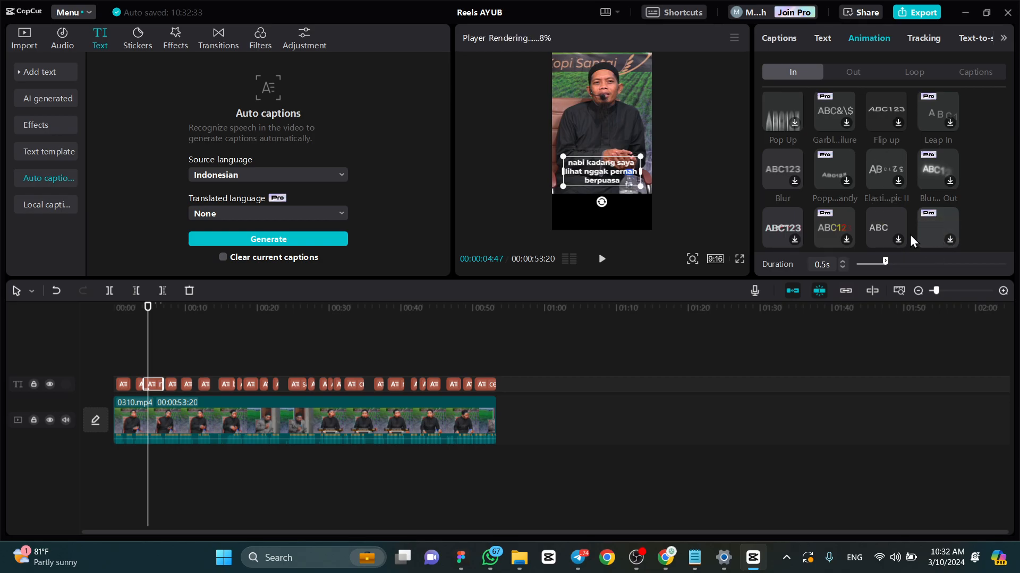
scroll(889, 168, down, 3)
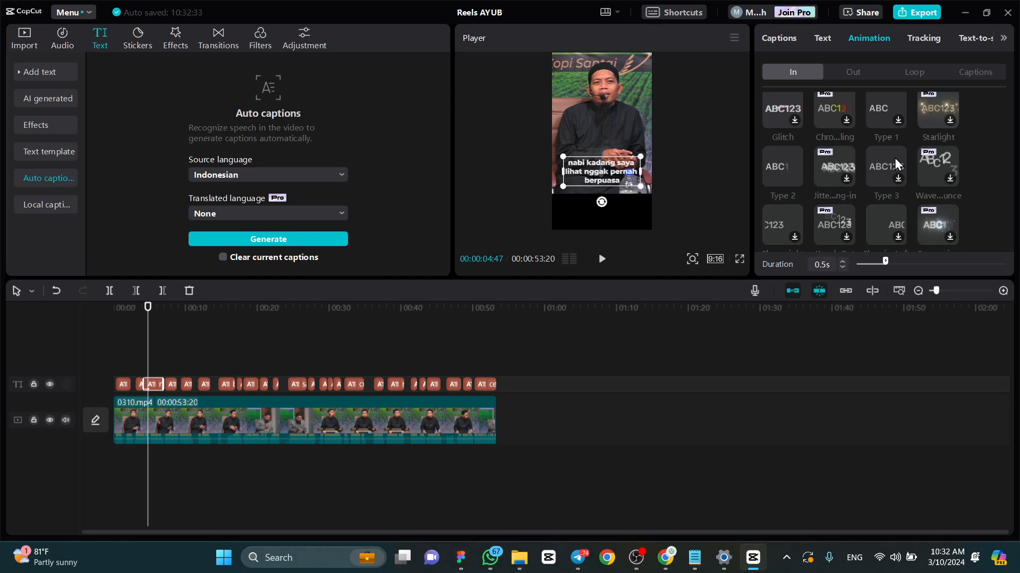
scroll(871, 159, up, 3)
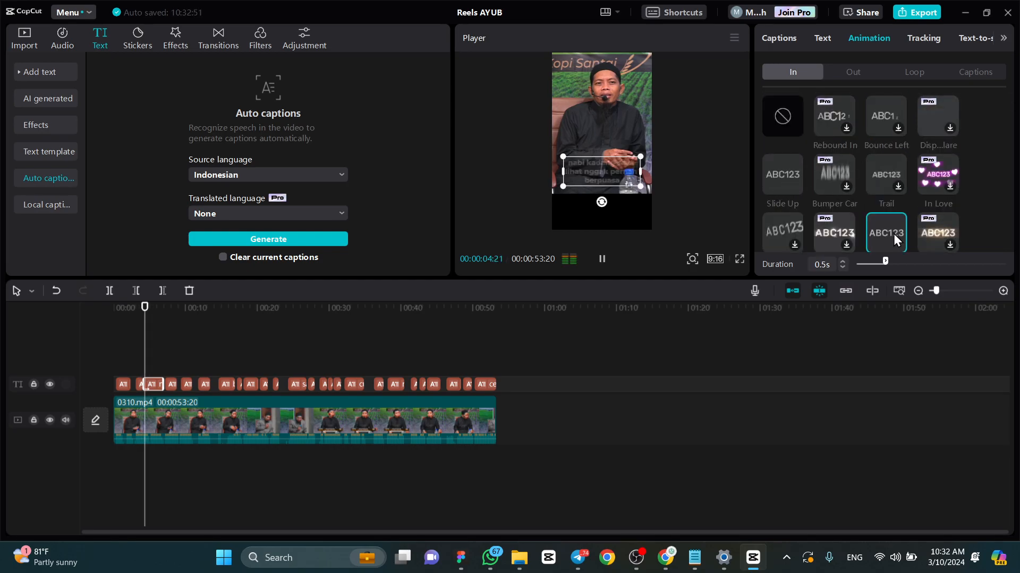
- Apply the Wobble entrance animation to caption 3
scroll(903, 170, down, 5)
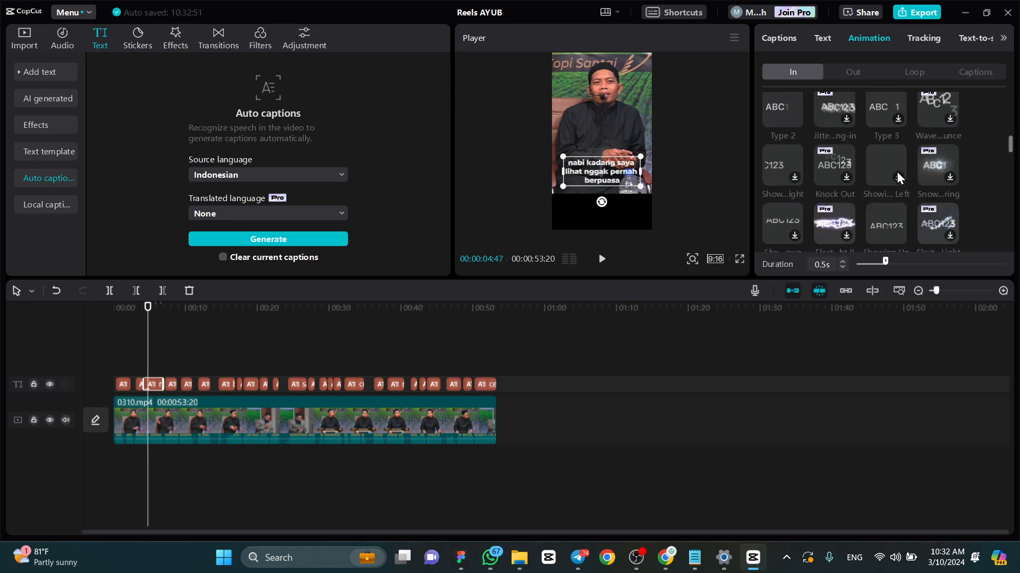
scroll(891, 164, down, 1)
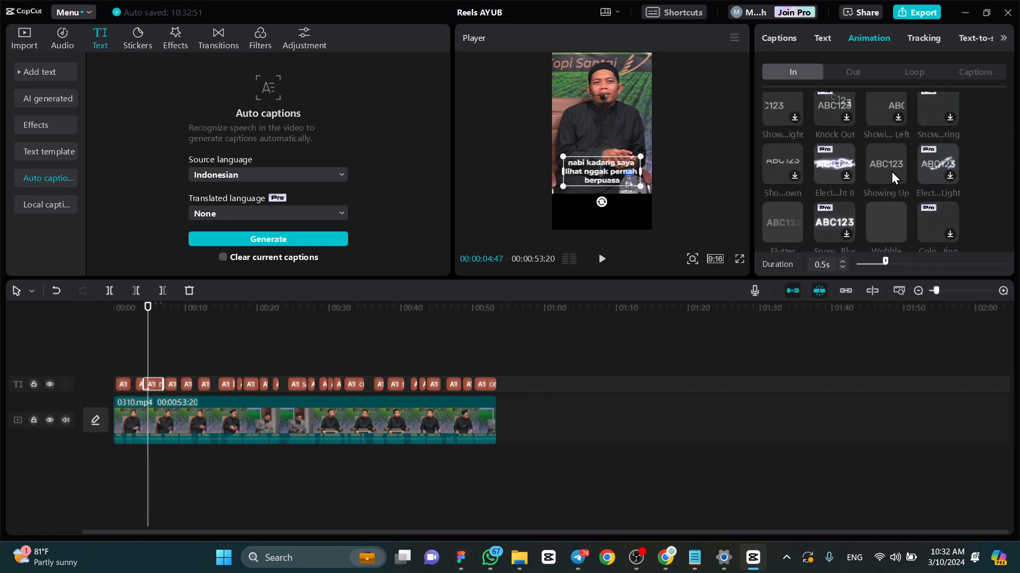
scroll(891, 171, down, 1)
click(890, 163)
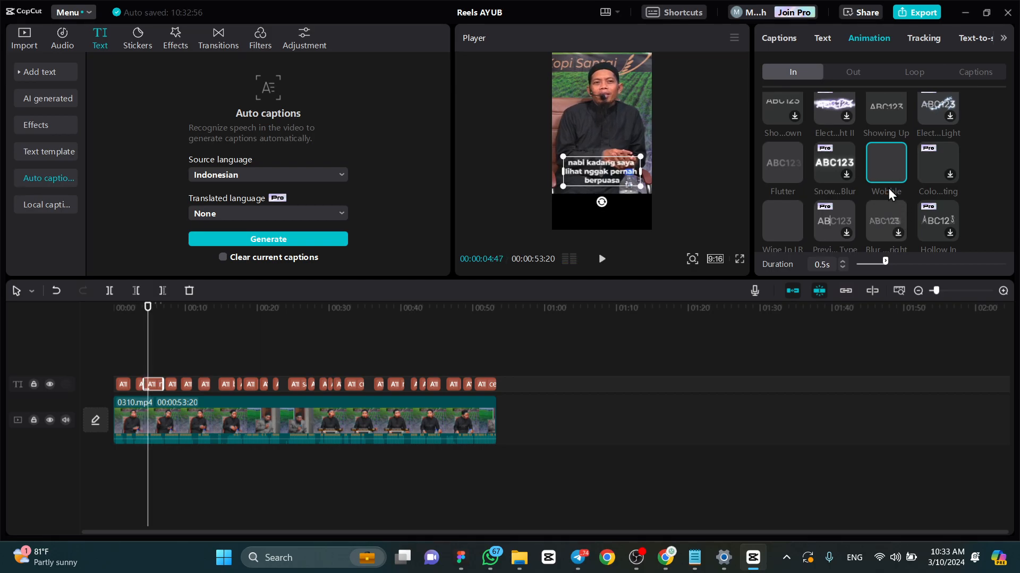
- Try a Wobble duration of 1.6 s on caption 3 and play the caption back from near its start
scroll(802, 120, up, 5)
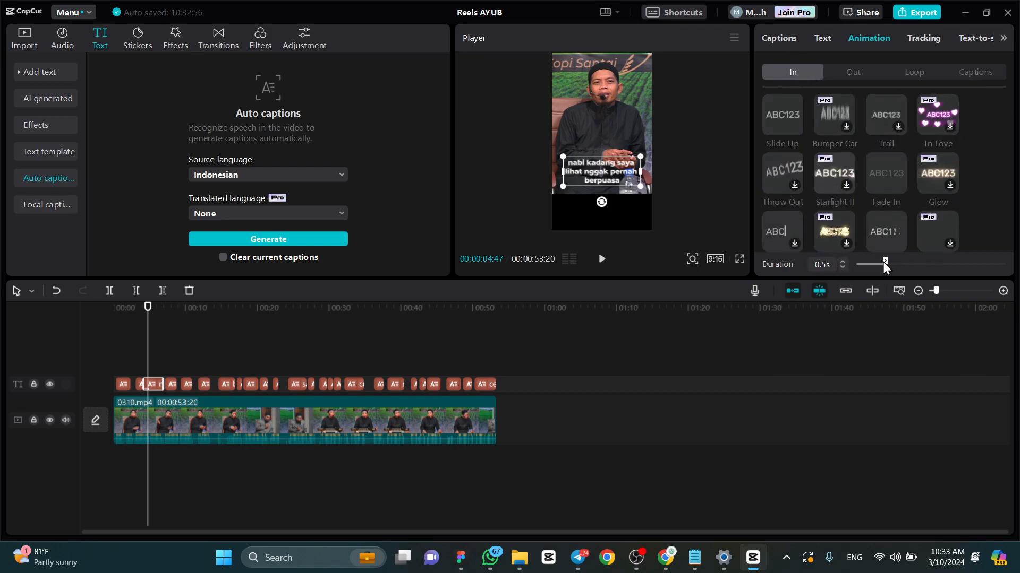
scroll(914, 213, down, 2)
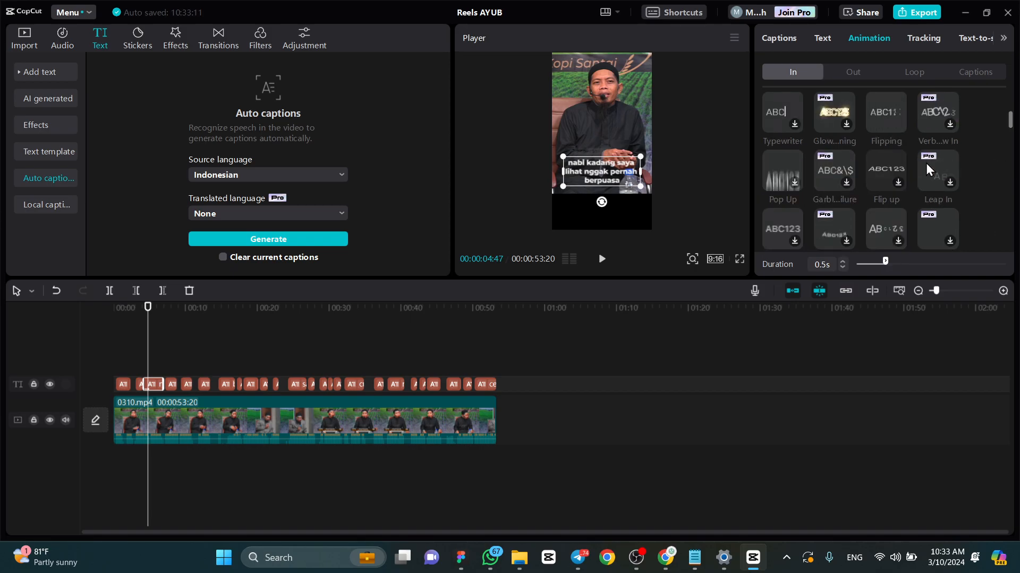
scroll(916, 165, down, 3)
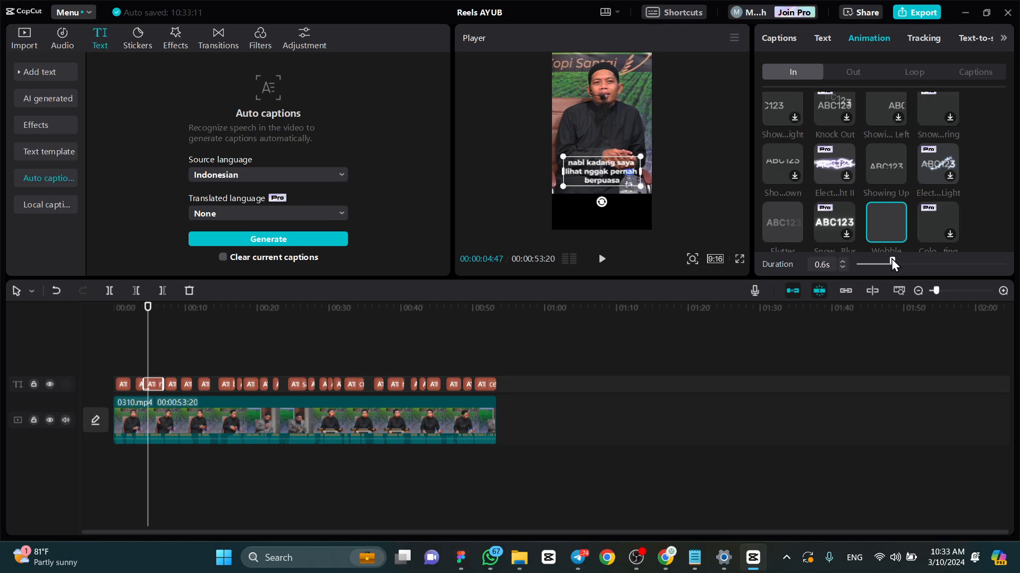
drag(905, 260, 949, 260)
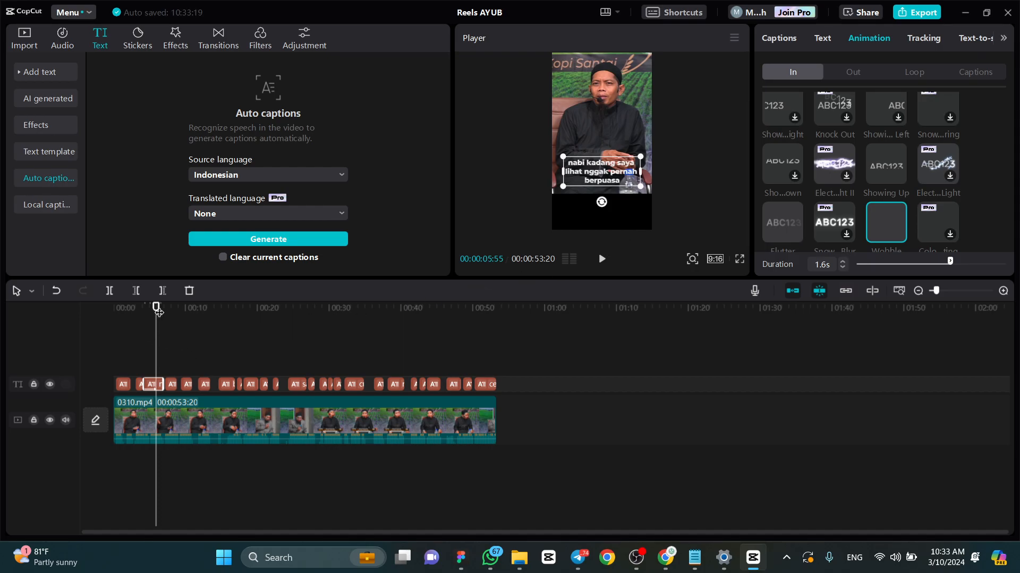
drag(159, 312, 146, 308)
key(space)
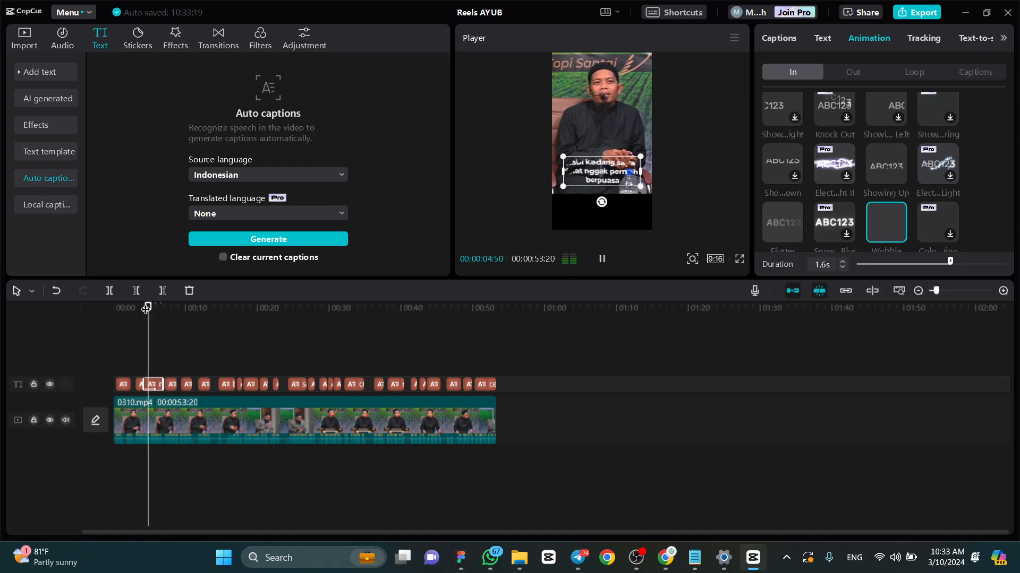
key(space)
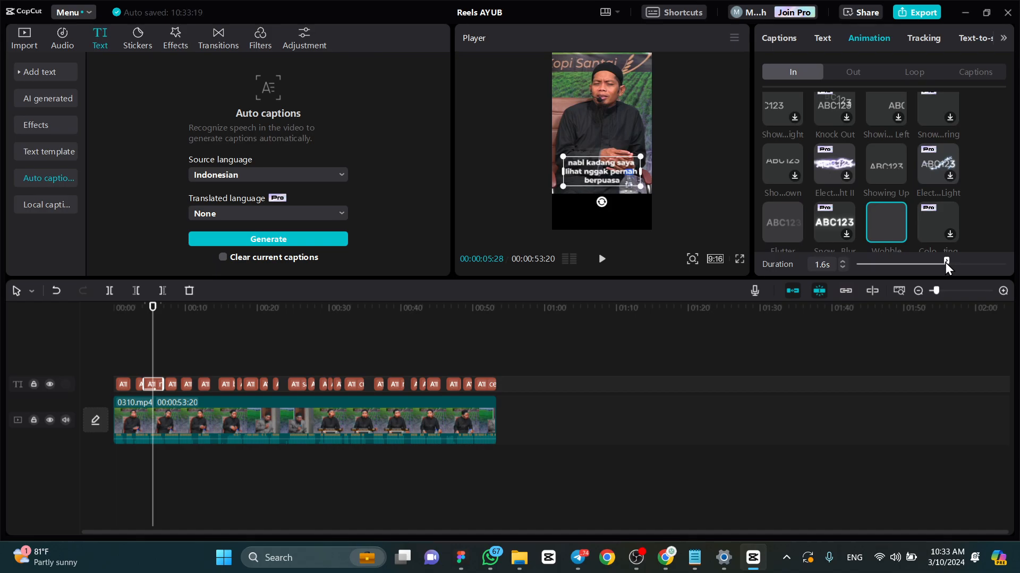
- Try a shorter Wobble duration of 0.4 s on caption 3, finally setting it to 1.0 s
drag(871, 263, 869, 262)
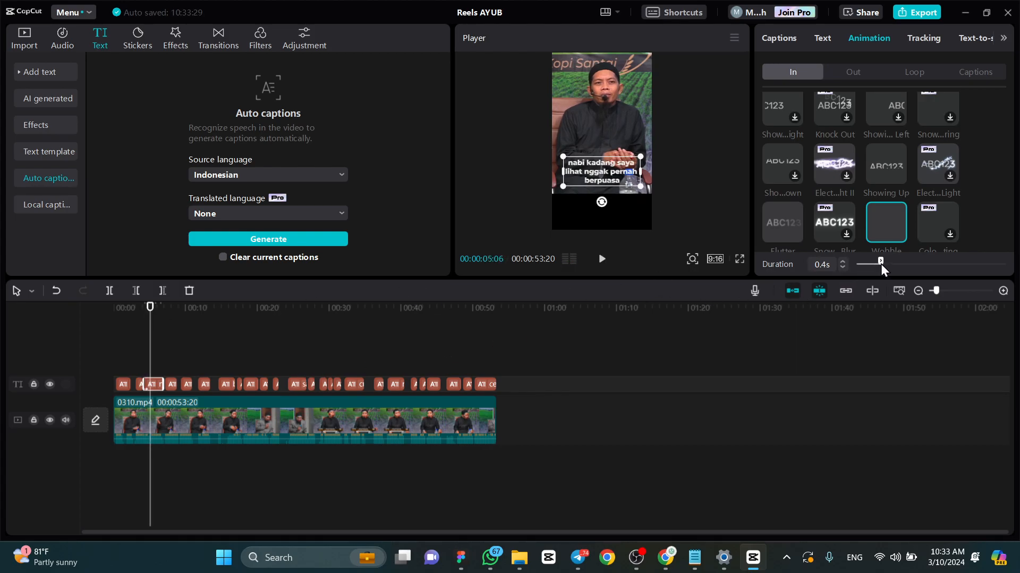
drag(881, 263, 881, 263)
drag(882, 262, 913, 262)
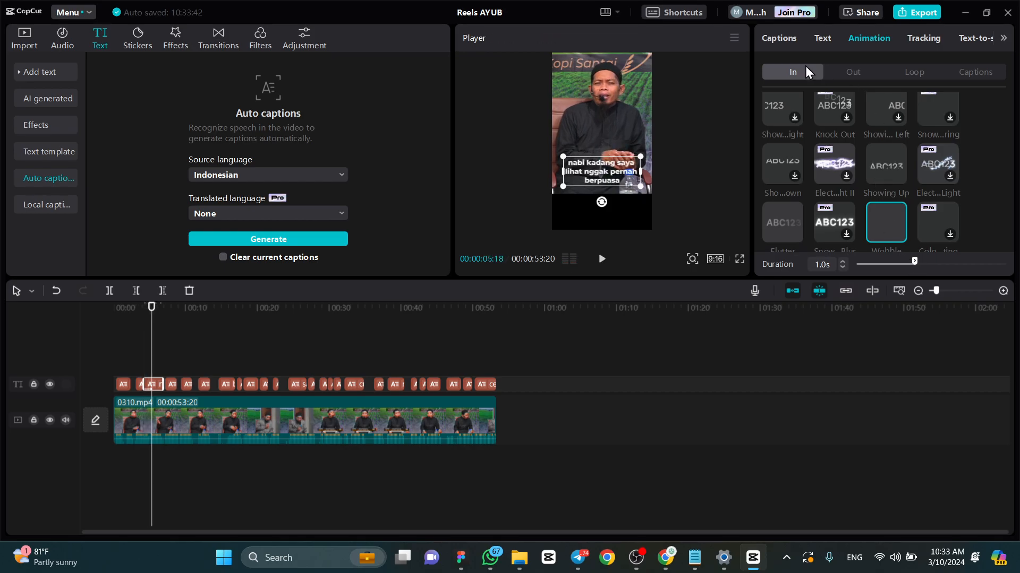
- Look through the exit animations and try the "Page ...ing I" loop animation on caption 3
click(866, 75)
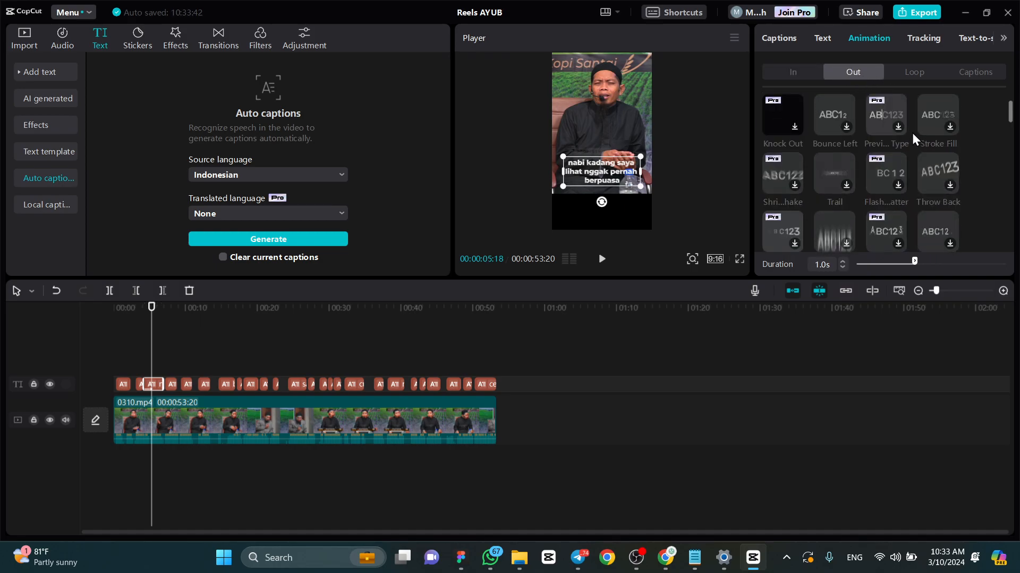
scroll(903, 138, down, 5)
scroll(848, 164, up, 5)
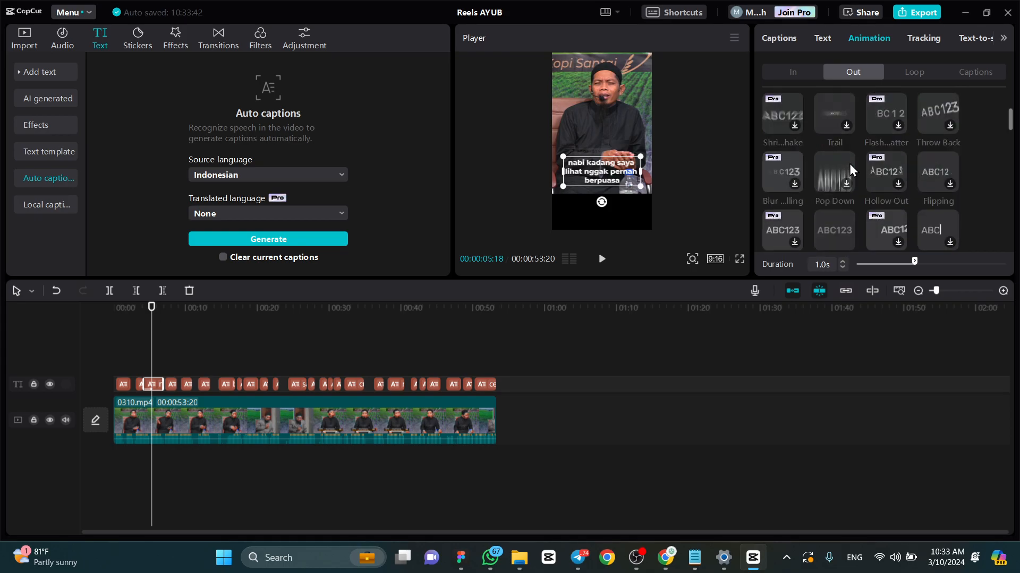
click(911, 73)
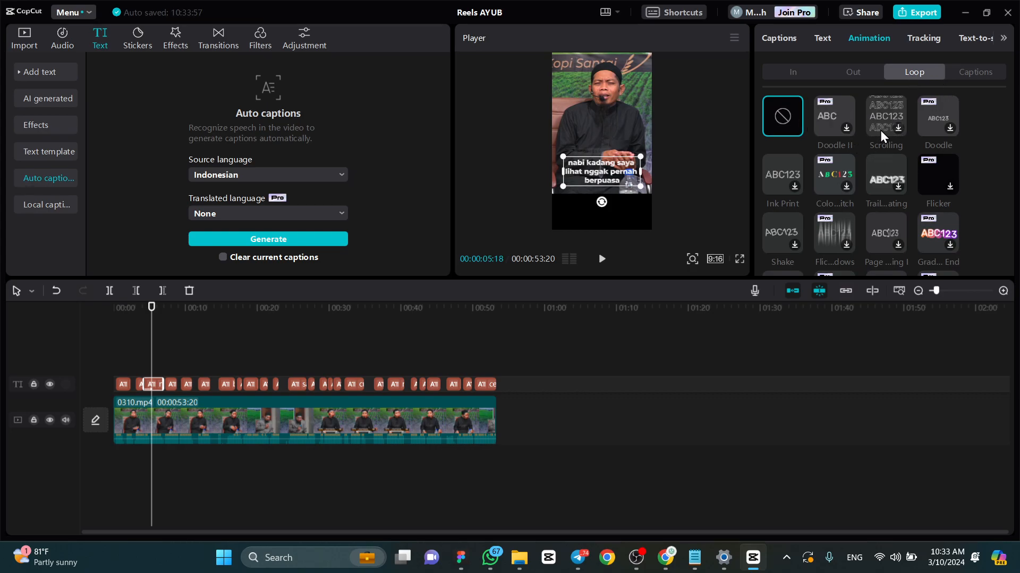
scroll(881, 130, down, 2)
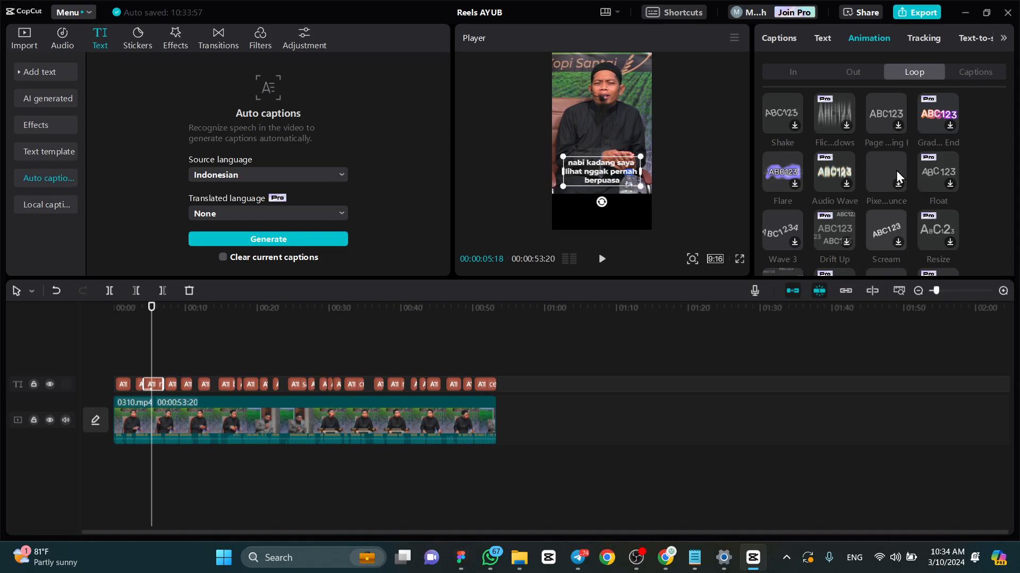
click(896, 128)
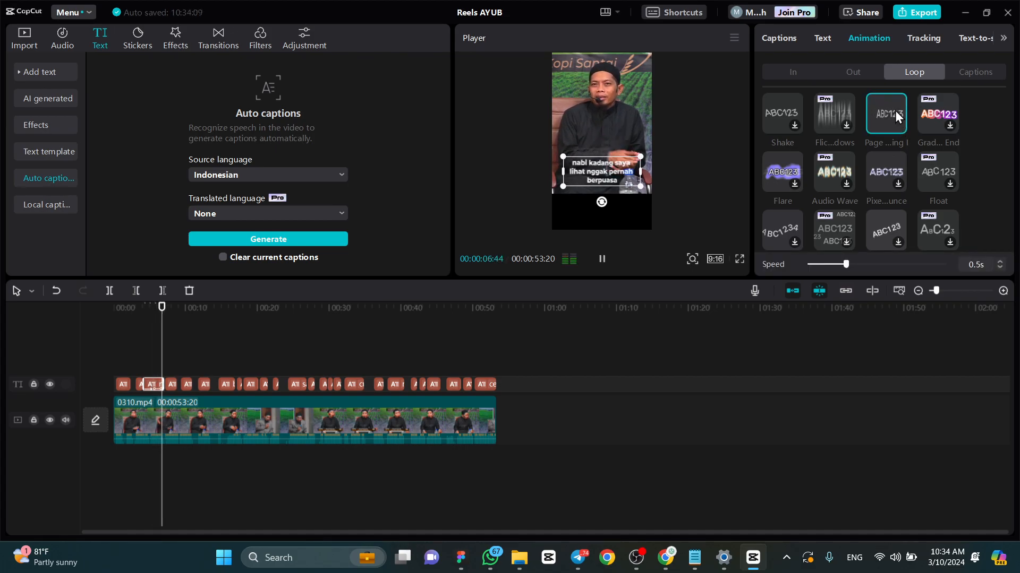
- Enlarge the timeline and play caption 3 from its beginning to preview the loop animation
key(space)
scroll(148, 364, up, 2)
scroll(149, 365, up, 2)
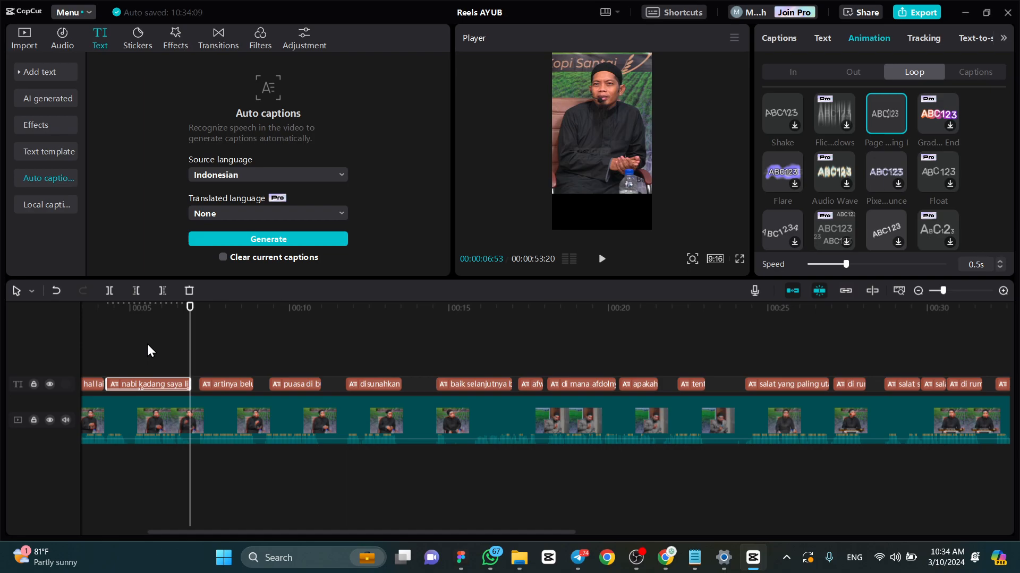
click(106, 307)
key(space)
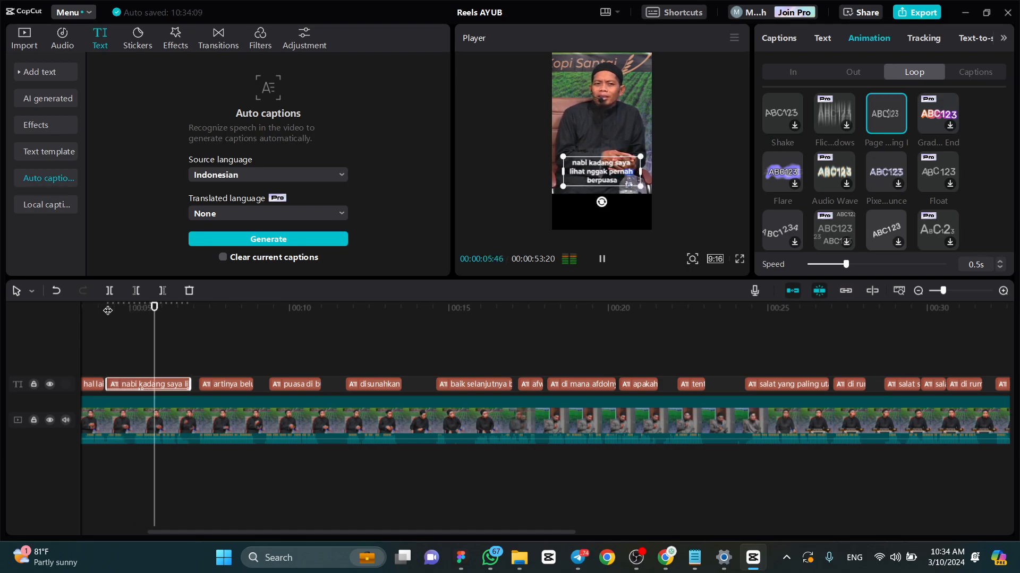
key(space)
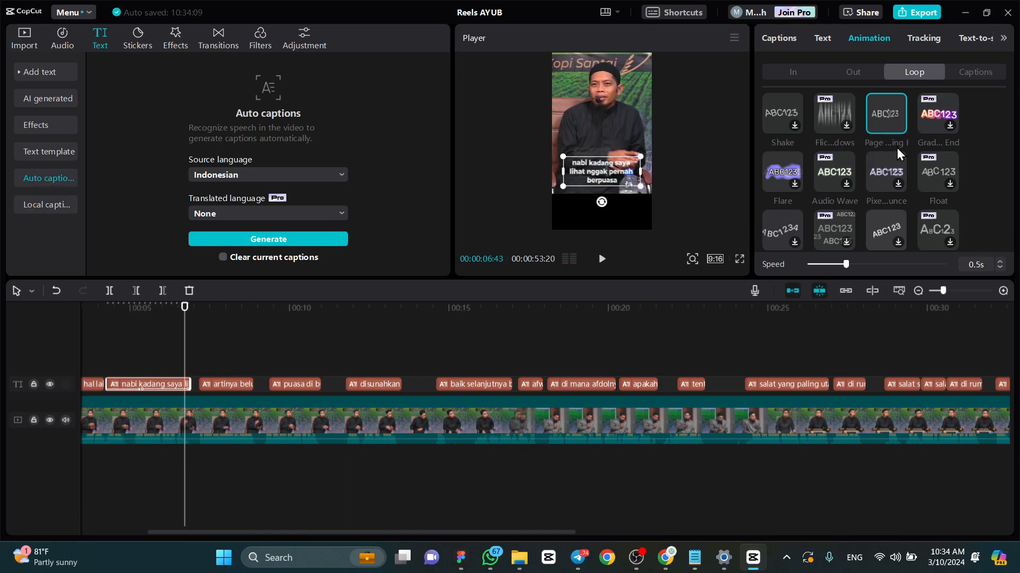
- Remove the loop animation from caption 3
scroll(943, 181, down, 1)
scroll(905, 185, up, 5)
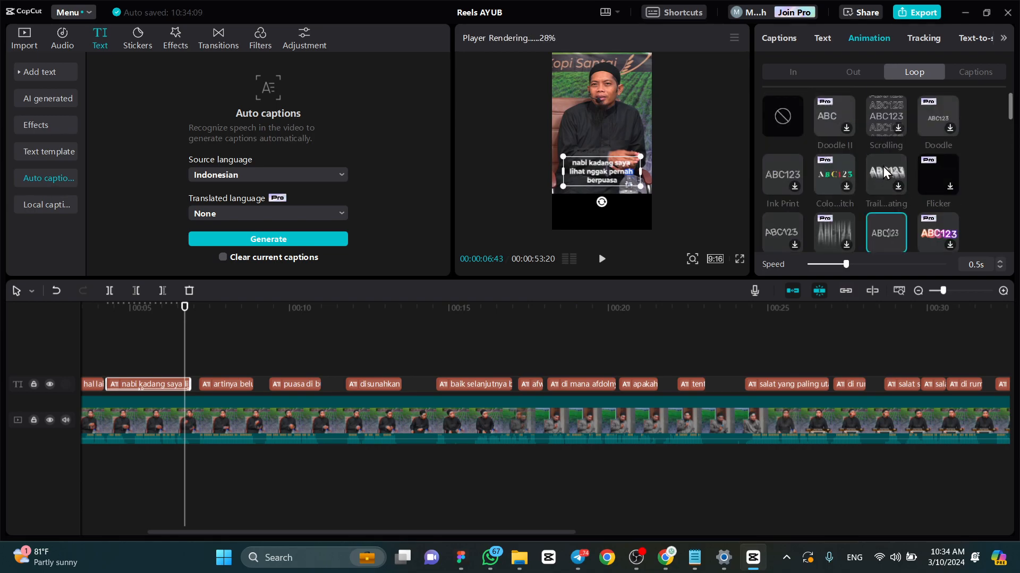
click(782, 120)
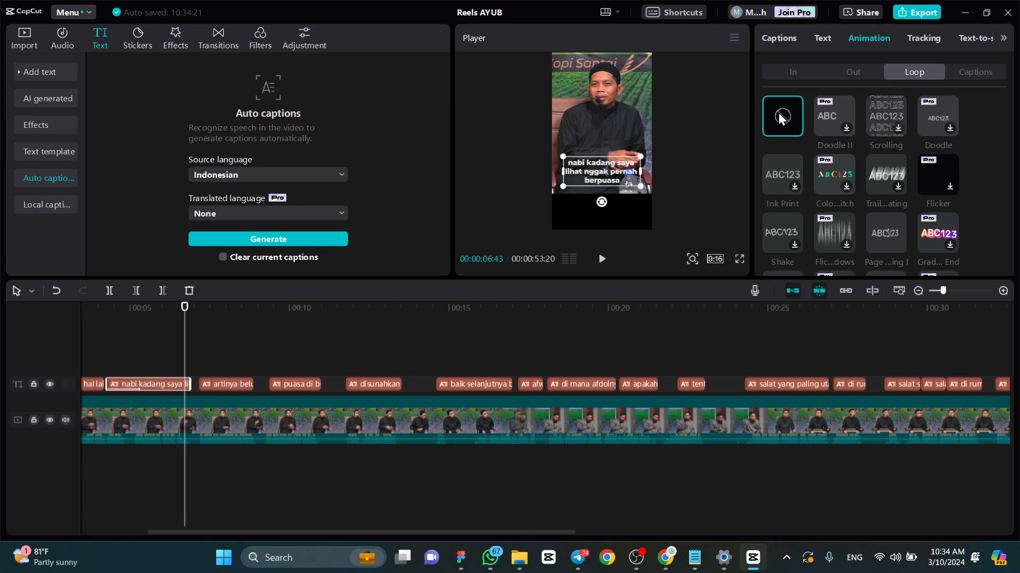
- Browse the caption animations and apply the Slide Up animation to caption 3
click(991, 74)
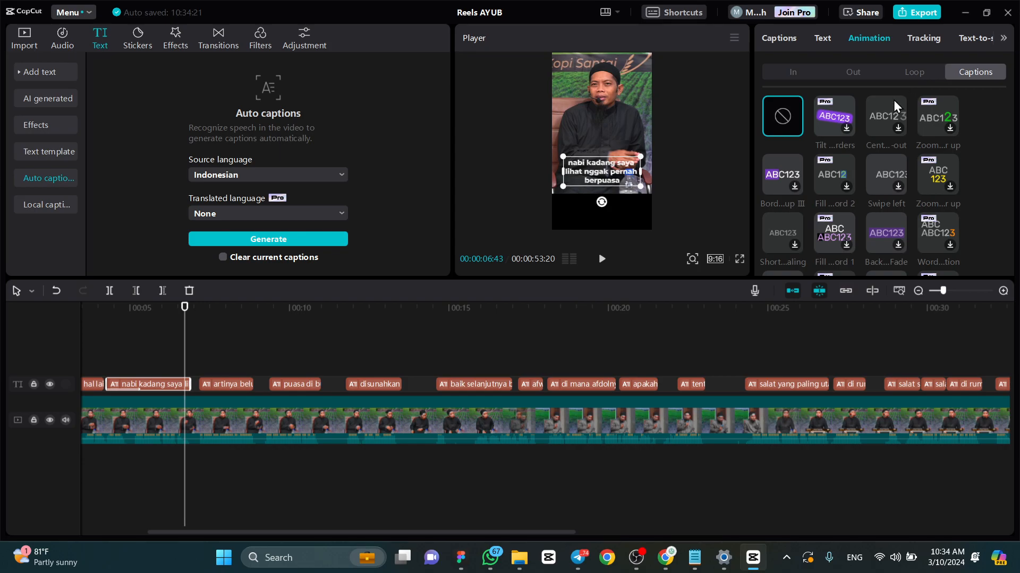
scroll(890, 111, down, 5)
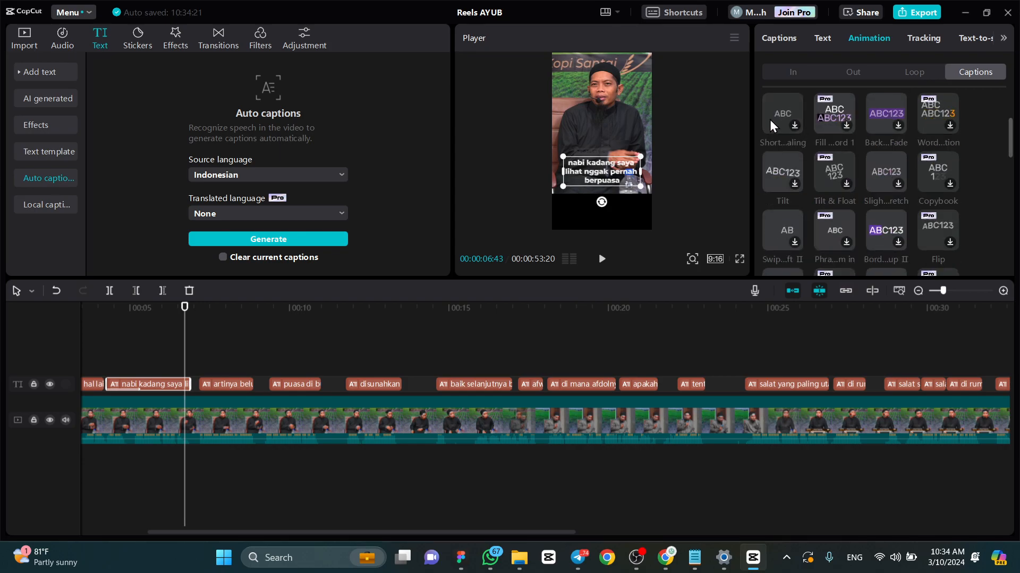
scroll(881, 109, down, 5)
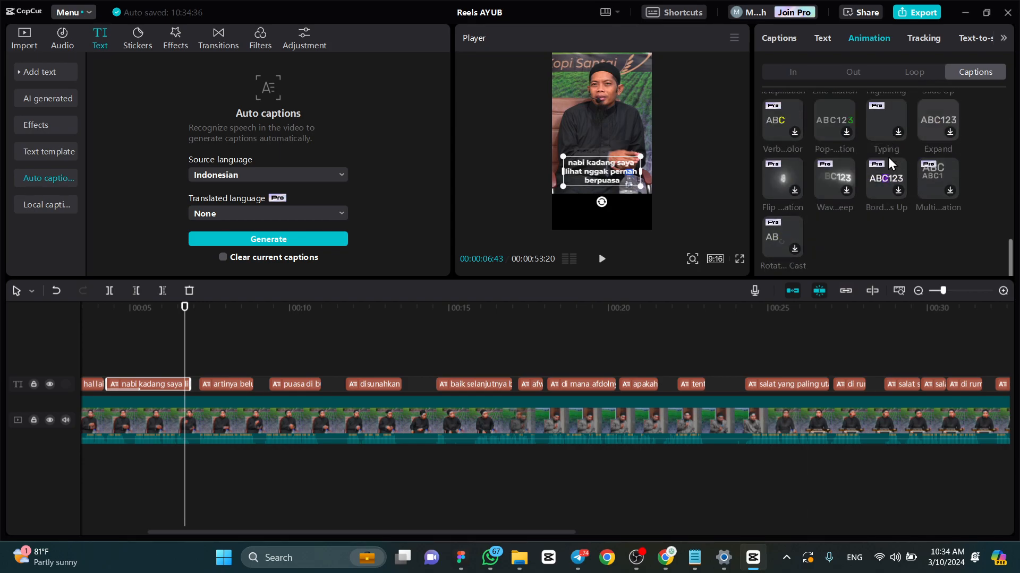
scroll(919, 228, up, 1)
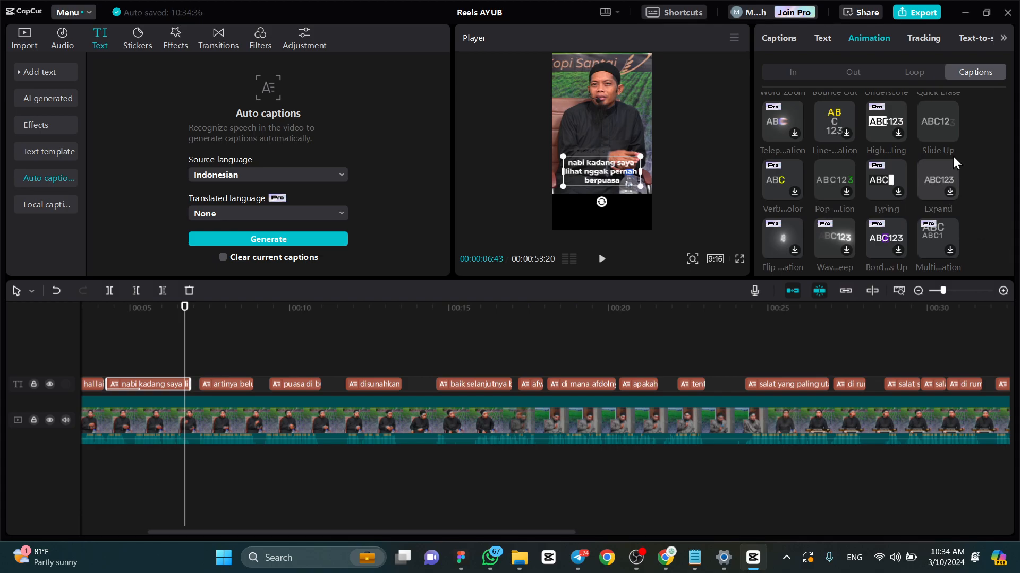
click(932, 130)
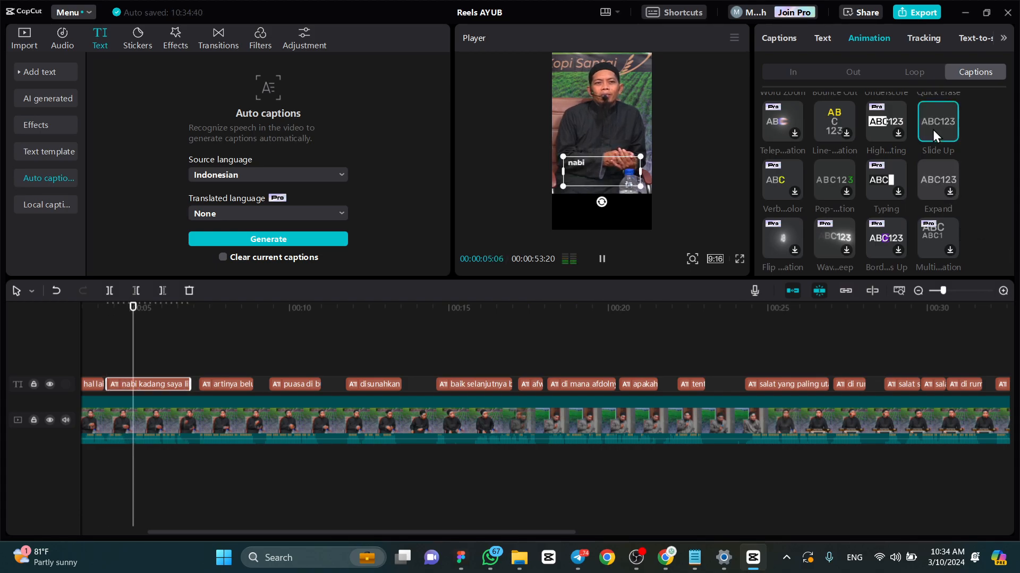
- Play caption 3 twice from its beginning to preview the Slide Up caption animation
drag(114, 308, 250, 291)
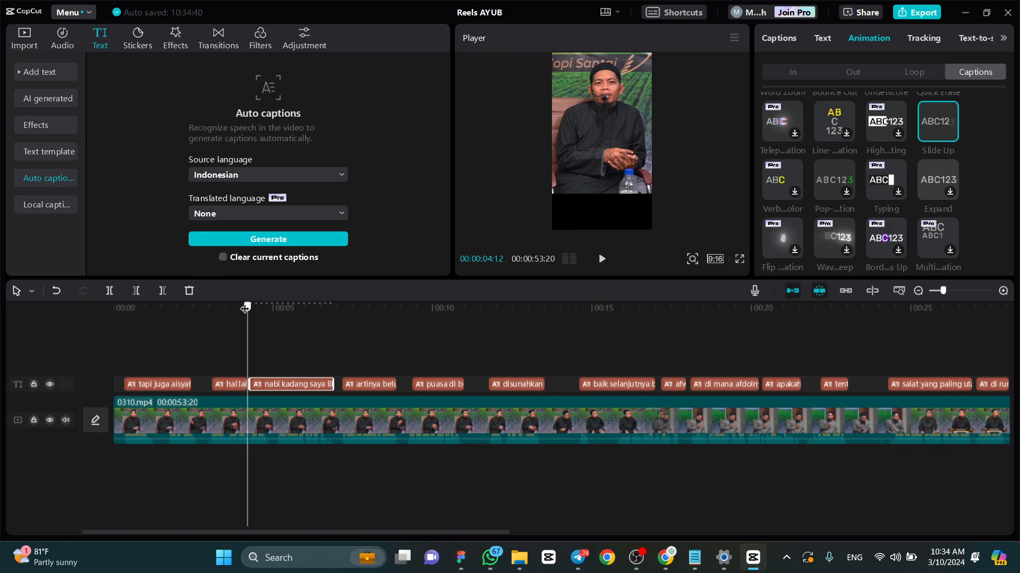
mouse_move(245, 308)
mouse_down()
mouse_move(263, 303)
mouse_move(254, 304)
mouse_up()
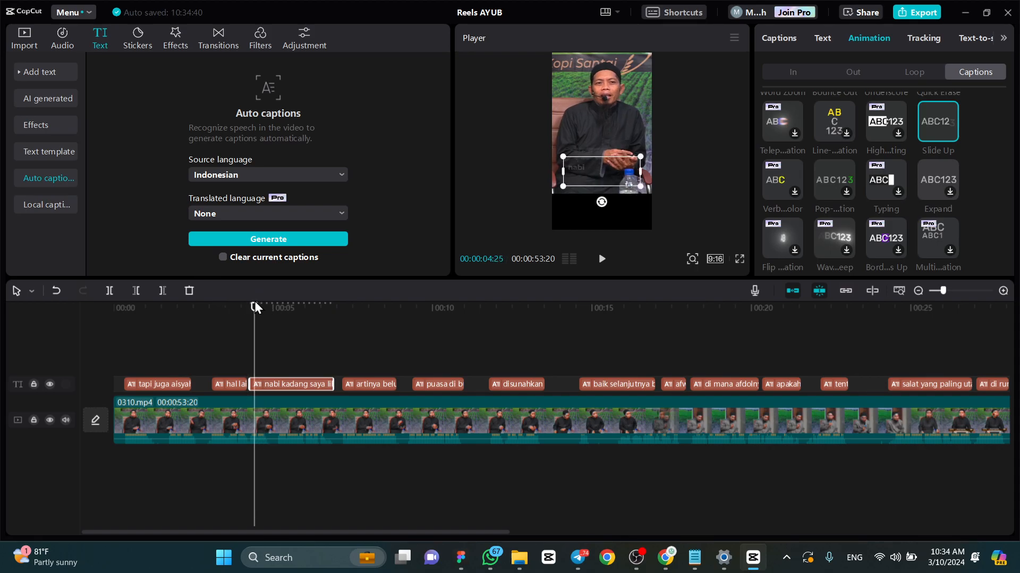
key(space)
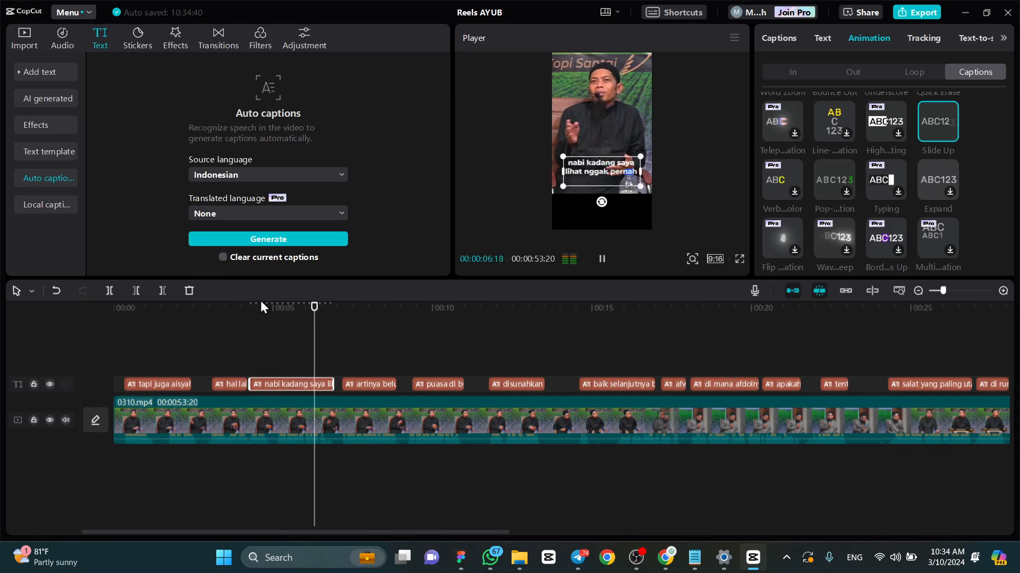
key(space)
click(256, 308)
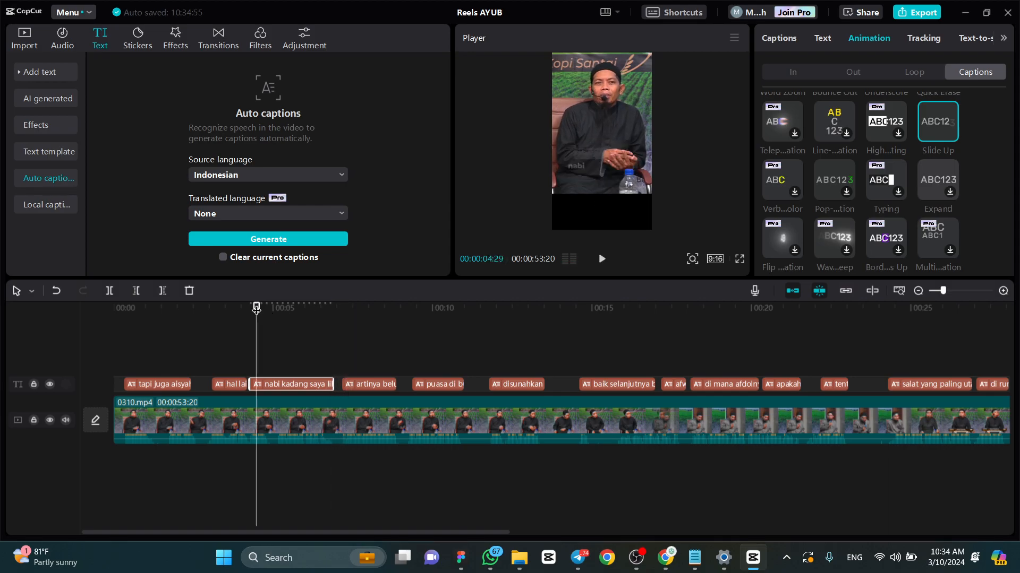
key(space)
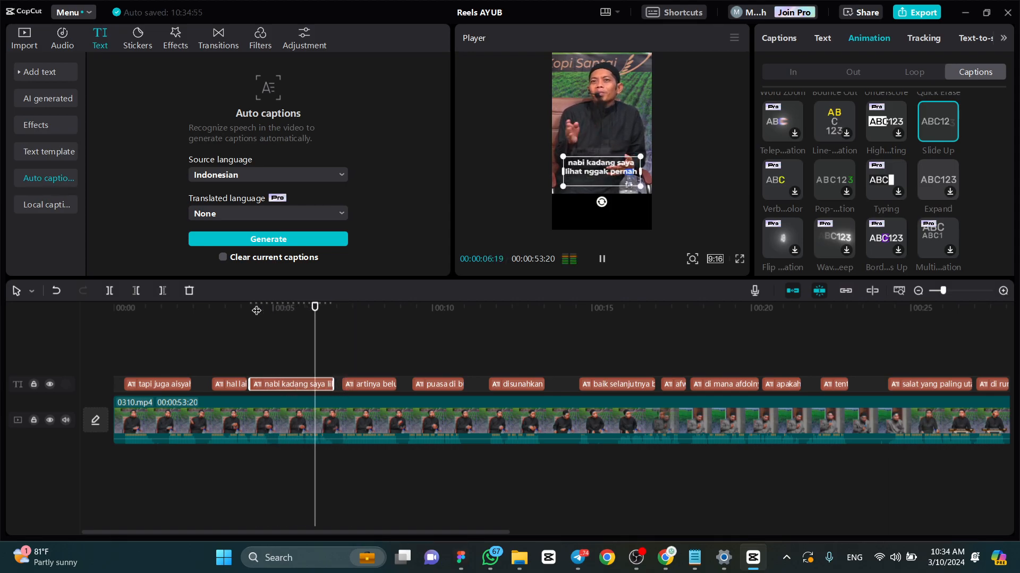
key(space)
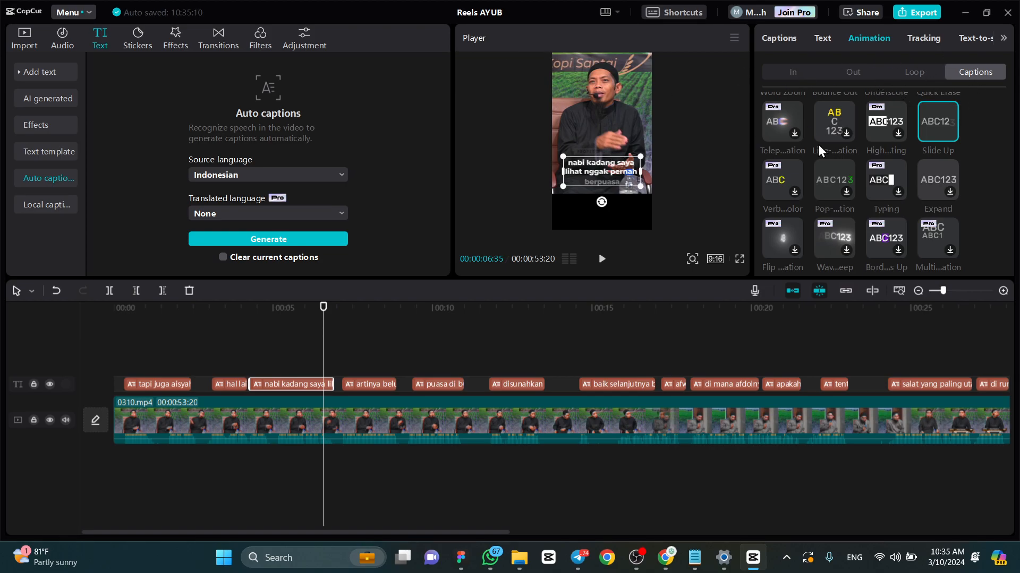
- Look over the sticker, video effect and transition libraries
click(133, 43)
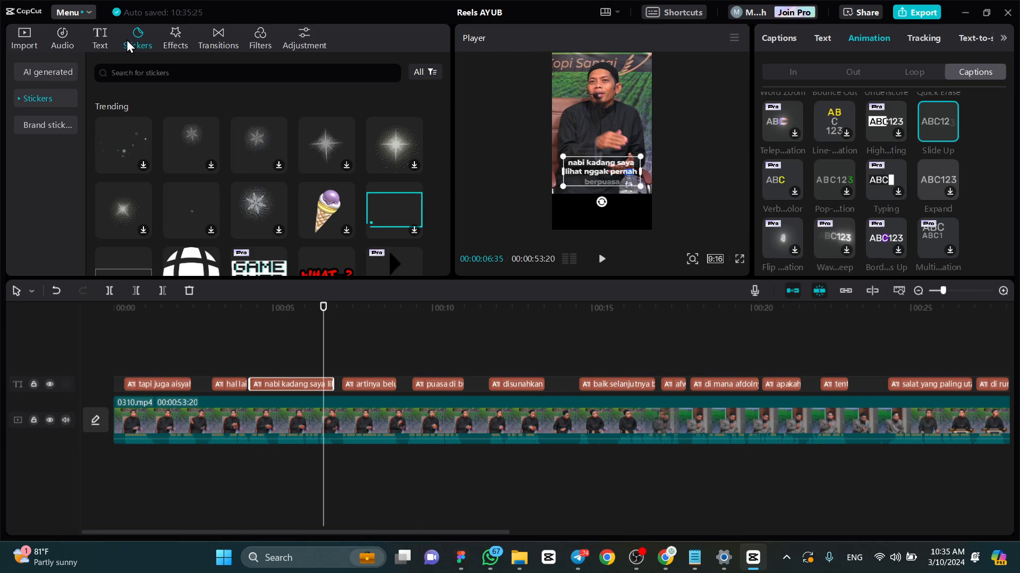
click(174, 44)
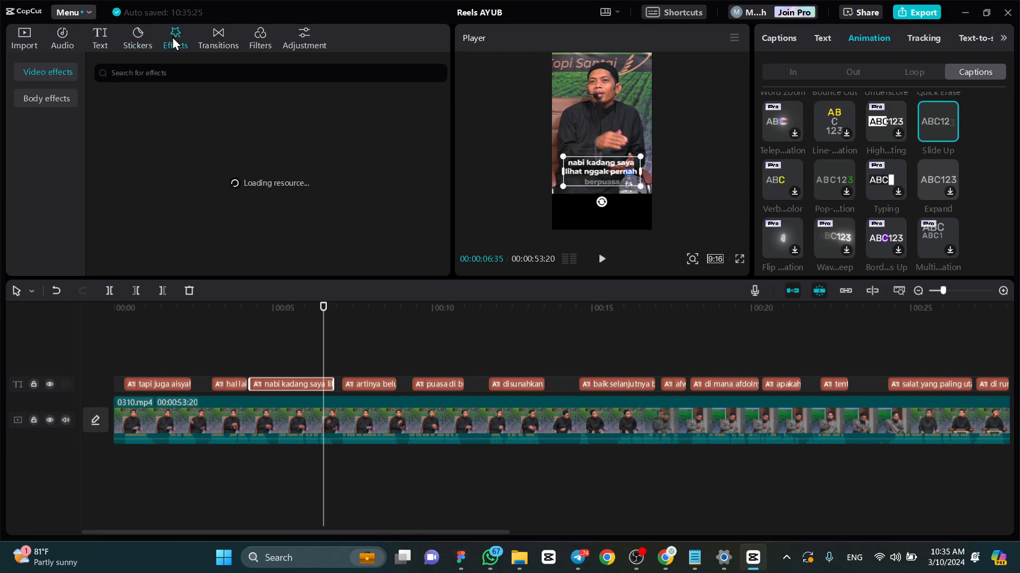
click(215, 42)
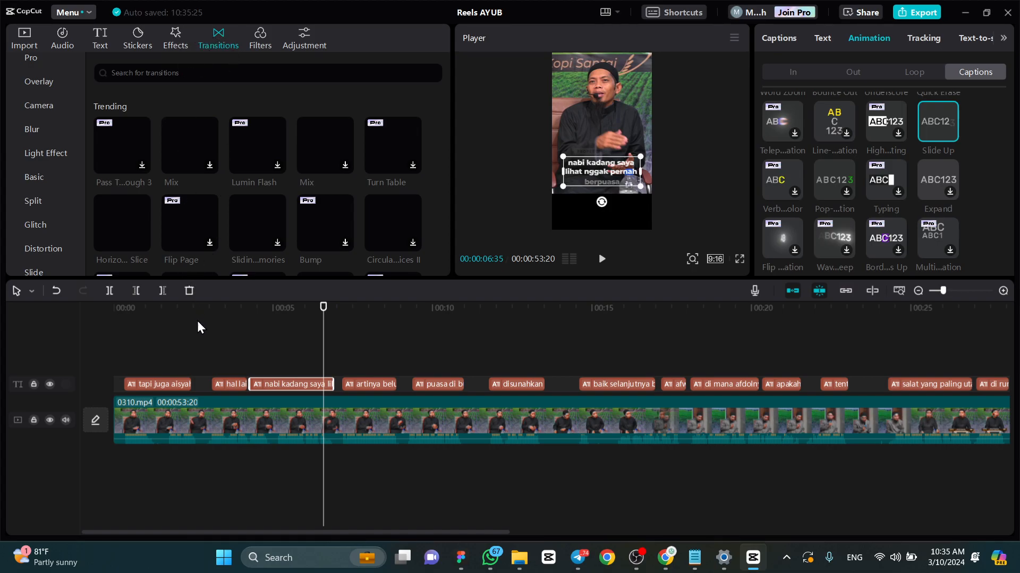
- Split the 0310 video clip at 00:00:02:52, between the first and second captions
click(183, 309)
drag(184, 308, 204, 311)
click(211, 412)
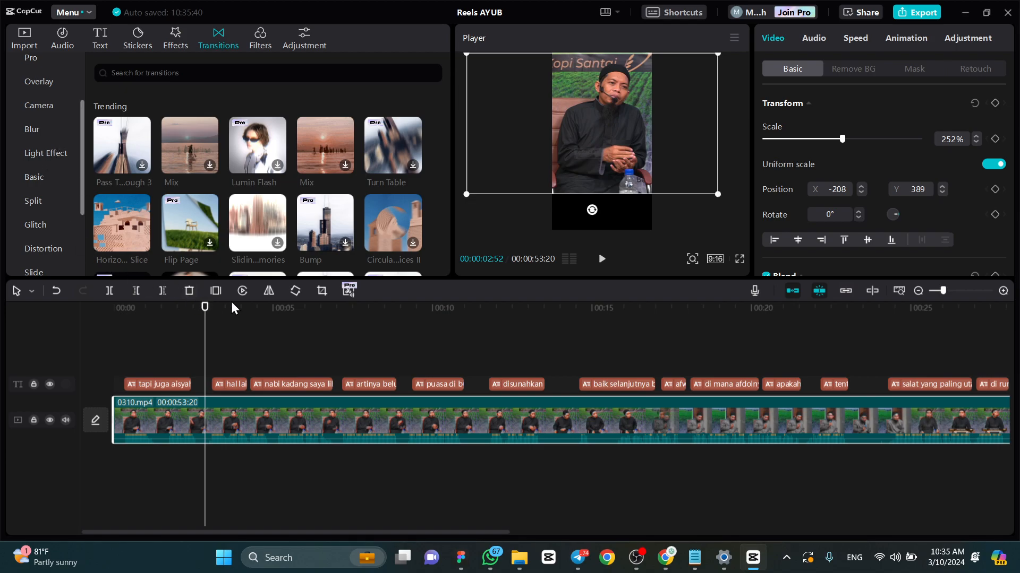
click(113, 294)
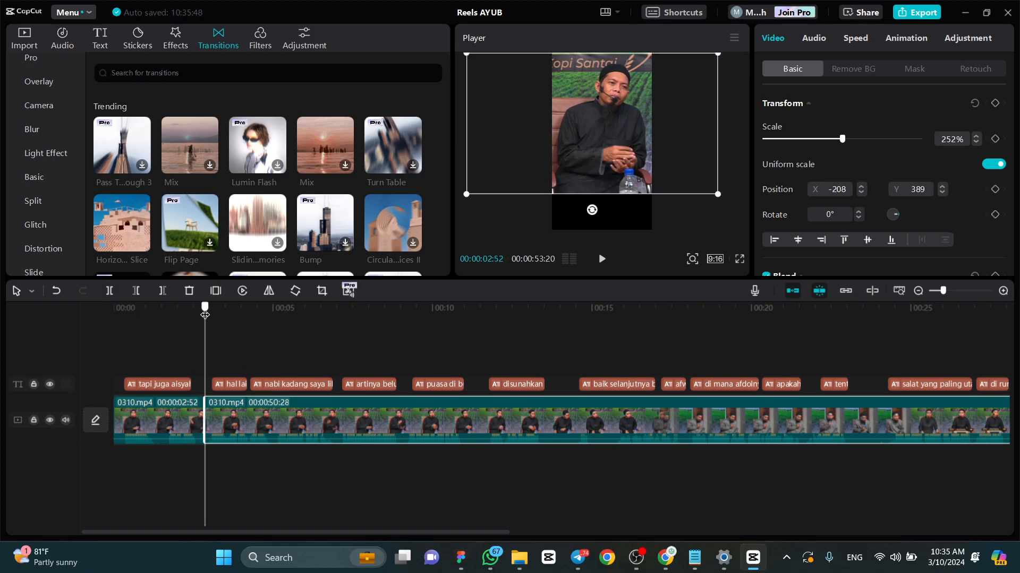
- Add the Bottom Left II transition at the cut between the two 0310 clips
click(152, 410)
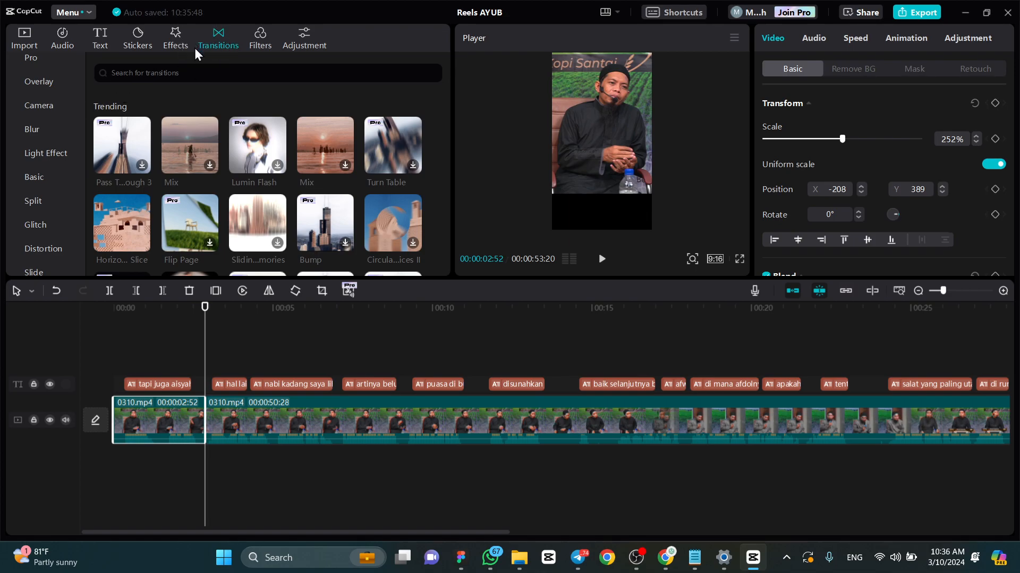
scroll(255, 149, down, 2)
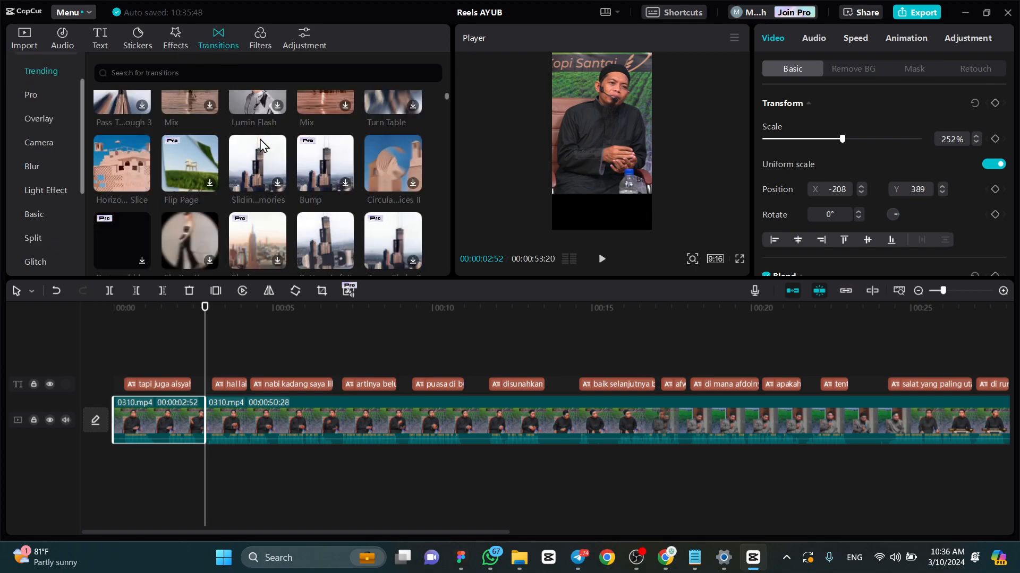
scroll(284, 157, down, 2)
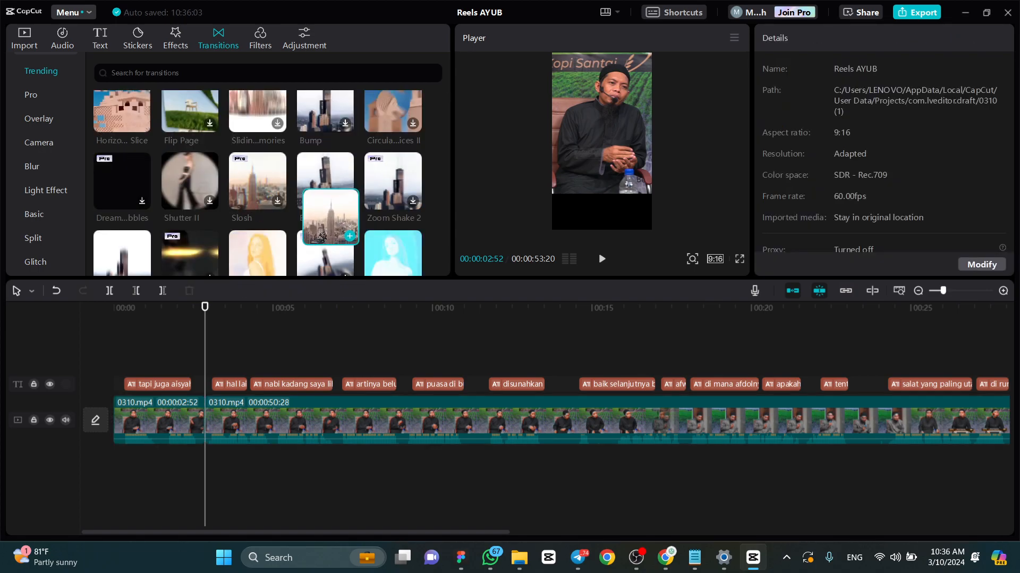
drag(337, 178, 211, 361)
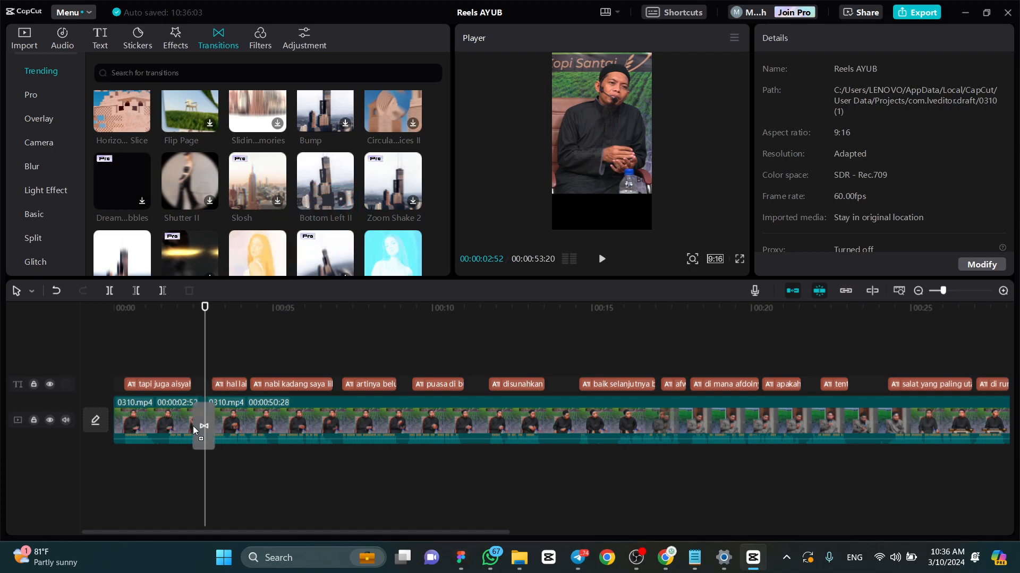
drag(193, 421, 192, 422)
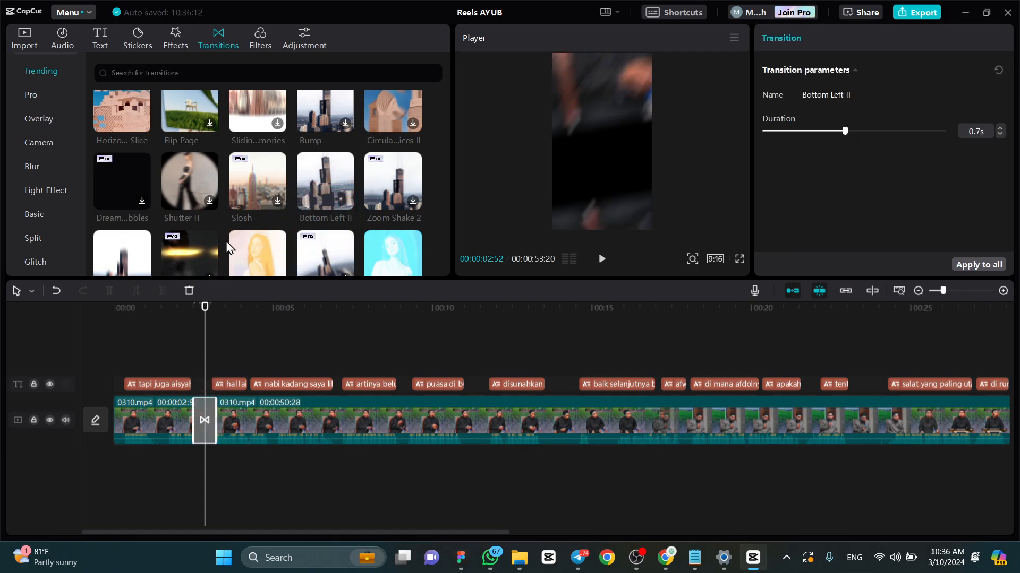
- Play across the cut twice from shortly before it to preview the Bottom Left II transition
scroll(227, 239, down, 5)
scroll(200, 257, up, 5)
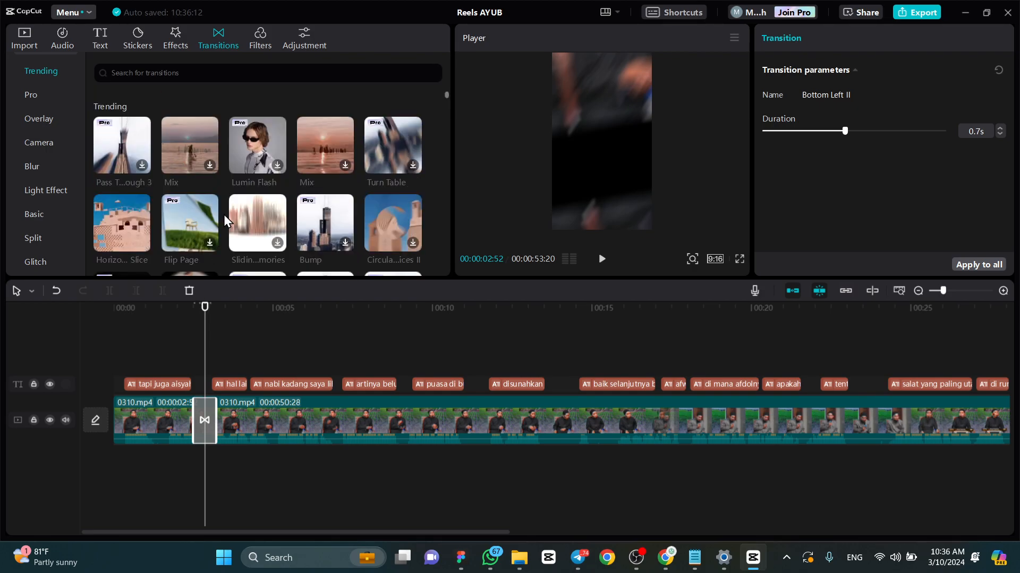
drag(193, 307, 183, 310)
key(space)
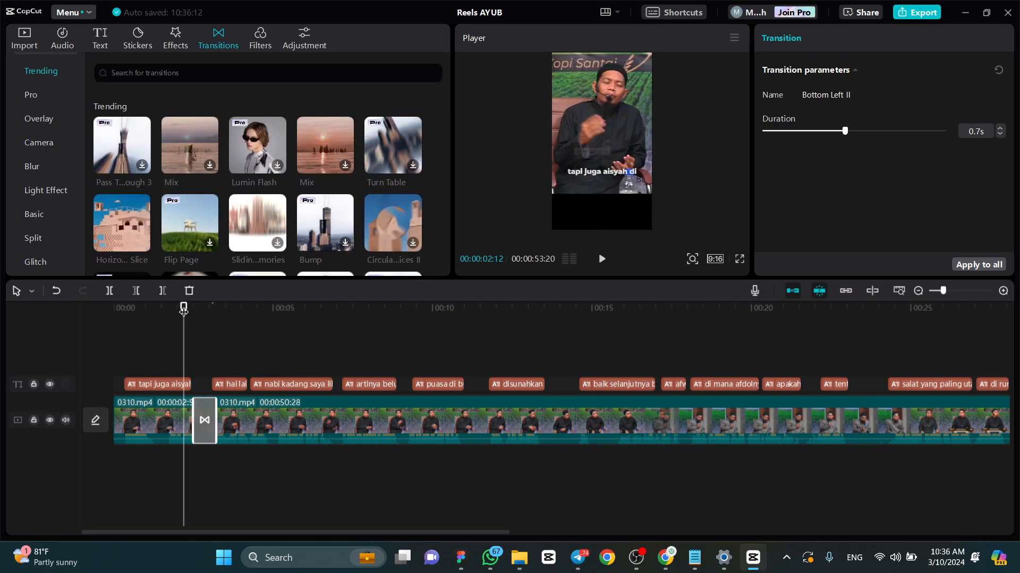
key(space)
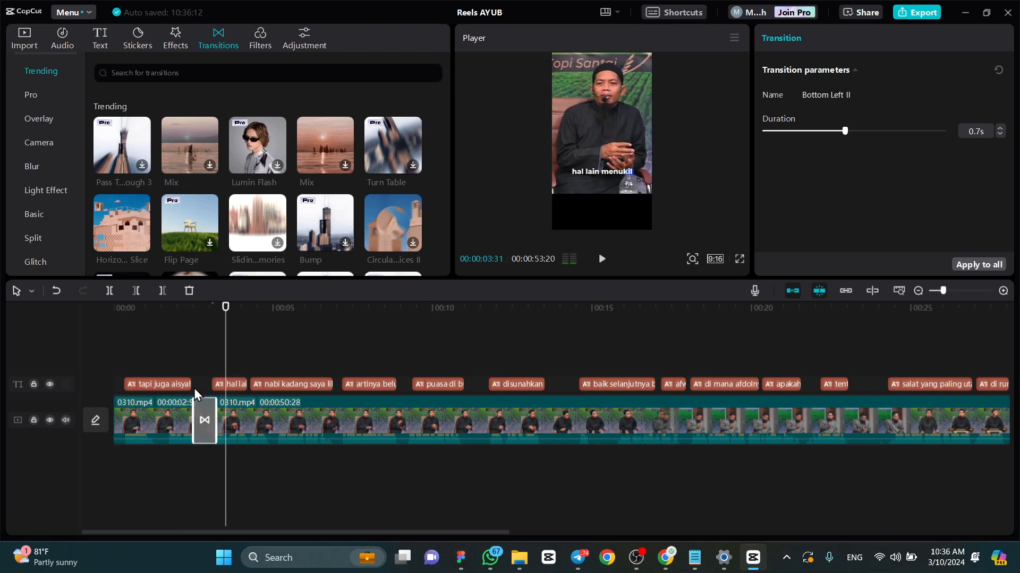
click(149, 415)
click(169, 311)
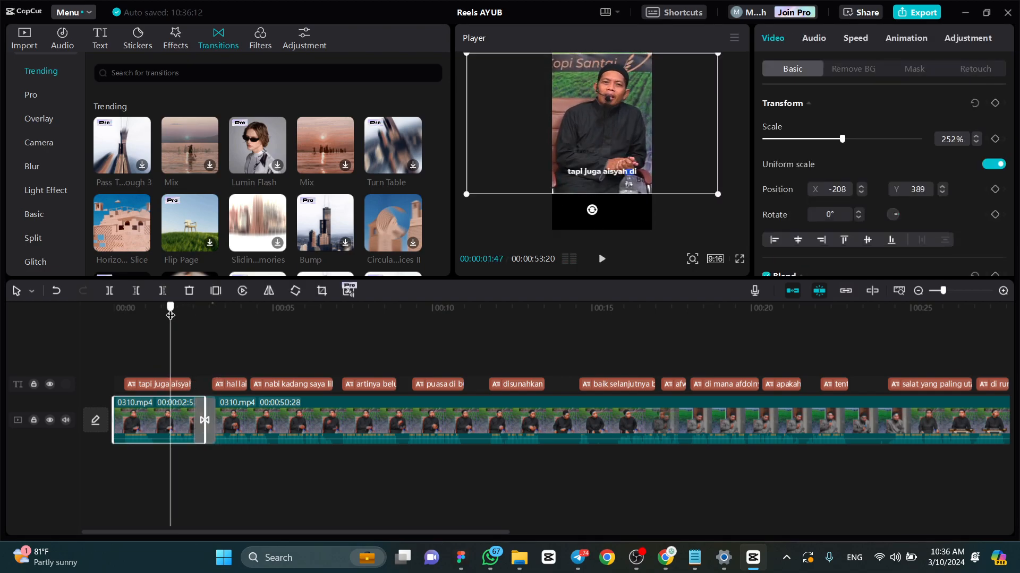
key(space)
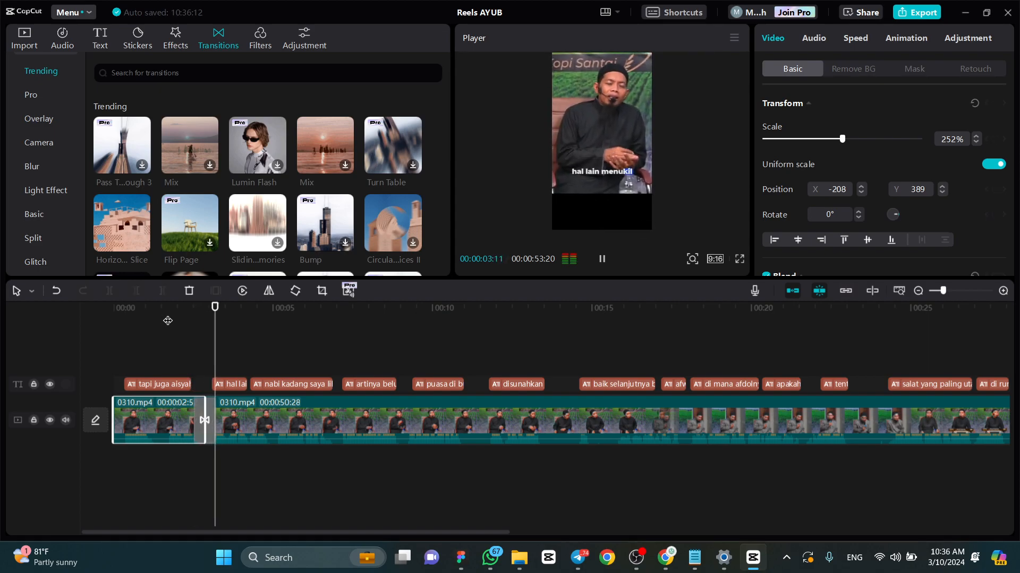
key(space)
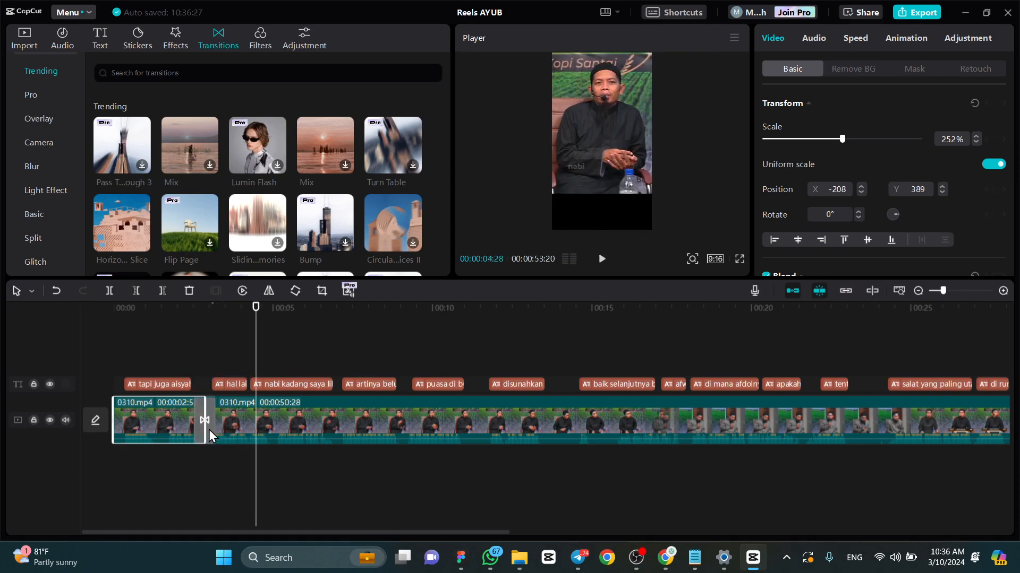
- Enlarge the timeline, view the frame at 00:00:03:05 and inspect the Bottom Left II transition's parameters
scroll(204, 425, up, 2)
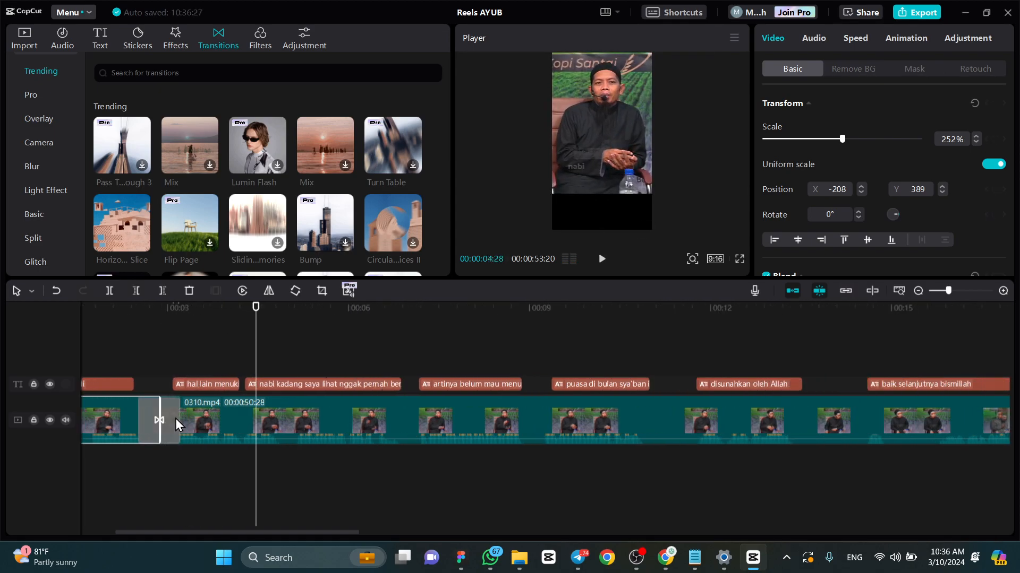
click(172, 308)
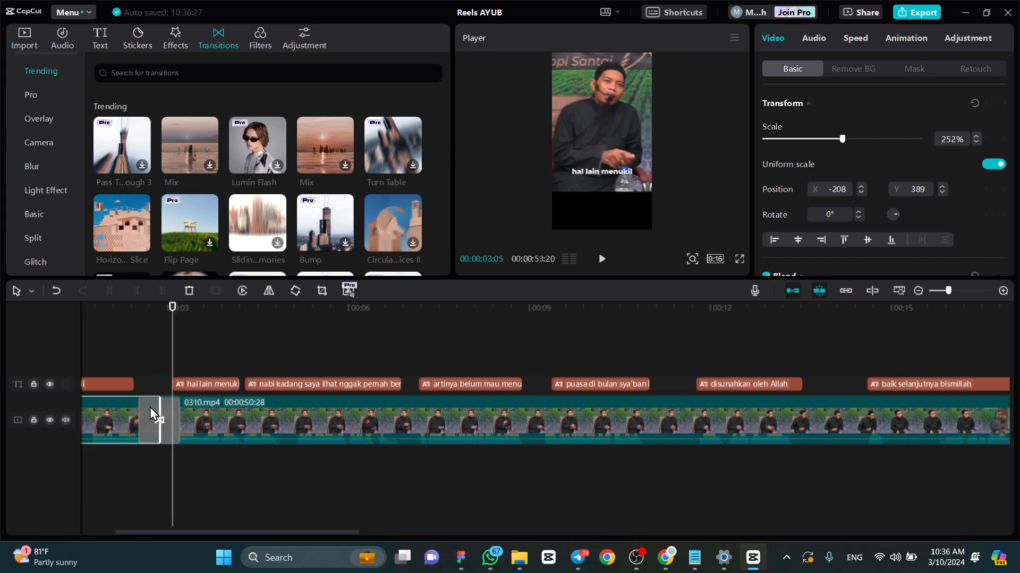
click(170, 417)
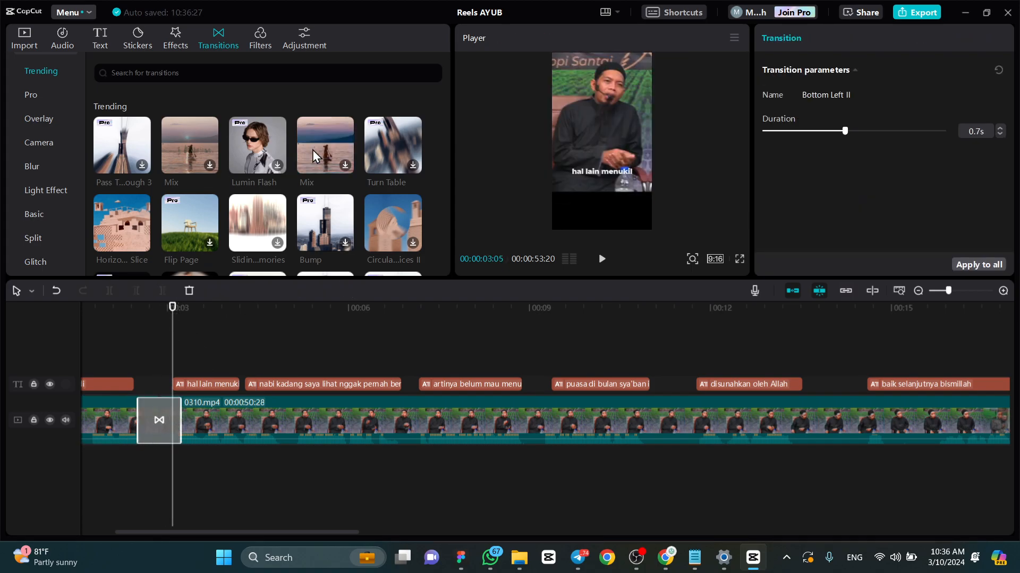
- Look through the trending transitions, the featured filters and the adjustment options
scroll(376, 141, down, 5)
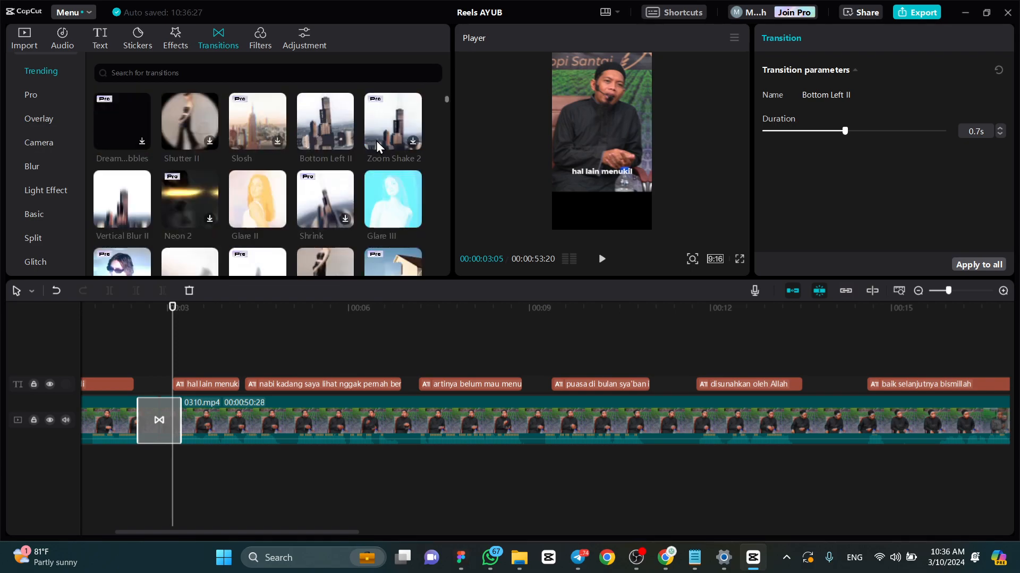
scroll(382, 143, down, 5)
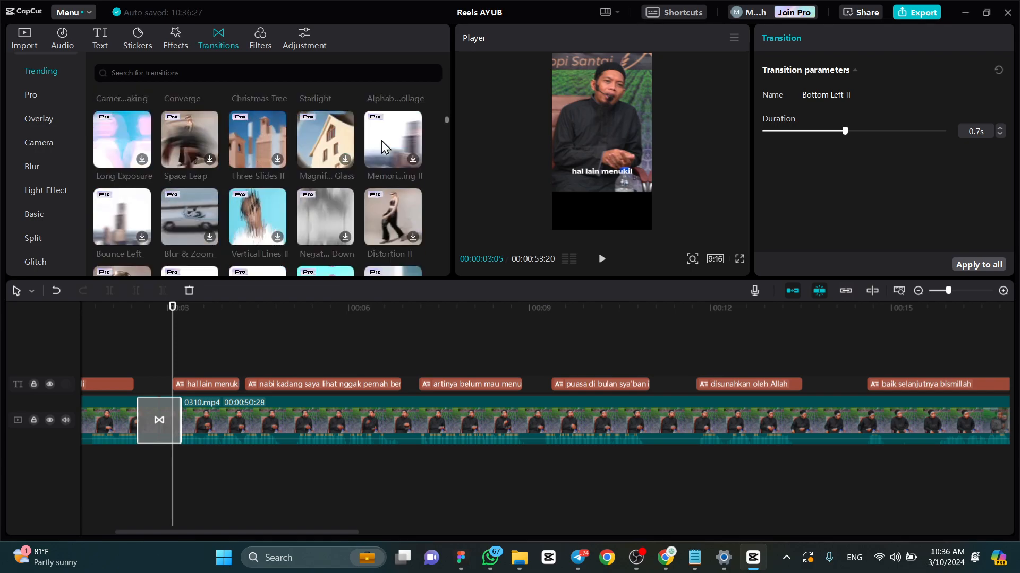
scroll(380, 139, up, 10)
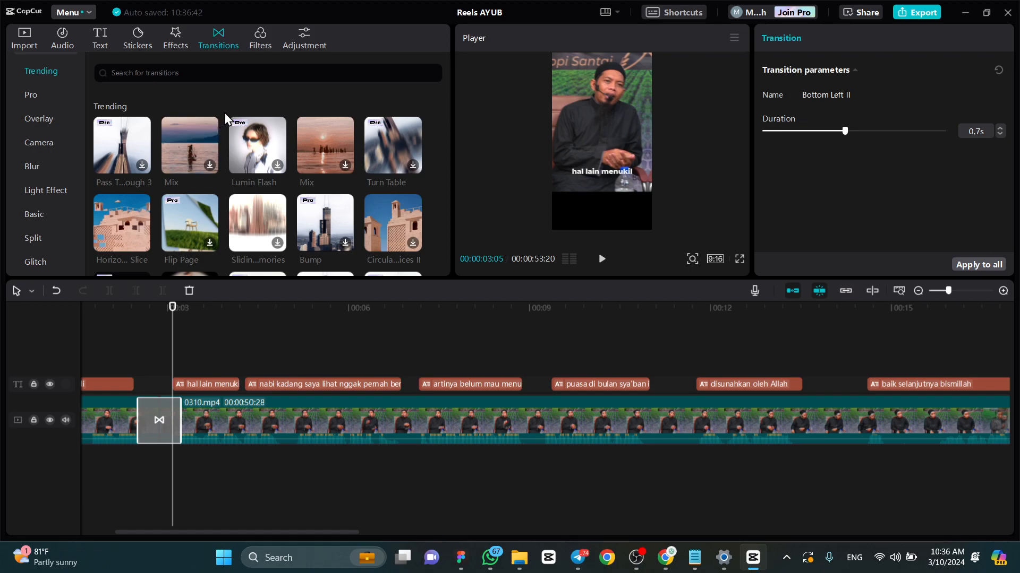
click(264, 39)
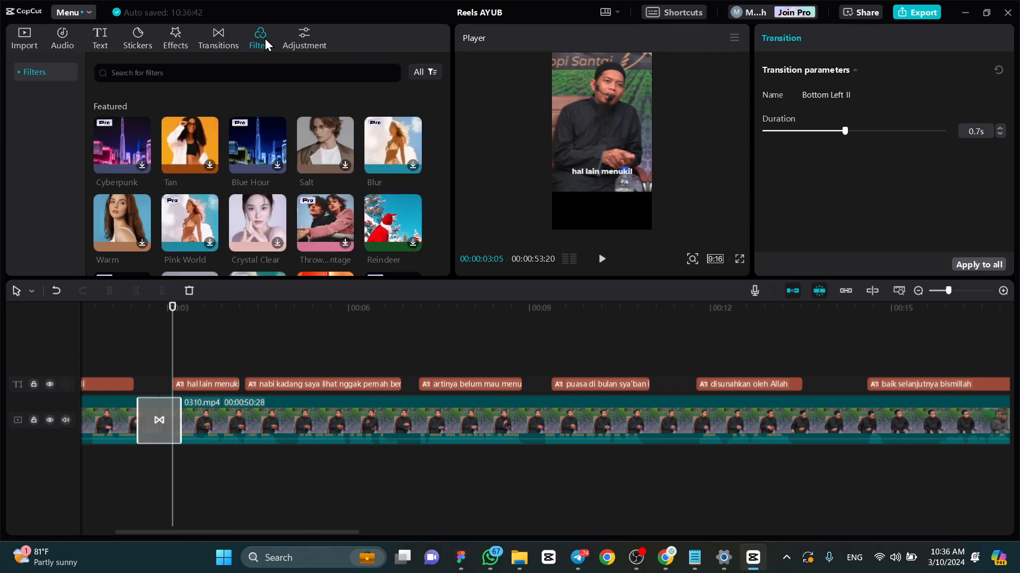
click(293, 35)
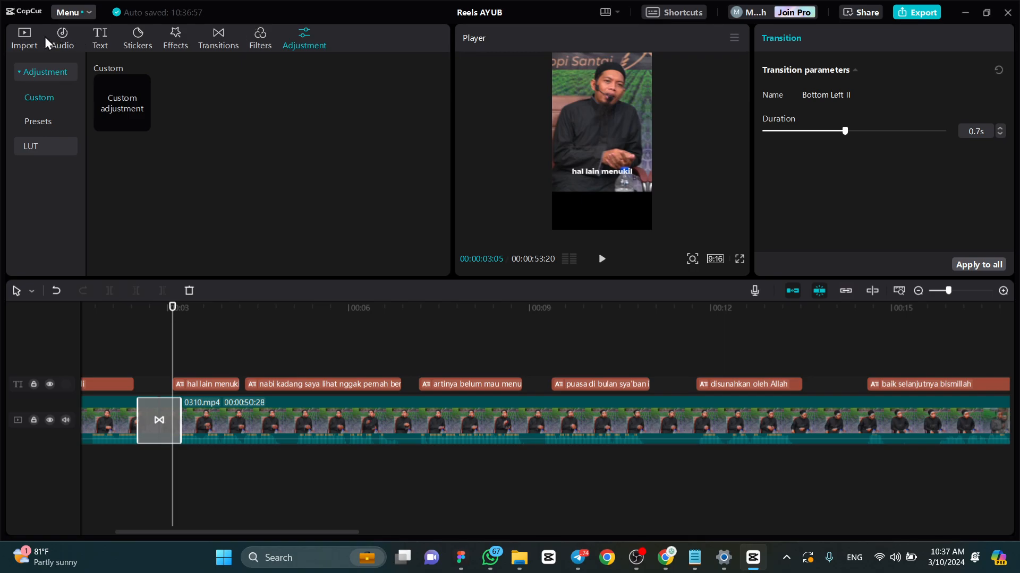
- Look through the imported media, the sound effects and the auto caption options
click(30, 38)
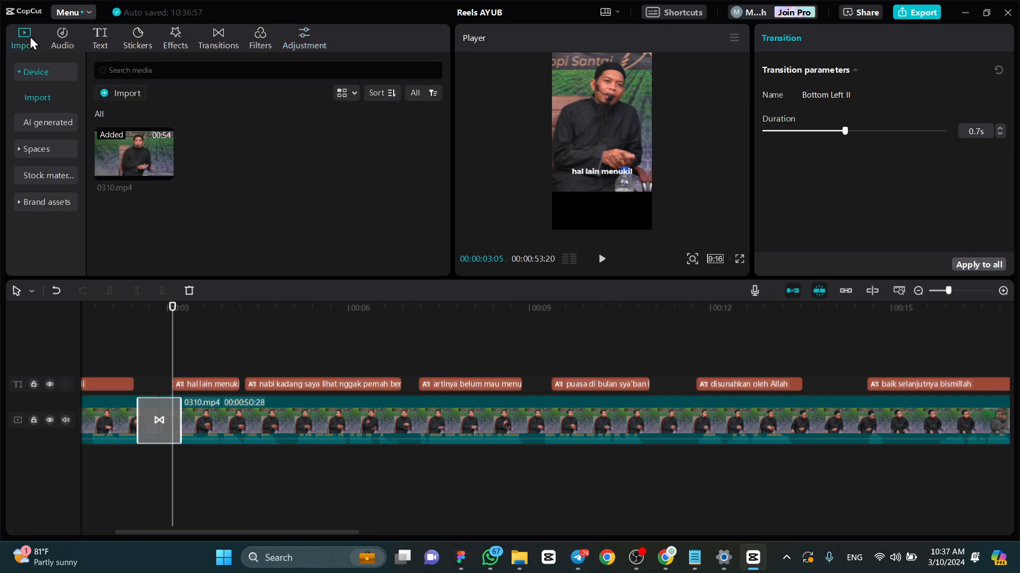
click(63, 37)
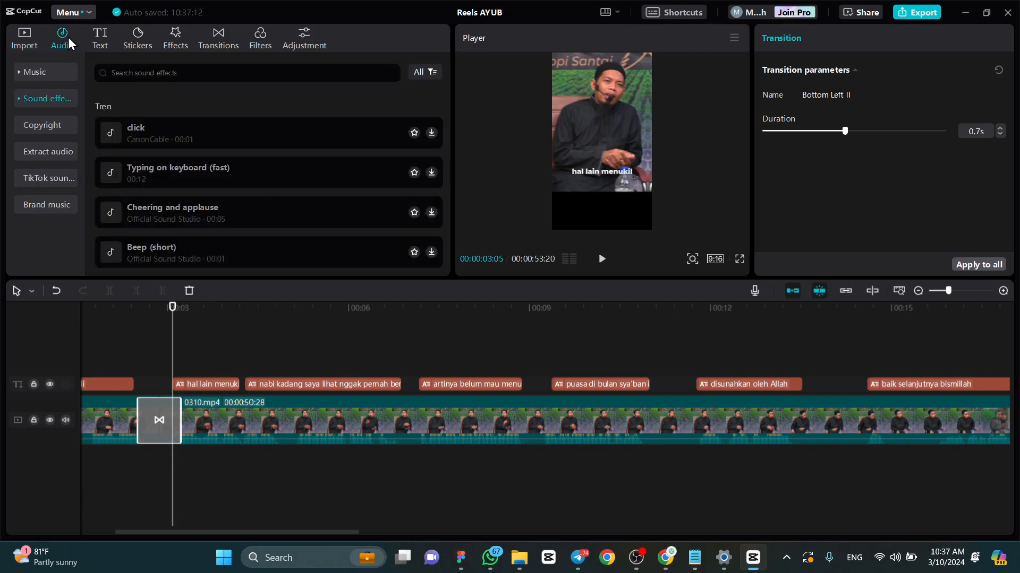
click(98, 40)
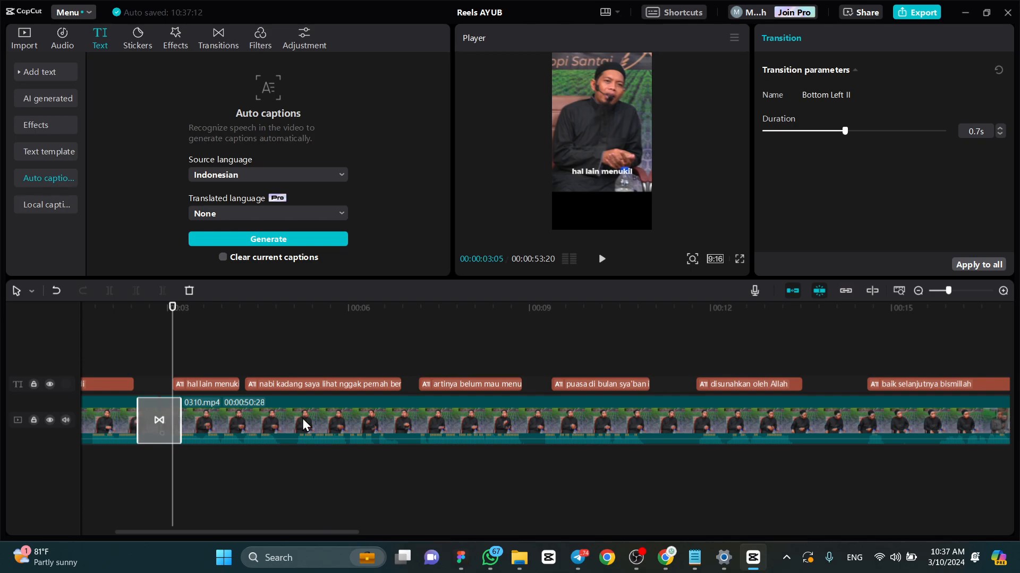
- Inspect the captions "artinya belum mau menunjukkan bahwa" and "nabi kadang saya lihat nggak pernah berpuasa", and view the frames at 00:00:06:44 and 00:00:02:52
click(500, 384)
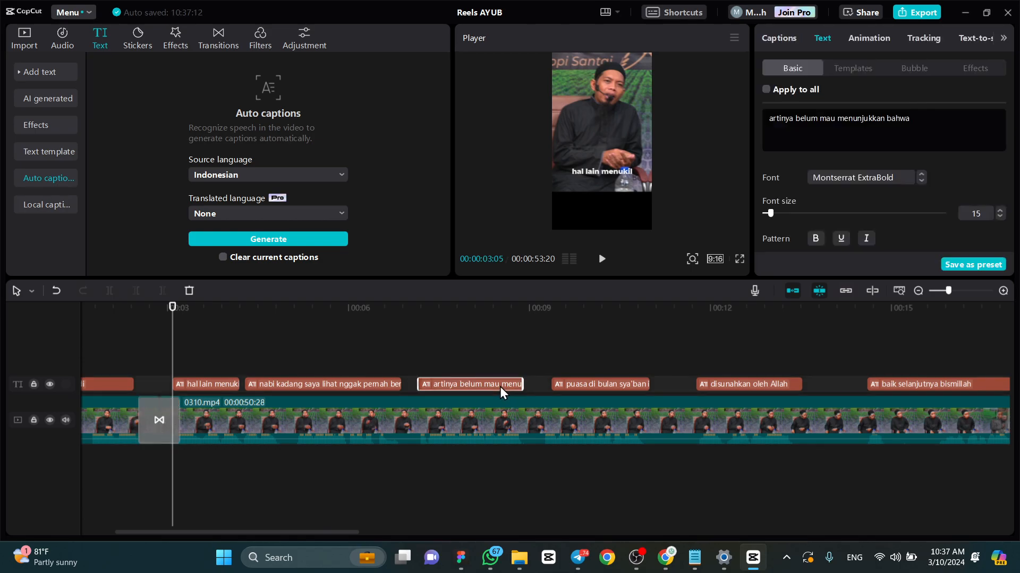
click(364, 382)
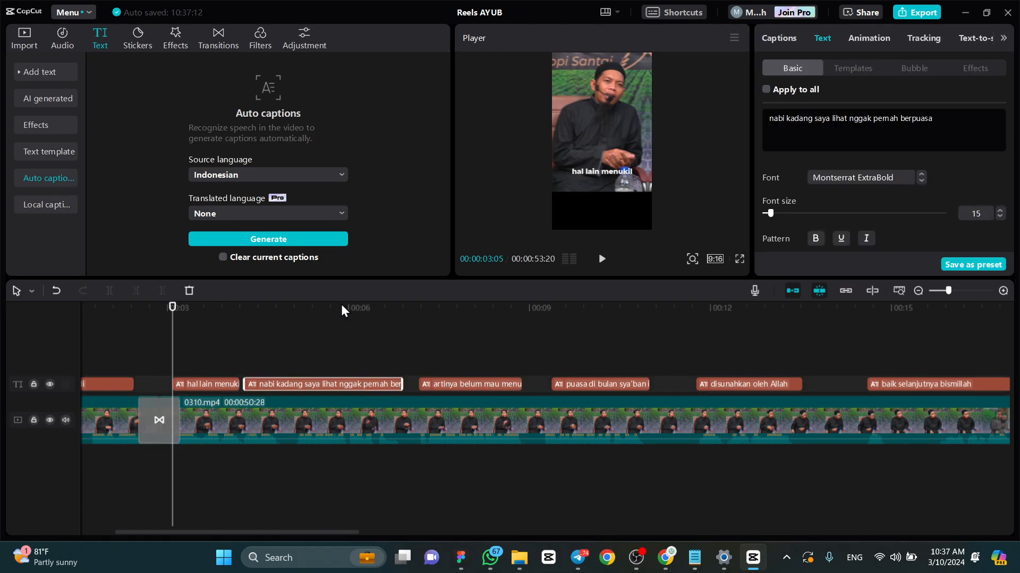
drag(341, 307, 392, 314)
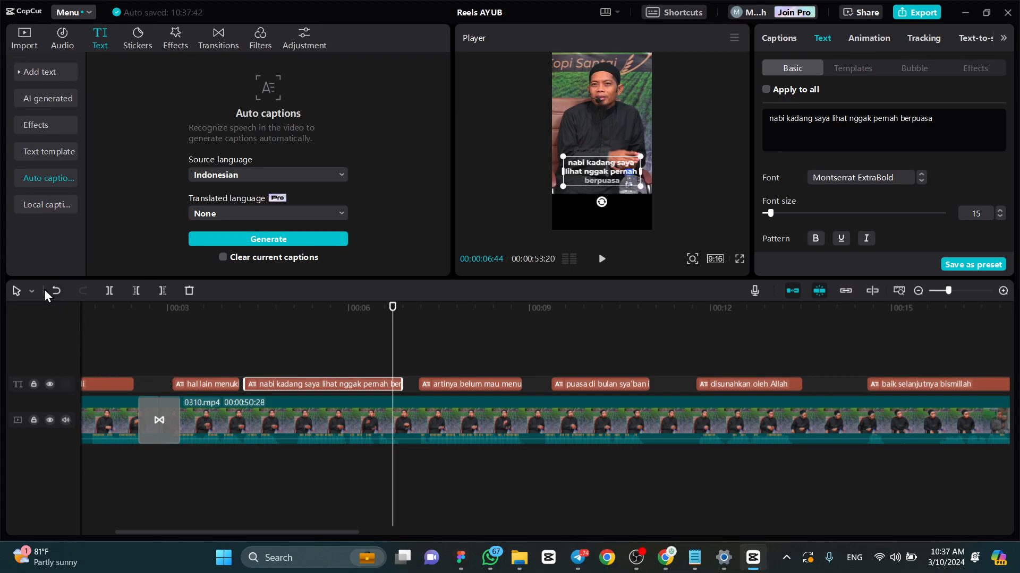
drag(180, 305, 287, 330)
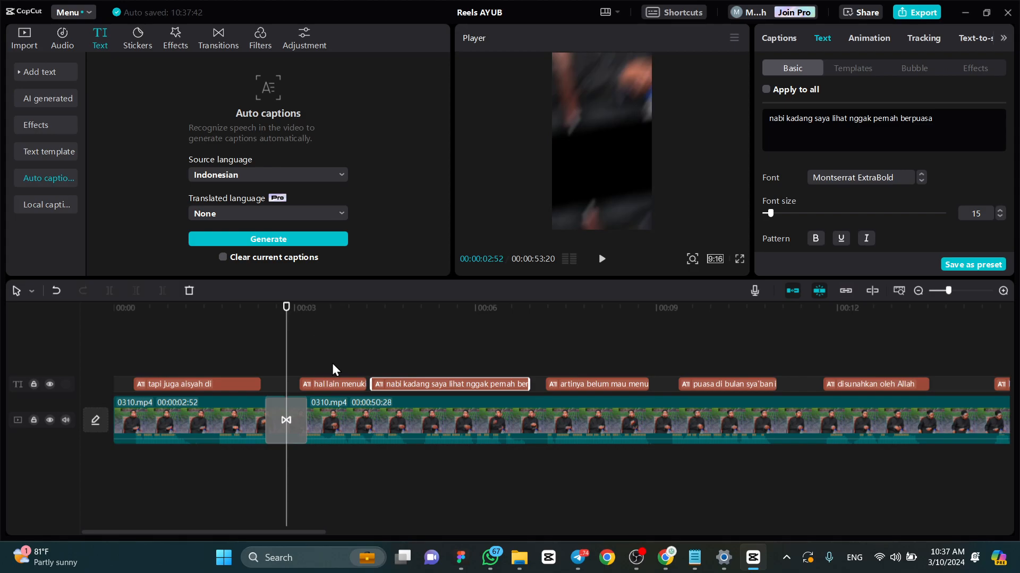
- Select the second 0310 clip, switch the timeline cursor to Split mode and return it to Select mode
click(345, 412)
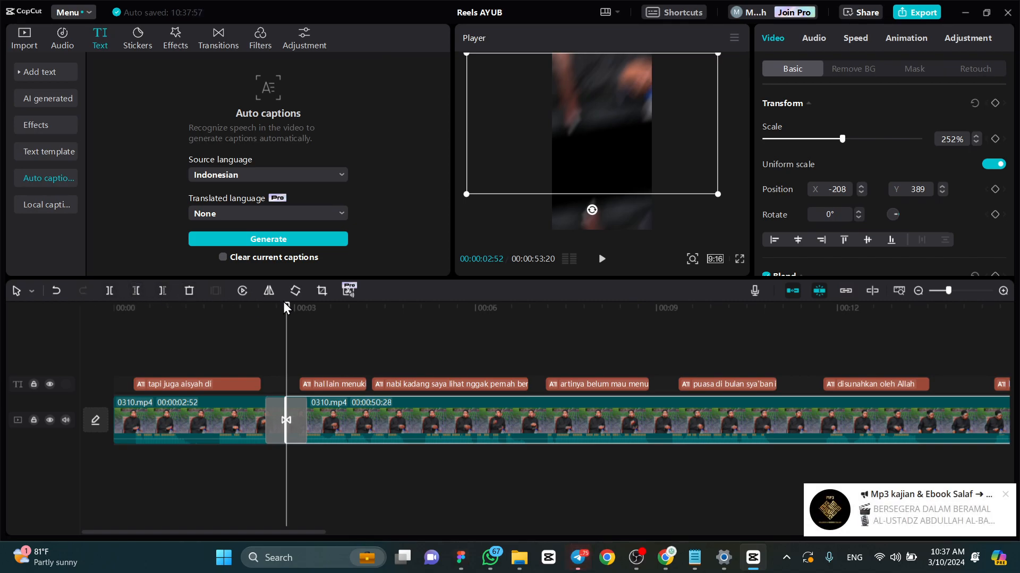
click(32, 292)
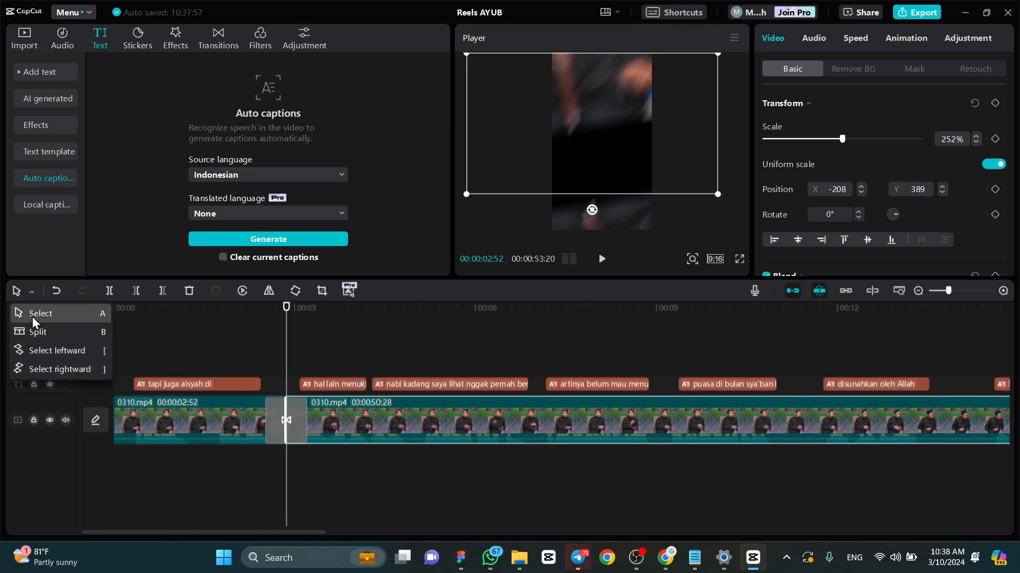
click(32, 317)
click(31, 291)
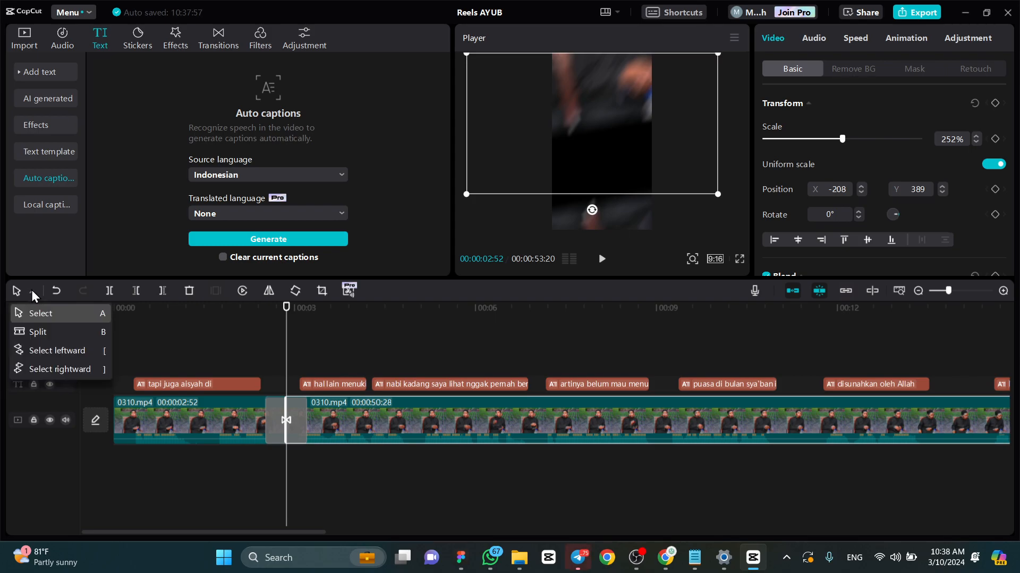
click(39, 330)
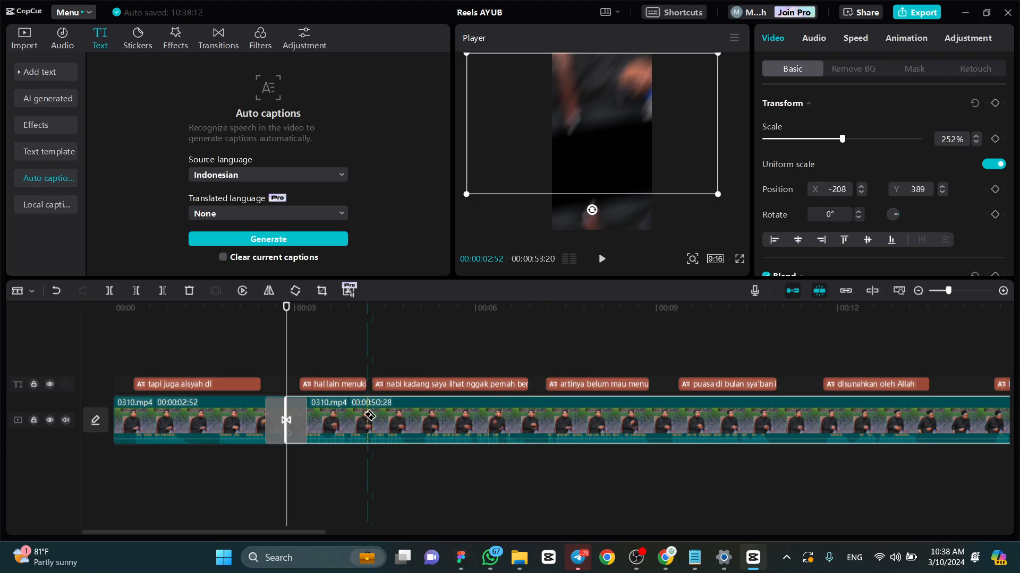
click(32, 292)
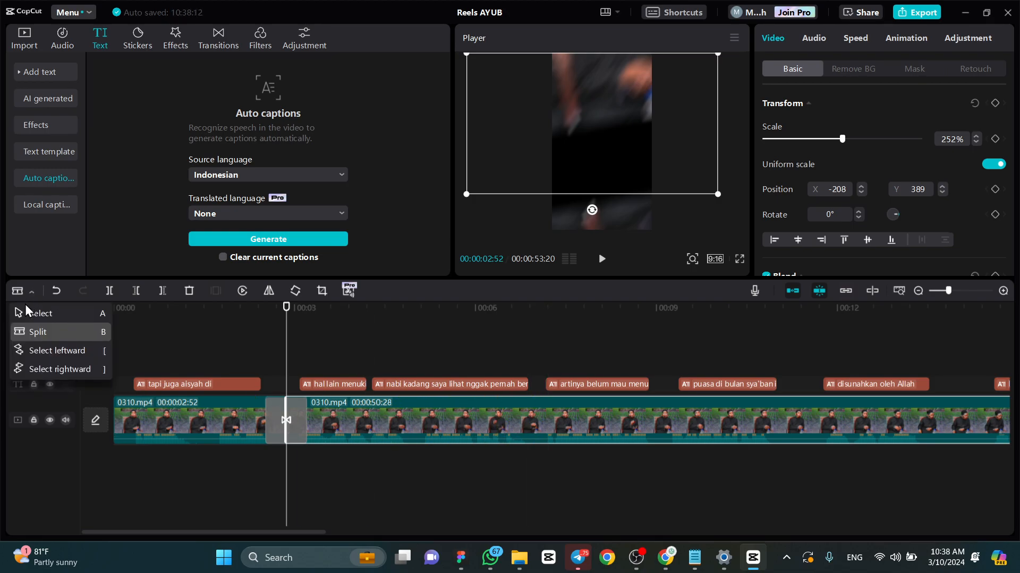
click(30, 313)
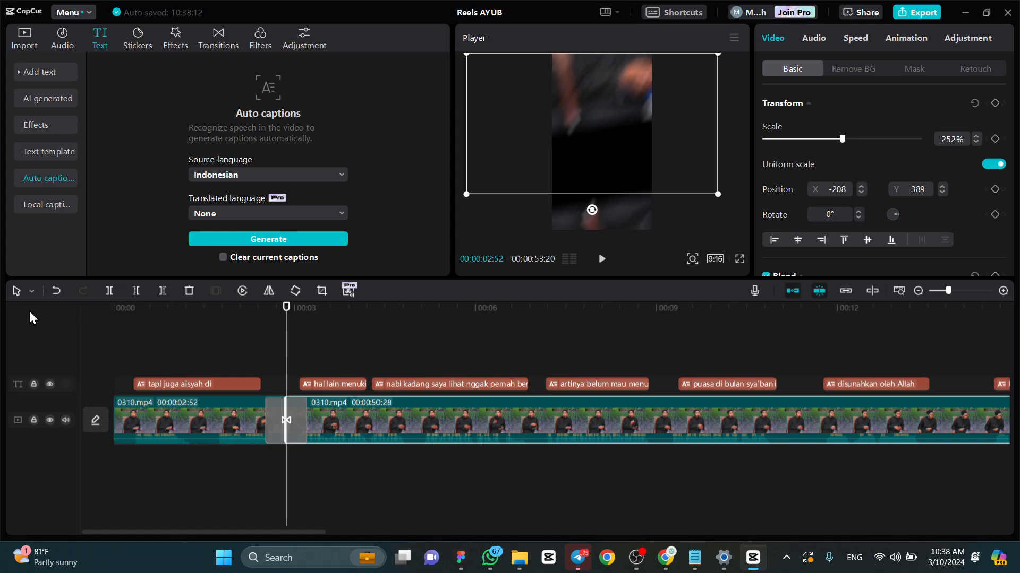
- Split the second 0310 clip at 00:00:04:49, within the caption "nabi kadang saya lihat nggak pernah berpuasa"
drag(288, 310, 400, 341)
scroll(417, 428, up, 4)
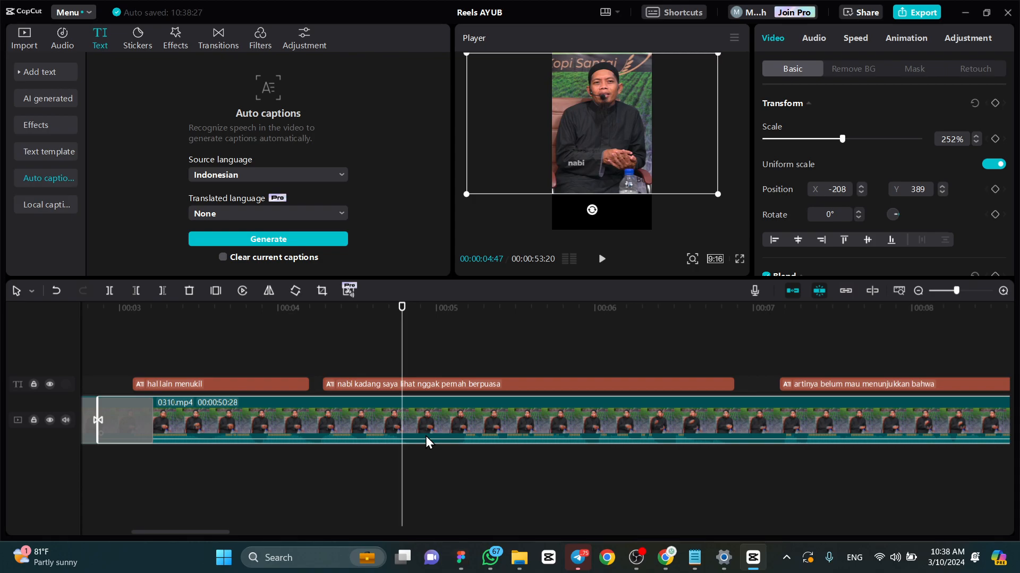
click(406, 305)
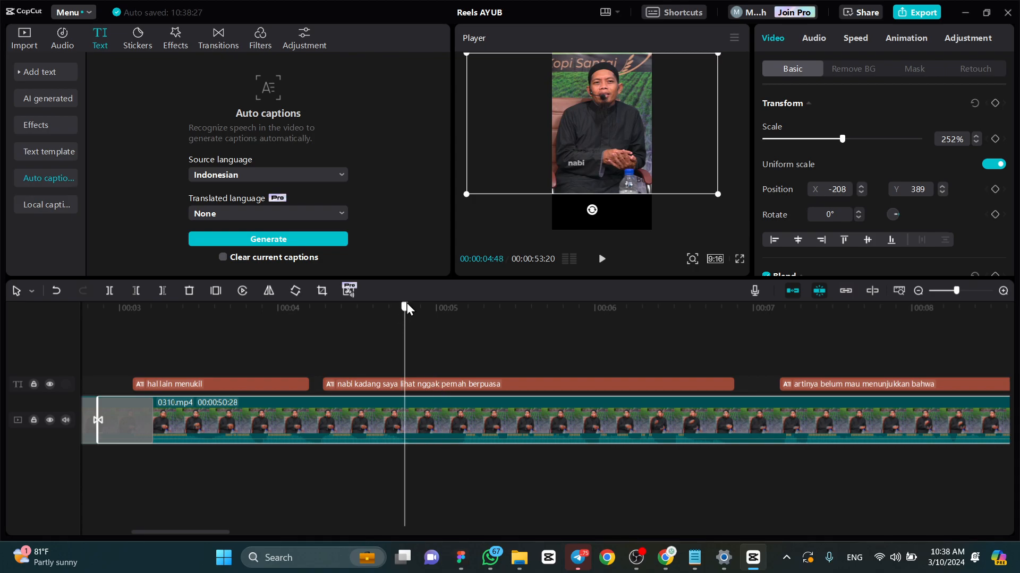
click(407, 304)
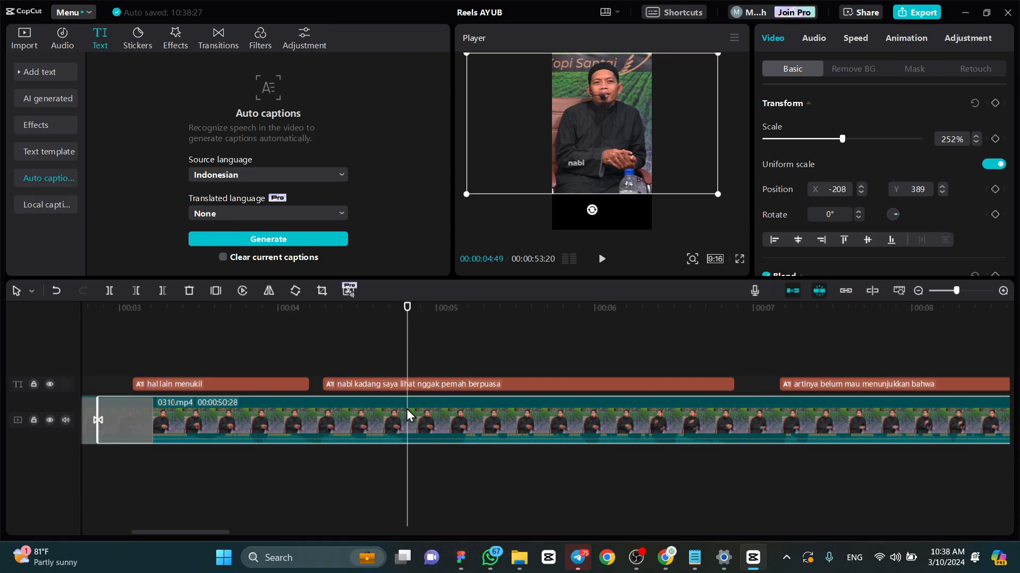
click(112, 290)
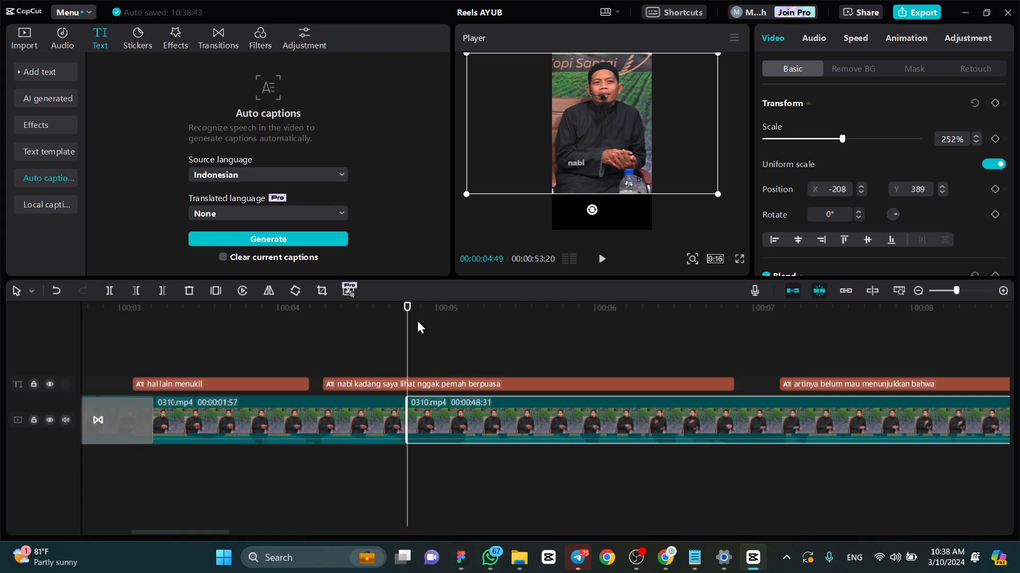
- Trim away the start of the last 0310 clip up to 00:00:05:09 and view the frame at 00:00:04:47
drag(428, 309, 457, 316)
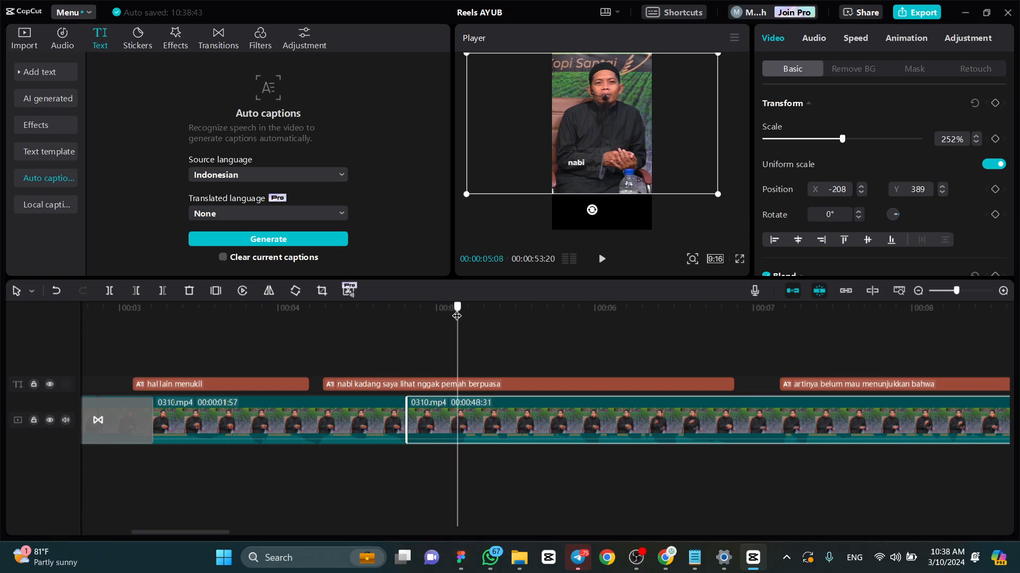
scroll(475, 440, up, 1)
scroll(476, 441, up, 2)
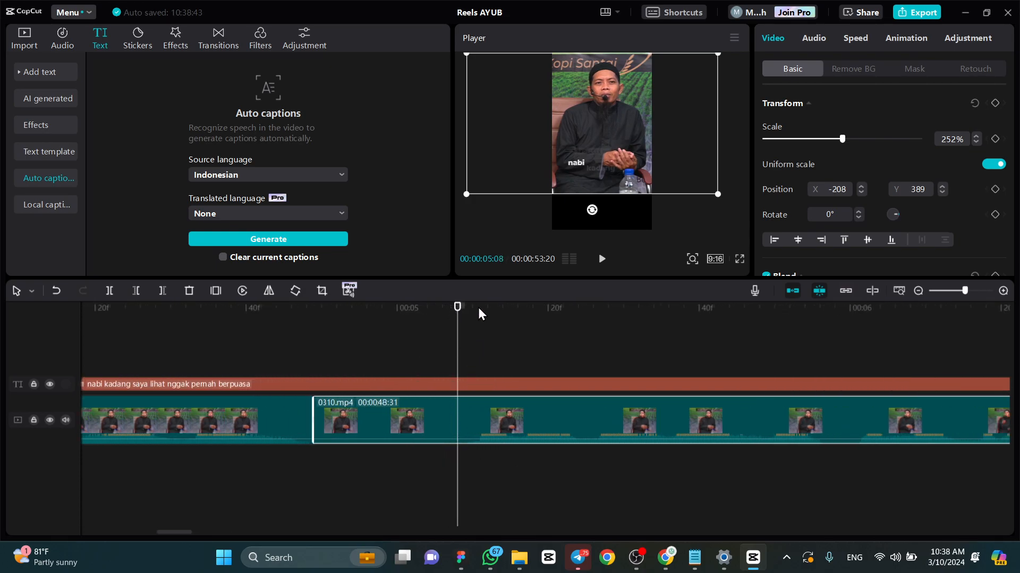
drag(454, 312, 462, 315)
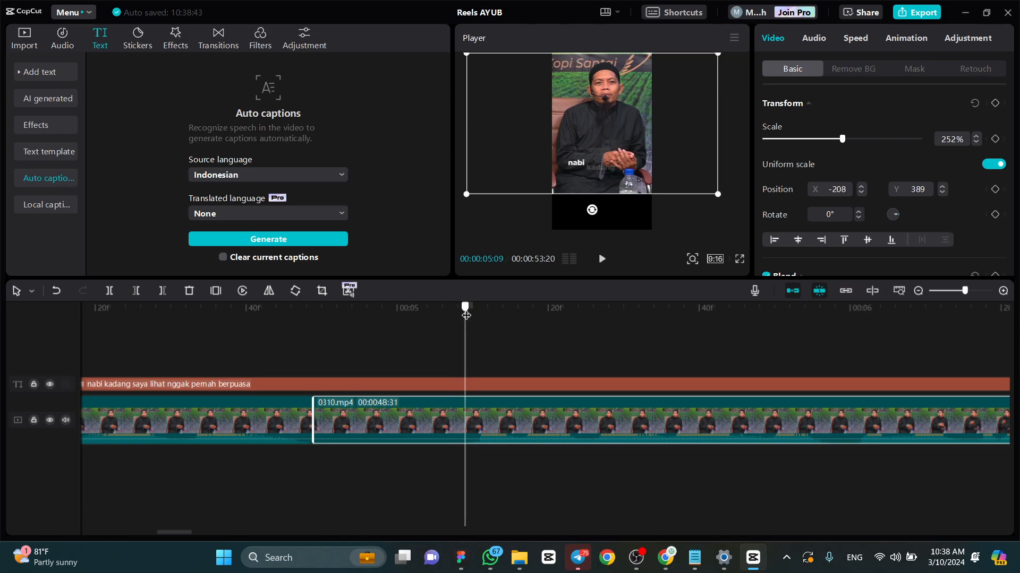
click(136, 291)
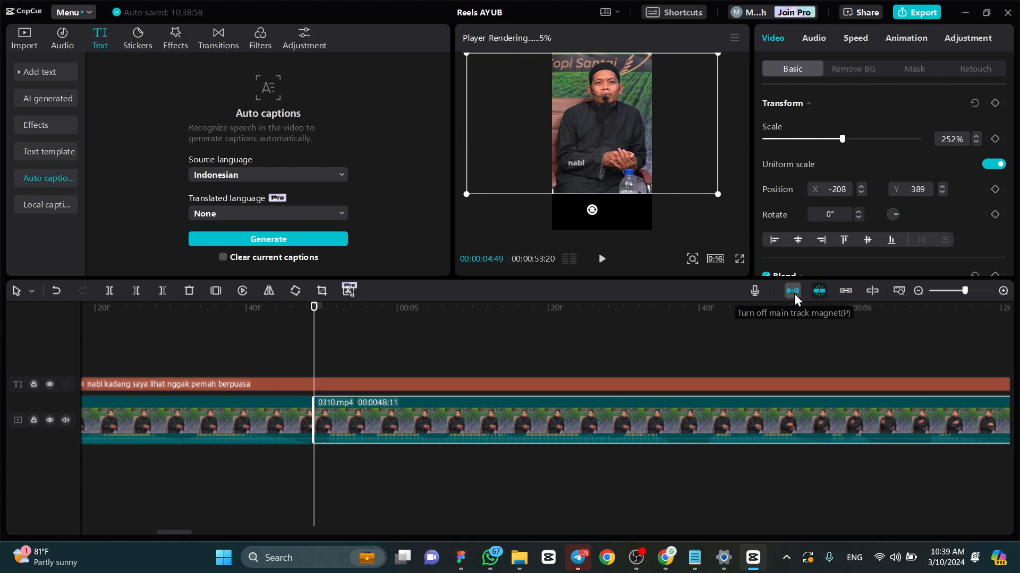
click(299, 316)
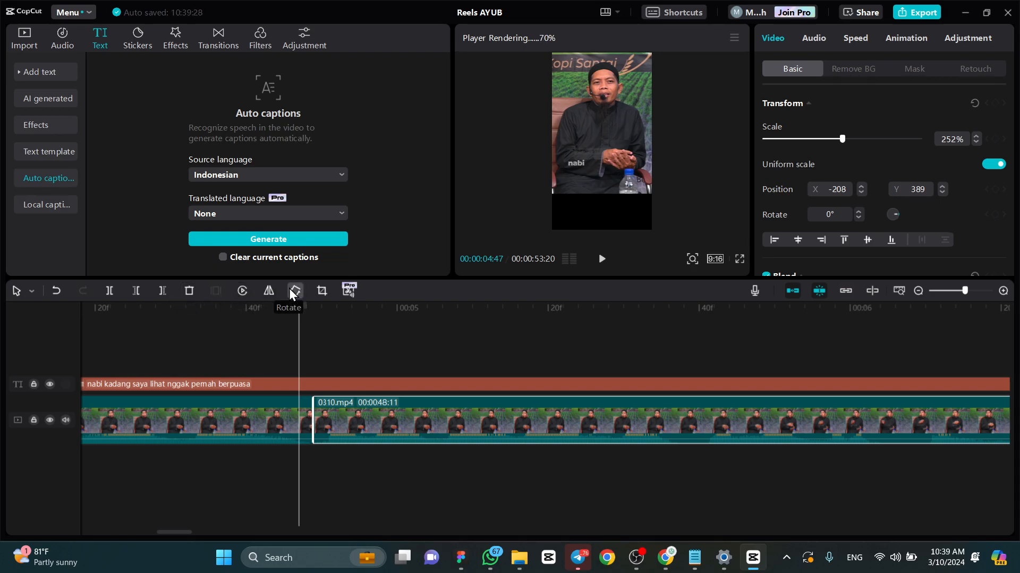
- View the frame at 00:00:04:49 and examine the crop settings of the last 0310 clip, keeping its full frame
click(321, 291)
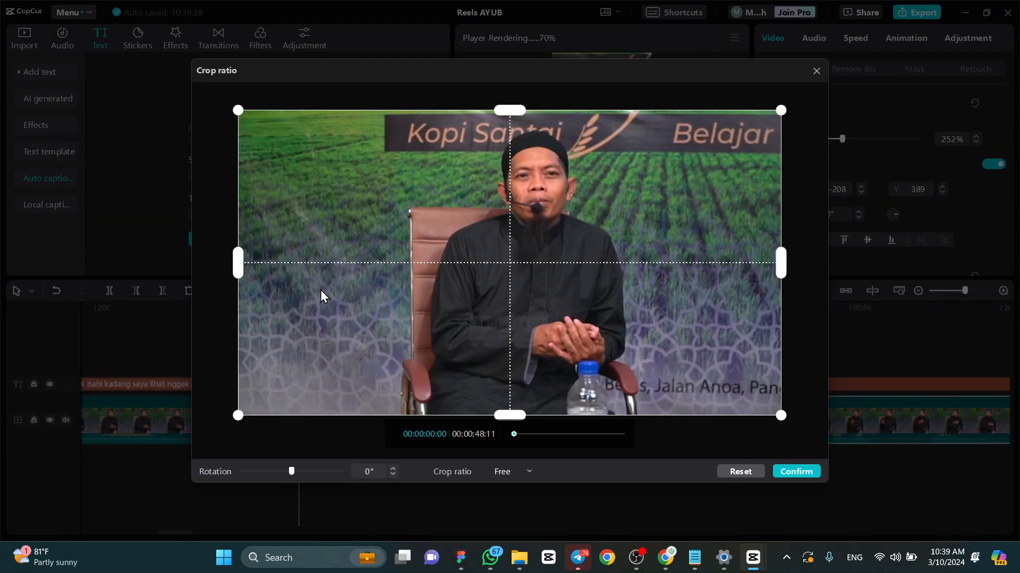
click(816, 70)
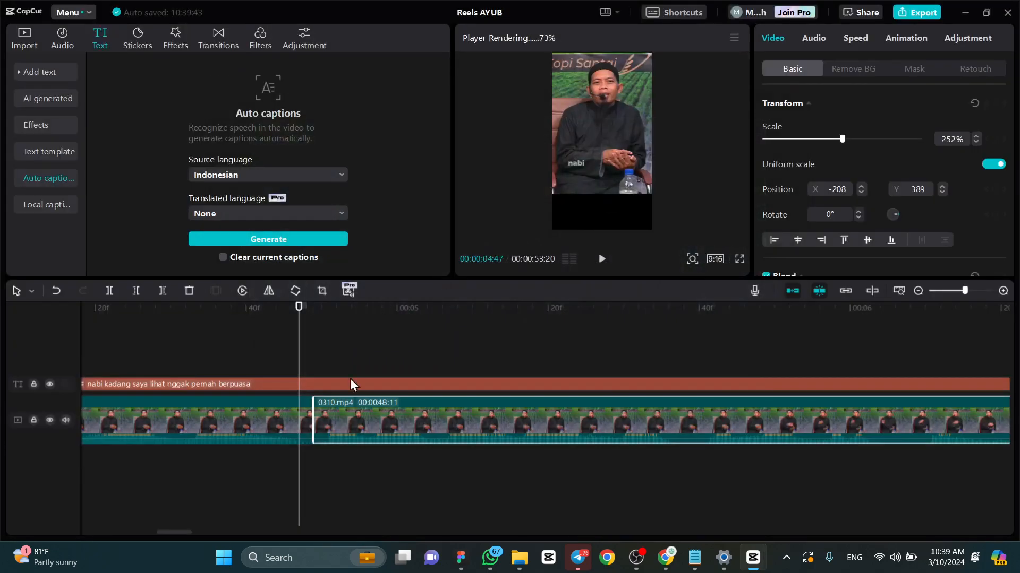
drag(304, 308, 314, 308)
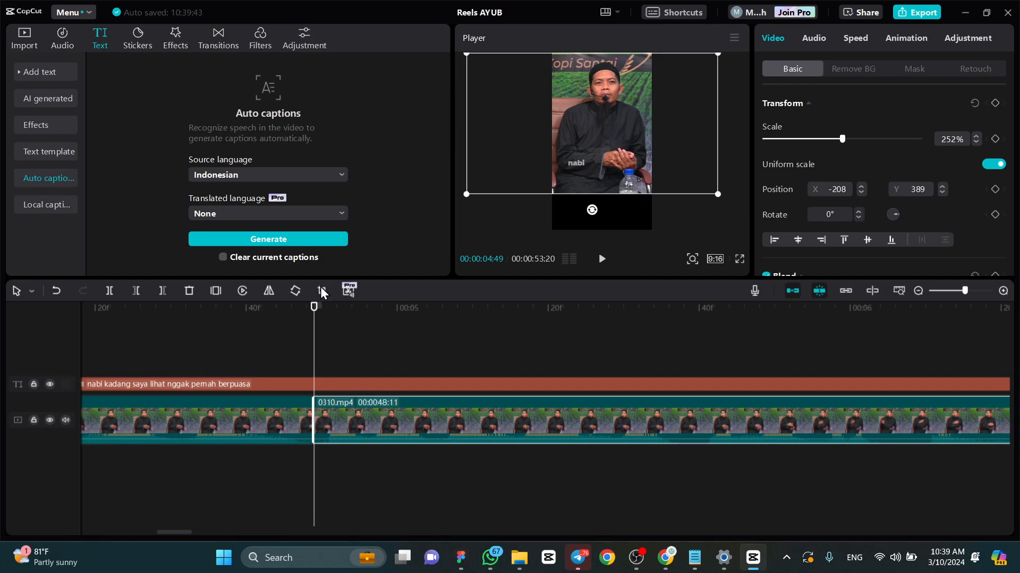
click(322, 291)
mouse_move(779, 262)
mouse_down()
mouse_move(662, 264)
mouse_move(791, 264)
mouse_up()
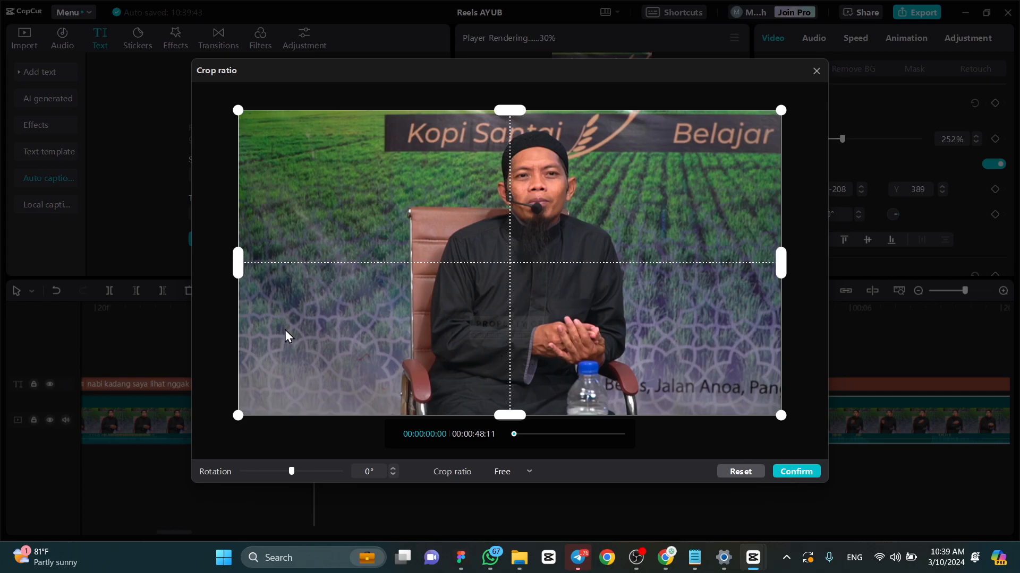
click(783, 472)
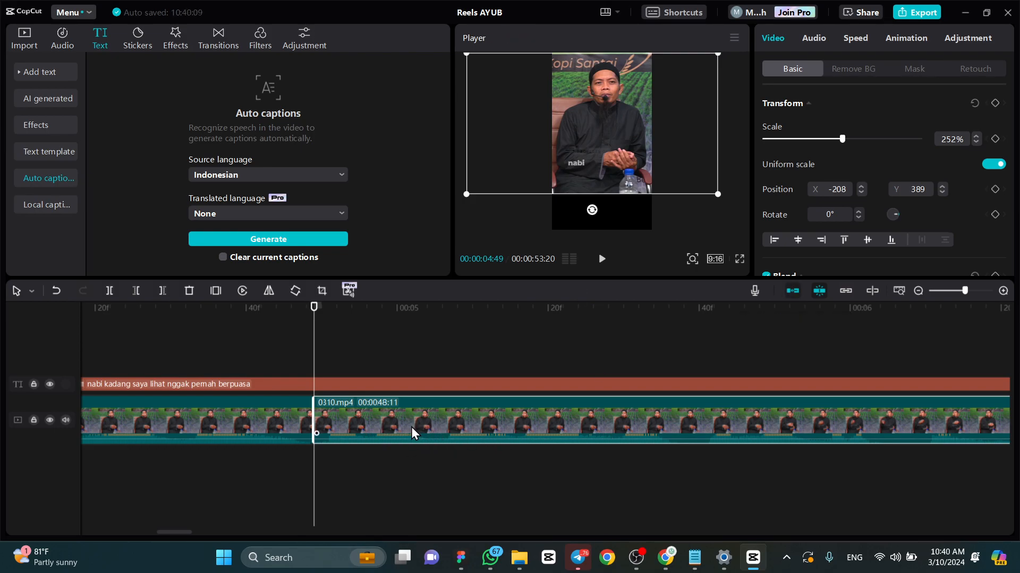
- Select the 0310 clips on either side of the last cut and view the frame at 00:00:04:46
click(281, 423)
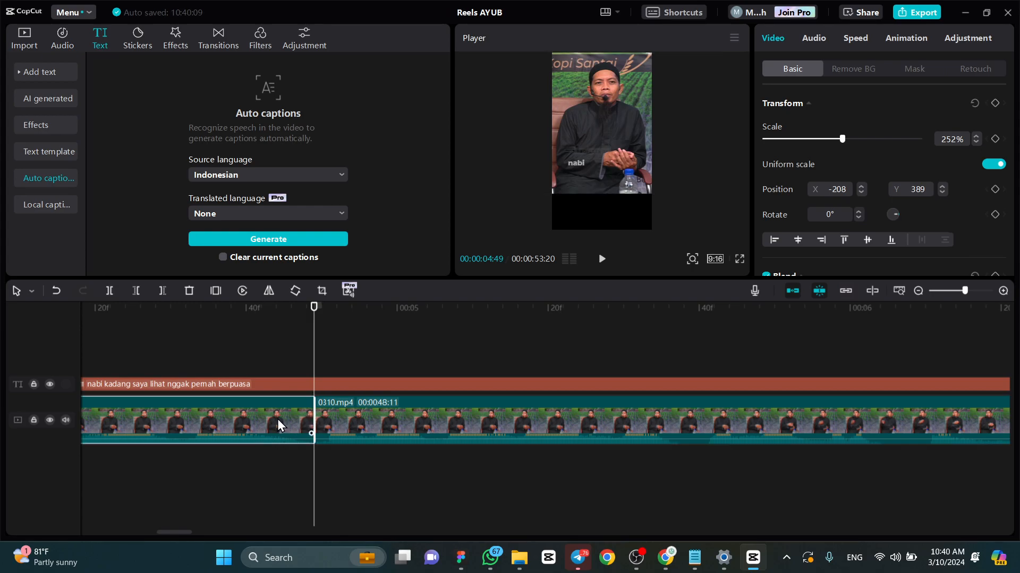
drag(314, 306, 291, 306)
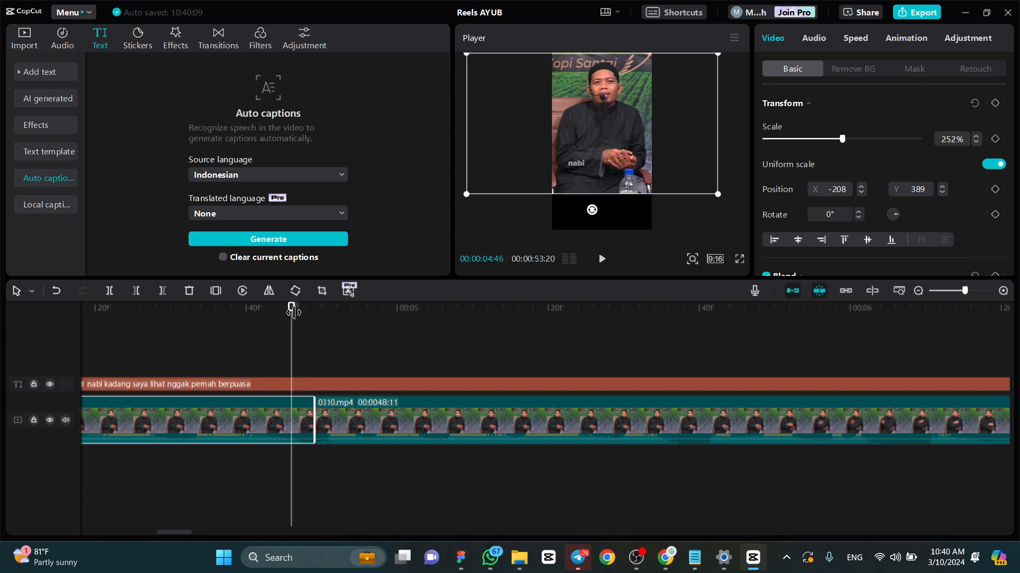
click(387, 432)
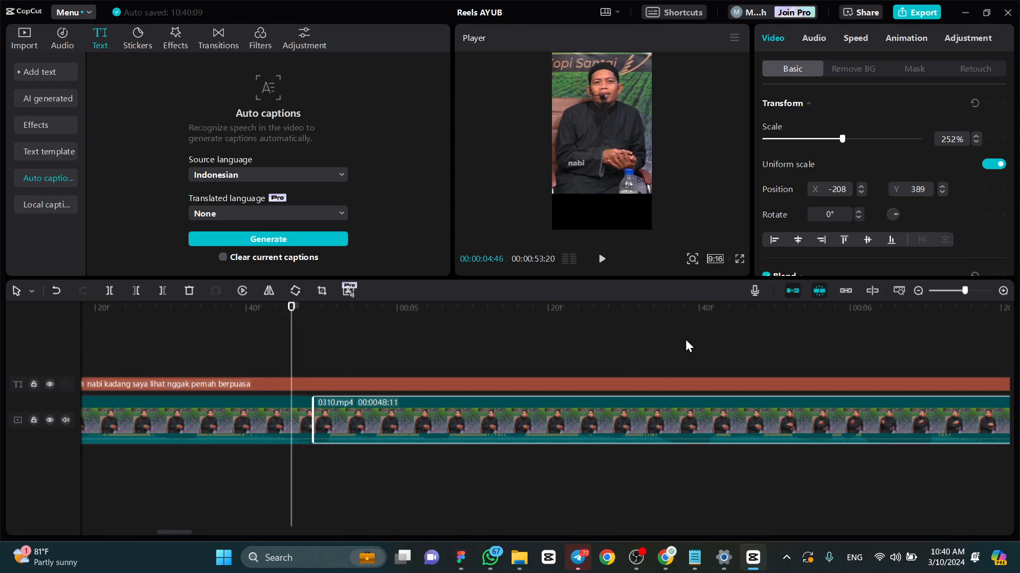
- Move the last 0310 clip away from the previous clip with the main track magnet off, and switch the magnet back on
click(791, 292)
drag(486, 422, 910, 411)
drag(373, 423, 789, 419)
drag(454, 430, 775, 427)
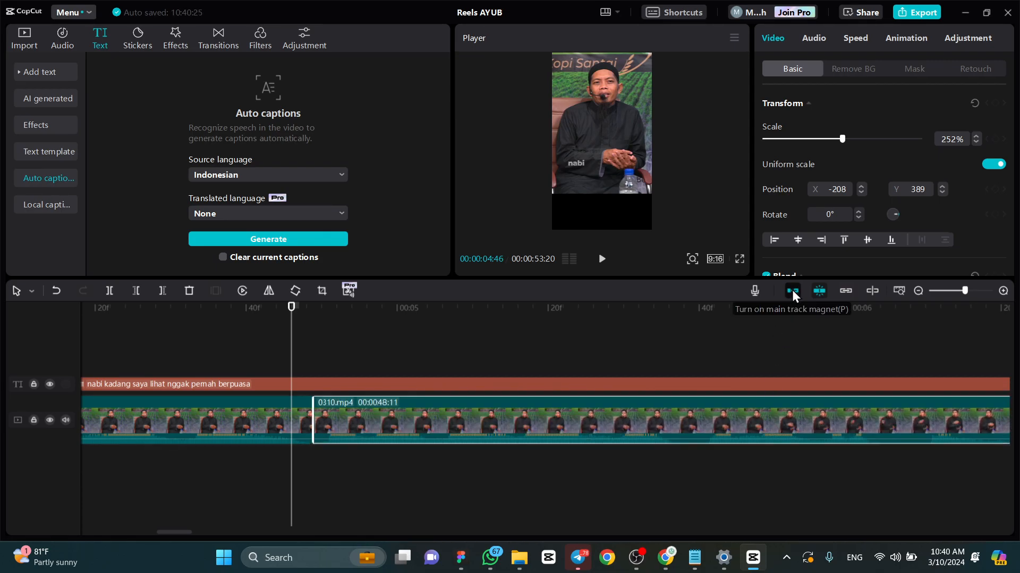
drag(345, 425, 762, 440)
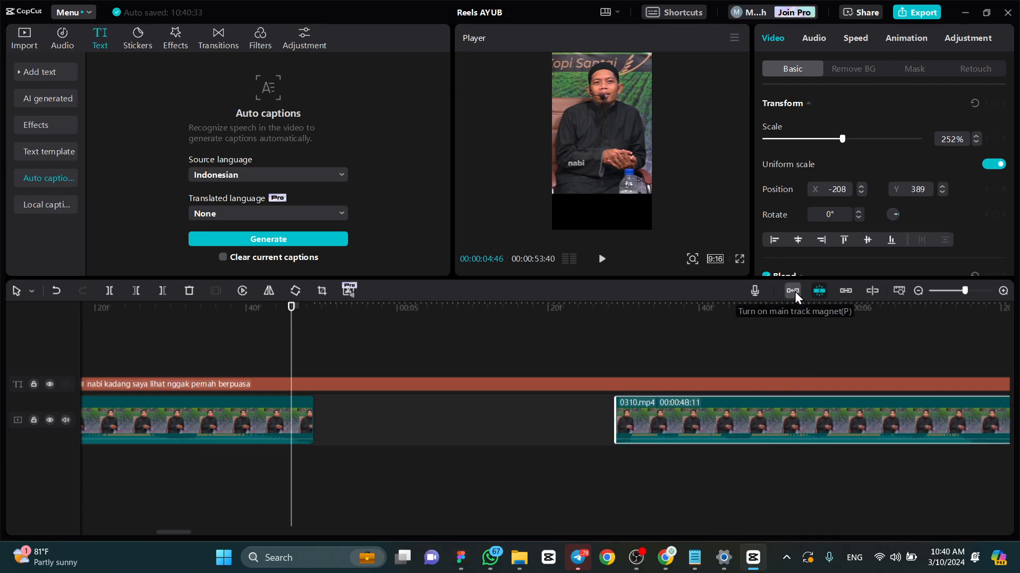
click(793, 292)
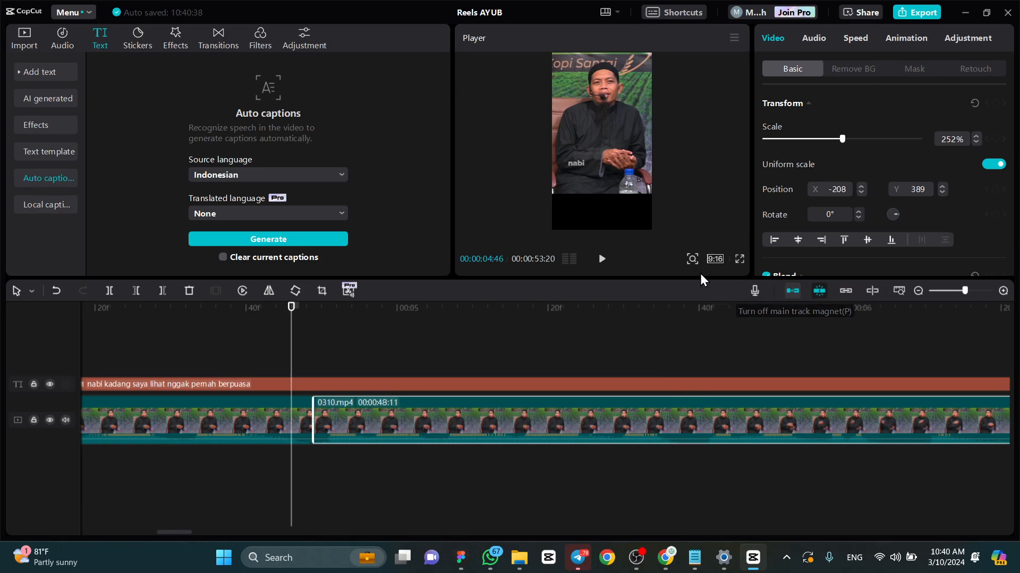
- Shift the picture of the last 0310 clip in the frame to position X -230, Y 540
drag(291, 307, 384, 291)
mouse_move(622, 134)
mouse_down()
mouse_move(612, 123)
mouse_move(627, 123)
mouse_up()
click(291, 308)
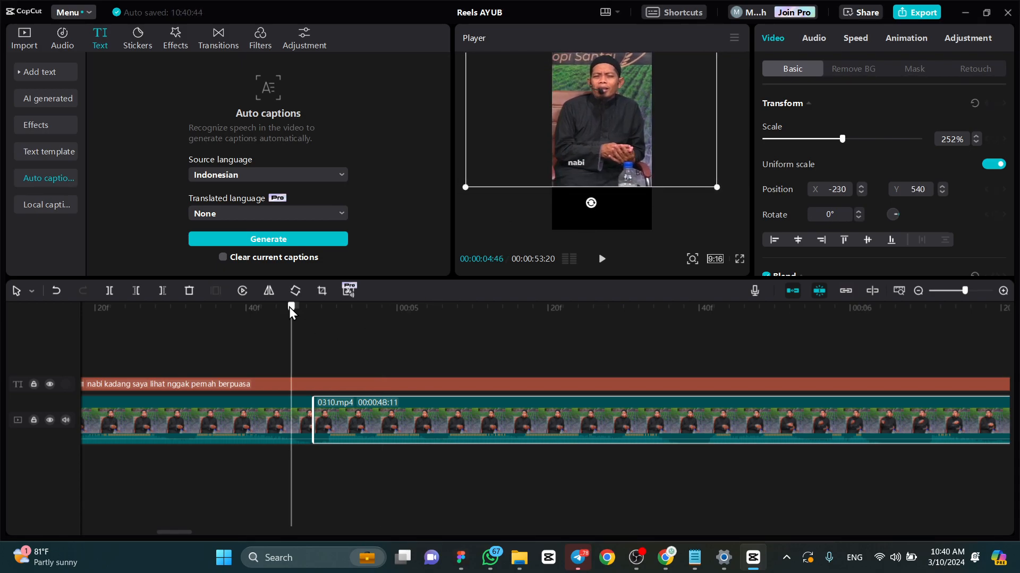
- Undo the picture shift, the main track magnet changes and the moves of the last 0310 clip
key(ctrl+z)
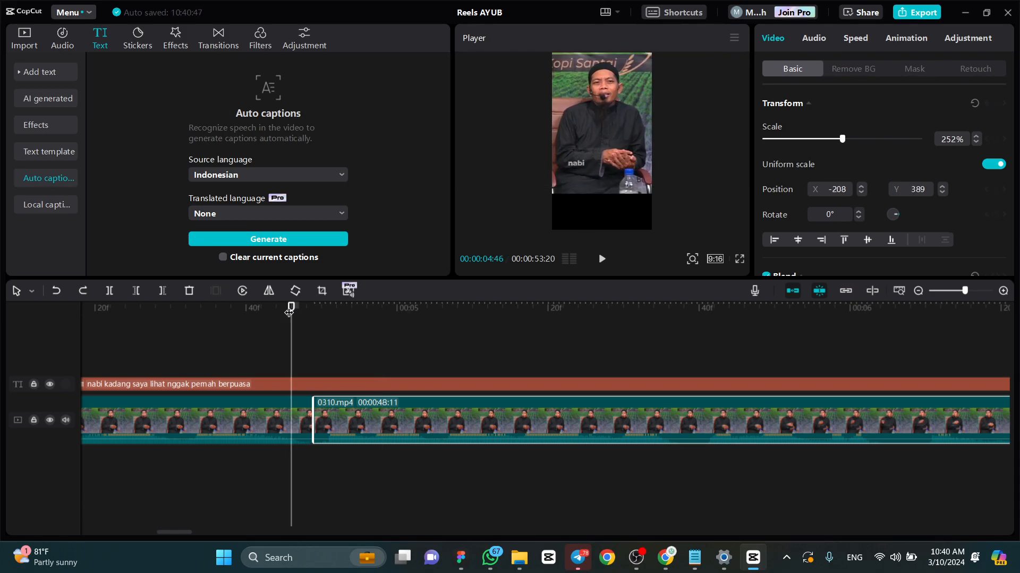
key(ctrl+z)
key(ctrl+z)
key(ctrl+z)
key(ctrl+z)
key(ctrl+z)
key(ctrl+z)
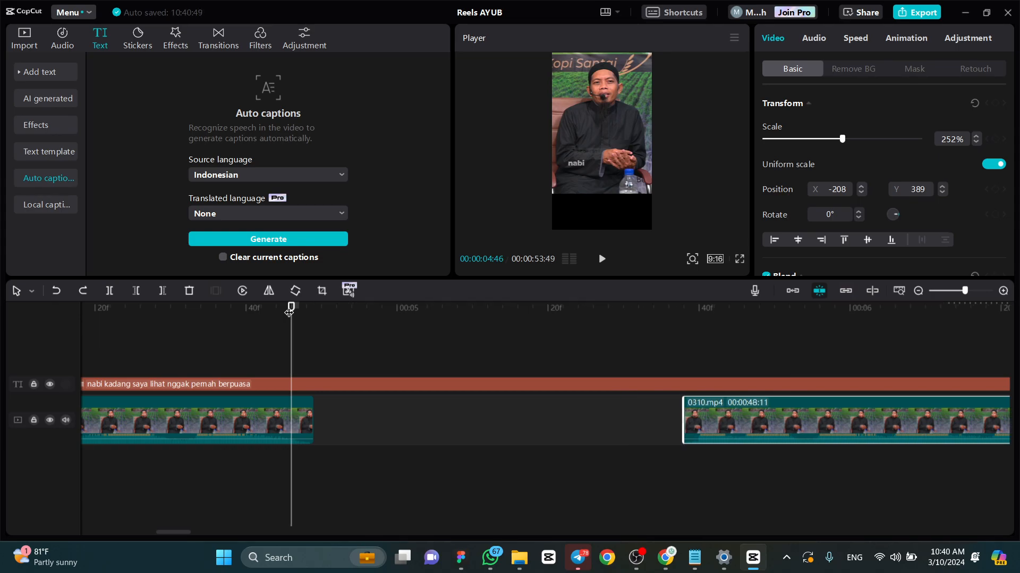
key(ctrl+z)
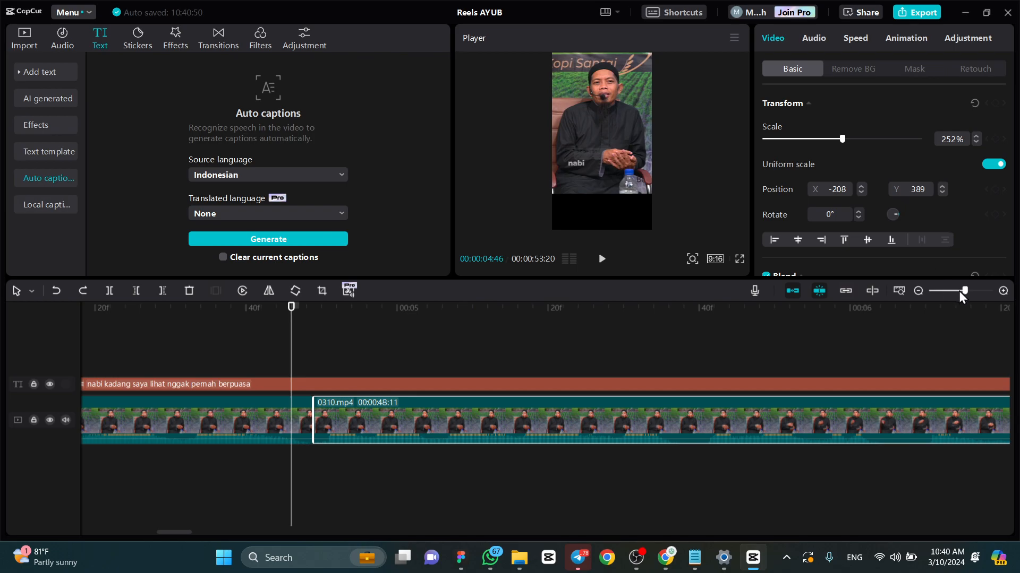
- View the frame at 00:00:01:48 and select the caption "tapi juga aisyah di"
drag(965, 291, 941, 294)
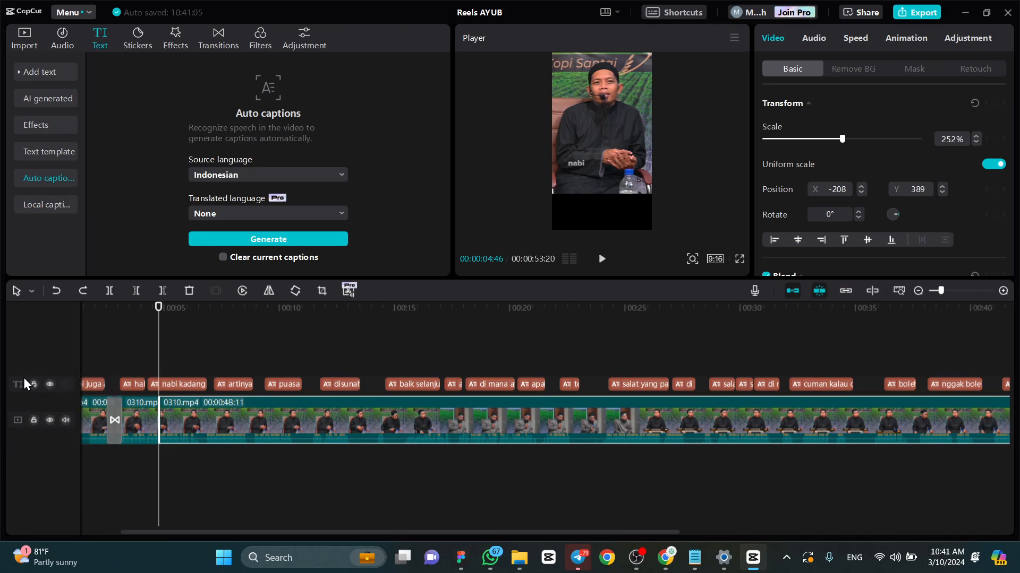
click(146, 310)
mouse_move(146, 310)
mouse_down()
mouse_move(114, 310)
mouse_move(155, 325)
mouse_up()
click(144, 384)
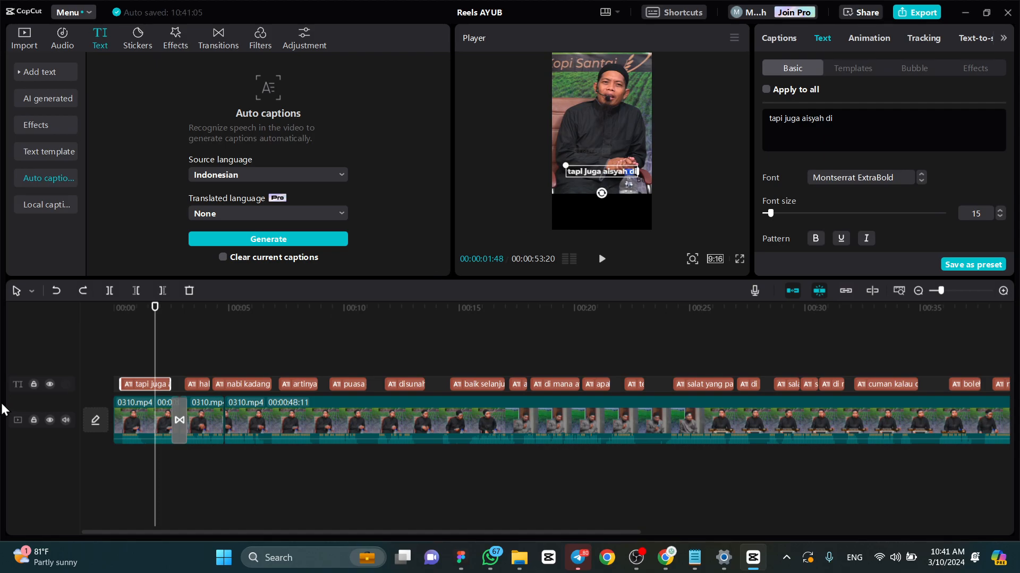
- Lock and hide the caption track, and return it to shown and unlocked
click(33, 385)
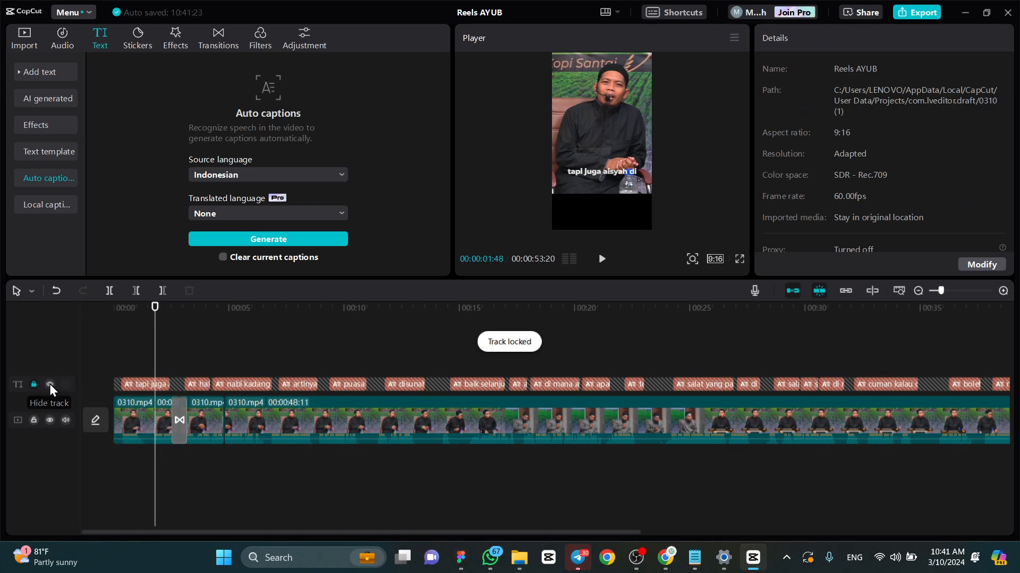
click(50, 386)
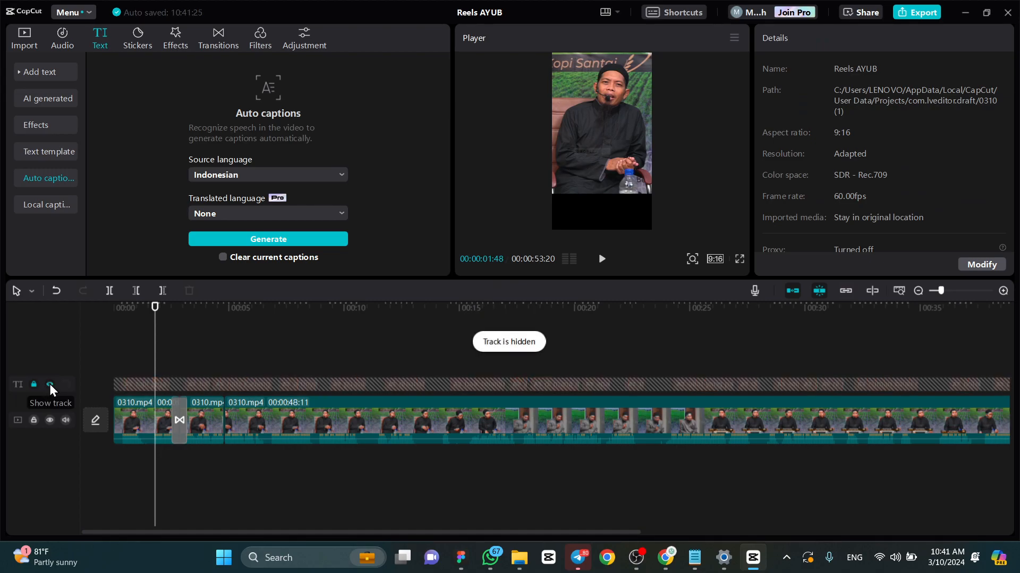
click(50, 385)
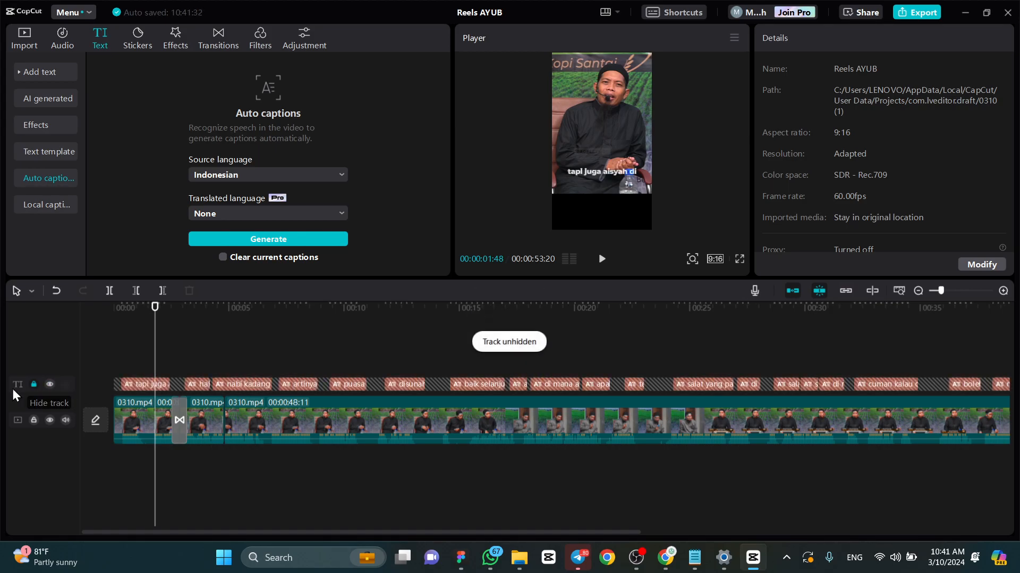
click(33, 385)
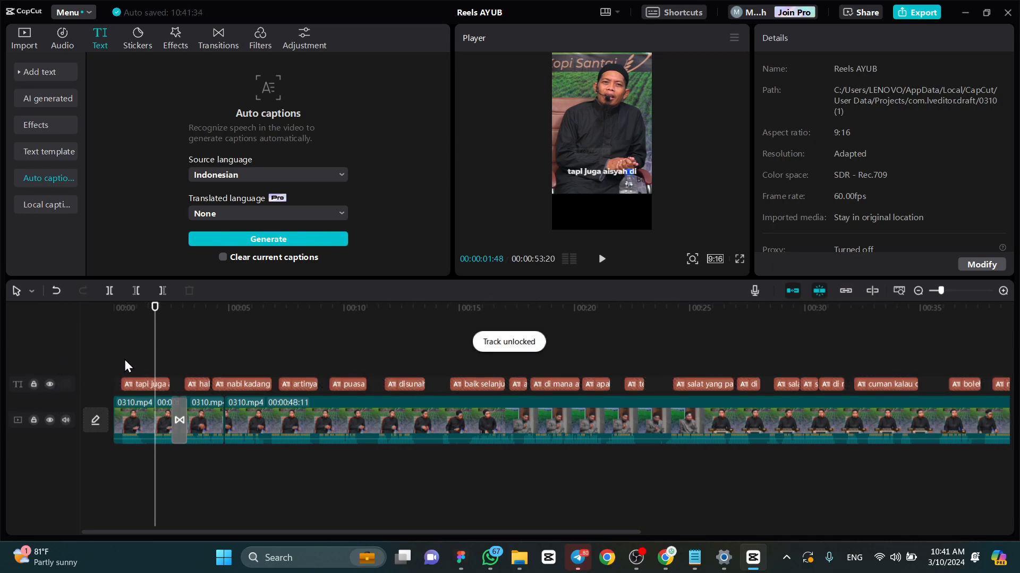
- Lock and hide the main 0310 video track, and return it to shown and unlocked
click(143, 434)
click(34, 421)
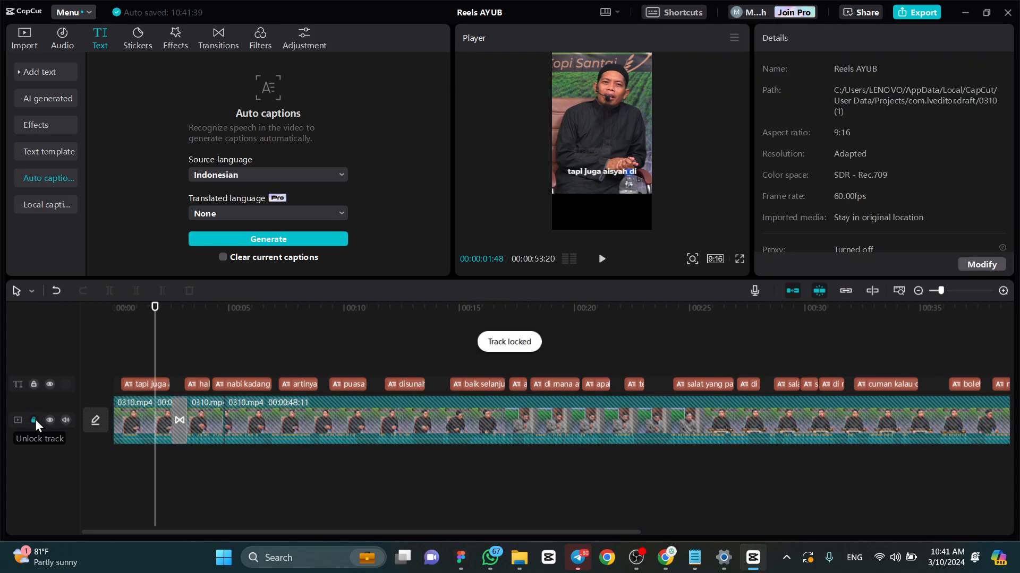
click(35, 421)
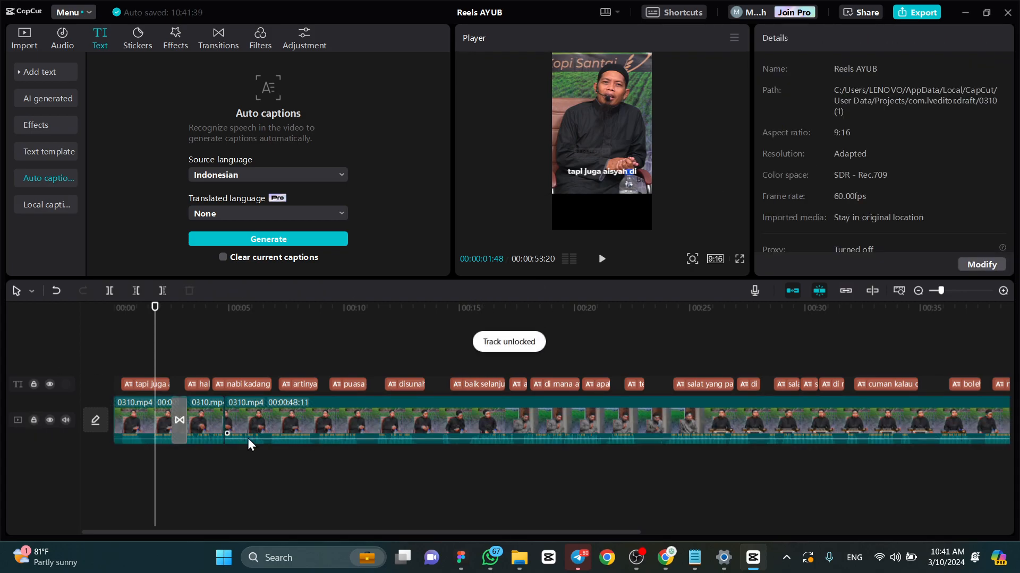
click(34, 421)
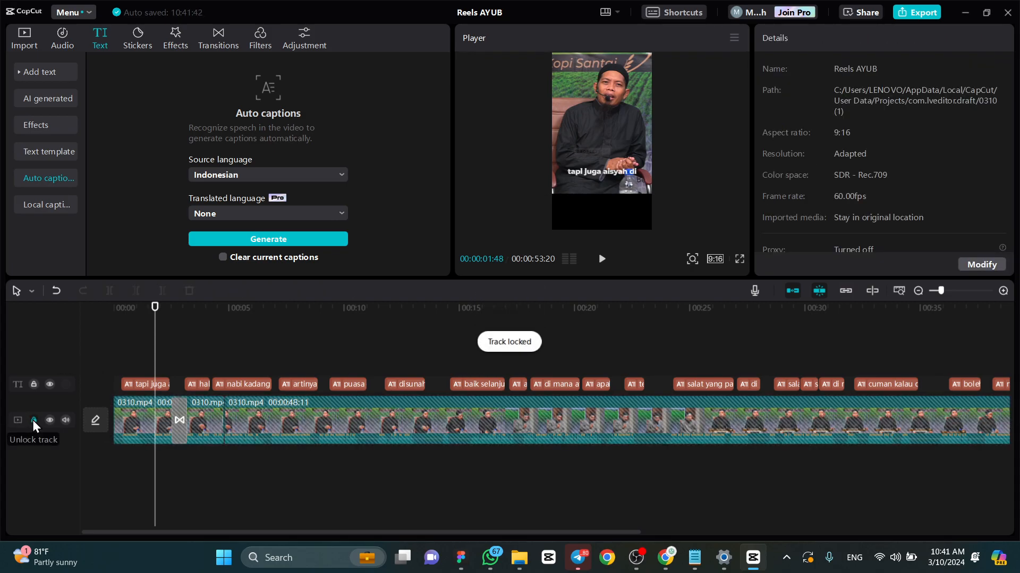
click(50, 420)
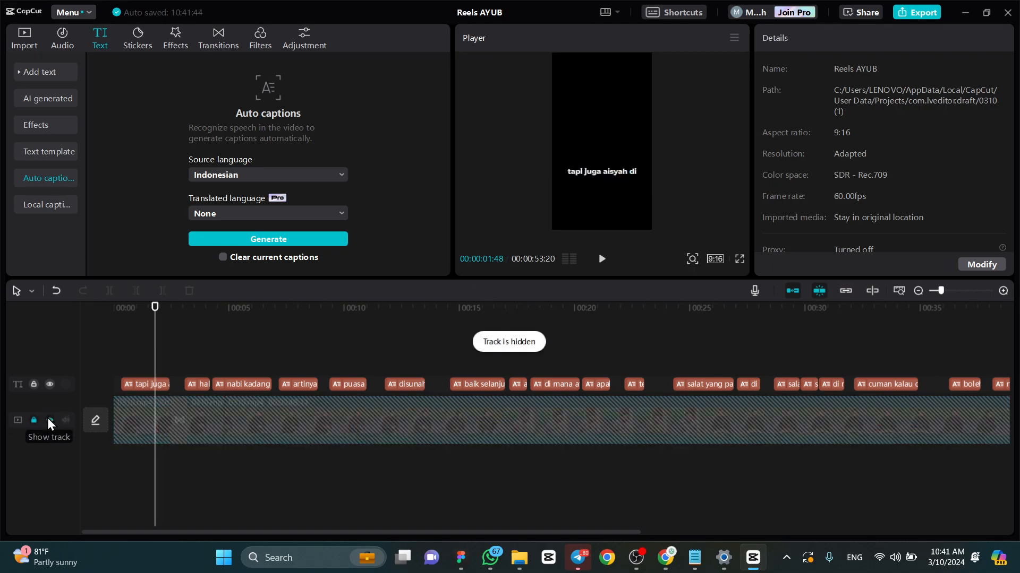
click(50, 420)
click(34, 420)
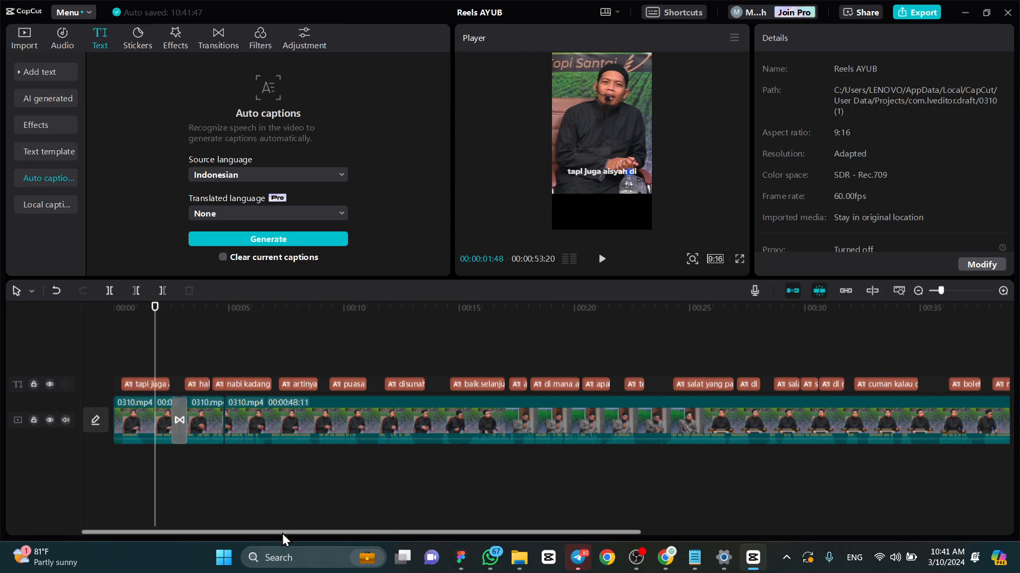
- Open the export settings, examine the Downloads destination folder without choosing a new one, and review the video options
drag(284, 533, 215, 526)
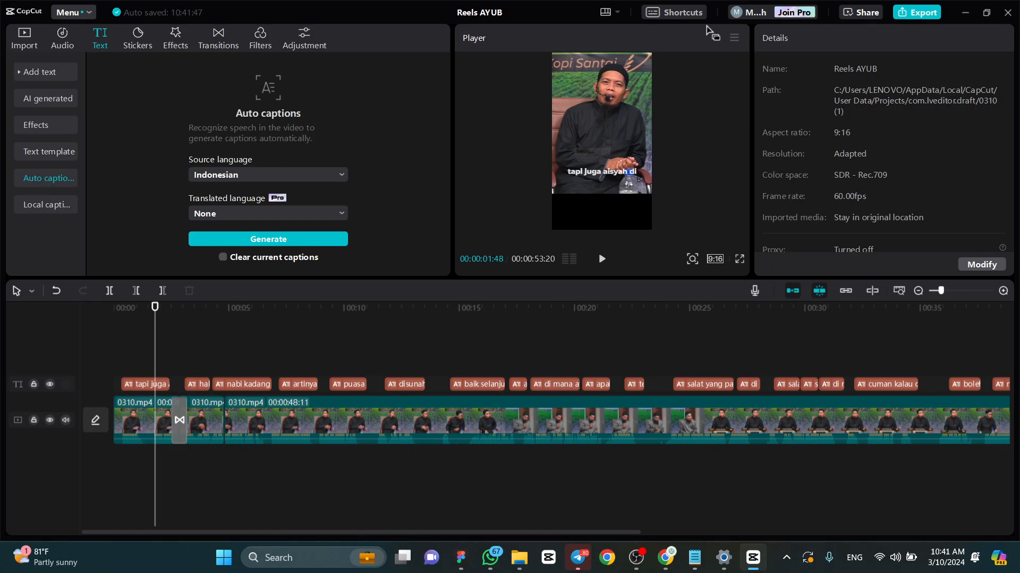
click(914, 20)
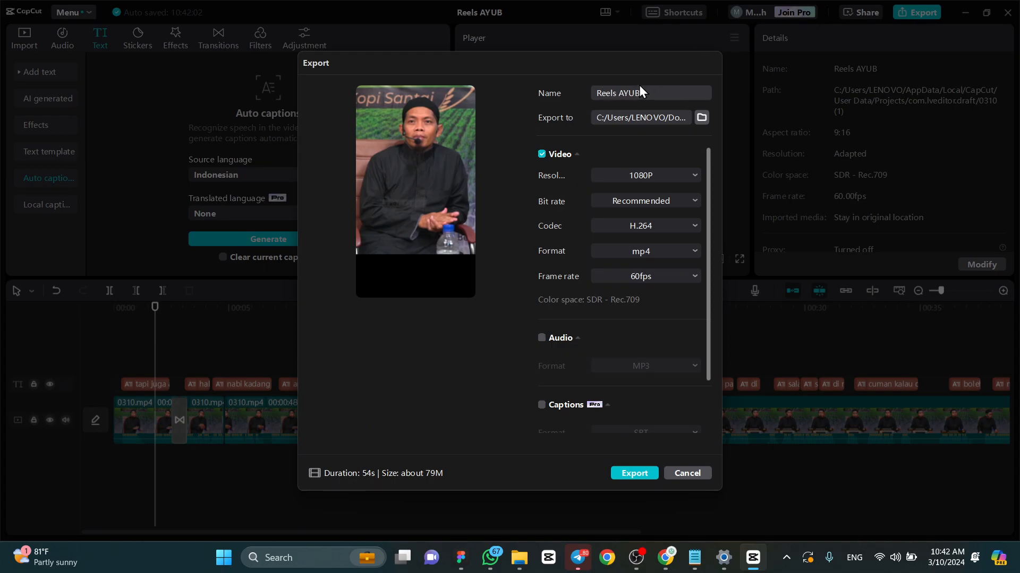
click(701, 117)
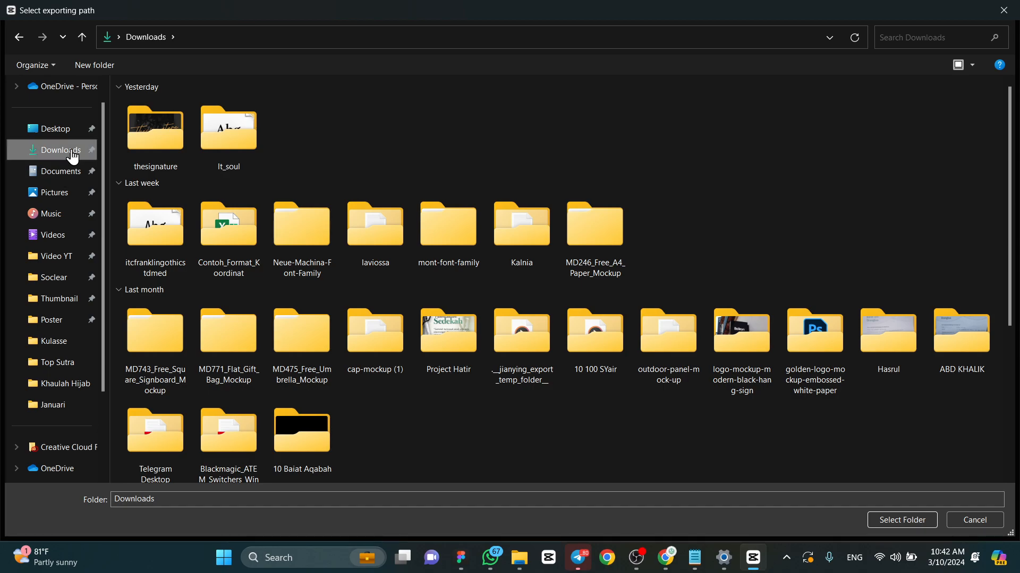
click(1004, 10)
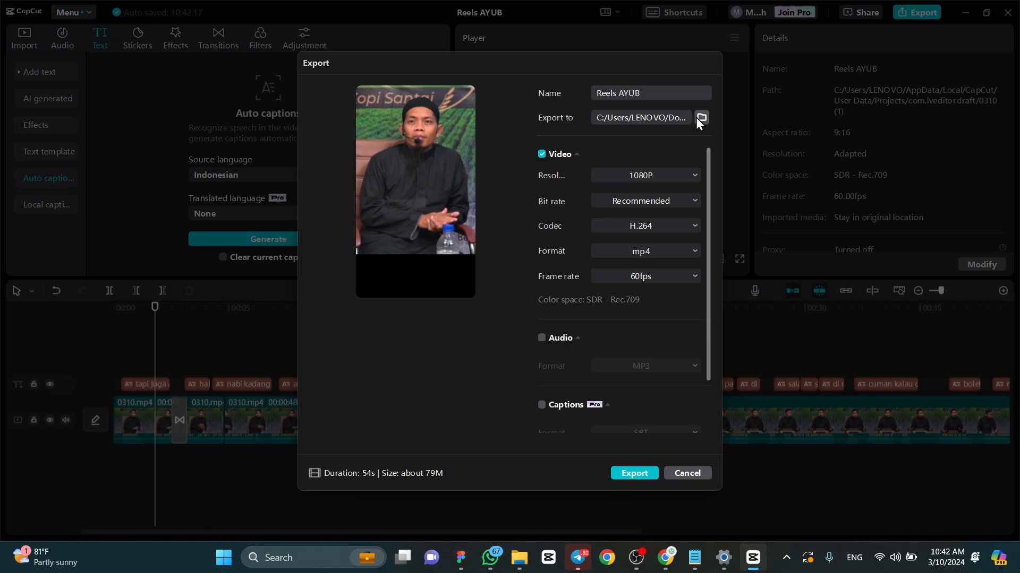
click(566, 163)
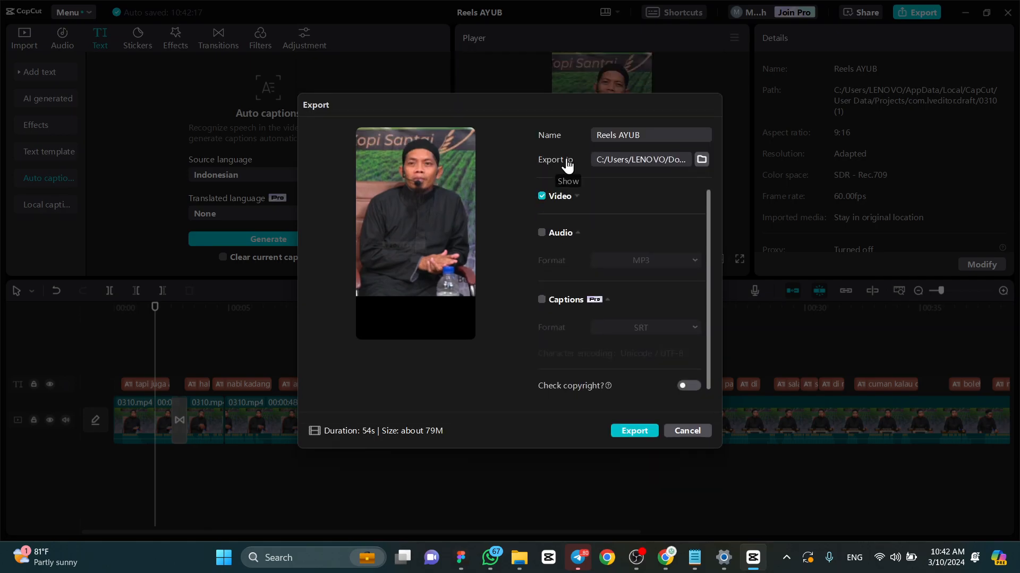
click(558, 198)
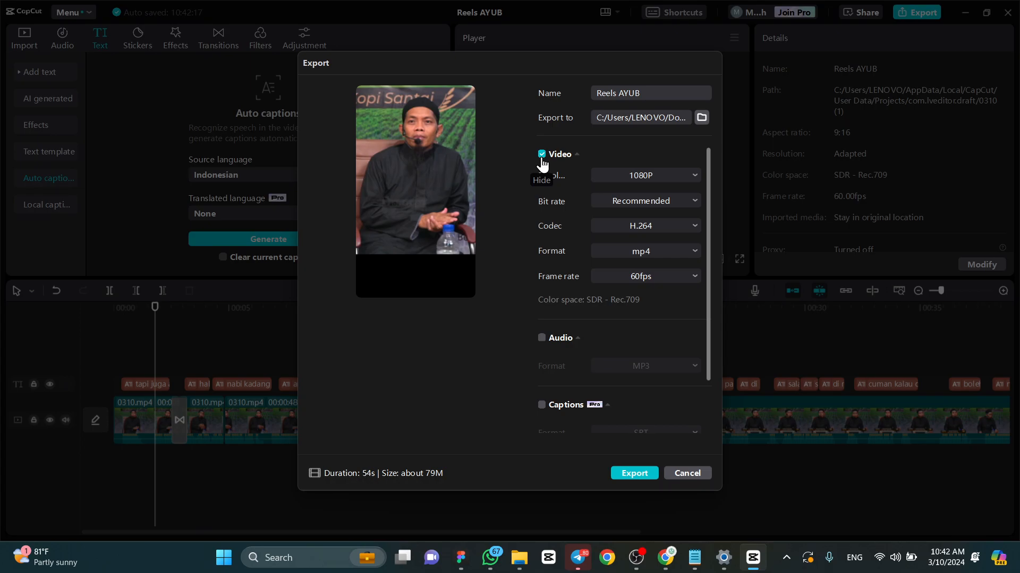
- Set the export to audio only in MP3 format, excluding the video
click(541, 155)
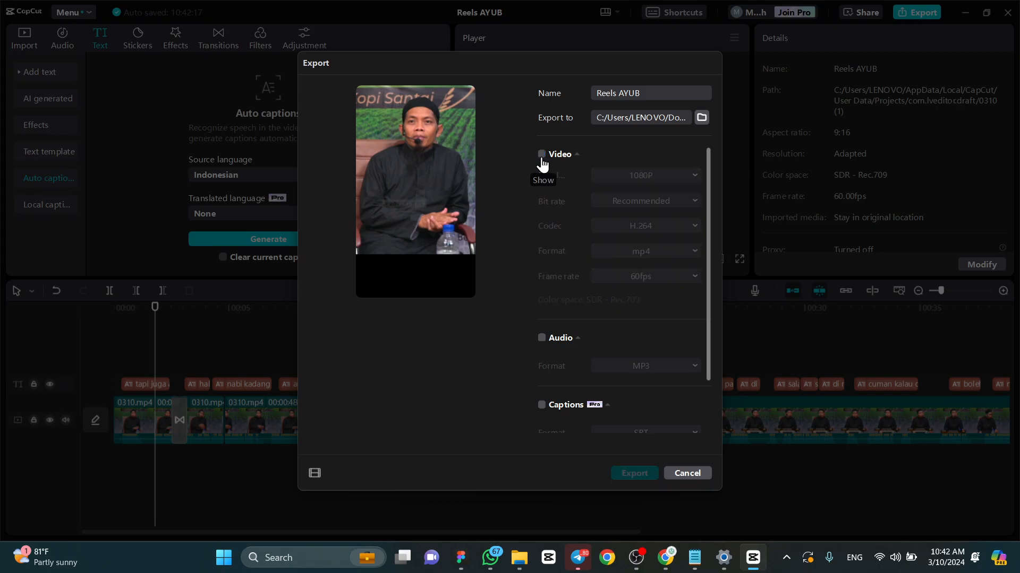
click(541, 338)
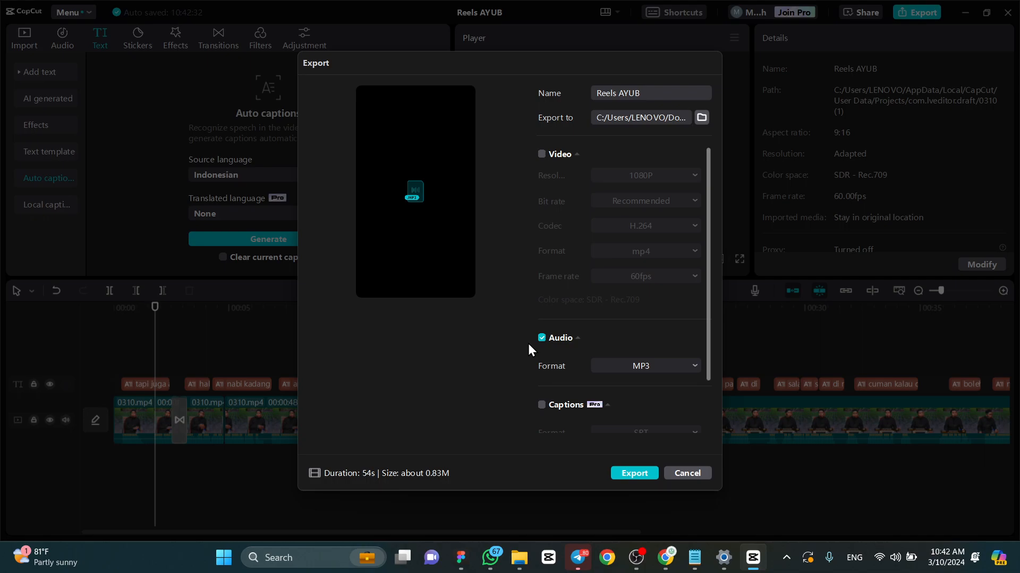
- Set the export to video only, excluding the audio, with 1080P resolution and the Recommended bit rate
click(541, 155)
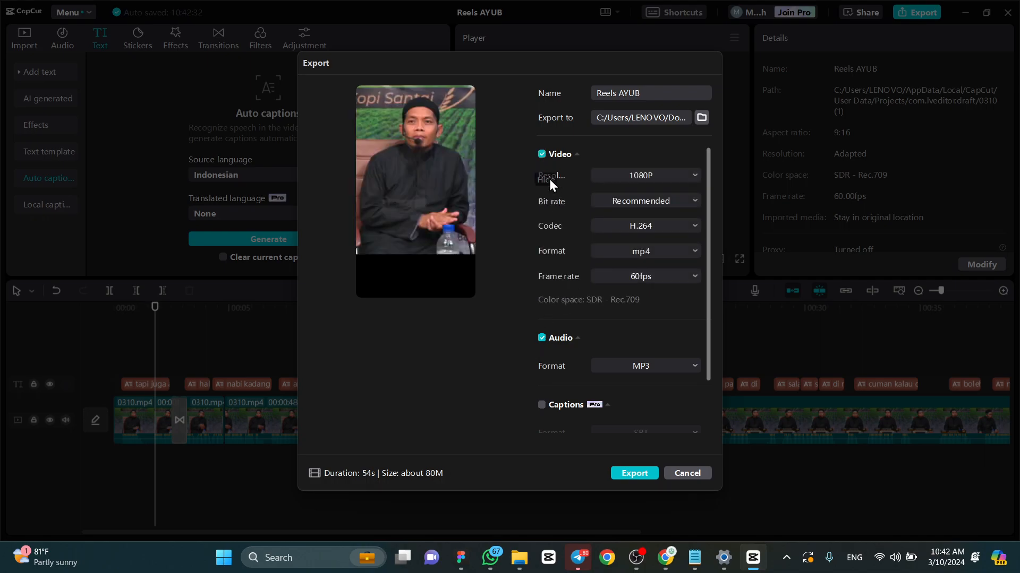
click(541, 337)
click(625, 177)
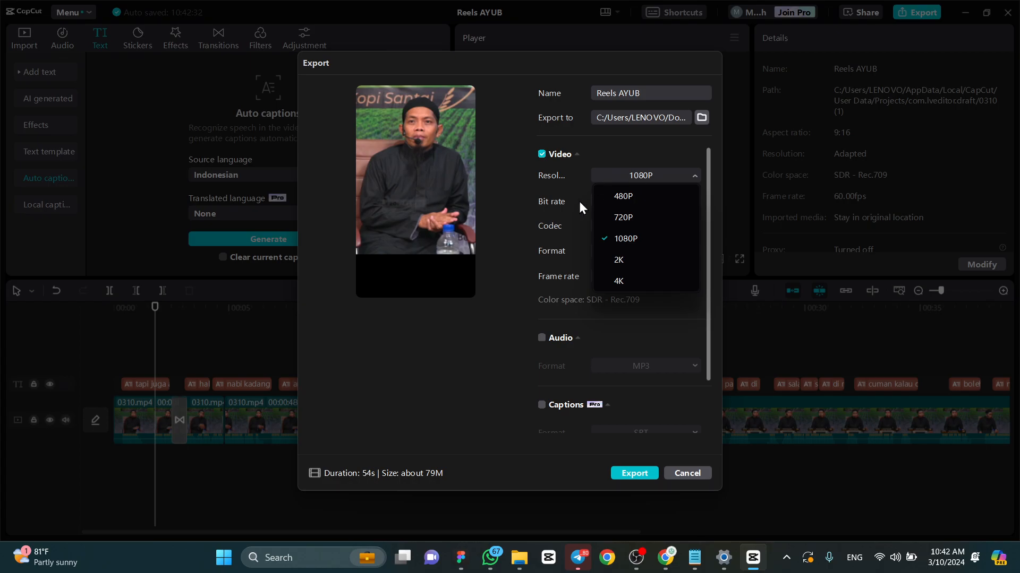
click(632, 243)
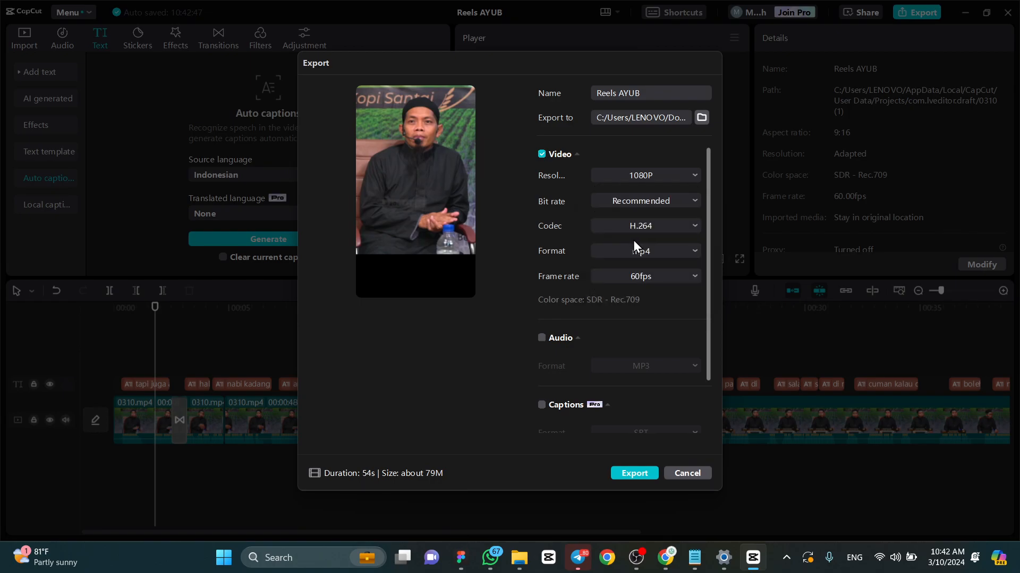
click(640, 204)
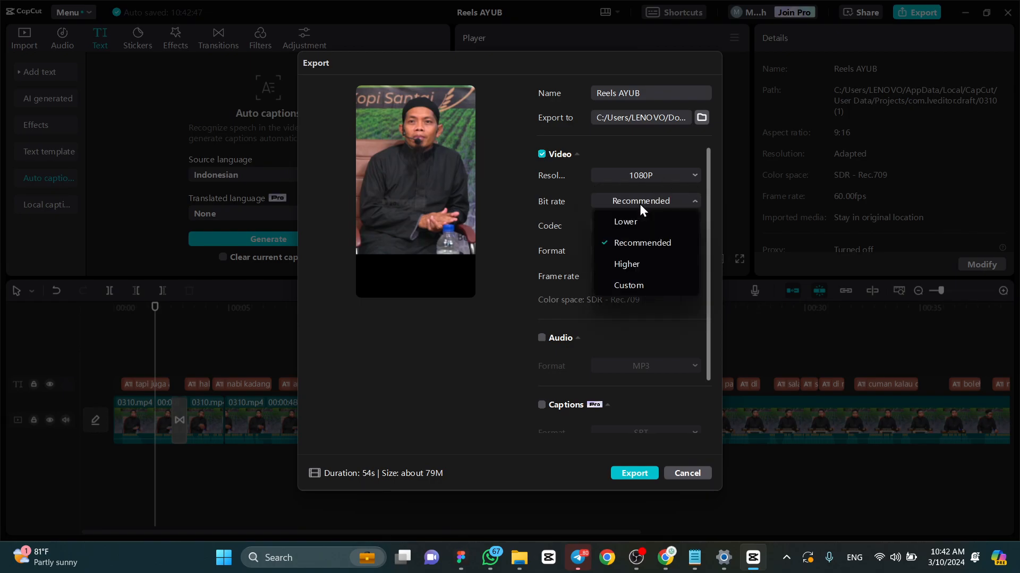
click(642, 242)
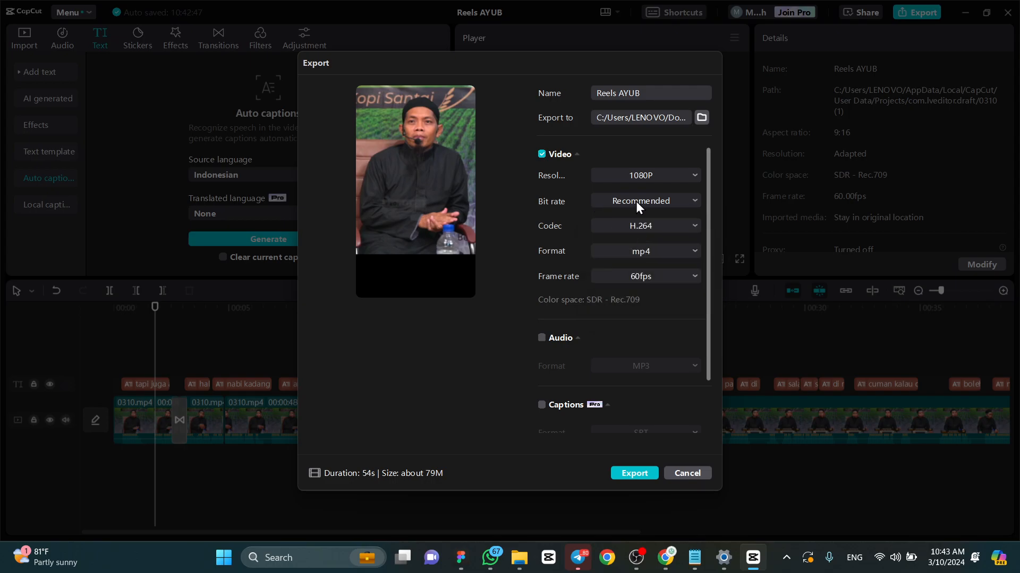
- Review the codec and format choices, keeping H.264 and mp4, and select a 60fps frame rate
click(638, 225)
click(644, 224)
click(652, 255)
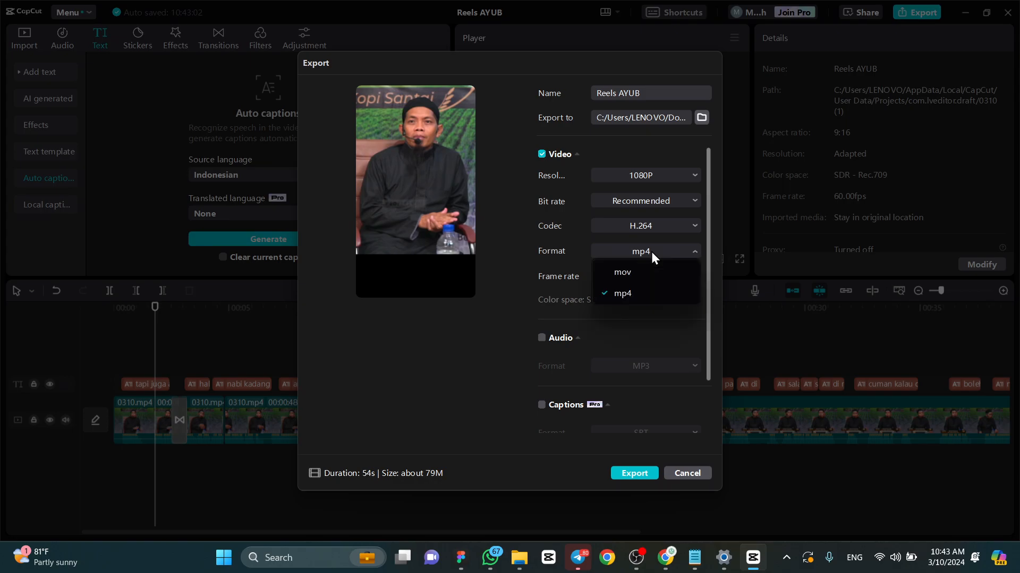
click(651, 252)
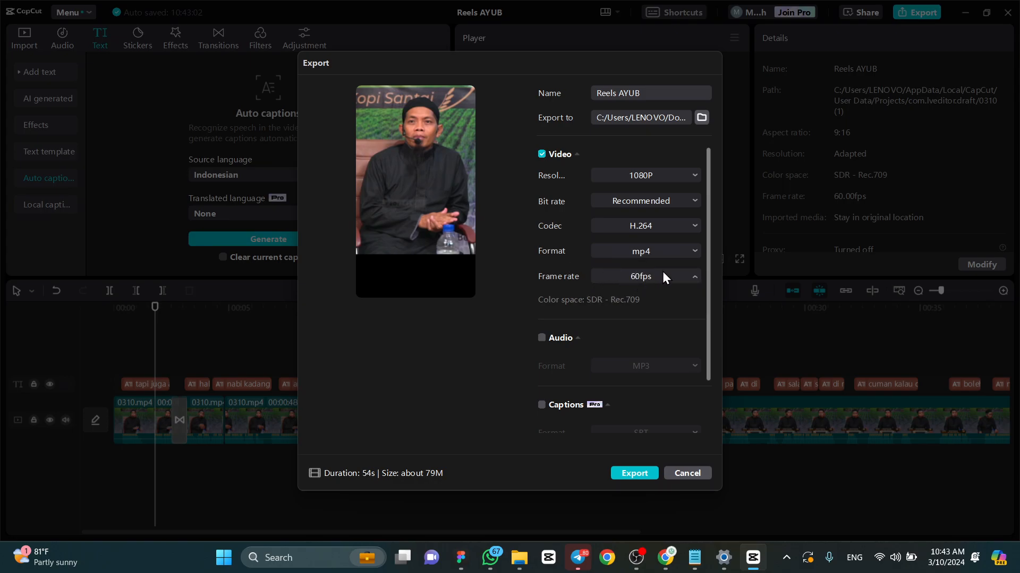
click(662, 273)
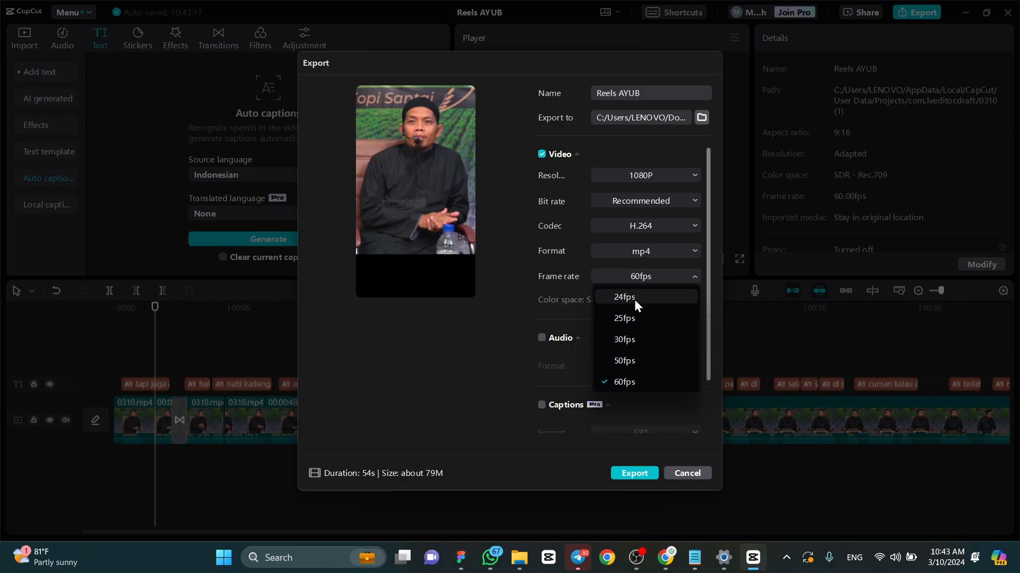
click(625, 382)
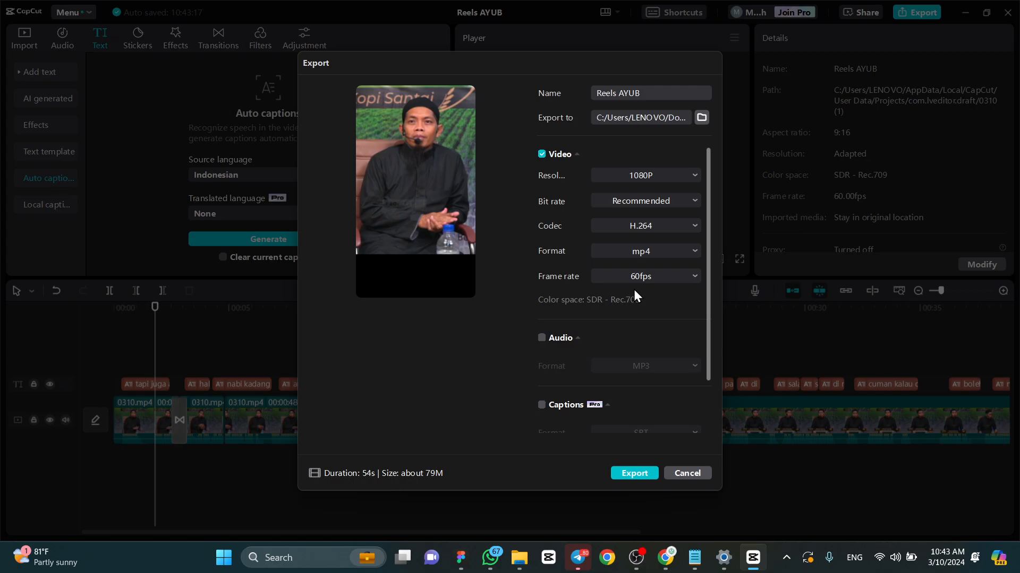
- Export the Reels AYUB video with the chosen settings and dismiss the sharing options without sharing it
scroll(660, 352, down, 2)
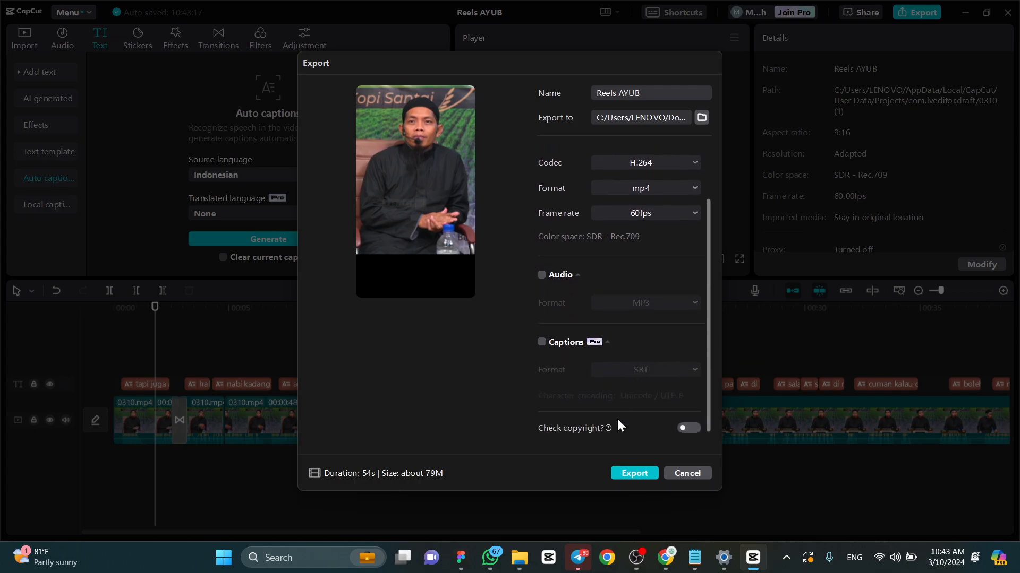
click(637, 474)
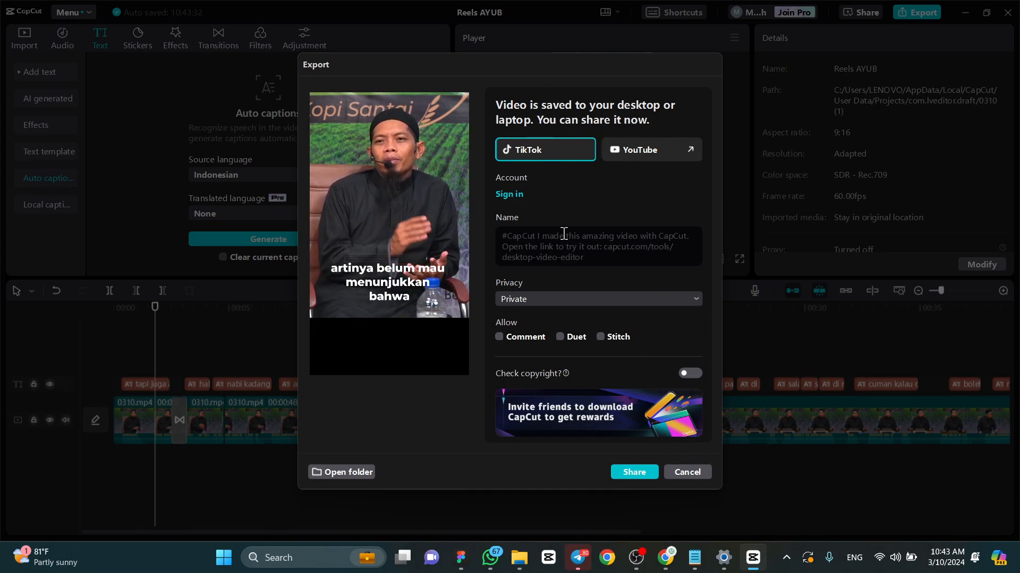
click(693, 472)
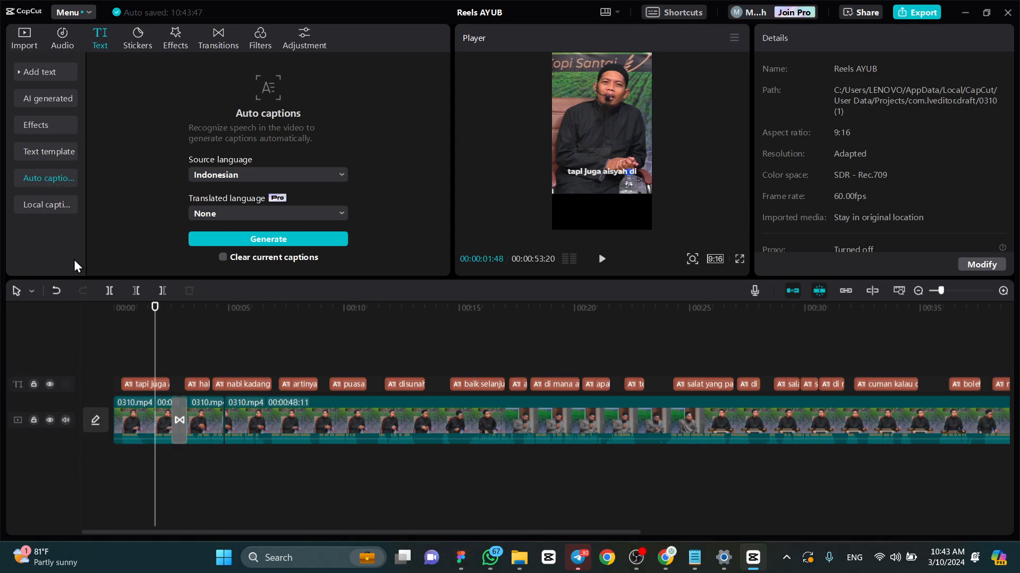
- Show the project's imported media, and switch to Telegram to view the Rumah Bahasa Arab channel before closing it
click(35, 48)
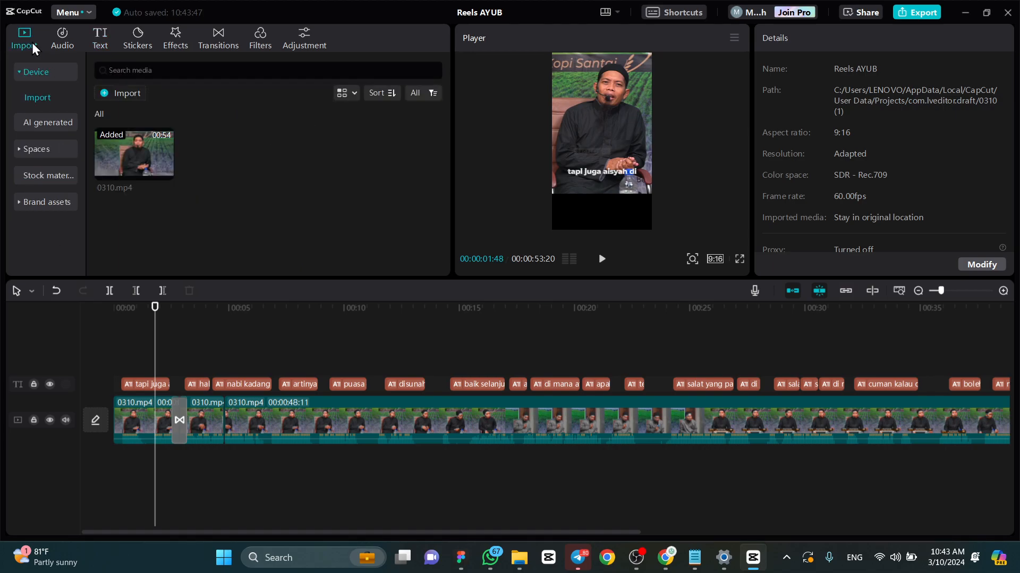
click(578, 556)
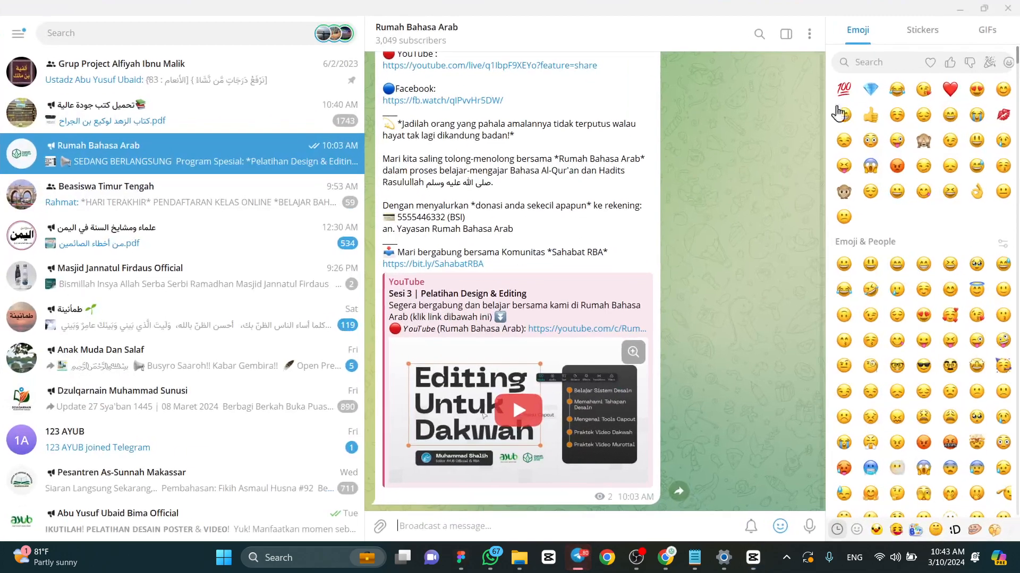
click(1014, 9)
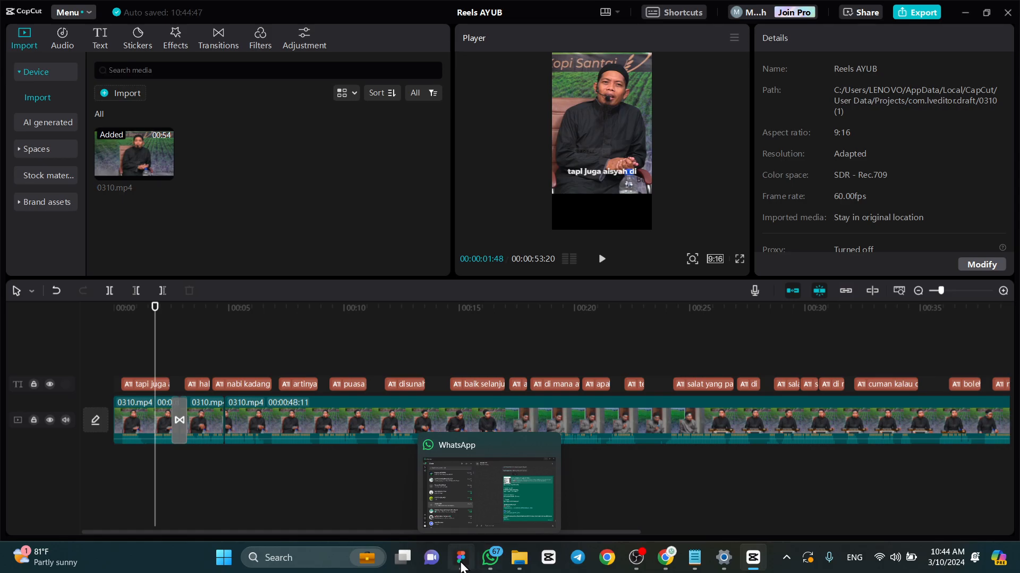
- Switch to the Figma presentation and advance to the "Membuat Video Dakwah" slide
click(461, 557)
key(Right)
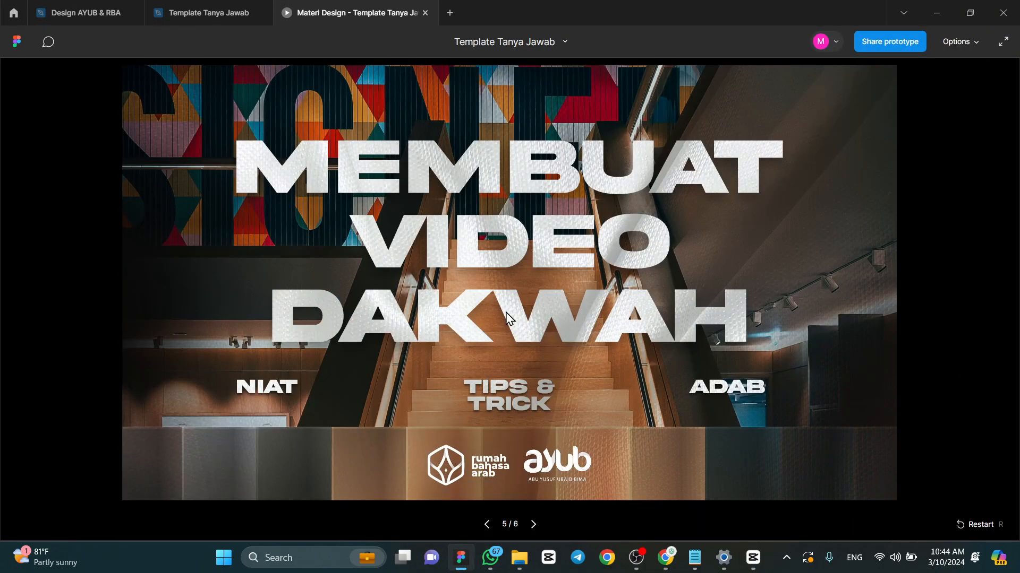
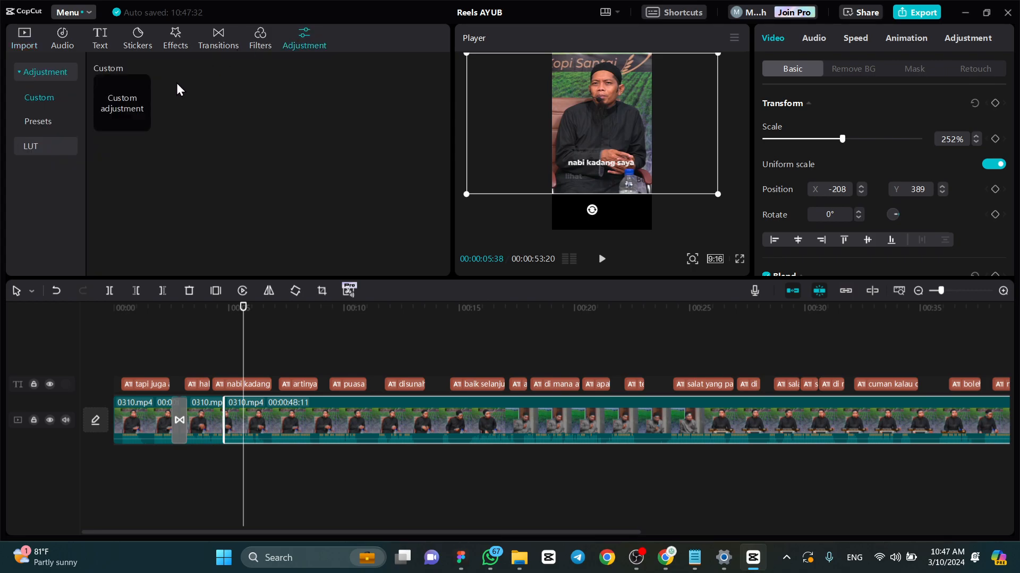
- Browse the available filters, and add a custom adjustment layer above the third 0310.mp4 clip
click(265, 37)
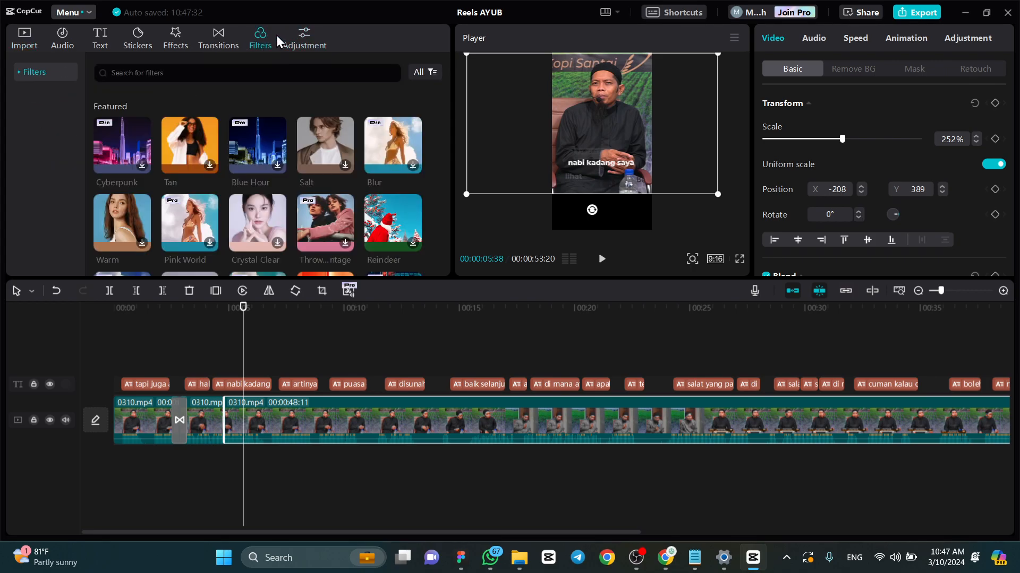
scroll(340, 135, down, 2)
scroll(308, 165, up, 2)
click(307, 40)
drag(122, 118, 225, 393)
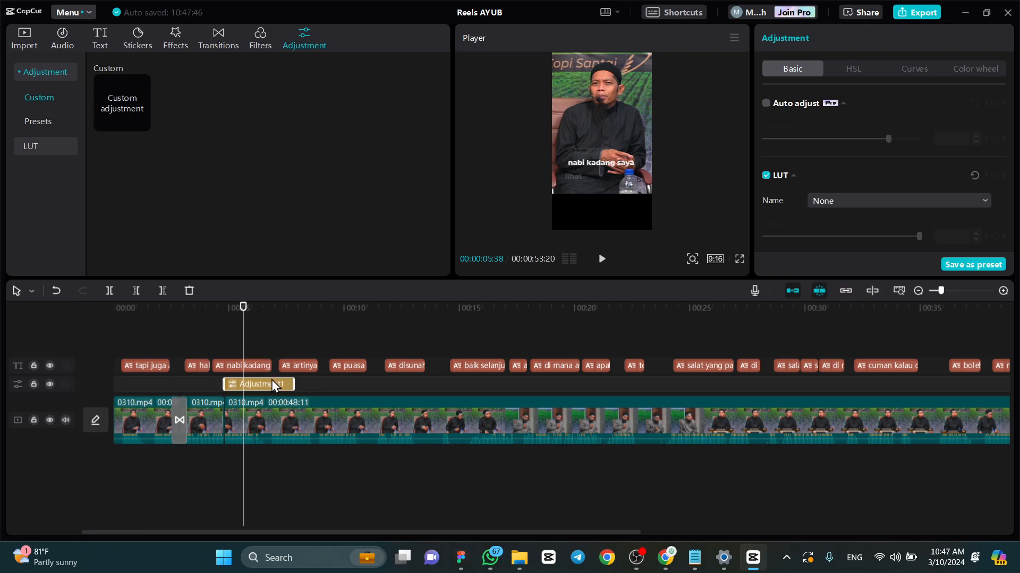
- Try out the temperature and saturation adjustments on the adjustment layer, returning both to 0
scroll(865, 153, down, 8)
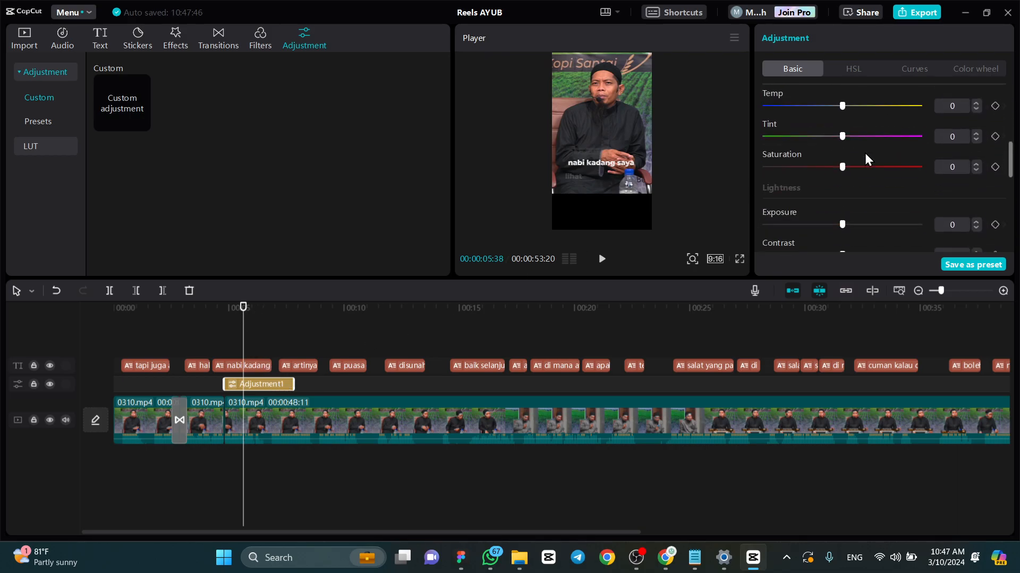
scroll(865, 153, up, 4)
scroll(864, 153, up, 2)
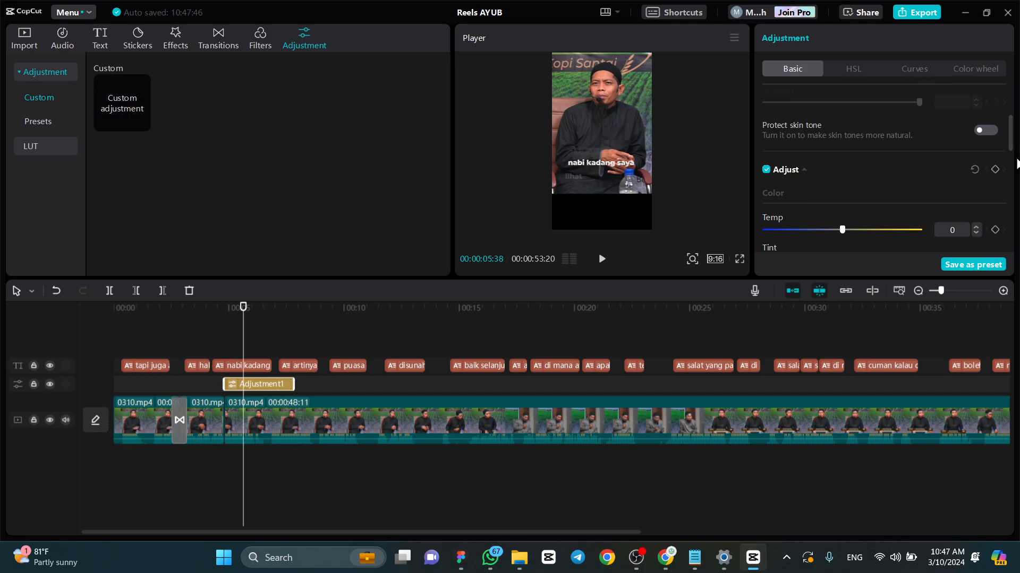
mouse_move(852, 225)
mouse_down()
mouse_move(872, 232)
mouse_move(838, 235)
mouse_up()
scroll(881, 189, down, 3)
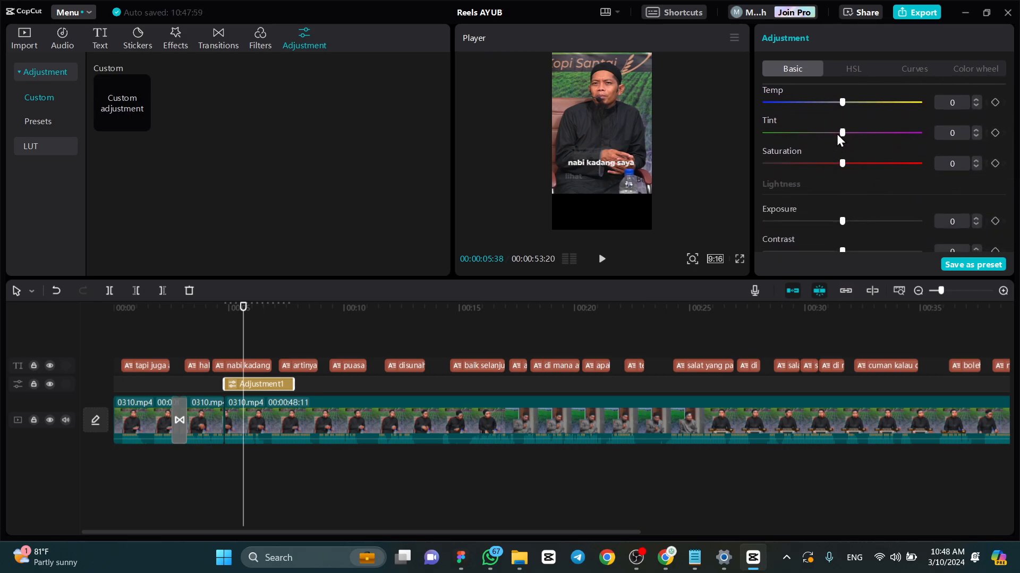
mouse_move(847, 162)
mouse_down()
mouse_move(880, 163)
mouse_move(842, 164)
mouse_up()
scroll(861, 122, down, 3)
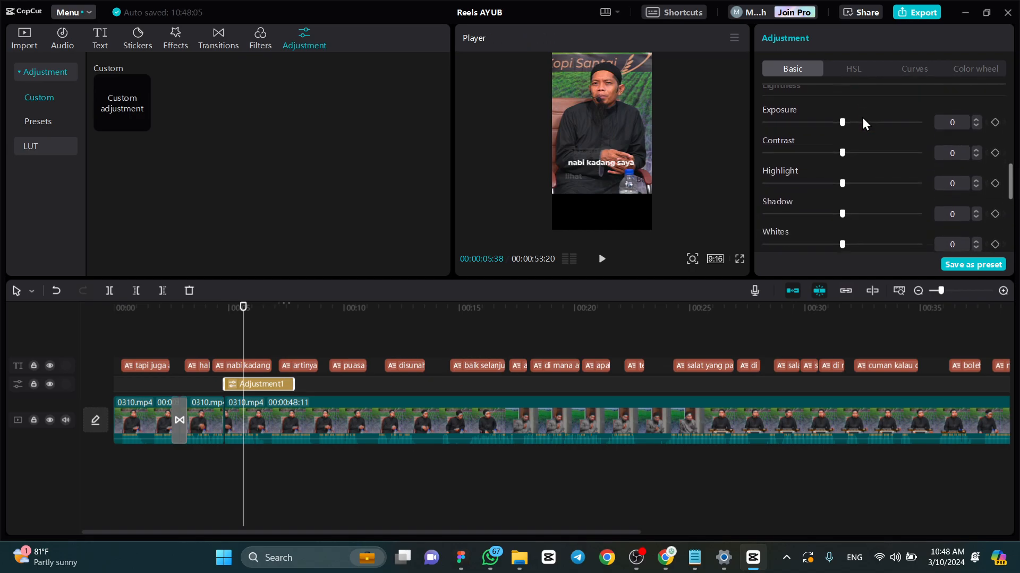
- Set the adjustment layer's exposure to 8, contrast to 5 and highlight to 16
scroll(866, 117, up, 2)
scroll(866, 123, up, 1)
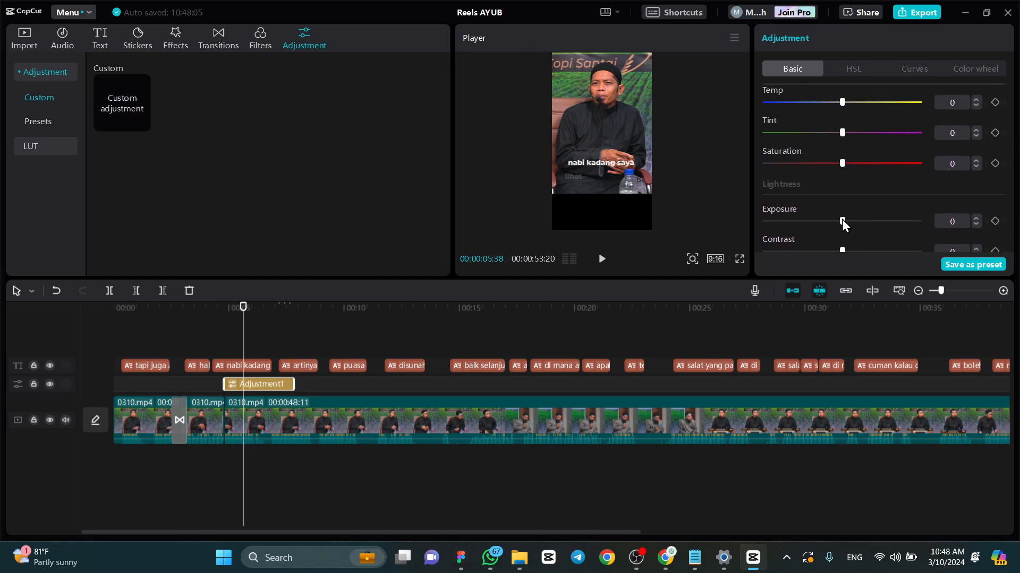
mouse_move(847, 219)
mouse_down()
mouse_move(857, 222)
mouse_move(848, 221)
mouse_up()
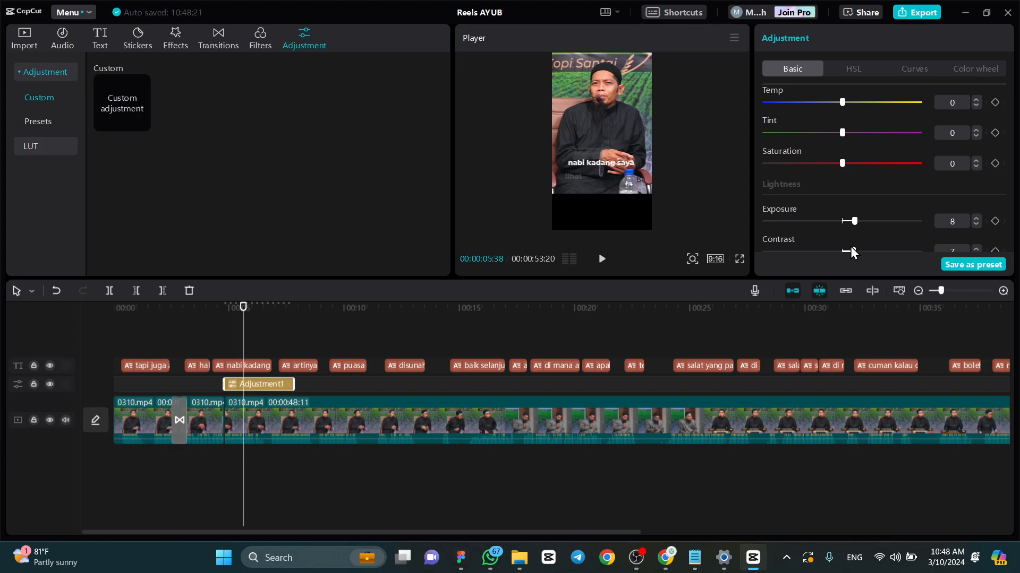
scroll(863, 222, down, 5)
scroll(872, 196, up, 2)
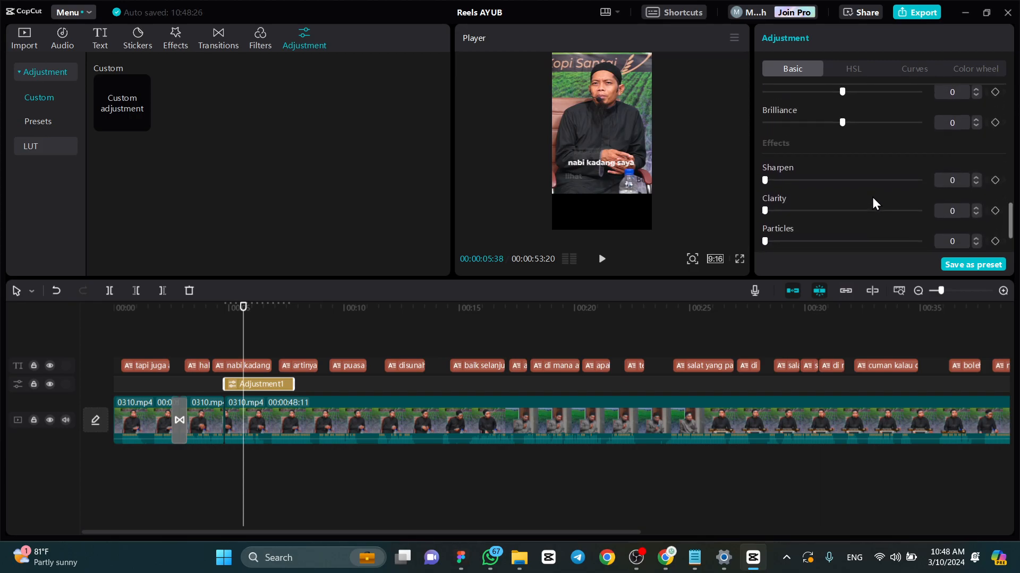
scroll(872, 197, up, 4)
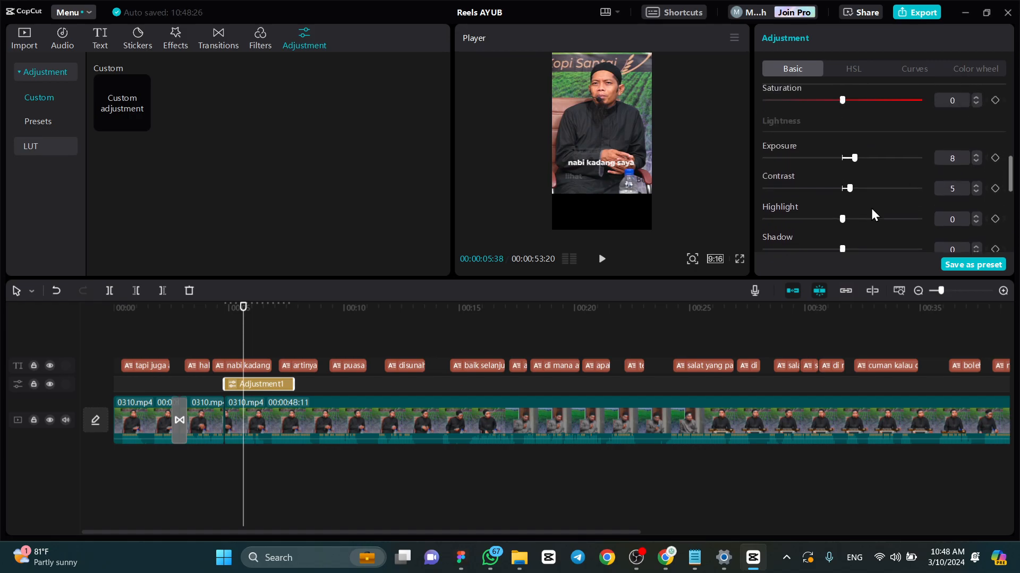
drag(842, 229, 863, 233)
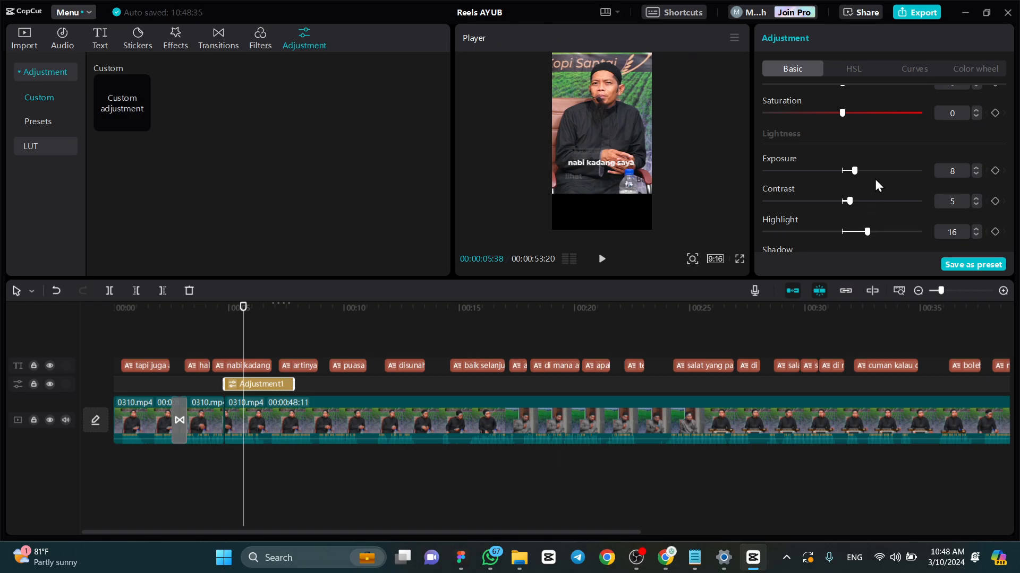
- Try out the shadow and blacks adjustments on the adjustment layer
scroll(875, 180, down, 3)
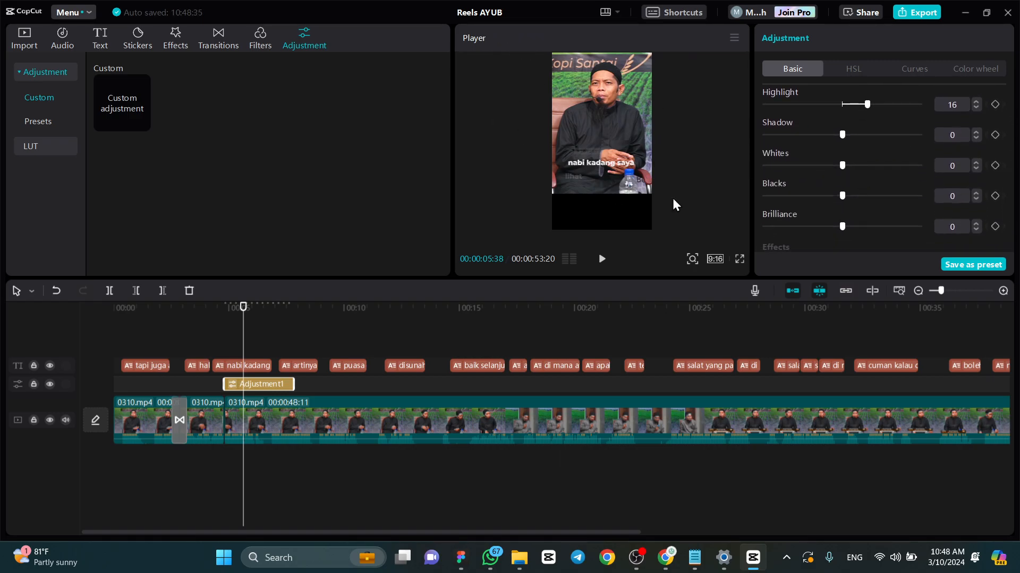
mouse_move(840, 135)
mouse_down()
mouse_move(862, 136)
mouse_move(804, 136)
mouse_move(838, 141)
mouse_up()
drag(842, 193, 841, 163)
- Extend the adjustment layer over the rest of the third clip and move the playhead to the layer's start
mouse_move(119, 106)
drag(123, 110, 222, 266)
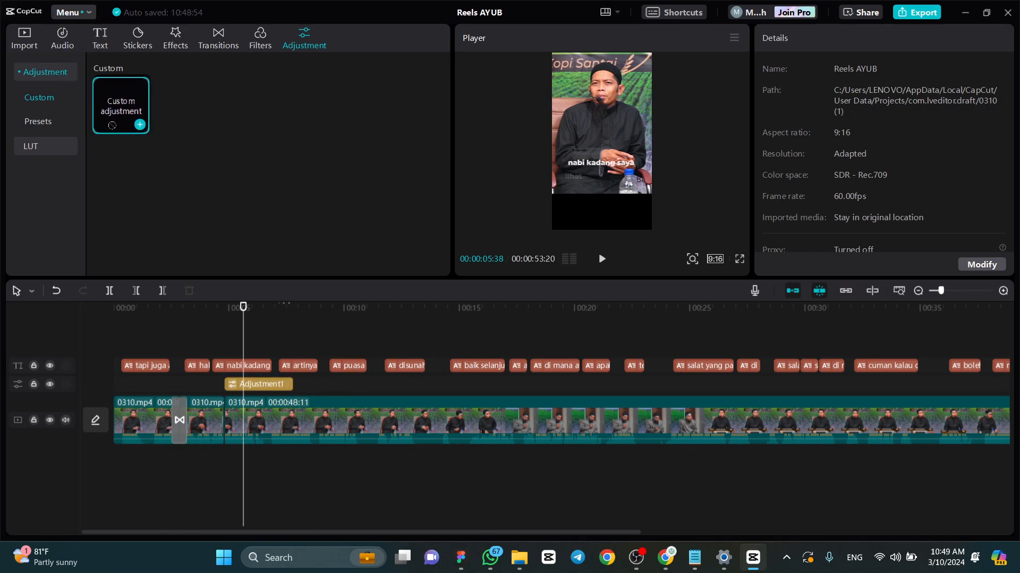
click(266, 386)
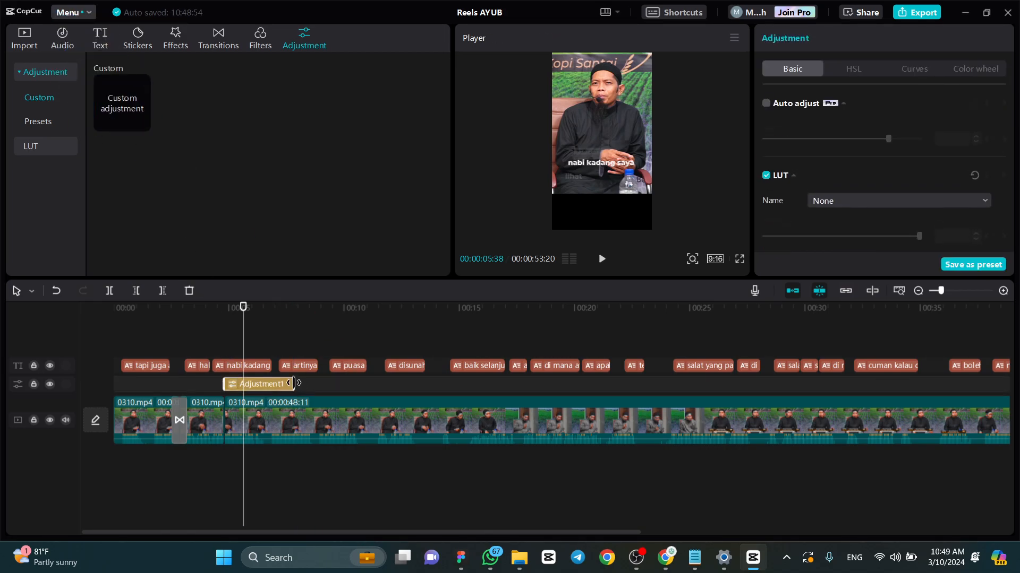
drag(288, 387, 579, 365)
drag(576, 306, 221, 341)
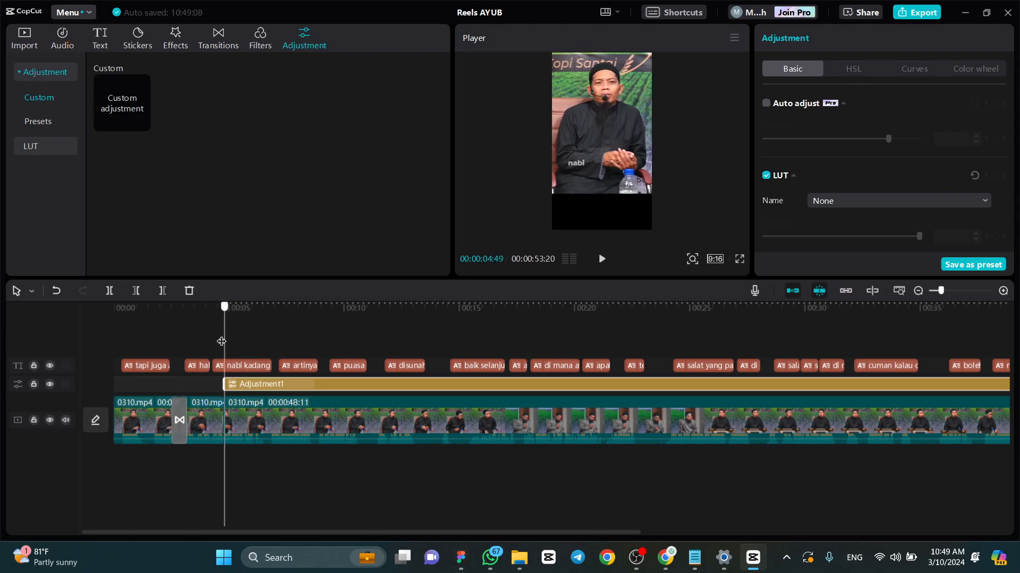
- Switch to Chrome to check the Facebook live broadcast dashboard, and return to CapCut
click(659, 559)
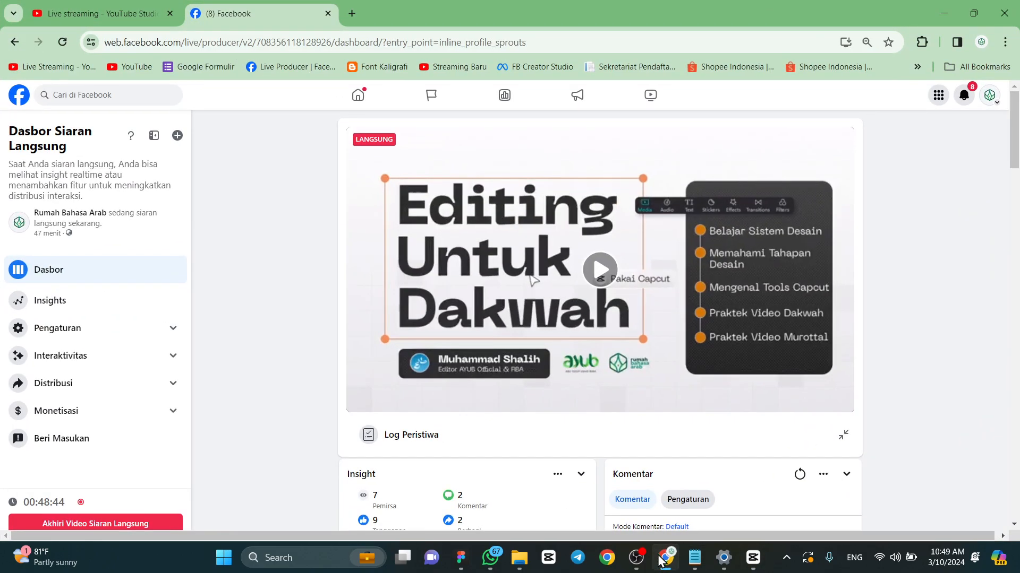
scroll(897, 359, down, 5)
scroll(897, 358, up, 5)
click(753, 557)
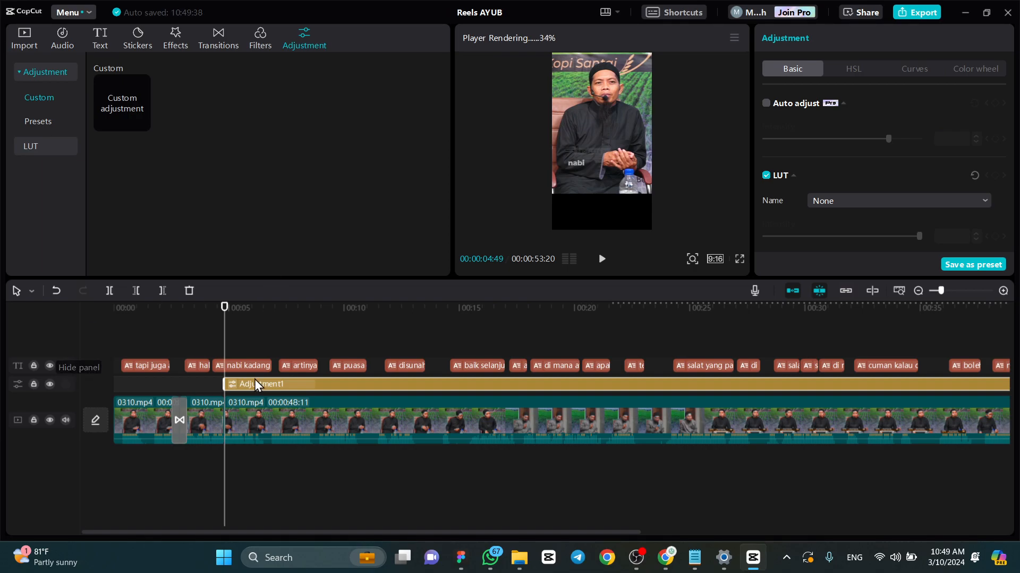
- Close the current project and open the older Reels AYUB project, skipping the relinking of its missing media
click(1009, 12)
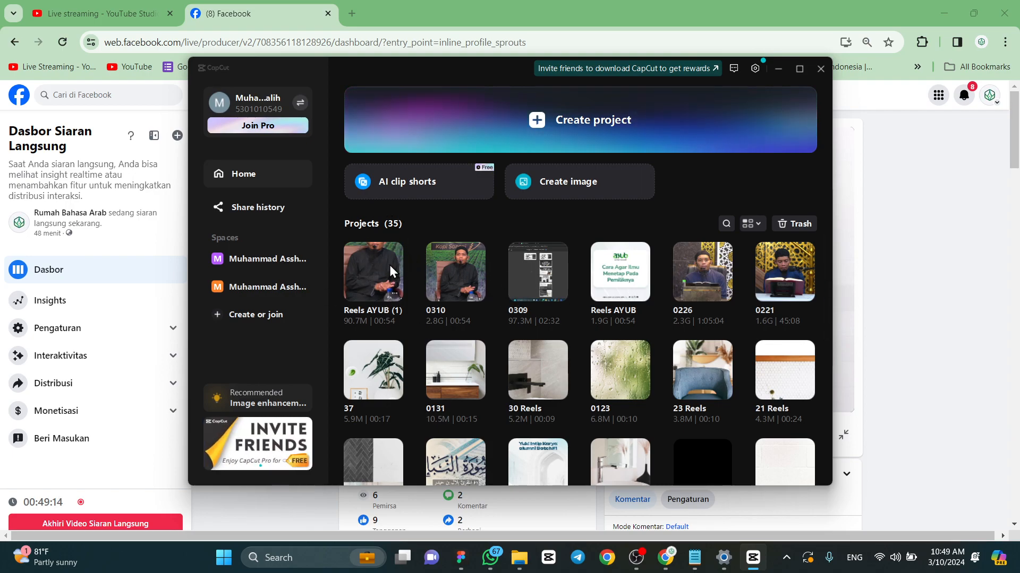
click(607, 270)
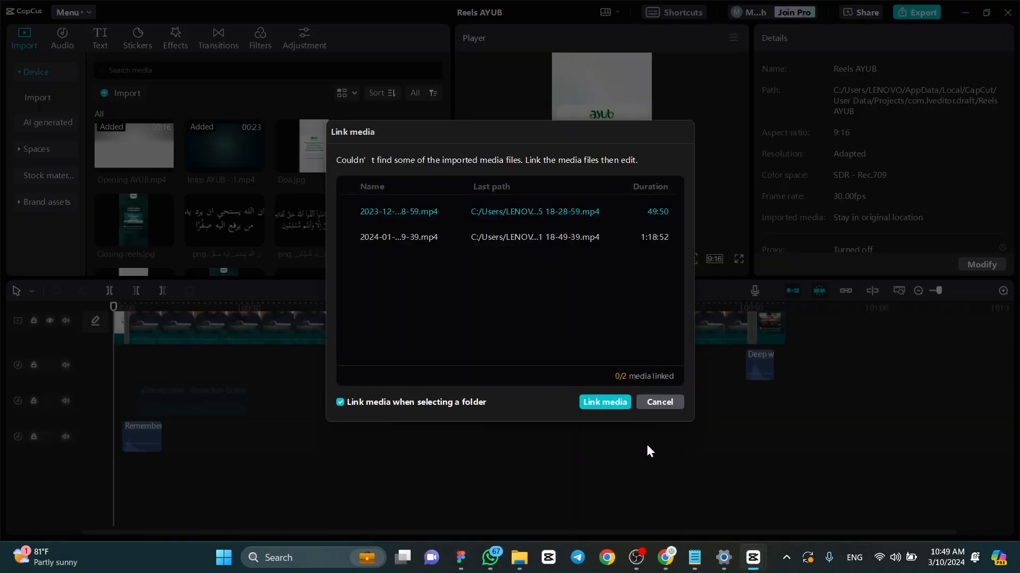
click(647, 402)
drag(593, 304, 116, 365)
scroll(295, 412, up, 3)
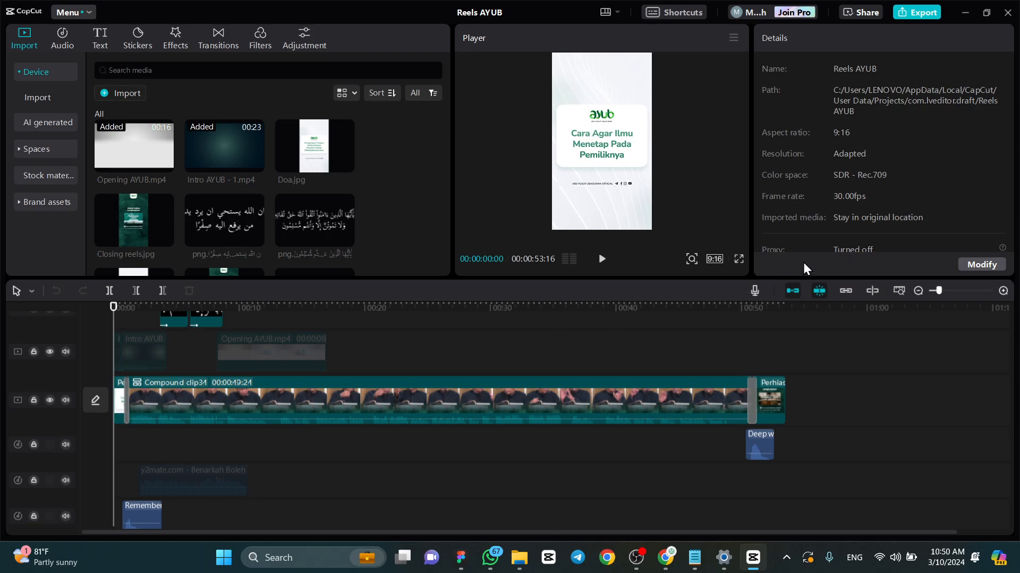
- Play the finished reel full screen from the start, dismiss the desktop notification, and continue the preview in the normal player
click(742, 258)
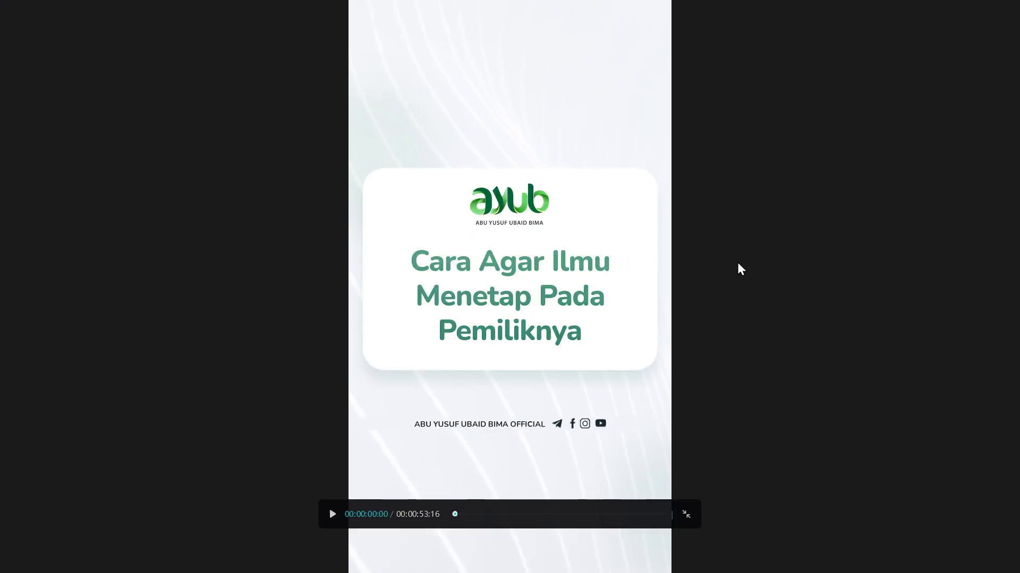
key(space)
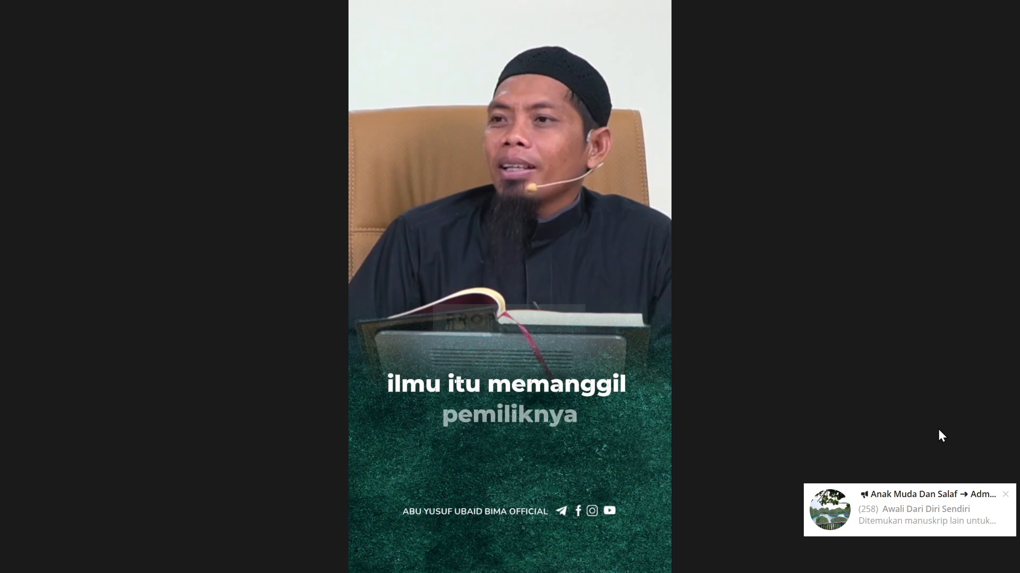
click(1005, 494)
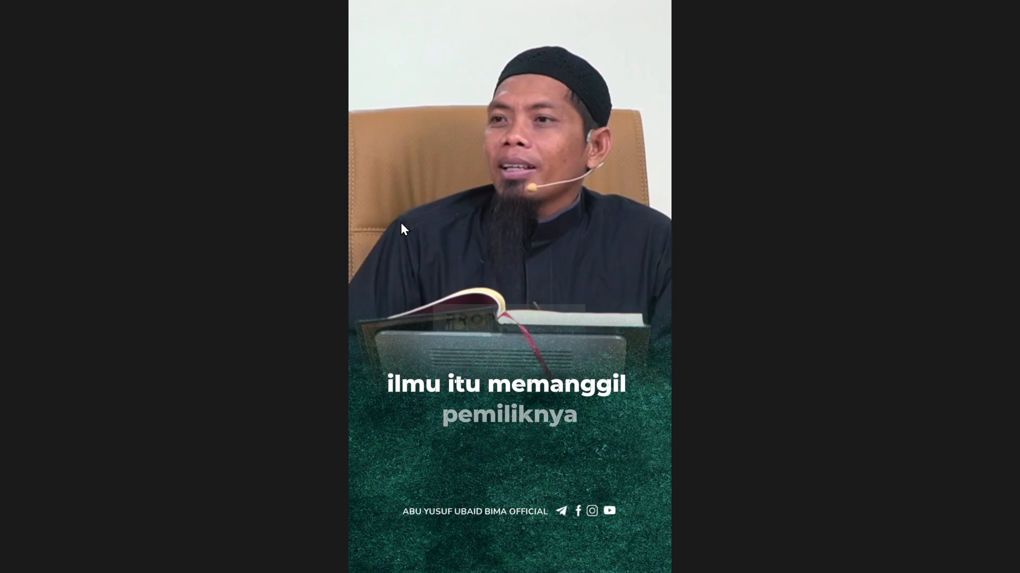
key(Escape)
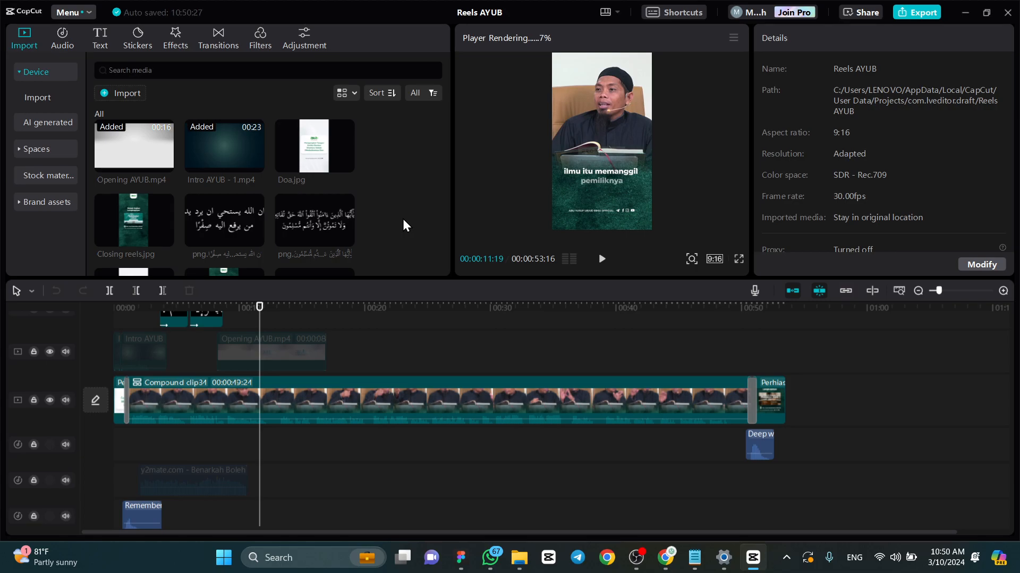
key(space)
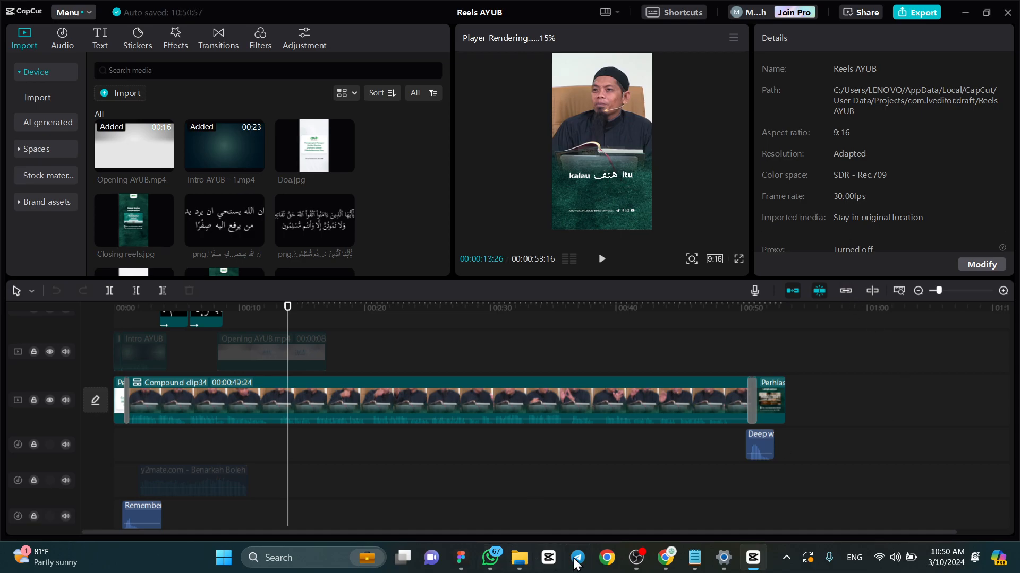
- Switch to the Figma presentation and advance to the "Apa Saja Yang Harus Disiapkan?" slide
click(462, 558)
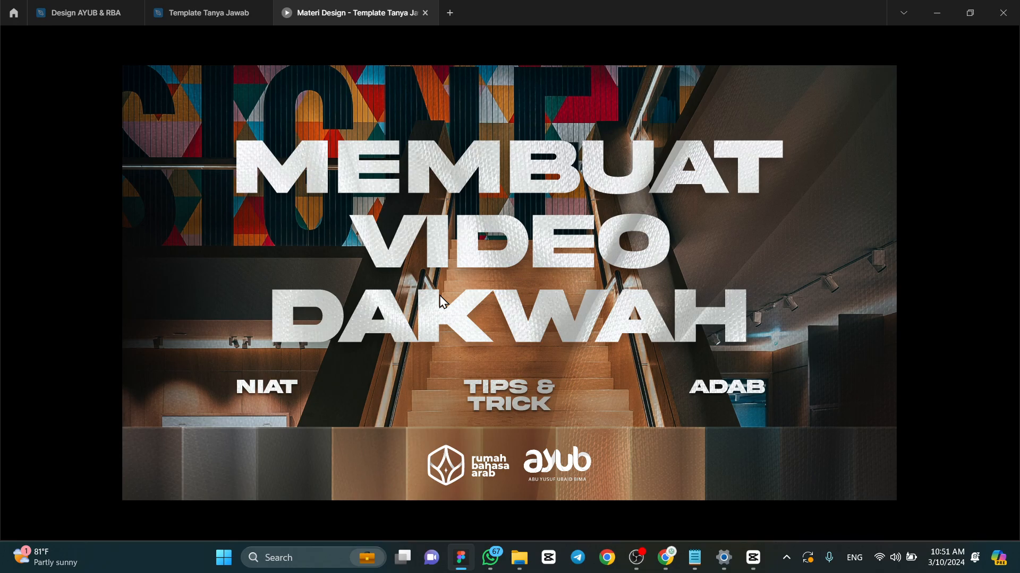
key(Right)
key(Right)
key(Right)
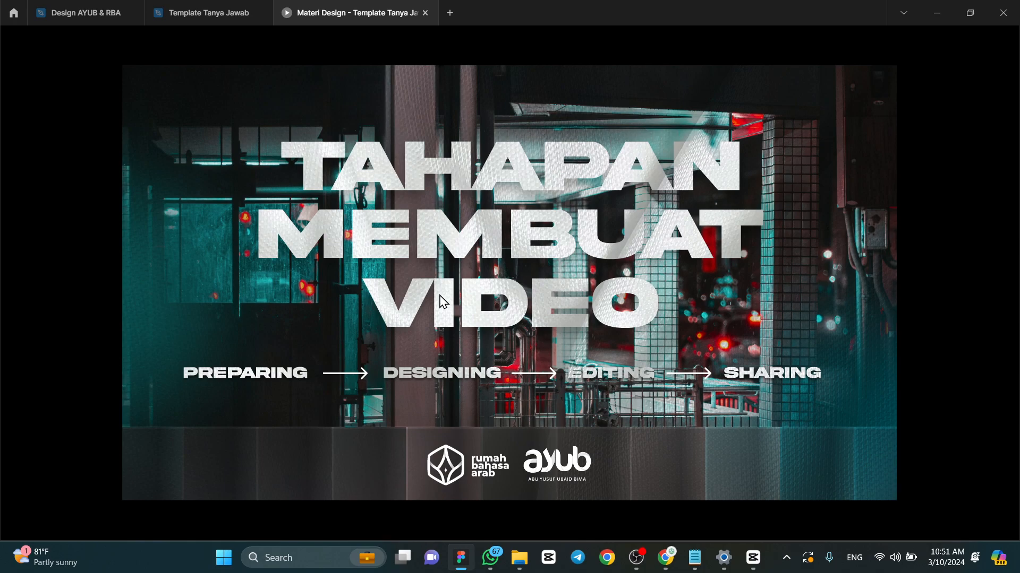
key(Right)
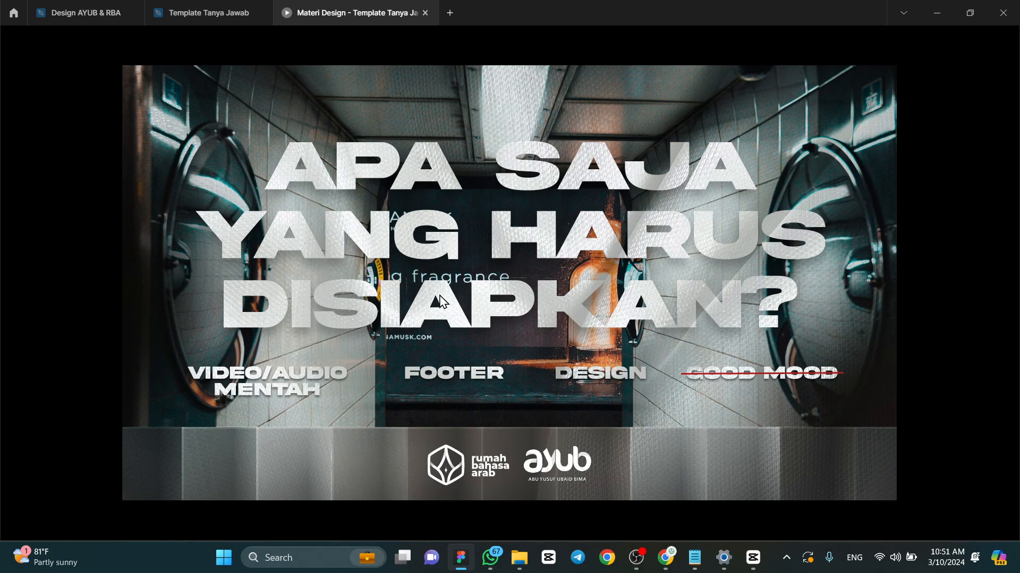
mouse_move(459, 557)
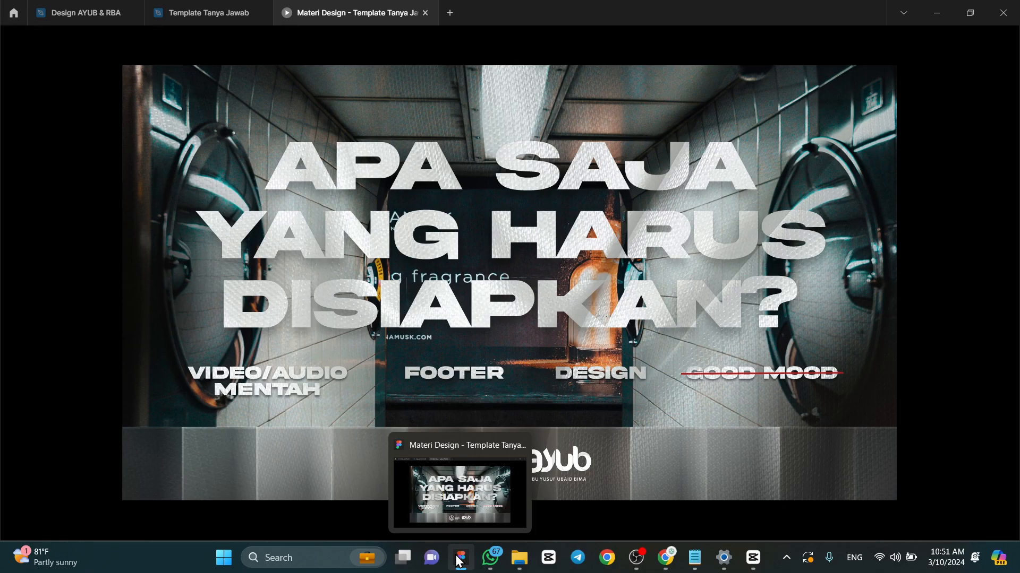
- Open the Template Tanya Jawab design file and look over its Materi Design canvas
click(201, 13)
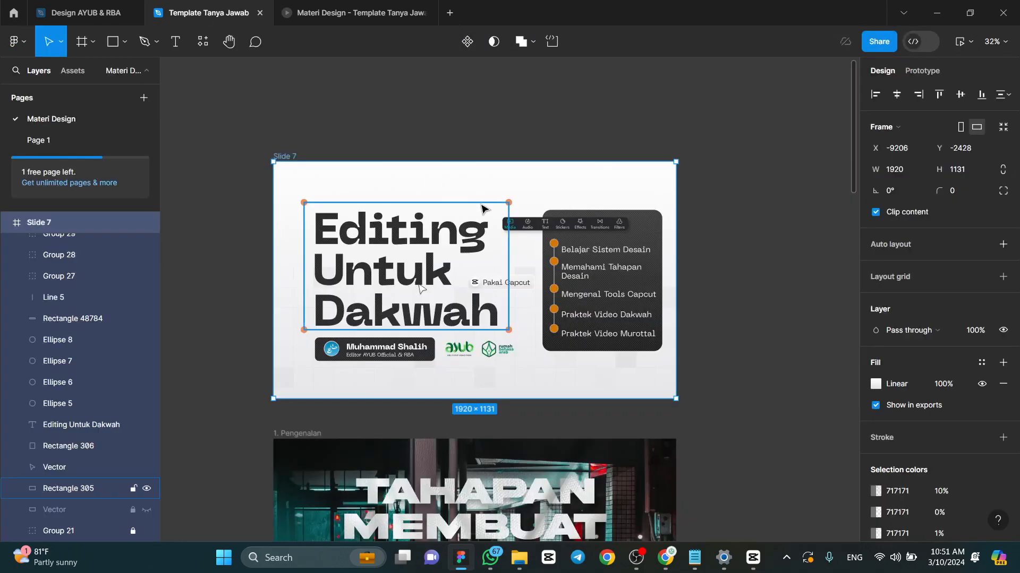
click(482, 134)
scroll(575, 230, up, 5)
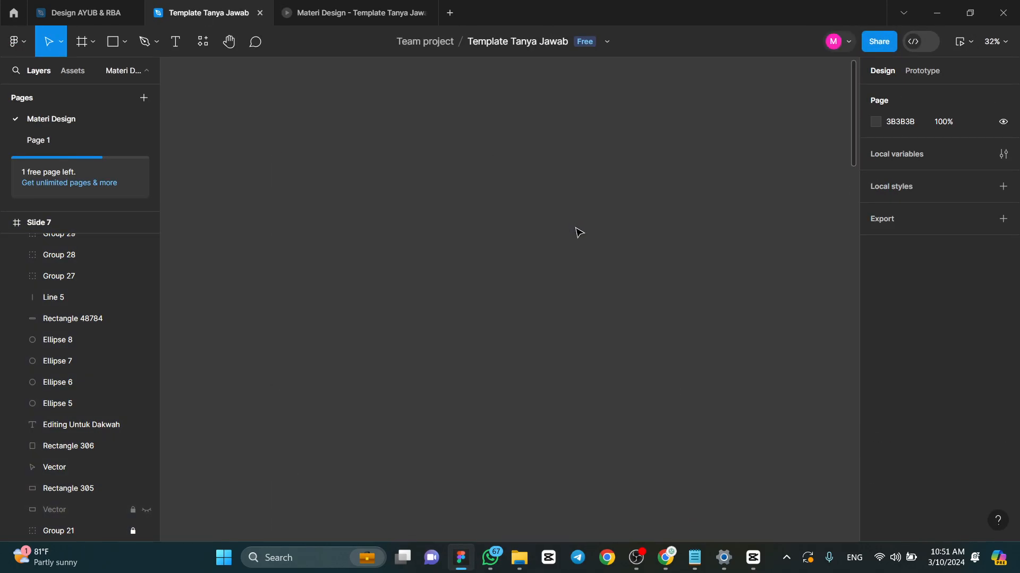
scroll(566, 262, up, 2)
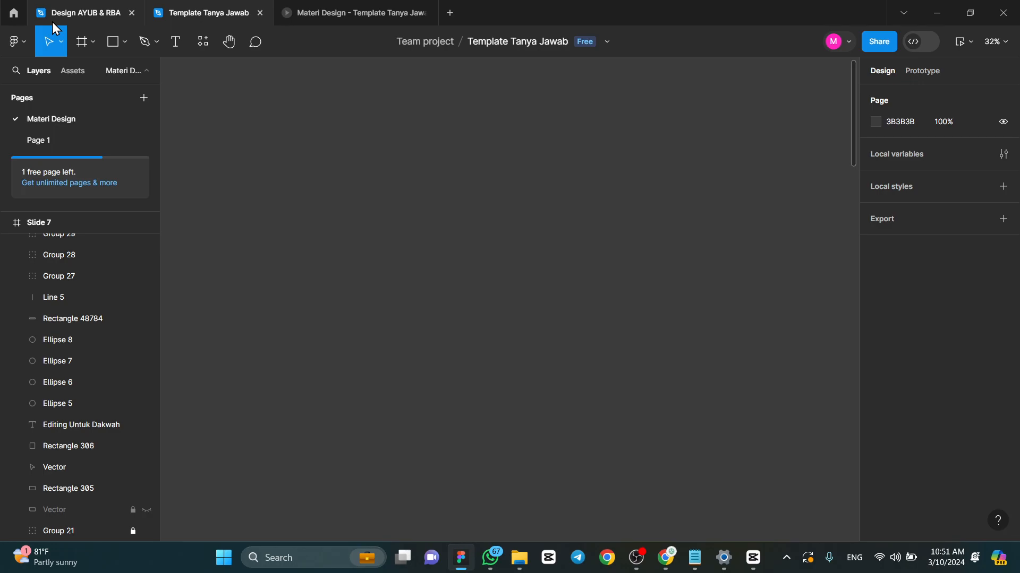
- Show the Pelatihan Design team's project on the Figma home page, and go back to the Template Tanya Jawab file
click(7, 22)
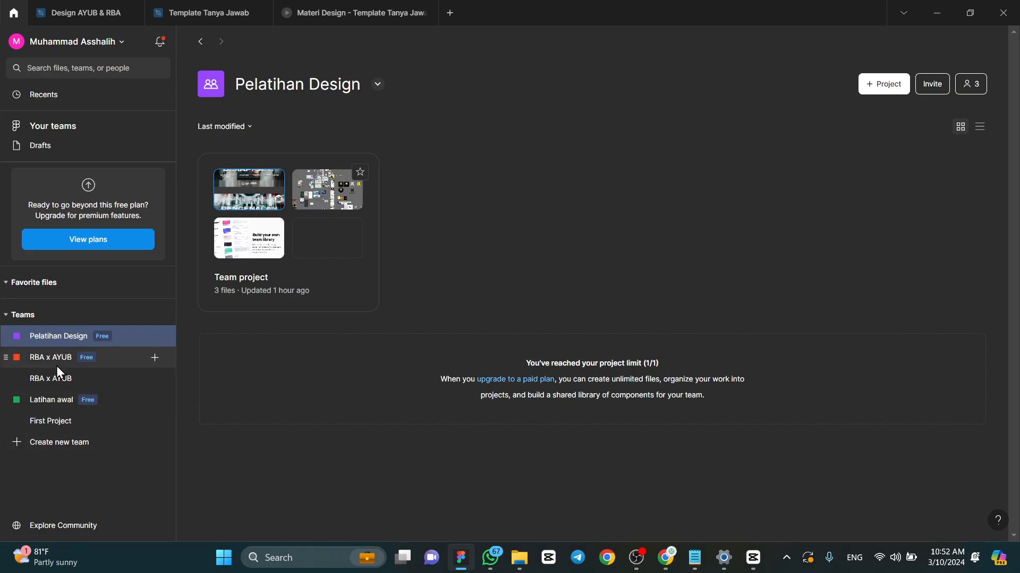
click(254, 194)
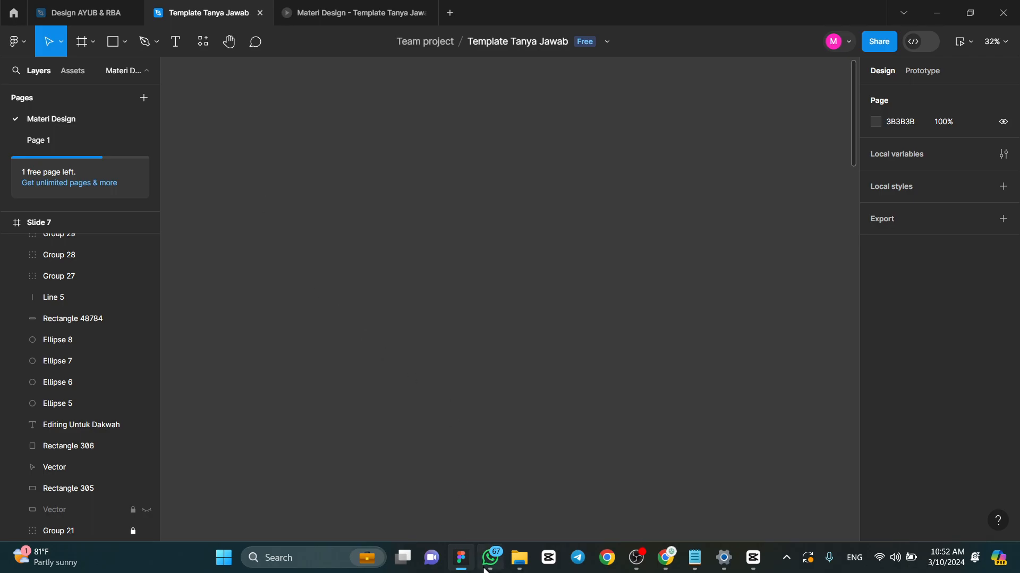
mouse_move(487, 568)
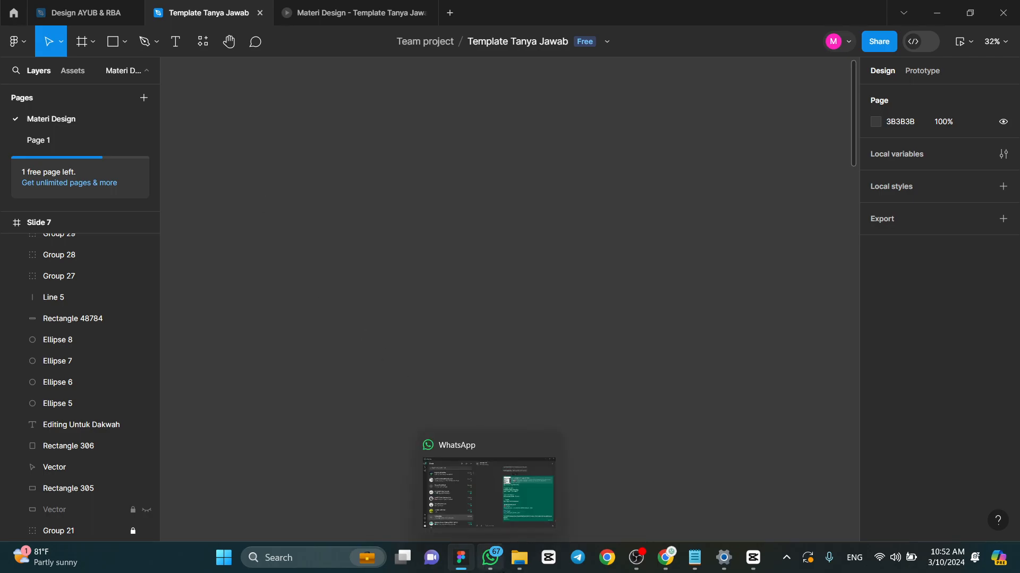
- Switch to WhatsApp, open the Drive link shared in the Pelatihan Design & Editing AYUB x RBA #2 group, and enter the Video Dakwah folder
click(498, 568)
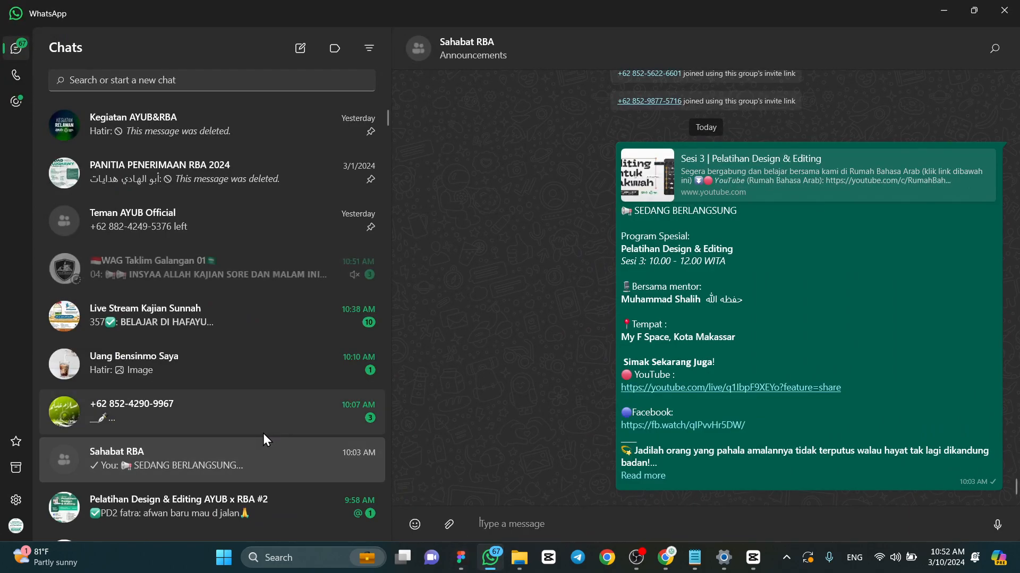
scroll(243, 422, down, 3)
click(234, 343)
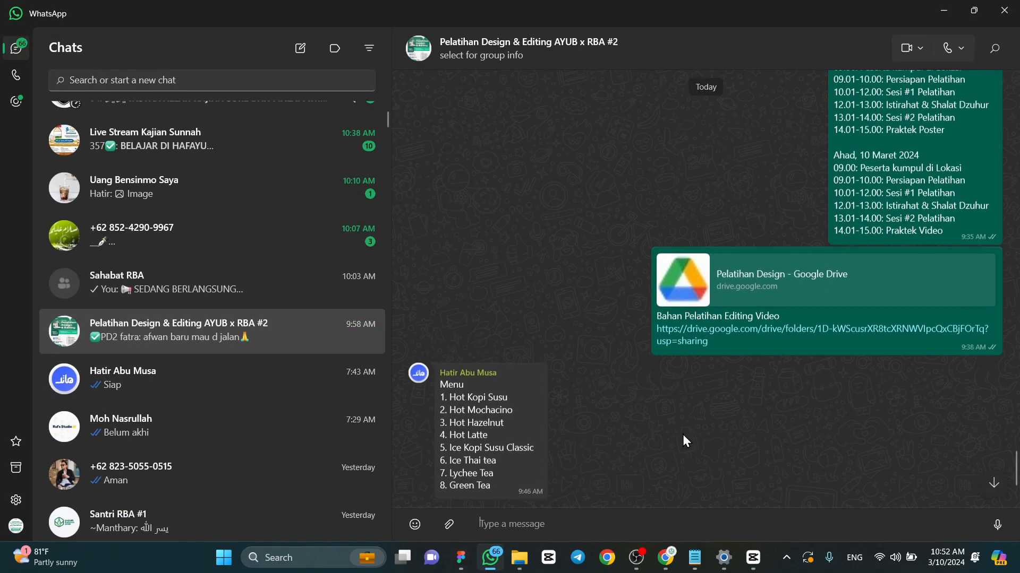
click(713, 386)
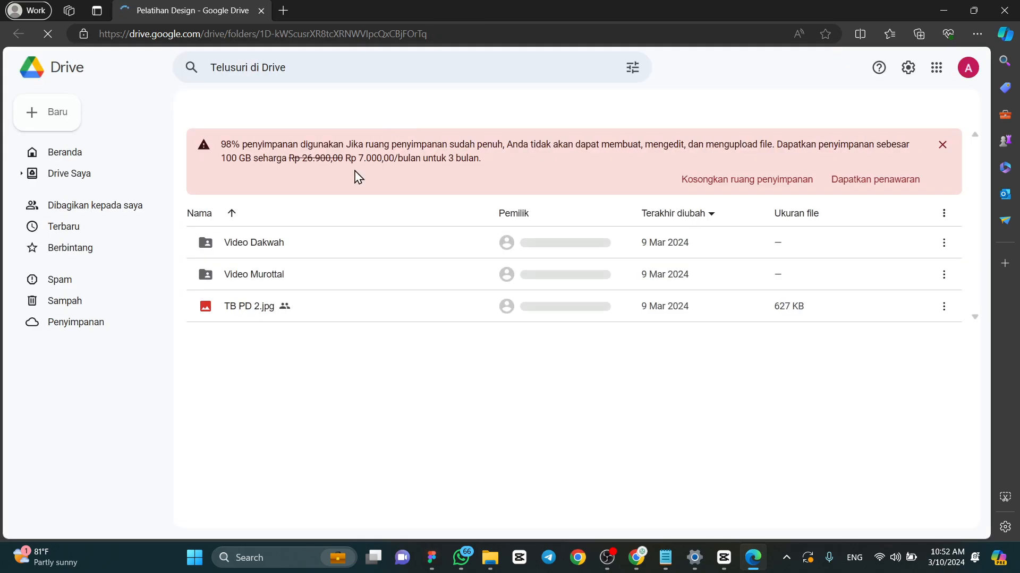
double_click(281, 294)
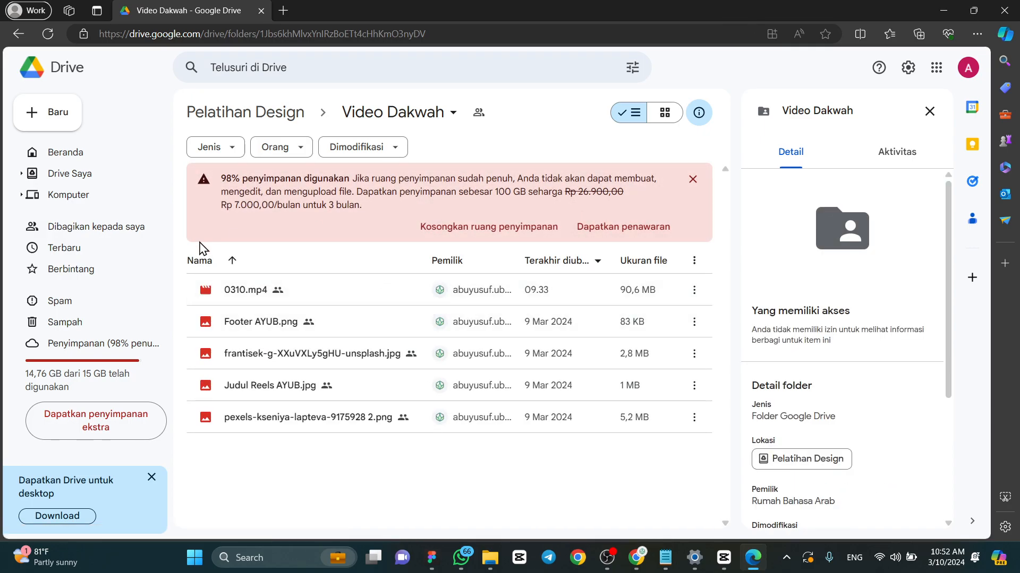
- Select all files in the Video Dakwah folder and download them
key(ctrl+a)
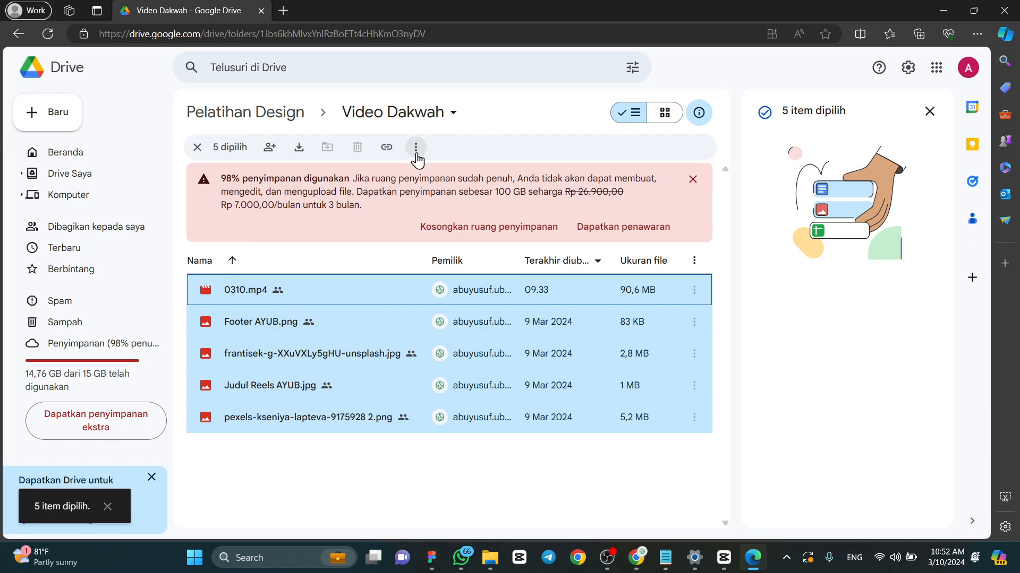
click(416, 147)
click(453, 207)
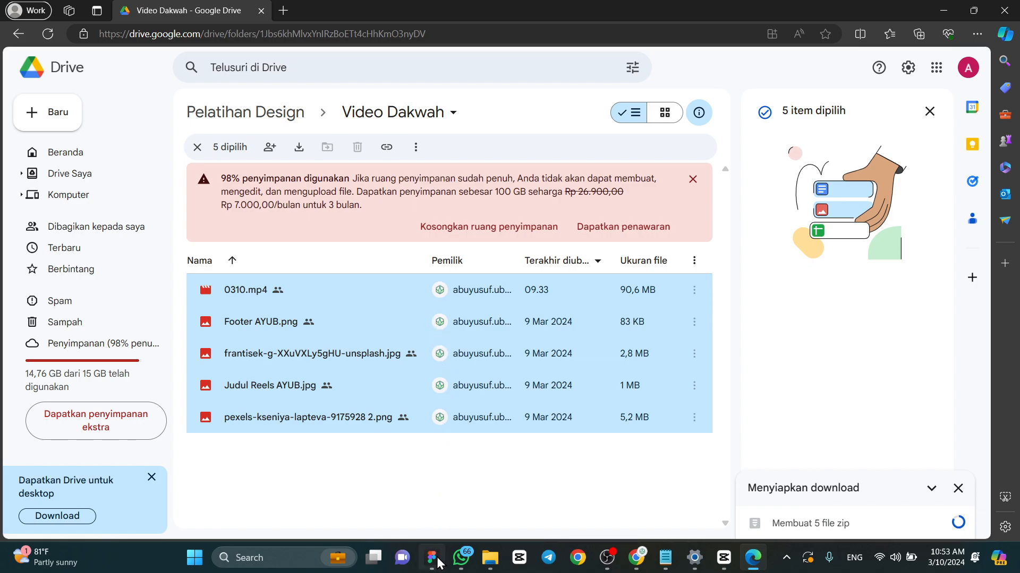
- Return briefly to Figma, switch to Chrome, and open the Pexels website in a new tab
mouse_move(439, 564)
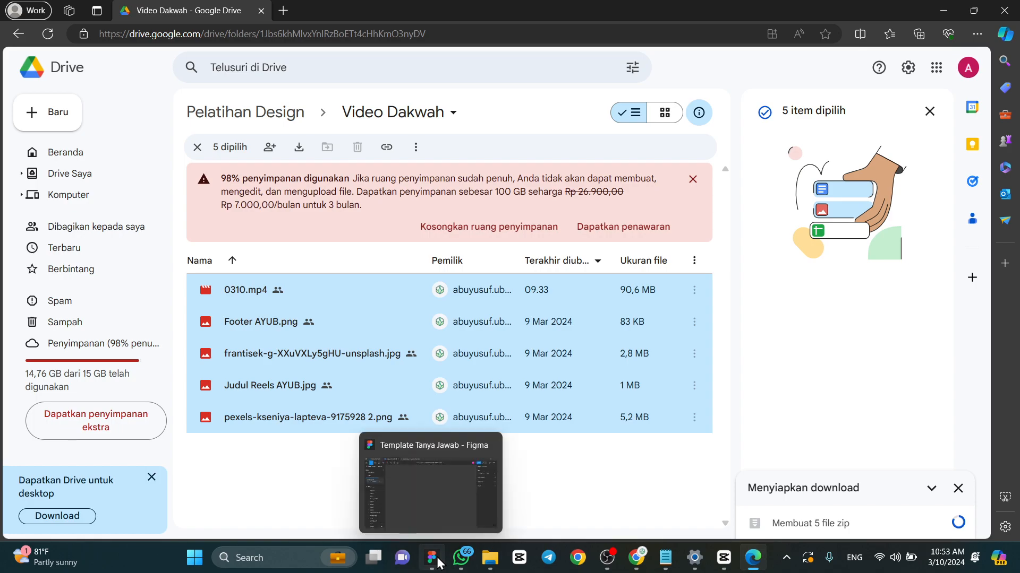
click(439, 562)
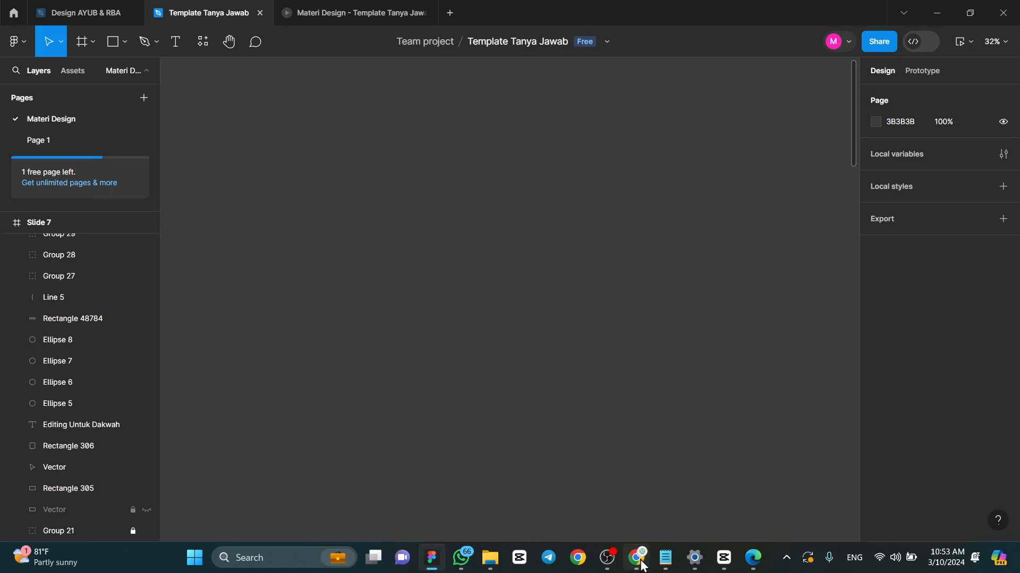
mouse_move(642, 564)
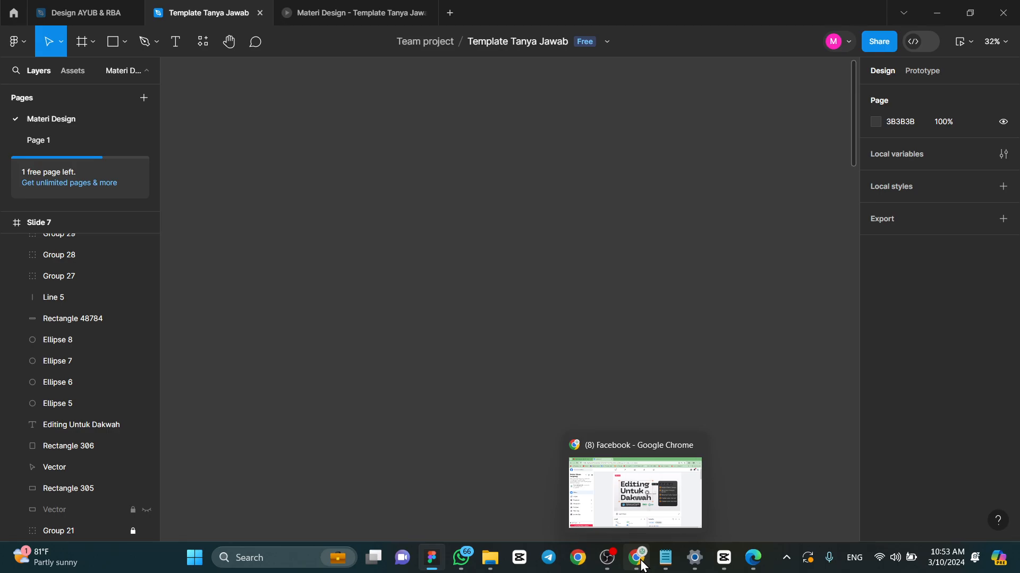
click(641, 564)
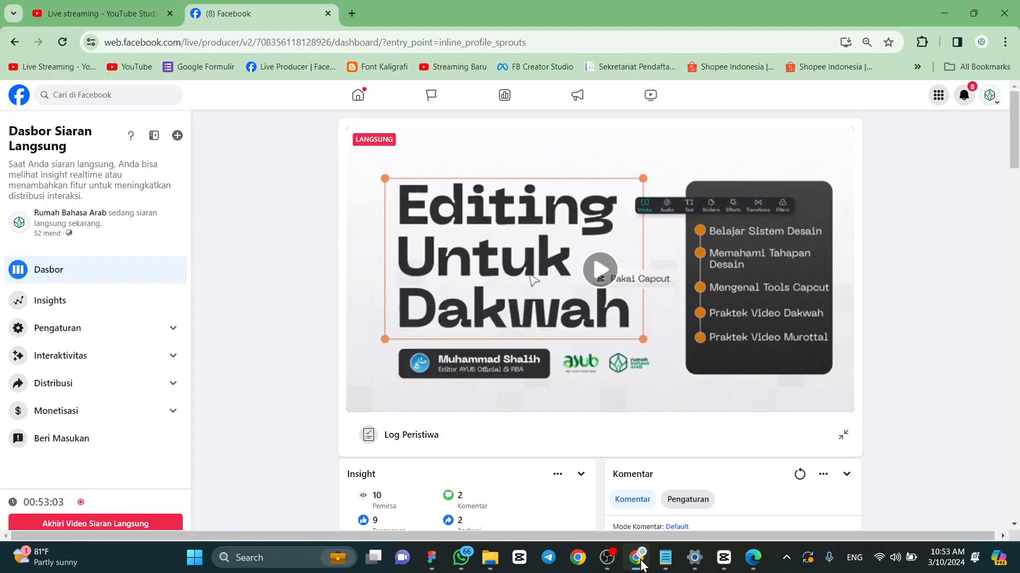
click(353, 15)
click(371, 40)
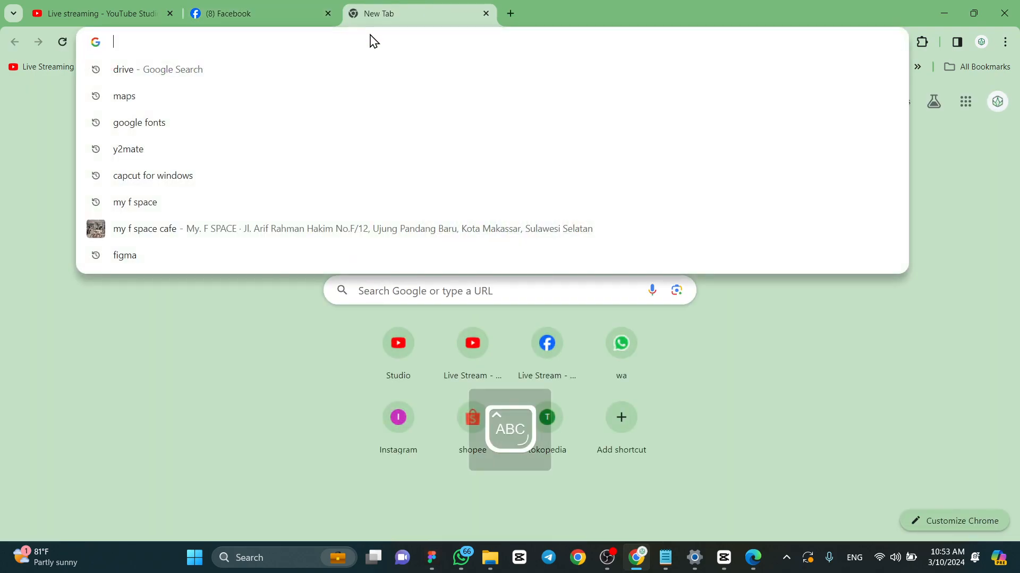
text(Pexel)
key(Return)
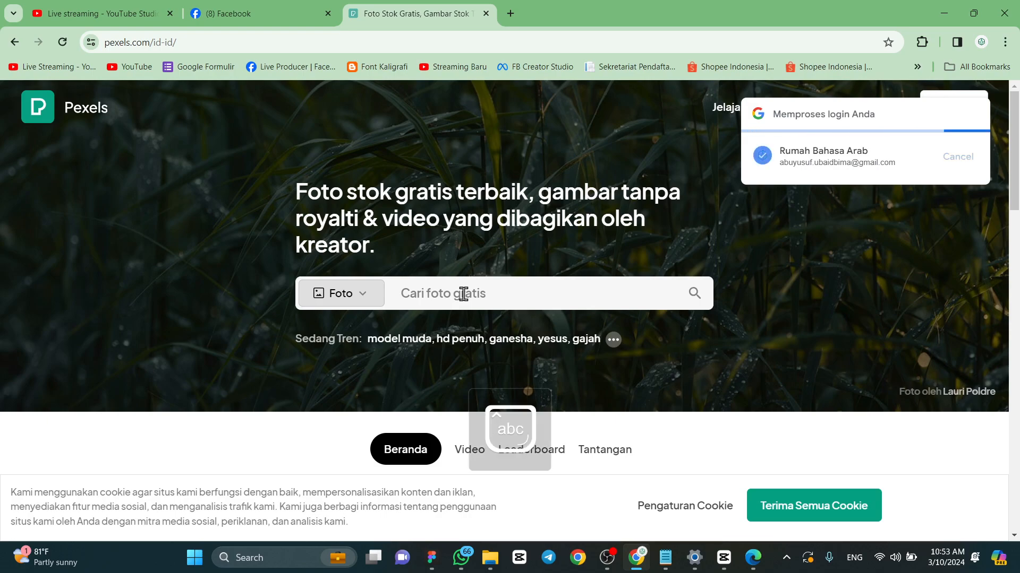
- Search Pexels for "Textures" photos and look through the results
click(476, 281)
text(Tex)
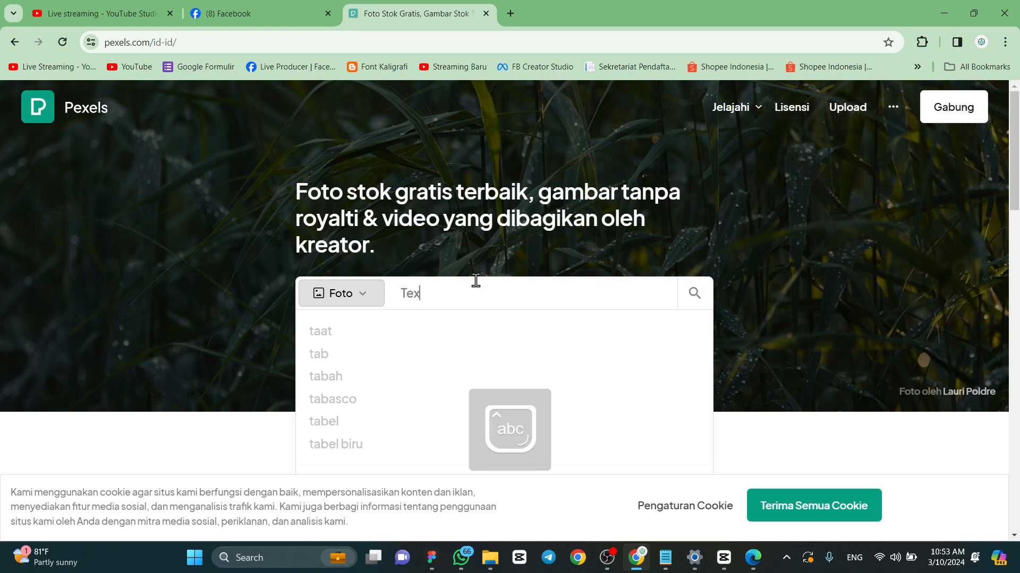
text(tures)
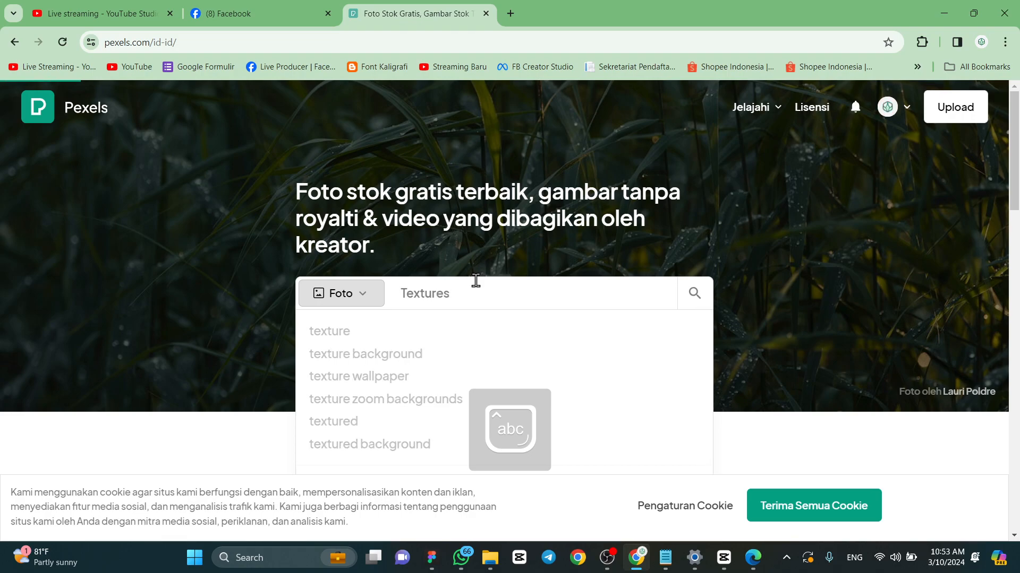
key(Return)
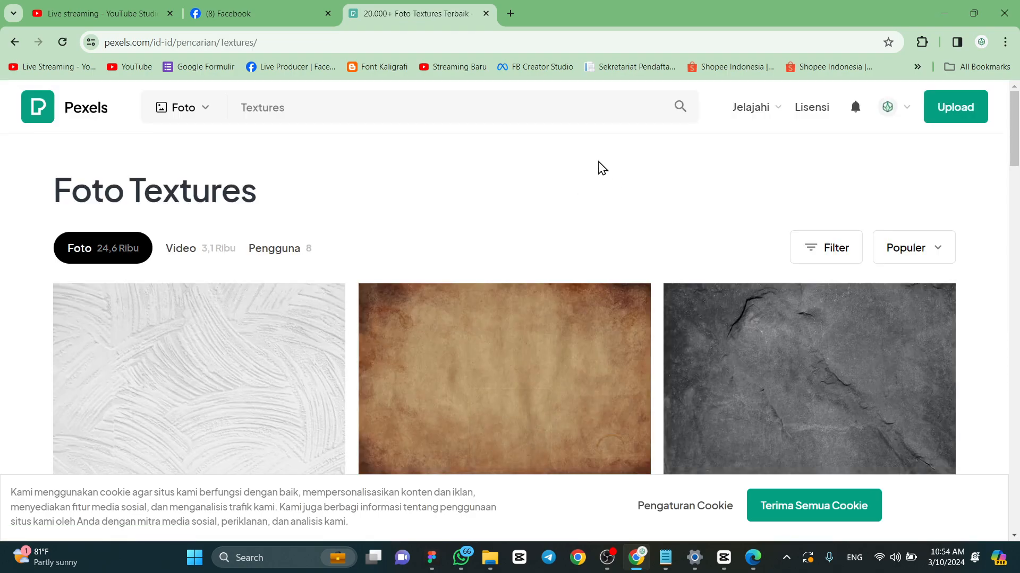
scroll(457, 210, down, 3)
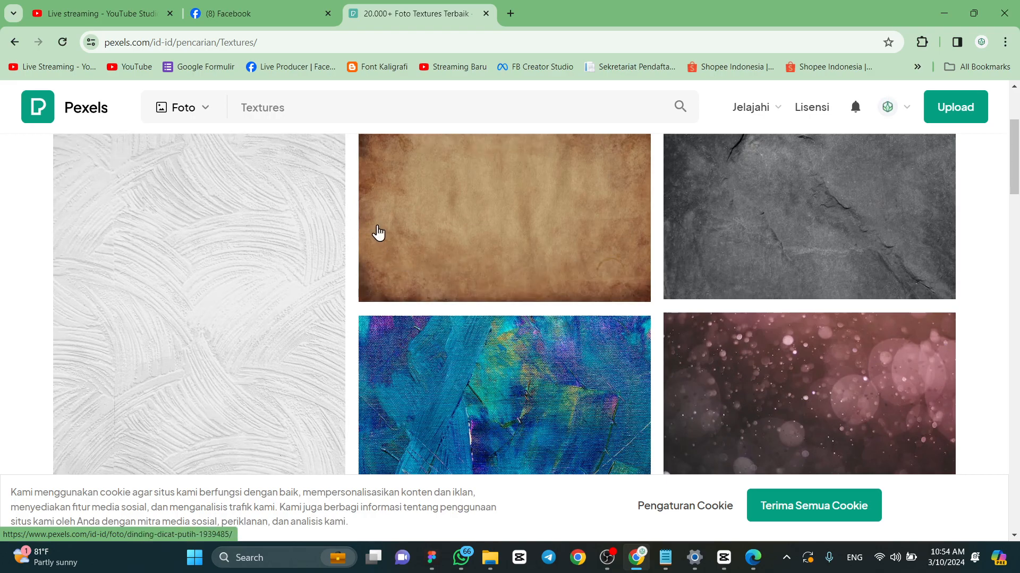
scroll(466, 236, down, 4)
scroll(465, 236, down, 15)
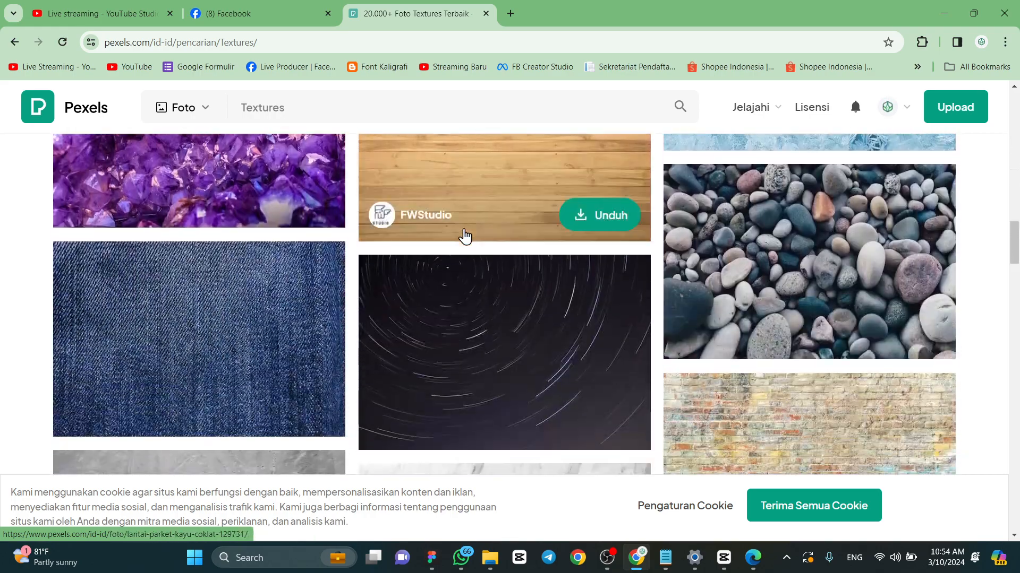
scroll(466, 235, down, 4)
scroll(463, 234, up, 4)
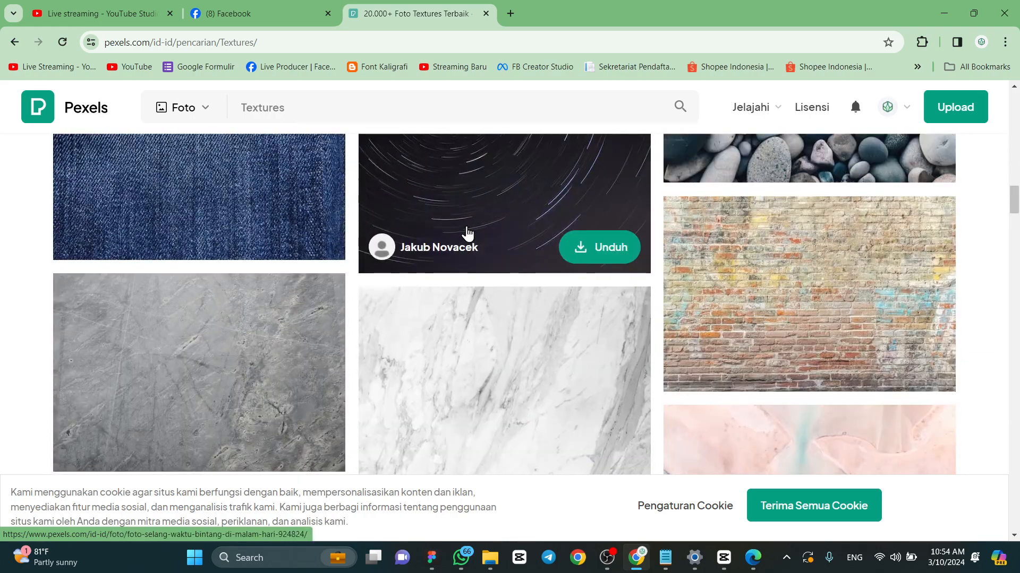
- Go to the unsplash.com home page in the same browser tab
click(416, 41)
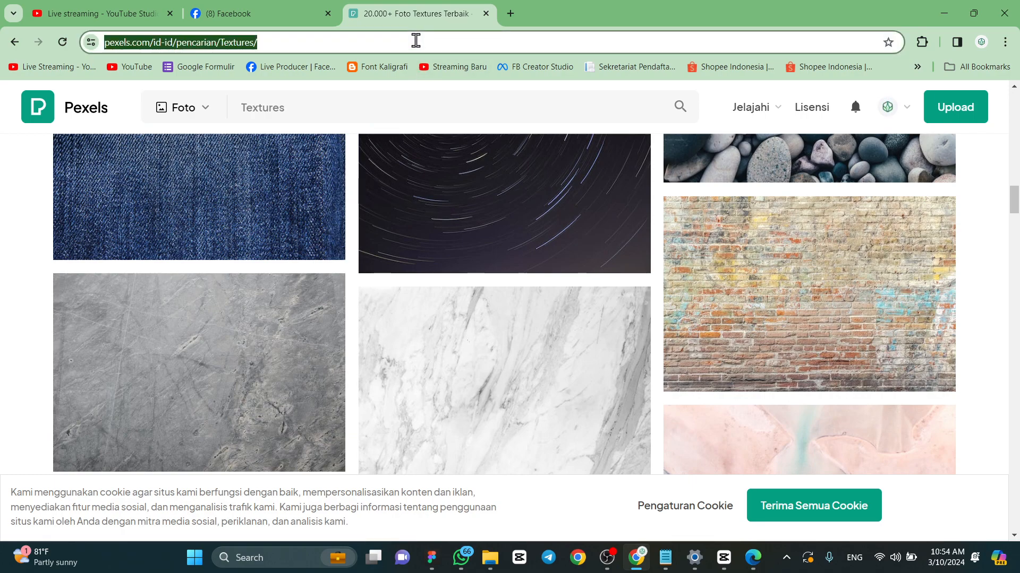
key(Caps_Lock)
text(Unsplash)
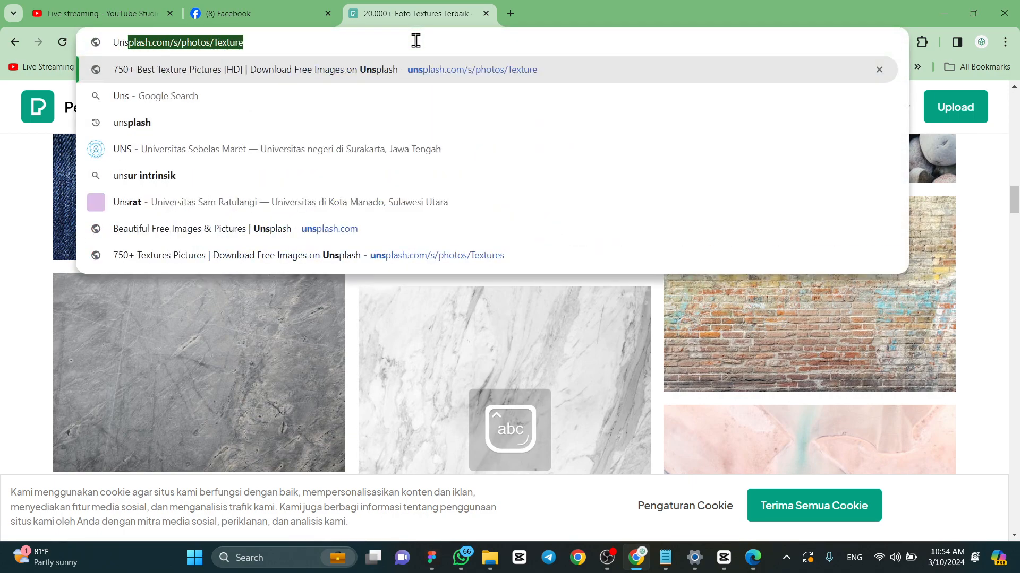
key(End)
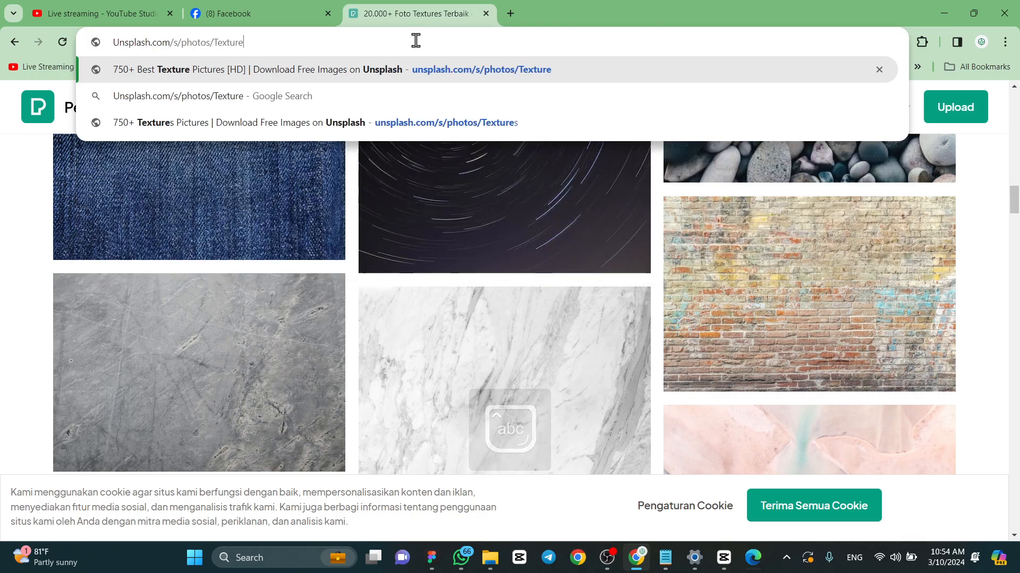
key(BackSpace)
key(BackSpace)
key(BackSpace)
key(BackSpace)
key(BackSpace)
key(BackSpace)
key(BackSpace)
key(BackSpace)
key(BackSpace)
key(BackSpace)
key(BackSpace)
key(BackSpace)
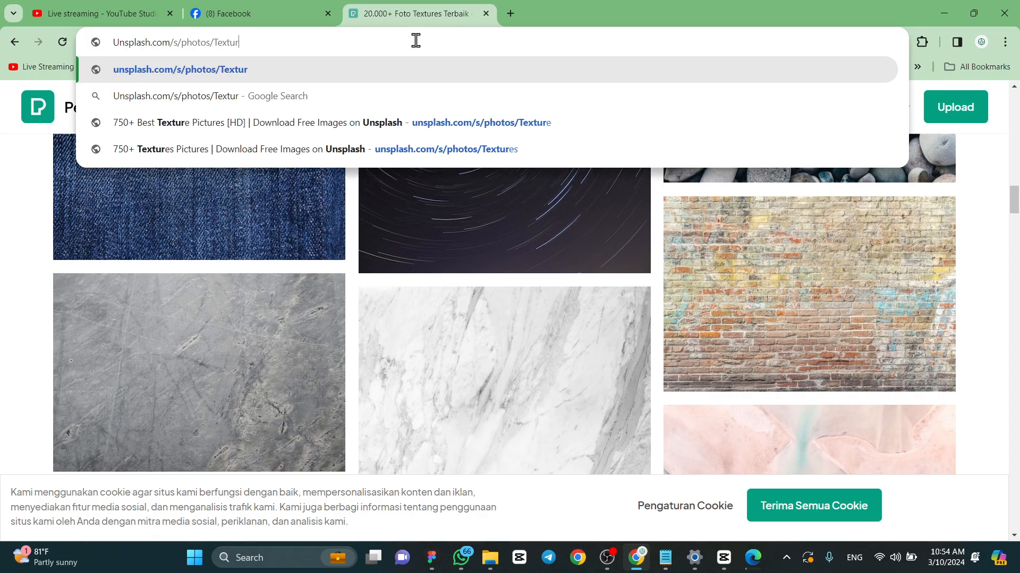
key(BackSpace)
key(BackSpace)
key(BackSpace)
key(BackSpace)
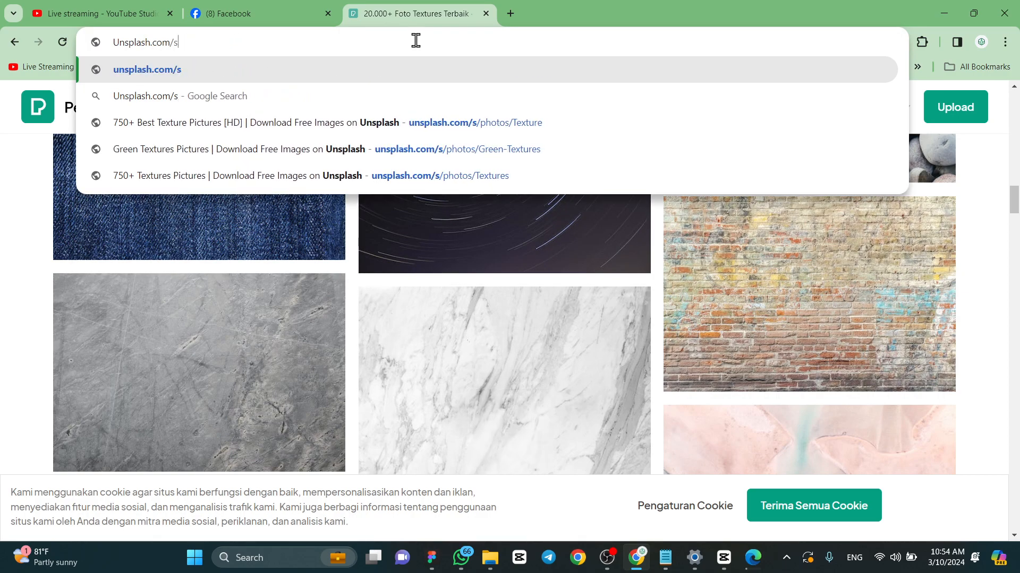
key(Return)
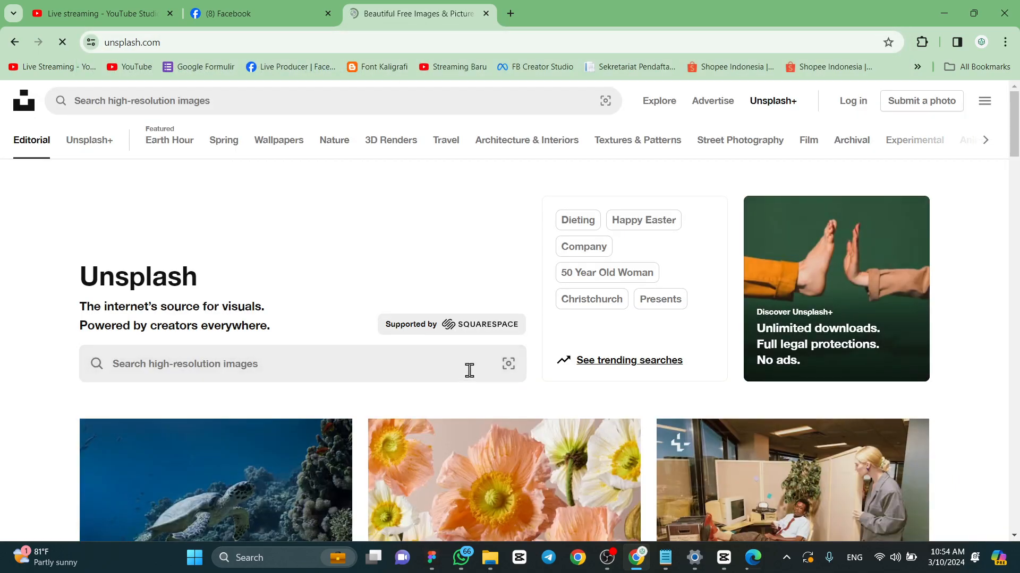
- Search Unsplash for "Texture" images
click(264, 376)
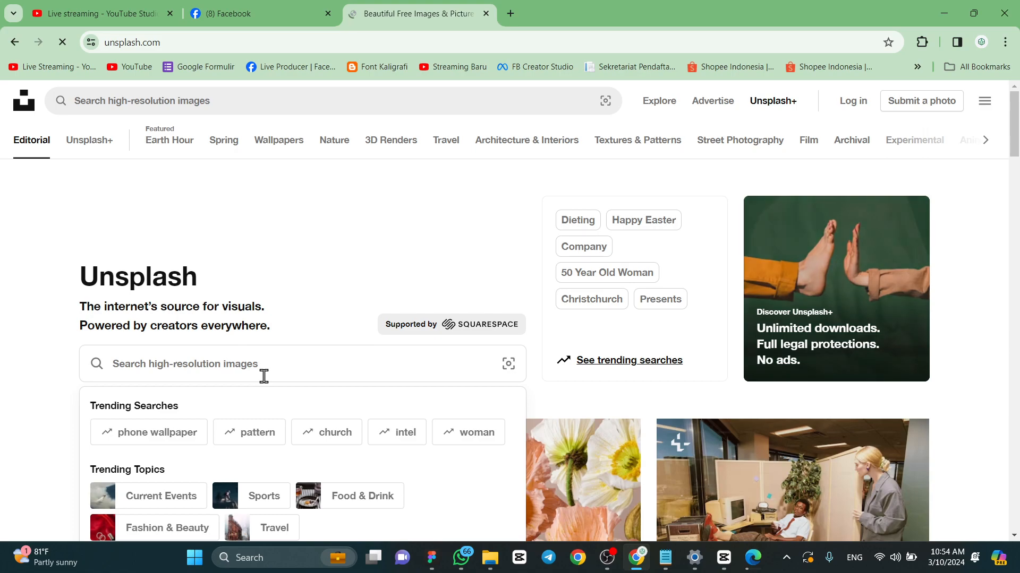
text(Te)
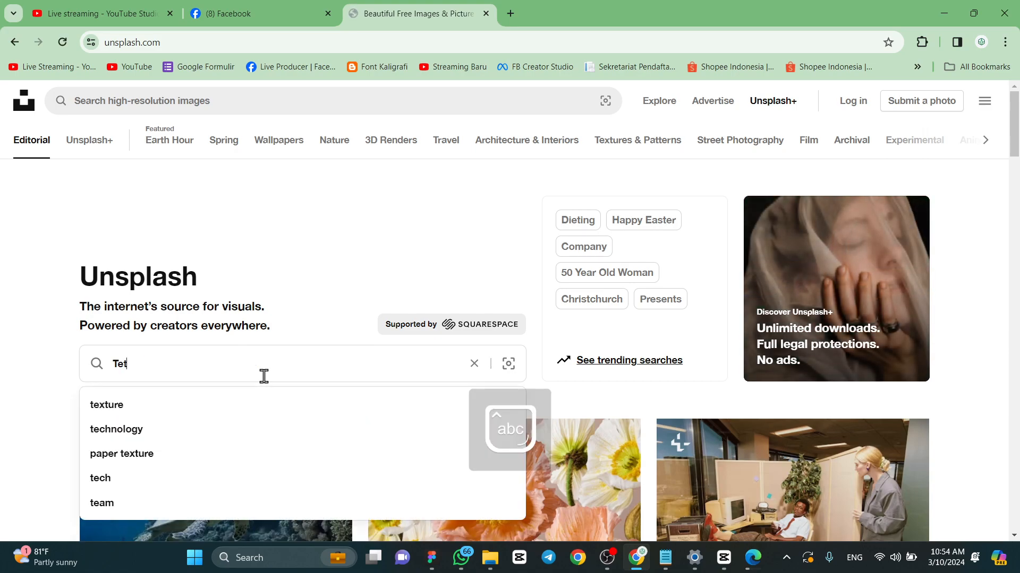
text(xture)
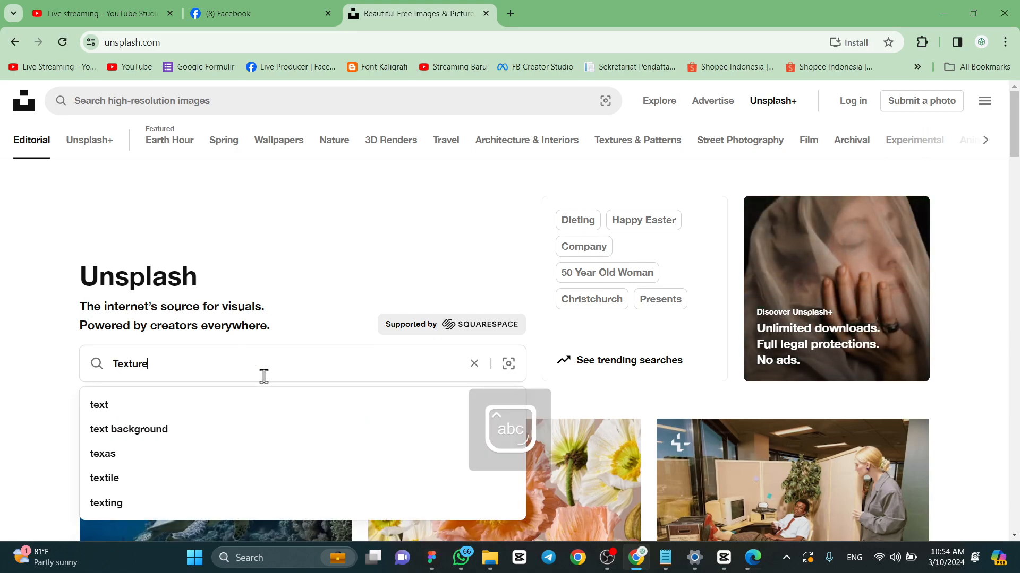
key(Return)
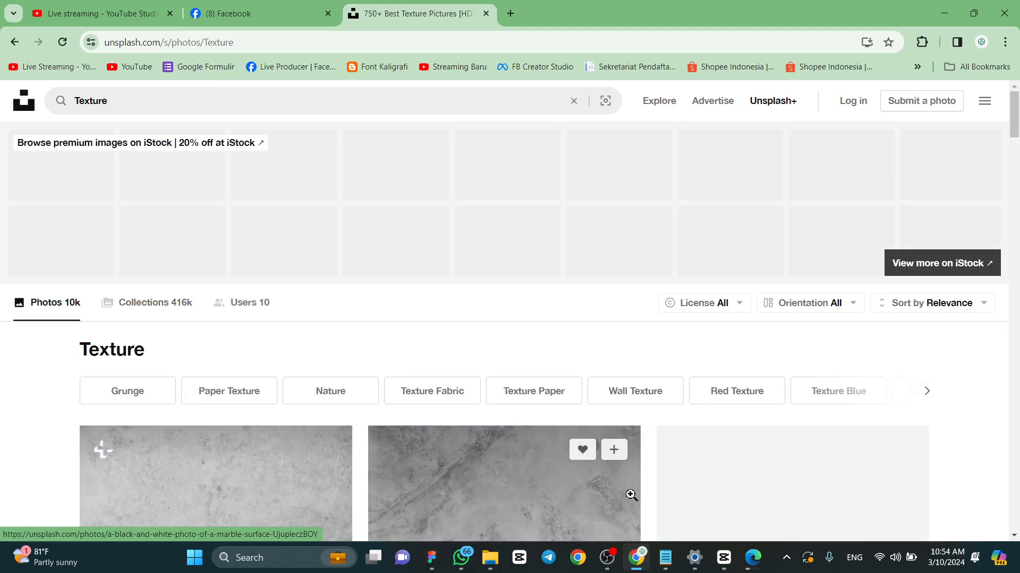
- Glance at the Reels AYUB project in CapCut, and return to Chrome to browse the Texture photos on Unsplash
click(723, 558)
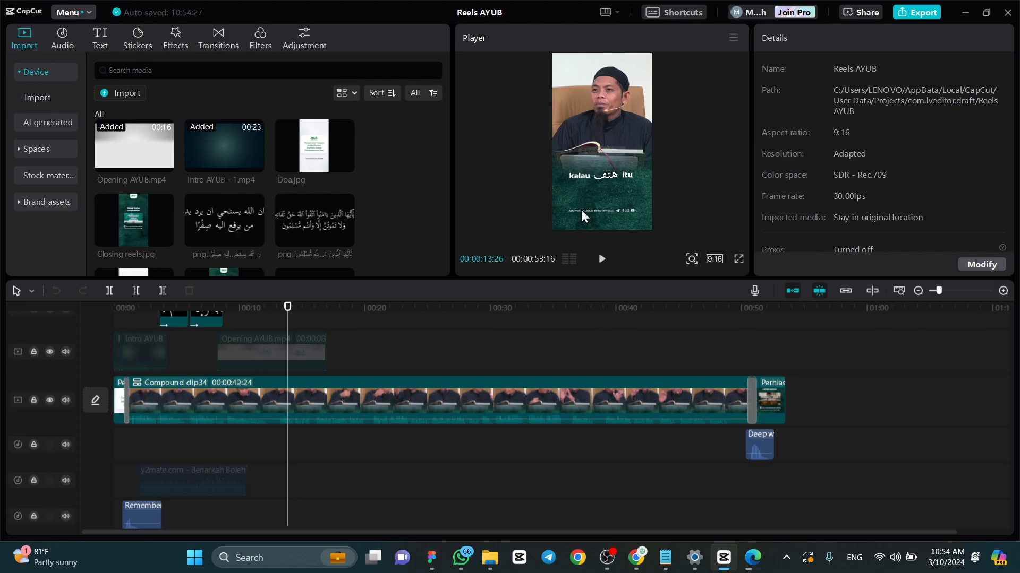
click(639, 558)
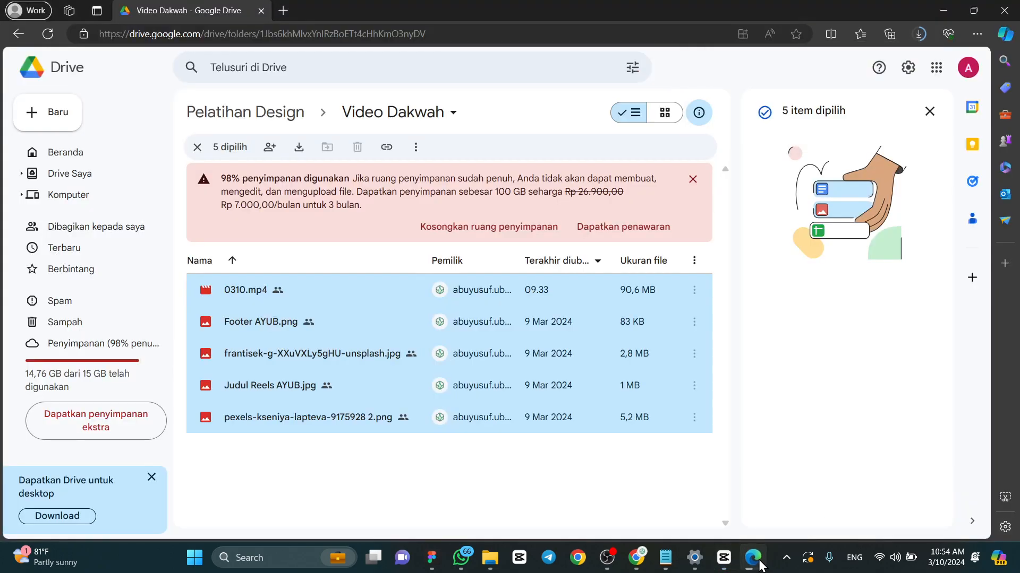
click(640, 558)
click(641, 558)
scroll(784, 330, down, 12)
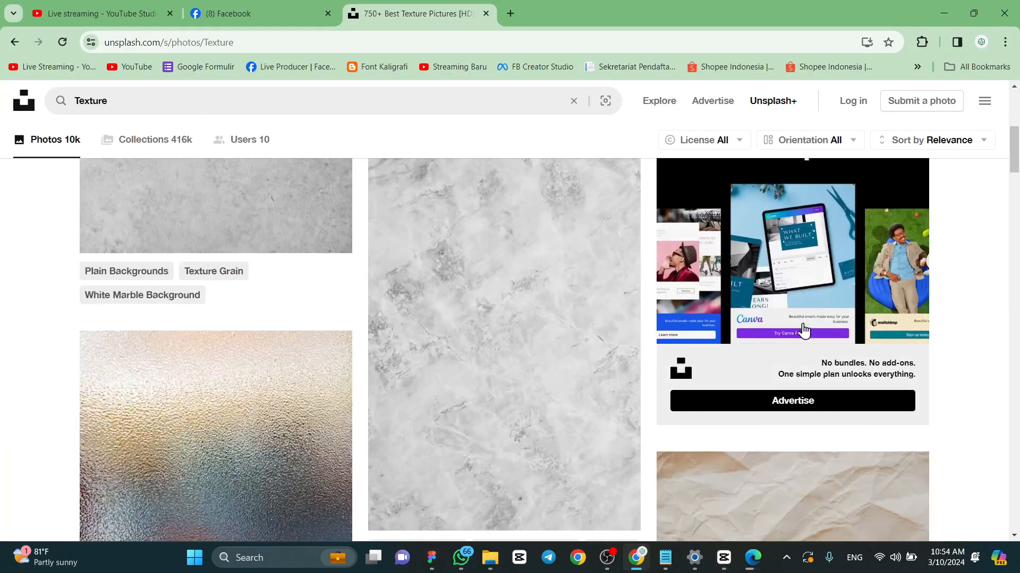
scroll(937, 313, down, 10)
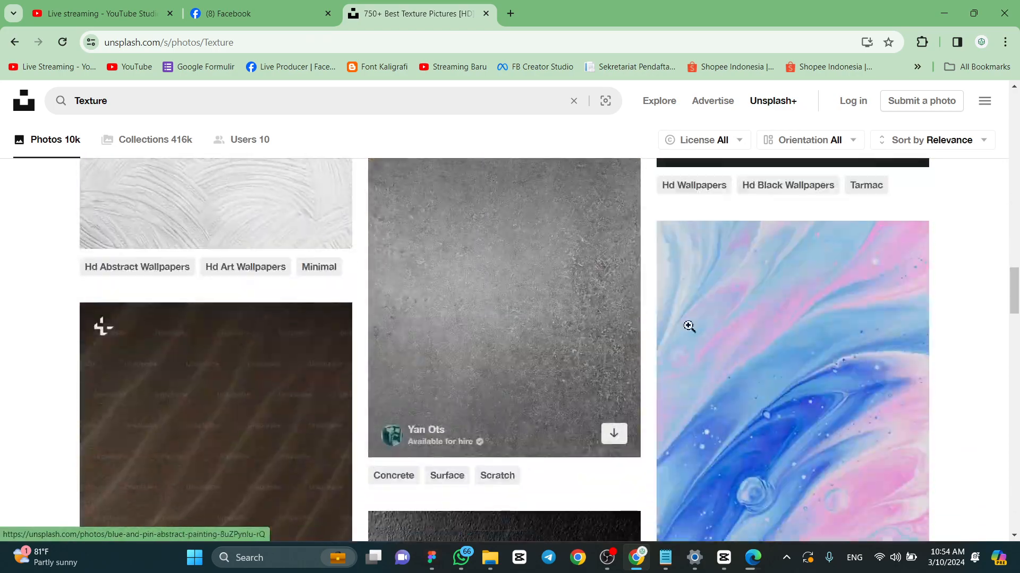
scroll(940, 293, down, 10)
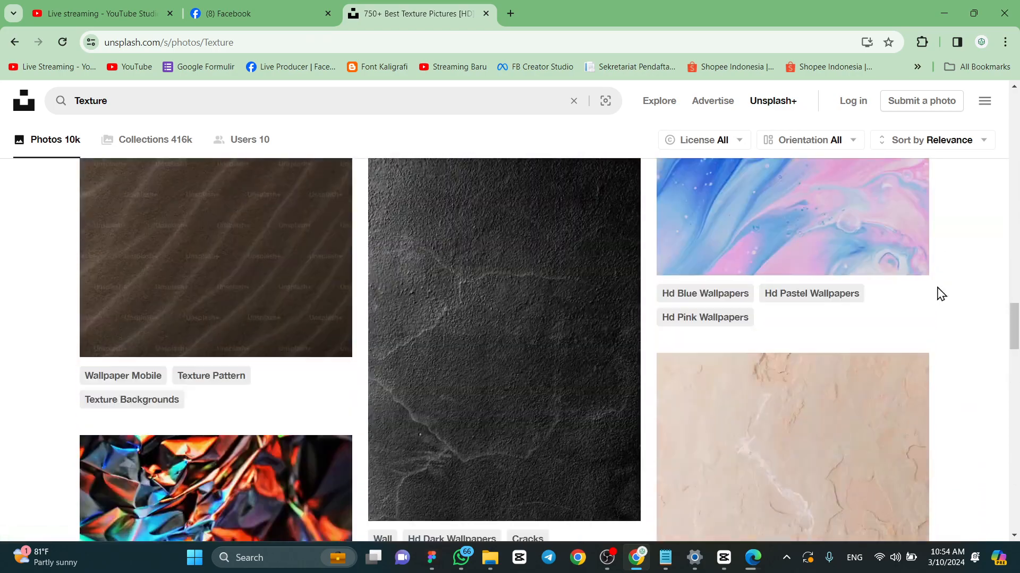
scroll(939, 293, down, 10)
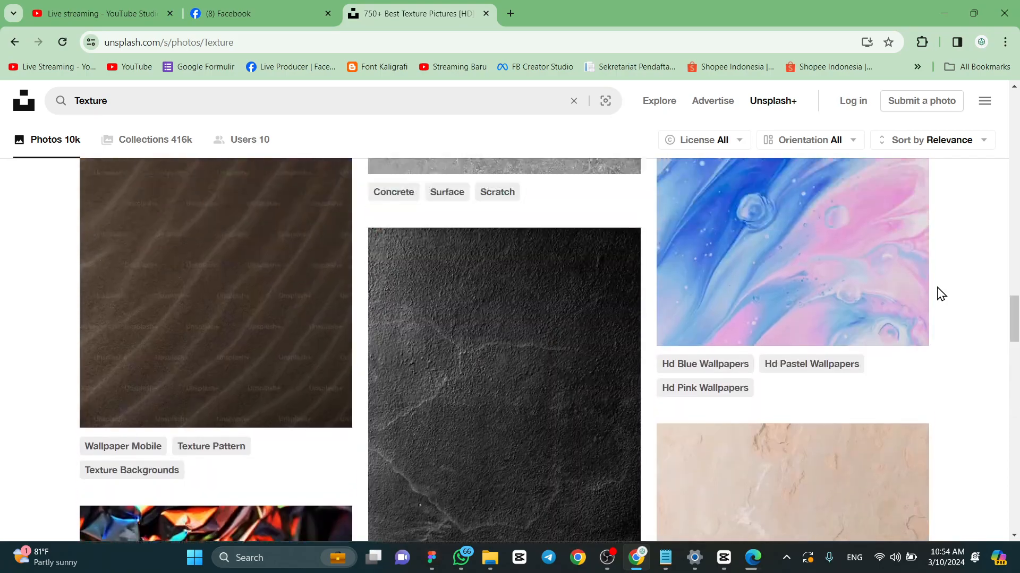
scroll(940, 293, up, 5)
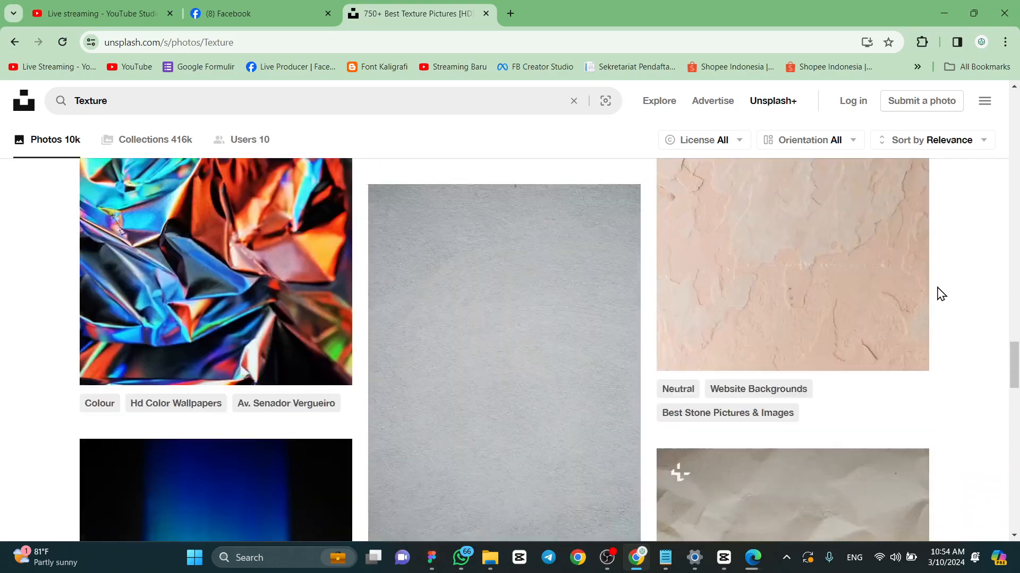
- Examine more of the Unsplash Texture results for a photo suitable as a video background
scroll(937, 293, down, 15)
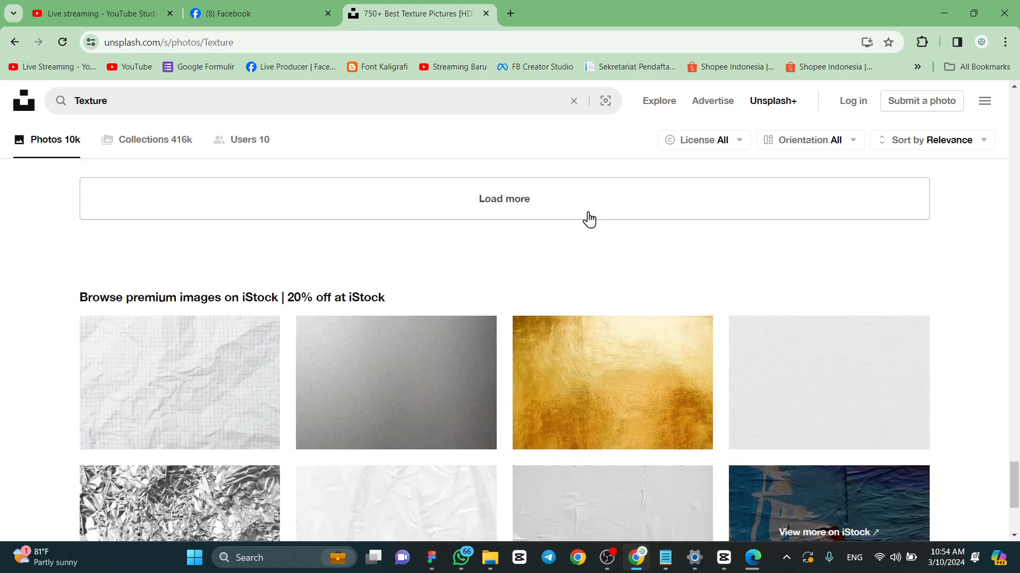
click(588, 218)
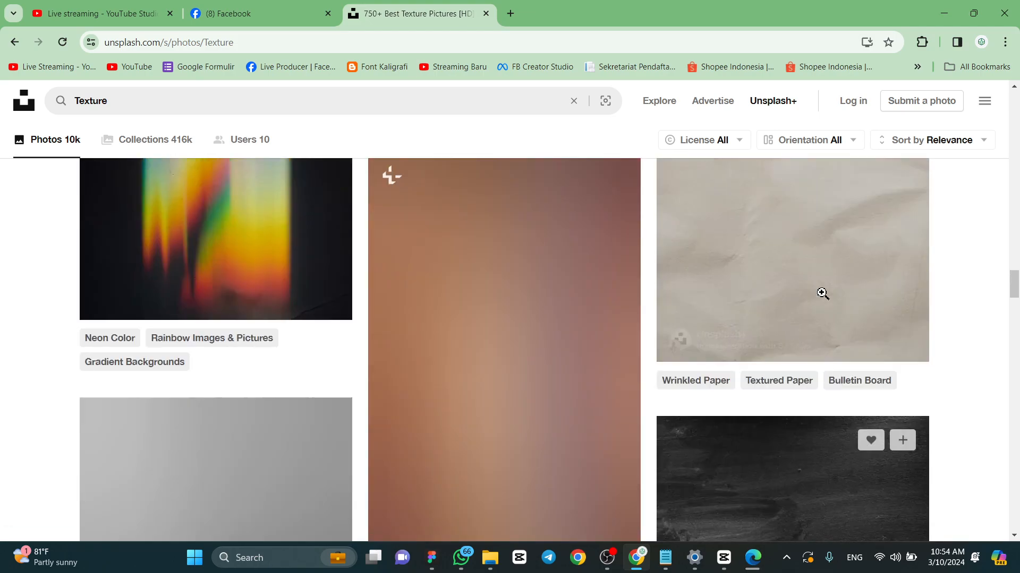
scroll(822, 292, up, 3)
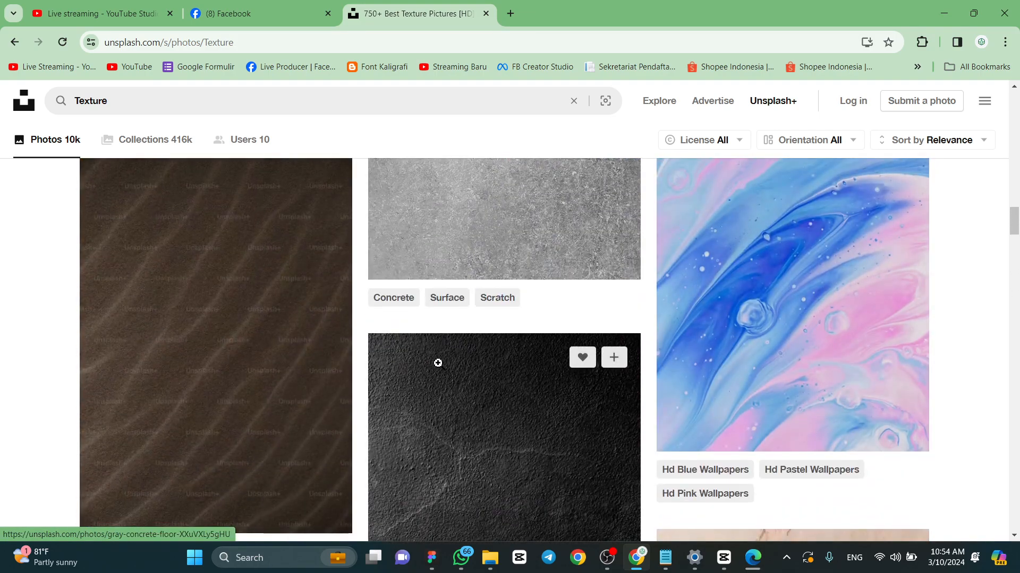
scroll(437, 362, down, 3)
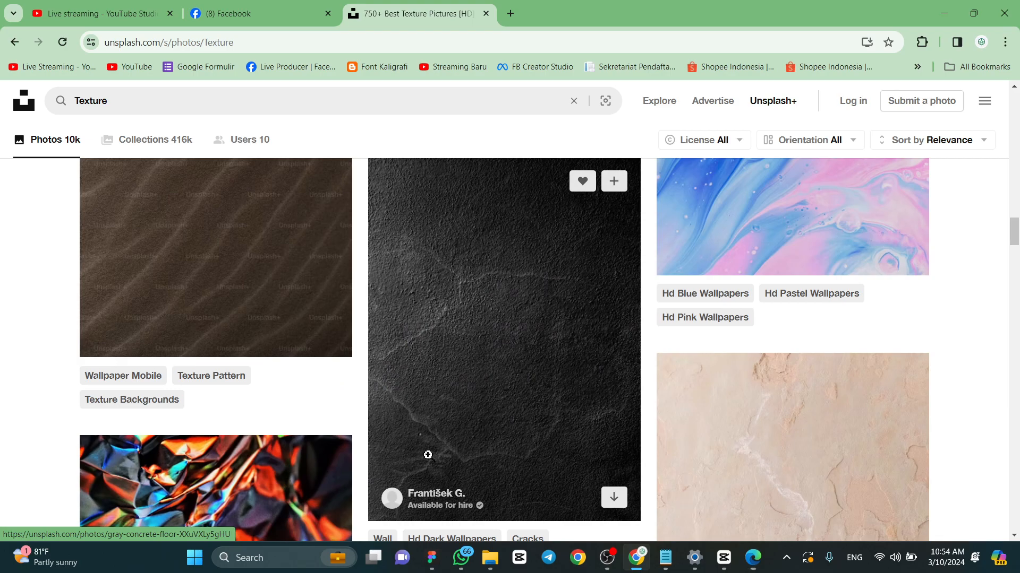
scroll(560, 300, down, 20)
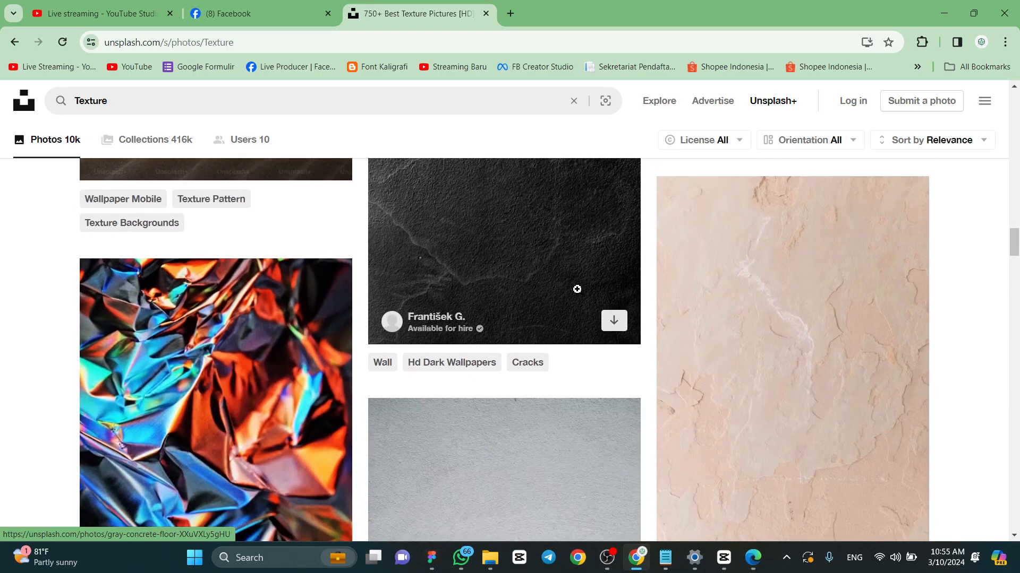
scroll(929, 285, up, 10)
scroll(928, 284, down, 10)
scroll(954, 298, up, 10)
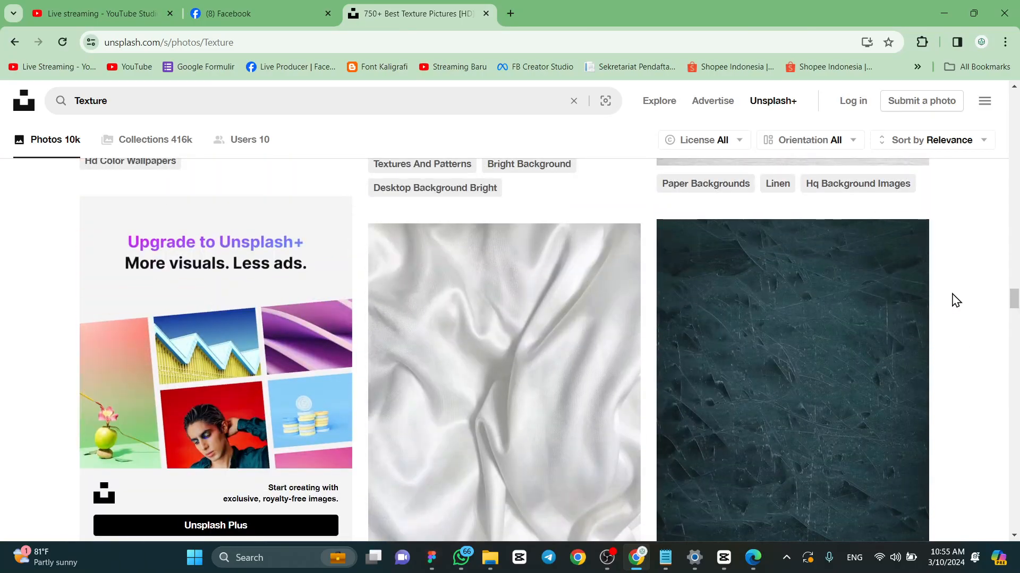
scroll(956, 297, down, 15)
scroll(956, 292, down, 12)
scroll(954, 294, up, 9)
scroll(953, 295, down, 3)
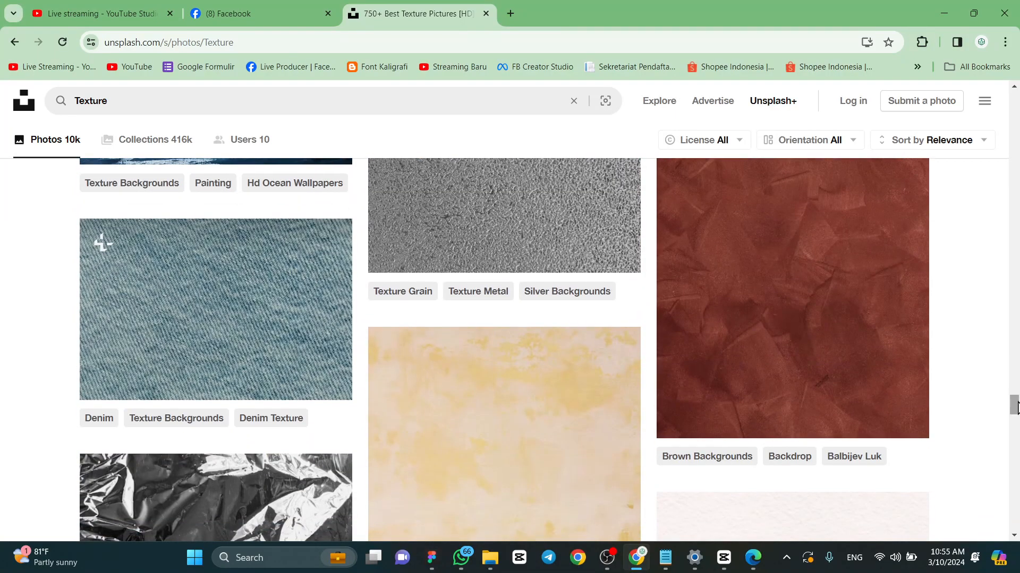
- Download the reddish-brown Brown Backgrounds texture photo from Unsplash as a .jpg, keeping the suggested file name
scroll(1013, 404, up, 1)
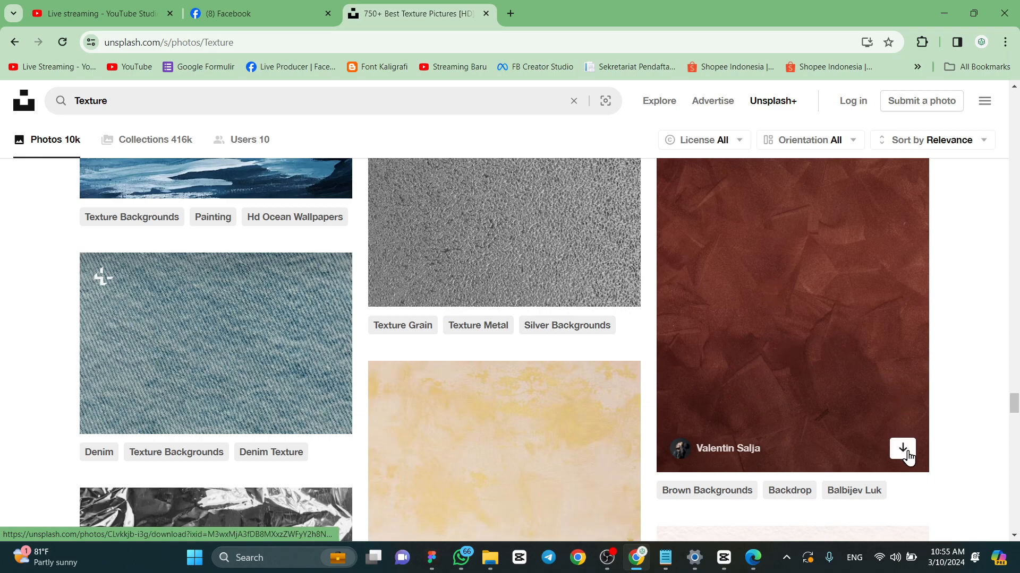
click(903, 450)
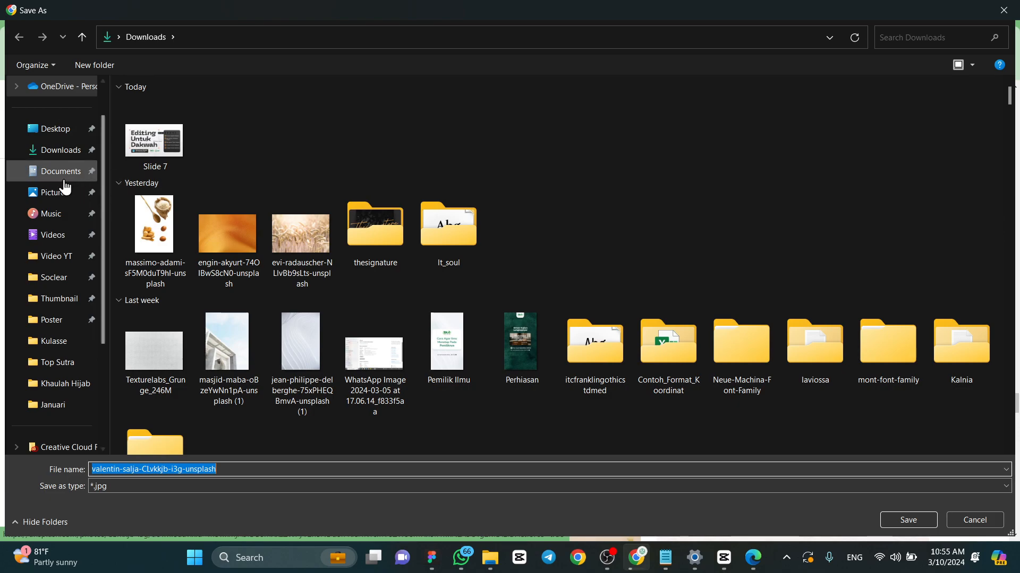
click(917, 515)
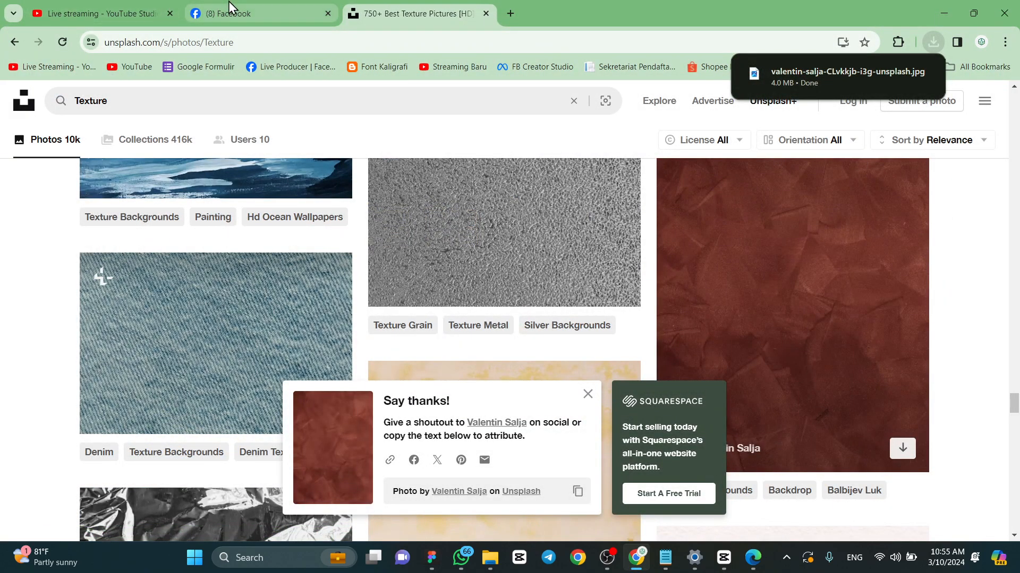
- Switch to Figma and create a 1080×1920 Instagram story frame on the Materi Design page
mouse_move(230, 7)
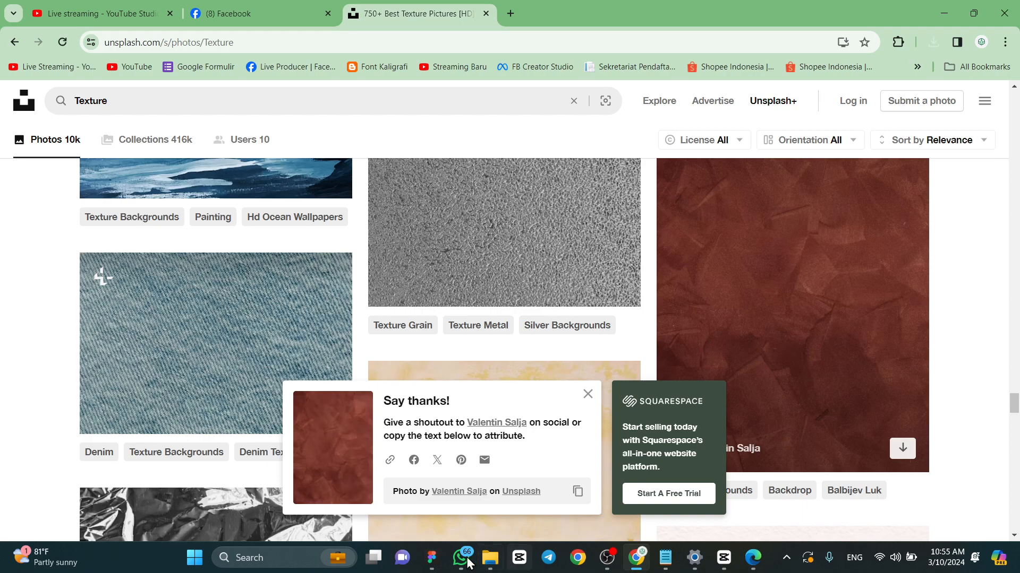
click(431, 562)
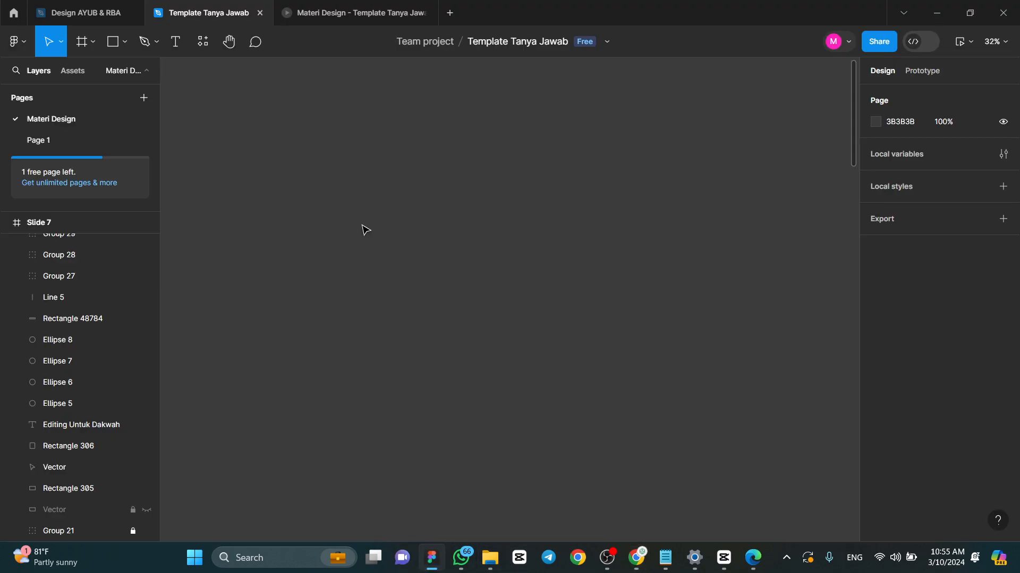
click(490, 557)
click(490, 558)
click(82, 44)
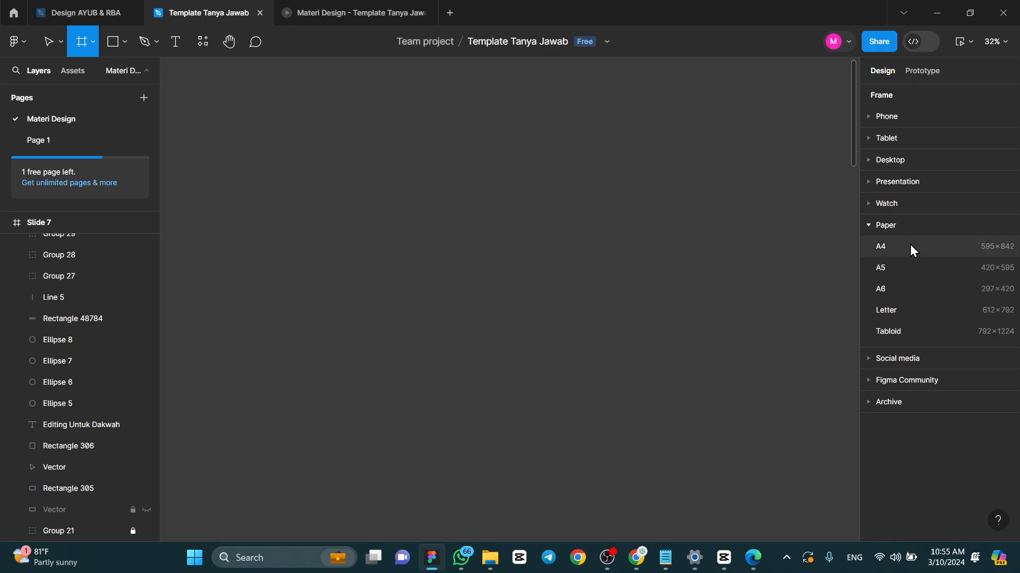
click(882, 225)
click(891, 250)
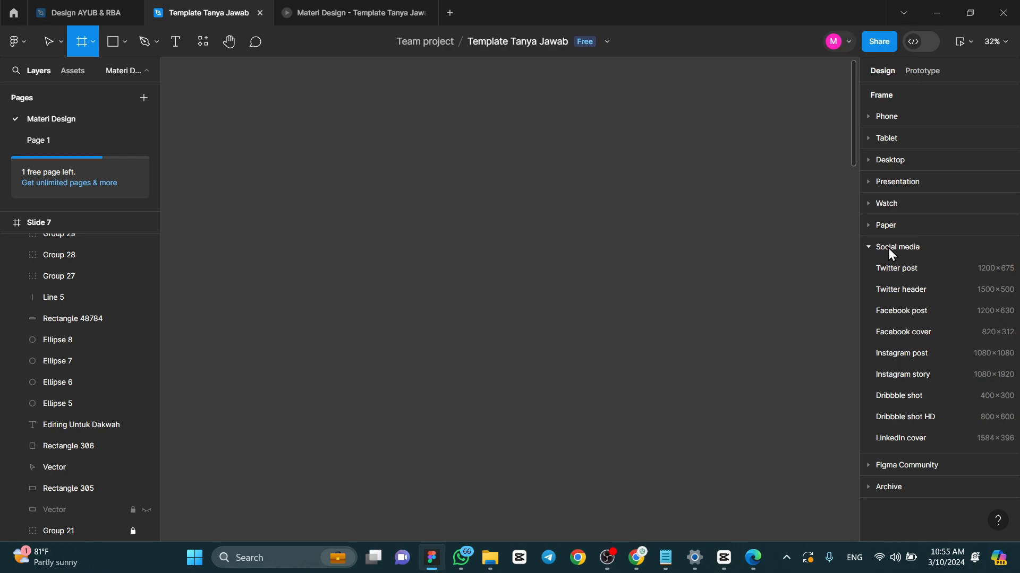
click(901, 375)
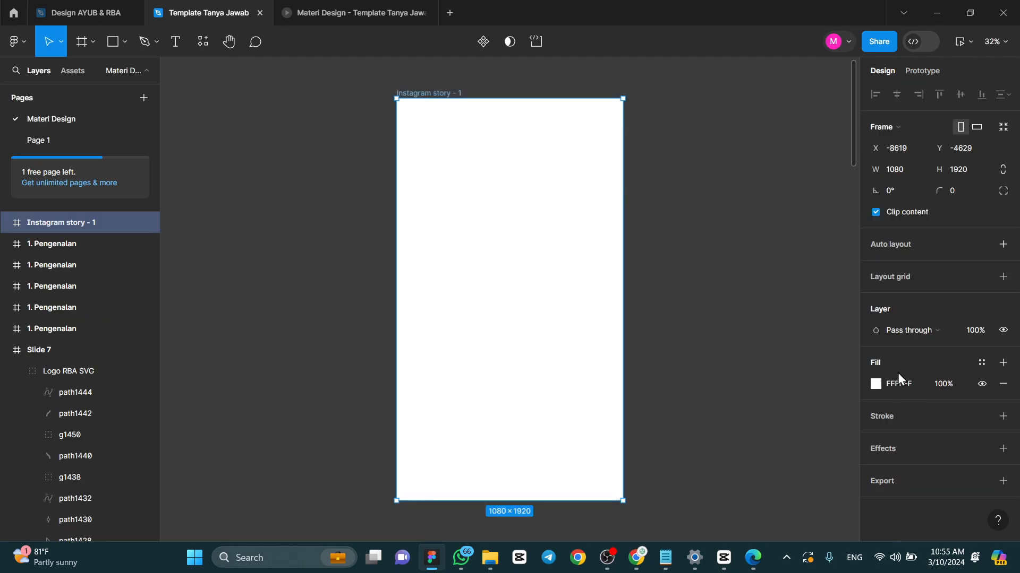
click(757, 224)
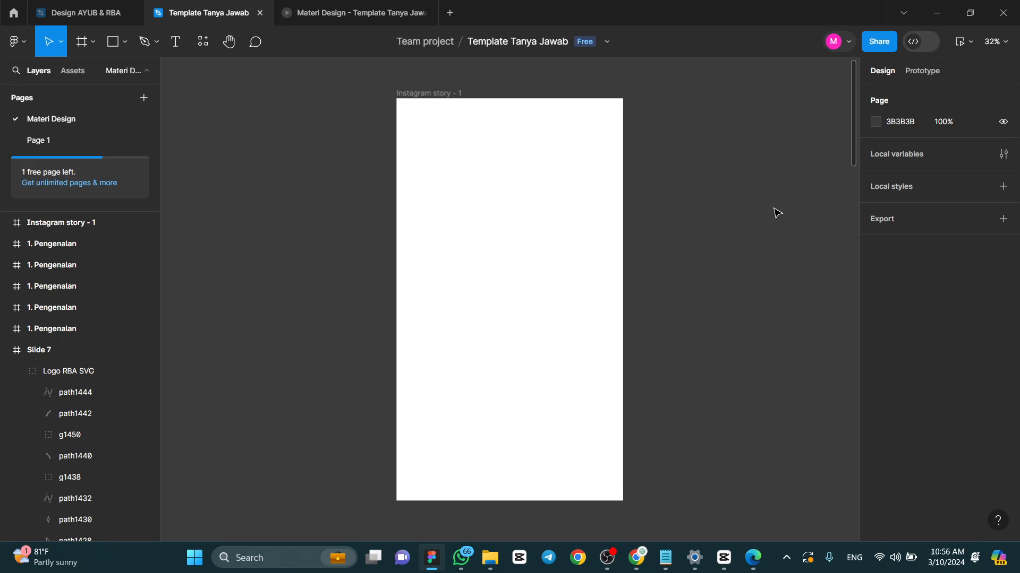
- Bring the downloaded reddish-brown texture photo from File Explorer into the Instagram story frame
click(490, 557)
drag(559, 182, 301, 197)
click(302, 196)
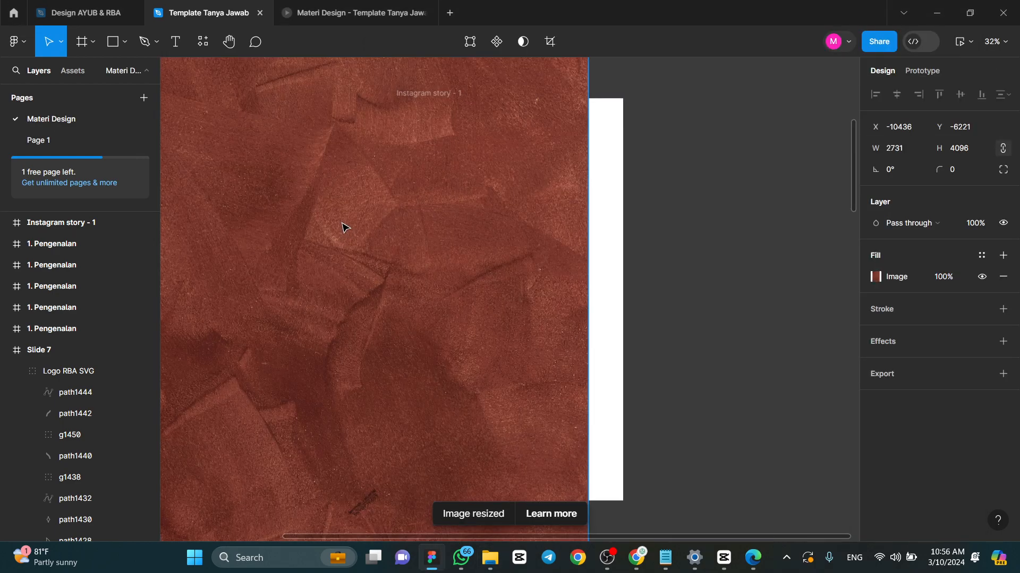
drag(478, 240, 479, 240)
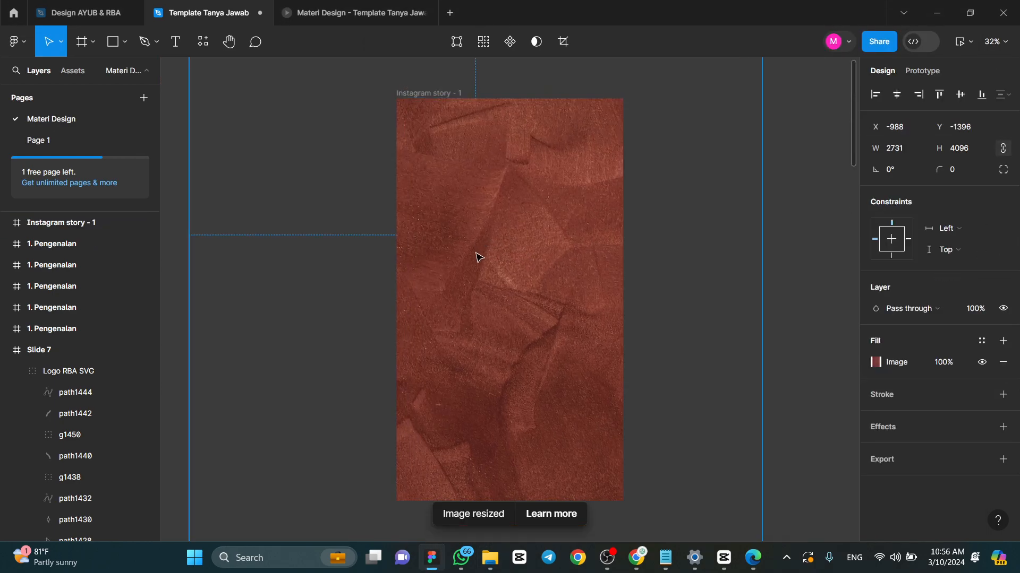
- Scale the texture photo down to about 1969×2953 and reposition it to cover the whole Instagram story frame
ctrl+scroll(604, 316, down, 5)
drag(682, 499, 601, 371)
drag(531, 283, 569, 288)
drag(556, 254, 562, 232)
scroll(562, 232, up, 3)
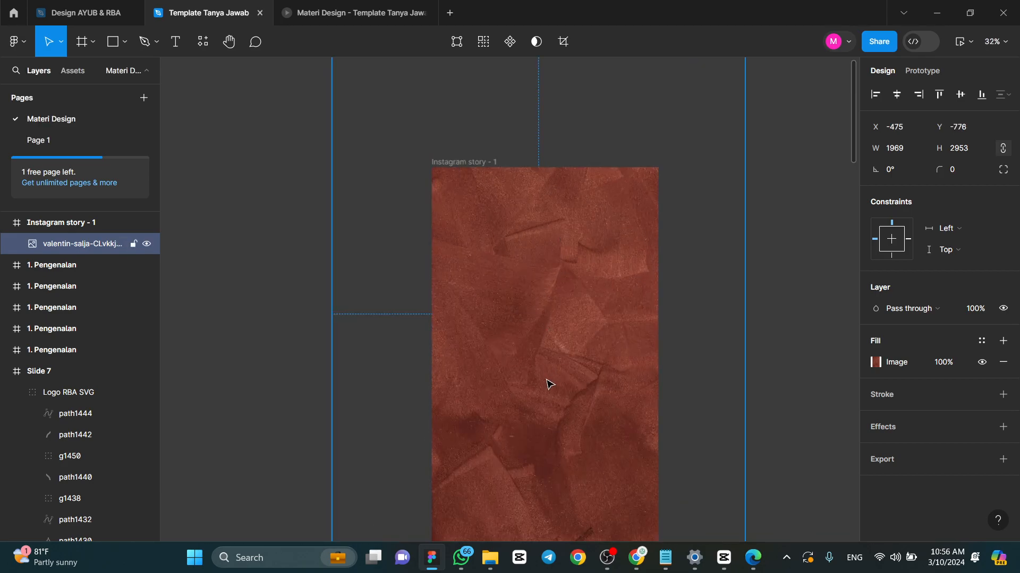
scroll(564, 217, down, 3)
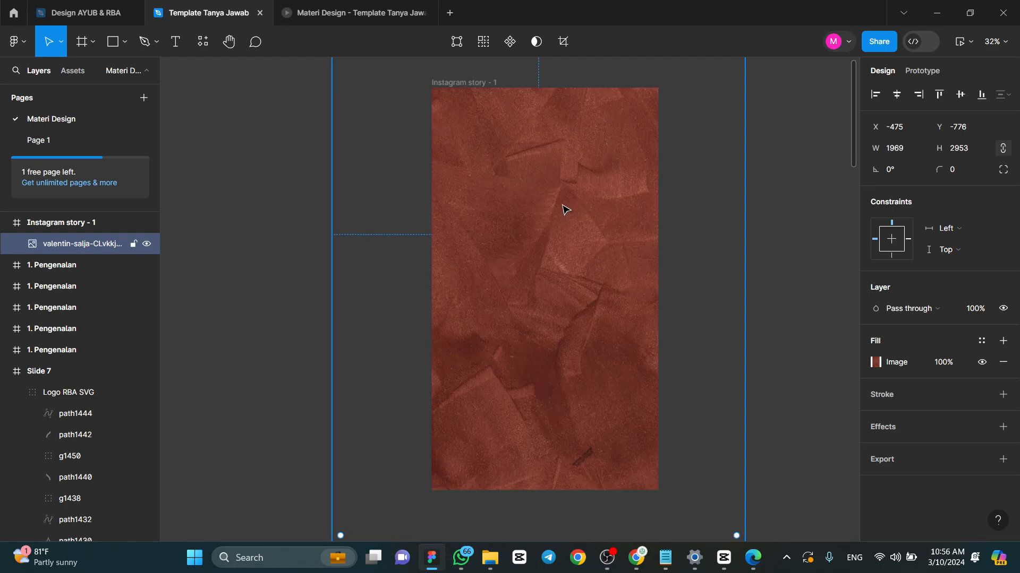
click(788, 192)
click(573, 259)
click(764, 216)
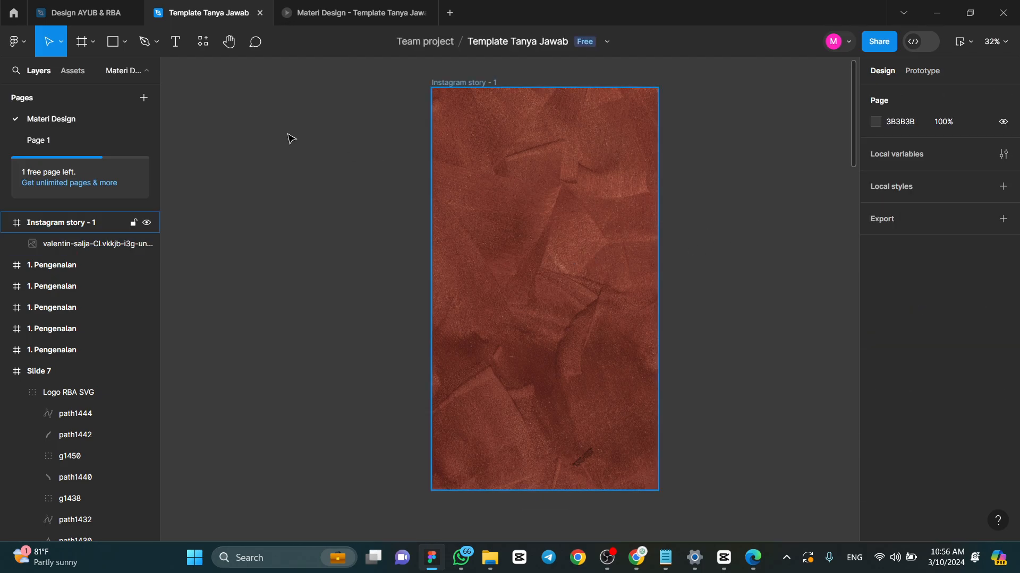
- Draw a text box about 573×614 in the frame's upper half and enter "Manakah Lebih Utama Bagi Wanita,"
click(172, 42)
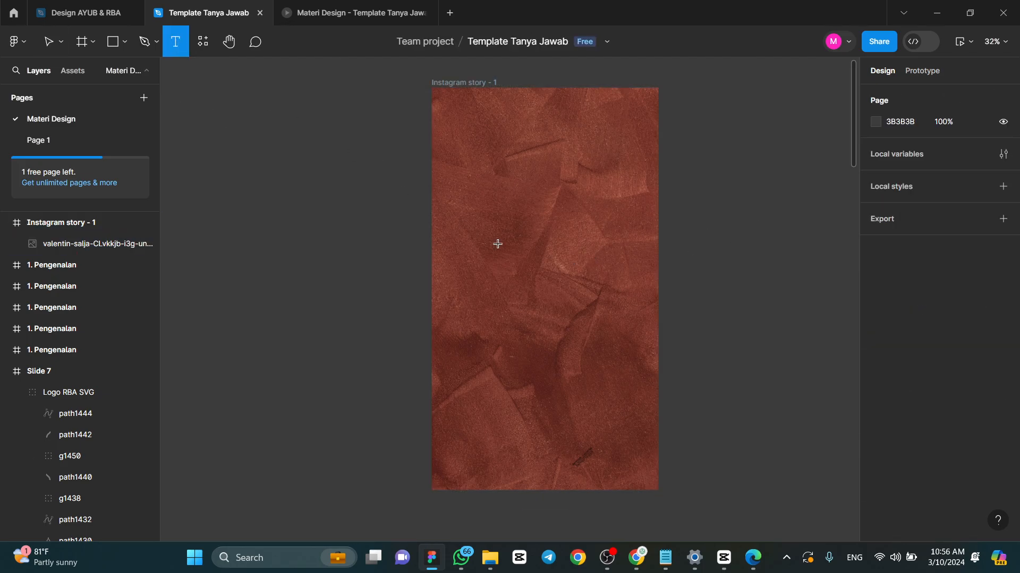
drag(473, 181, 594, 302)
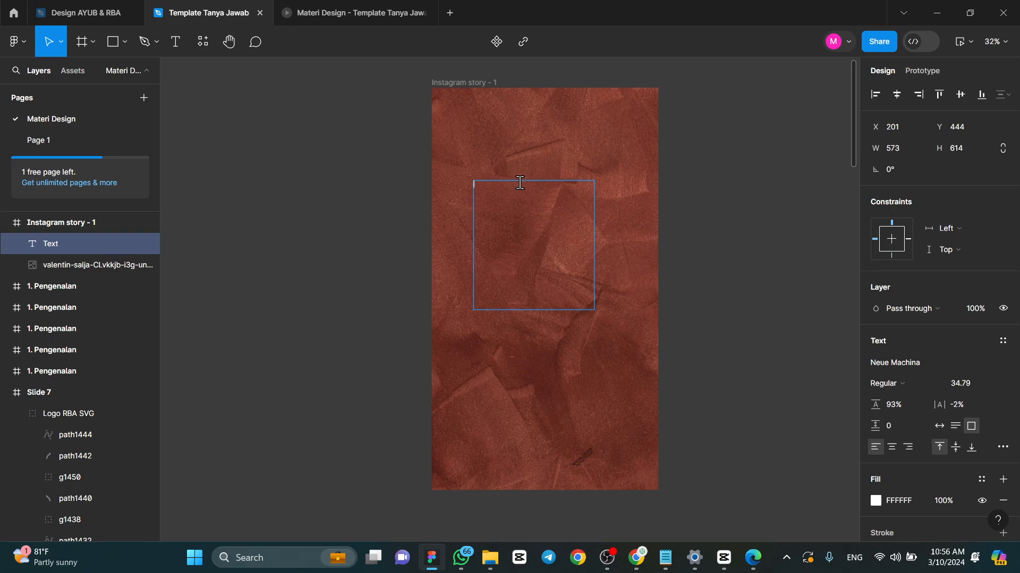
key(Caps_Lock)
text(M)
key(Caps_Lock)
text(anakah L)
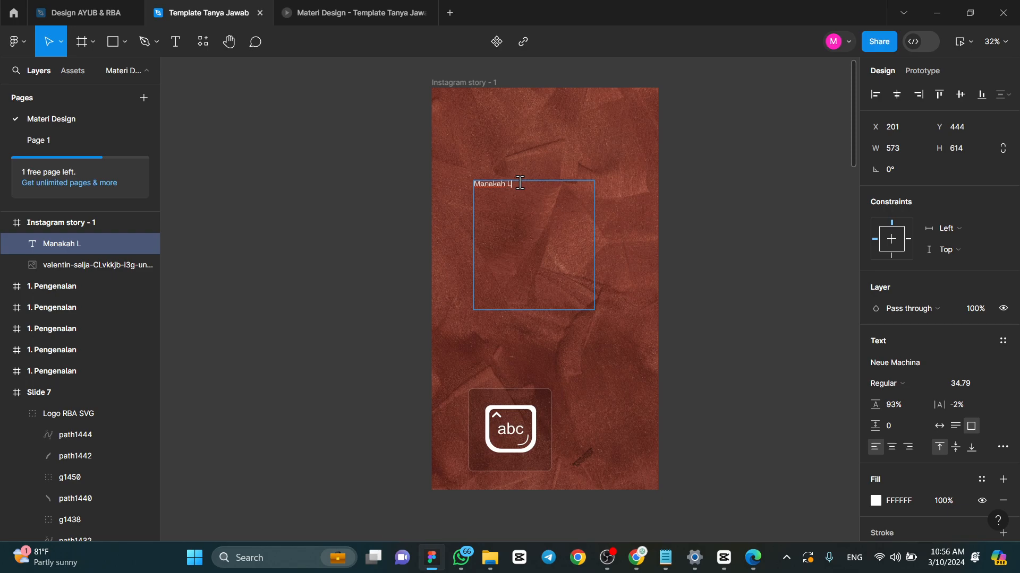
key(Caps_Lock)
key(Caps_Lock)
text(ebih)
key(Caps_Lock)
text(U)
key(Caps_Lock)
text(tama Bagi)
key(Caps_Lock)
text(W)
key(Caps_Lock)
text(anita)
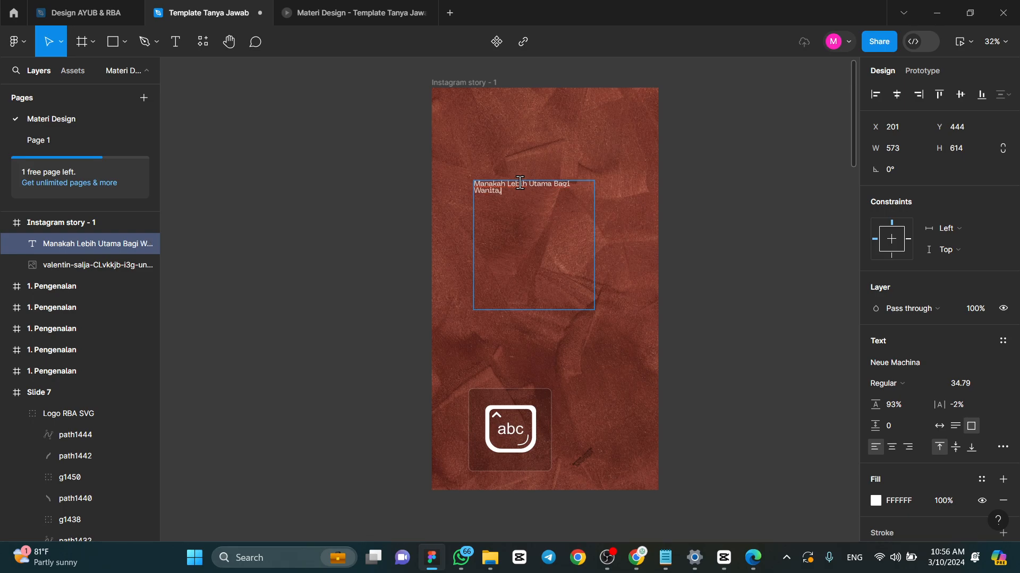
text(,)
- Complete the question text with "Shalat Tarawih di Masjid atau di Rumah?"
scroll(520, 183, up, 5)
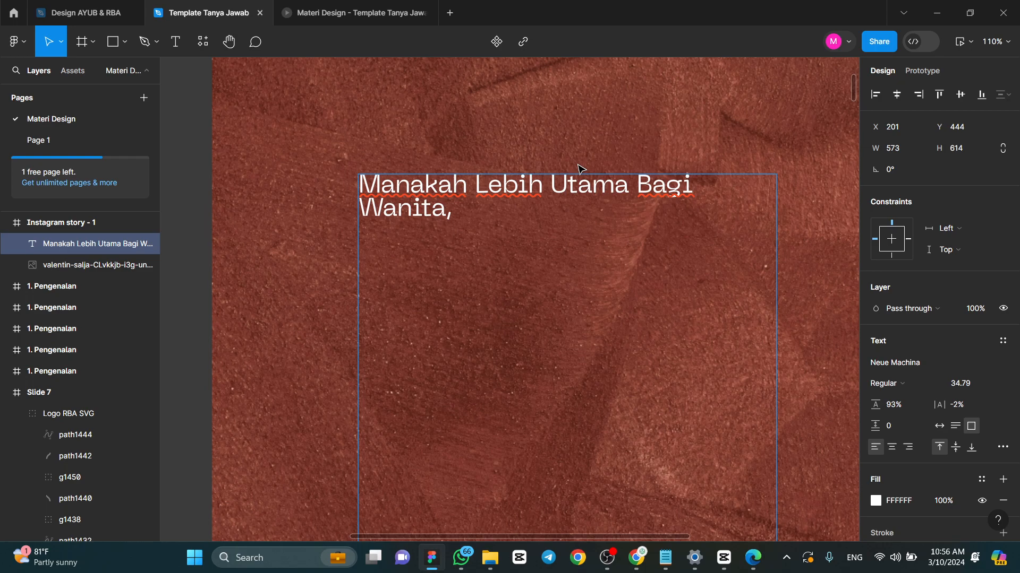
key(Caps_Lock)
text(S)
key(Caps_Lock)
text(halat)
key(Caps_Lock)
text(T)
key(Caps_Lock)
text(arawih di)
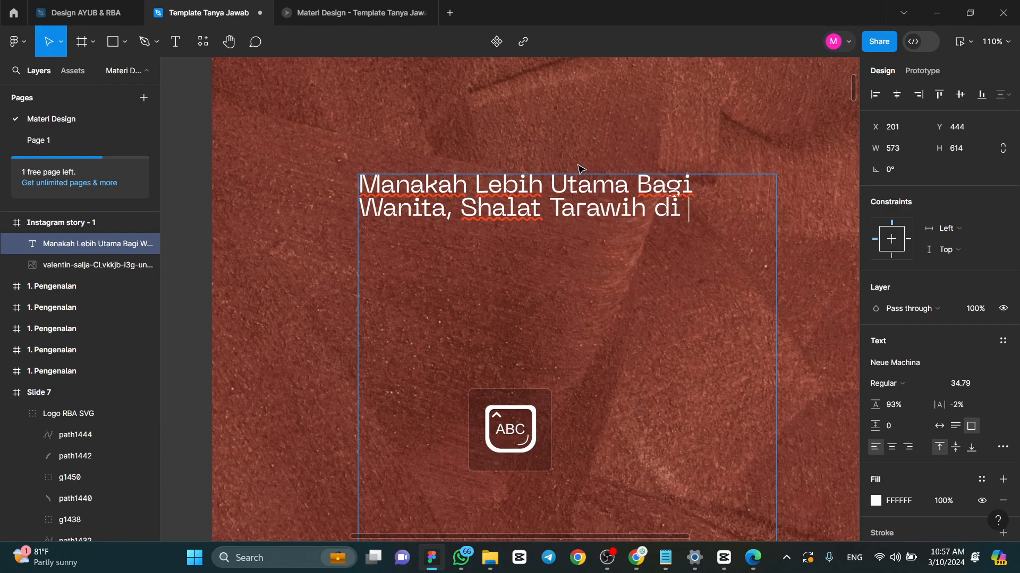
key(Caps_Lock)
text(M)
key(Caps_Lock)
text(asjid atau)
key(Caps_Lock)
key(Caps_Lock)
text(di)
key(Caps_Lock)
text(RU)
key(Caps_Lock)
text(mah)
key(BackSpace)
key(BackSpace)
key(BackSpace)
key(BackSpace)
text(umah?)
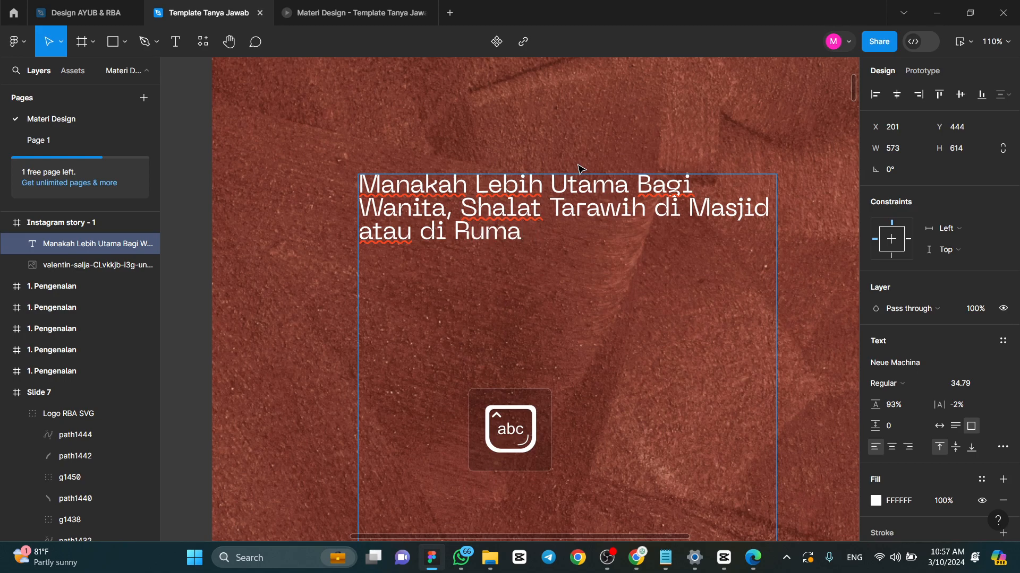
key(Escape)
- Fit the text box's height to the question and narrow it to about 481 wide, wrapping onto three lines
scroll(634, 199, down, 5)
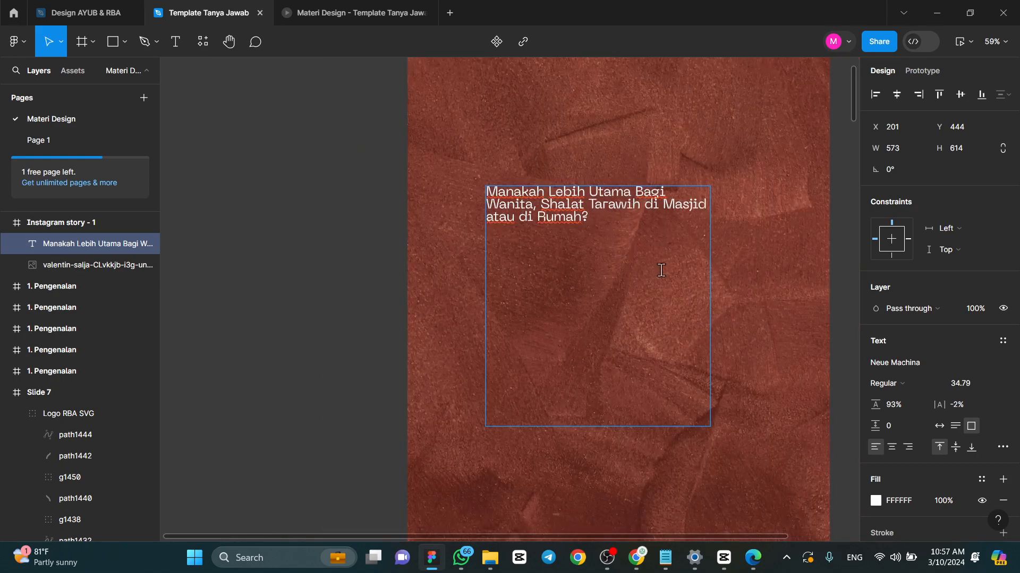
drag(568, 427, 566, 236)
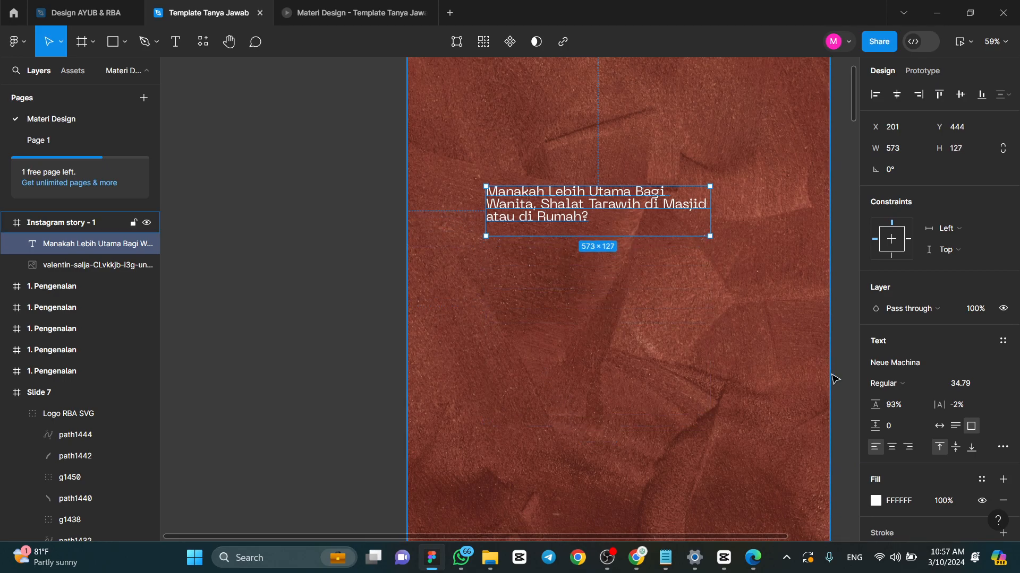
click(938, 426)
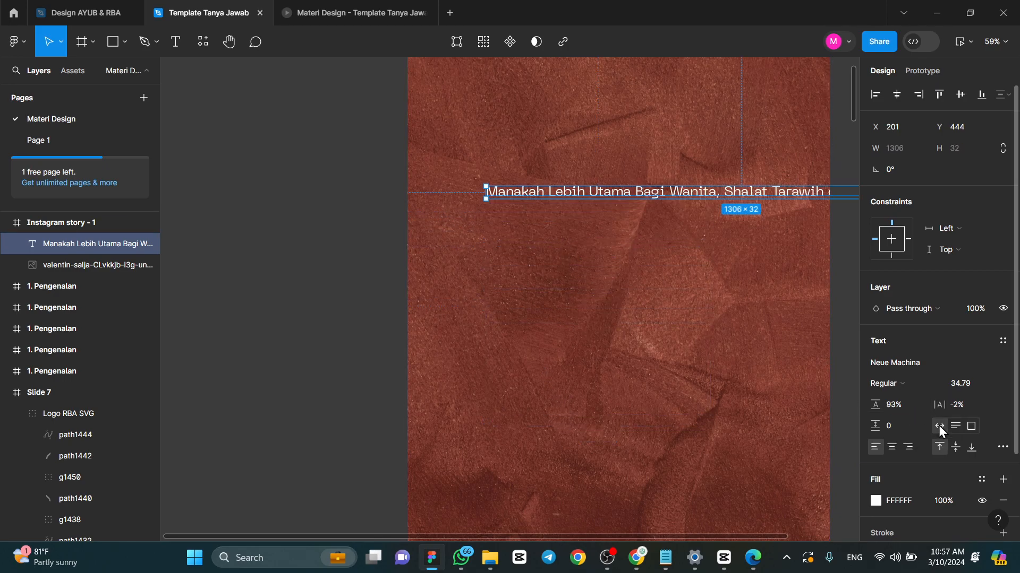
scroll(518, 287, down, 5)
drag(706, 250, 578, 257)
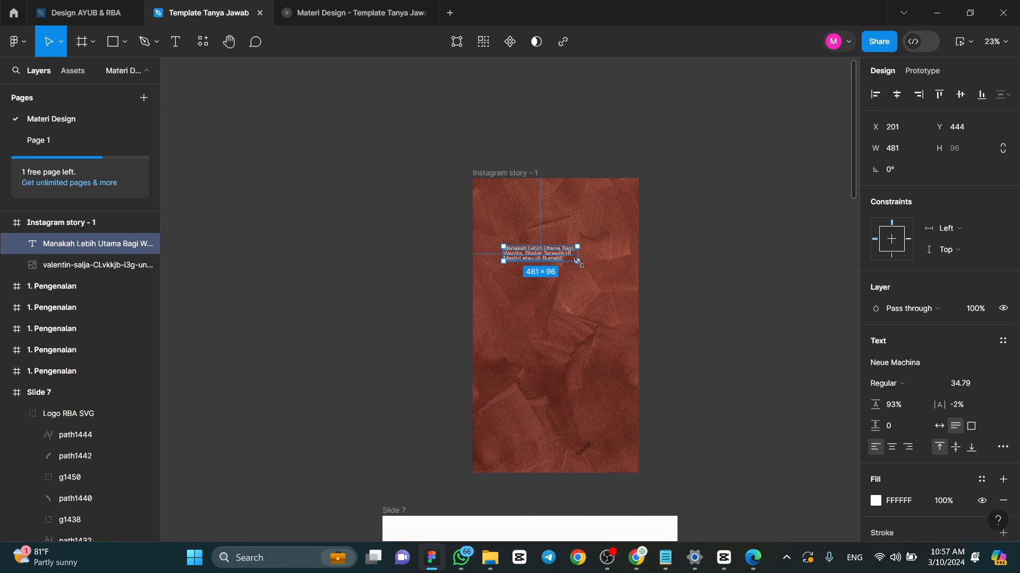
- Scale the question text up to about 862 wide and move it to the middle of the frame
scroll(585, 260, up, 4)
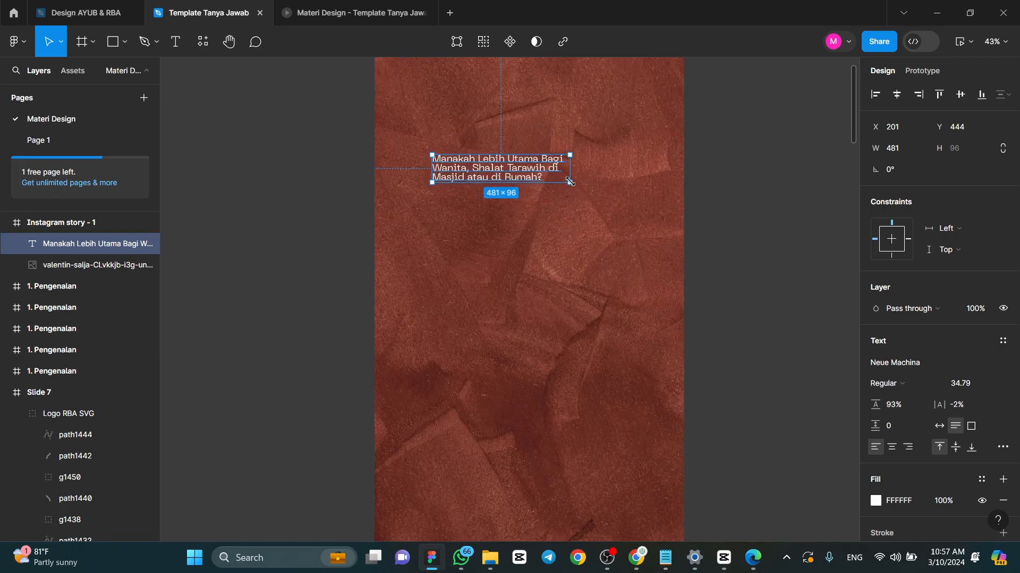
key(k)
drag(570, 183, 591, 296)
scroll(591, 295, down, 1)
scroll(590, 294, left, 1)
drag(596, 280, 594, 274)
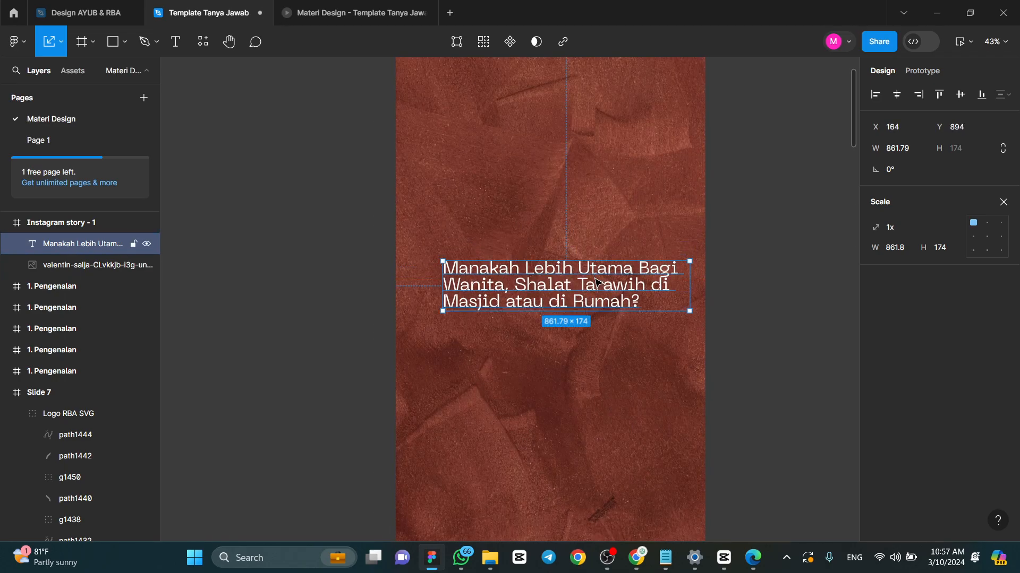
- Narrow the question text box to 560 wide so it wraps onto five lines, and scale it up to 778 wide in mid-frame
key(v)
drag(690, 279, 603, 290)
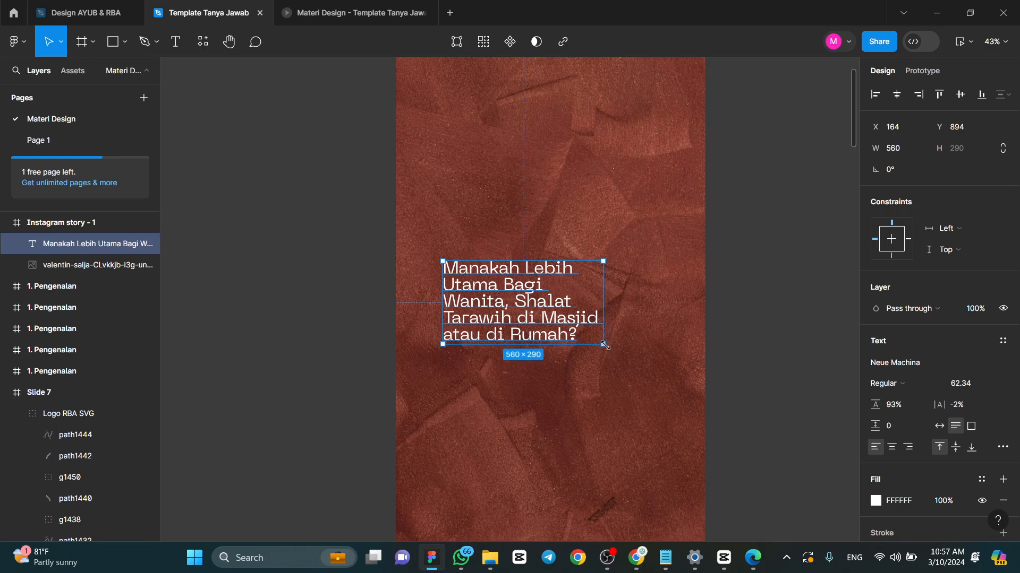
key(k)
drag(603, 346, 664, 376)
drag(600, 335, 598, 313)
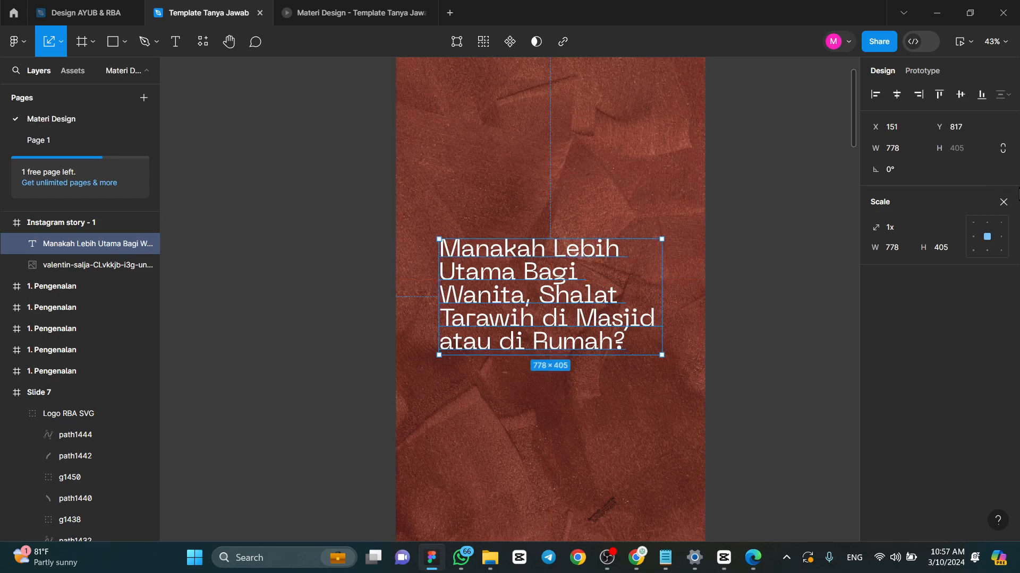
- Center-align the question text and set its line height to 118%
click(1006, 205)
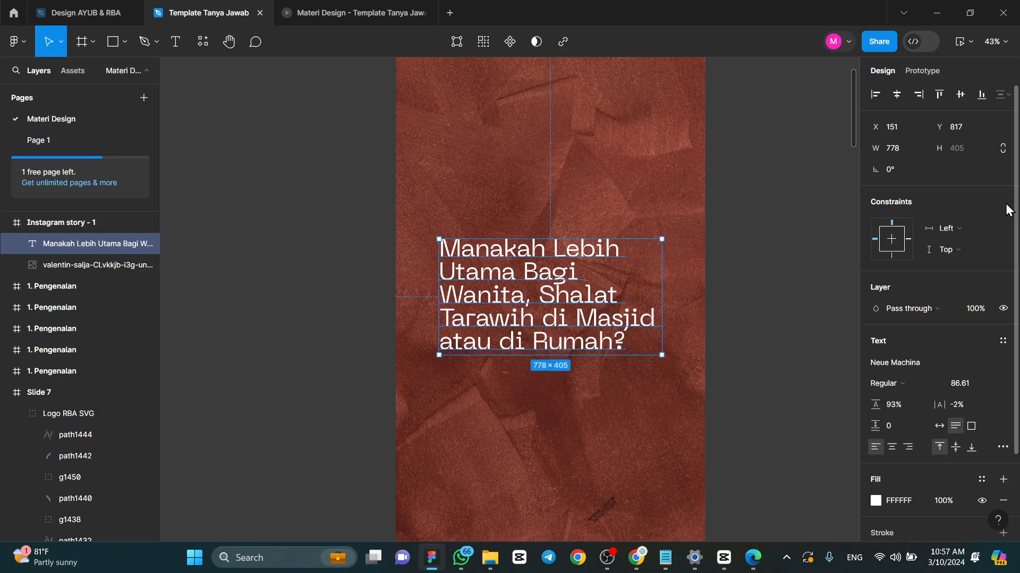
click(892, 447)
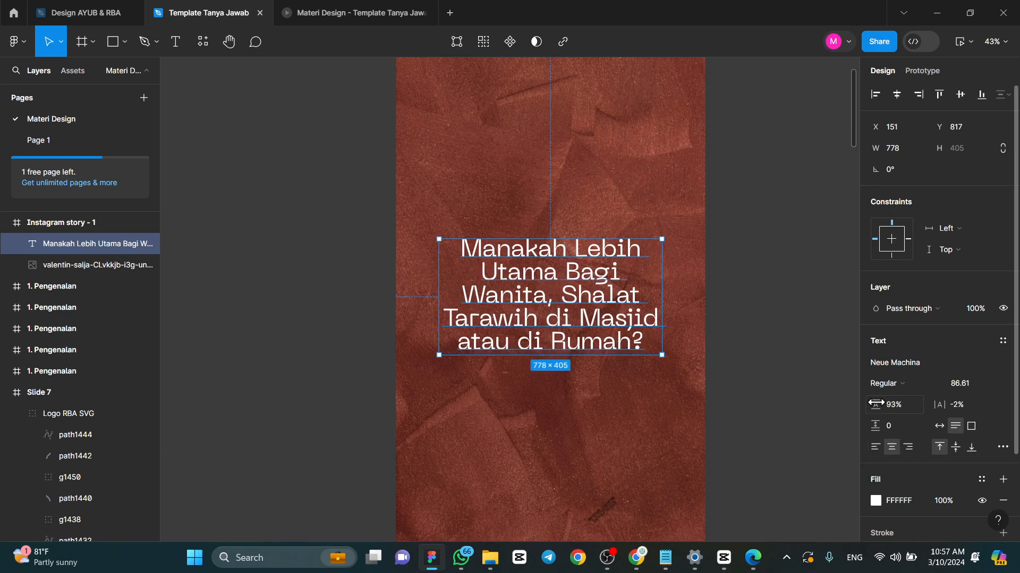
drag(876, 404, 910, 407)
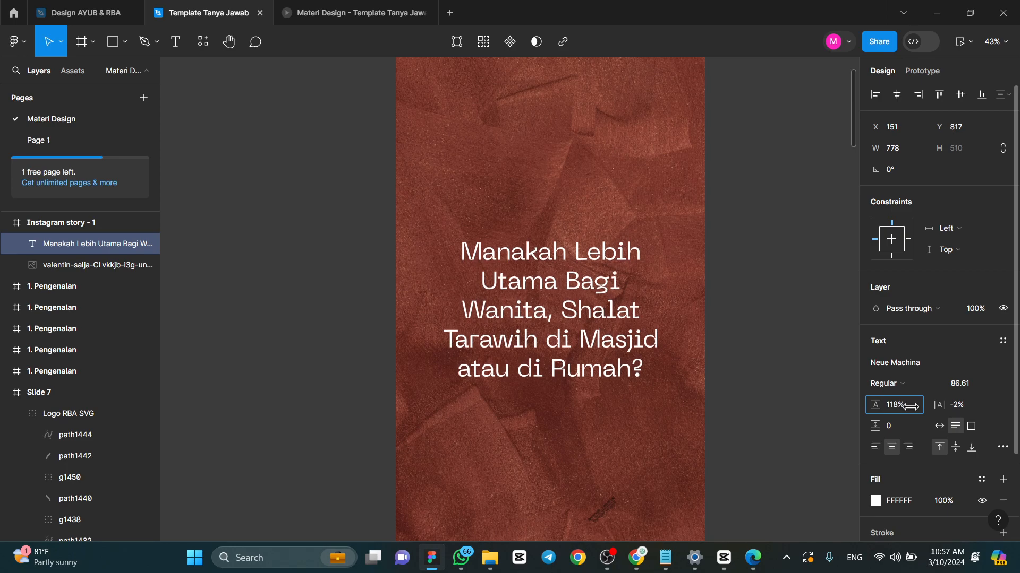
- Widen the question text box to about 803 and move it up to the middle of the frame
mouse_move(667, 286)
mouse_down()
mouse_move(685, 287)
mouse_move(669, 288)
mouse_up()
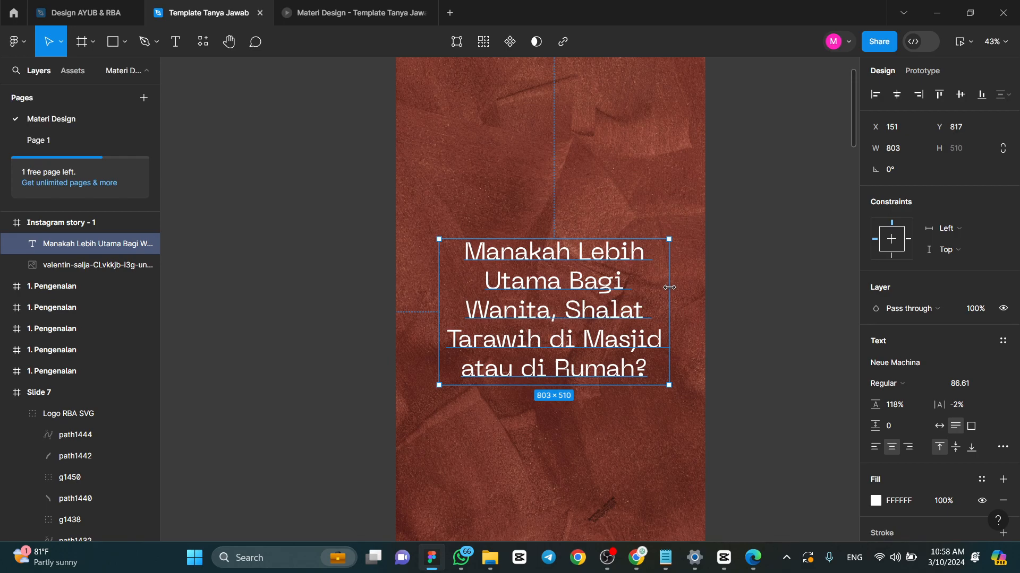
scroll(669, 287, down, 3)
drag(597, 311, 595, 283)
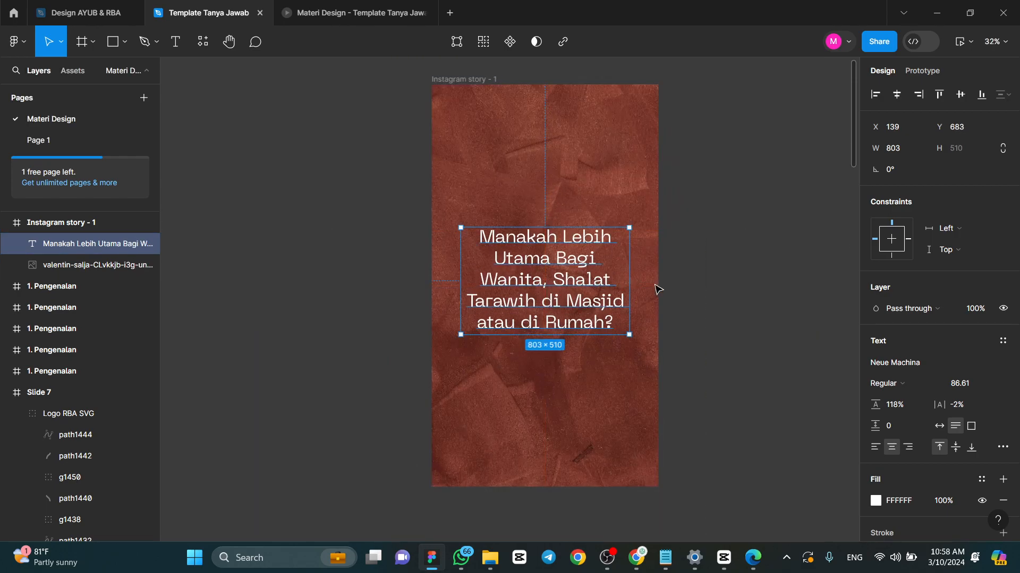
- Make the question text Ultrabold and fit it in a box 872 wide, centred horizontally in the frame
click(891, 387)
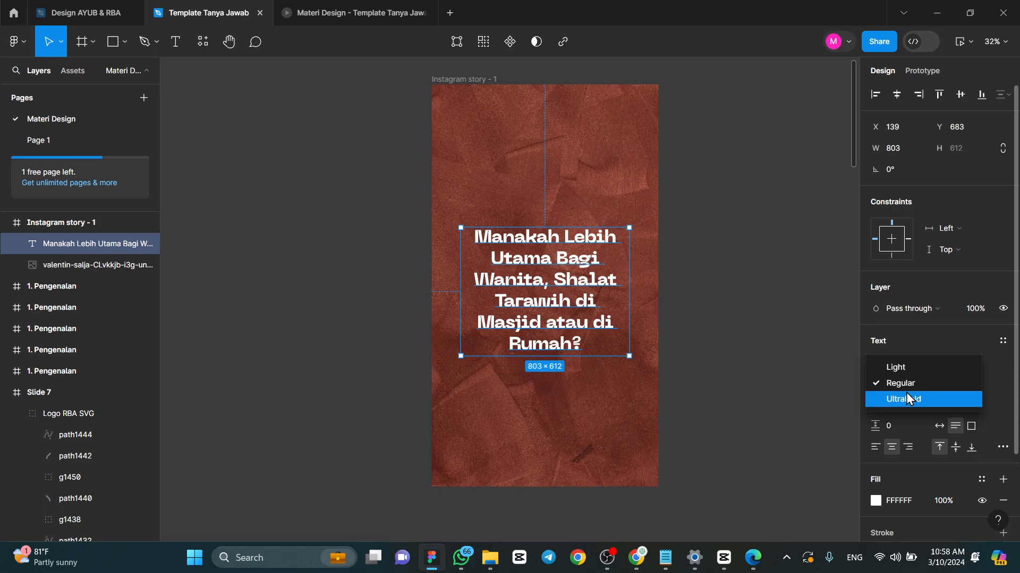
click(905, 398)
drag(630, 286, 653, 279)
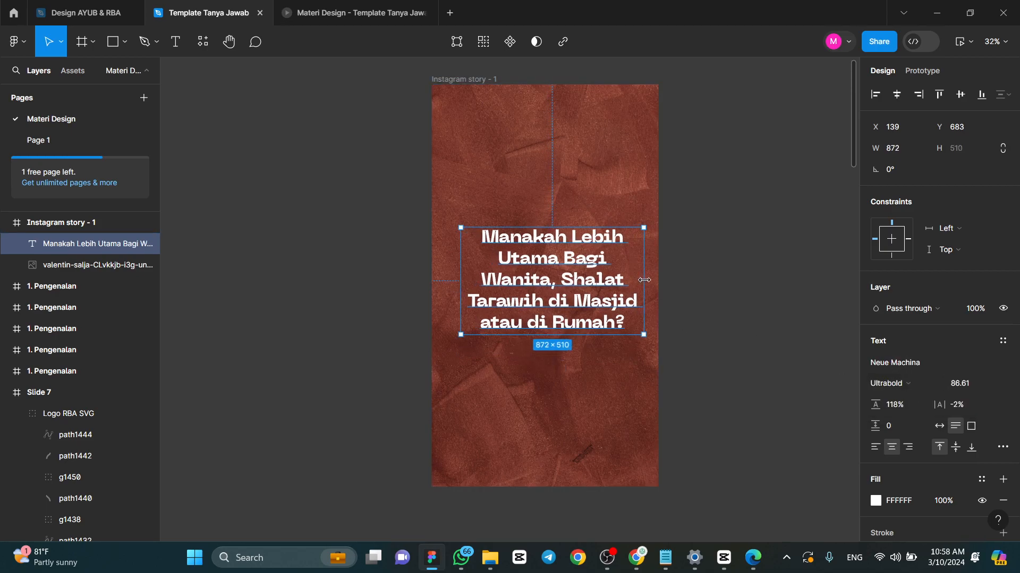
click(897, 94)
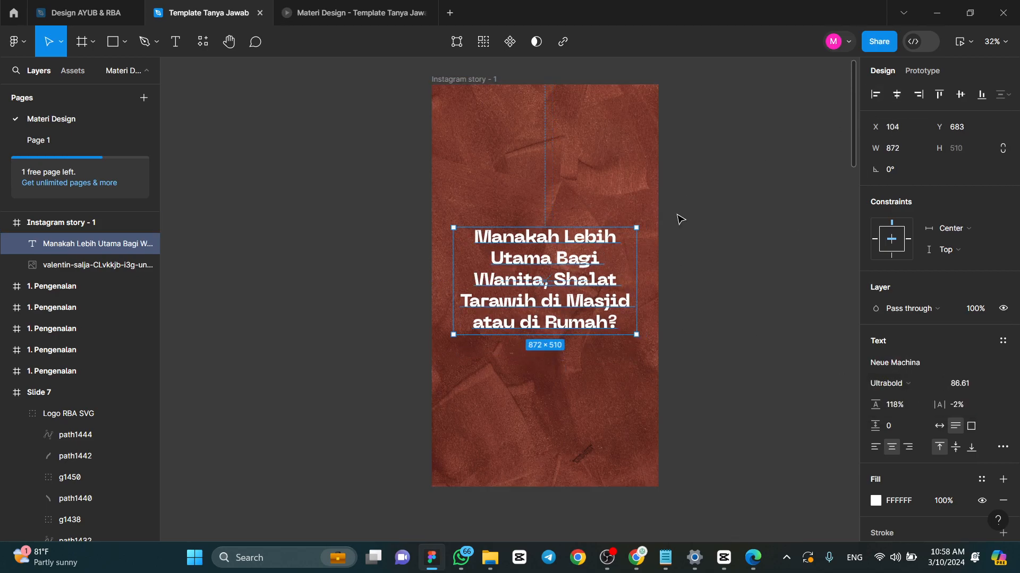
- Change the question text's font to Montserrat
click(926, 363)
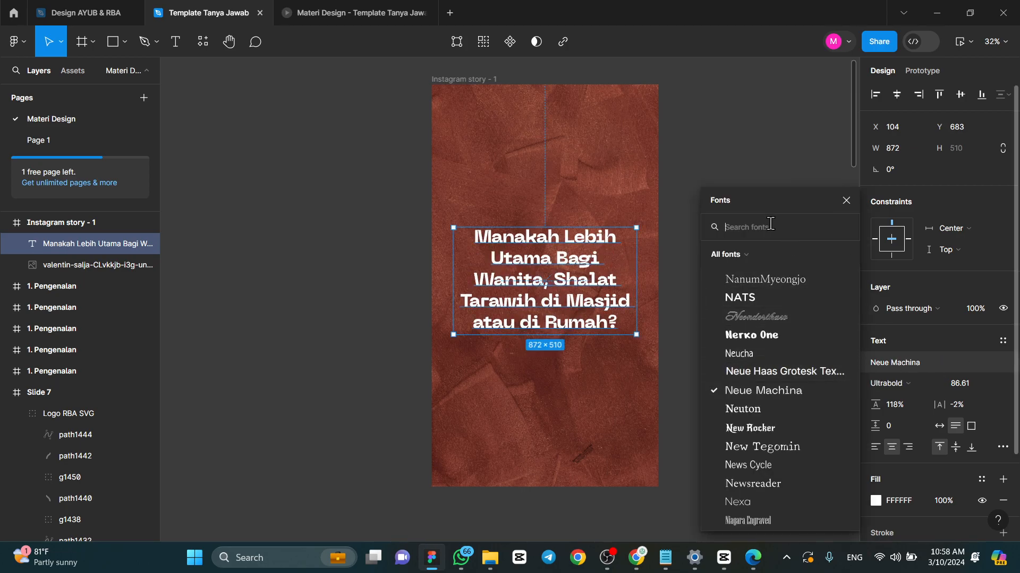
key(Caps_Lock)
text(M)
key(Caps_Lock)
text(onts)
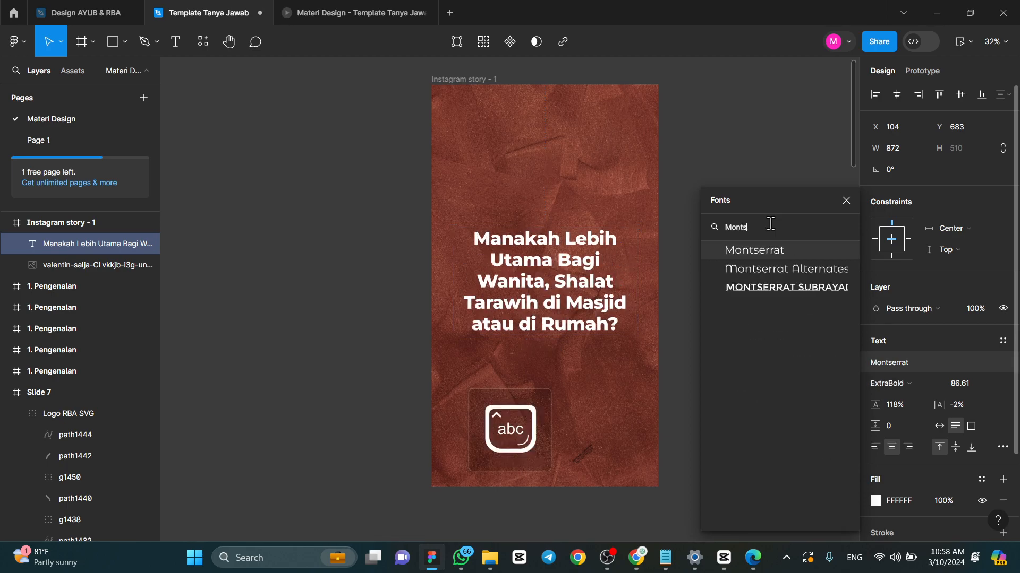
click(757, 247)
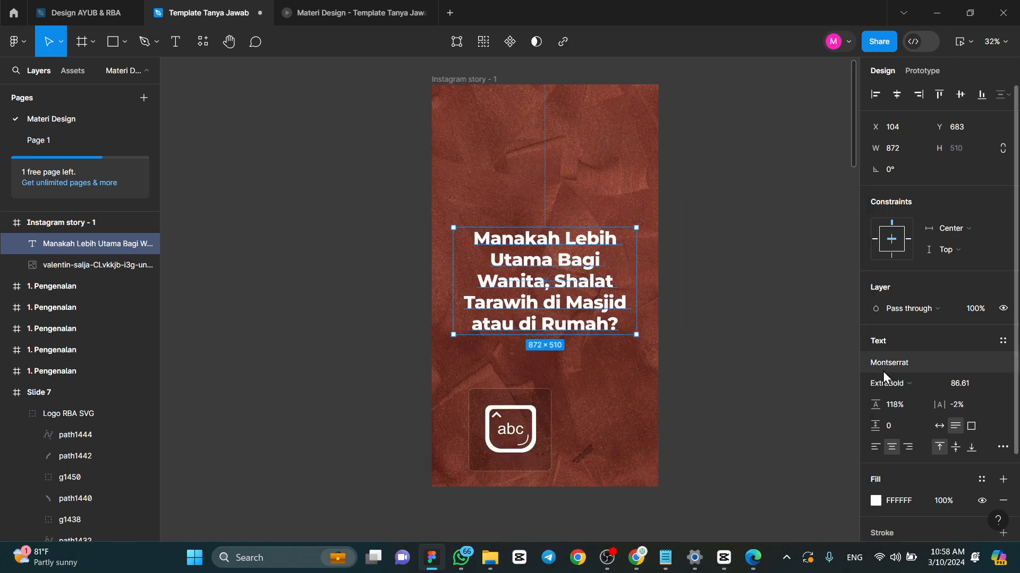
- Resize the question text to about 976×362 at font size 78.41, wrapped onto four lines in the frame's middle
drag(636, 276, 611, 297)
key(k)
click(1003, 202)
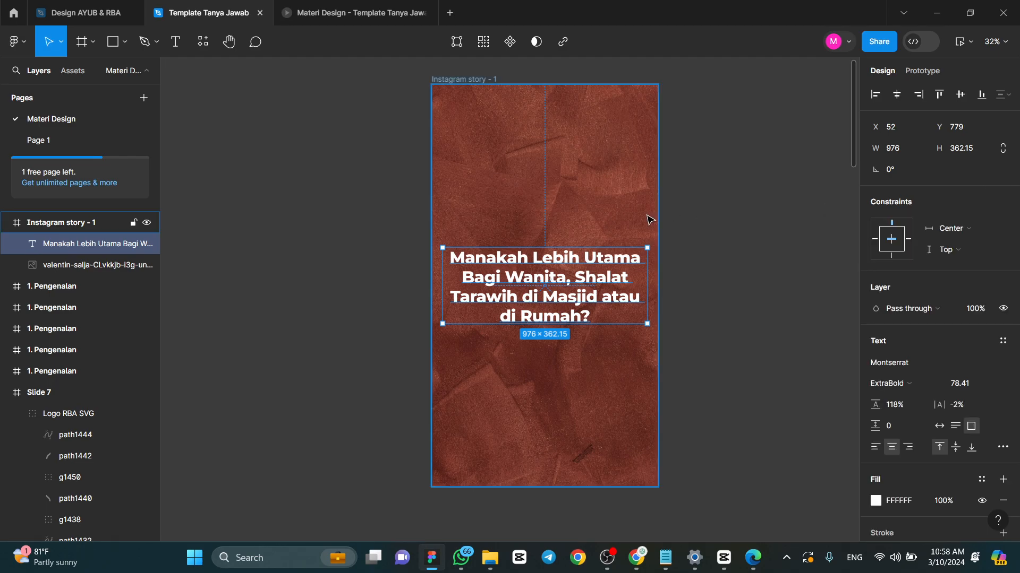
click(747, 227)
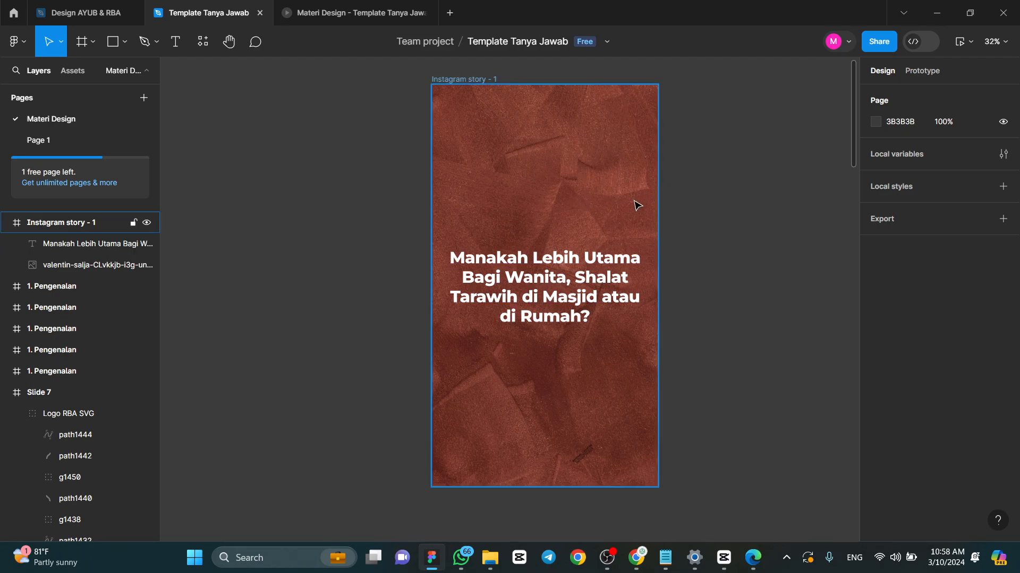
click(546, 261)
click(672, 218)
- Duplicate the question text below the original and replace the copy's wording with the ustadz's title and full name
click(592, 295)
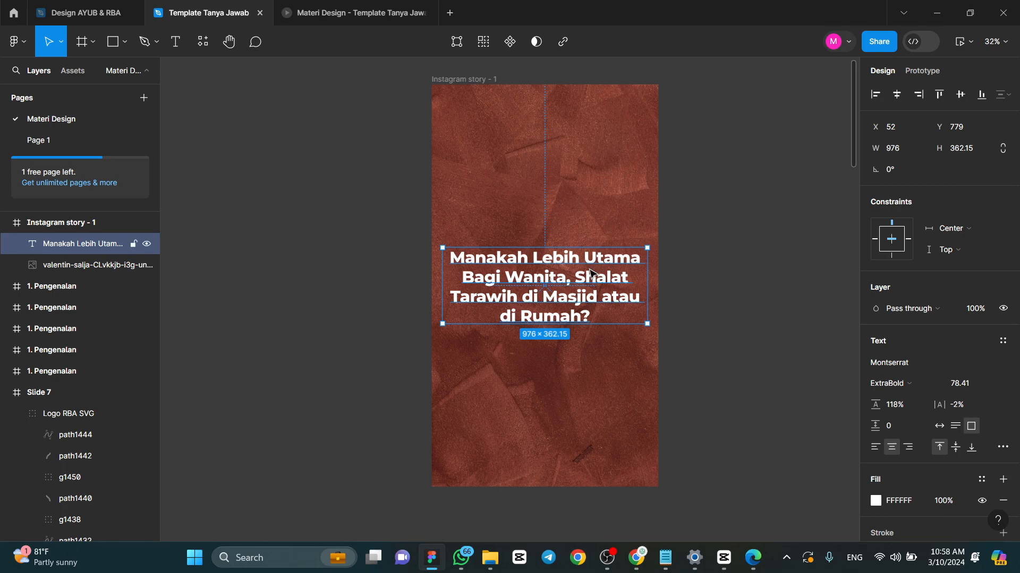
key(ctrl+d)
drag(577, 278, 572, 368)
double_click(571, 366)
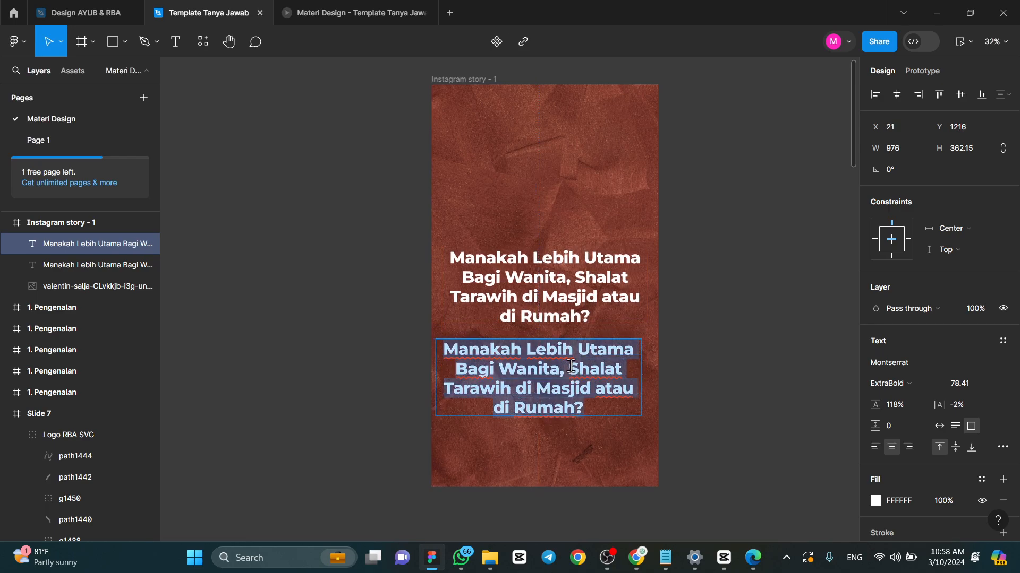
text(Ustadz)
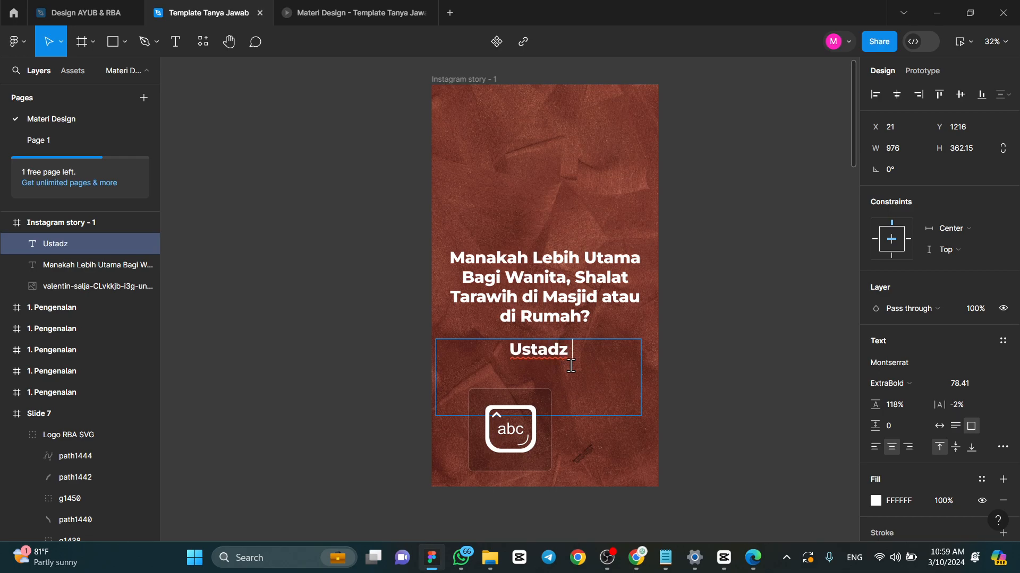
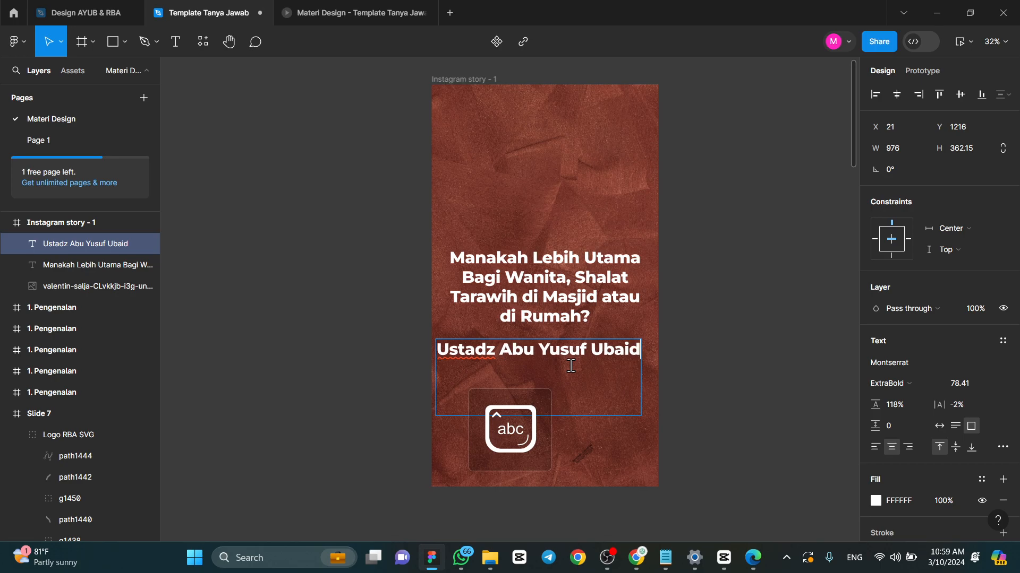
key(Escape)
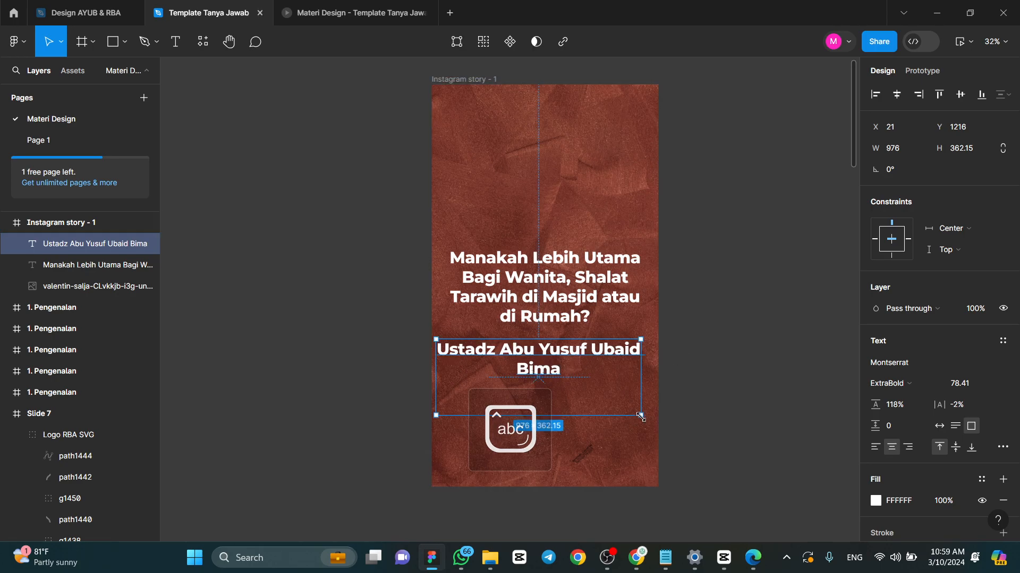
- Scale the speaker's name text down to about 735×203 so the name fits on one line
key(k)
drag(639, 417, 587, 371)
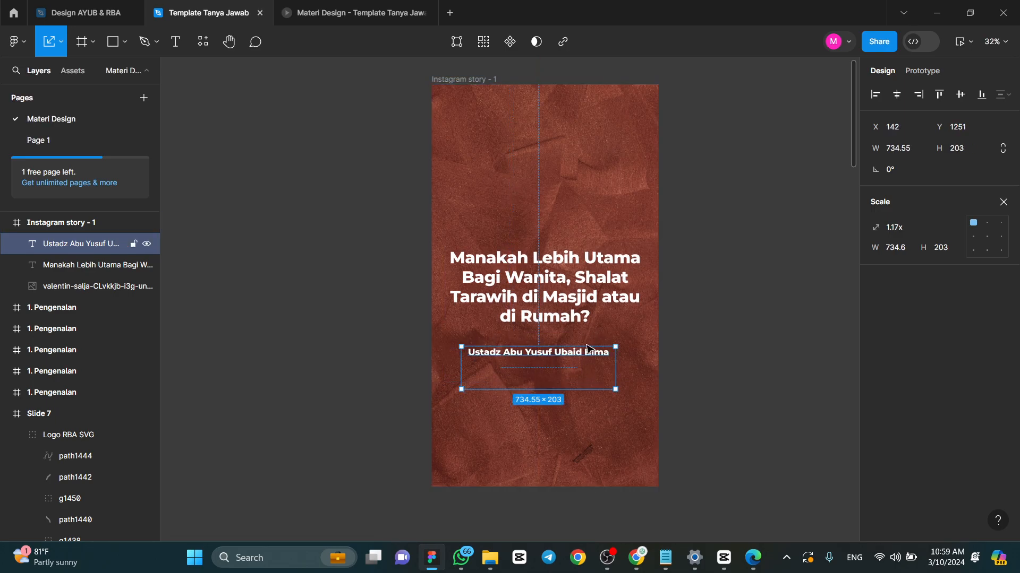
click(585, 281)
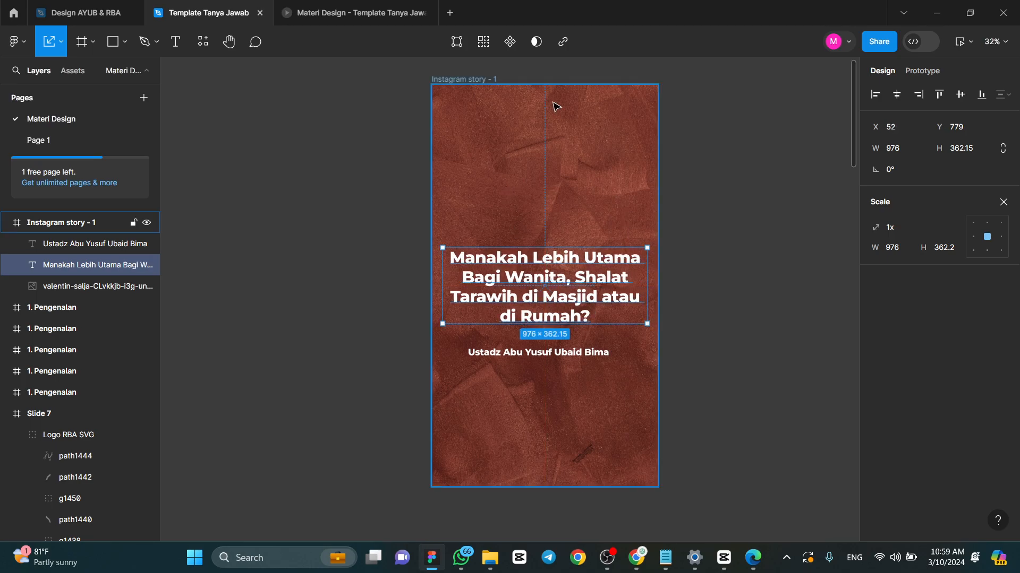
click(768, 259)
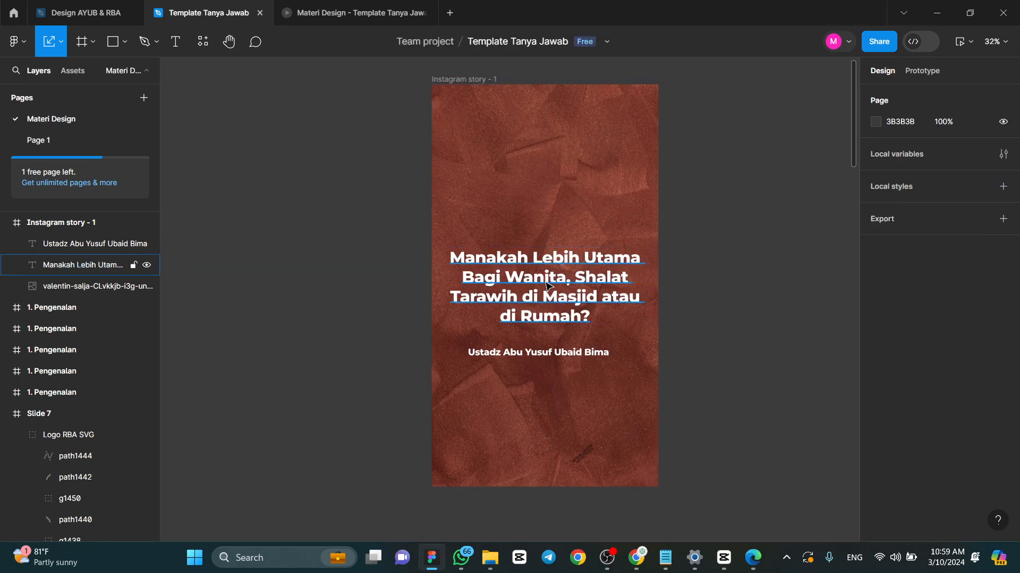
- Centre the speaker's name horizontally in the frame and move it slightly closer beneath the question
click(587, 364)
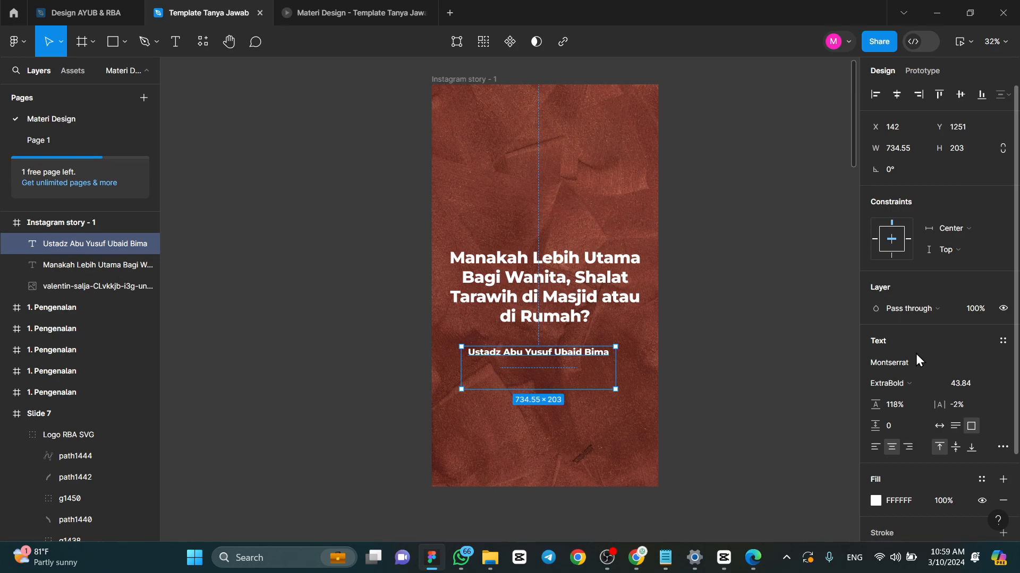
click(896, 94)
click(721, 205)
click(574, 371)
click(584, 365)
key(Escape)
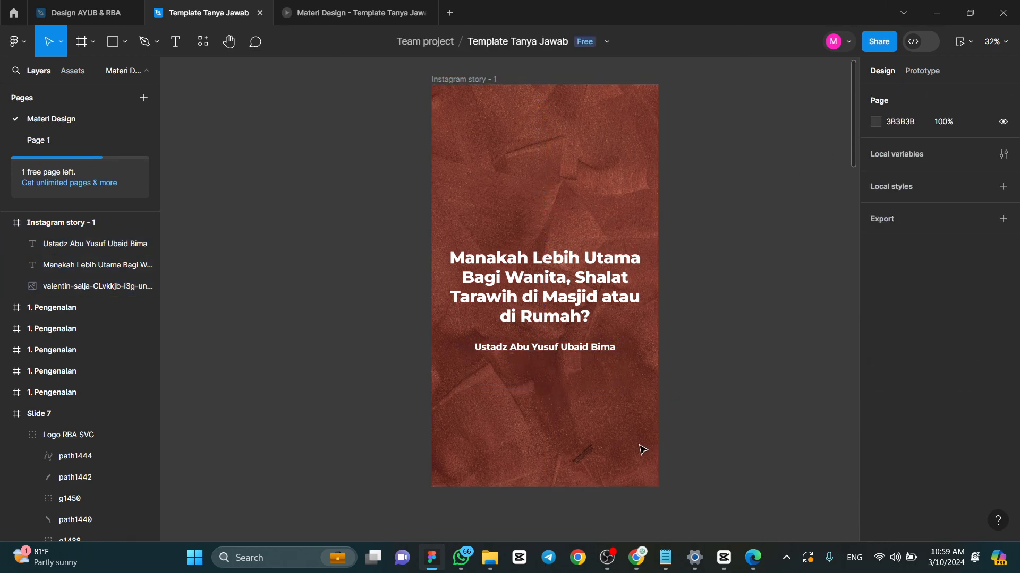
- Try to import the Footer AYUB image into the design straight from the downloaded zip archive in File Explorer
click(490, 558)
double_click(629, 228)
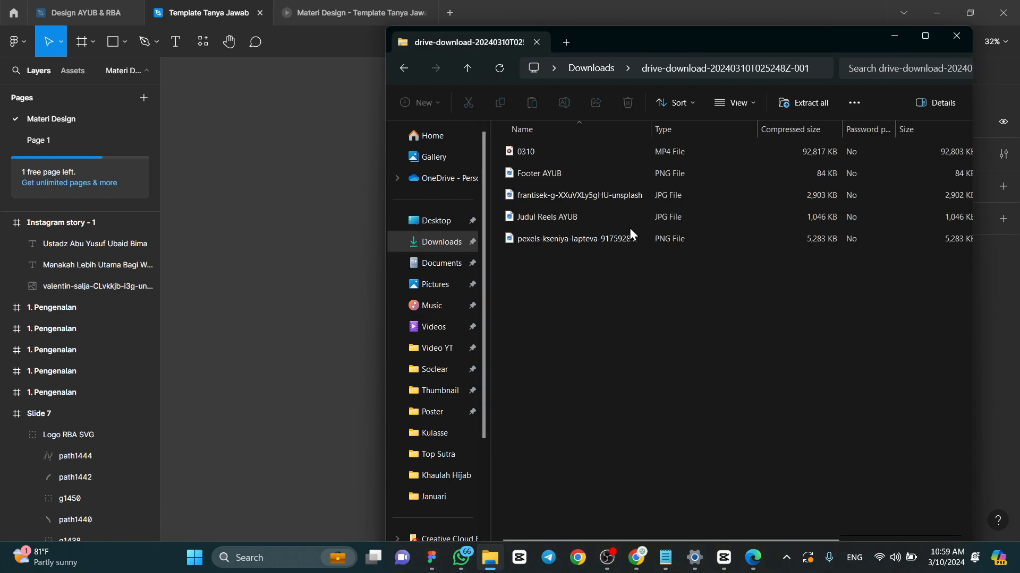
click(567, 177)
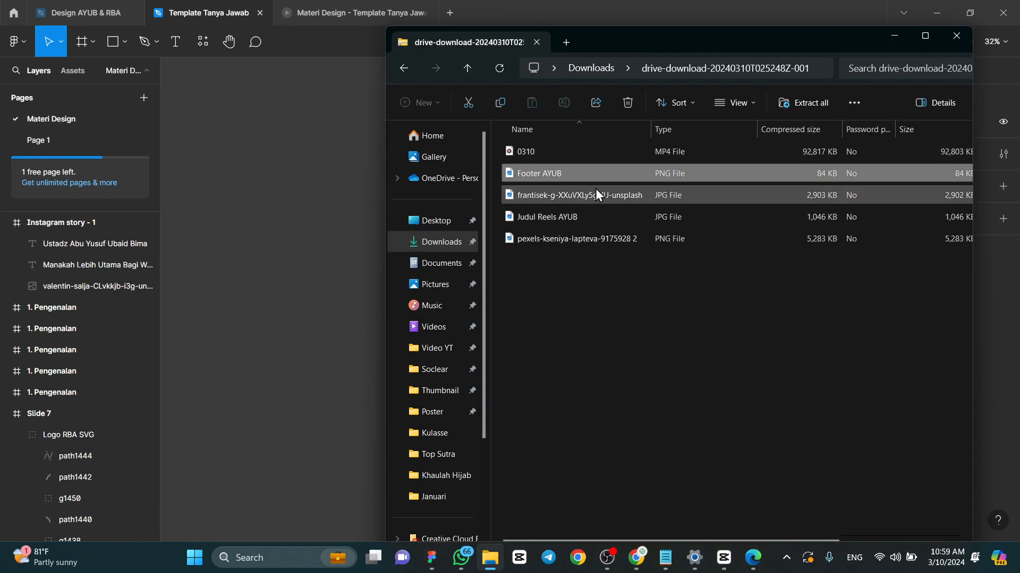
drag(592, 180, 352, 249)
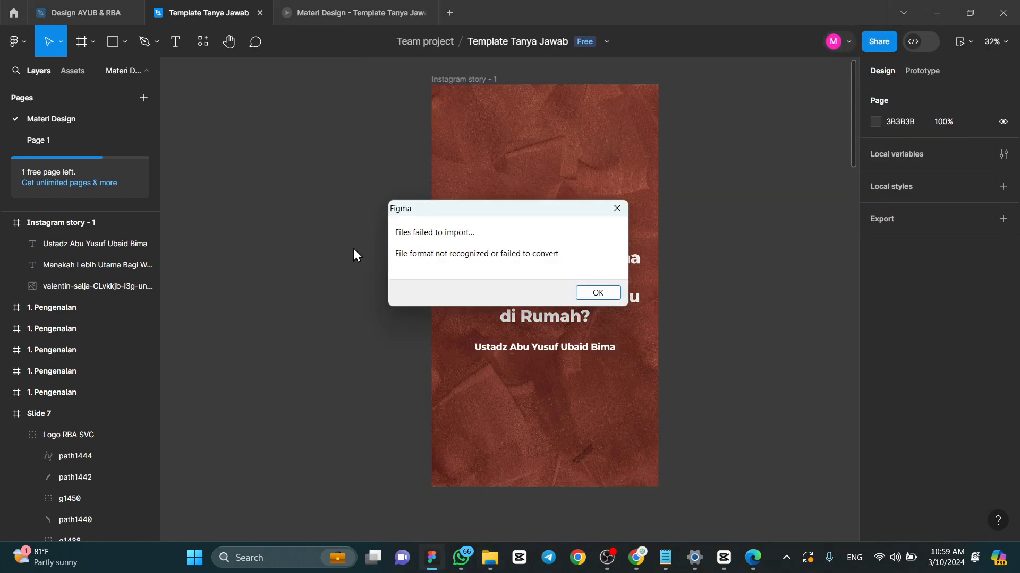
click(598, 293)
- Switch to File Explorer and put the drive-download zip archive from Downloads onto New Volume (D:)
key(alt+Tab)
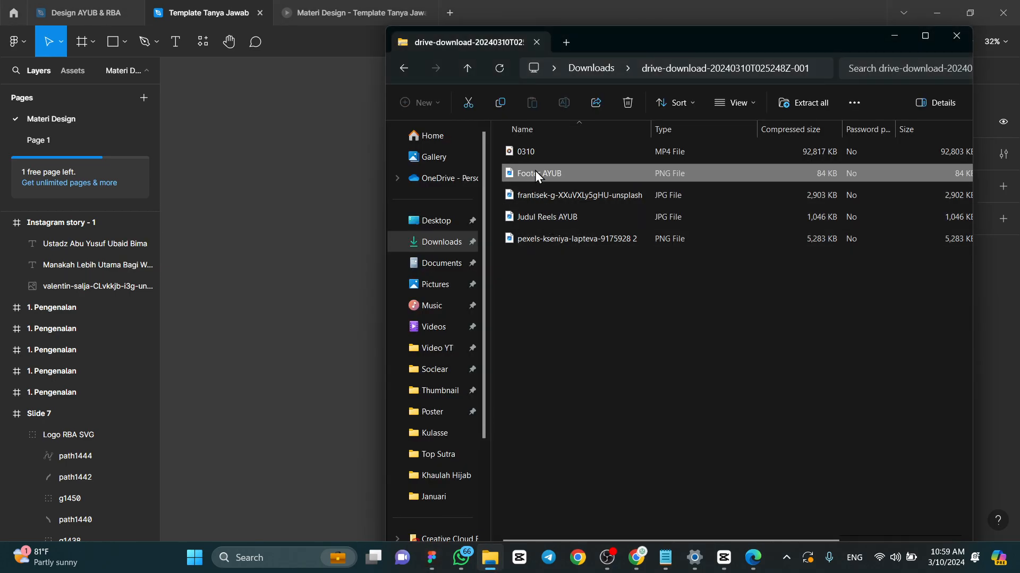
click(458, 246)
right_click(678, 226)
click(625, 194)
scroll(475, 266, down, 2)
click(457, 492)
scroll(678, 334, down, 4)
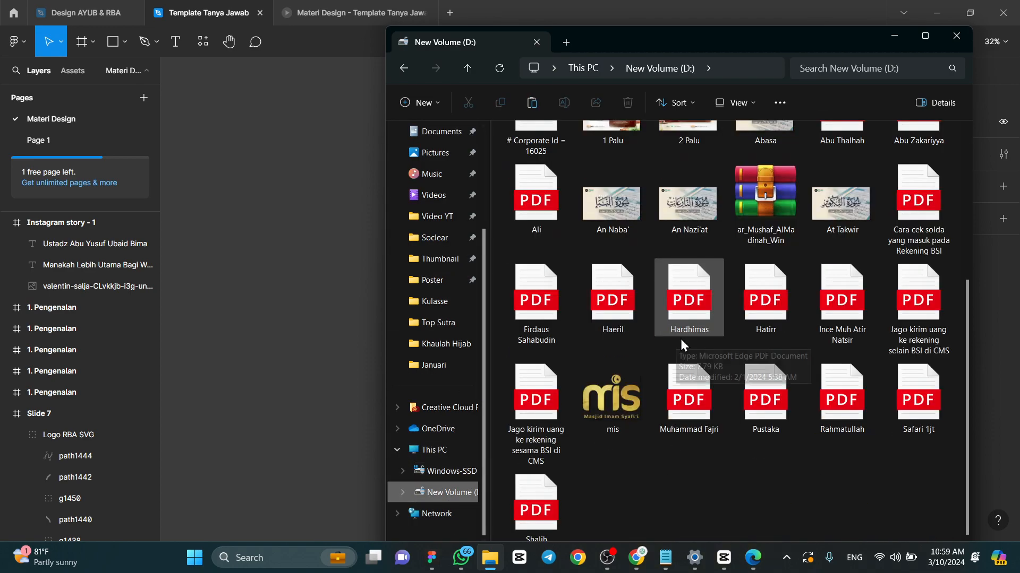
key(ctrl+v)
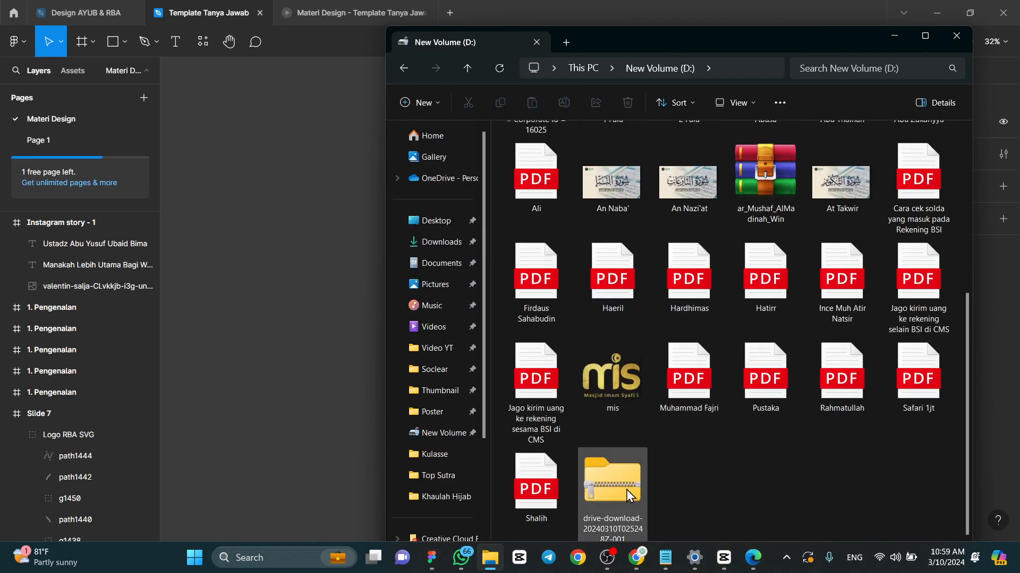
- Extract the zip archive to the folder D:\drive-download-20240310T025248Z-001
right_click(613, 480)
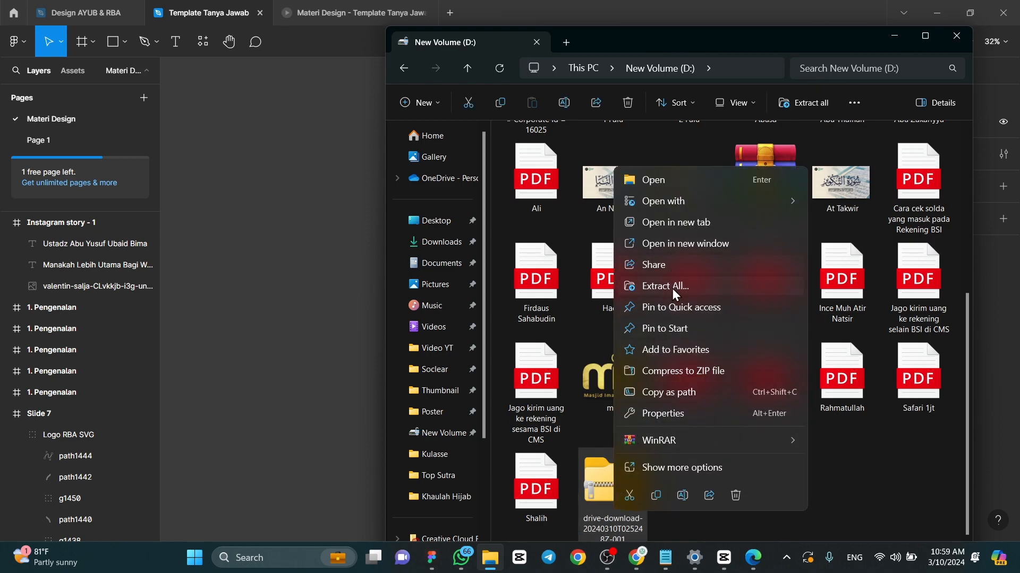
click(670, 287)
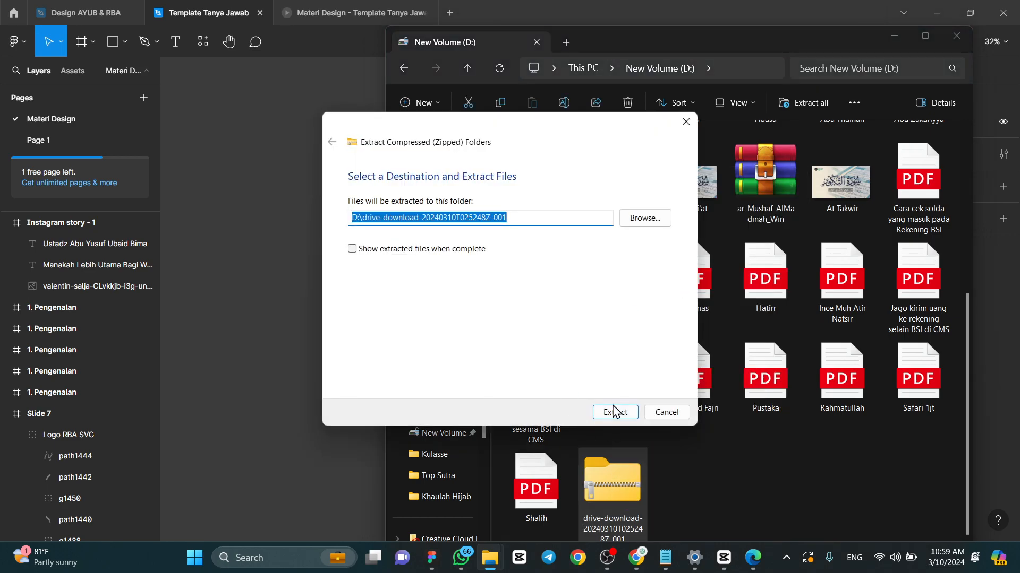
click(615, 412)
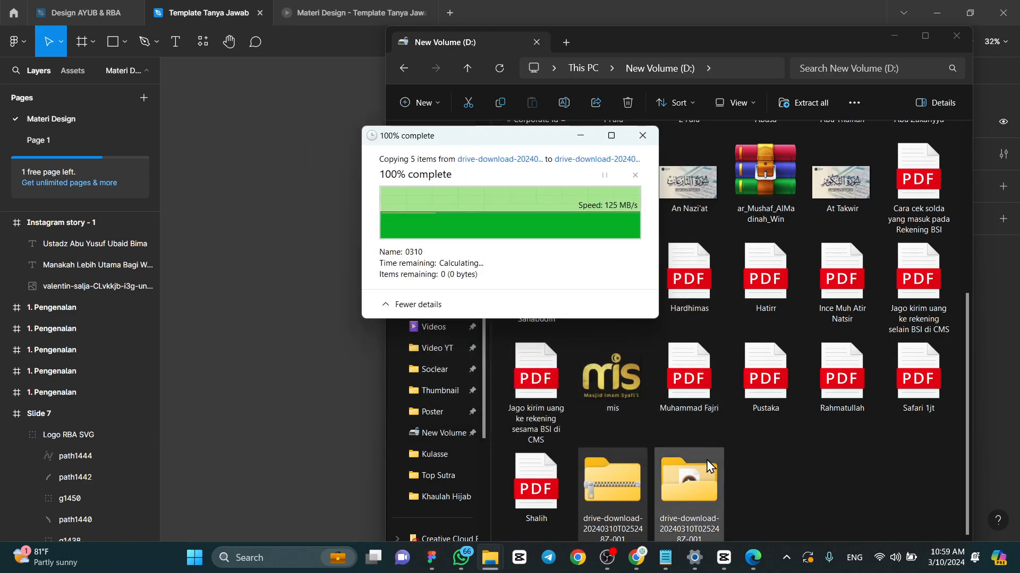
- Import the Footer AYUB image from the extracted folder into the lower part of the Instagram story frame
double_click(697, 486)
drag(624, 173, 255, 261)
drag(623, 425, 646, 447)
scroll(656, 430, down, 4)
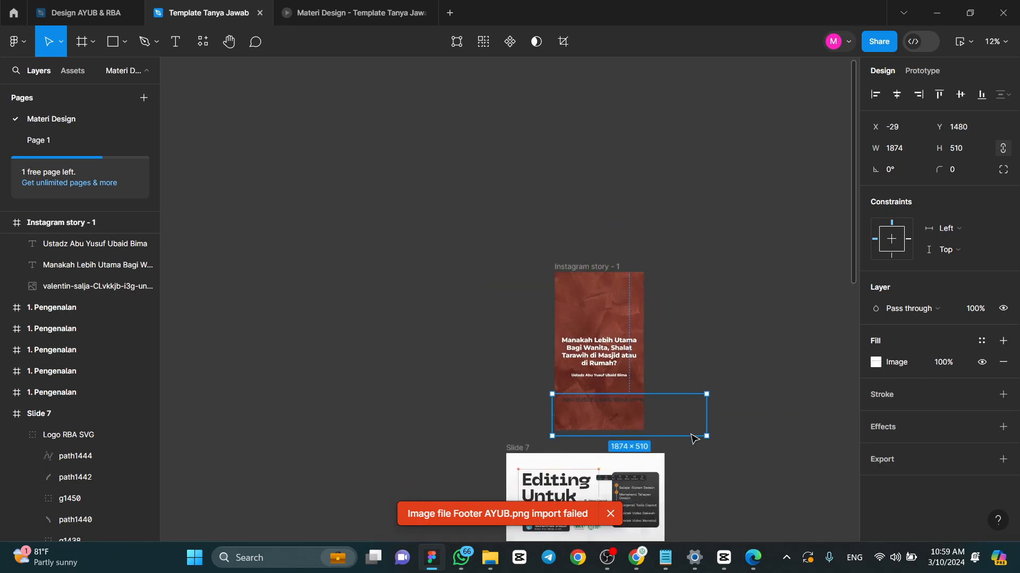
scroll(611, 382, up, 5)
drag(691, 433, 676, 412)
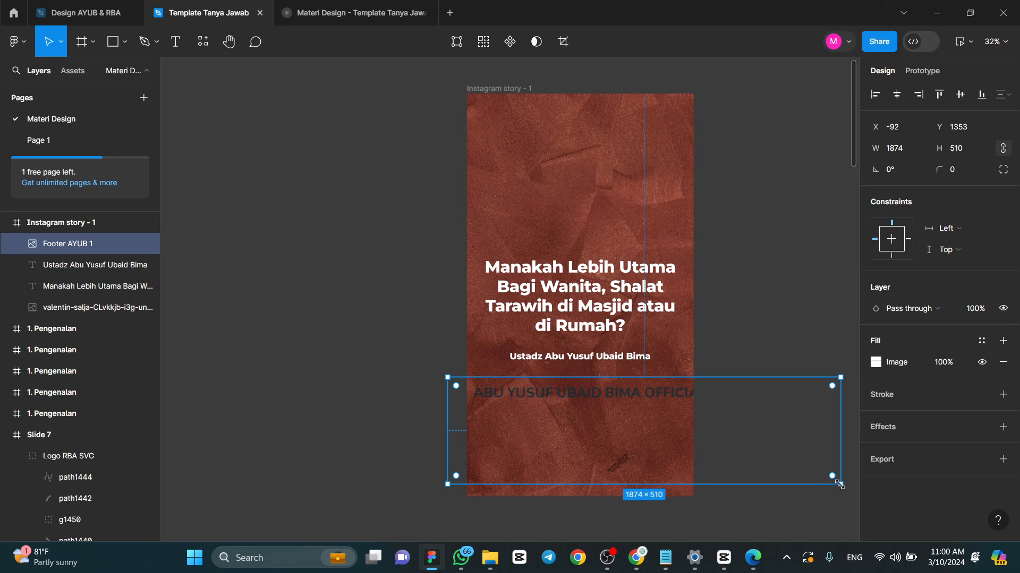
- Scale the footer image down proportionally to about 761 × 207 and place it beneath the speaker's name
key(k)
drag(841, 484, 607, 420)
drag(590, 406, 619, 425)
click(673, 428)
click(604, 427)
scroll(640, 435, up, 2)
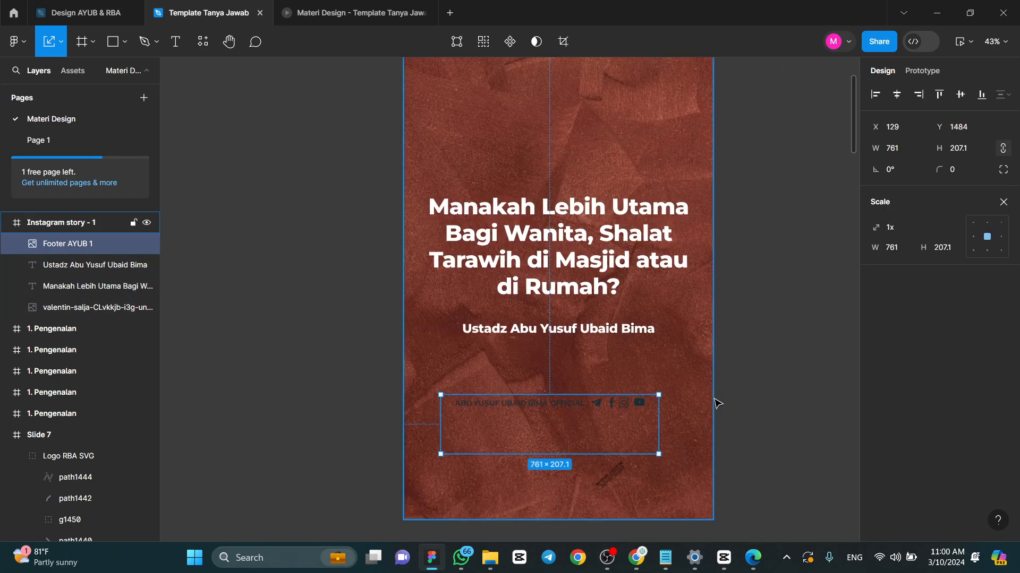
click(1003, 202)
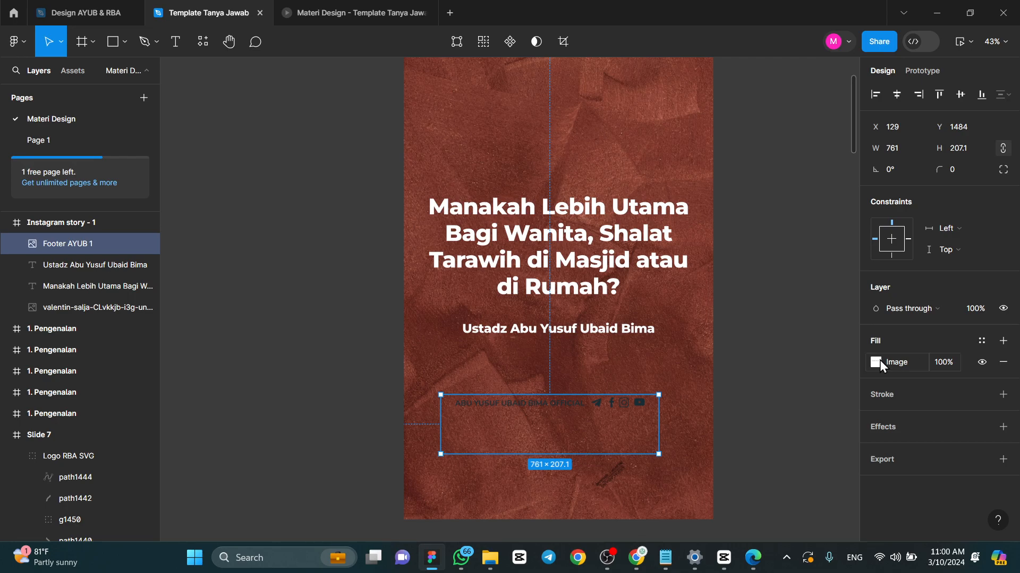
- Examine the image fill settings of the footer
double_click(642, 409)
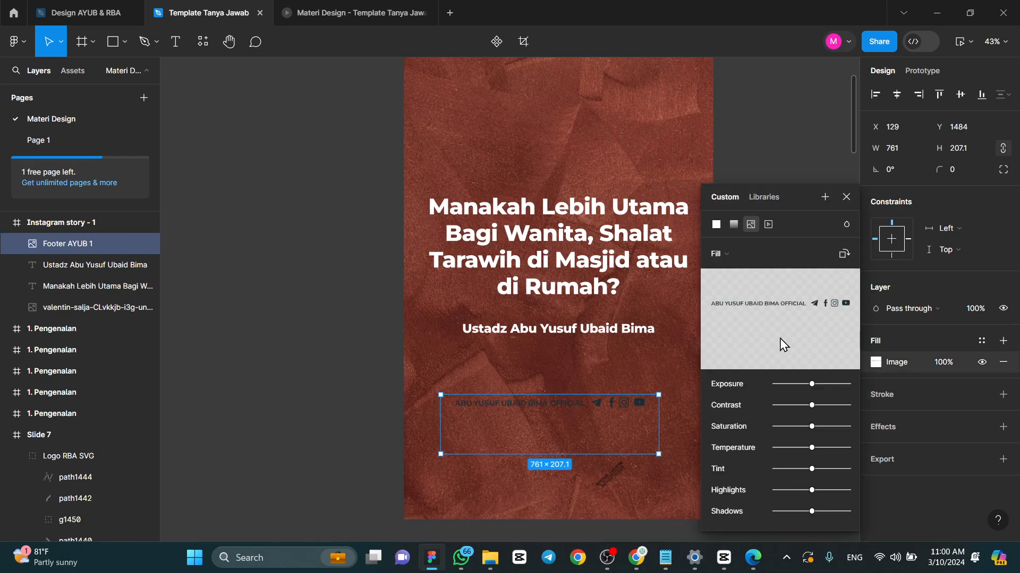
click(839, 206)
click(874, 361)
click(874, 361)
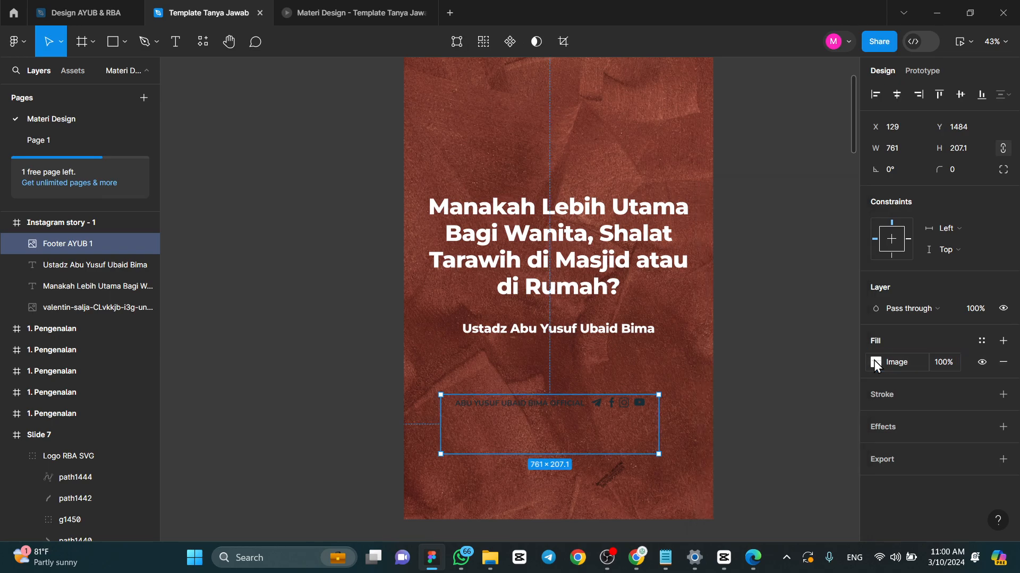
click(785, 337)
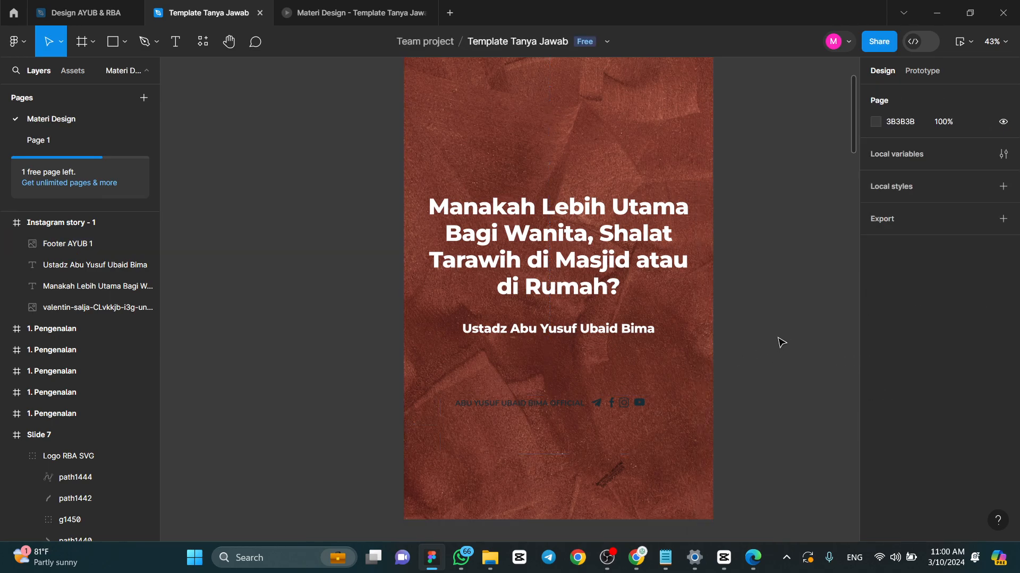
click(590, 407)
click(337, 355)
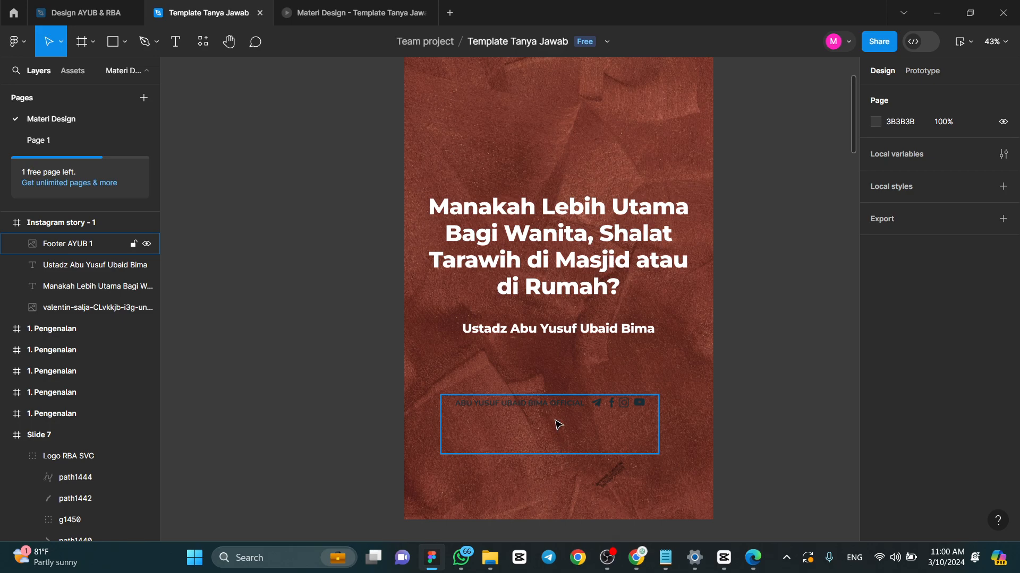
- Move the footer slightly up to Y 1442 and cover its text with a rectangle about 858 × 111
click(559, 423)
drag(527, 430, 526, 421)
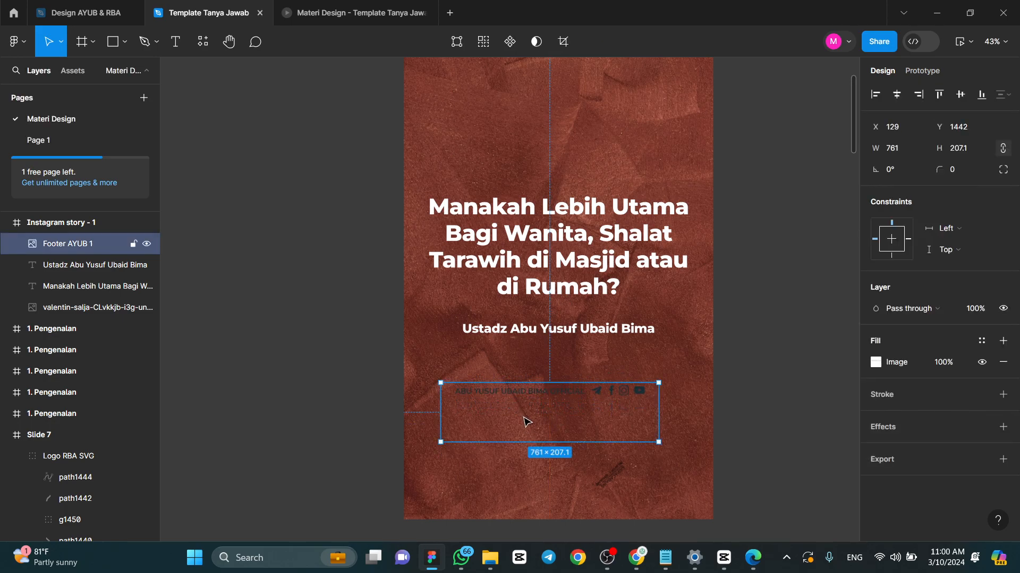
click(115, 43)
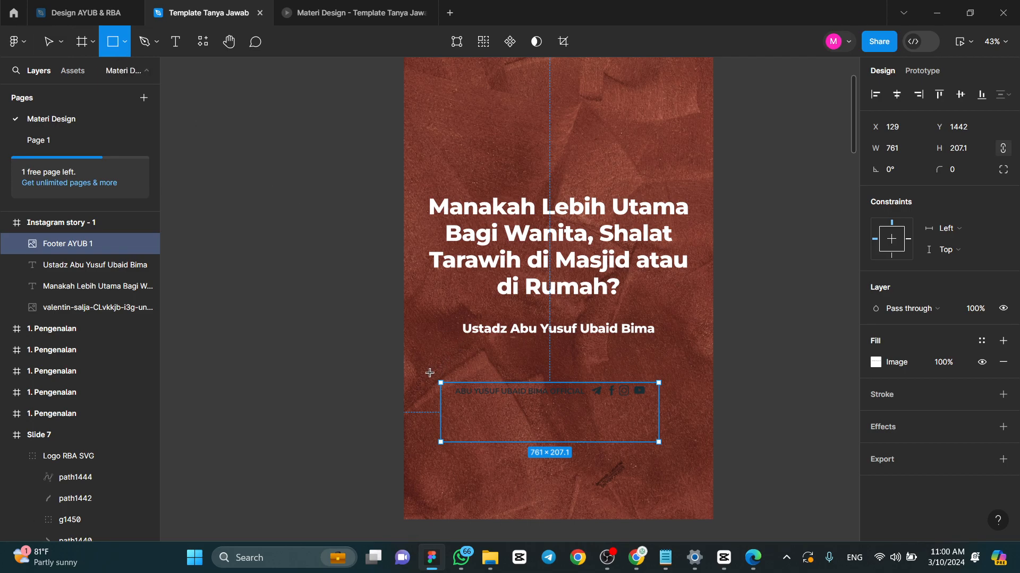
mouse_move(426, 372)
mouse_down()
mouse_move(497, 409)
mouse_move(662, 407)
mouse_move(563, 378)
mouse_move(598, 409)
mouse_move(643, 403)
mouse_move(622, 397)
mouse_move(673, 404)
mouse_up()
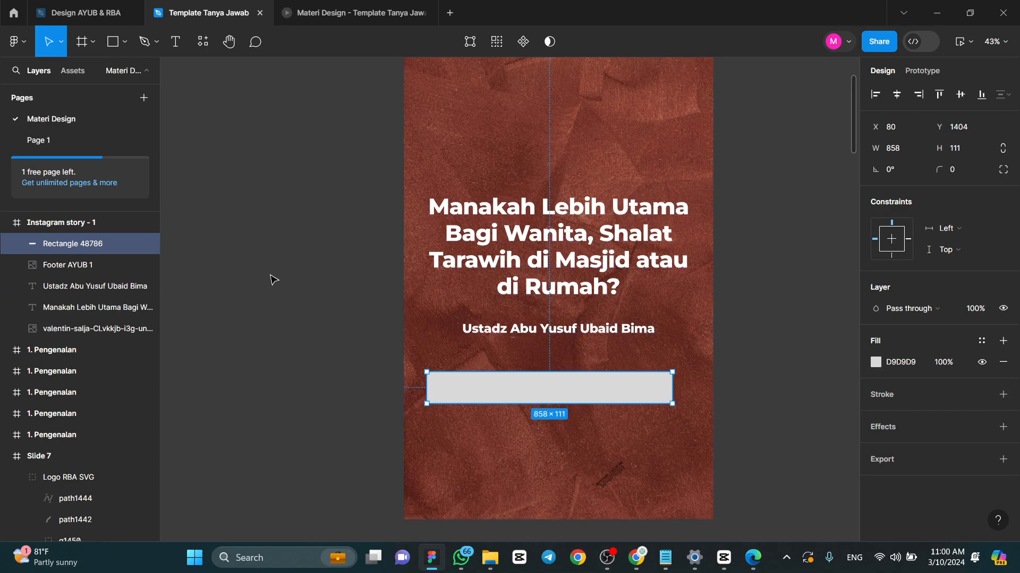
mouse_move(555, 401)
mouse_down()
mouse_move(552, 382)
mouse_move(550, 396)
mouse_up()
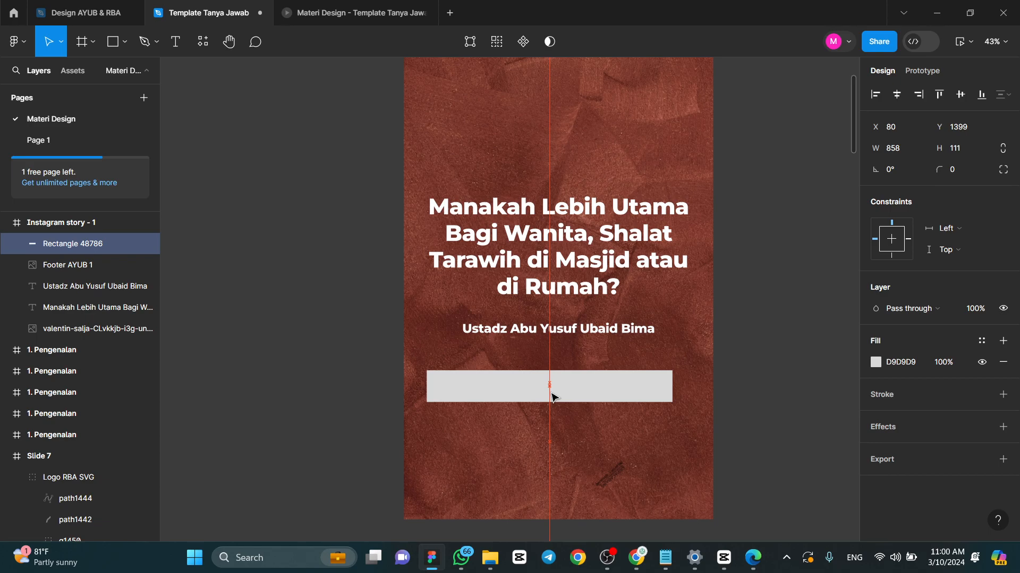
- Mask the rectangle with the footer image and set the rectangle's fill to white (FFFFFF)
shift+click(97, 262)
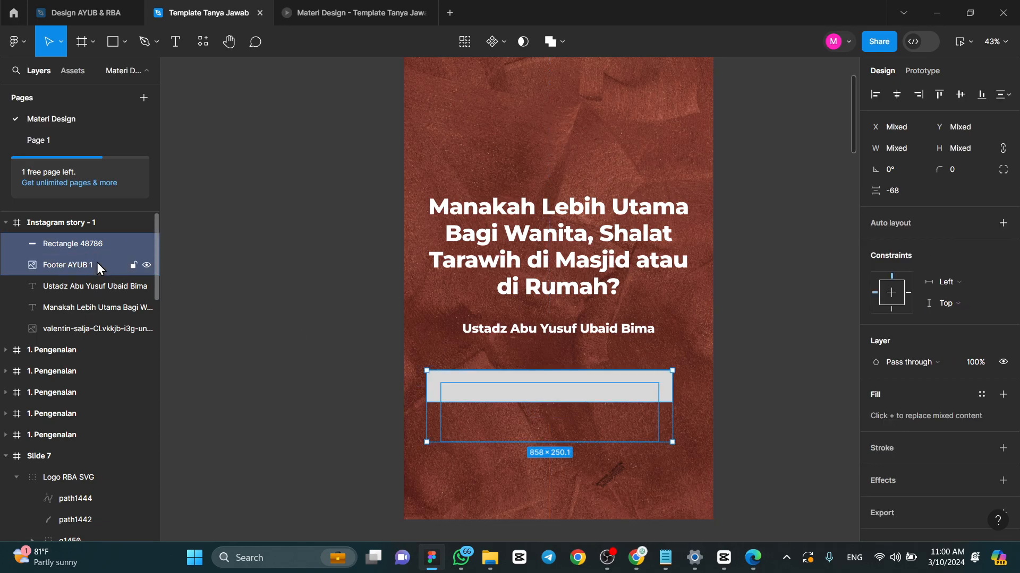
click(525, 43)
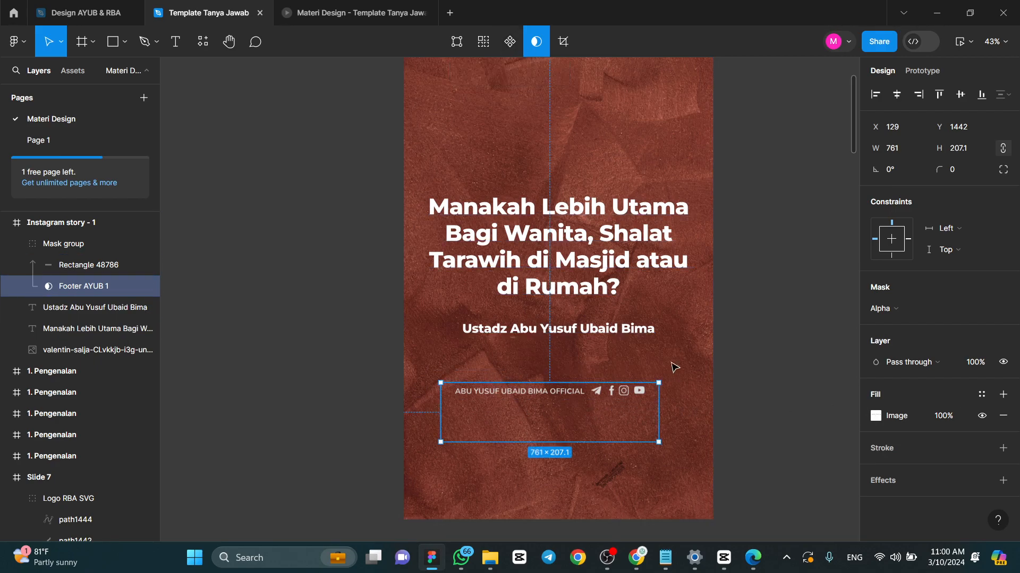
click(77, 263)
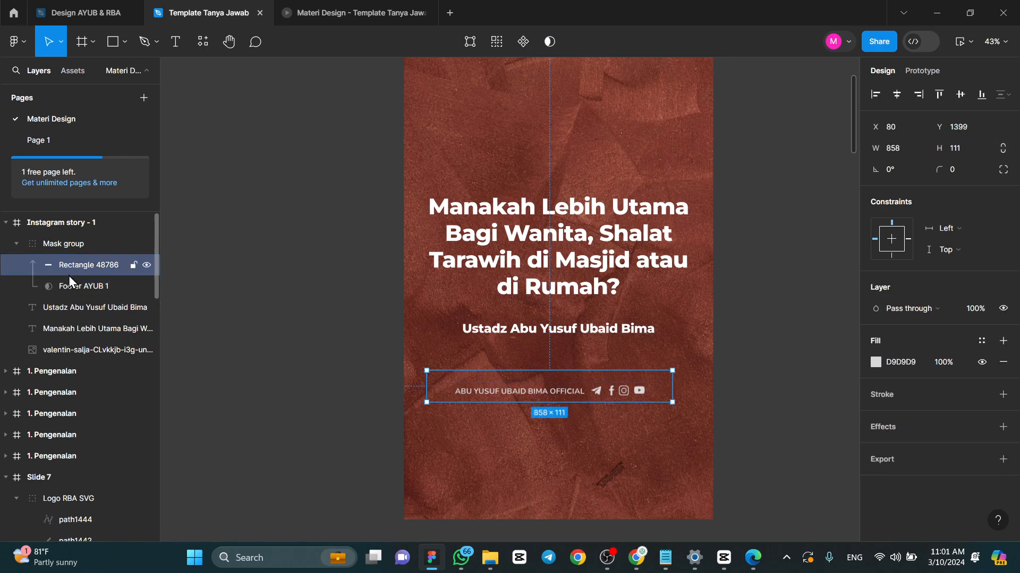
click(880, 364)
click(877, 364)
scroll(540, 370, up, 8)
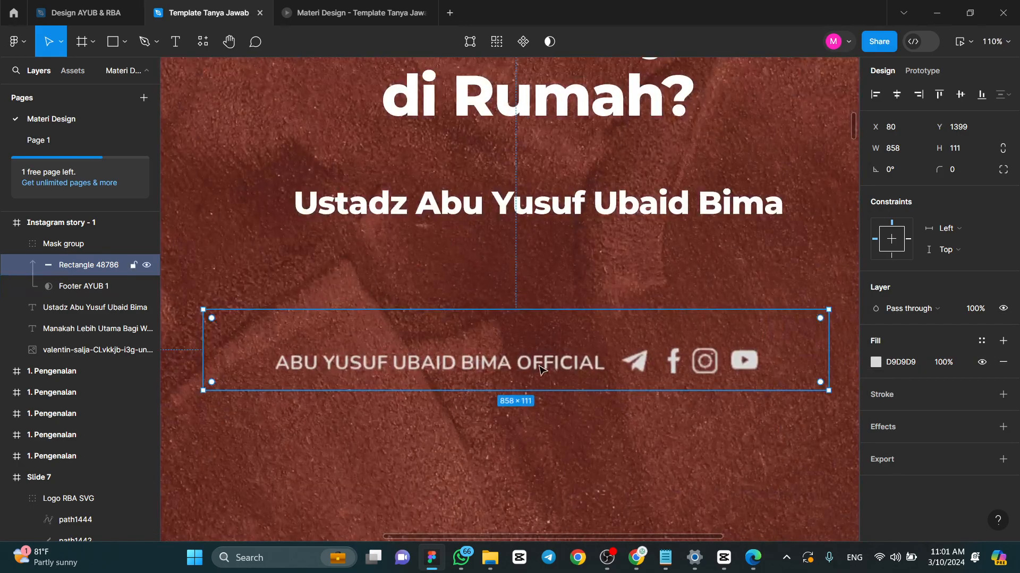
click(876, 362)
click(826, 289)
drag(826, 288, 684, 181)
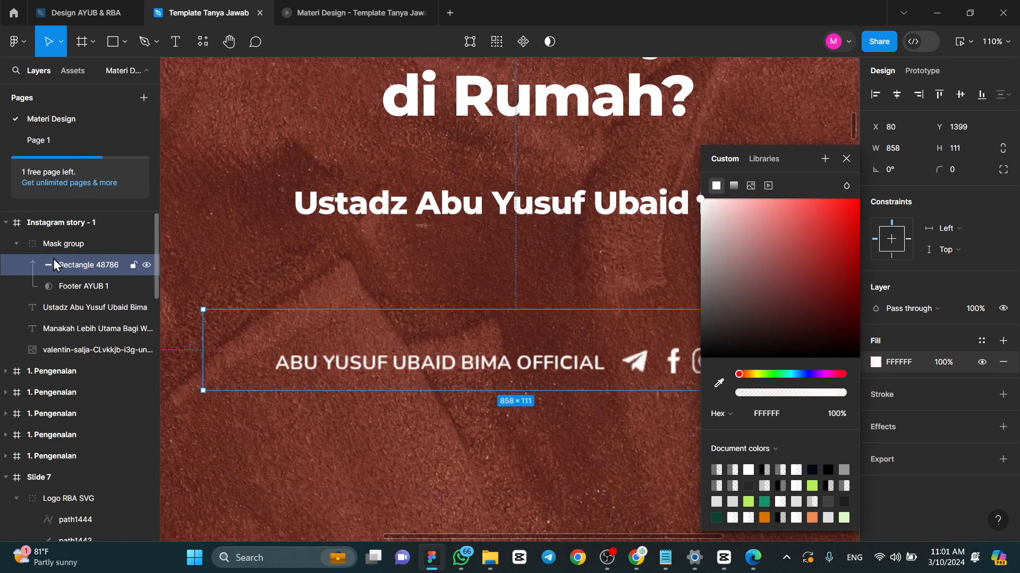
click(66, 291)
click(72, 268)
double_click(73, 270)
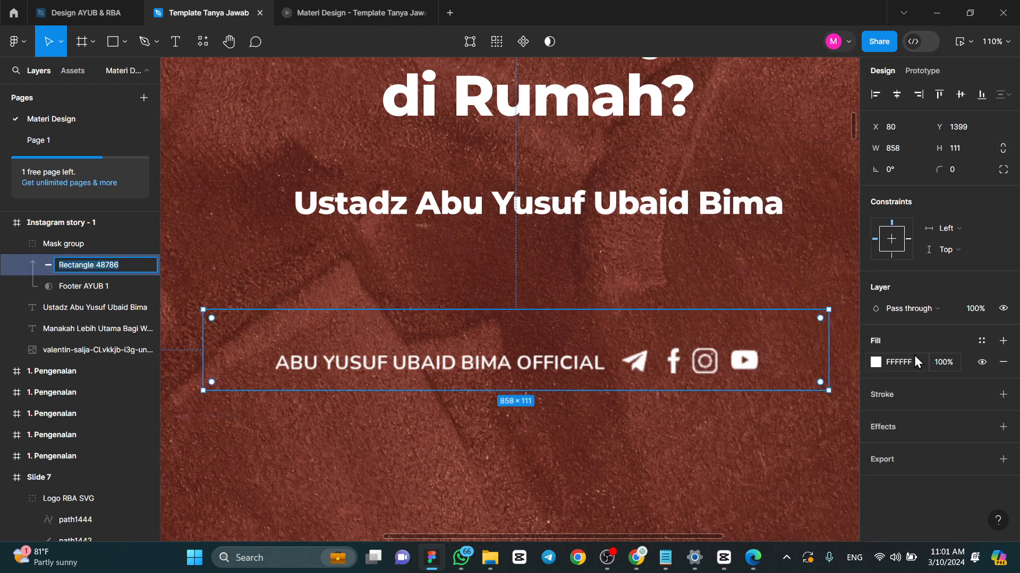
scroll(668, 313, down, 4)
click(789, 289)
- Review the whole story frame, checking the question, the speaker's name and the white footer together
scroll(775, 283, down, 1)
scroll(770, 271, up, 2)
click(627, 250)
click(813, 212)
scroll(744, 186, up, 2)
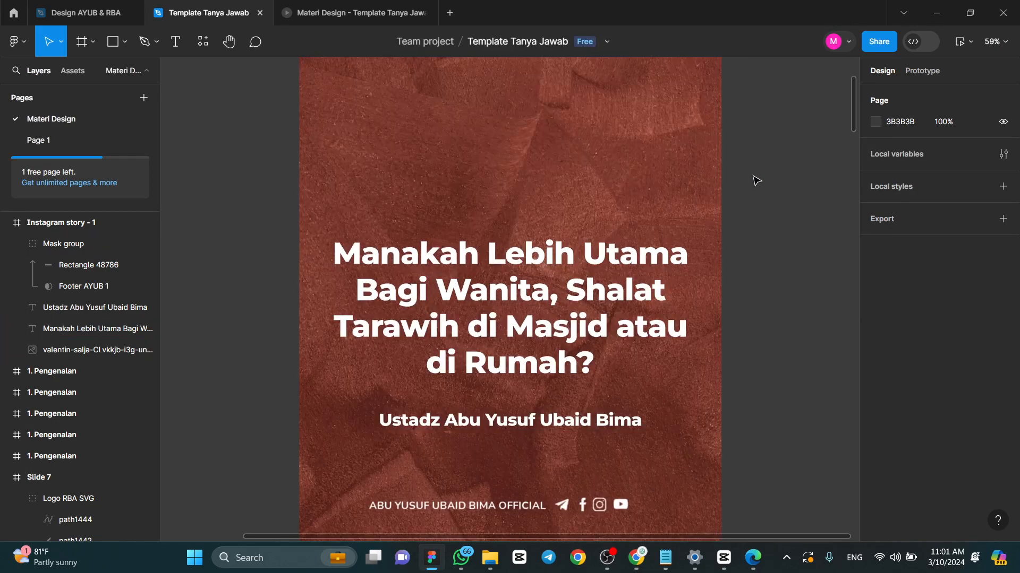
scroll(765, 212, down, 2)
scroll(690, 265, up, 3)
click(599, 311)
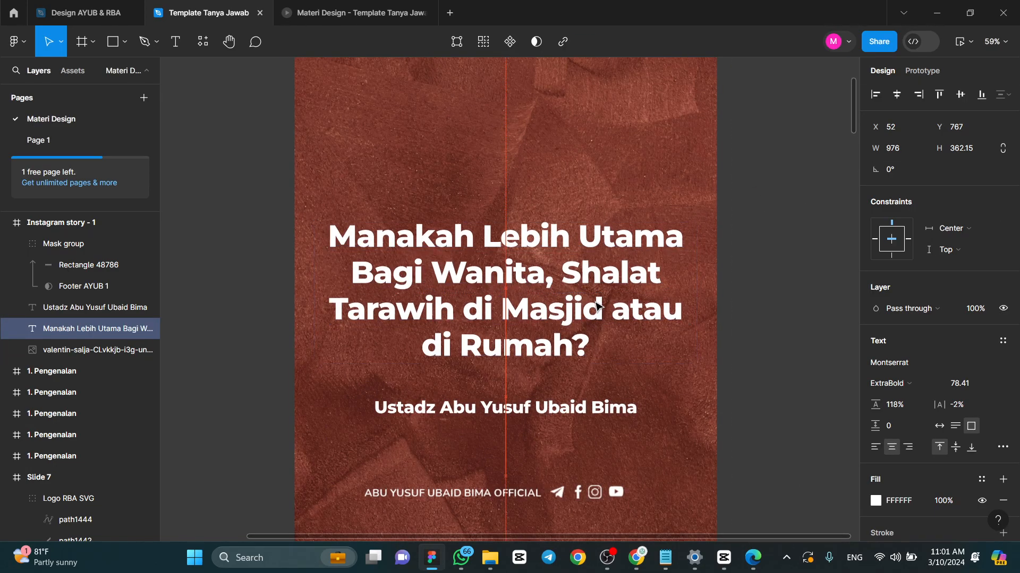
scroll(605, 265, down, 3)
click(618, 193)
click(569, 268)
click(611, 221)
scroll(610, 220, down, 2)
scroll(610, 220, up, 1)
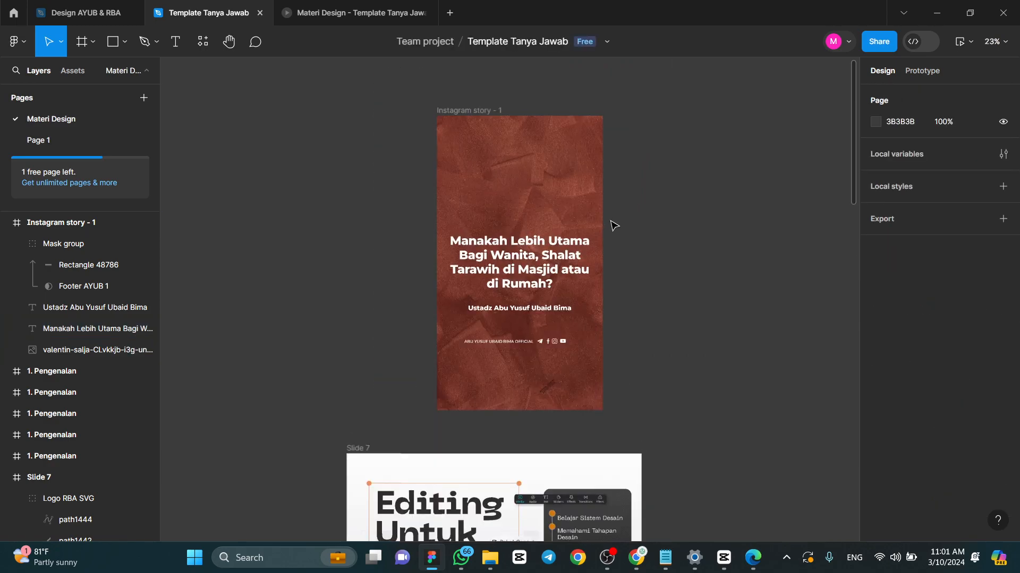
scroll(613, 223, up, 1)
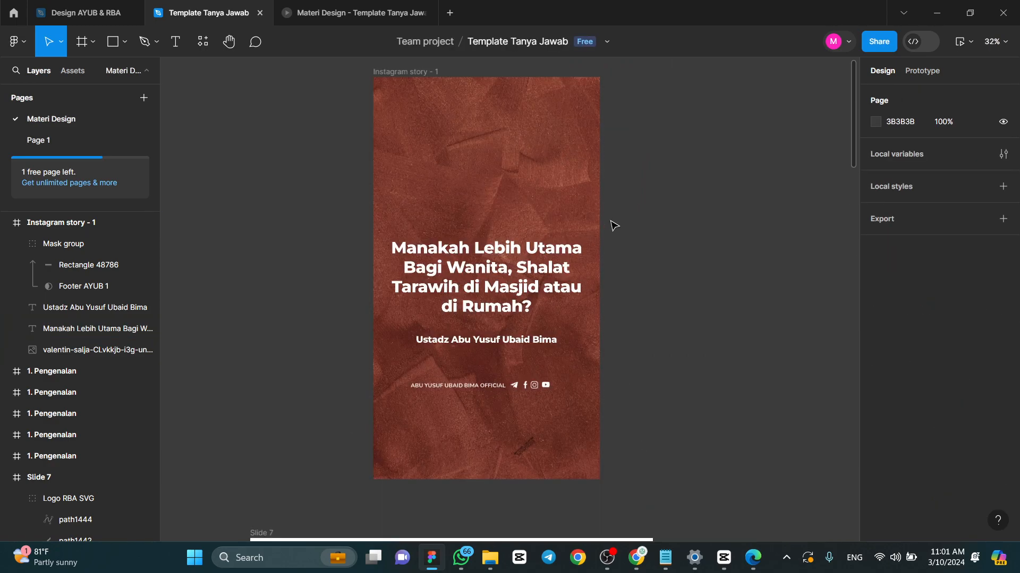
- Set the font weight of the speaker's name to Medium
click(500, 343)
click(908, 391)
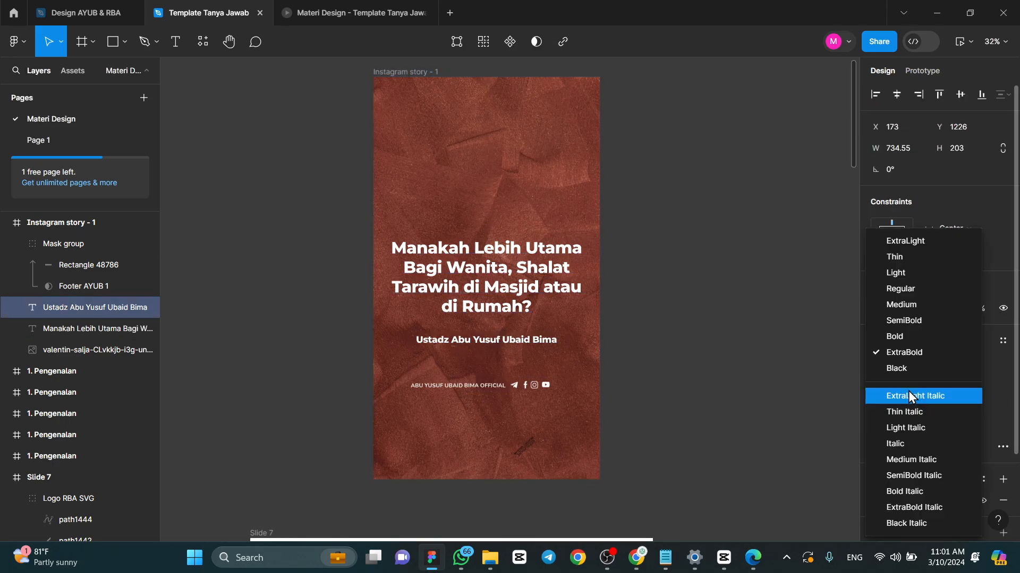
click(913, 308)
click(705, 313)
click(550, 269)
click(662, 213)
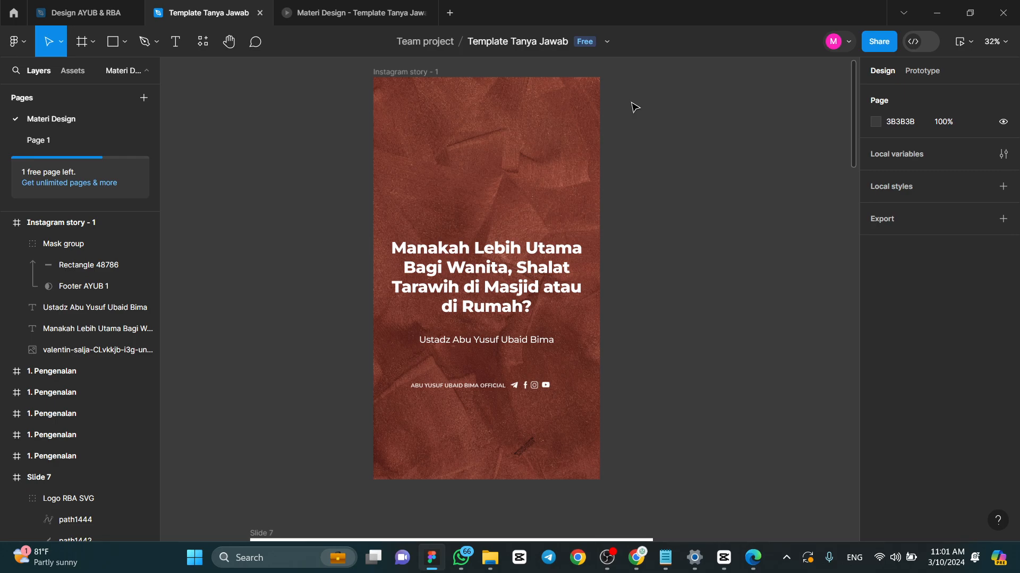
- Examine the footer's mask group and the rectangle inside it up close
click(495, 383)
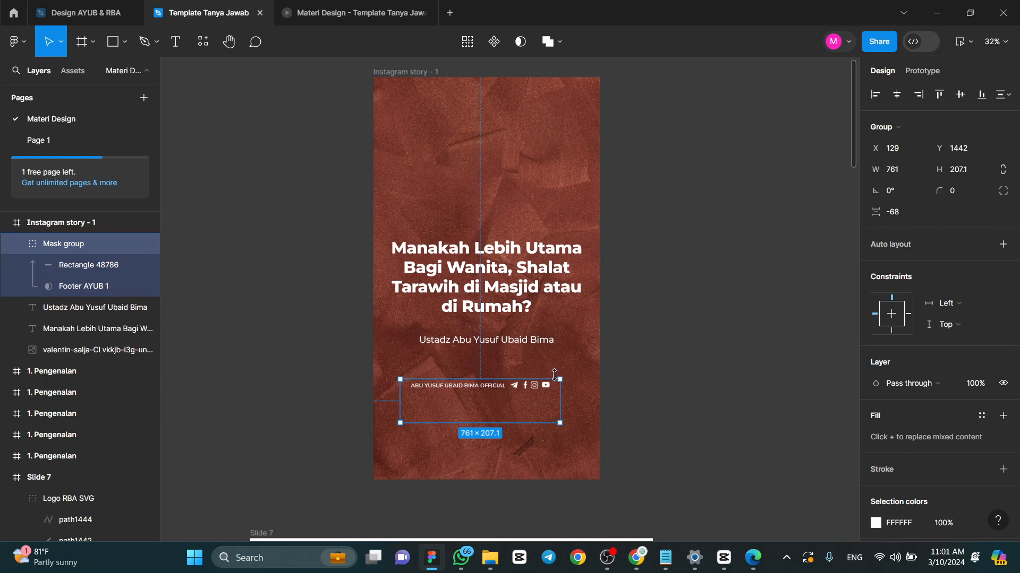
double_click(469, 392)
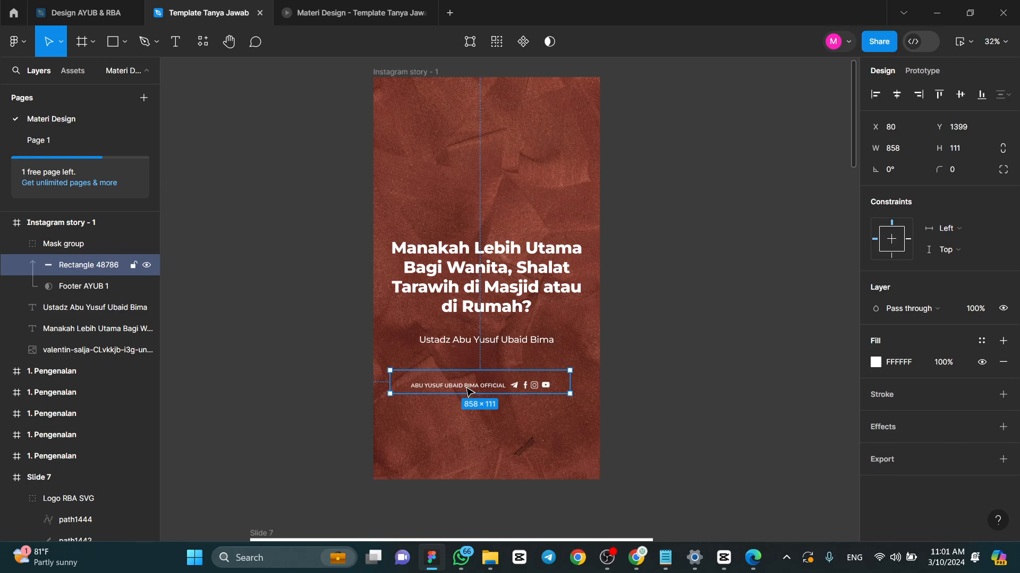
ctrl+scroll(469, 392, up, 5)
scroll(467, 392, down, 2)
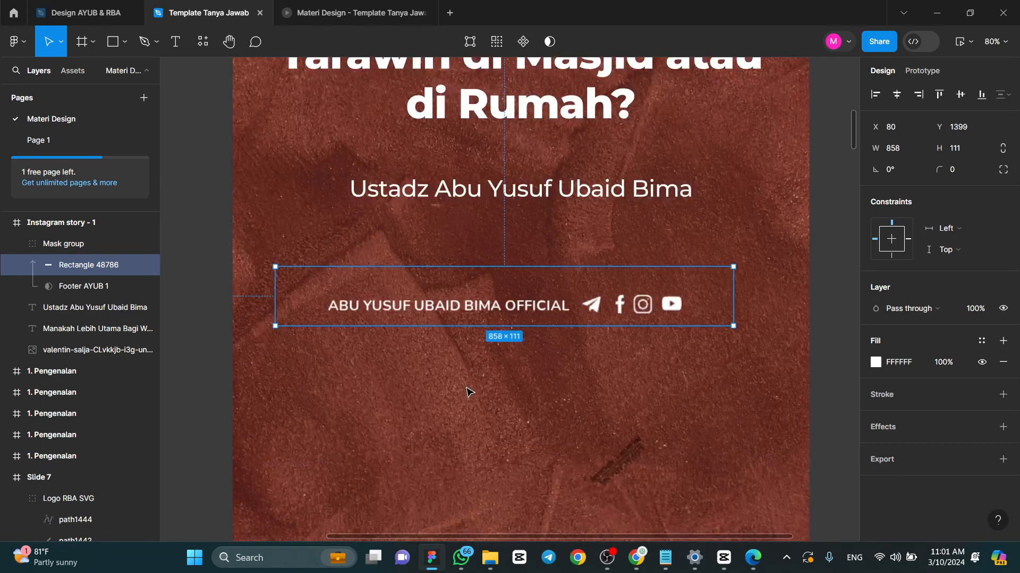
click(824, 256)
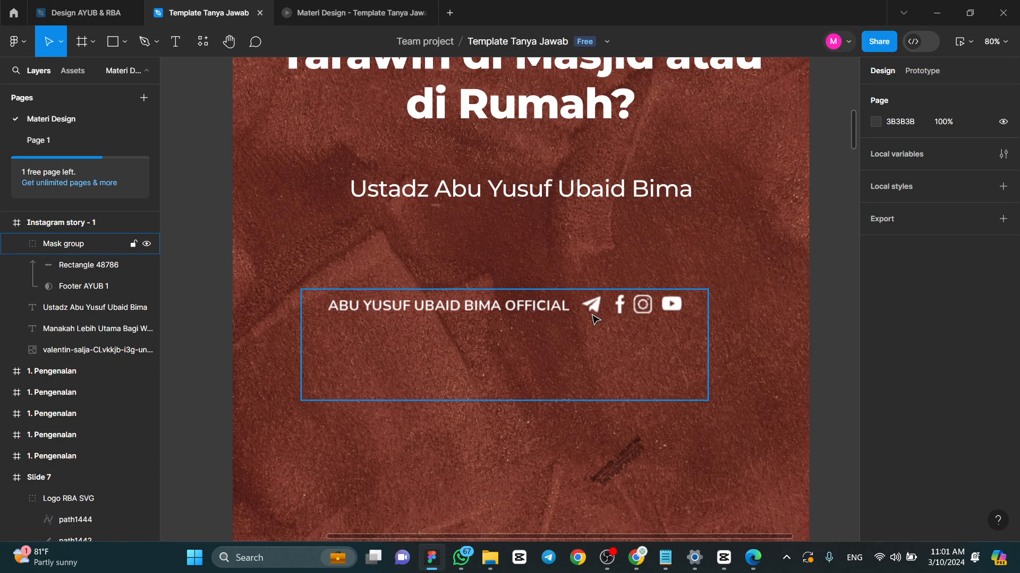
ctrl+scroll(433, 415, down, 3)
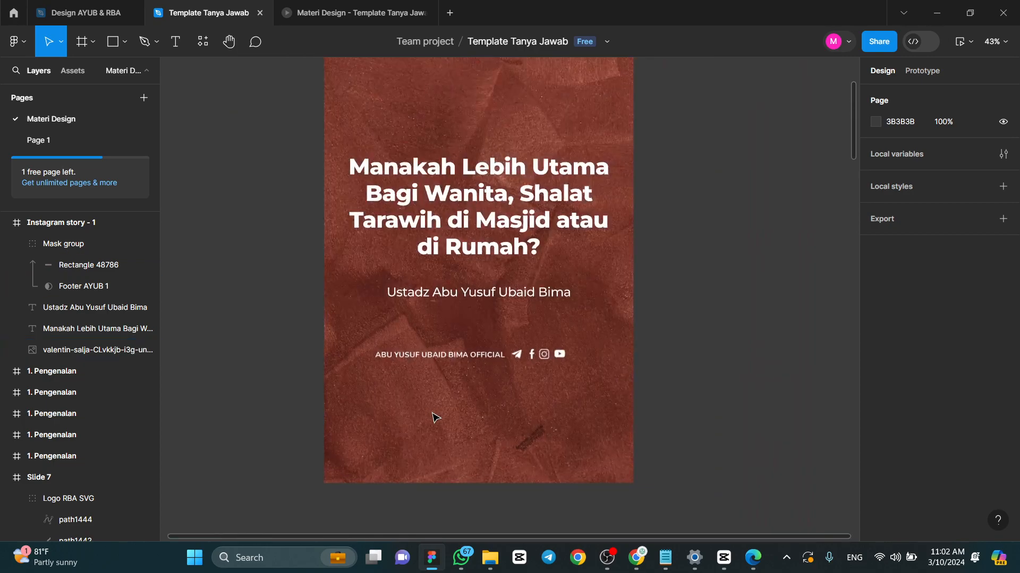
click(498, 362)
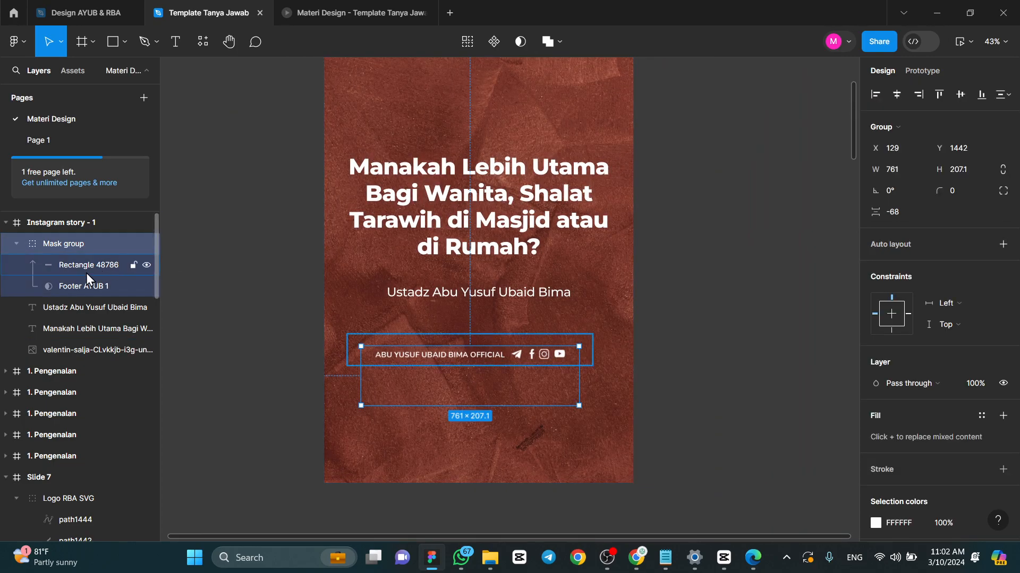
drag(398, 379, 400, 379)
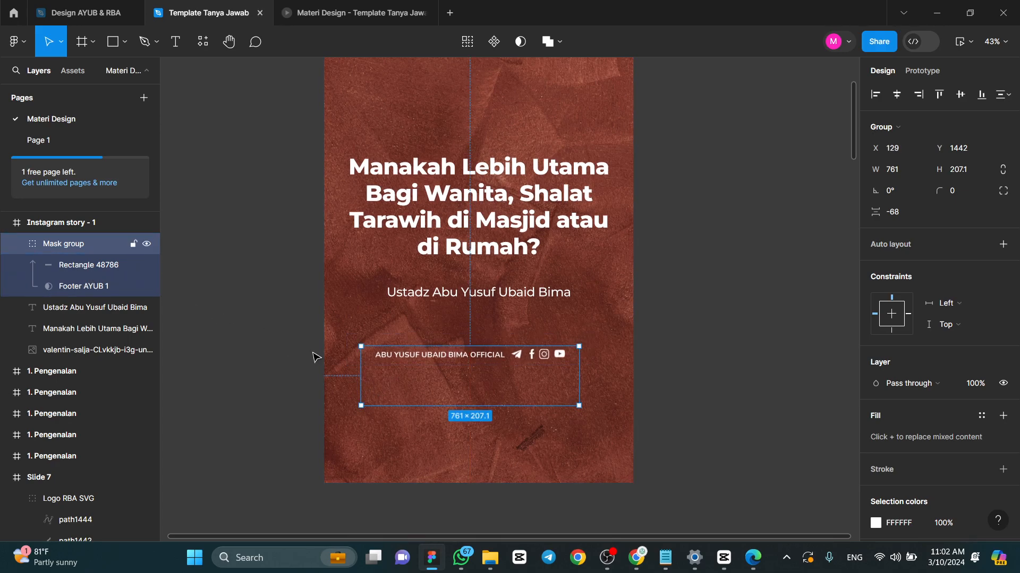
- Rename the rectangle layer in the footer's mask group as Warna
click(83, 269)
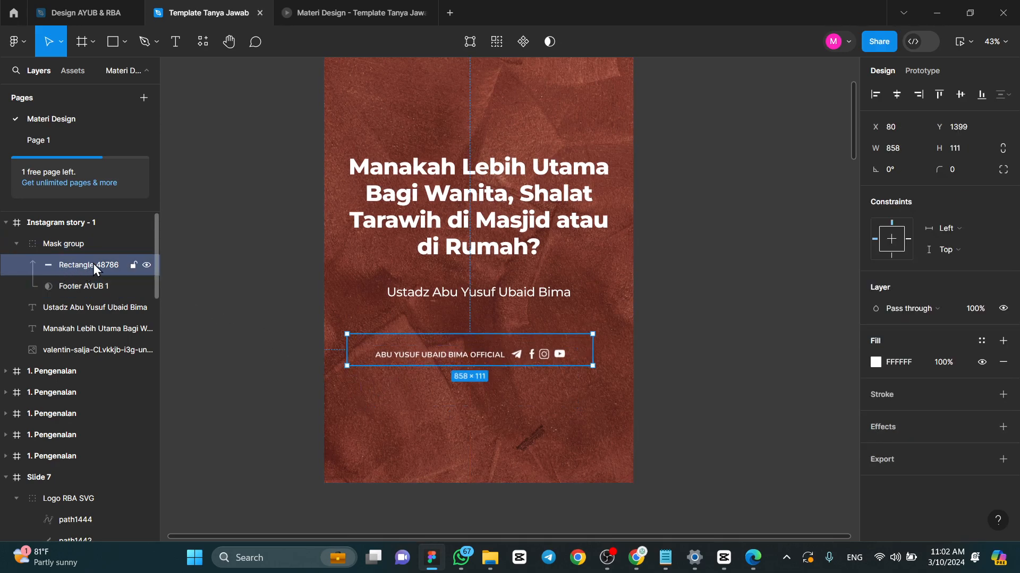
double_click(78, 267)
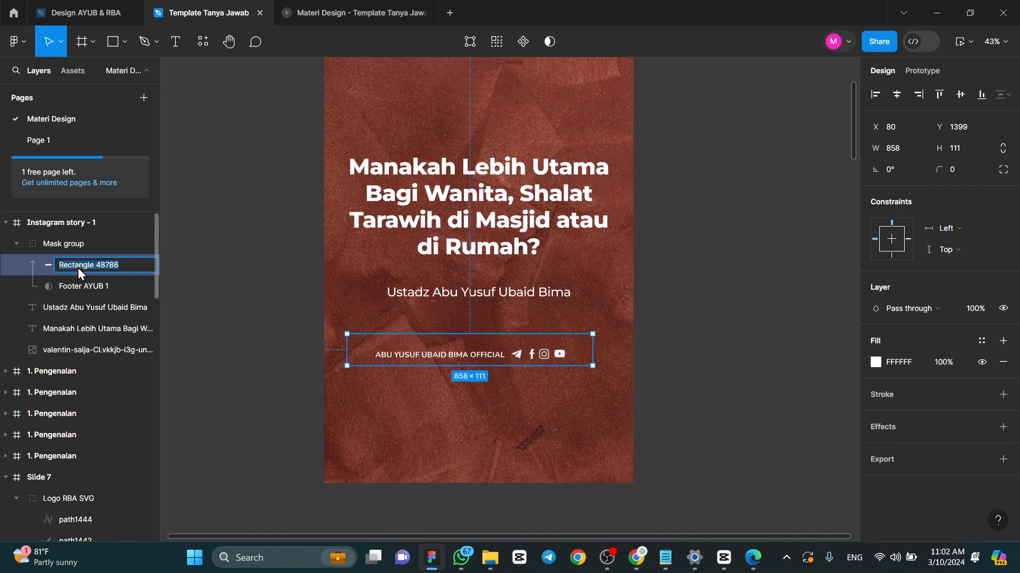
key(Caps_Lock)
text(W)
key(Caps_Lock)
text(arna)
key(Return)
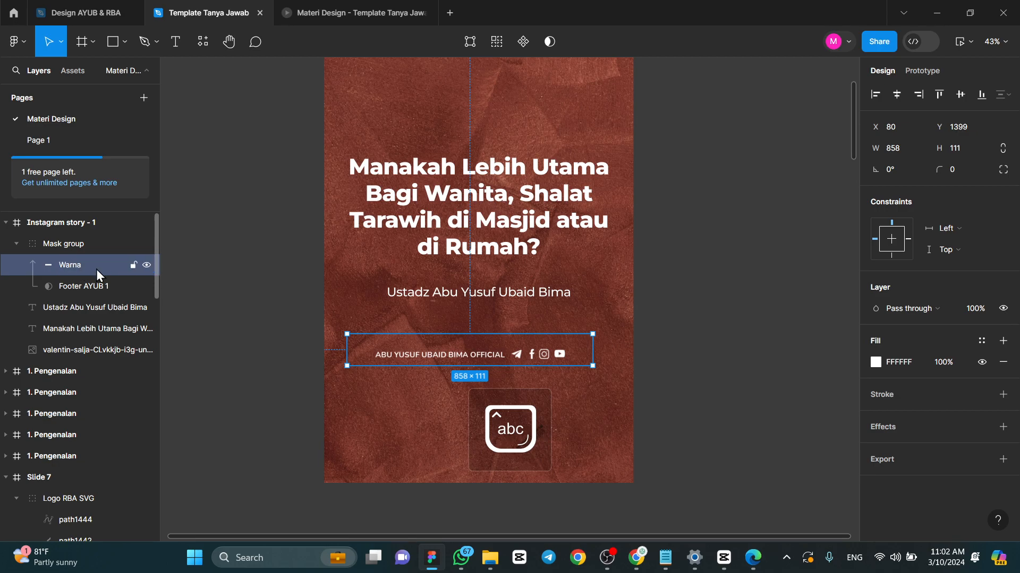
- Vary the Warna layer's fill colour and set the footer mask group's colour back to white (FFFFFF)
click(875, 361)
drag(813, 273, 671, 211)
drag(668, 208, 657, 195)
click(507, 353)
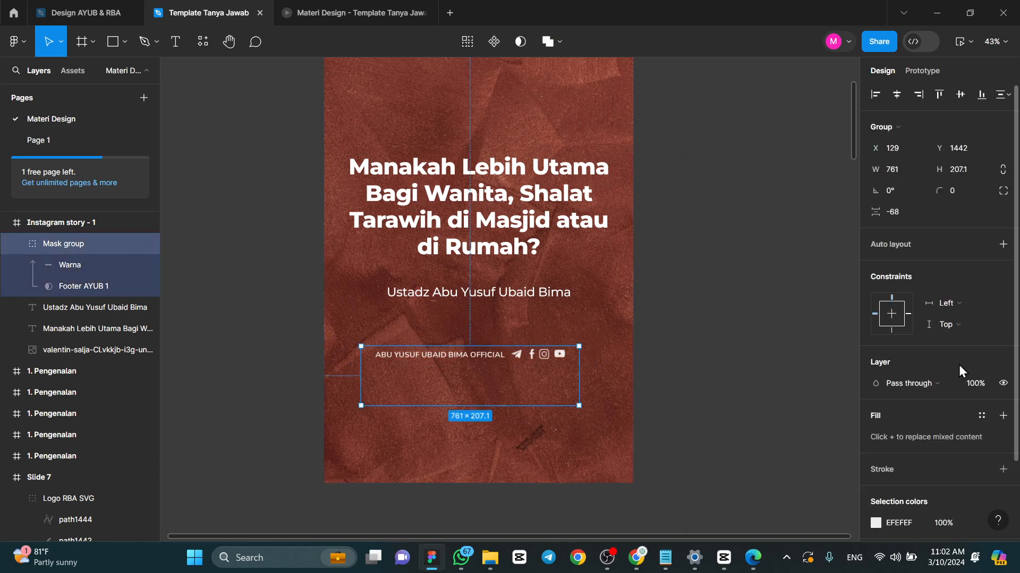
click(870, 524)
drag(740, 300, 662, 180)
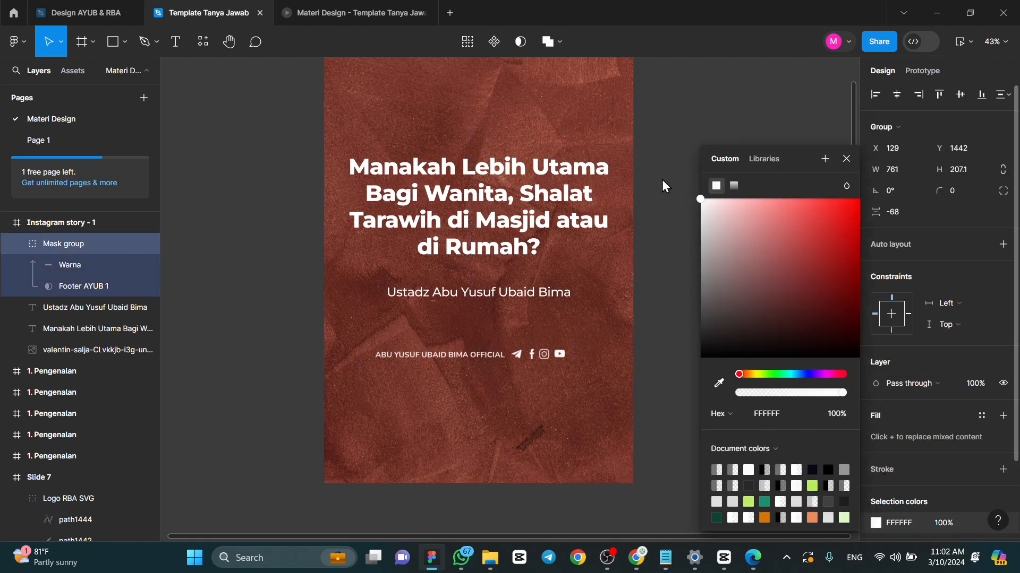
- Close the colour picker and look over the whole title frame
key(Escape)
click(632, 220)
scroll(633, 216, up, 1)
click(729, 219)
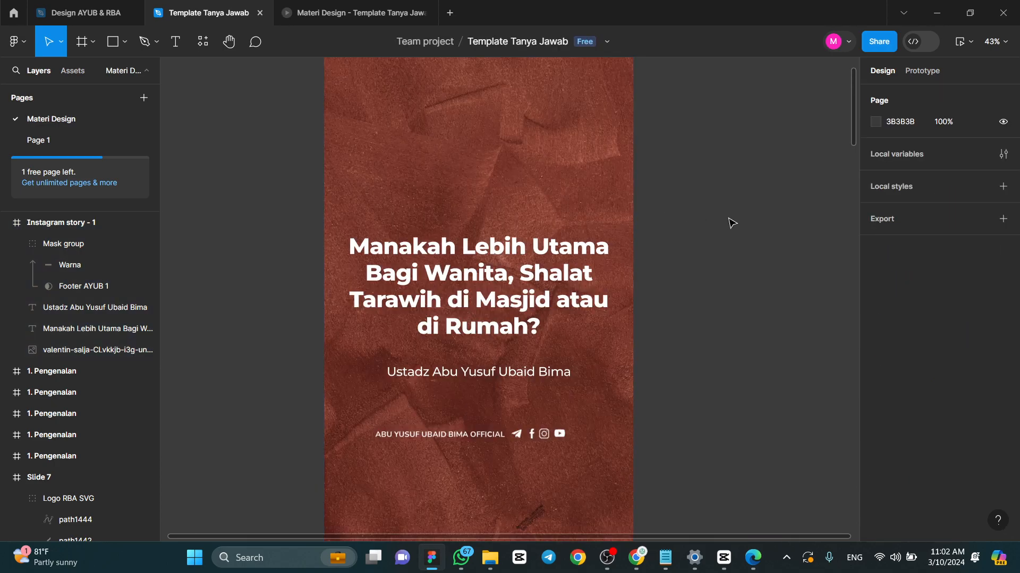
scroll(452, 238, down, 3)
scroll(486, 232, up, 2)
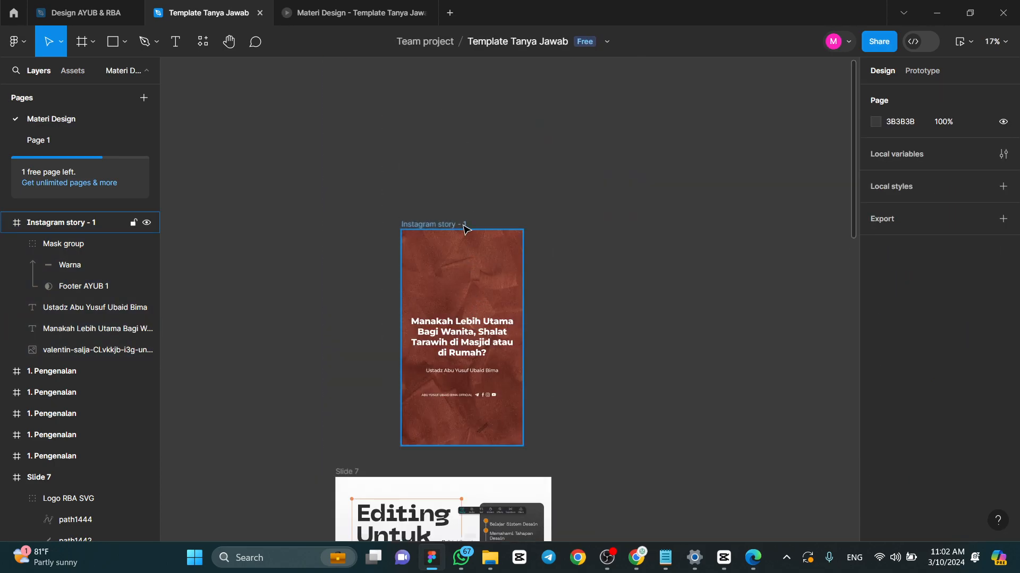
scroll(463, 228, down, 2)
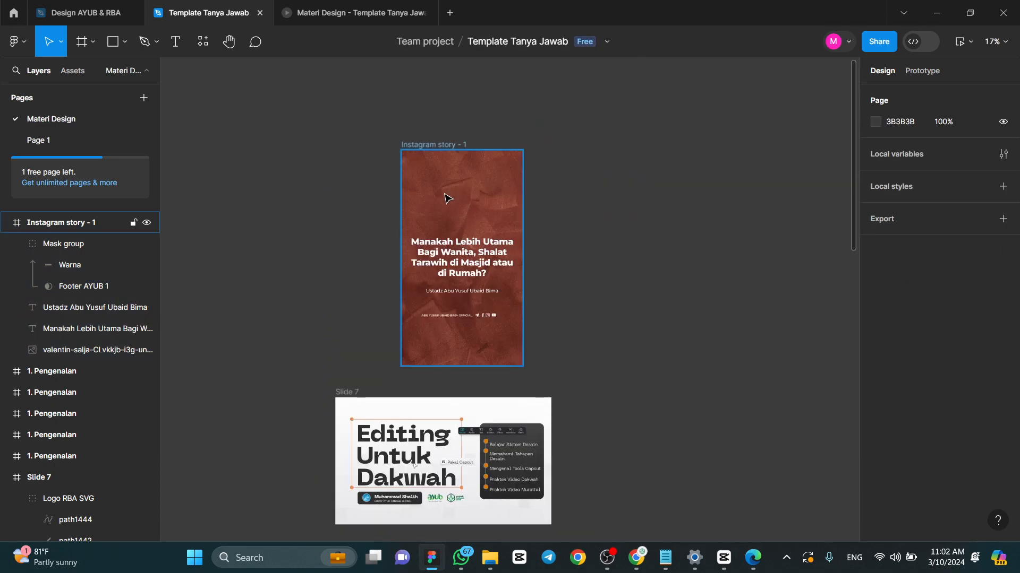
- Add a 1x PNG export setting to the Instagram story - 1 frame
click(467, 146)
click(500, 120)
click(437, 149)
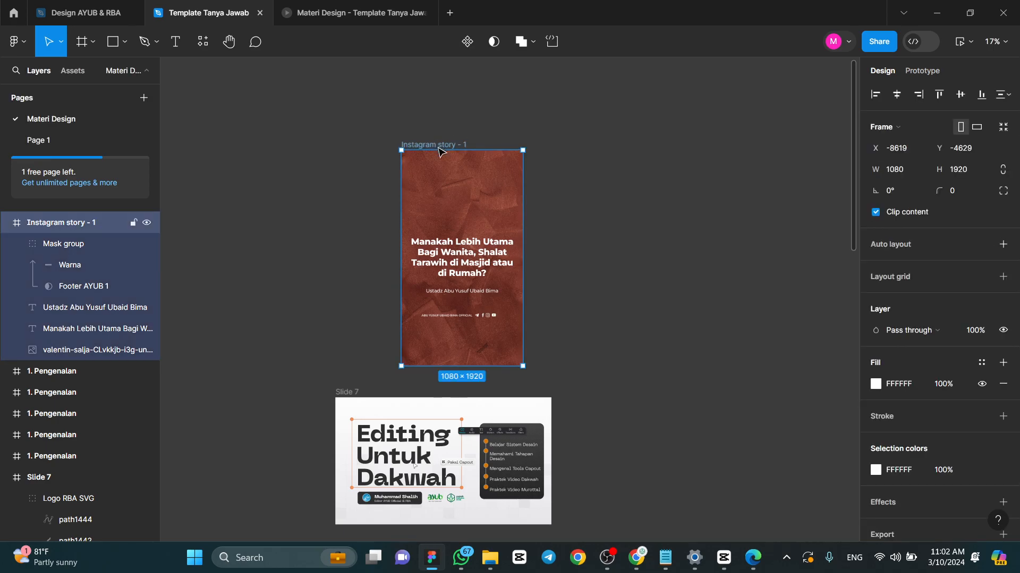
scroll(578, 321, up, 4)
scroll(501, 499, up, 2)
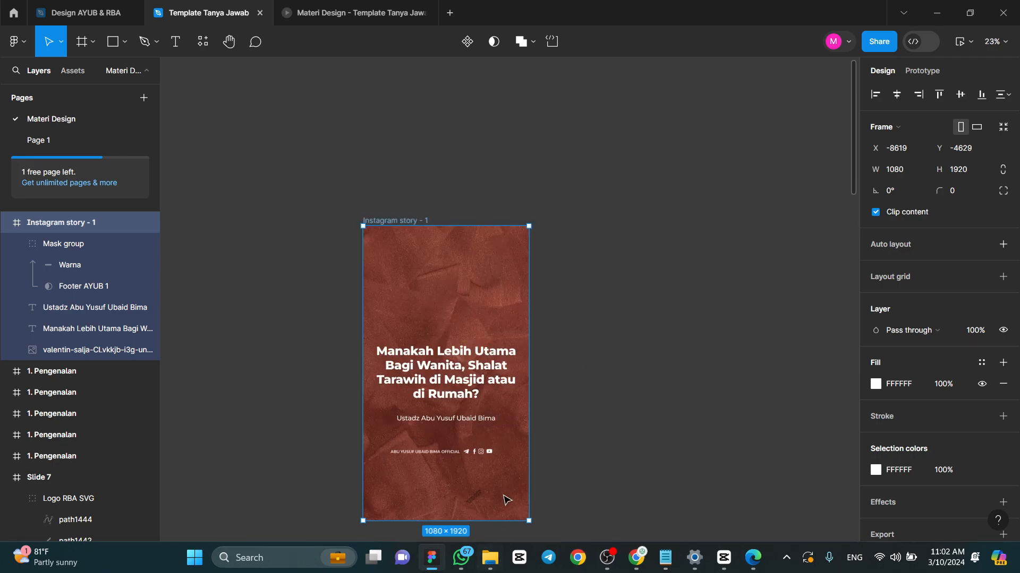
scroll(502, 499, up, 2)
scroll(989, 384, down, 1)
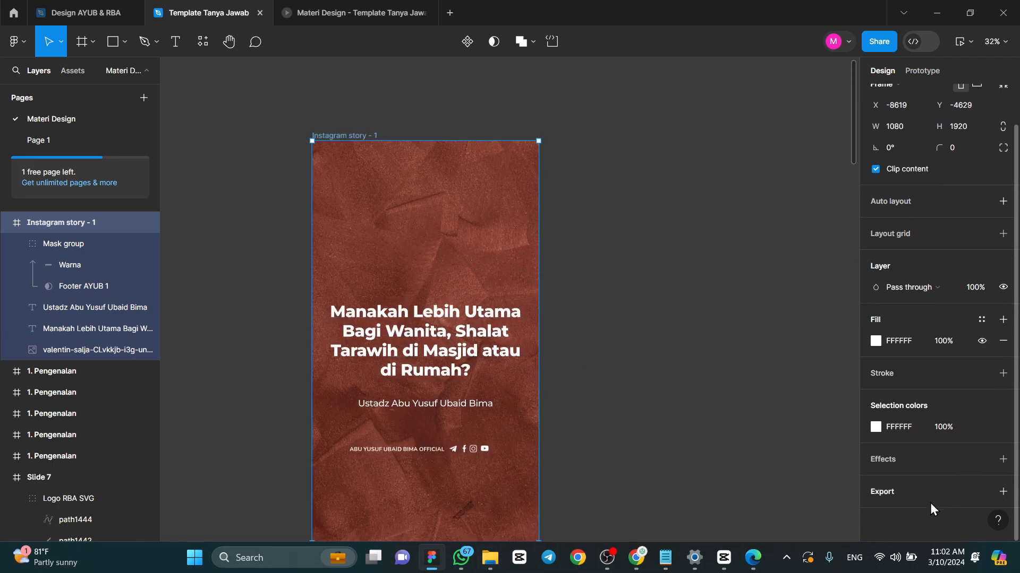
click(904, 501)
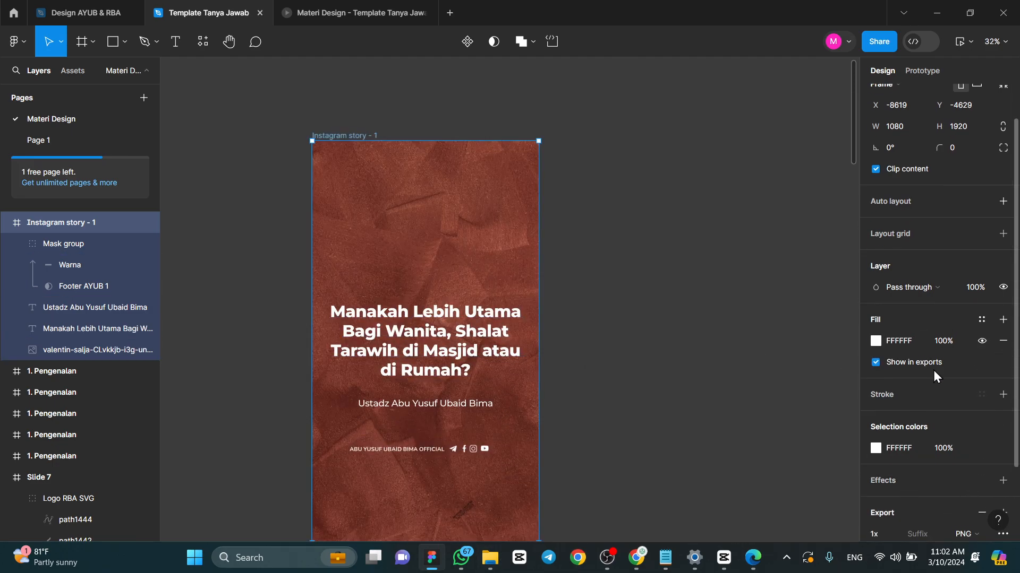
scroll(932, 371, down, 2)
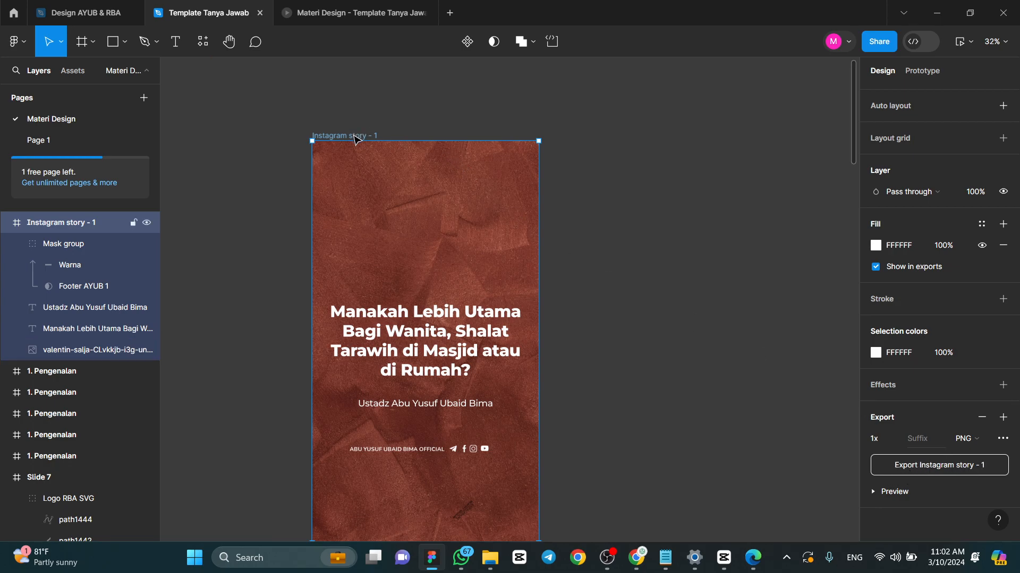
- Rename the Instagram story - 1 title frame as Sampul Reels
double_click(357, 136)
text(Samp)
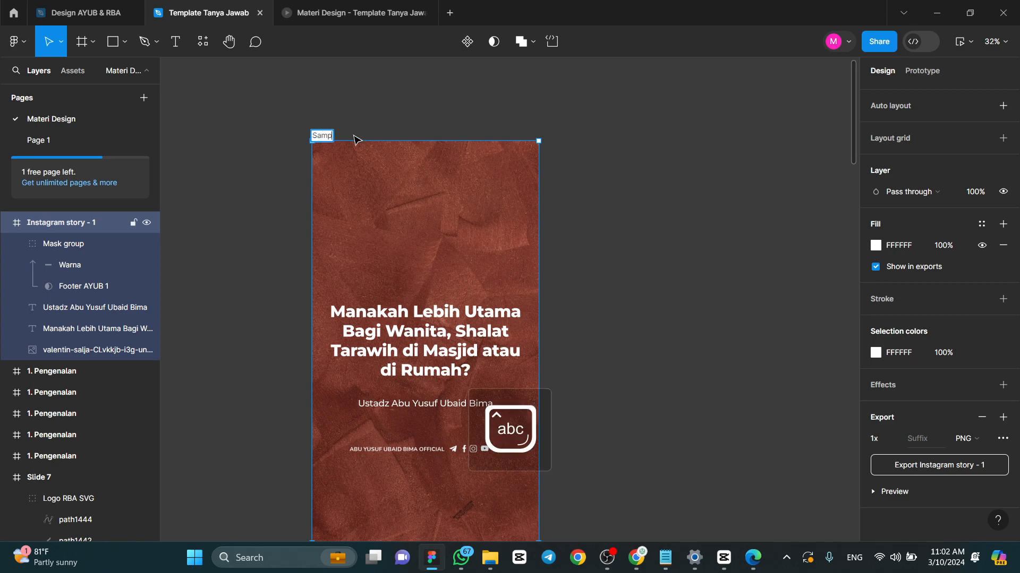
text(ul Reels)
key(Return)
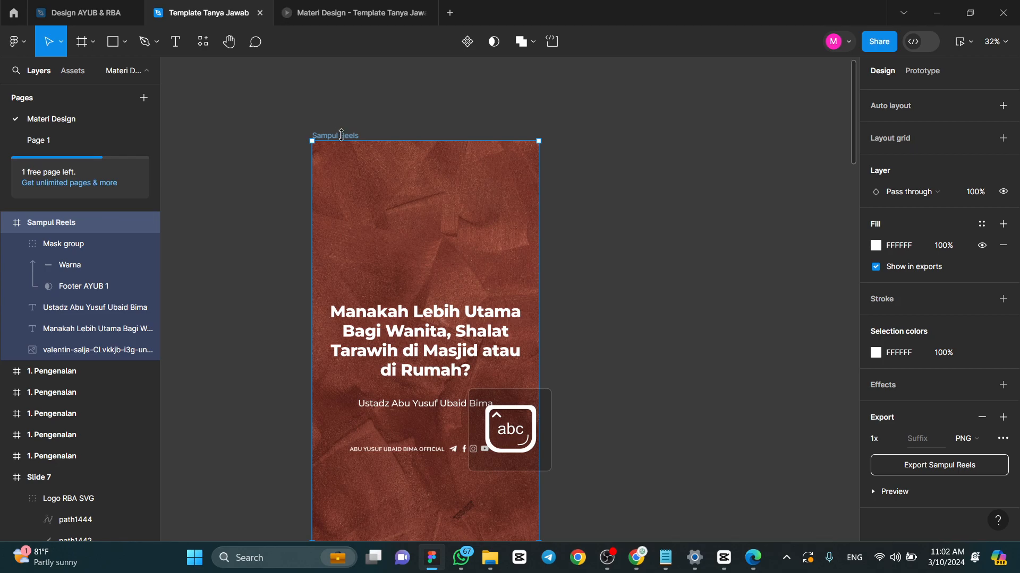
- Export the Sampul Reels frame as a PNG into the Downloads folder
click(954, 467)
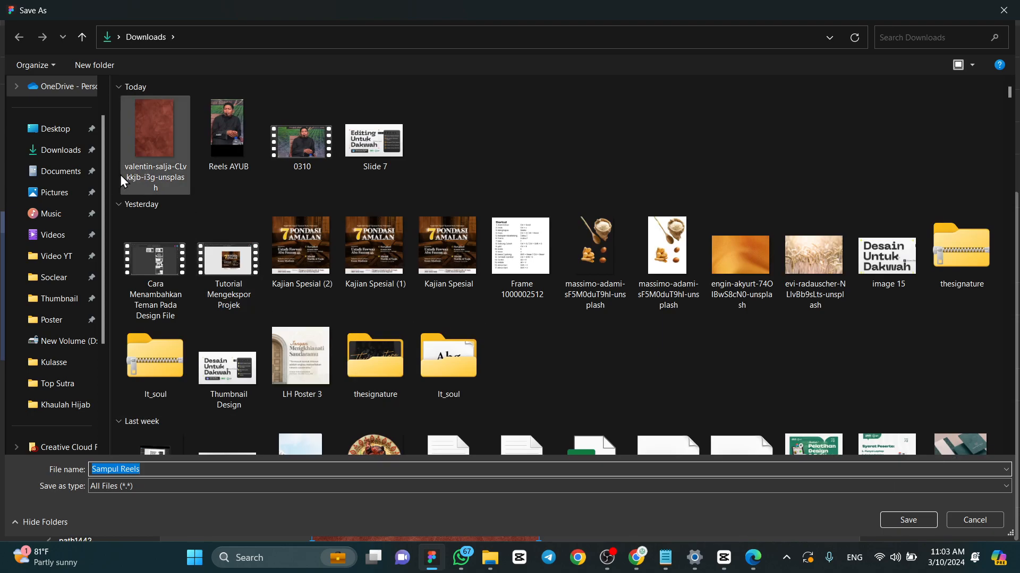
click(73, 157)
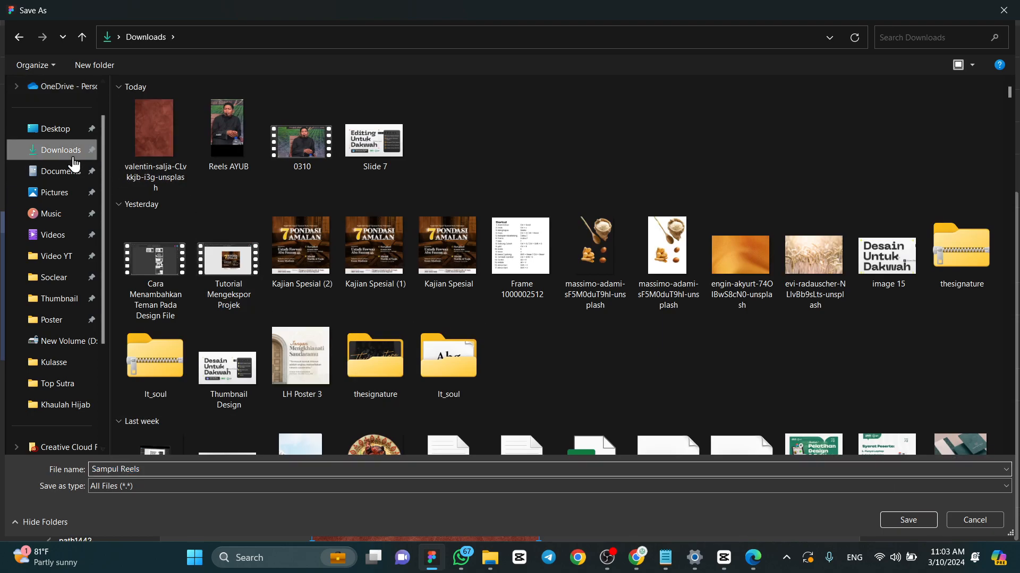
click(907, 520)
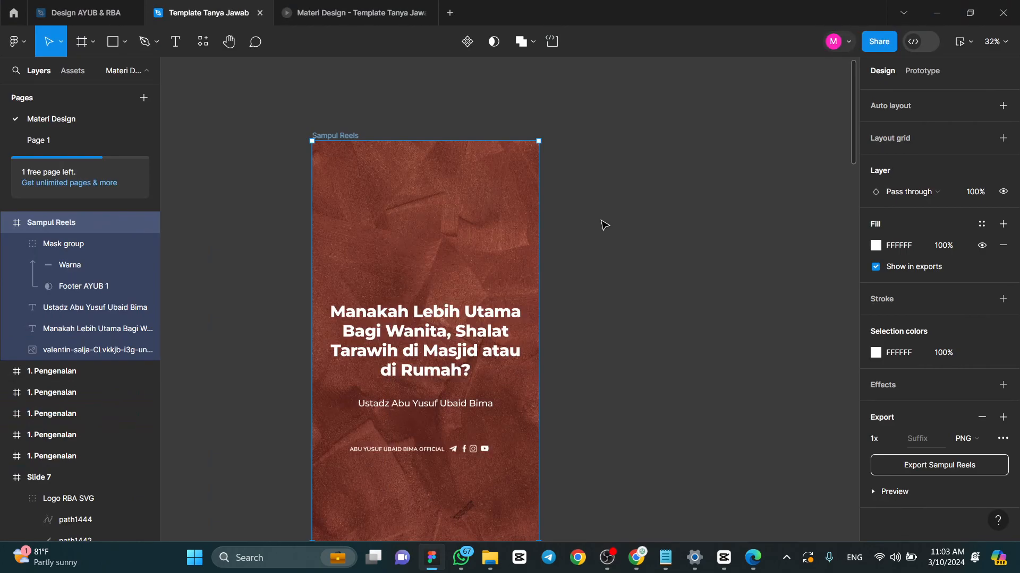
- Switch to CapCut to look at the Reels AYUB video's layout, and return to the Figma design
click(629, 229)
scroll(627, 230, down, 3)
scroll(640, 156, up, 3)
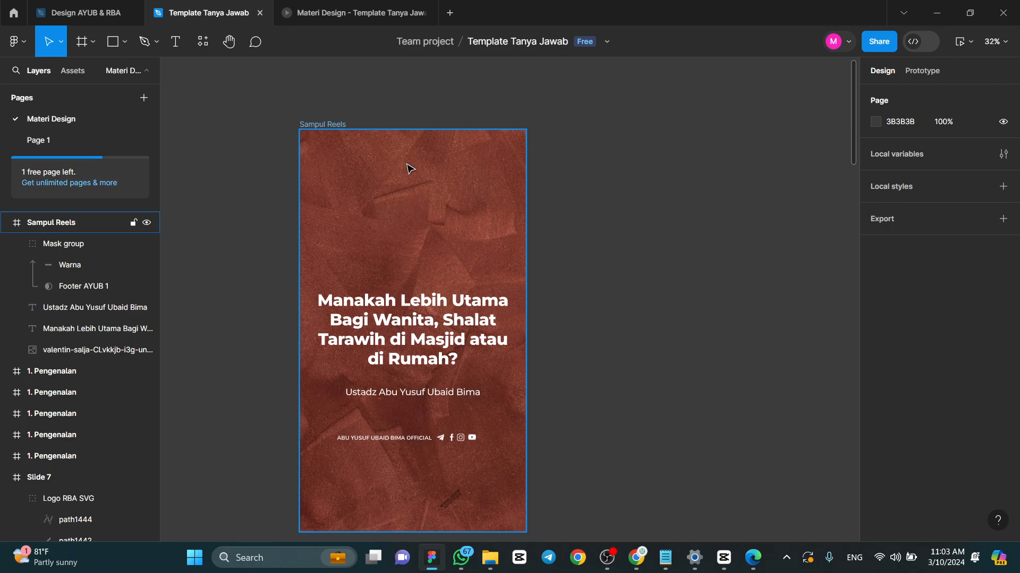
click(723, 557)
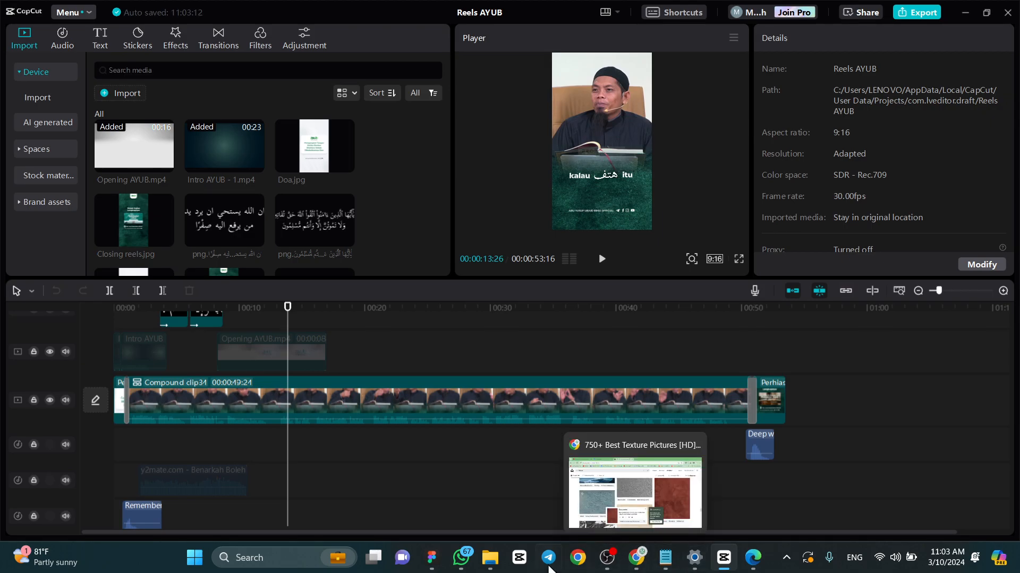
click(432, 557)
scroll(381, 131, up, 2)
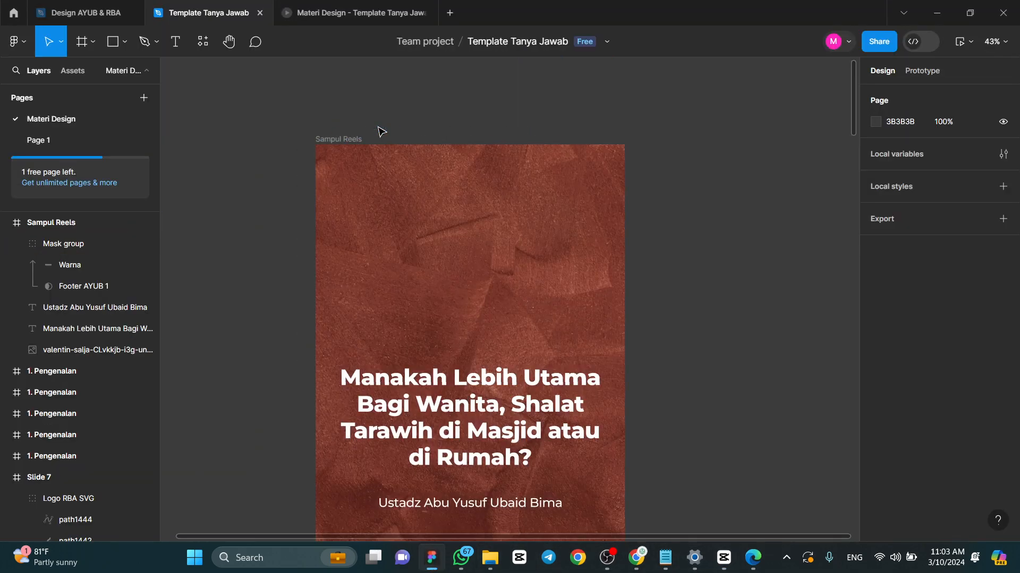
scroll(462, 160, down, 3)
scroll(462, 171, right, 5)
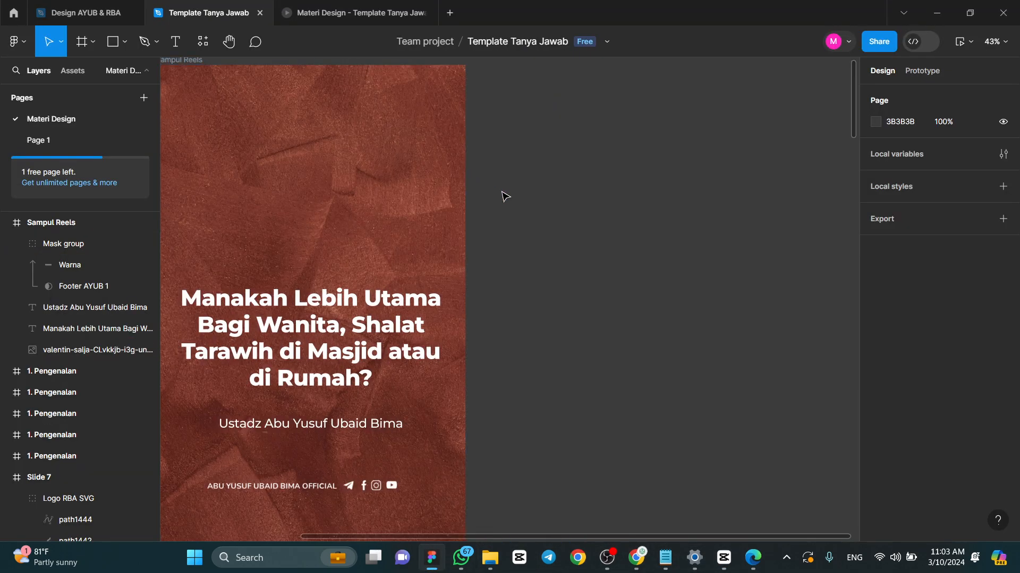
scroll(500, 195, down, 2)
scroll(498, 192, right, 3)
click(300, 97)
click(317, 81)
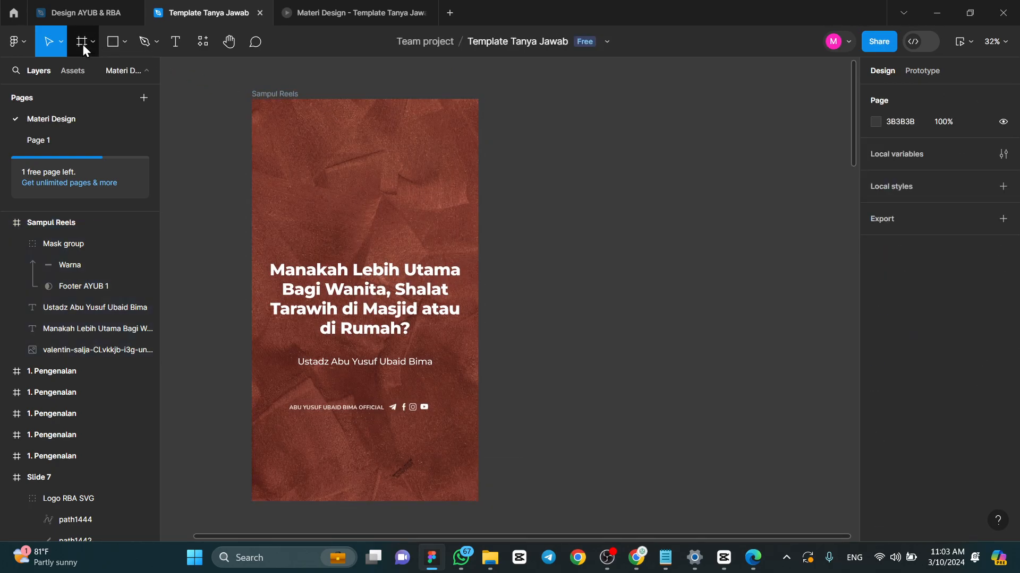
click(286, 94)
click(285, 81)
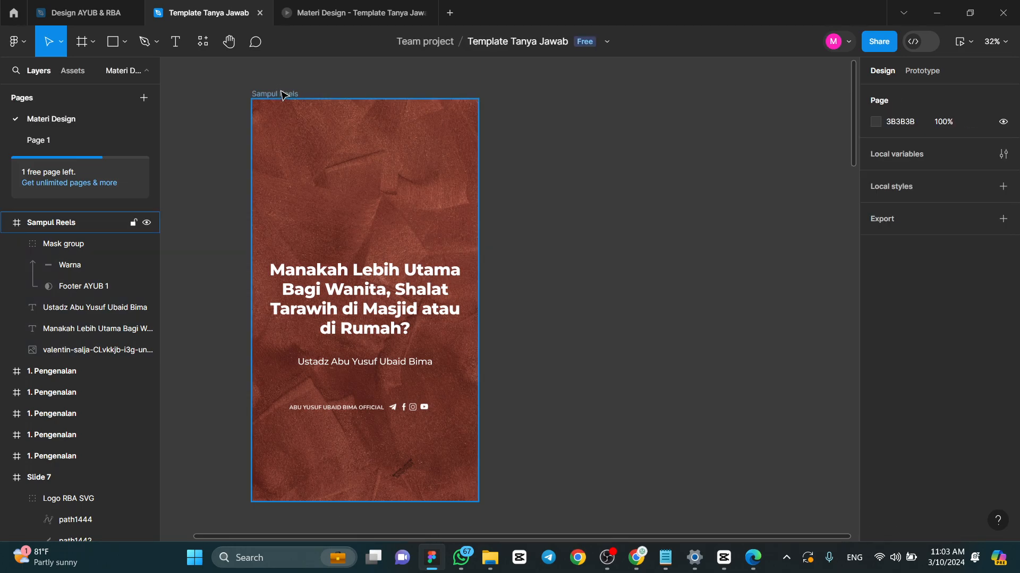
- Add a 1080 × 1920 Instagram story frame beside Sampul Reels, leaving a small gap between them
click(82, 42)
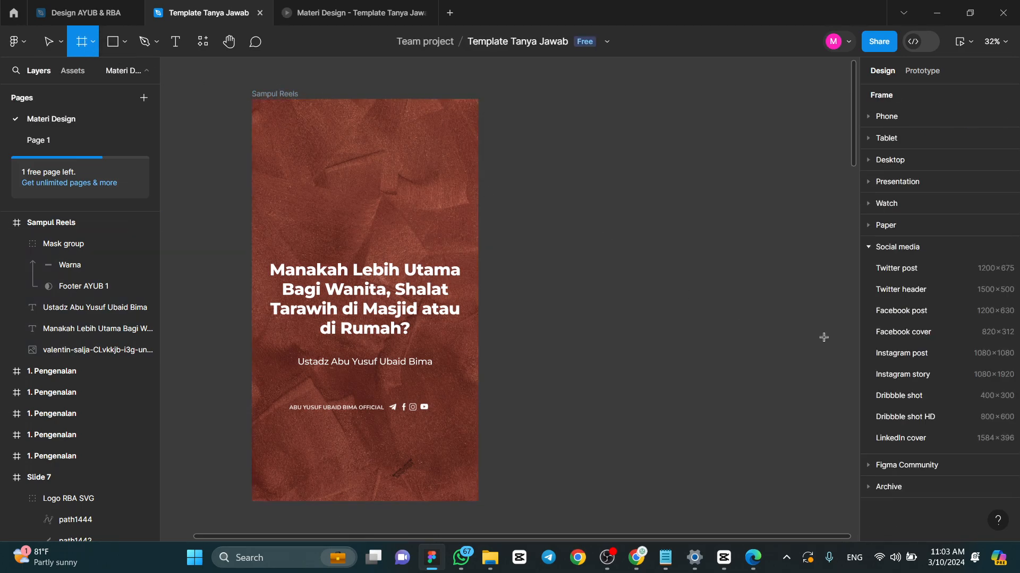
click(937, 375)
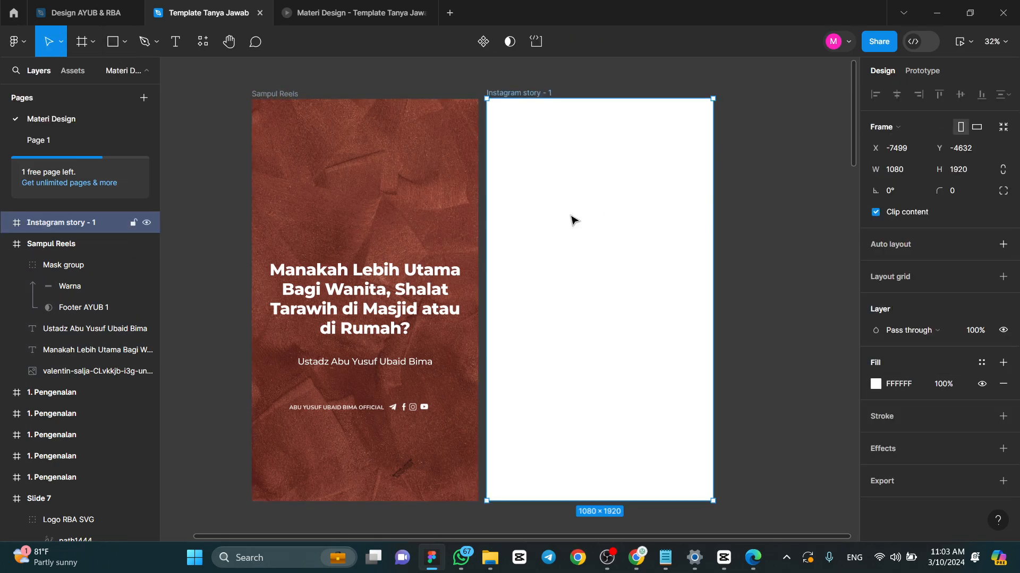
mouse_move(511, 94)
mouse_down()
mouse_move(532, 96)
mouse_move(517, 94)
mouse_up()
click(510, 79)
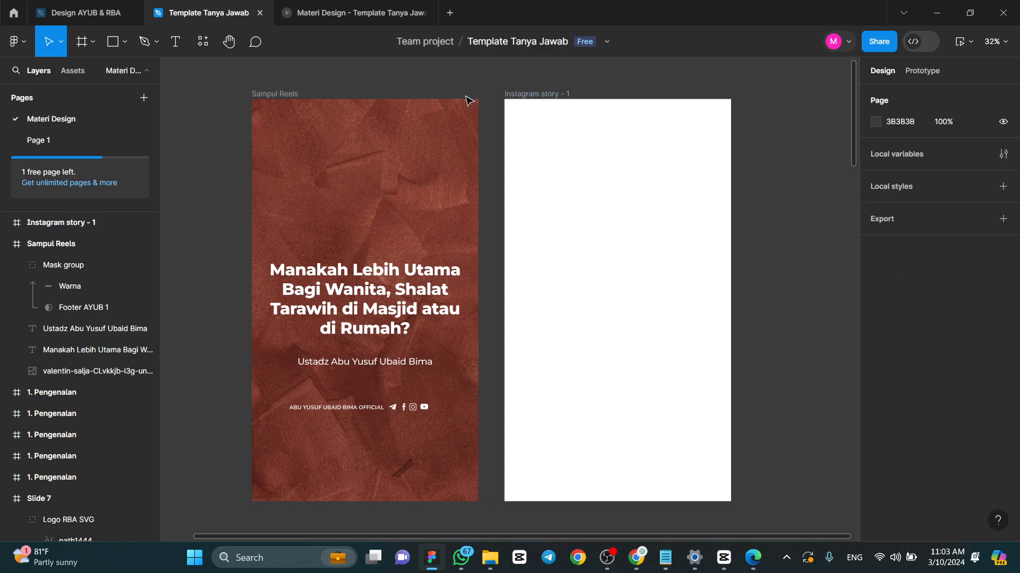
- Cover the empty Instagram story frame with a 1080 × 1920 rectangle filled with reddish brown 77342B sampled from the Sampul Reels background
click(109, 43)
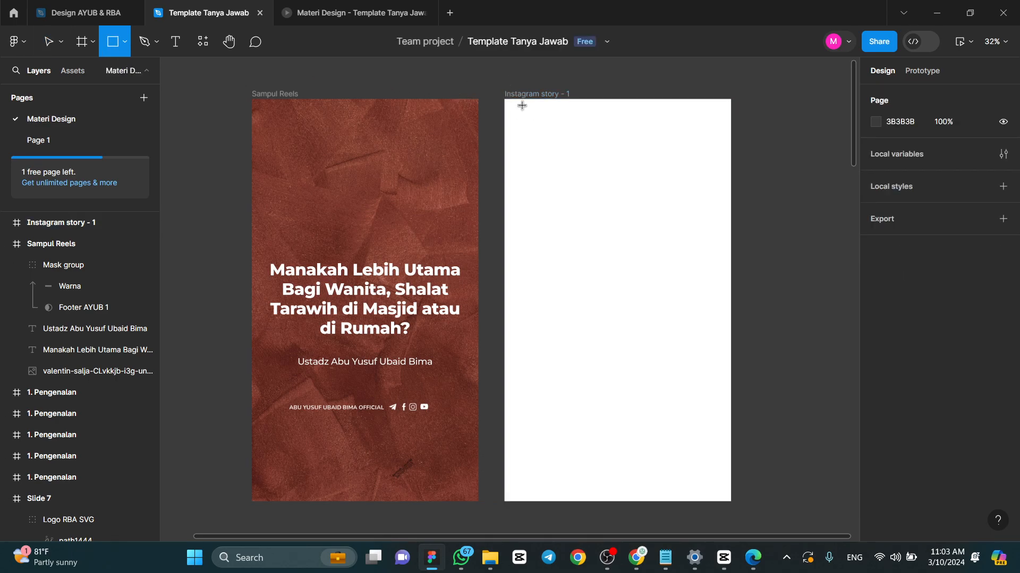
mouse_move(504, 98)
mouse_down()
mouse_move(555, 184)
mouse_move(678, 330)
mouse_move(730, 431)
mouse_move(723, 477)
mouse_move(733, 501)
mouse_up()
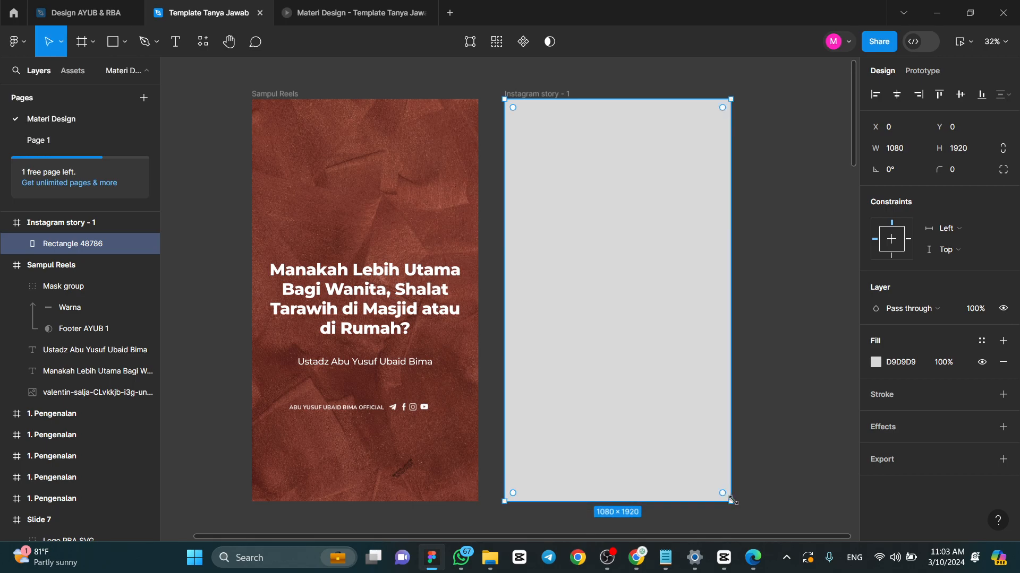
click(879, 362)
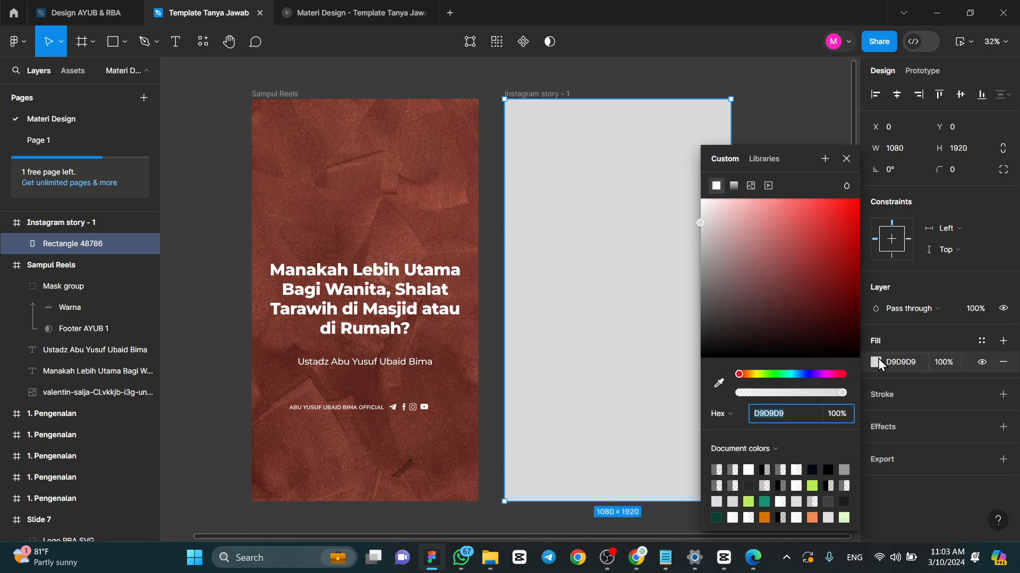
click(823, 260)
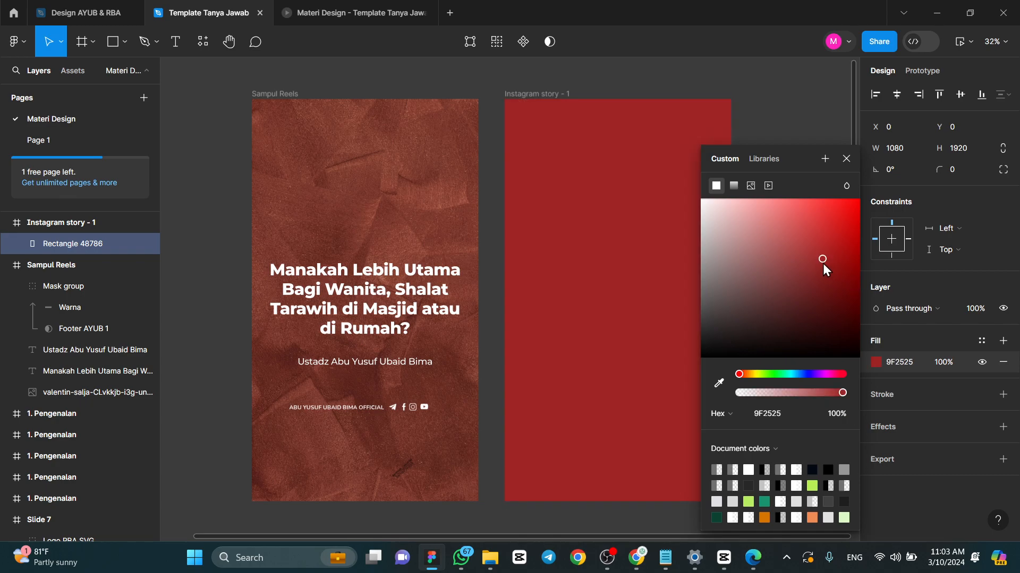
drag(815, 310, 823, 282)
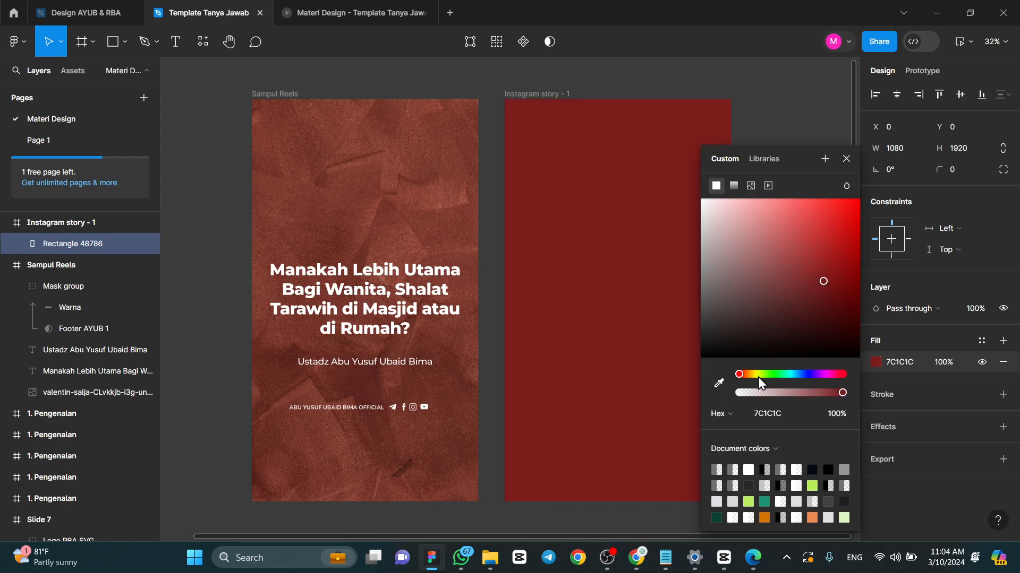
drag(762, 378, 741, 374)
click(719, 383)
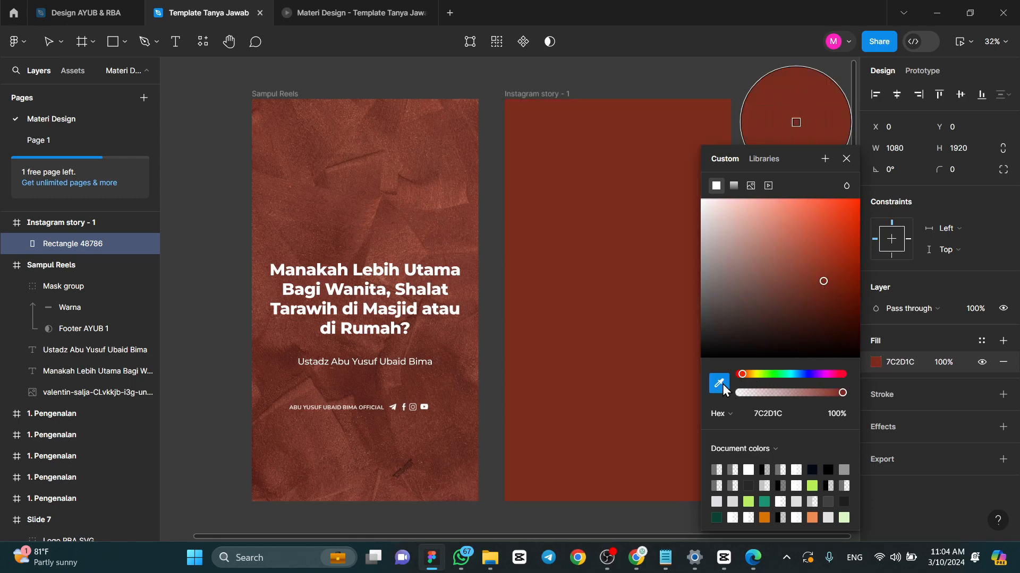
click(441, 216)
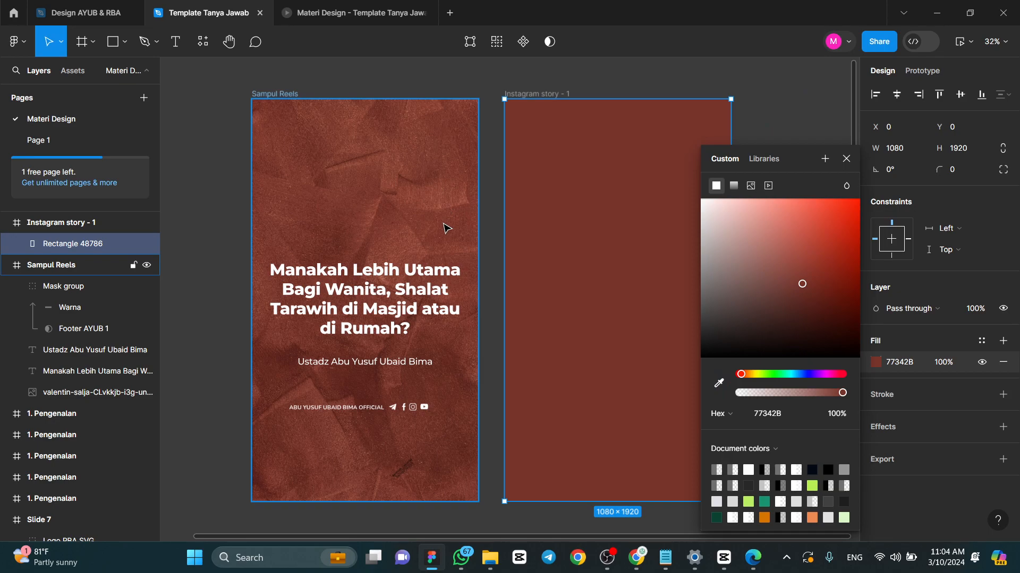
- Change the rectangle's fill to a linear gradient and check it against the reference reel in CapCut
click(735, 186)
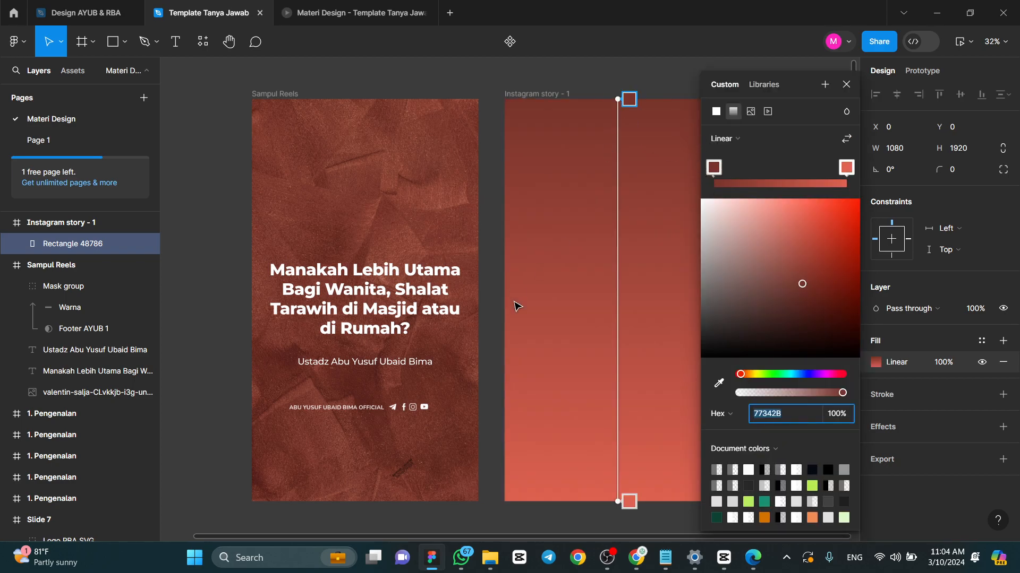
mouse_move(615, 561)
click(723, 557)
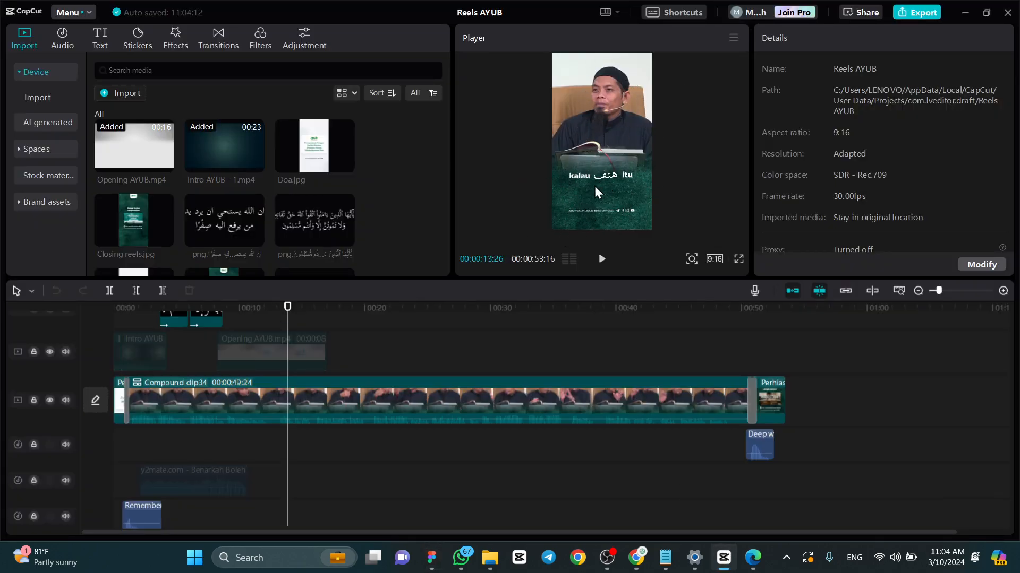
click(432, 558)
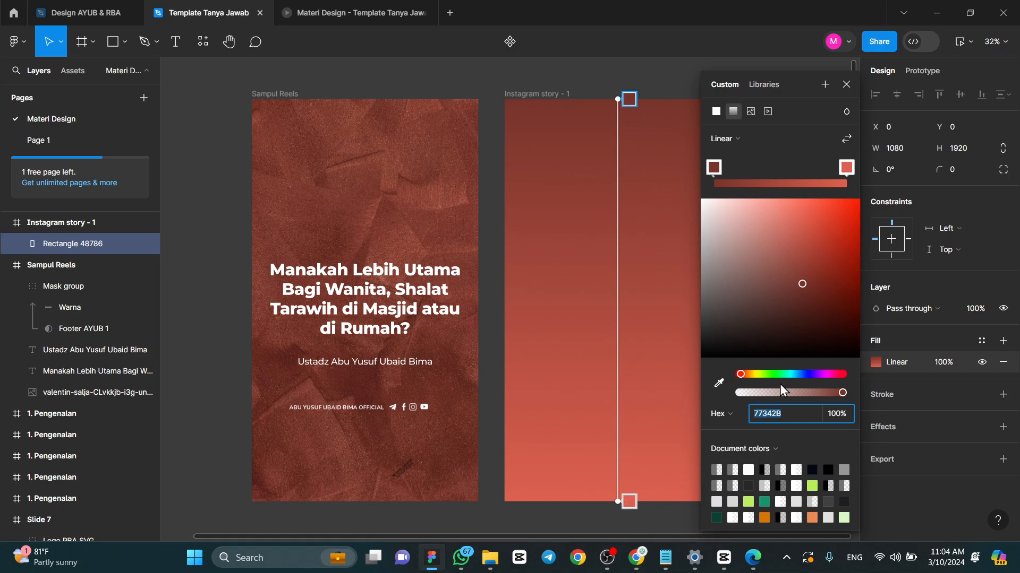
- Set the upper gradient stop (77342B) to 0% opacity and move both stops close together around the frame's middle
drag(798, 394, 725, 391)
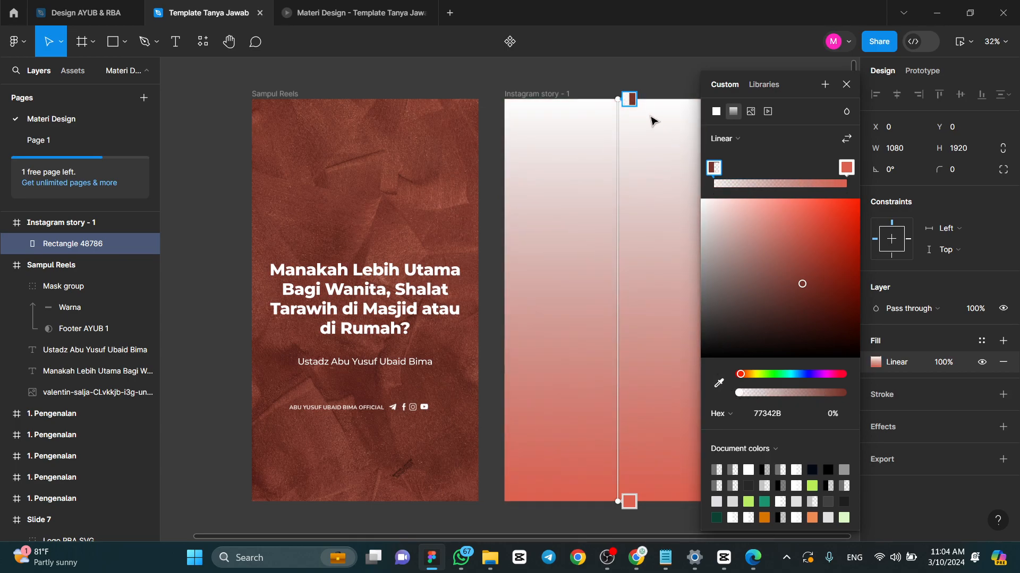
drag(628, 100, 633, 270)
drag(628, 501, 628, 352)
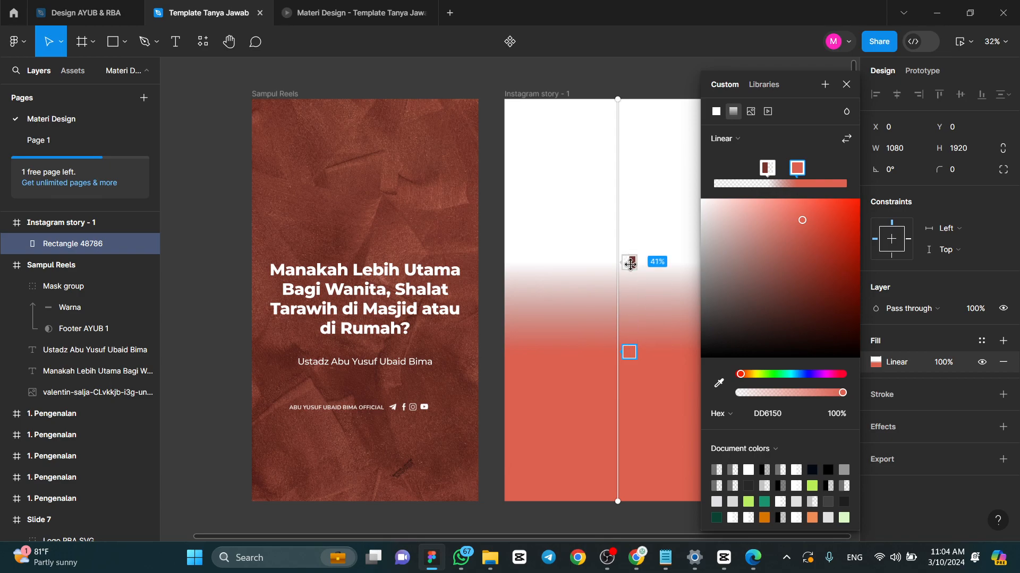
drag(631, 261, 629, 288)
drag(635, 355, 629, 331)
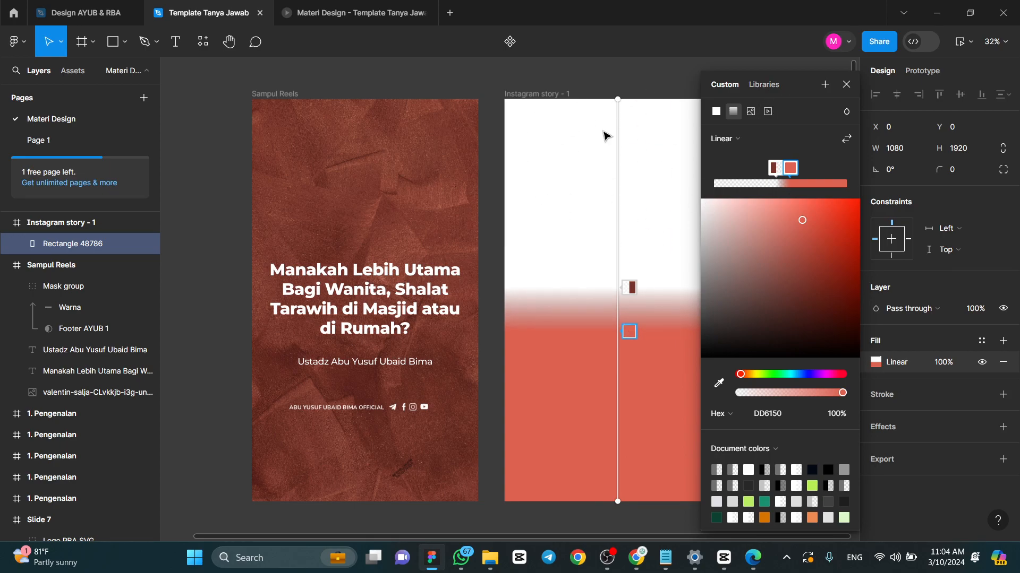
- Compare the rectangle's gradient transition with the full-screen reference reel in CapCut, and return to Figma
scroll(614, 143, right, 3)
scroll(635, 113, up, 5)
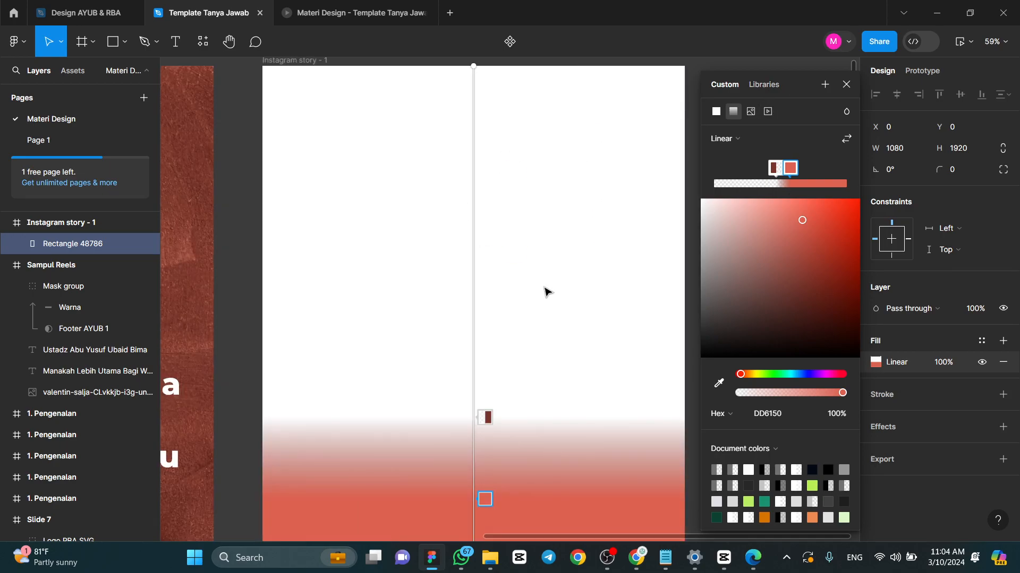
scroll(531, 232, down, 3)
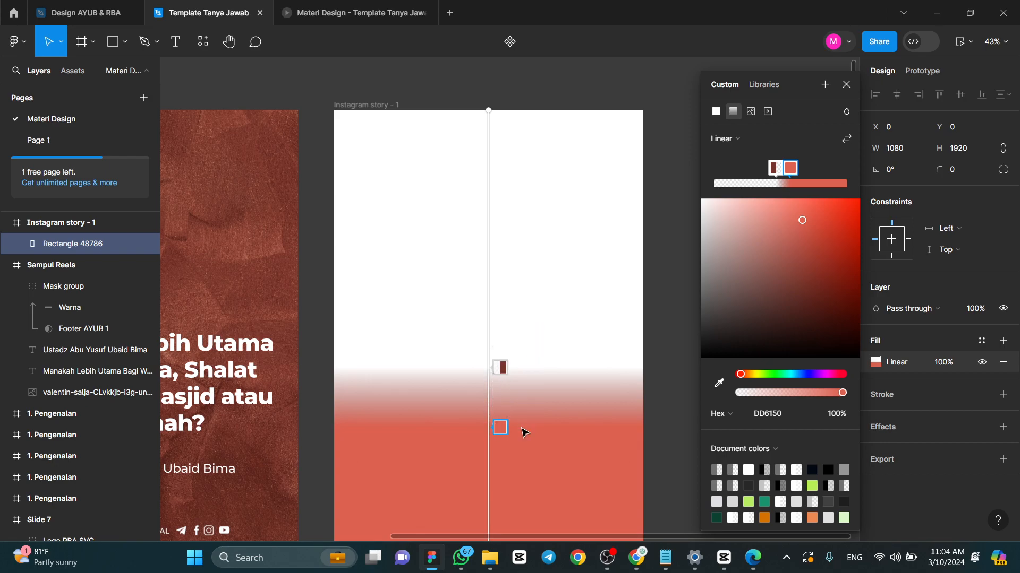
scroll(484, 345, down, 2)
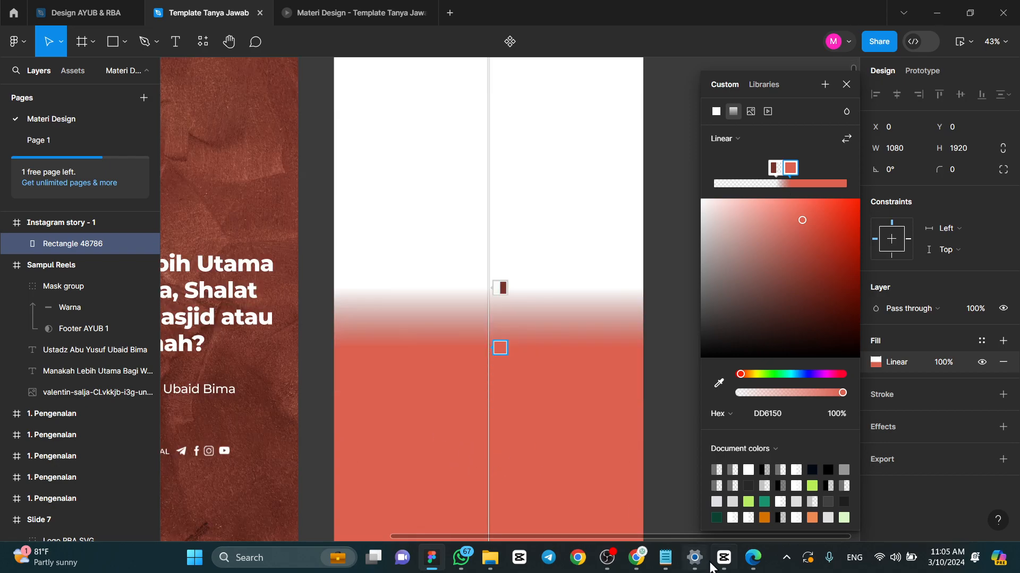
click(731, 558)
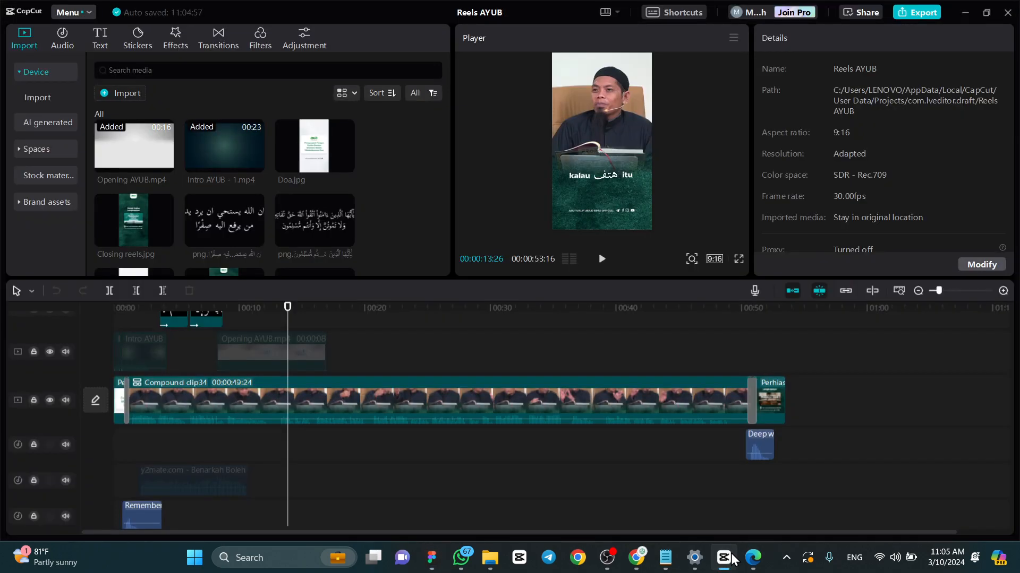
click(731, 559)
click(731, 559)
click(739, 258)
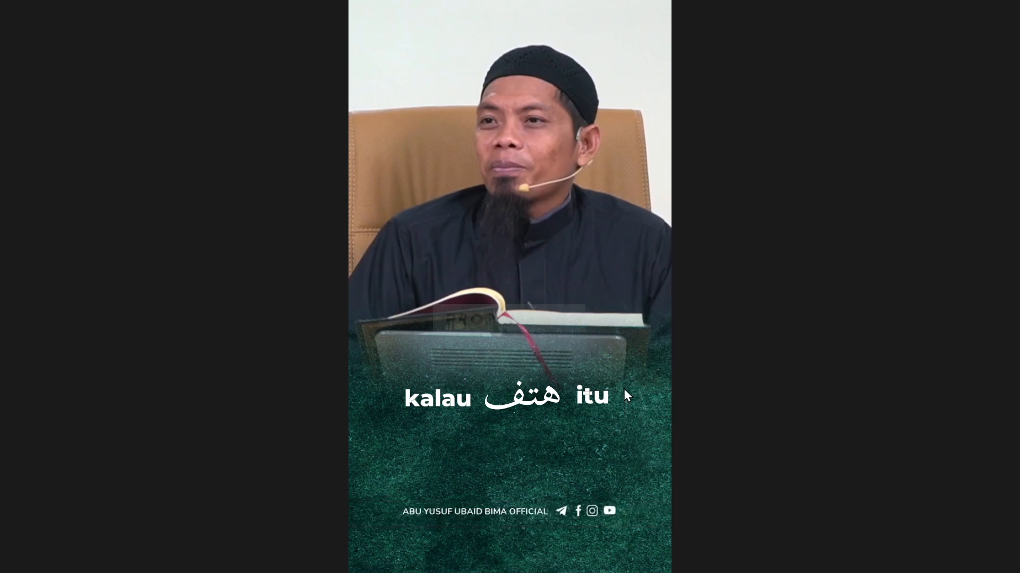
key(Escape)
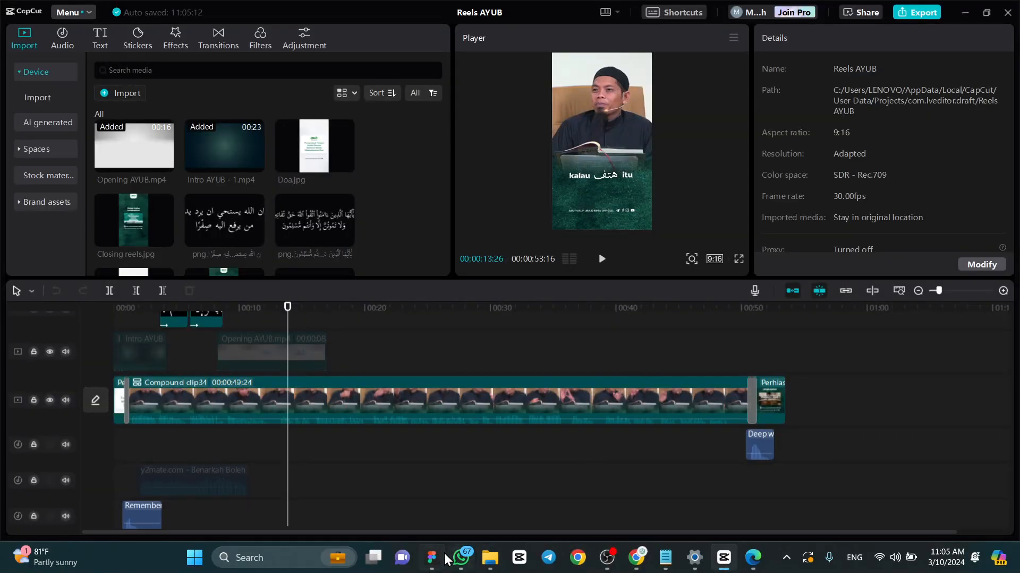
click(431, 557)
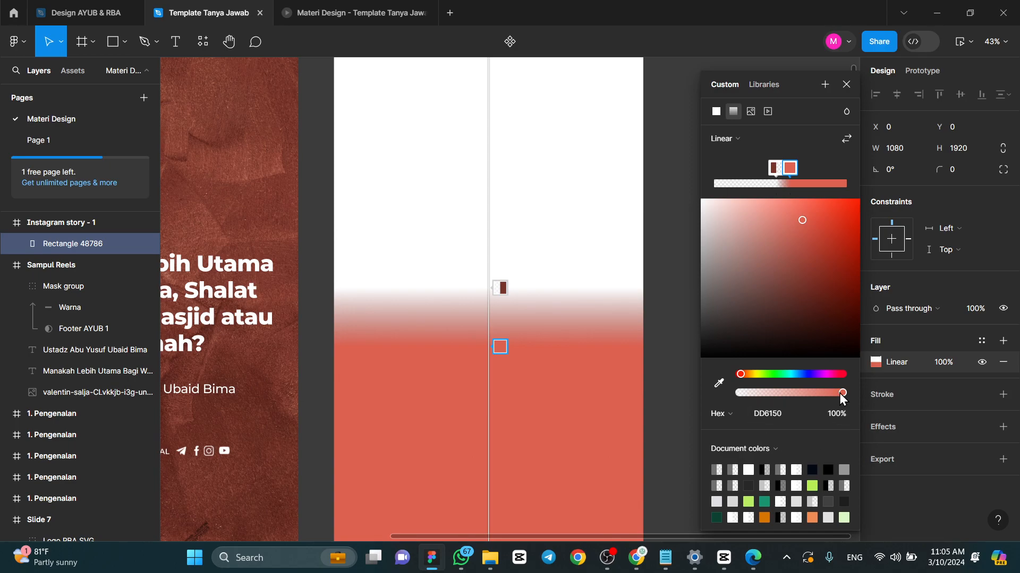
- Darken the lower gradient stop of the rectangle's fill to deep red 902213 at full opacity
click(499, 287)
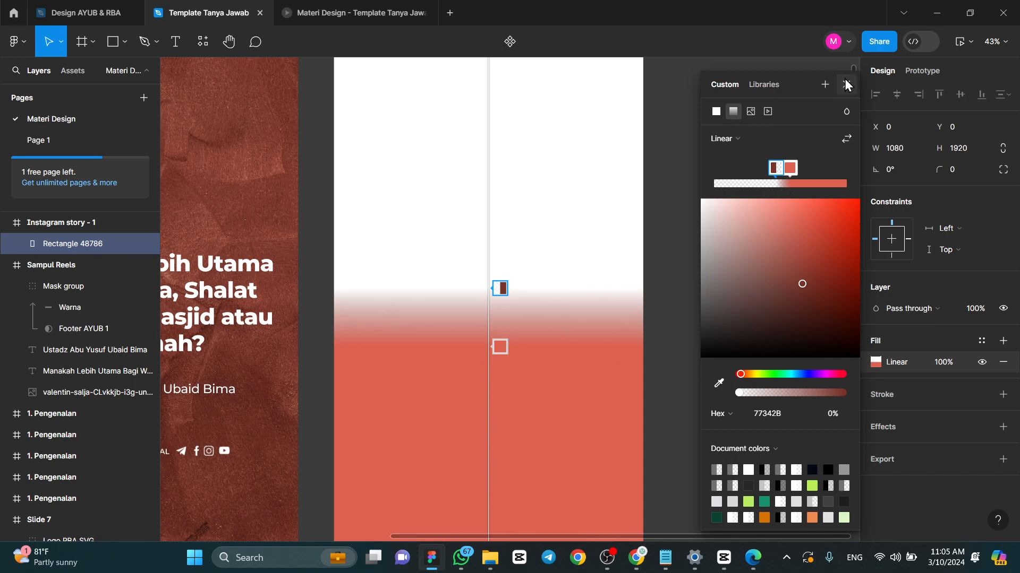
click(791, 168)
drag(837, 265, 838, 273)
scroll(585, 251, down, 5)
scroll(584, 250, up, 3)
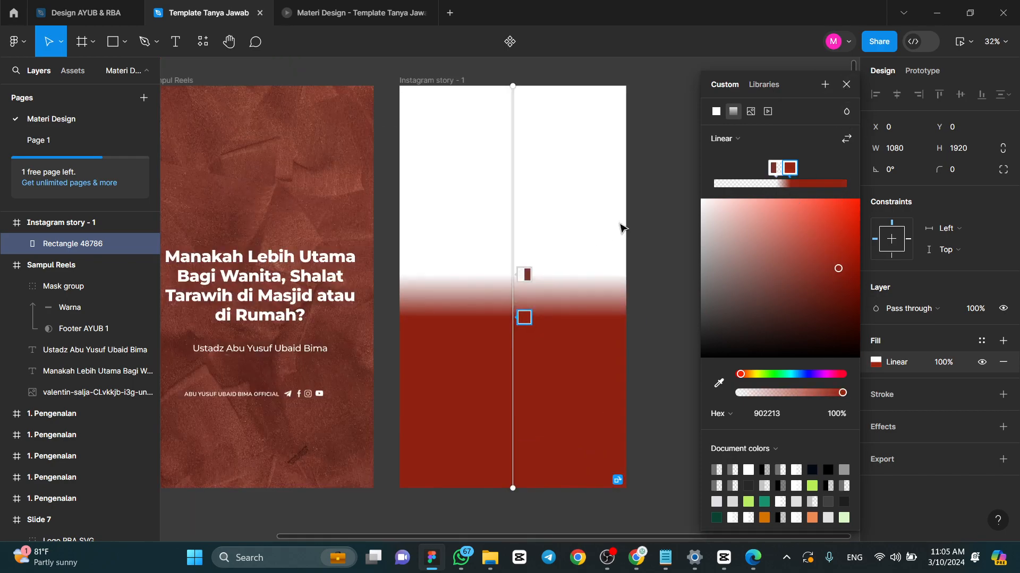
click(847, 85)
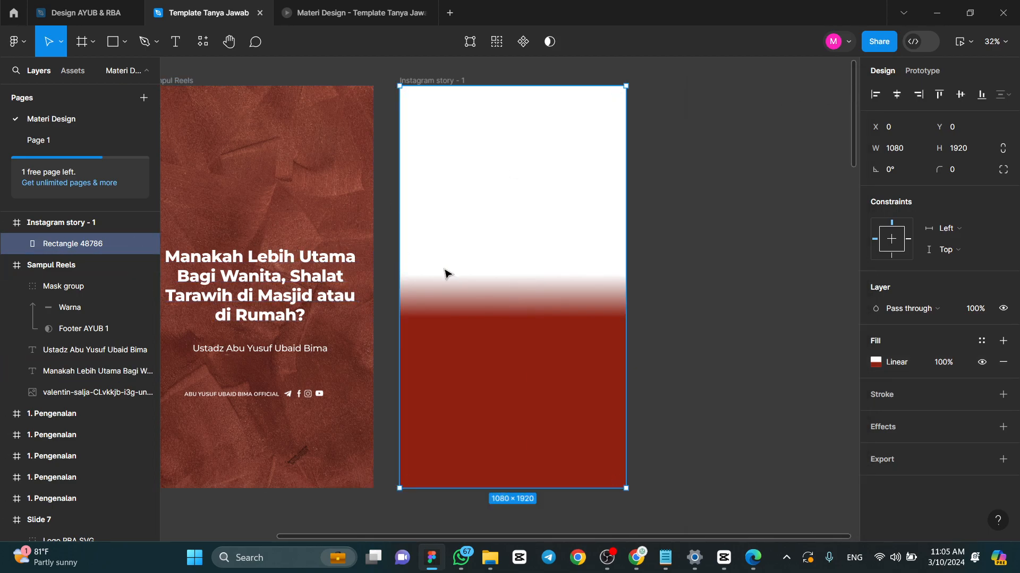
- Place the reddish-brown texture image from the Downloads folder over the gradient rectangle and scale it to 1983 × 2974
click(496, 565)
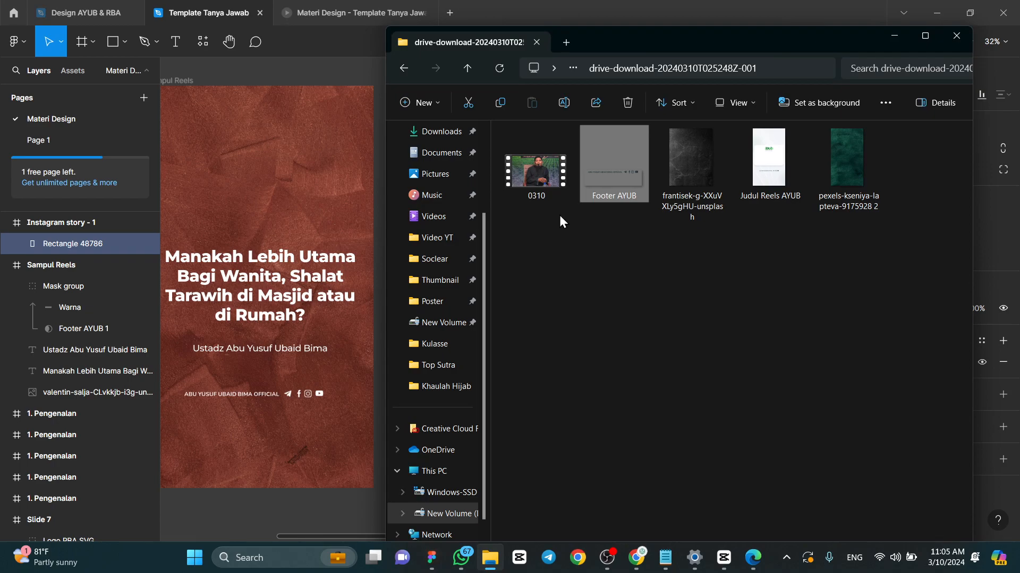
scroll(448, 235, up, 3)
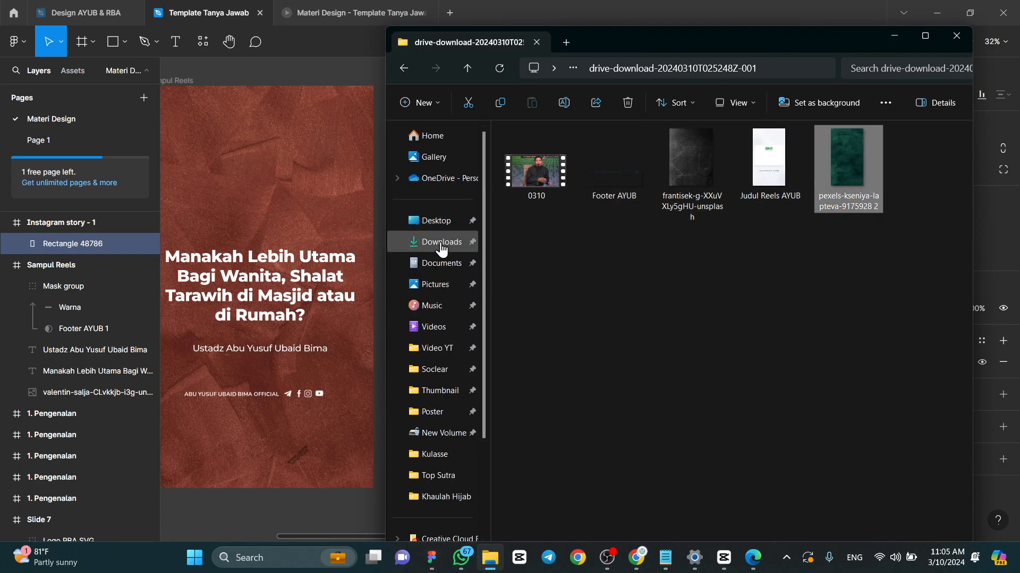
click(446, 240)
drag(643, 185, 259, 338)
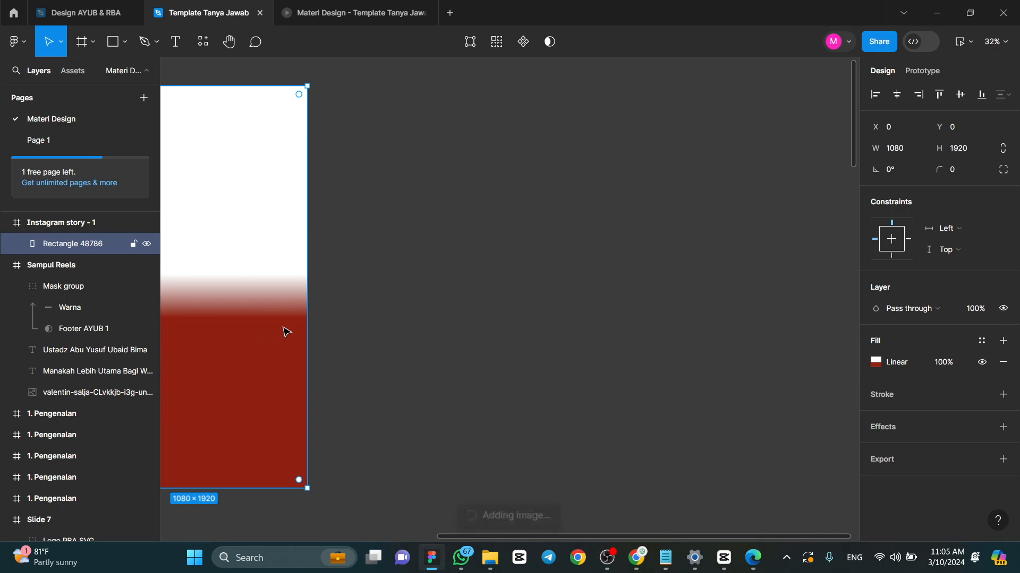
scroll(637, 250, left, 5)
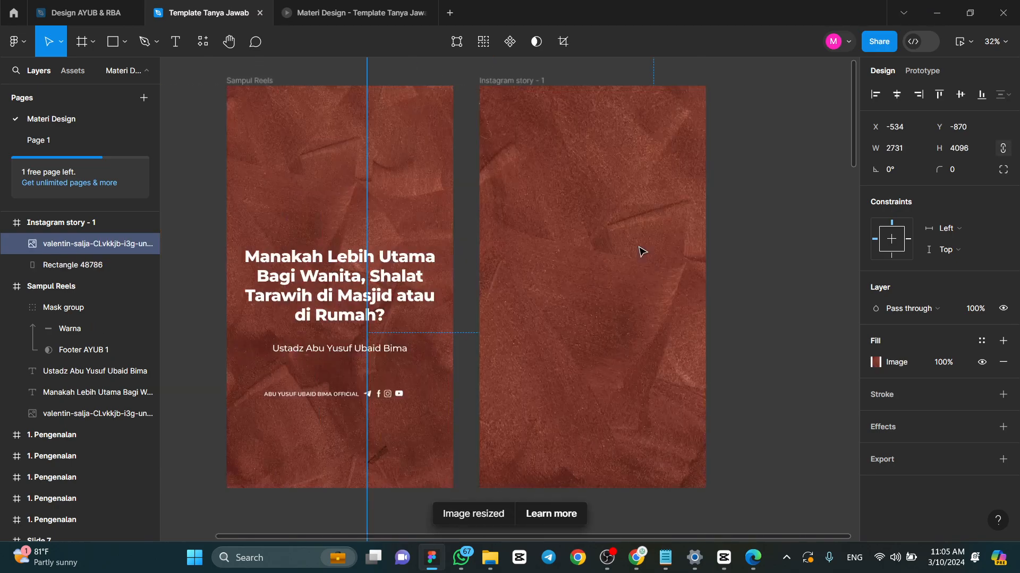
scroll(646, 246, down, 5)
drag(727, 392, 681, 304)
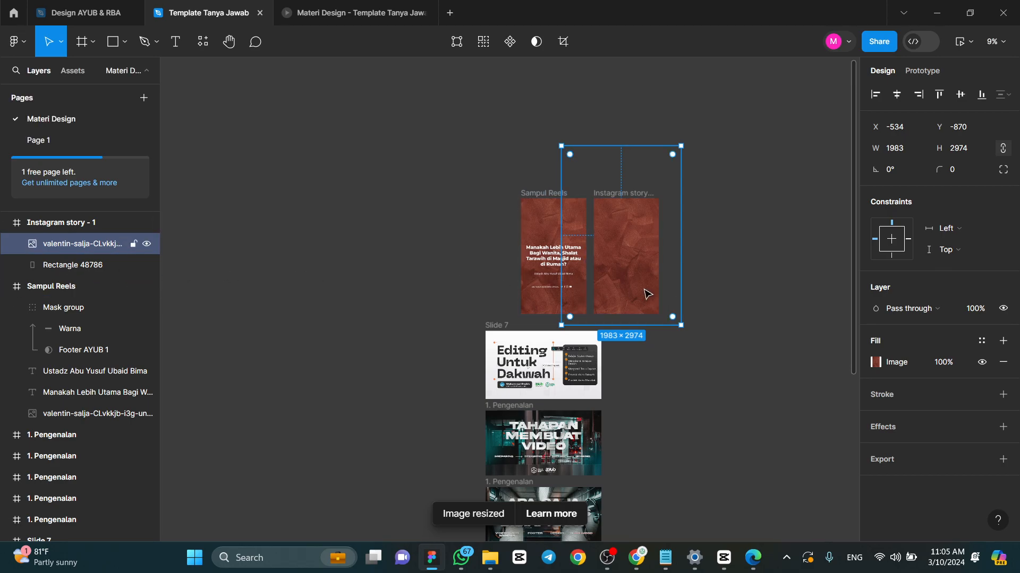
scroll(635, 250, up, 5)
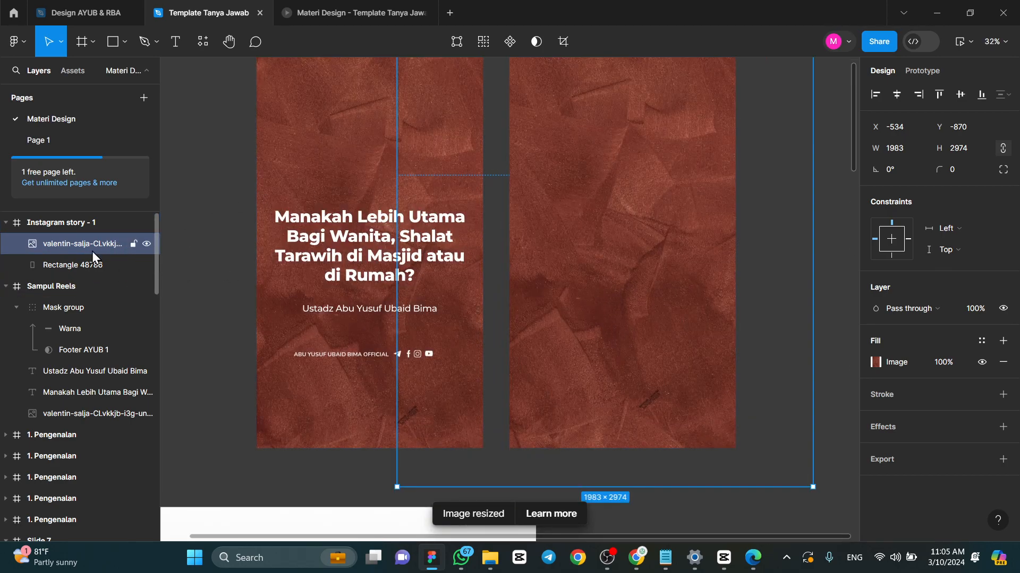
- Mask the texture image with the gradient rectangle in the Instagram story frame
shift+click(65, 262)
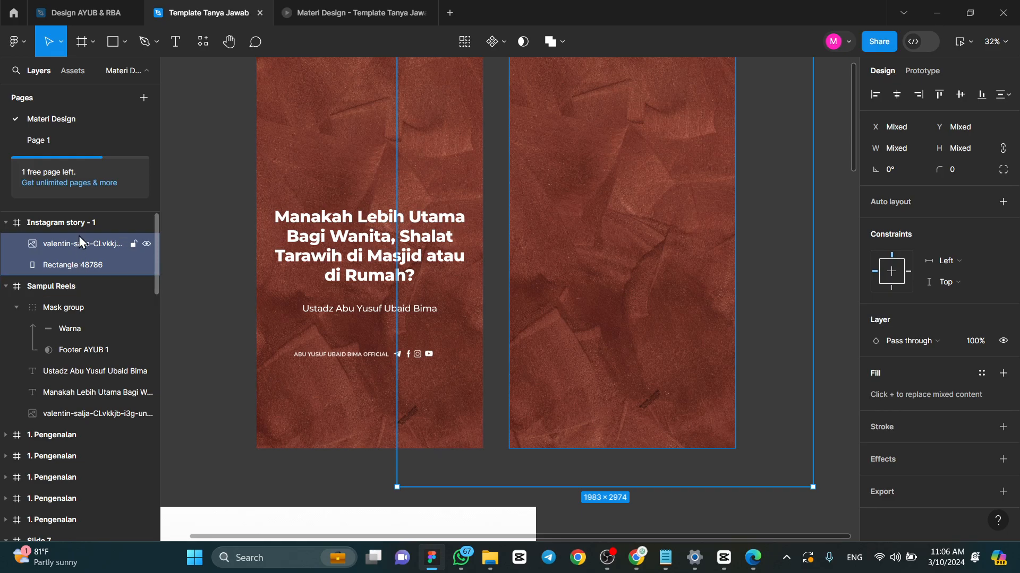
click(526, 45)
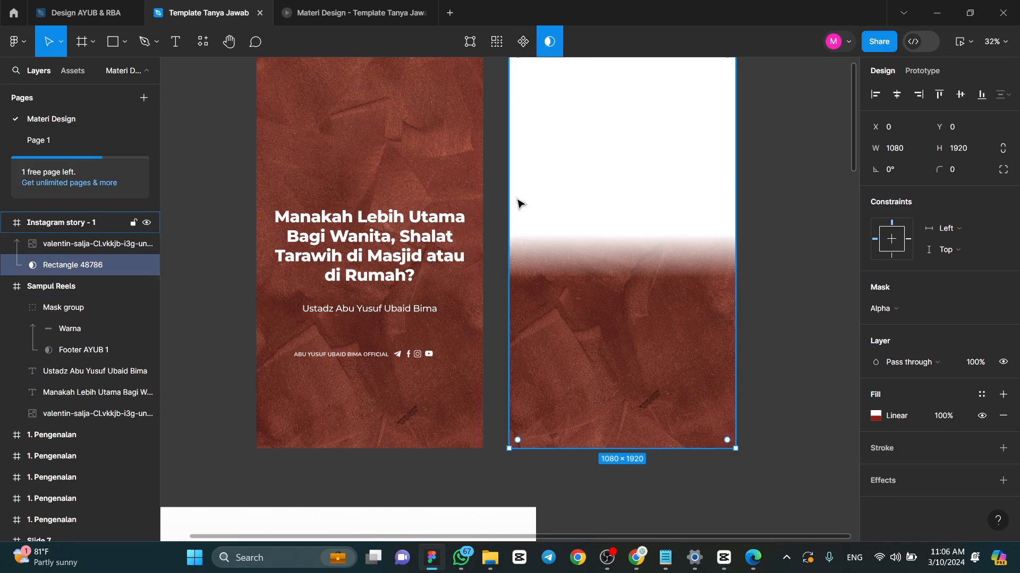
click(614, 563)
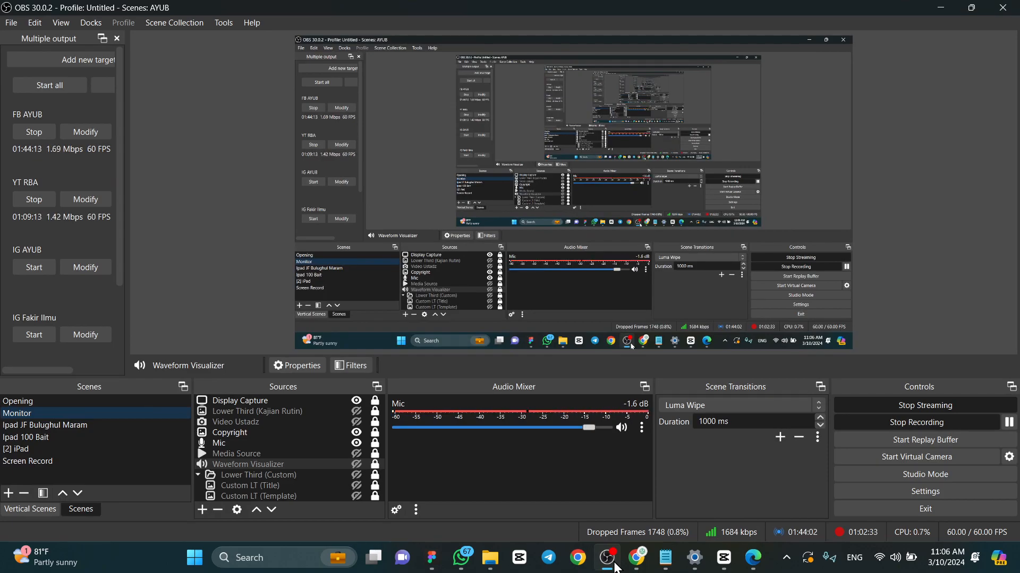
click(614, 569)
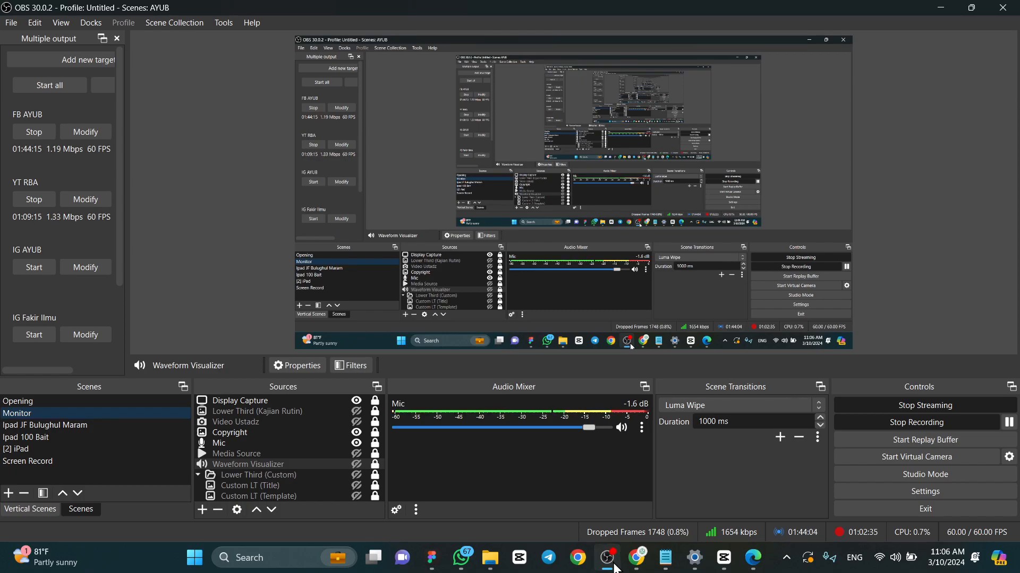
click(766, 296)
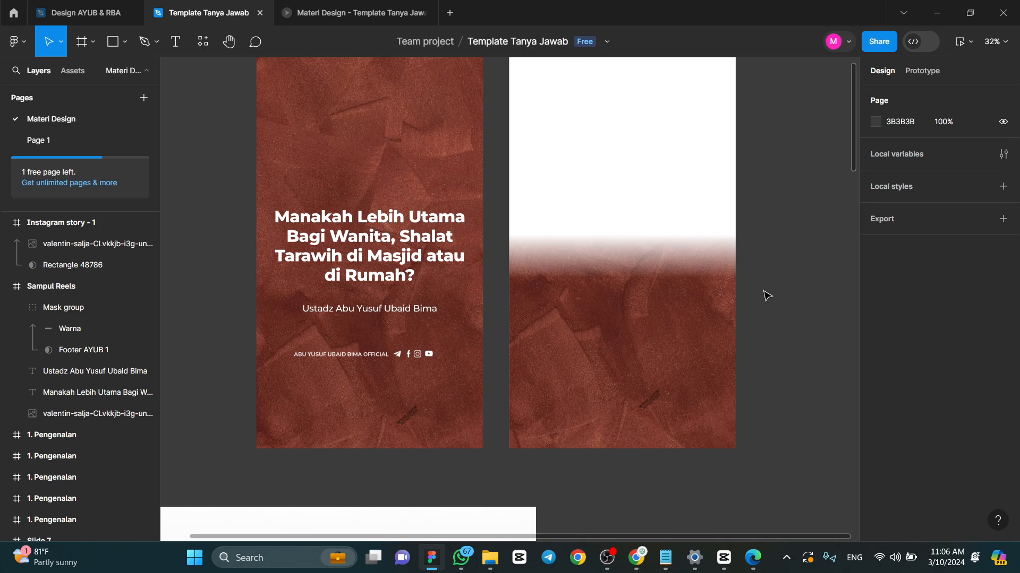
- Set the white fill of the Instagram story frame to 0% opacity
scroll(766, 296, up, 3)
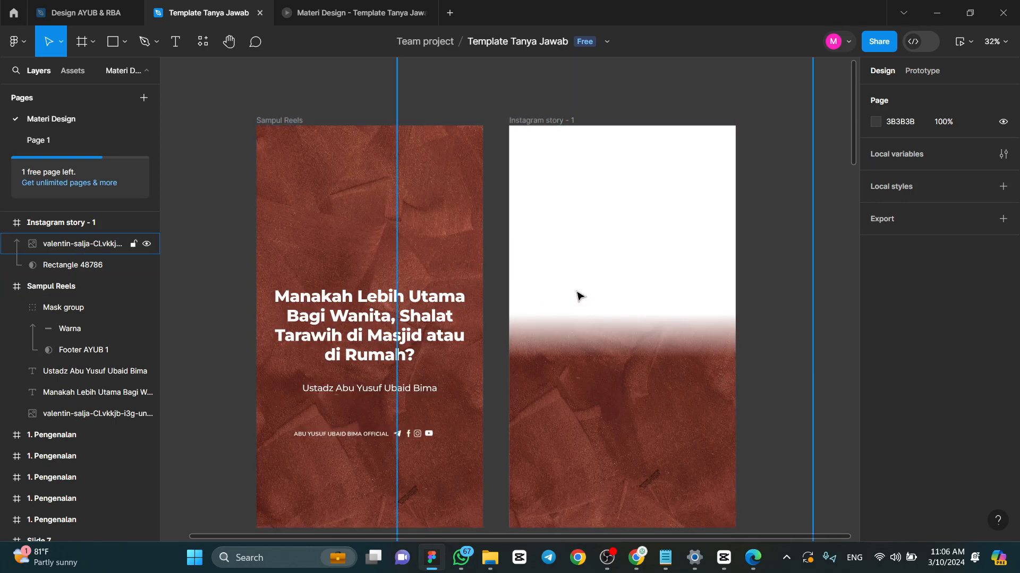
ctrl+scroll(582, 303, down, 3)
click(548, 159)
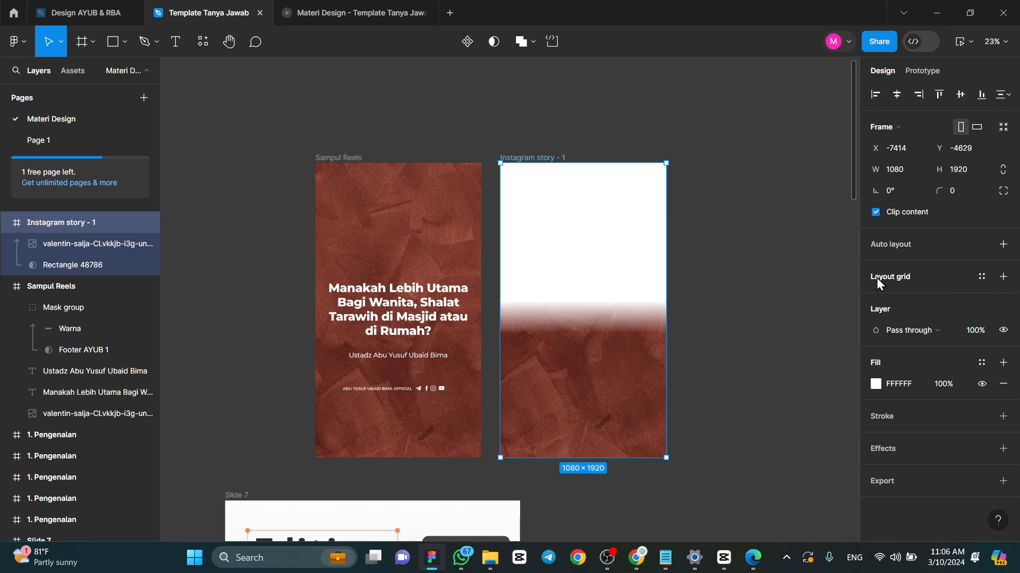
click(949, 384)
text(0)
key(Return)
click(713, 227)
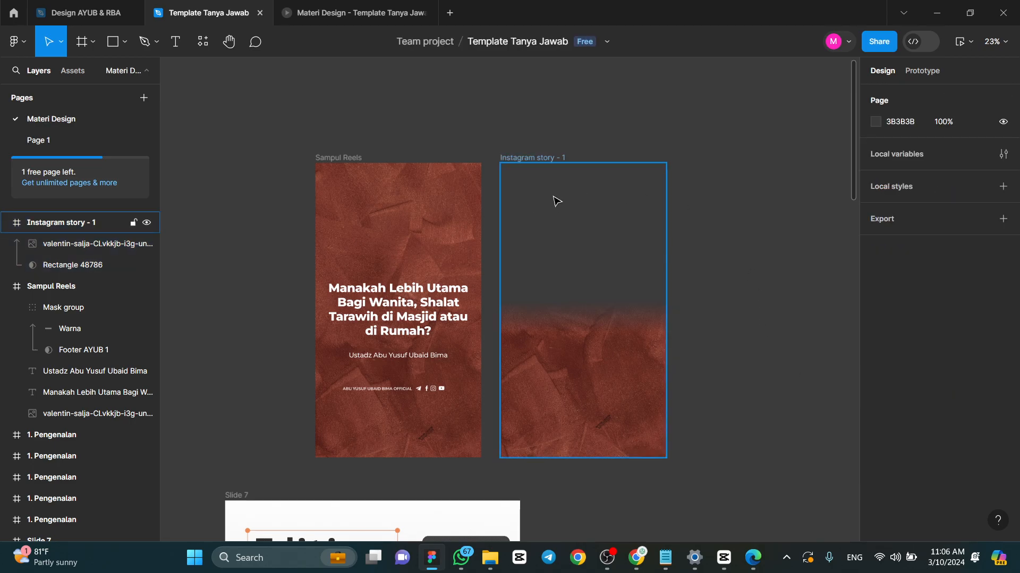
- Copy the footer group from Sampul Reels into the lower part of the Instagram story frame, at X 160 and Y 1532
click(429, 388)
drag(429, 386, 624, 419)
scroll(620, 397, up, 3)
scroll(616, 382, up, 2)
scroll(600, 371, down, 2)
scroll(580, 351, down, 2)
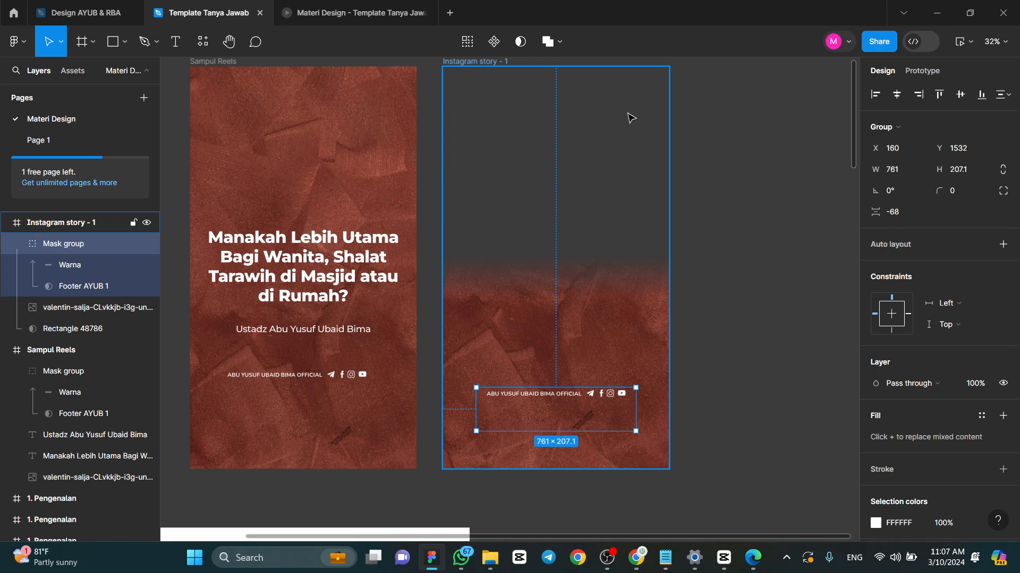
click(715, 183)
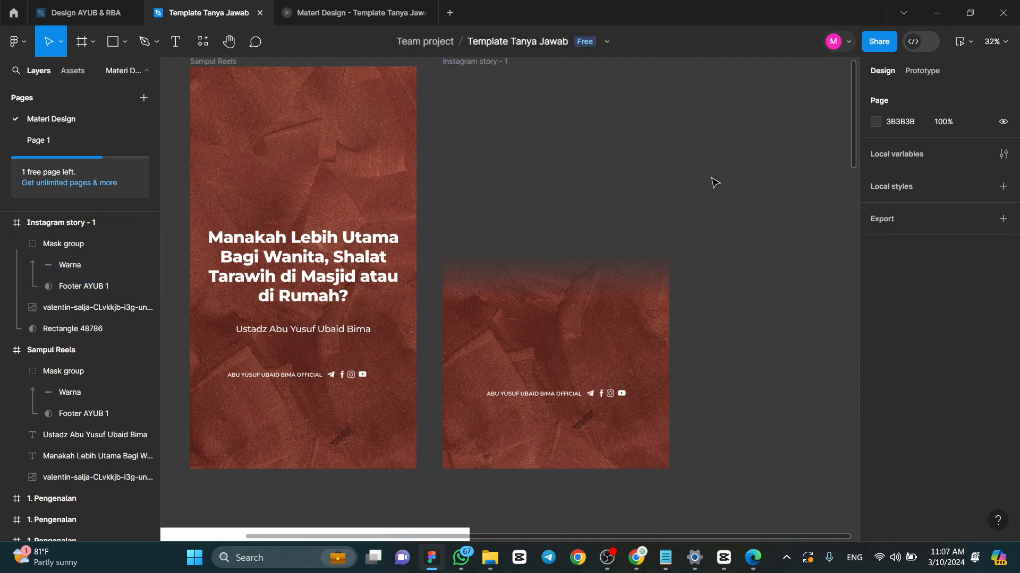
- Rename the Instagram story frame to Frame Ustadz
scroll(617, 283, down, 3)
click(552, 161)
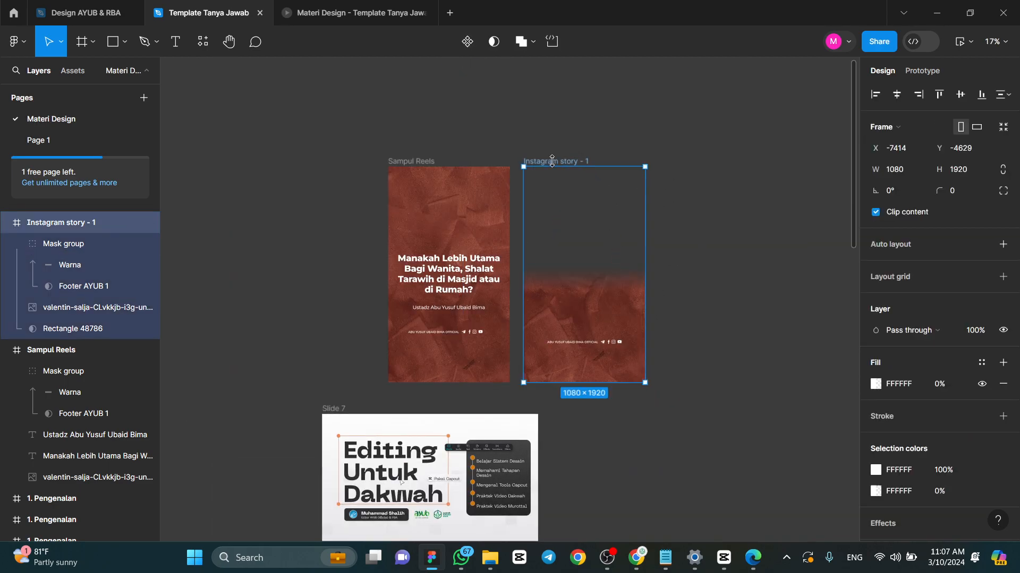
scroll(583, 193, up, 2)
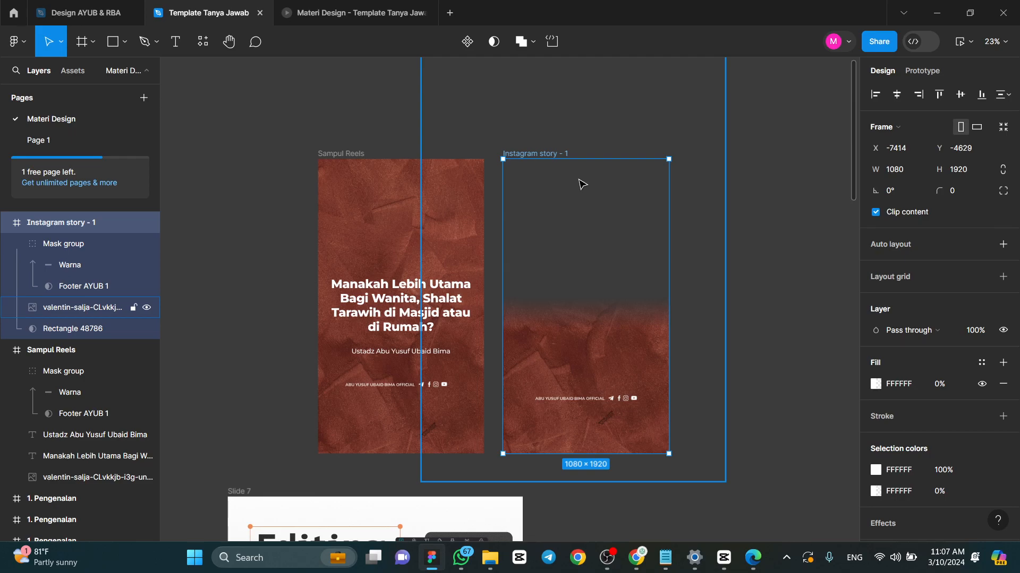
double_click(537, 154)
key(Caps_Lock)
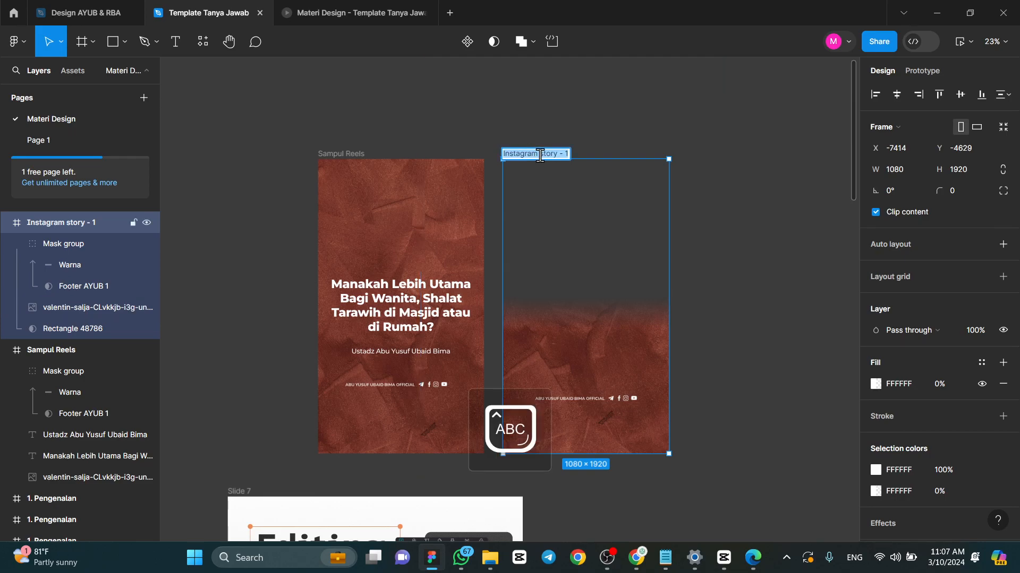
text(F)
key(Caps_Lock)
text(rame)
key(Caps_Lock)
text(U)
key(Caps_Lock)
text(stadz)
key(Return)
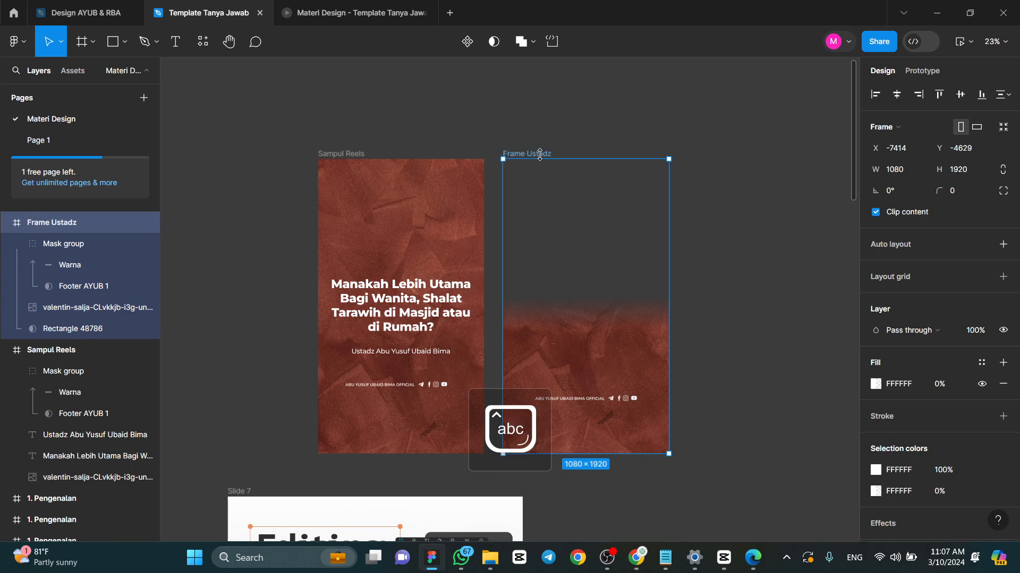
click(558, 119)
- Add an export setting to Frame Ustadz at 1x in PNG format
click(542, 154)
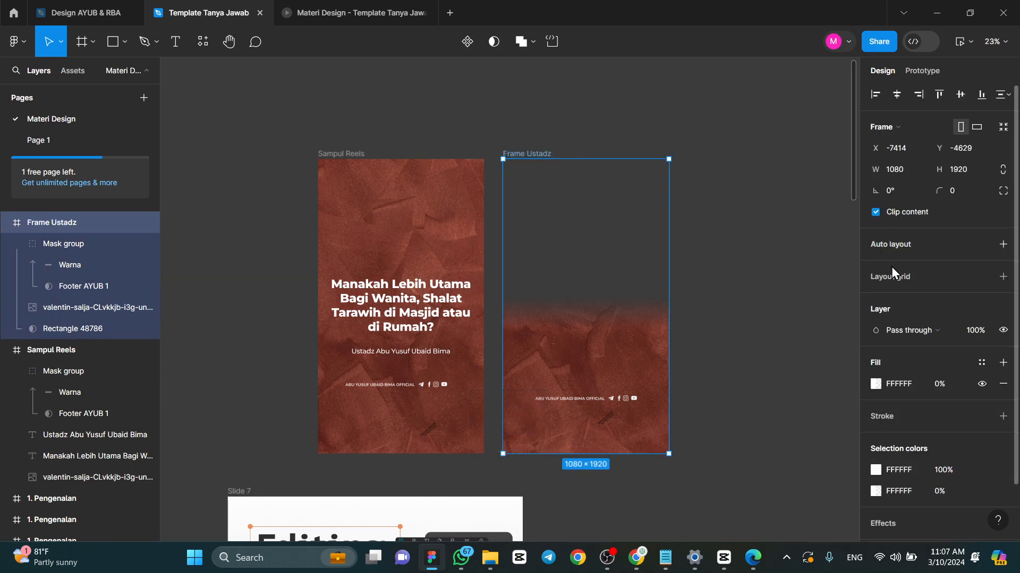
scroll(929, 345, down, 1)
click(932, 491)
scroll(966, 405, down, 2)
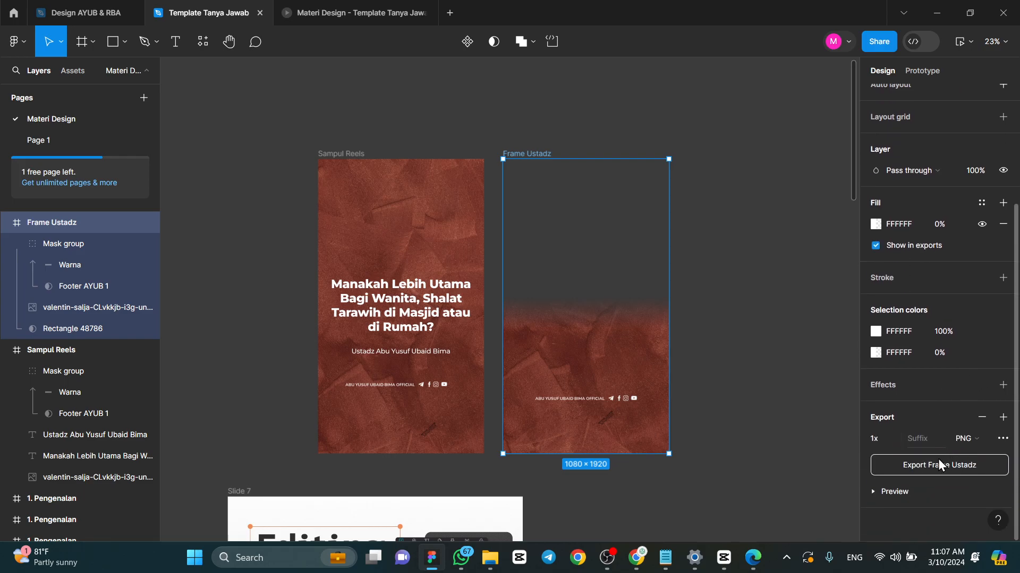
click(970, 440)
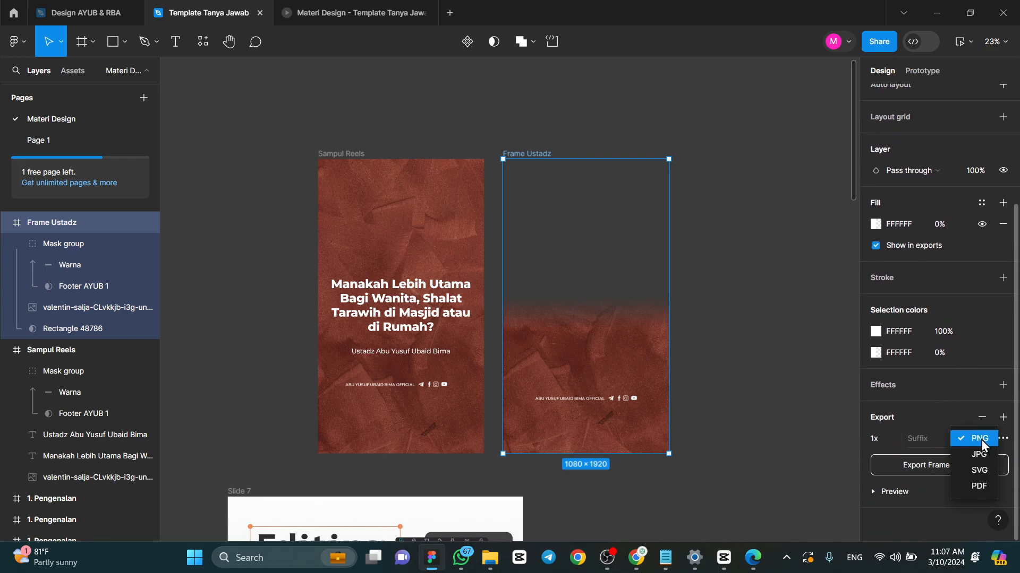
click(981, 439)
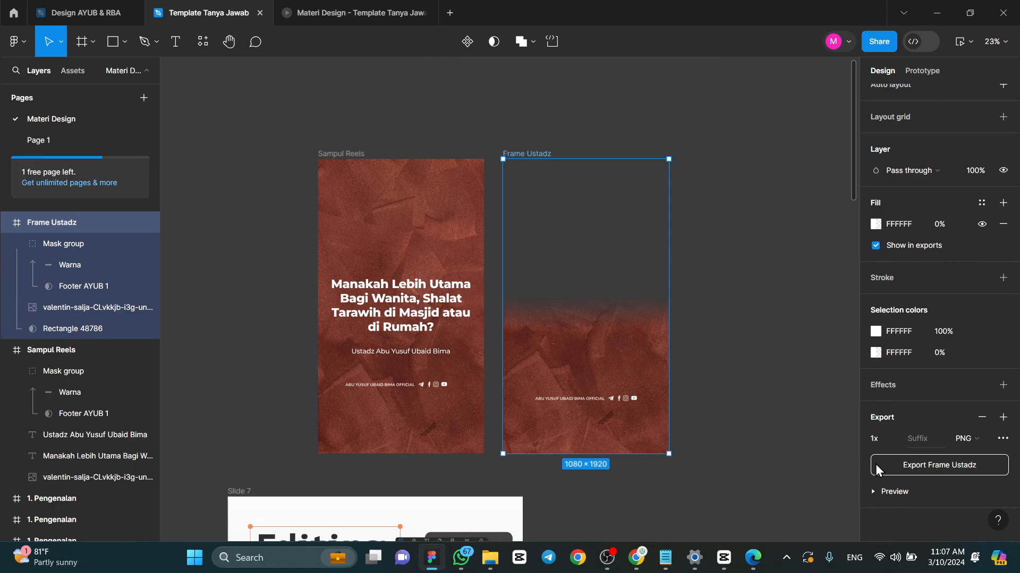
click(966, 438)
click(973, 439)
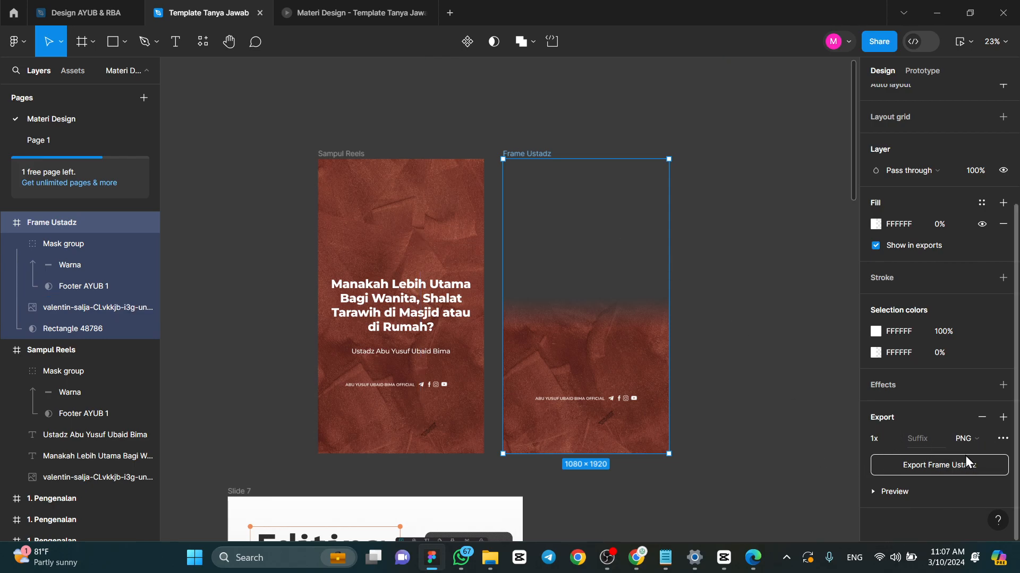
- Export Frame Ustadz as a PNG to the Downloads folder under the file name Frame Ustadz
click(917, 468)
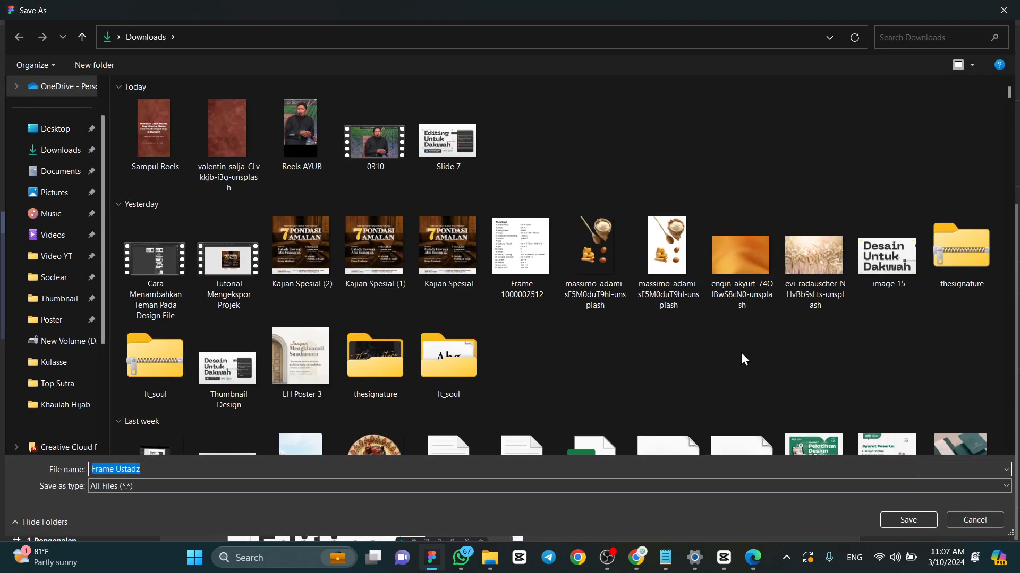
click(890, 523)
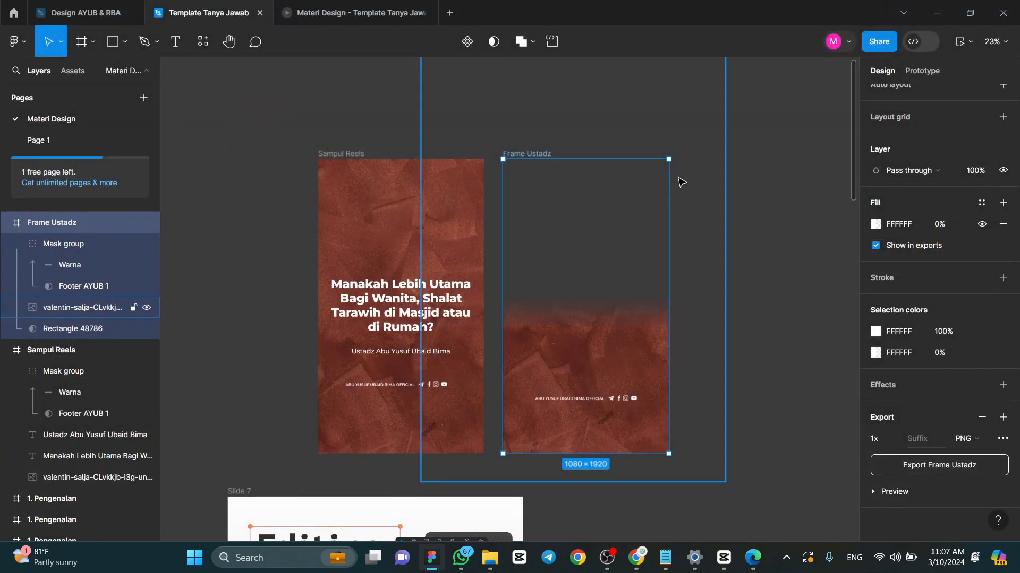
click(718, 168)
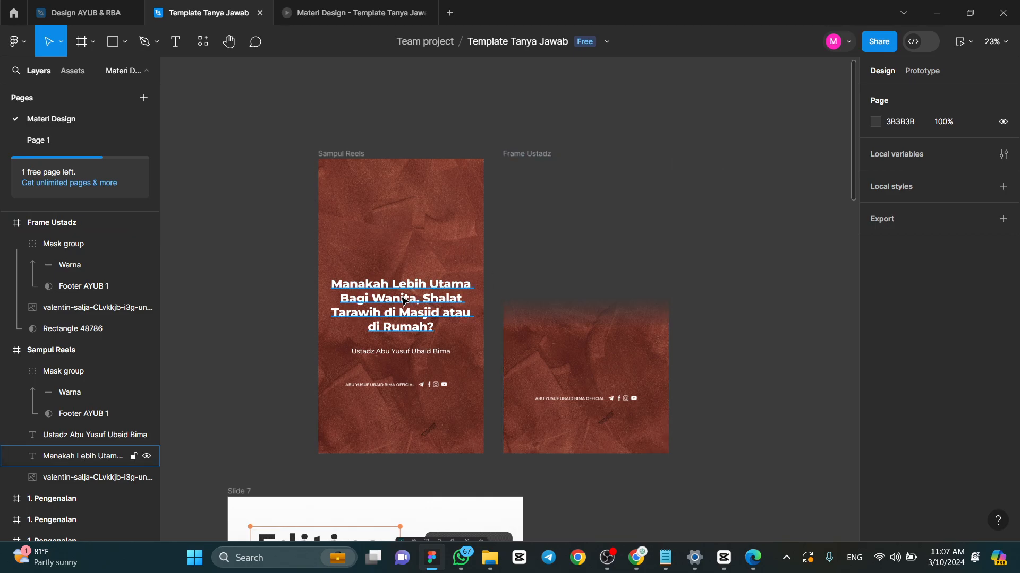
- Duplicate the Sampul Reels frame and place the copy on the other side of Frame Ustadz, at X -6209 and Y -4629
click(348, 154)
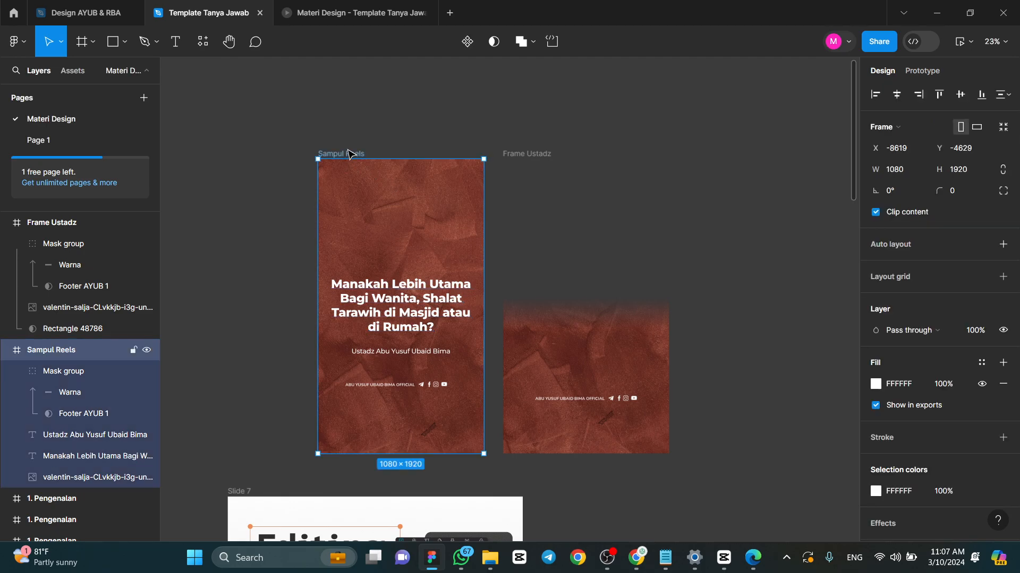
scroll(352, 155, down, 3)
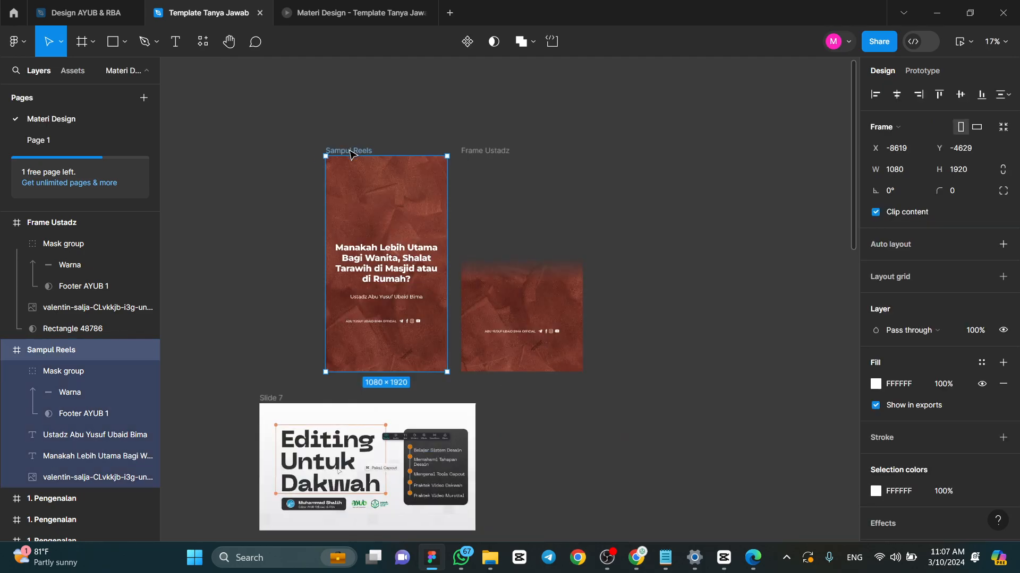
drag(363, 149, 621, 151)
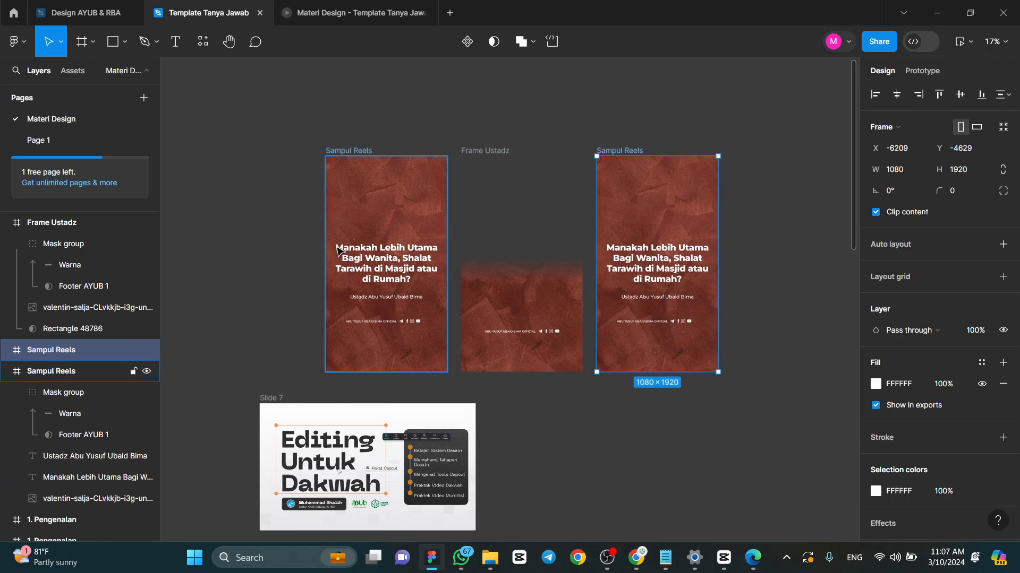
- Replace the heading text in the duplicated Sampul Reels frame with "Simak selengkapnya di:"
ctrl+scroll(394, 241, up, 2)
double_click(779, 259)
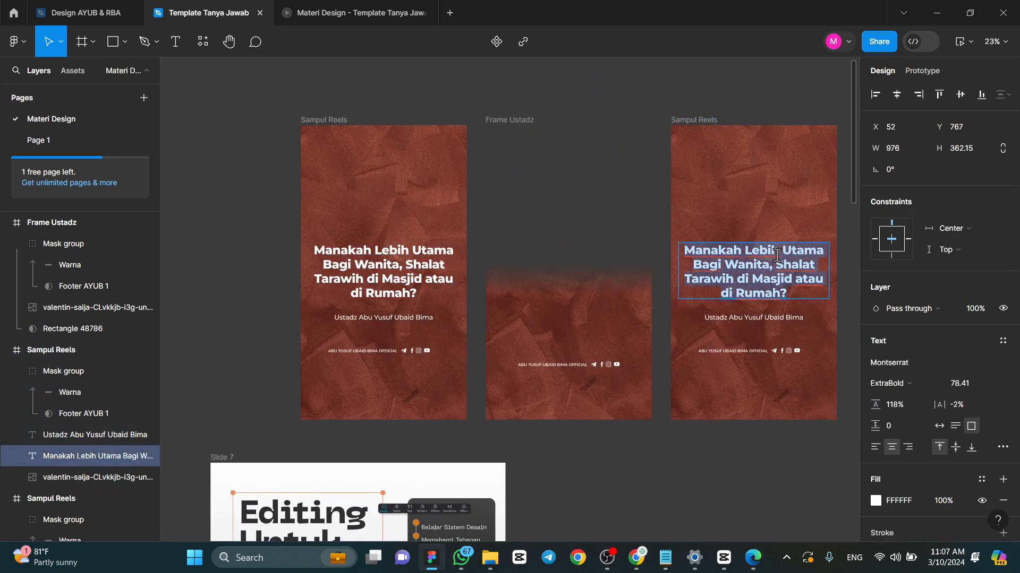
ctrl+scroll(777, 256, up, 2)
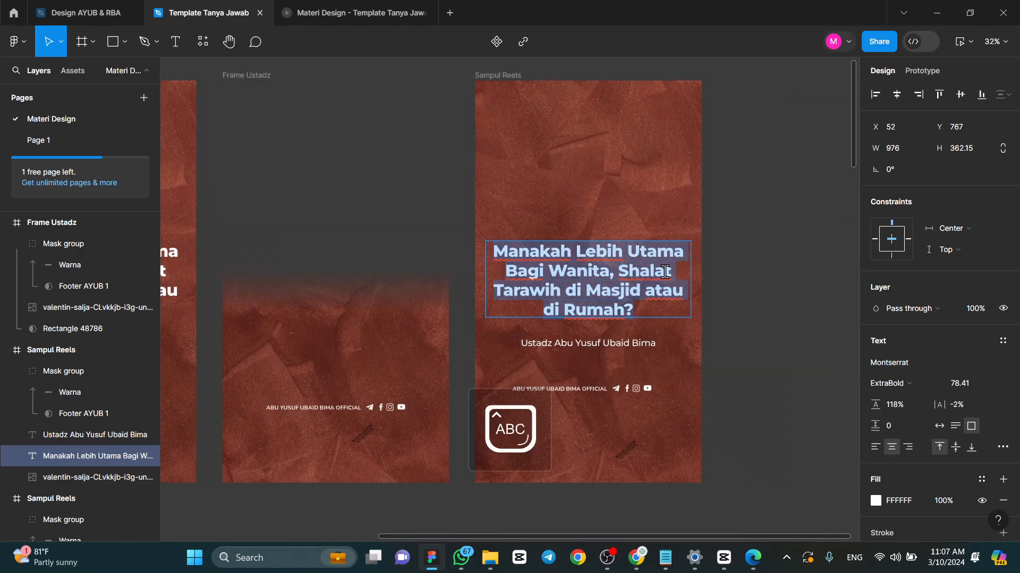
text(Siam)
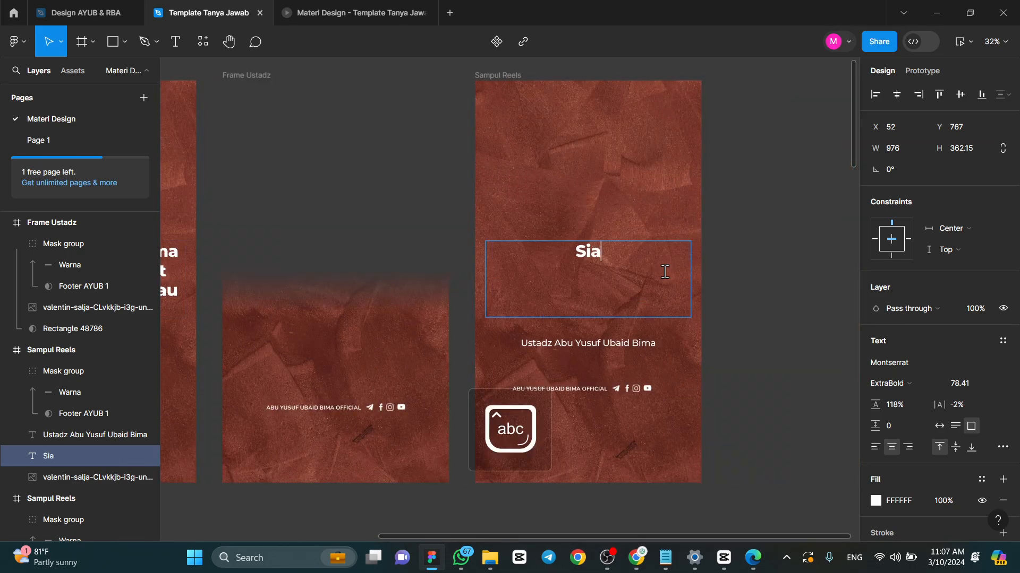
key(BackSpace)
key(BackSpace)
text(mak )
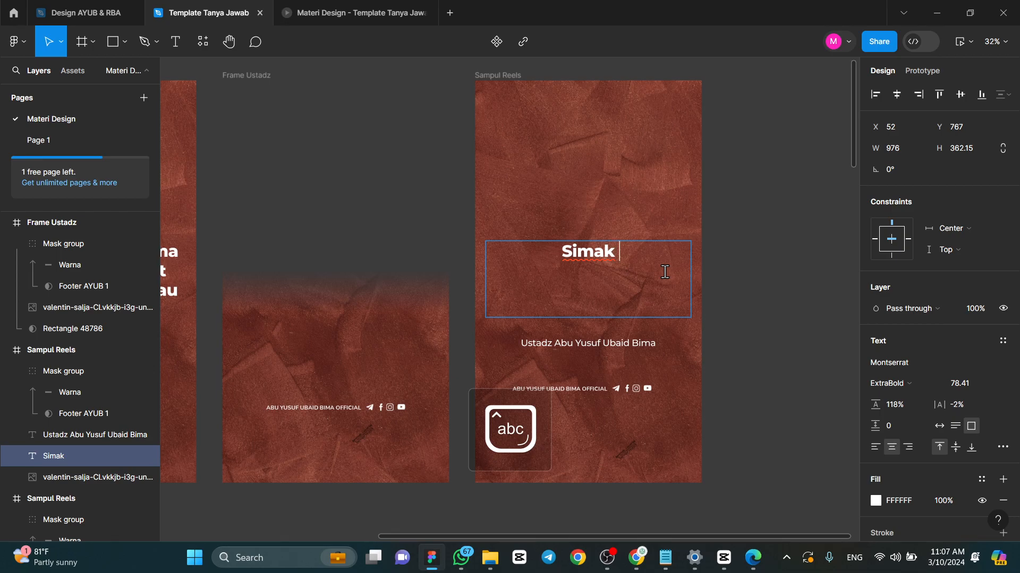
text(selengkapnya di:)
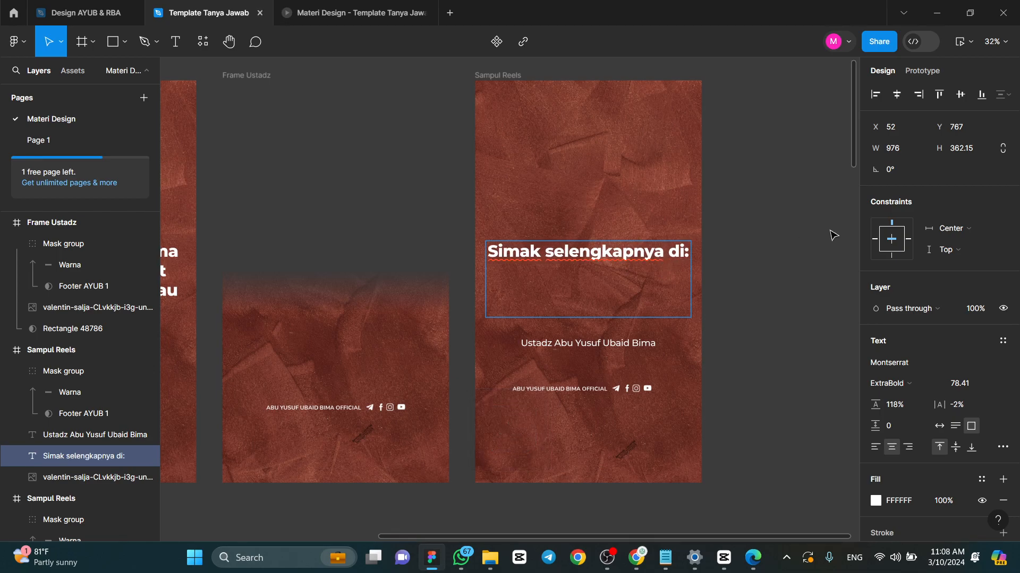
key(Escape)
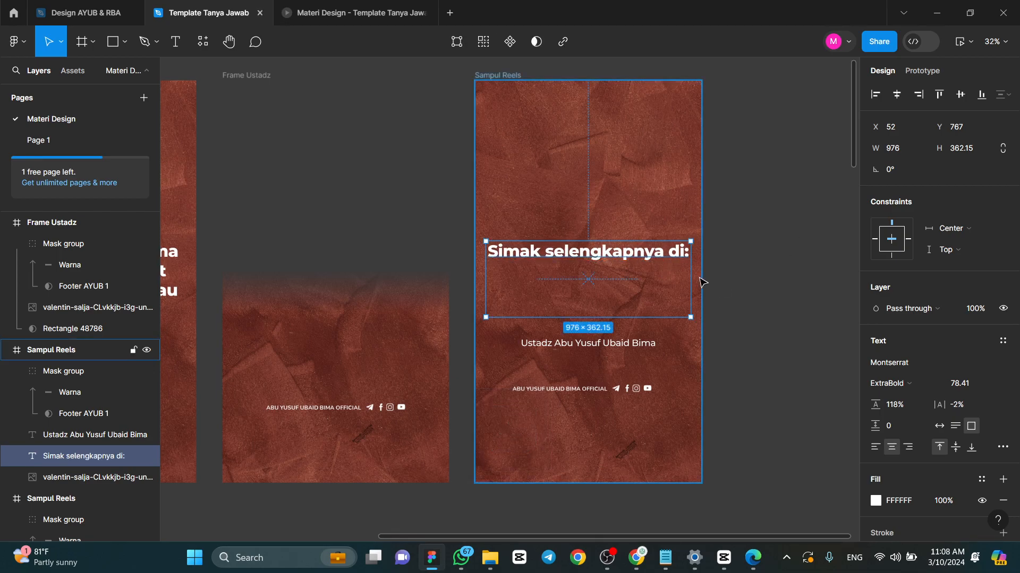
- Scale the "Simak selengkapnya di:" heading down to about 838 wide and move it up to about X 90, Y 636
key(k)
drag(690, 317, 661, 290)
drag(643, 276, 650, 248)
click(633, 341)
key(v)
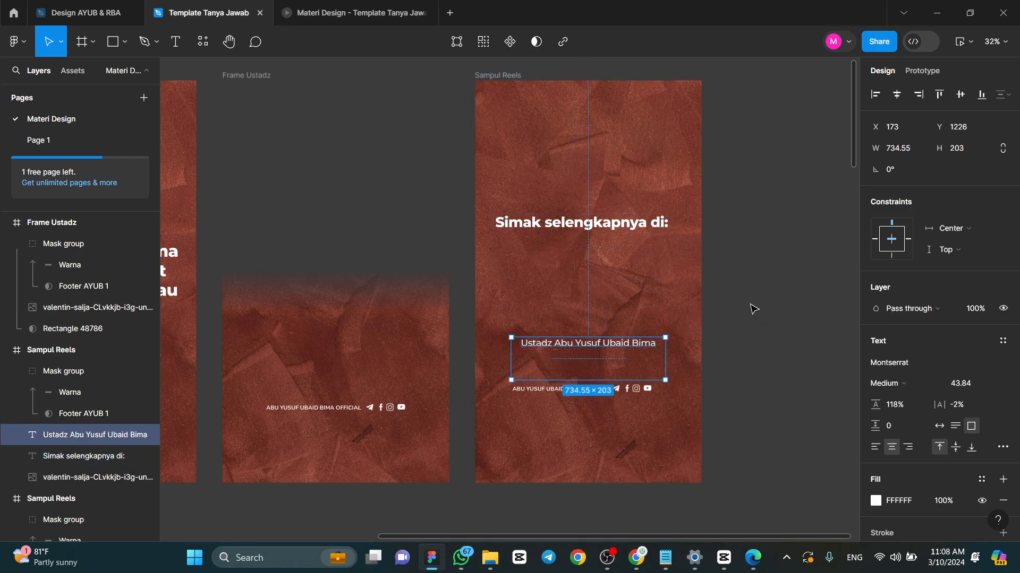
click(616, 226)
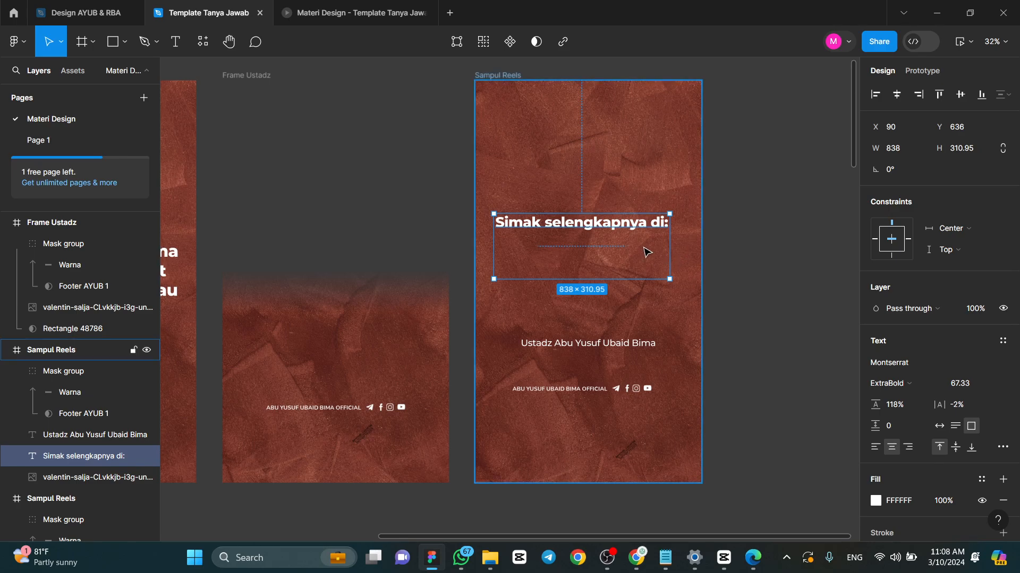
- Move the "Simak selengkapnya di:" heading to about X 121, Y 582 and shorten its text box to about 115 high
drag(646, 251, 646, 237)
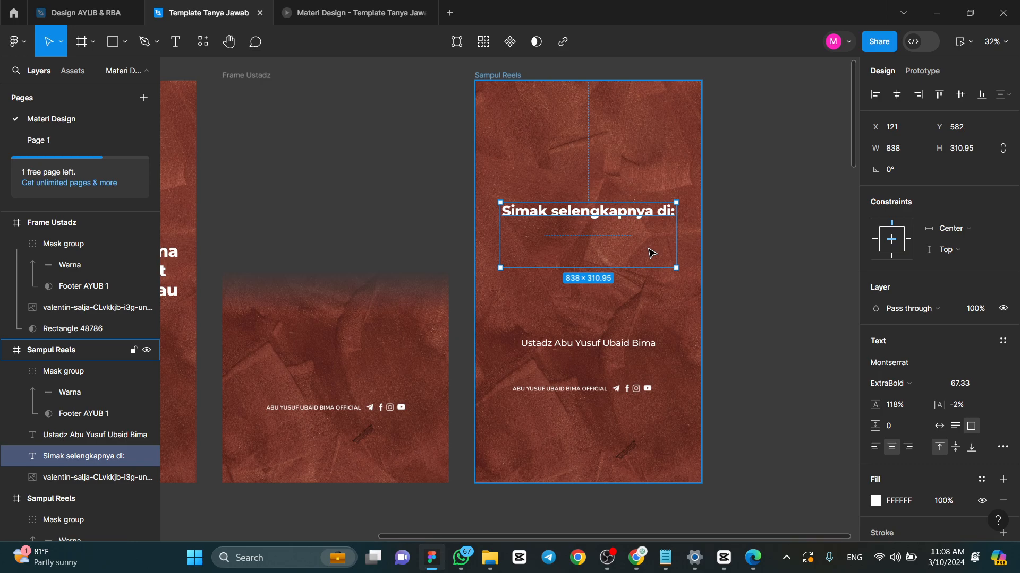
drag(622, 259, 622, 225)
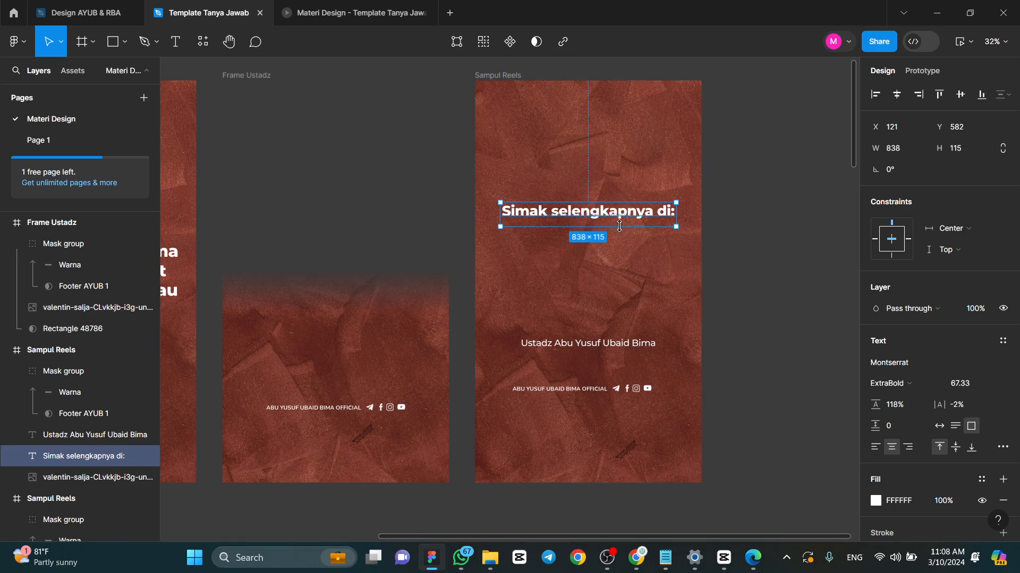
click(727, 226)
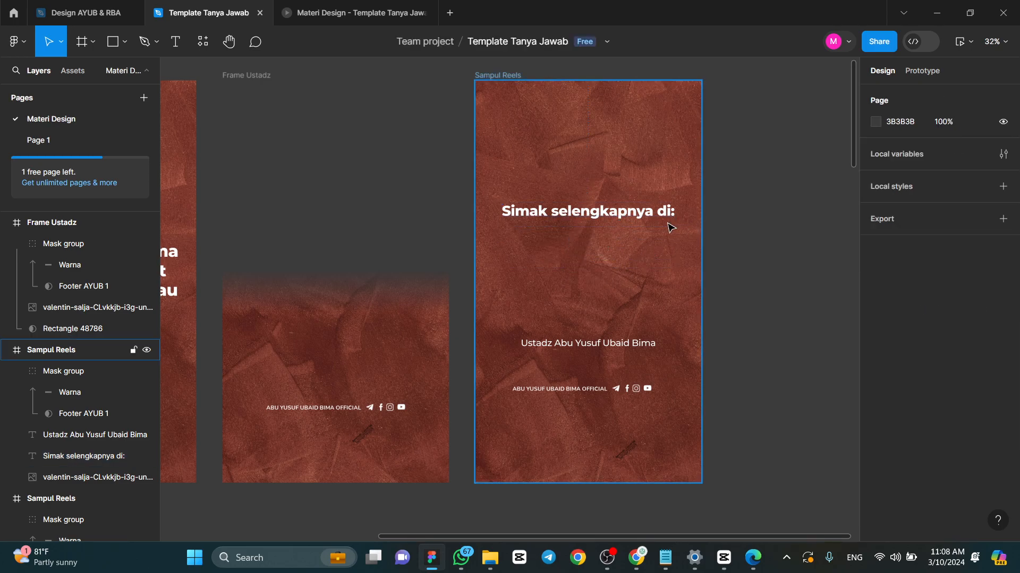
- Delete the speaker's name line from the duplicated frame and move the official account footer up towards the heading
click(655, 346)
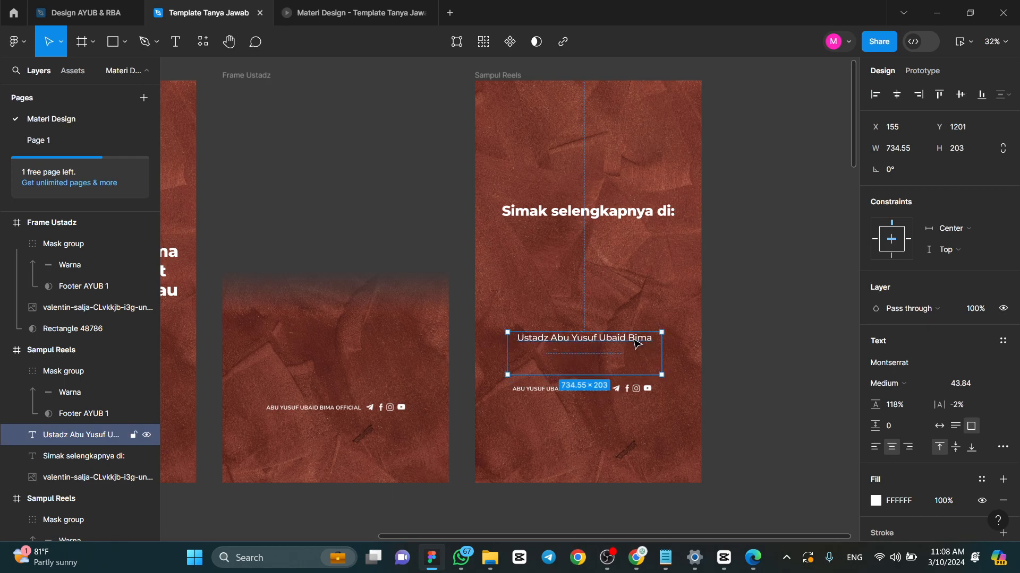
key(Delete)
click(625, 354)
key(ctrl+z)
click(709, 380)
drag(632, 402, 647, 328)
click(756, 309)
- Insert the "4 Tanyayub Sidrap" image from the Thumbnail folder's PPS Feb 2024 subfolder into the duplicated Sampul Reels frame
click(491, 563)
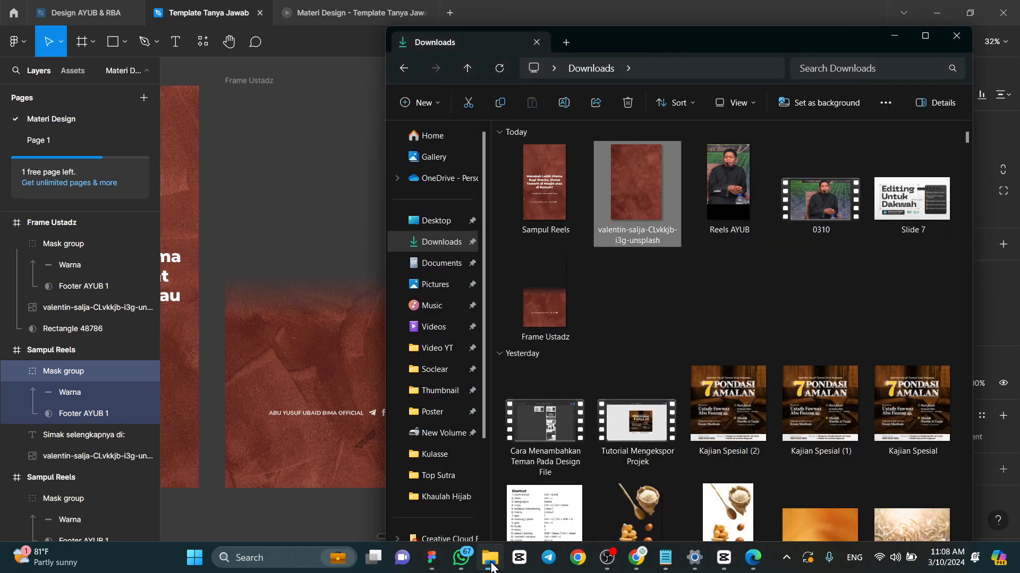
click(440, 390)
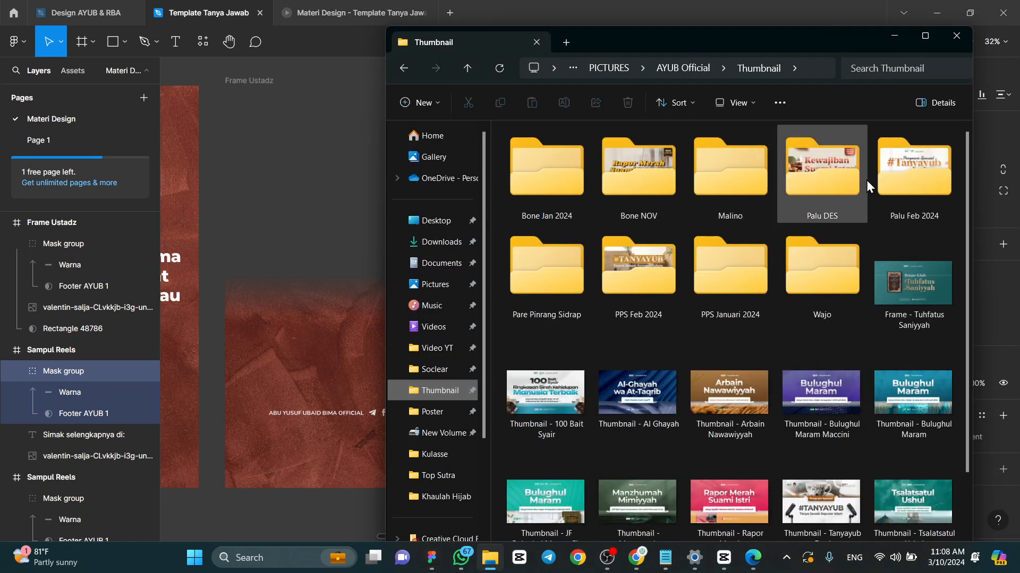
double_click(656, 268)
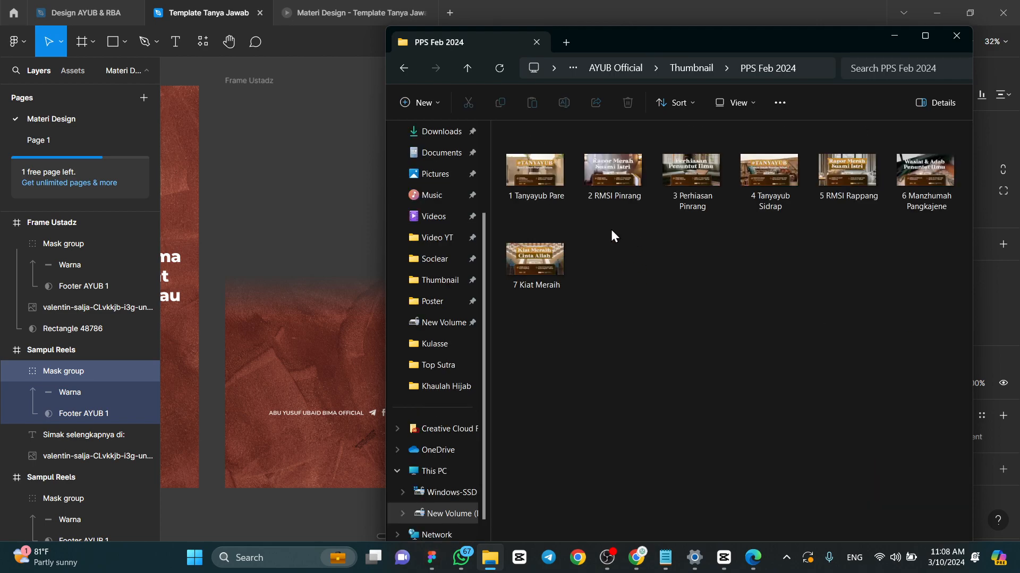
click(774, 174)
drag(773, 172, 342, 221)
drag(555, 246, 641, 268)
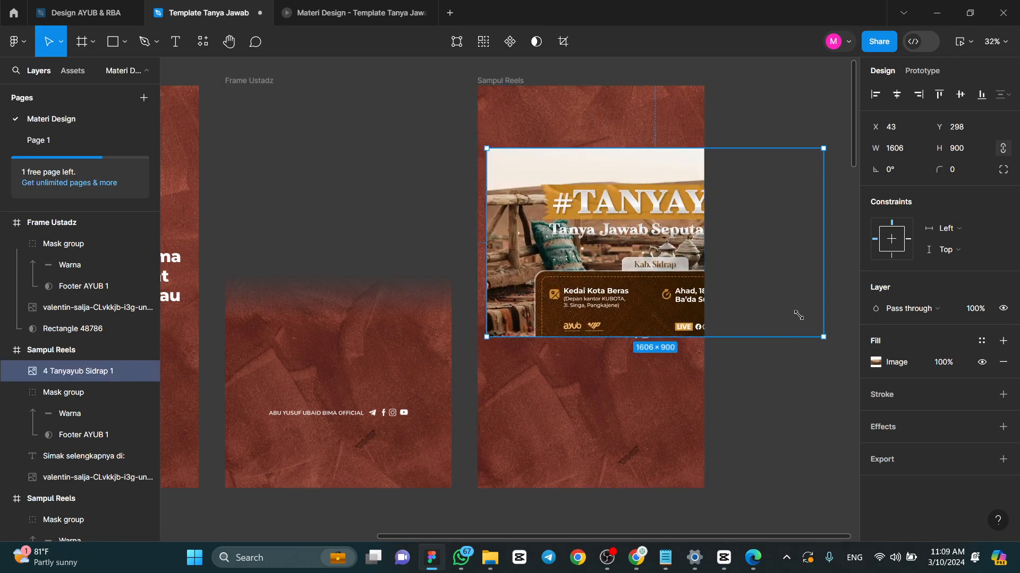
- Scale the Tanyayub thumbnail to about 746 × 418, place it between heading and footer, and round its corners to about 62
drag(804, 320, 644, 239)
drag(581, 189, 609, 272)
drag(661, 241, 657, 247)
- Add a drop shadow to the Tanyayub thumbnail with a Y offset of about 33 and a blur of 50
click(1003, 427)
click(875, 448)
drag(727, 462, 743, 462)
click(813, 446)
text(50)
key(Return)
- Try a drop shadow opacity of 35%, settle on 45%, and close the shadow settings
click(786, 484)
text(35)
key(Return)
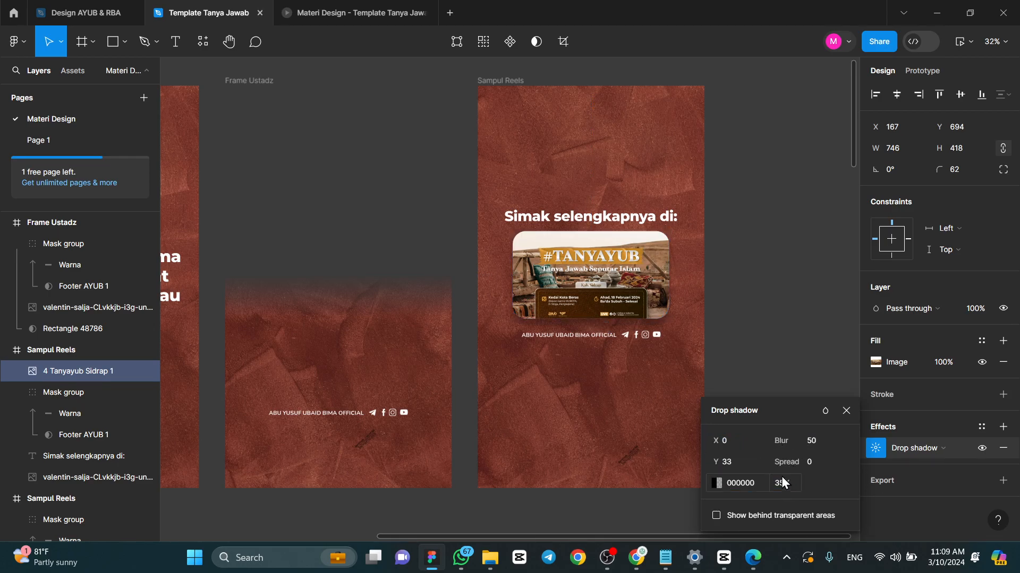
click(796, 481)
text(45)
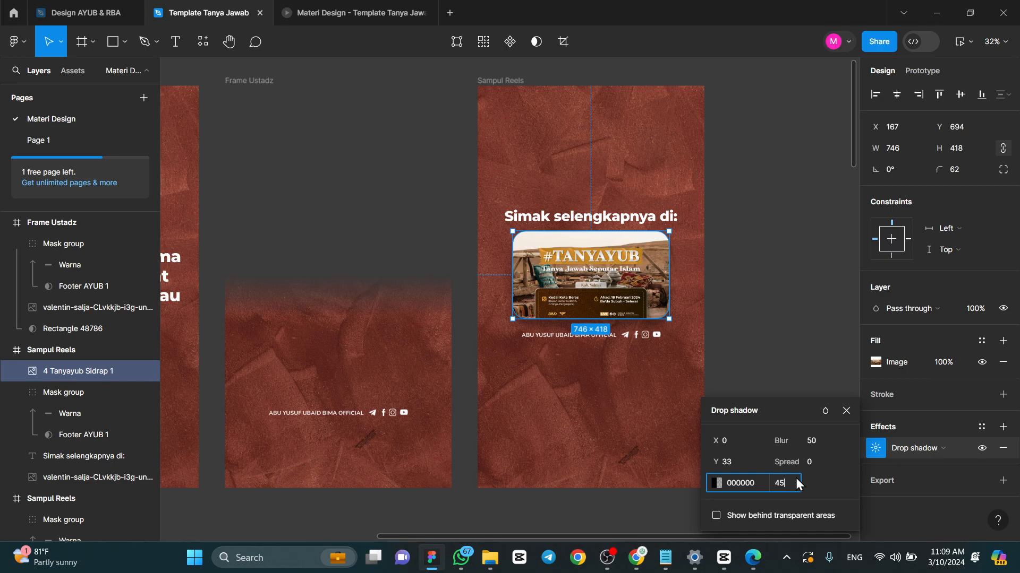
key(Return)
click(841, 411)
click(751, 276)
scroll(753, 228, down, 3)
scroll(776, 225, up, 3)
click(499, 88)
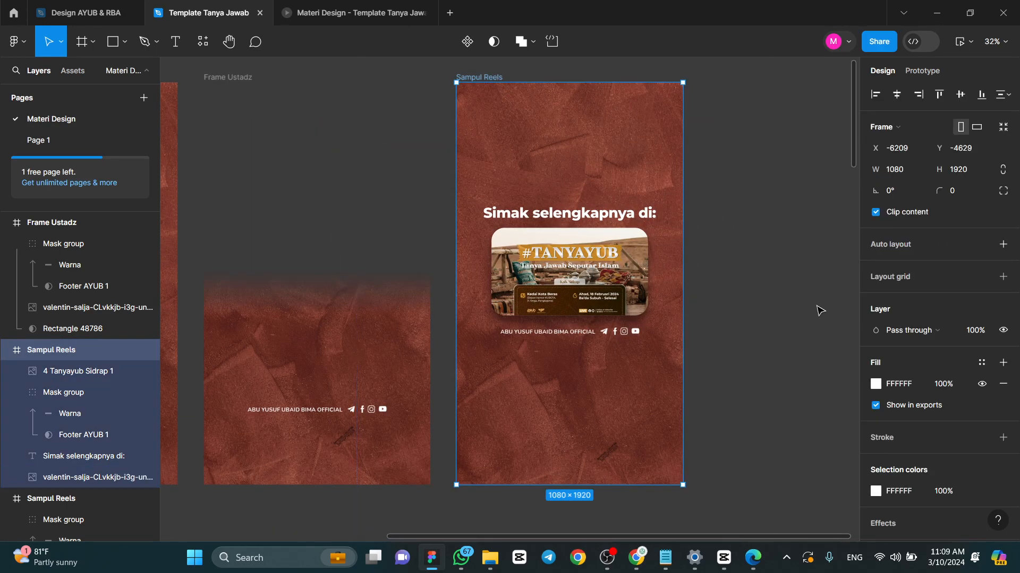
scroll(914, 428, down, 3)
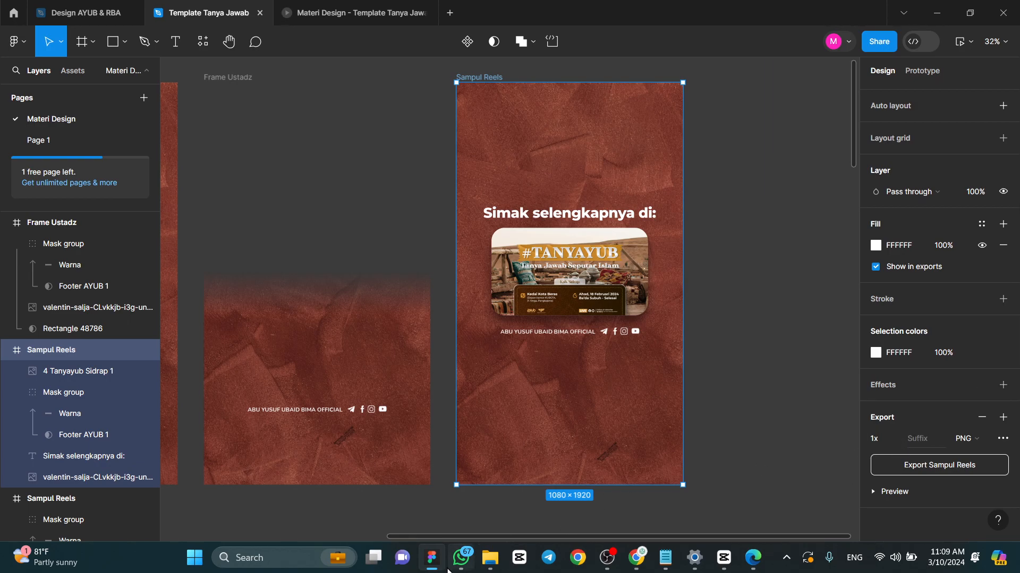
- Switch to WhatsApp and send "4 Tanyayub Sidrap" from the PPS Feb 2024 folder as a document to the Pelatihan Design & Editing group
click(463, 566)
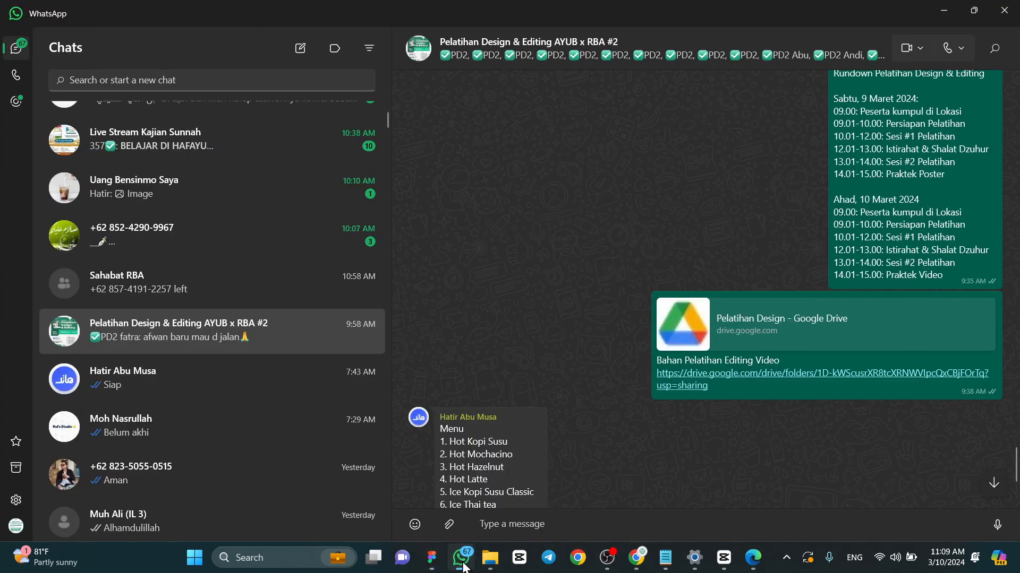
click(451, 530)
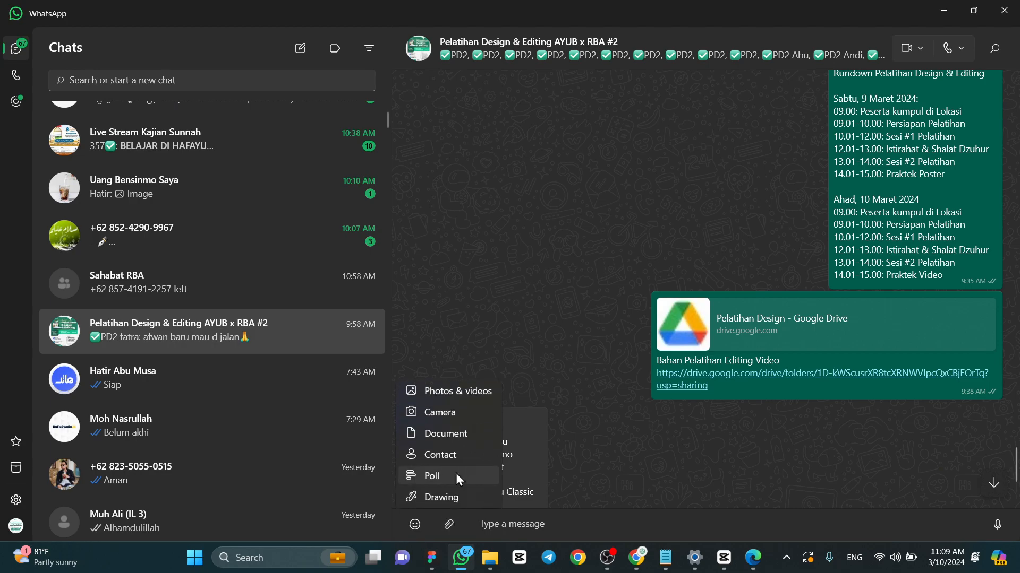
click(453, 438)
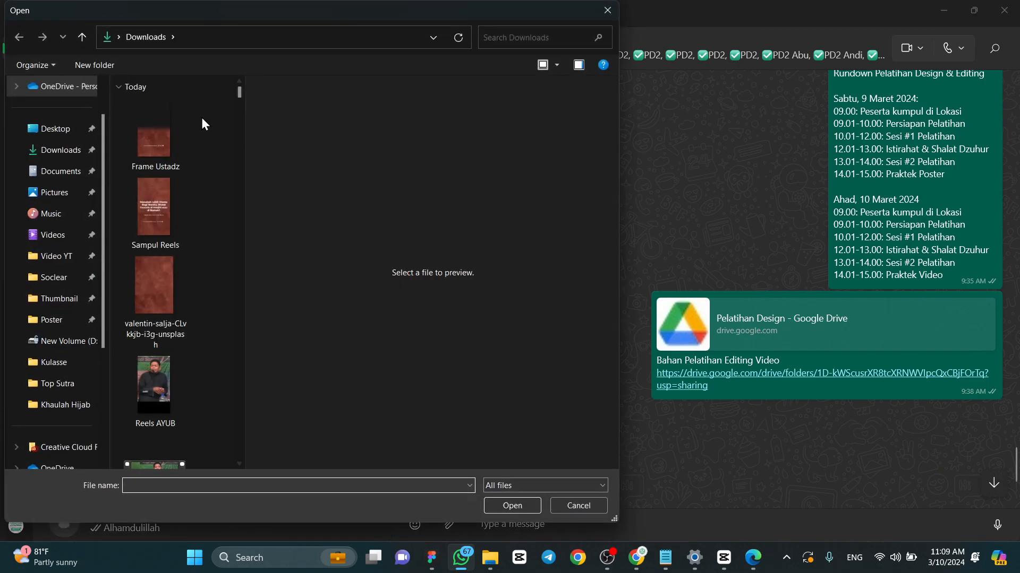
click(41, 298)
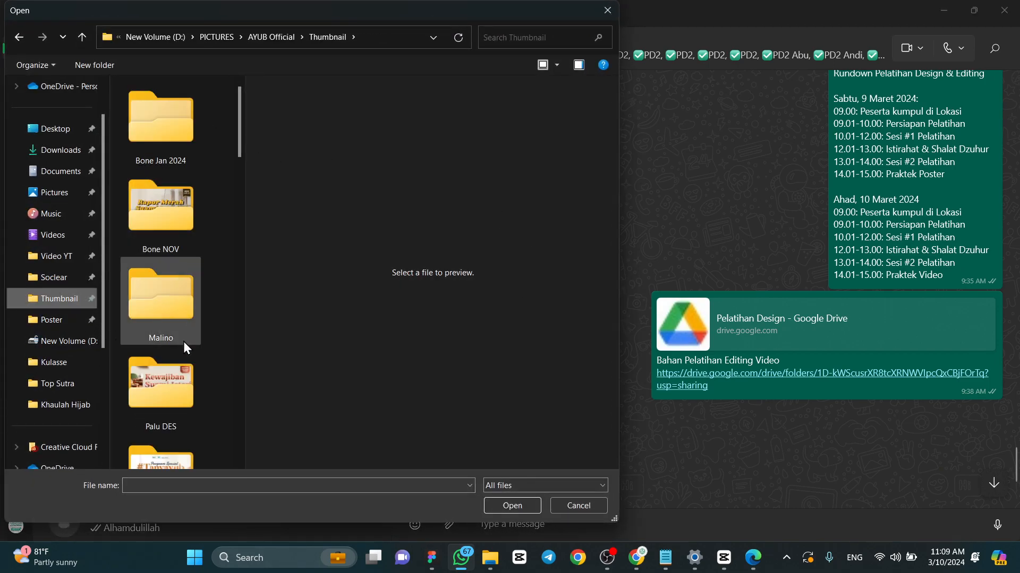
scroll(178, 339, down, 3)
click(172, 418)
double_click(172, 418)
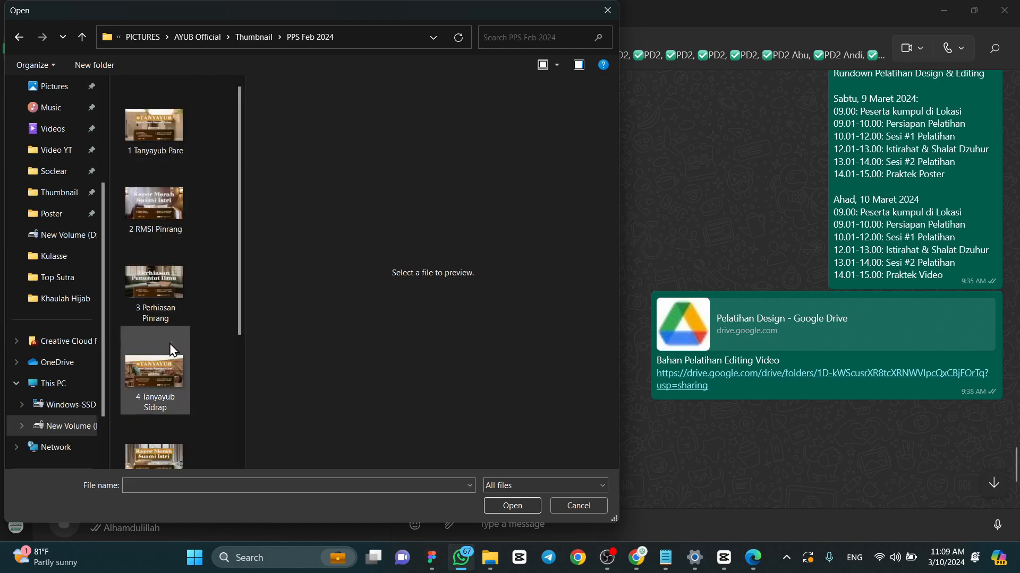
click(175, 372)
click(531, 507)
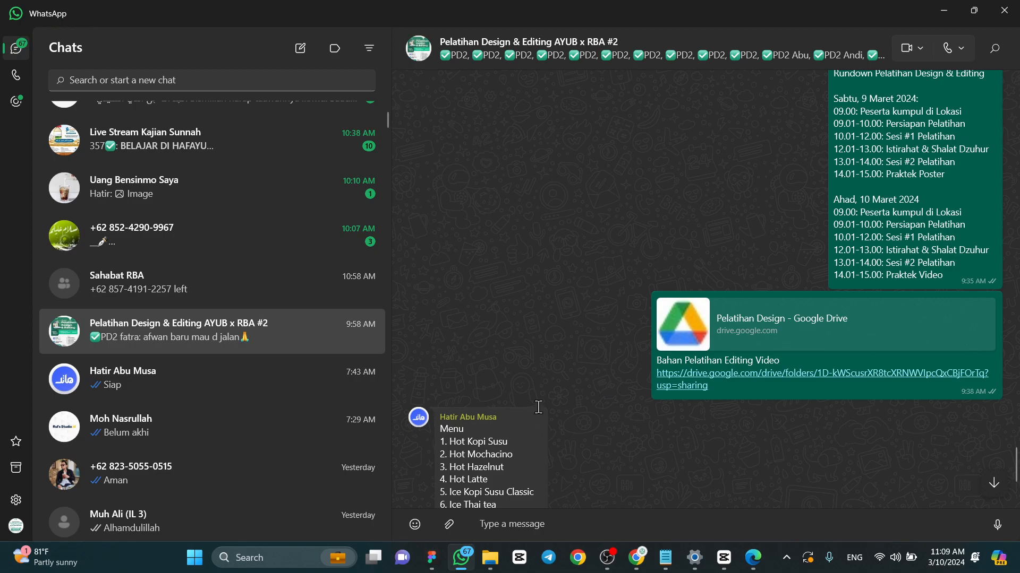
click(744, 514)
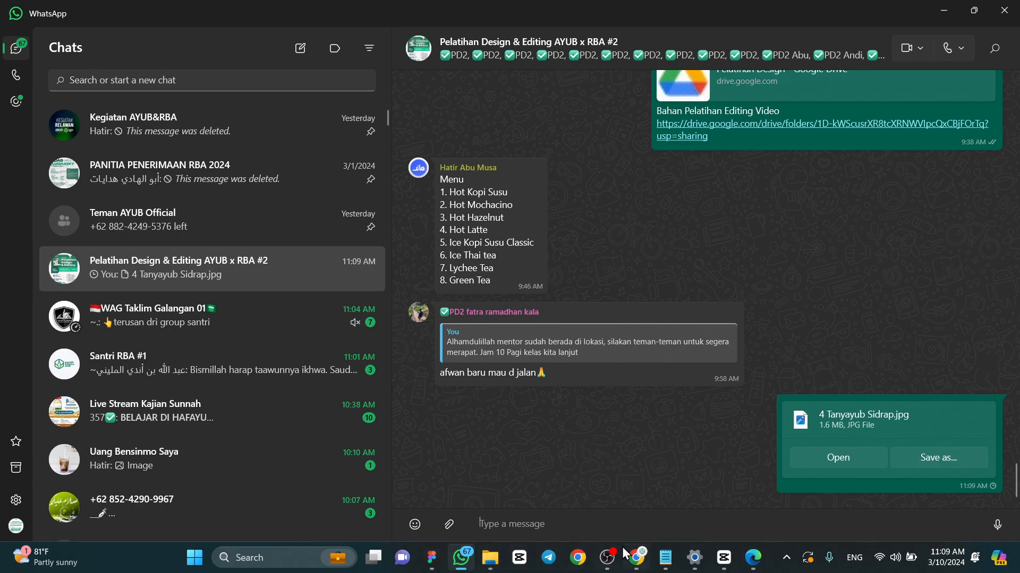
- Switch back to Figma and reduce the Tanyayub thumbnail's corner radius to about 26
click(431, 558)
click(534, 253)
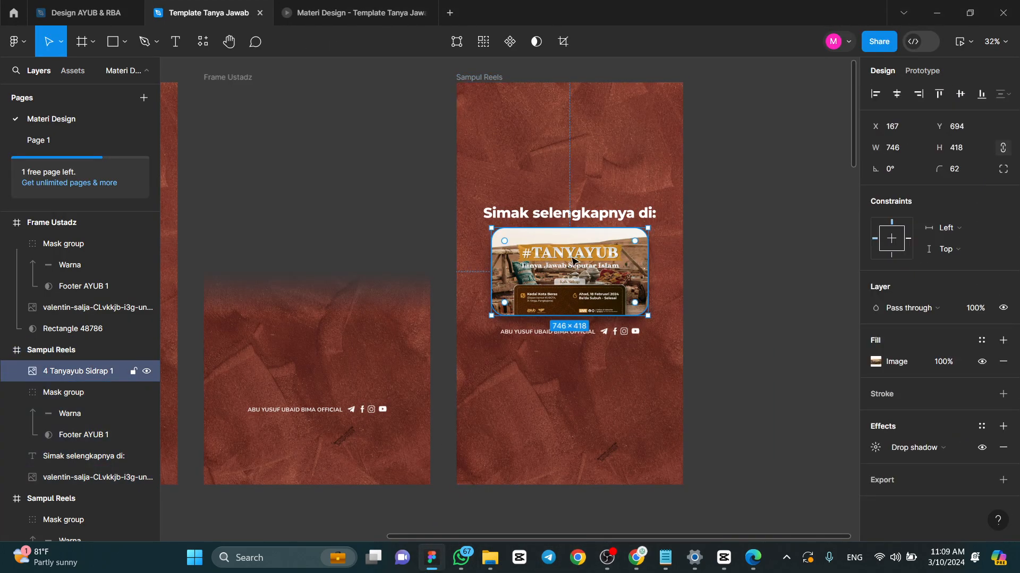
drag(637, 242, 674, 223)
scroll(664, 245, up, 5)
scroll(621, 212, down, 4)
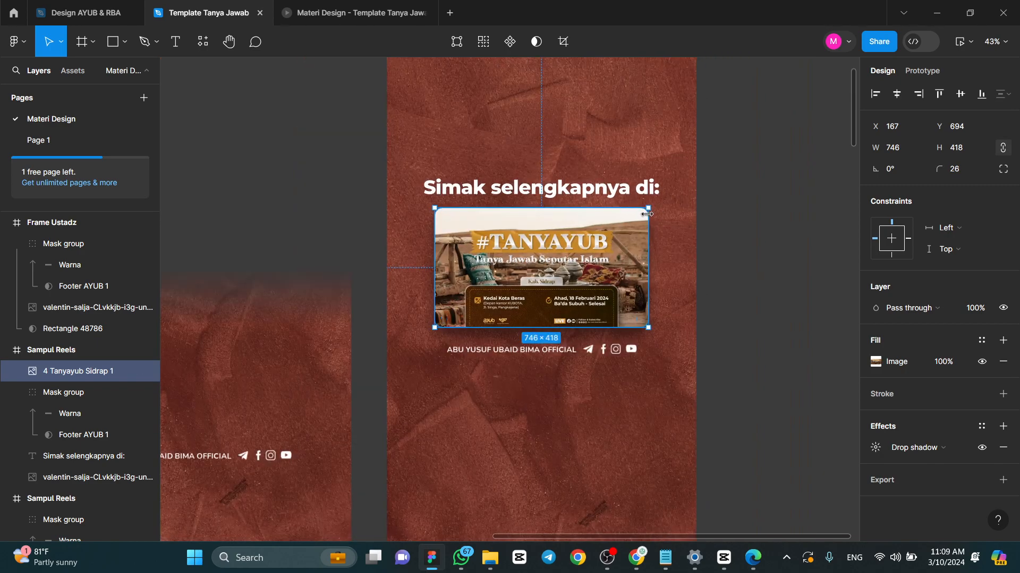
click(706, 216)
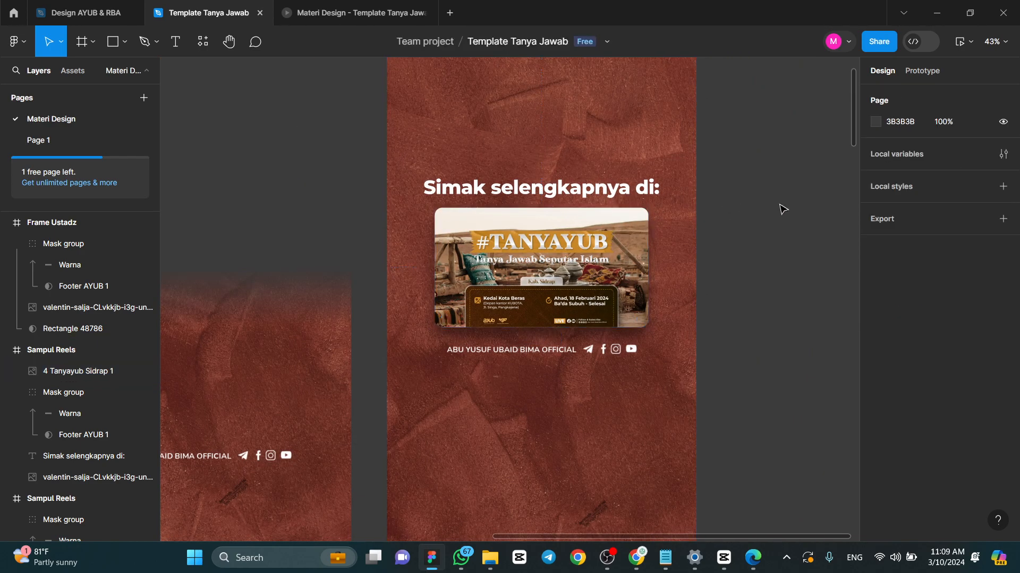
- Rename the duplicated Sampul Reels frame containing the Tanyayub thumbnail as "Closing Reels"
scroll(749, 221, down, 3)
scroll(749, 221, up, 2)
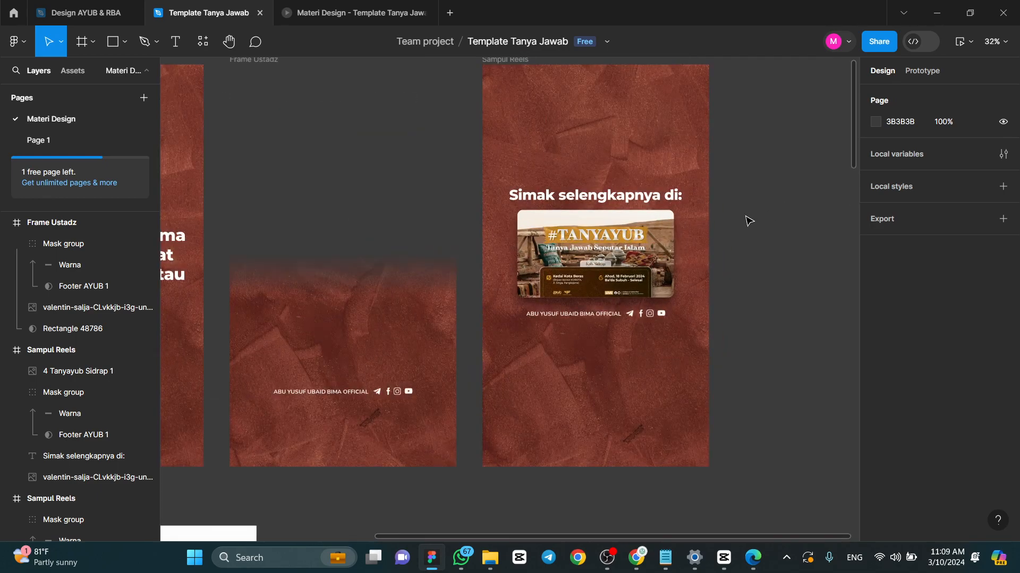
scroll(748, 221, down, 3)
click(668, 134)
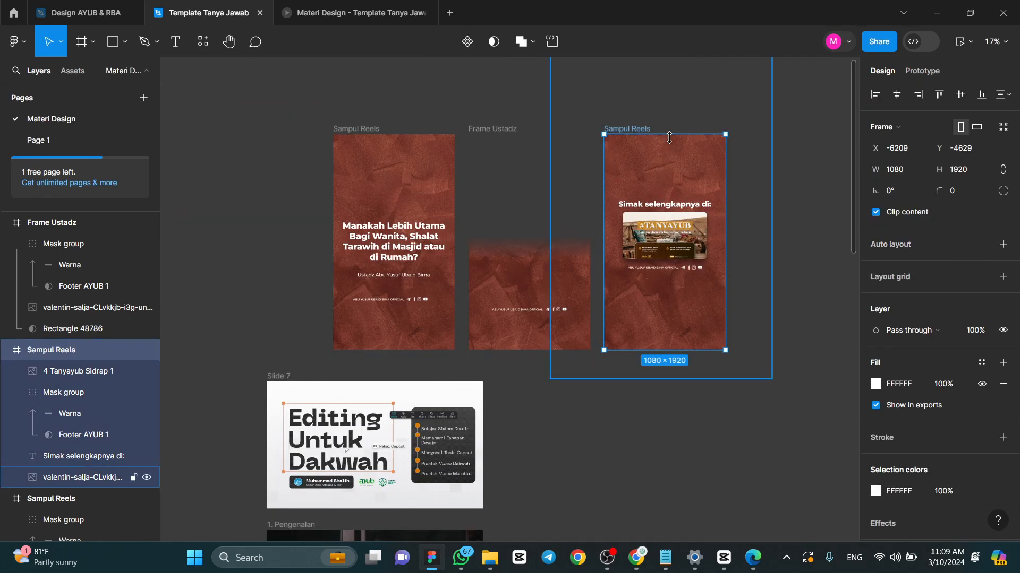
double_click(638, 129)
click(639, 128)
key(ctrl+a)
key(Caps_Lock)
text(C)
key(Caps_Lock)
text(lose)
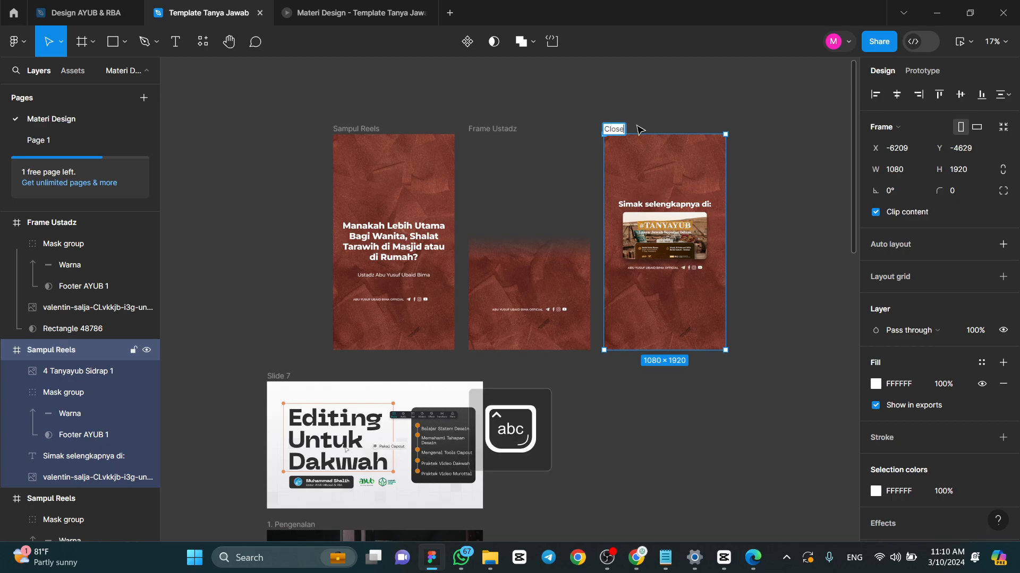
text(ng)
key(Caps_Lock)
text(R)
key(Caps_Lock)
text(eels)
key(Return)
- Export the Closing Reels frame as a PNG to the Downloads folder under the file name Closing Reels
scroll(977, 276, down, 3)
click(940, 465)
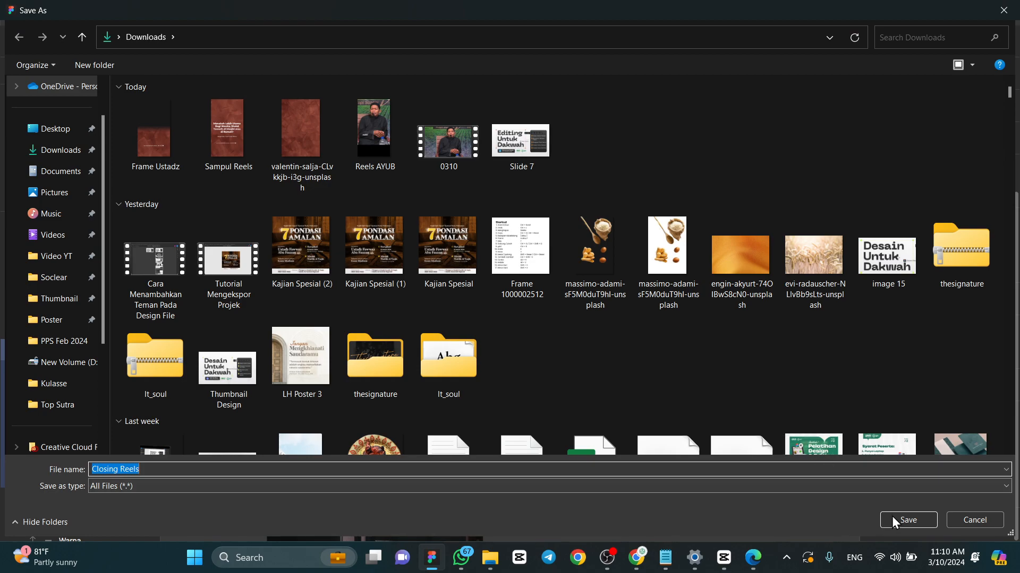
click(897, 519)
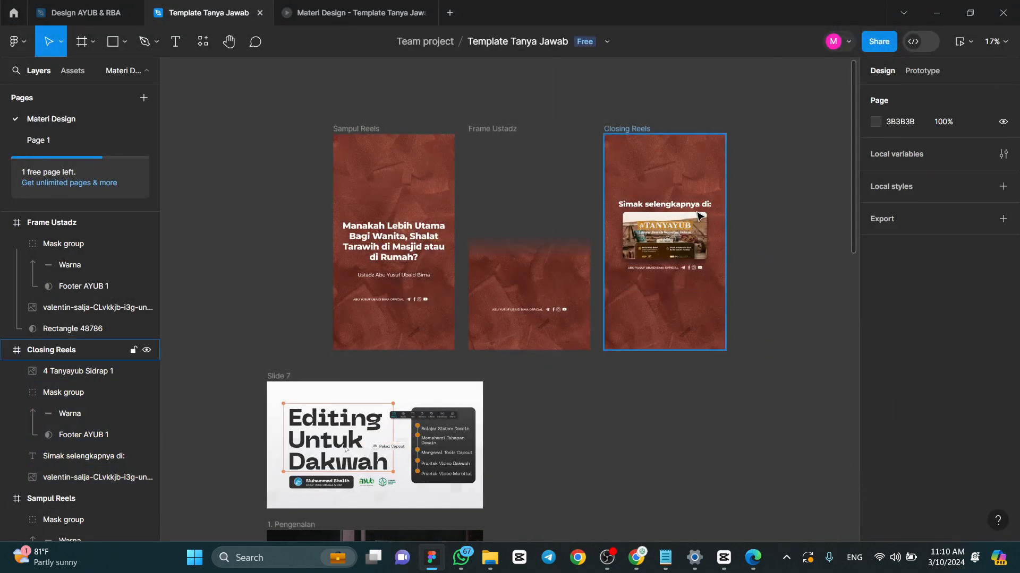
scroll(606, 172, up, 1)
scroll(629, 478, up, 1)
scroll(629, 498, up, 1)
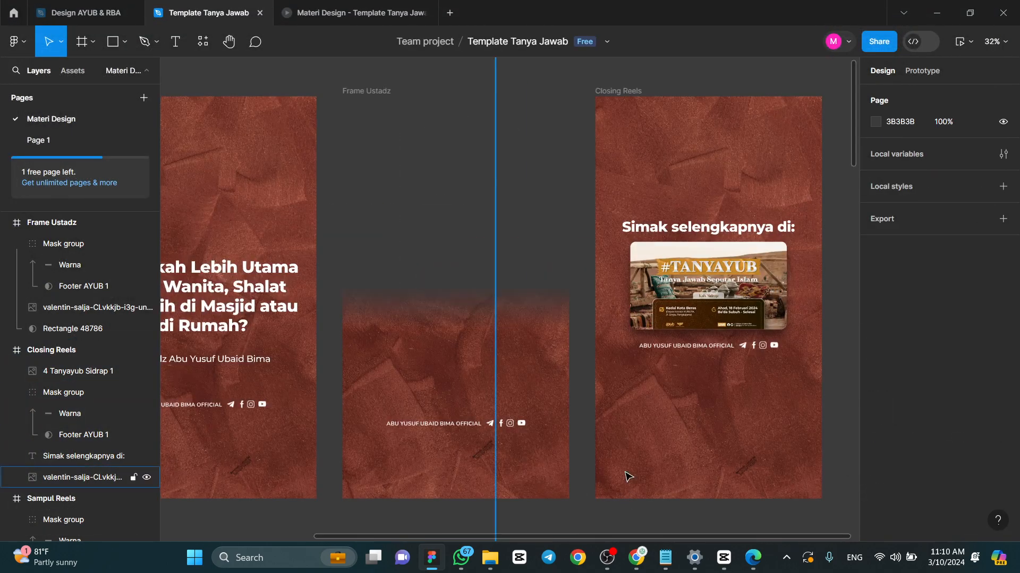
scroll(628, 456, down, 1)
scroll(584, 475, up, 2)
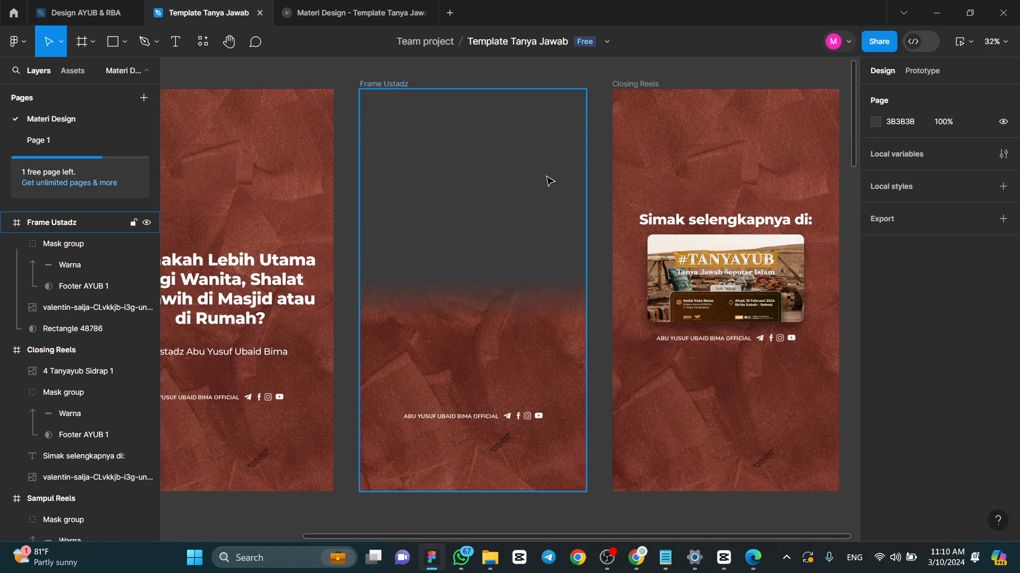
- Switch to CapCut, close the open Reels AYUB project and create a new project
click(724, 557)
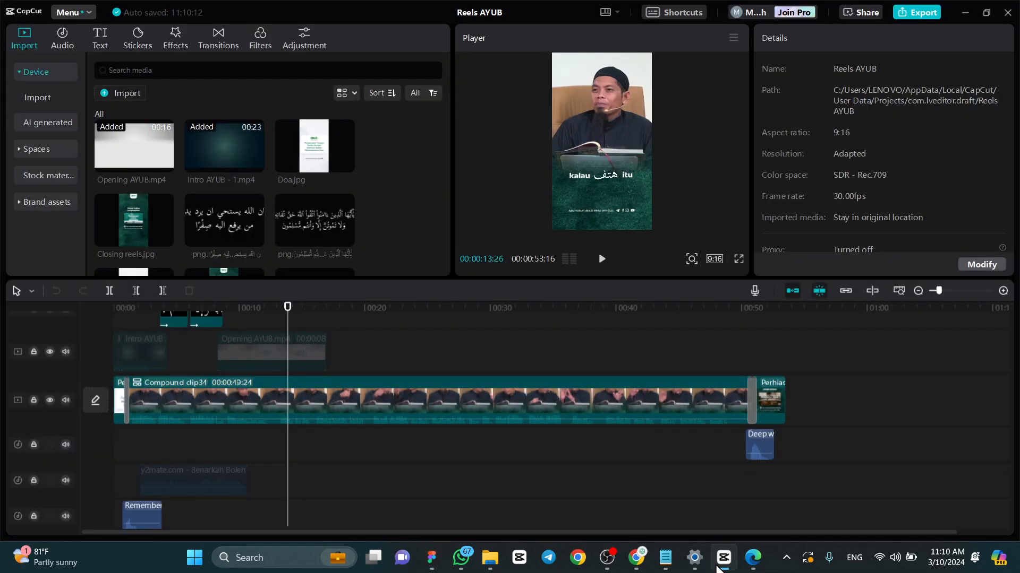
click(1001, 10)
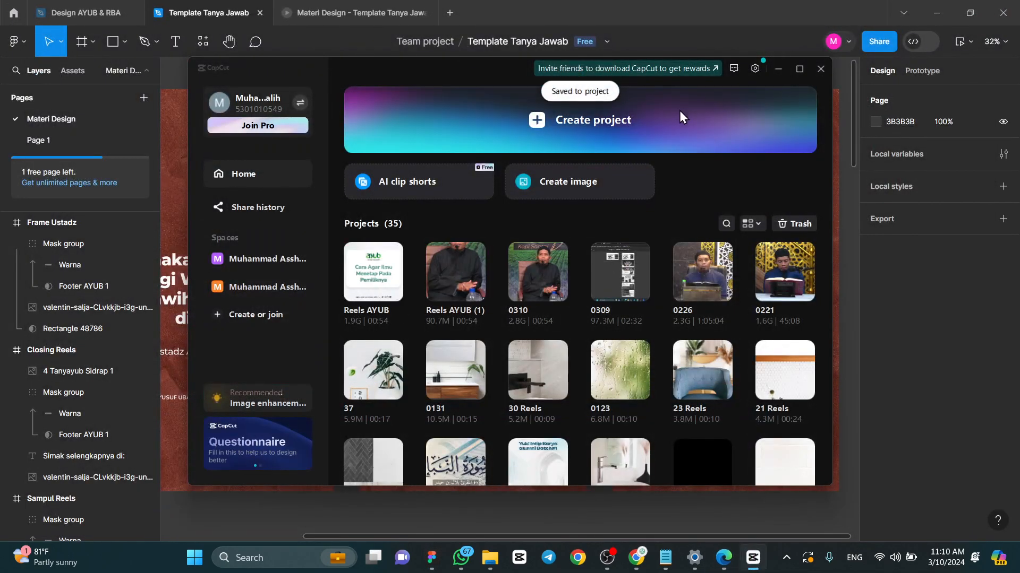
click(537, 135)
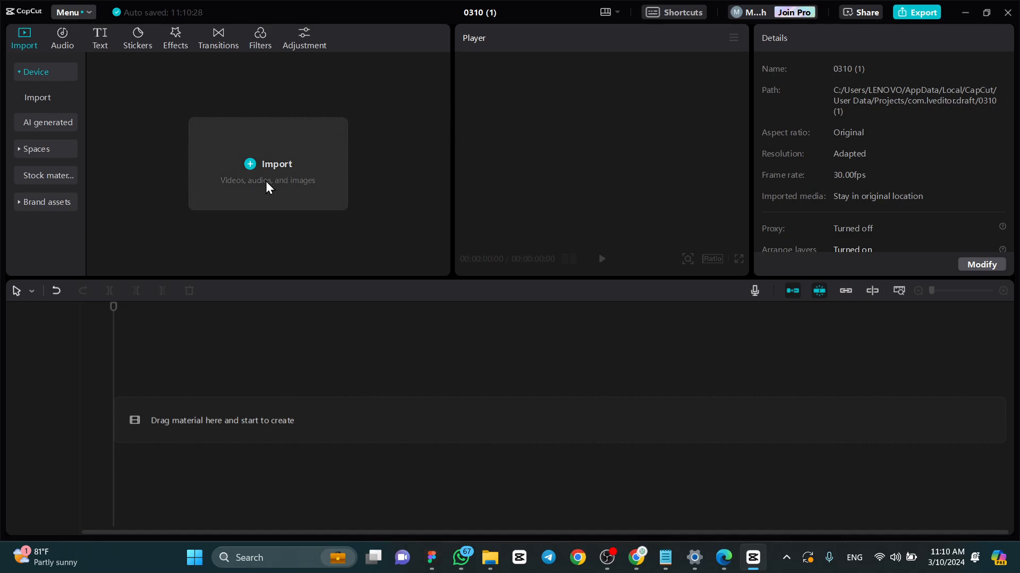
- Import the Closing Reels, Frame Ustadz and Sampul Reels images and the 0310 video from Downloads into the project
click(279, 193)
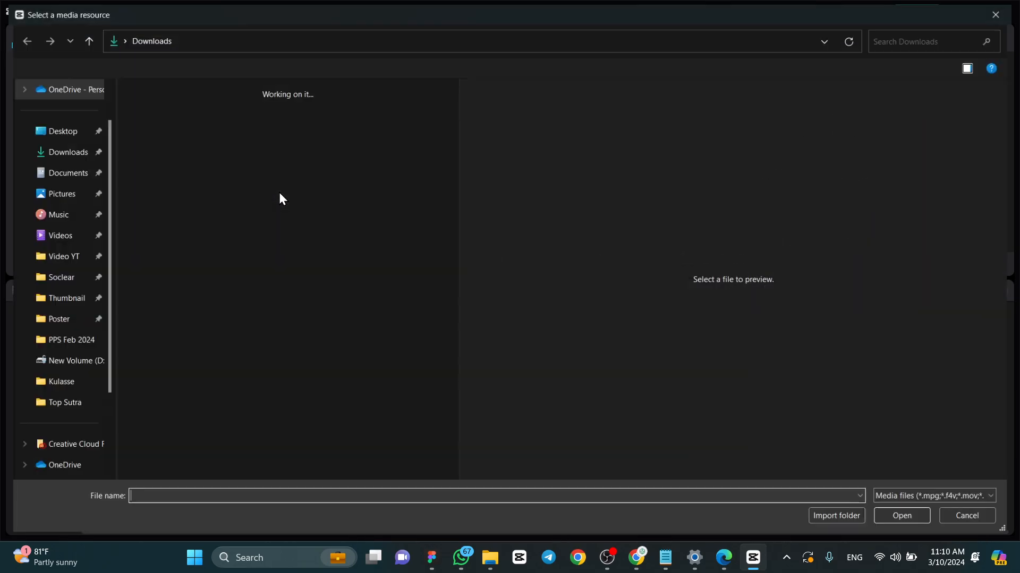
click(151, 142)
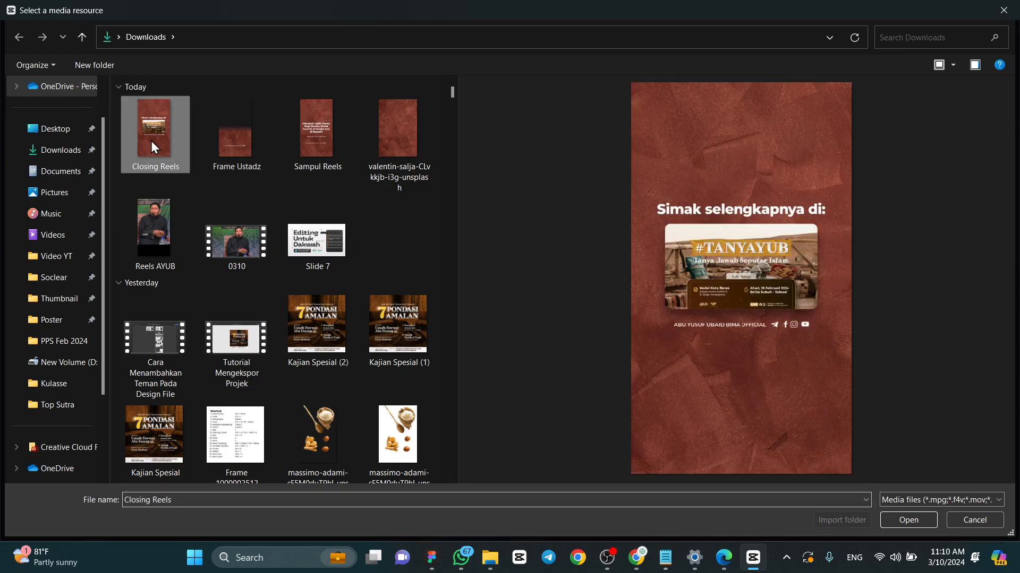
ctrl+click(250, 149)
ctrl+click(320, 141)
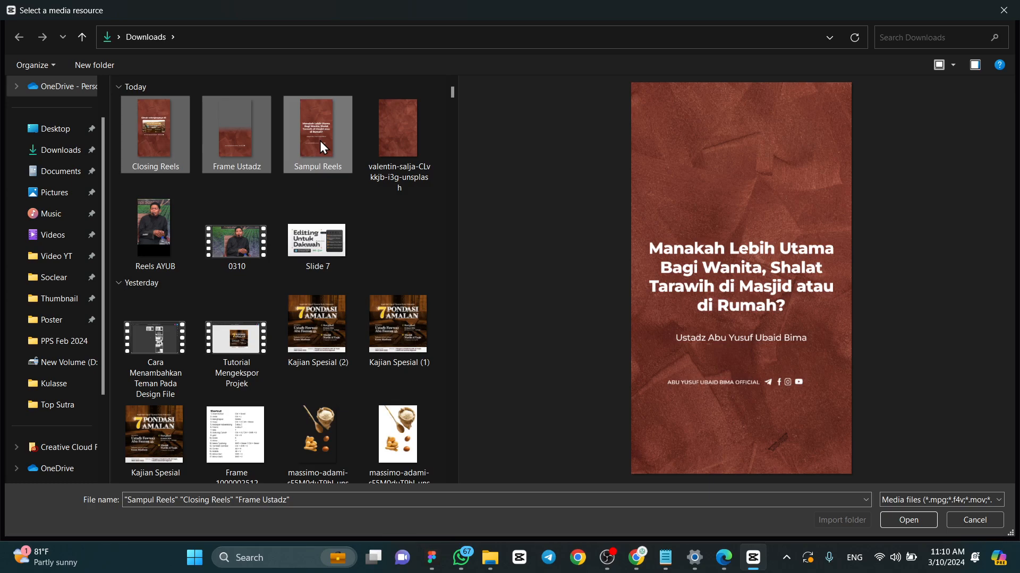
ctrl+click(244, 244)
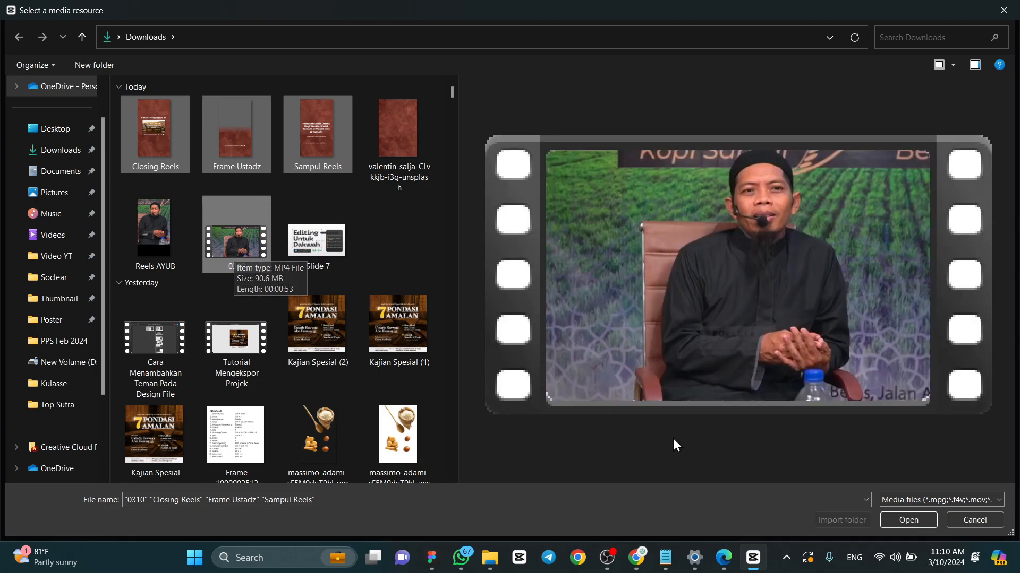
click(893, 522)
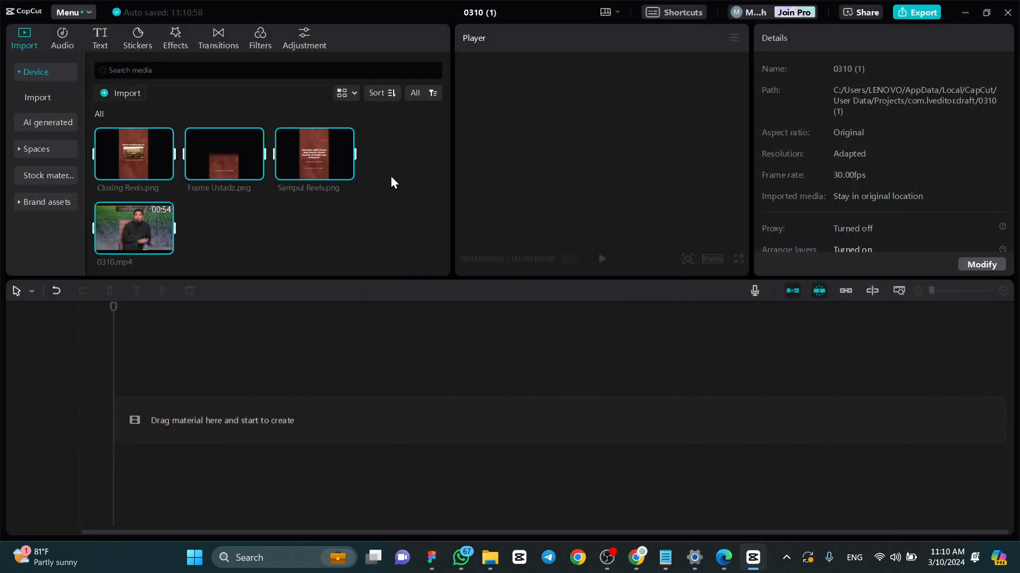
click(297, 223)
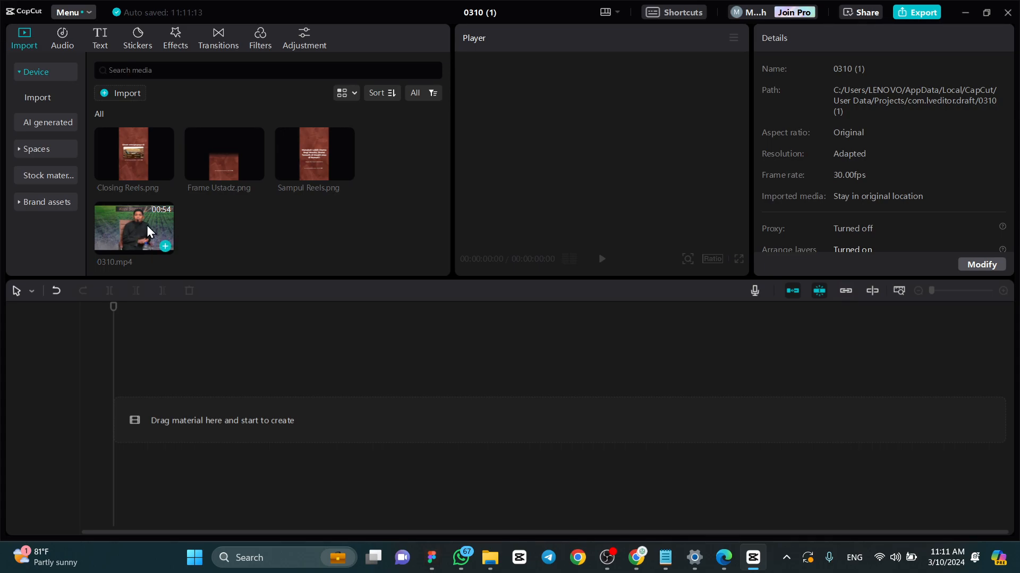
- Place 0310.mp4 at the start of the timeline and play its opening section
drag(131, 224, 114, 422)
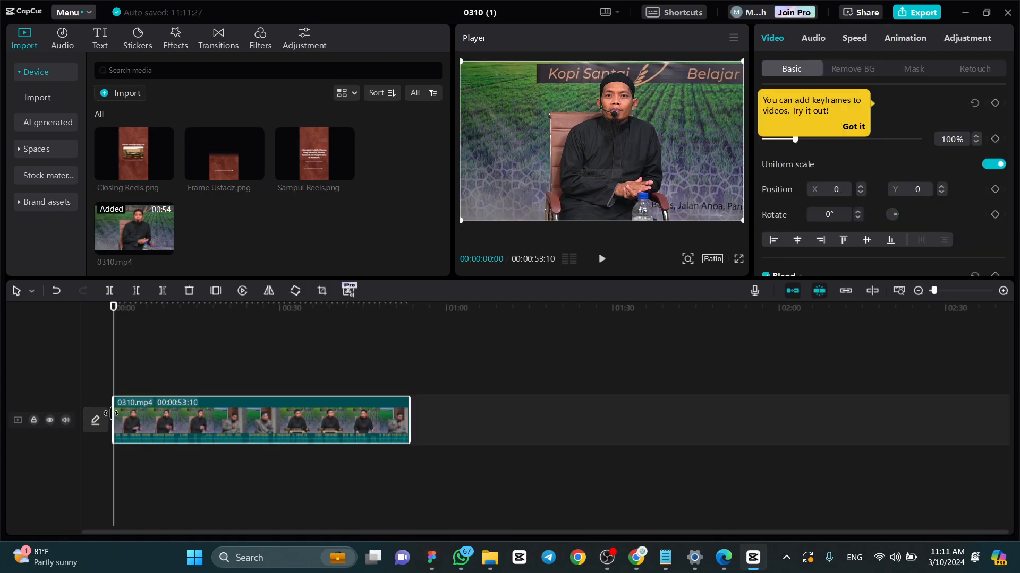
scroll(139, 398, up, 7)
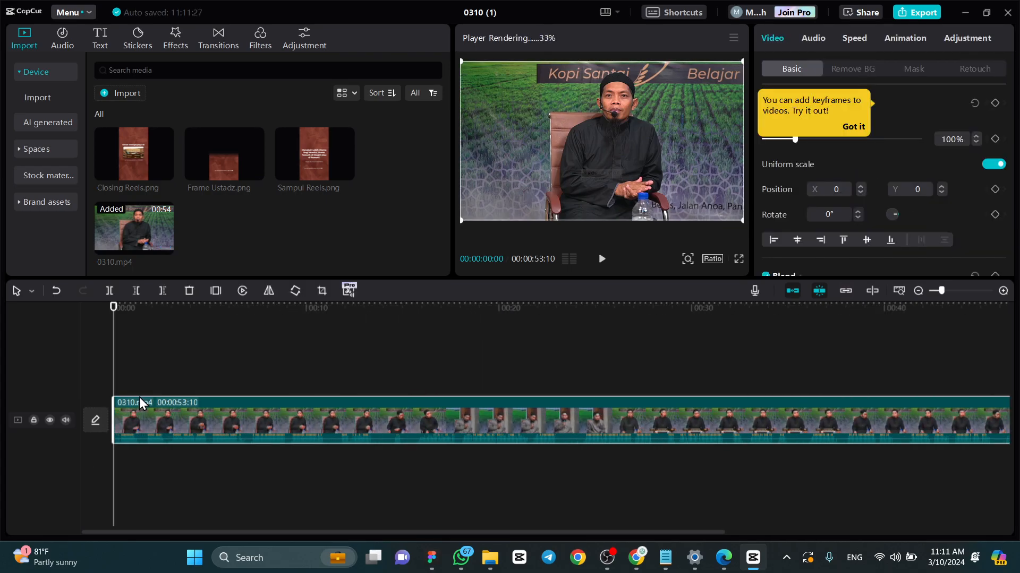
key(space)
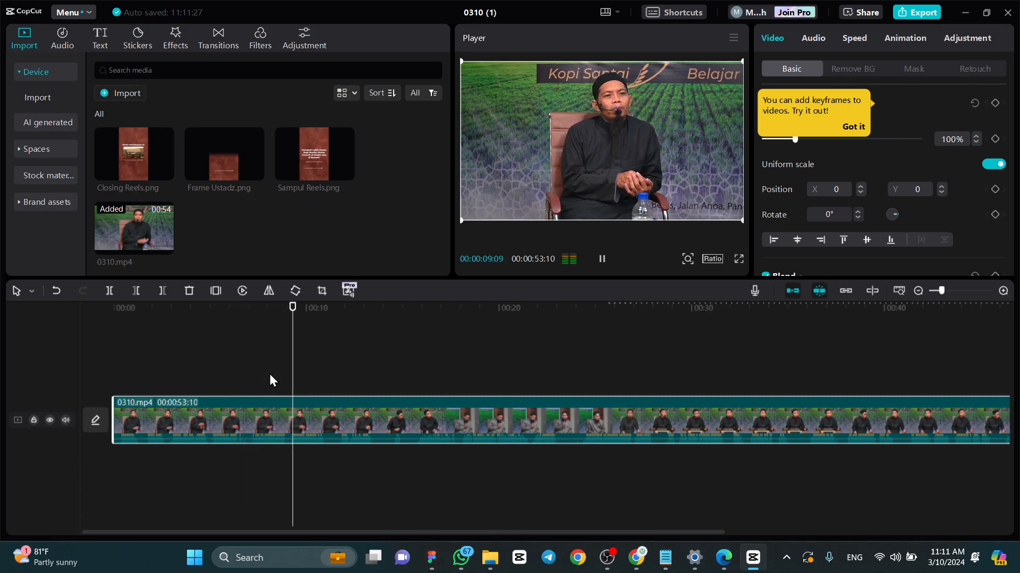
key(space)
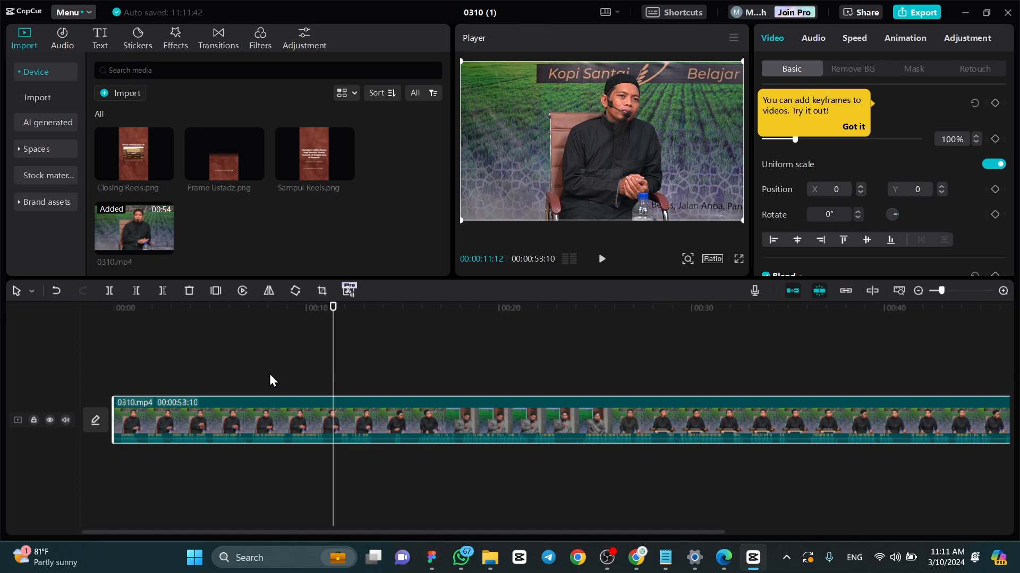
key(space)
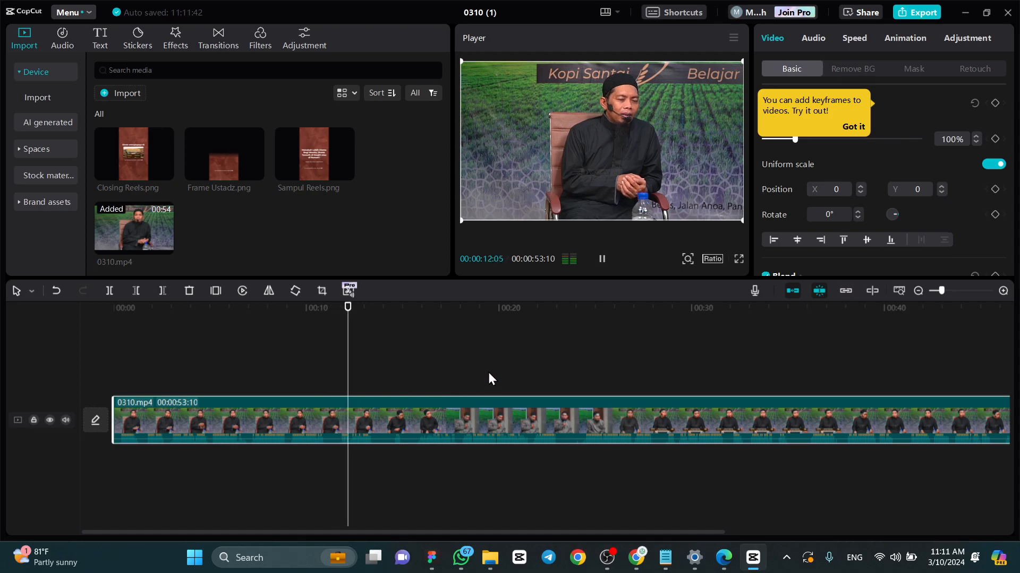
click(845, 127)
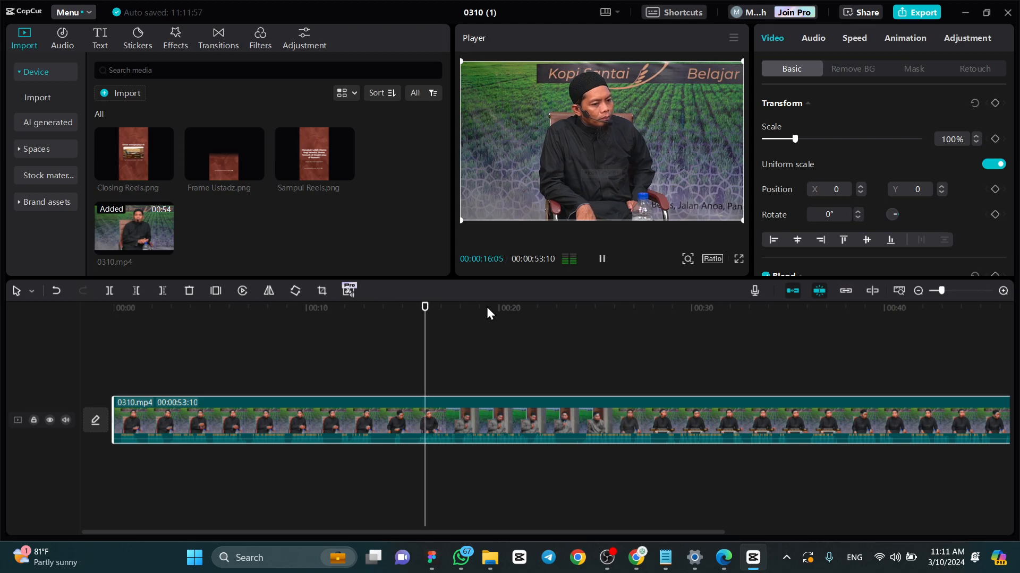
key(space)
- Find the start of the questioner's shot and delete the part of the clip before 00:00:17:29
click(383, 307)
drag(383, 308, 444, 366)
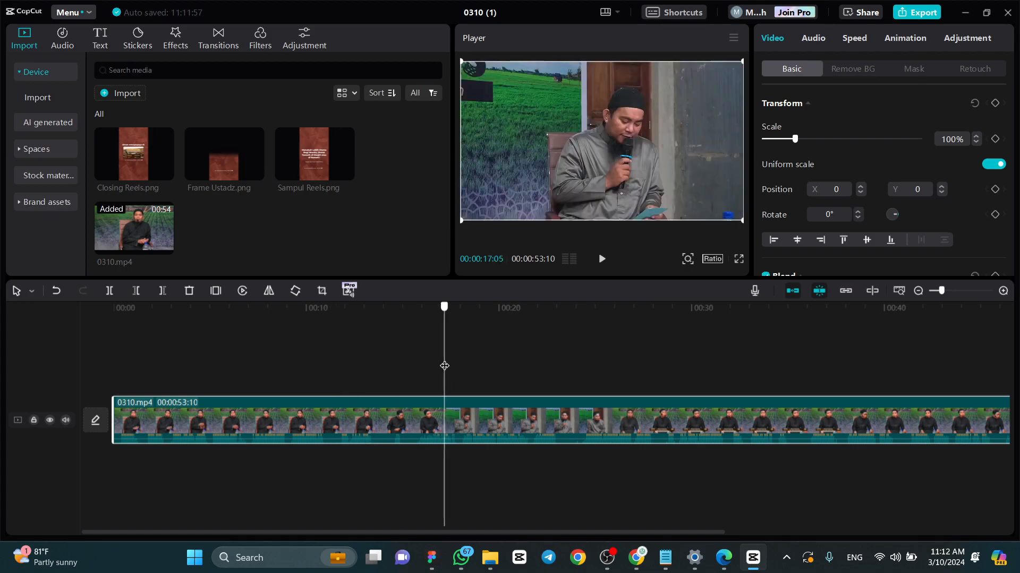
drag(444, 366, 460, 365)
scroll(463, 429, up, 3)
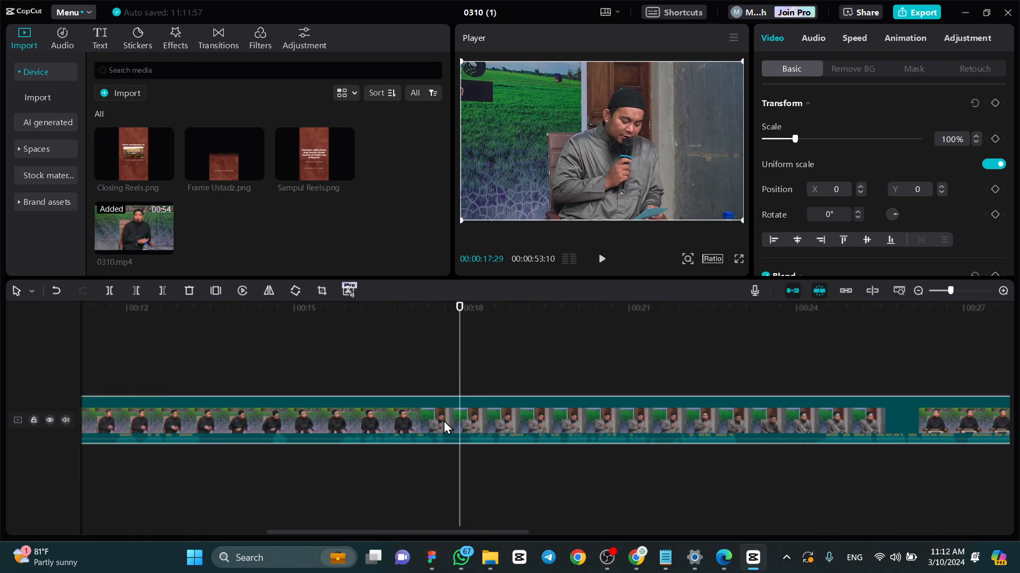
scroll(443, 422, up, 1)
key(space)
key(space)
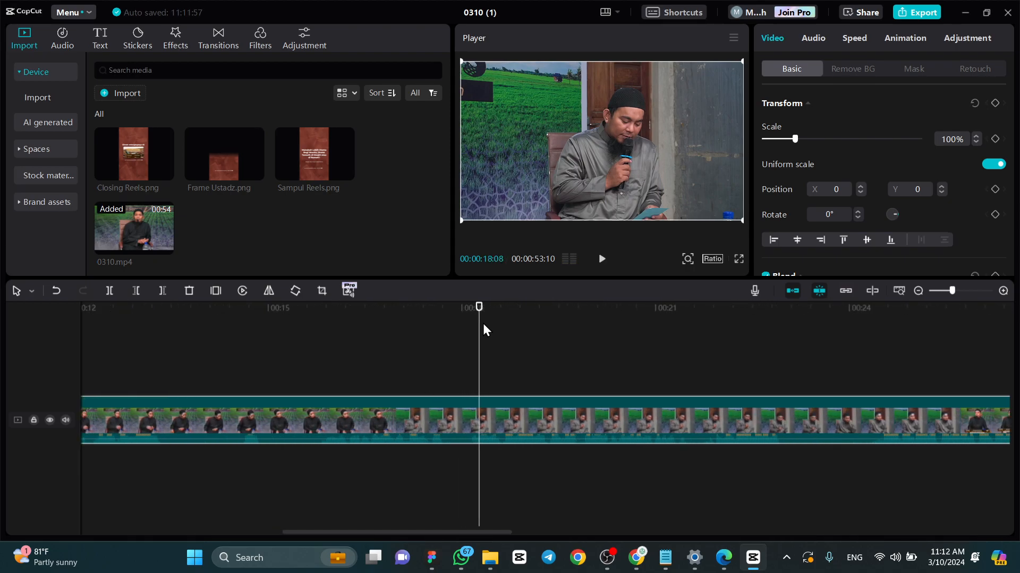
key(space)
click(476, 321)
key(space)
click(407, 317)
key(space)
click(460, 313)
drag(460, 304, 460, 303)
click(441, 414)
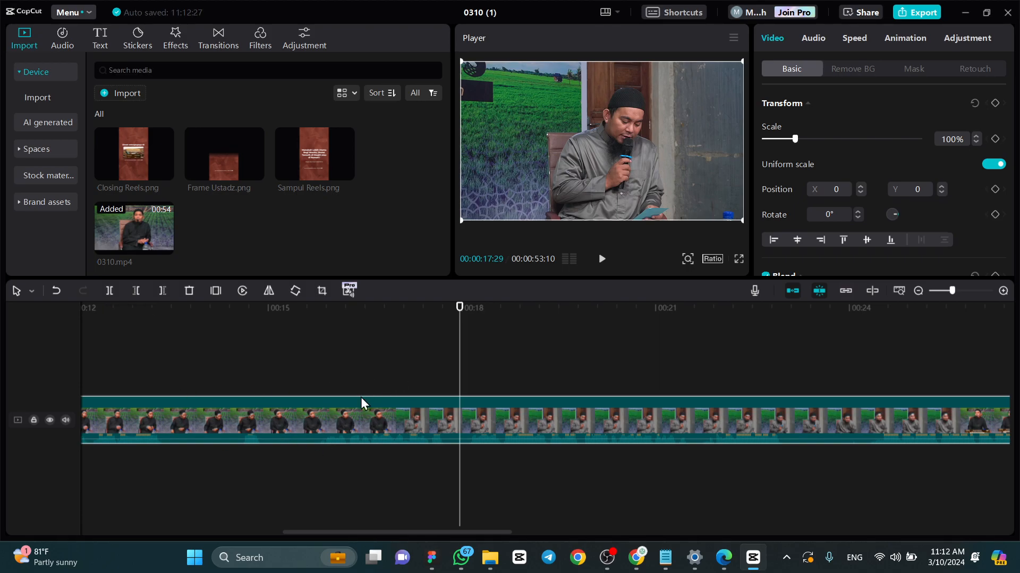
click(136, 291)
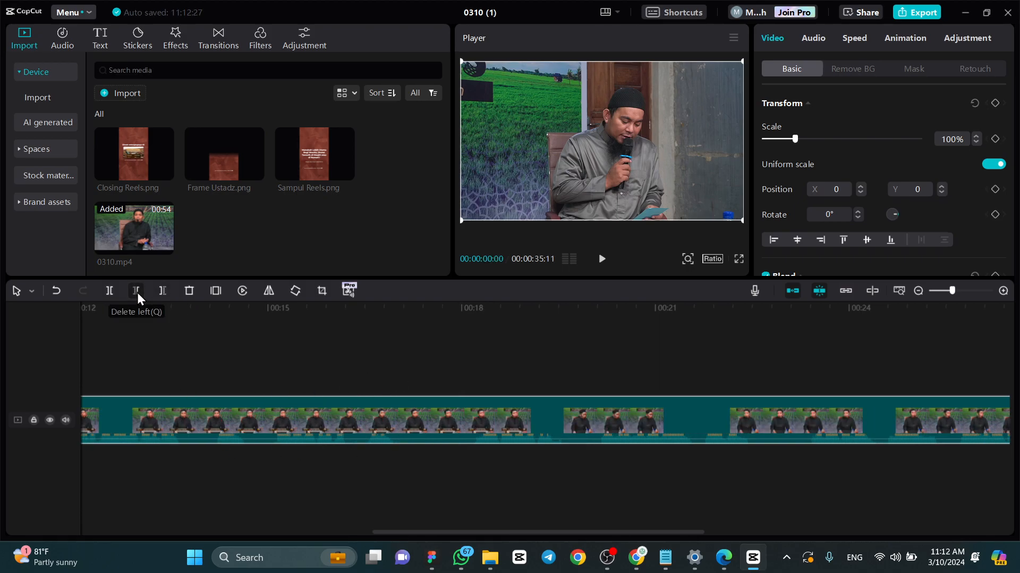
- Play the trimmed clip from its beginning to check how the question starts
click(403, 529)
drag(403, 532, 130, 531)
click(106, 309)
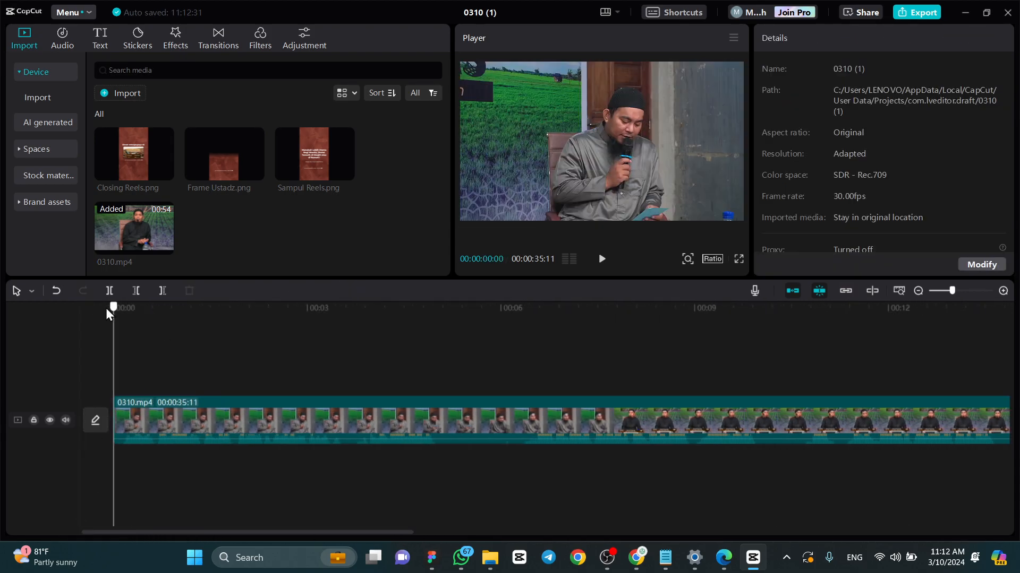
key(space)
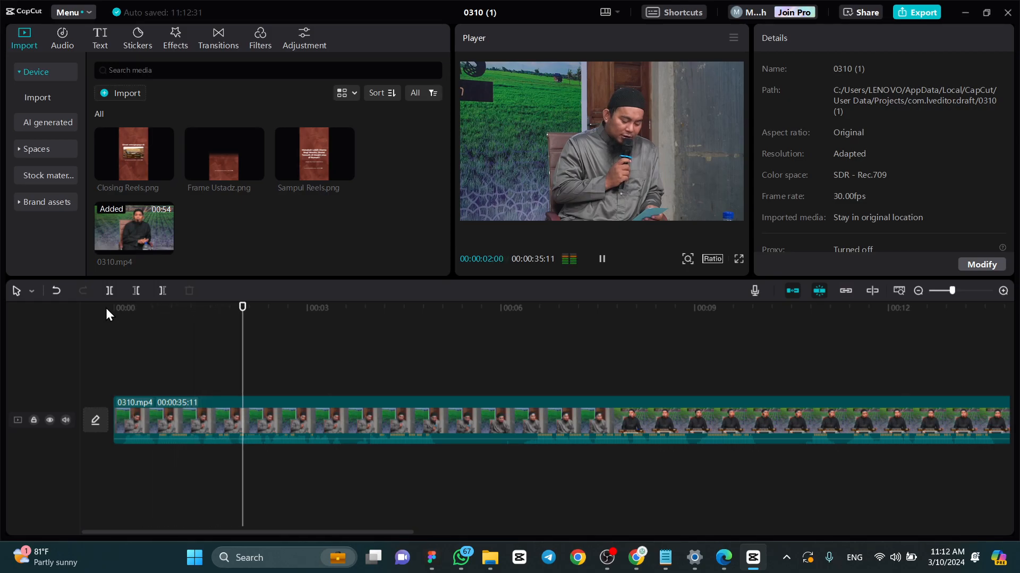
key(space)
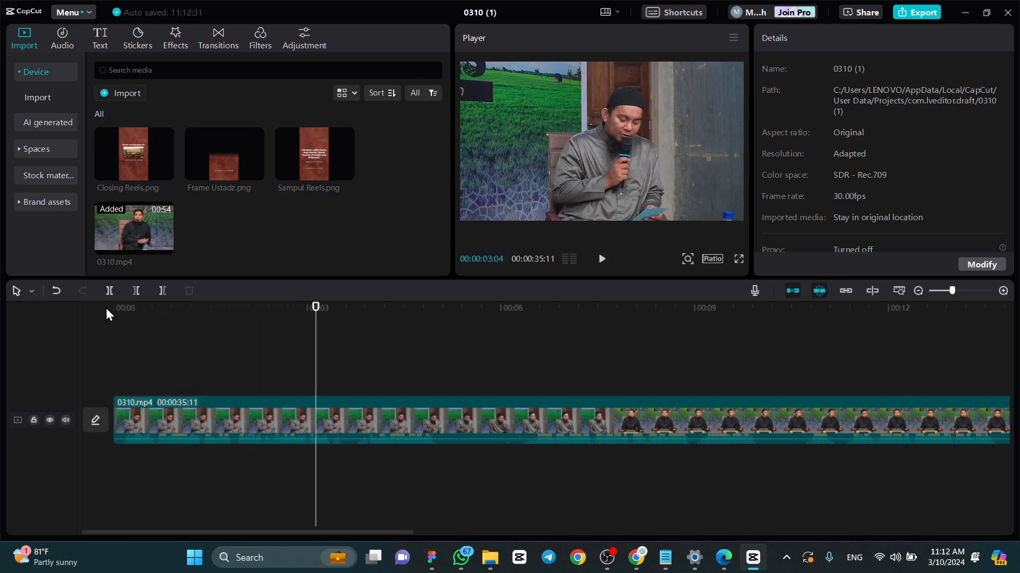
- Switch to Figma to view the Sampul Reels frame's title, and return to CapCut to resume playback
click(431, 557)
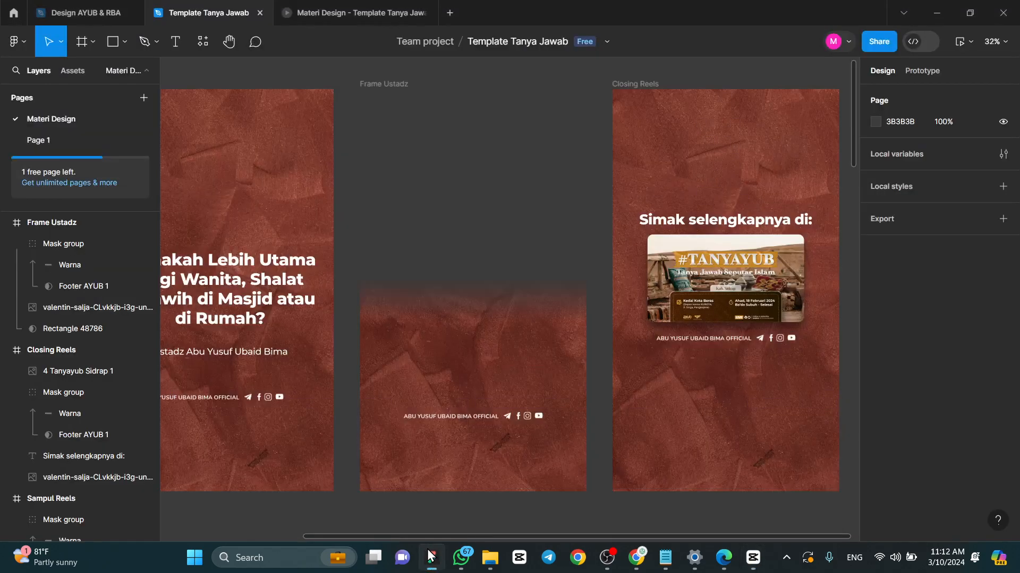
scroll(404, 287, left, 3)
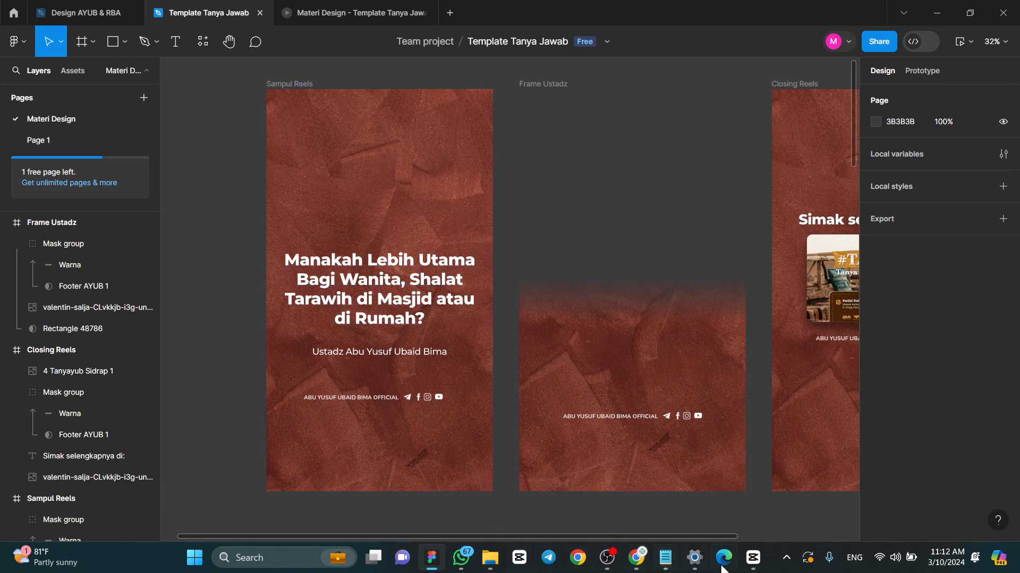
click(753, 557)
key(space)
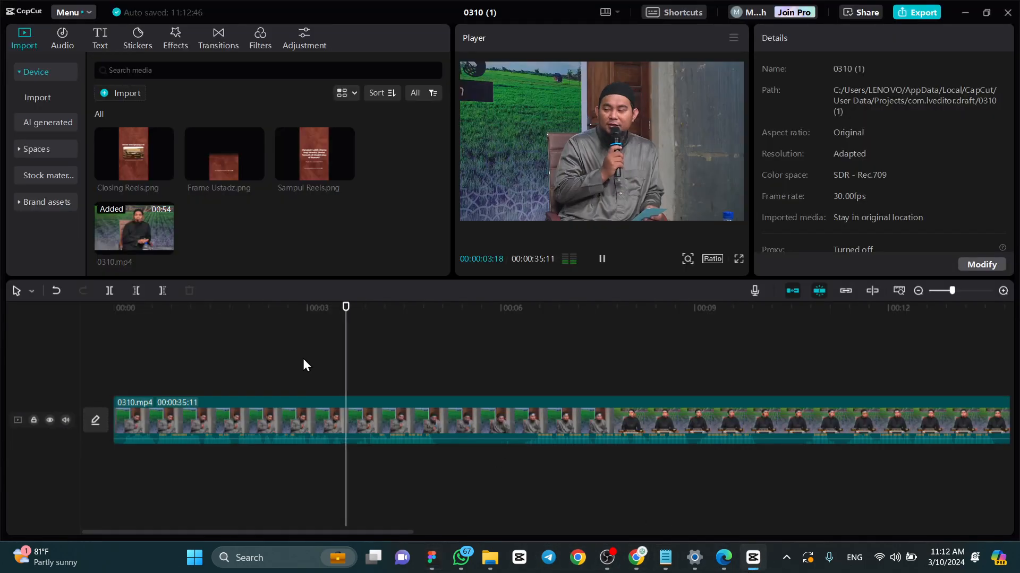
- Find where the speaker's answer ends and delete the part of the clip after 00:00:28:07
scroll(305, 360, down, 4)
click(449, 317)
drag(455, 318, 402, 335)
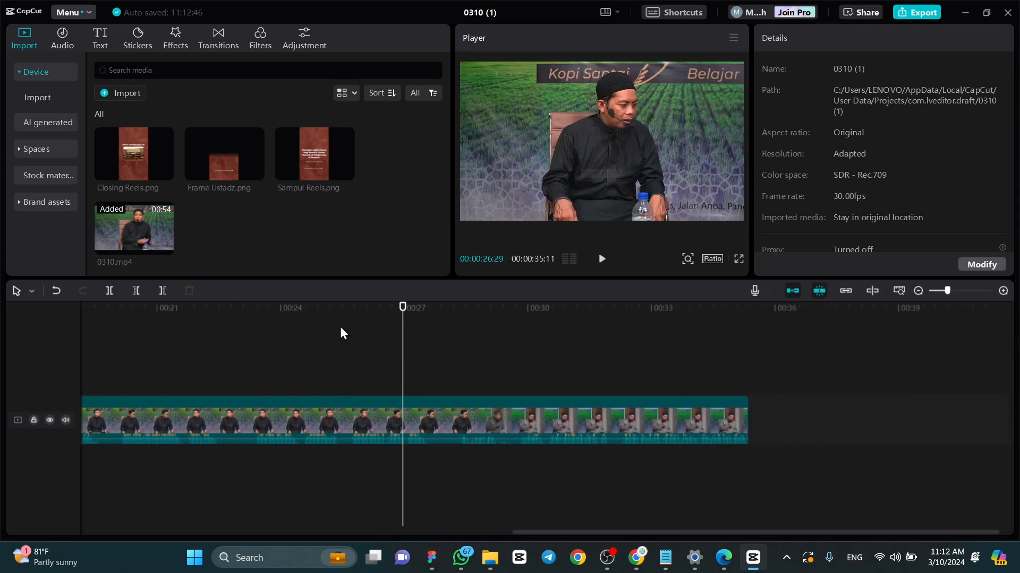
click(341, 311)
key(space)
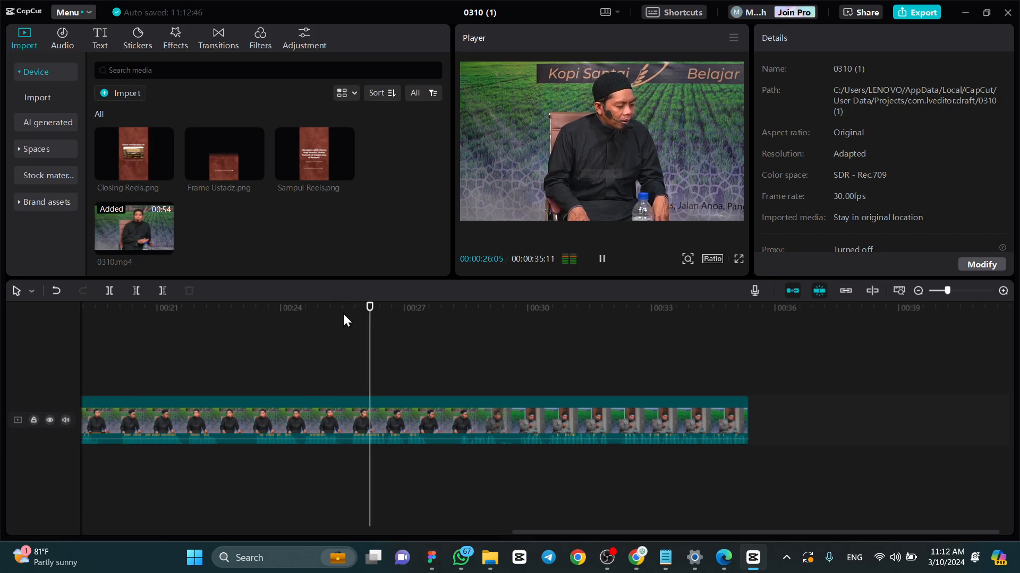
key(space)
click(435, 318)
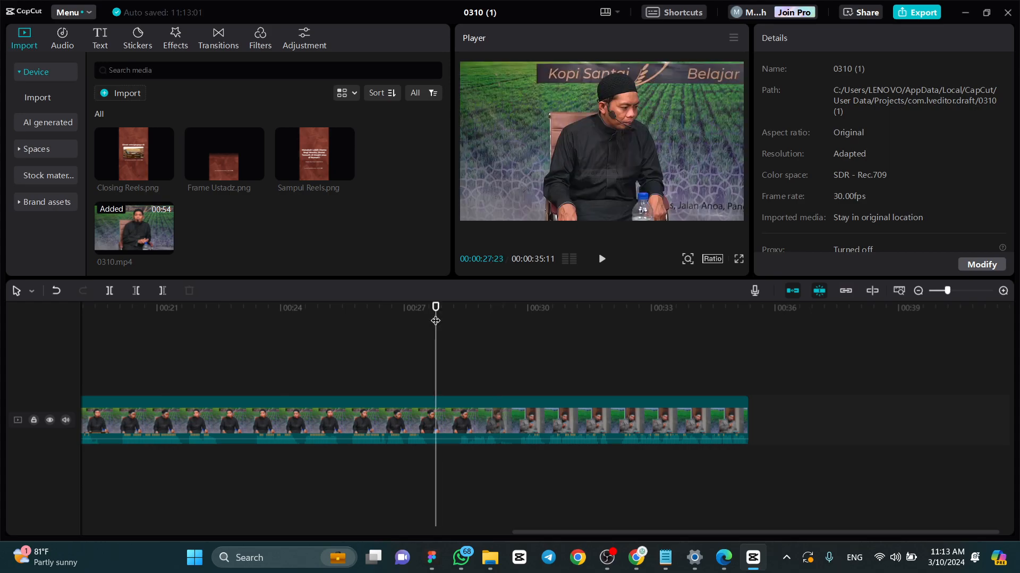
drag(435, 321, 509, 310)
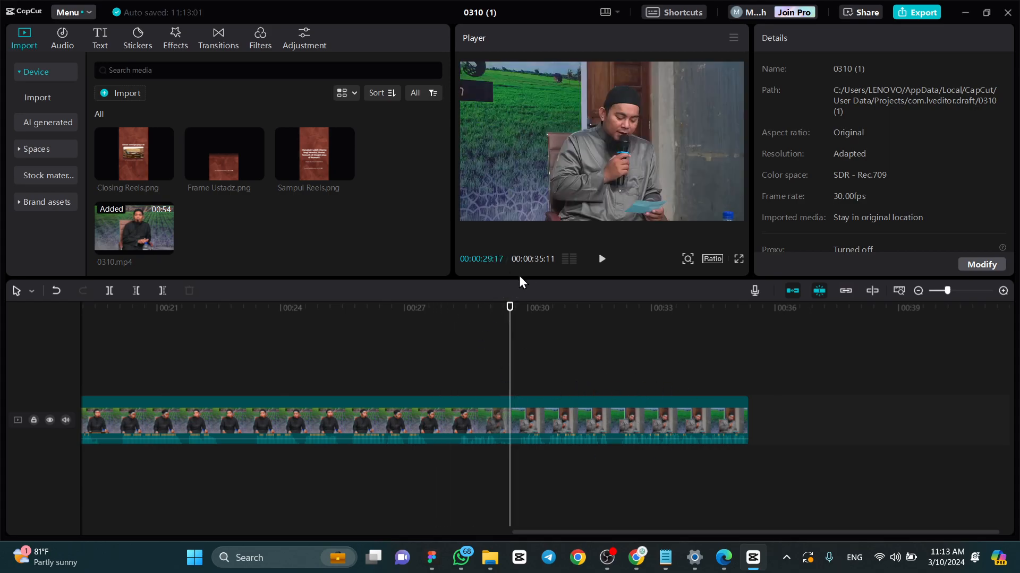
drag(506, 309, 455, 311)
click(497, 425)
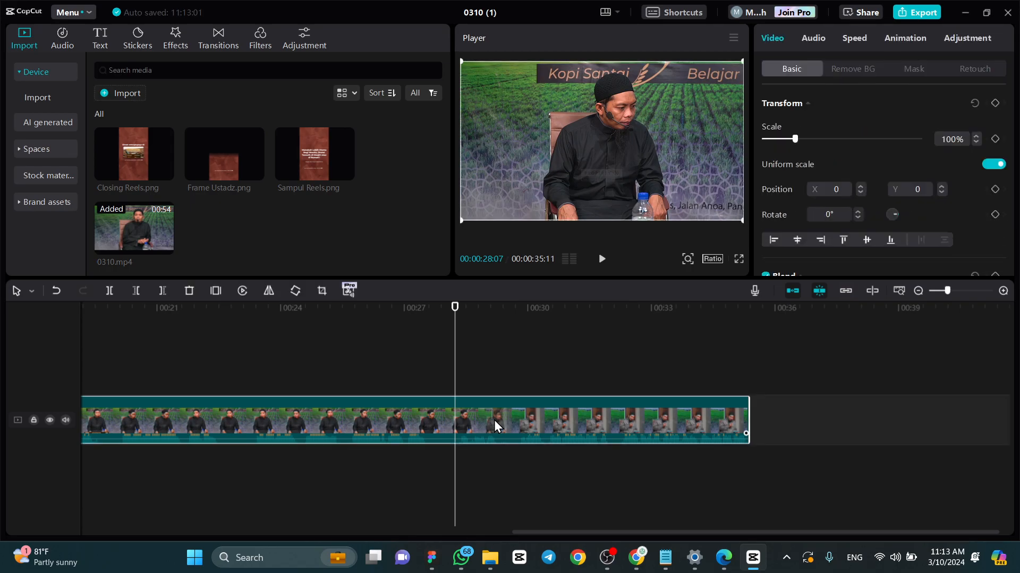
click(157, 291)
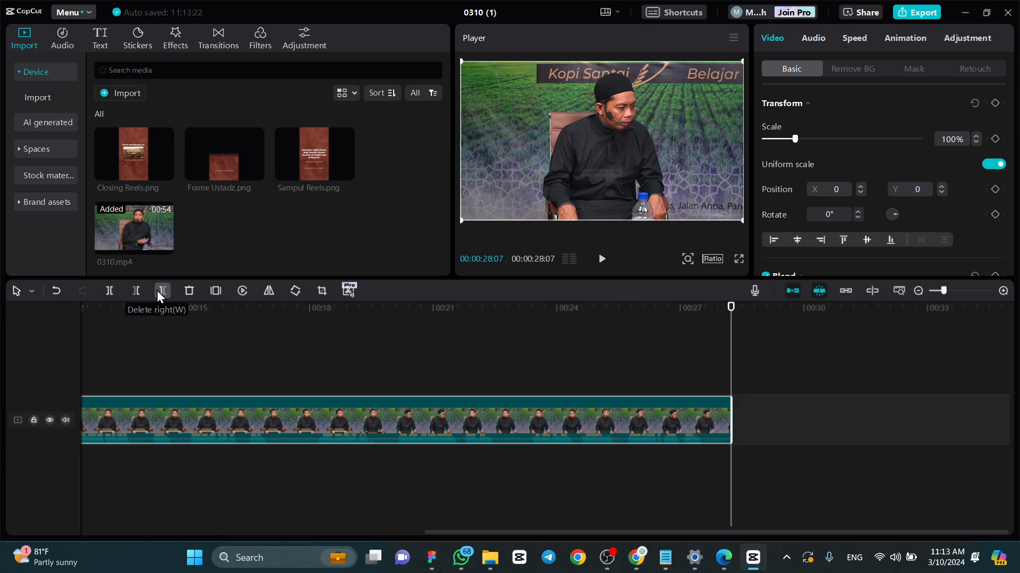
- Return the playhead to the start of the timeline and set the video's aspect ratio to 9:16
click(658, 317)
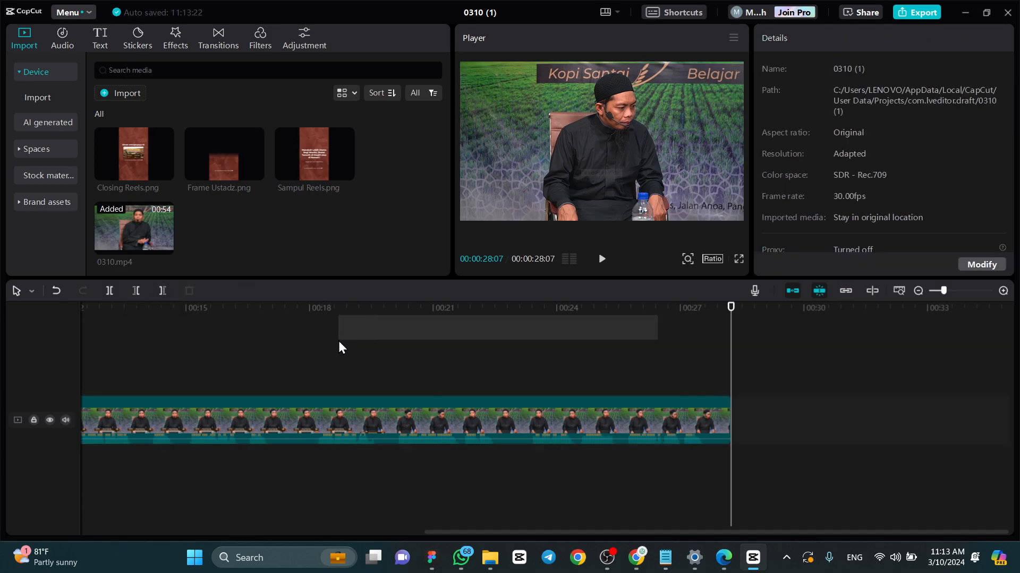
drag(180, 316, 141, 330)
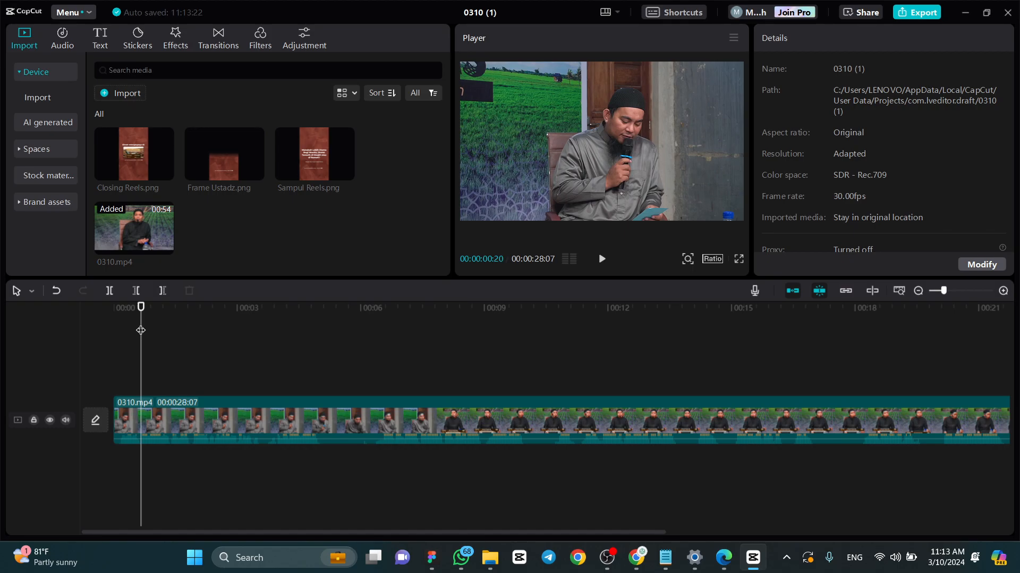
drag(141, 312, 119, 315)
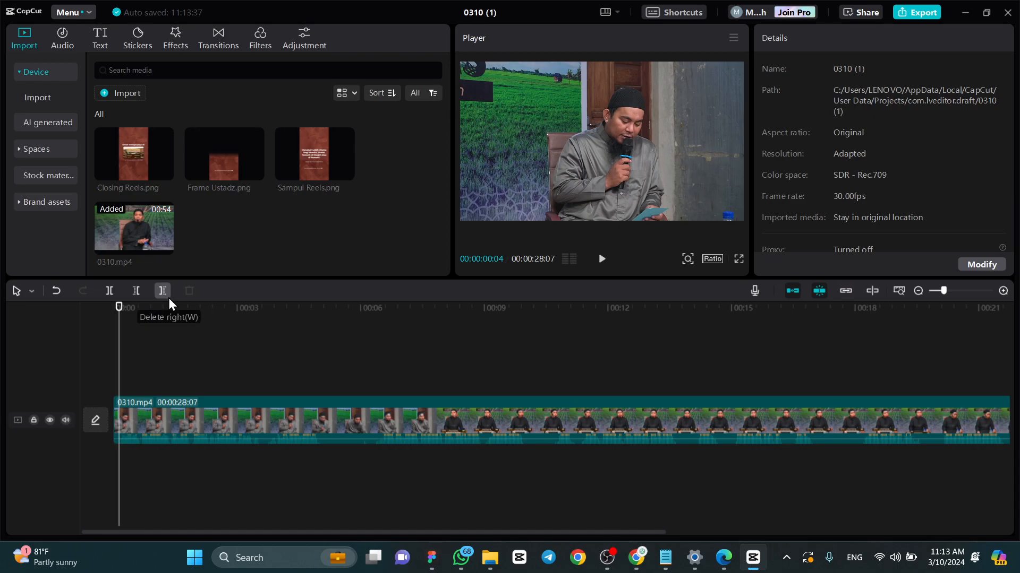
drag(121, 309, 106, 308)
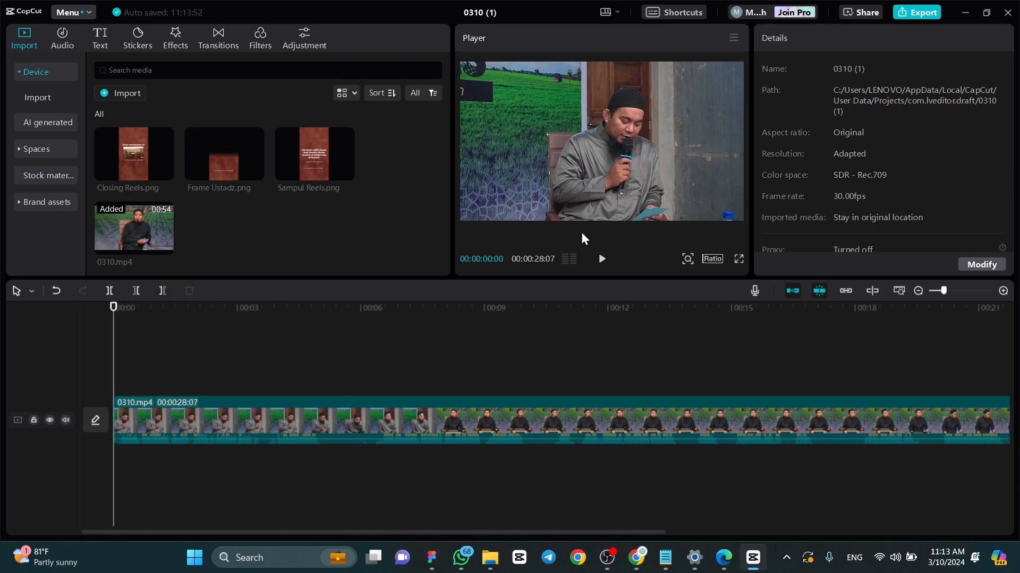
click(715, 258)
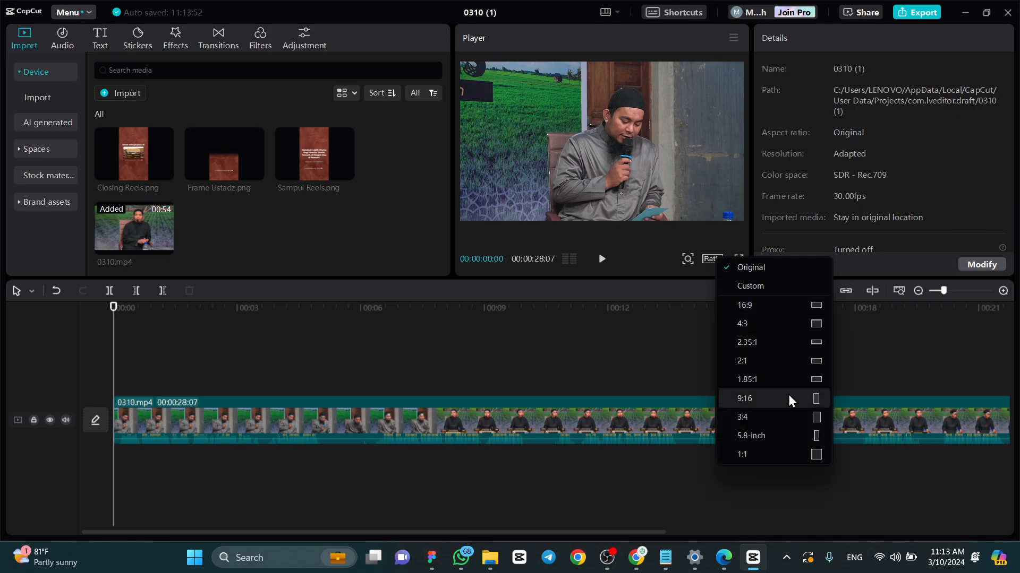
click(791, 396)
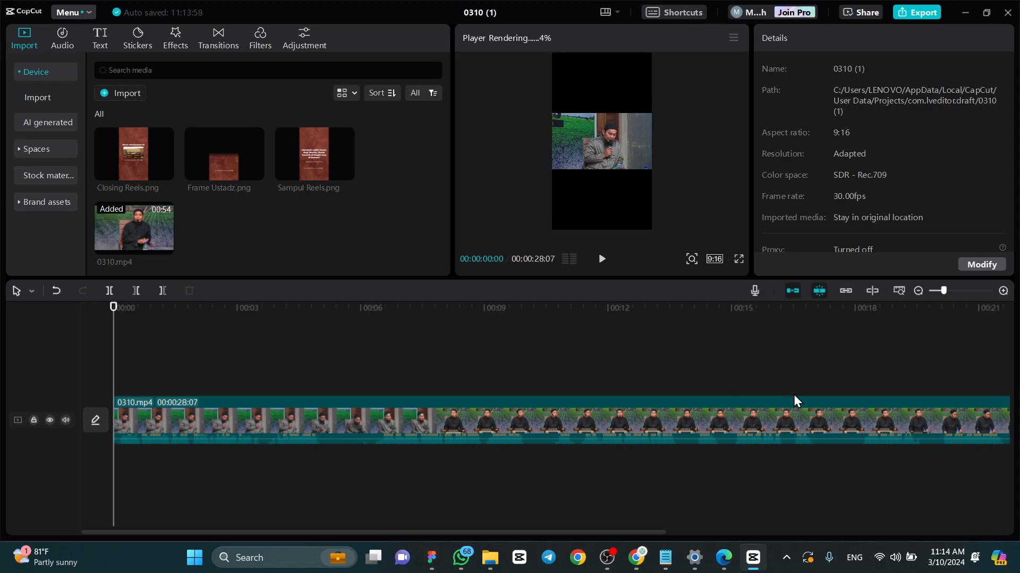
- Enlarge the 0310.mp4 clip to 231% and position it at X -309, Y 872 so the speaker fills the frame's upper part
click(699, 415)
drag(651, 169, 731, 220)
drag(698, 190, 681, 164)
drag(542, 320, 238, 332)
drag(206, 331, 111, 336)
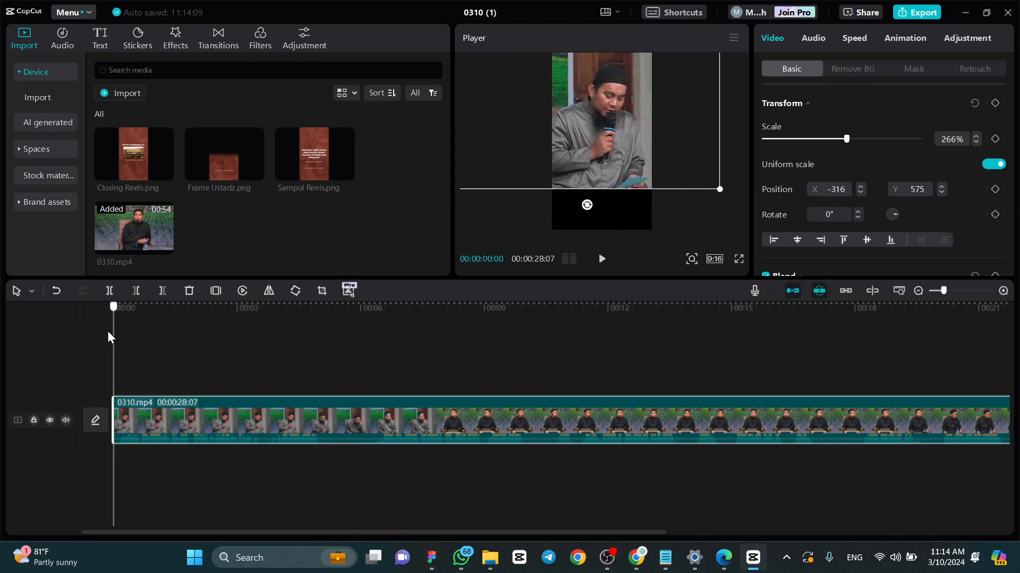
drag(574, 131, 575, 143)
drag(722, 203, 677, 142)
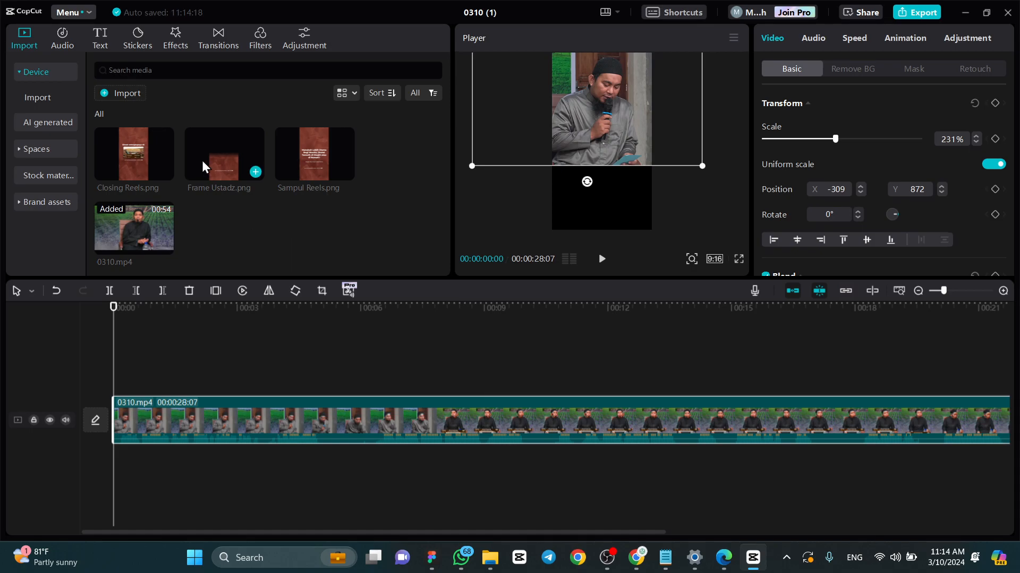
- Place Sampul Reels.png at the start of a track above 0310.mp4, turn off main track magnet and shift the lecture clip later
drag(307, 155, 110, 383)
key(space)
key(space)
click(158, 419)
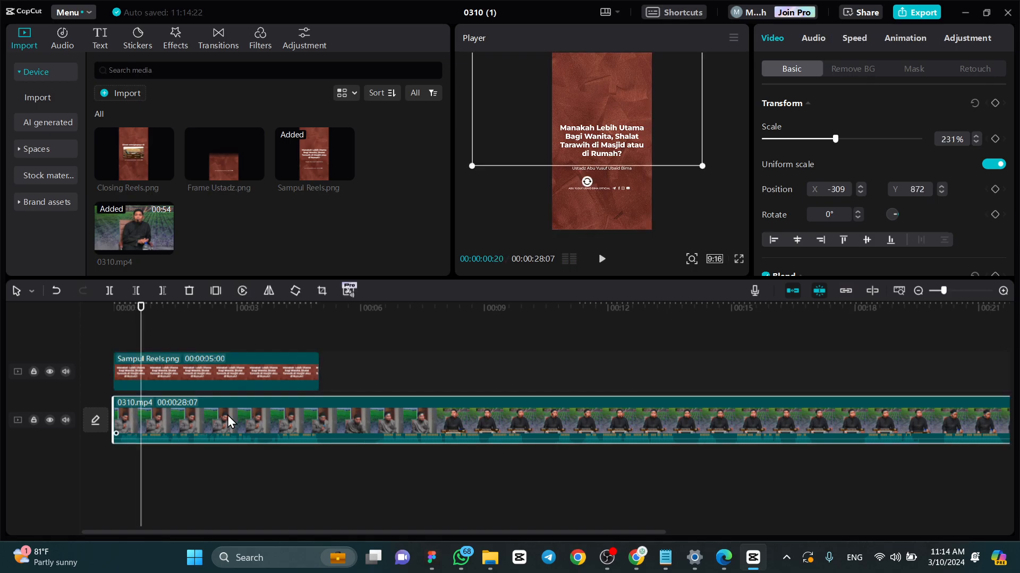
click(792, 291)
drag(182, 418, 285, 412)
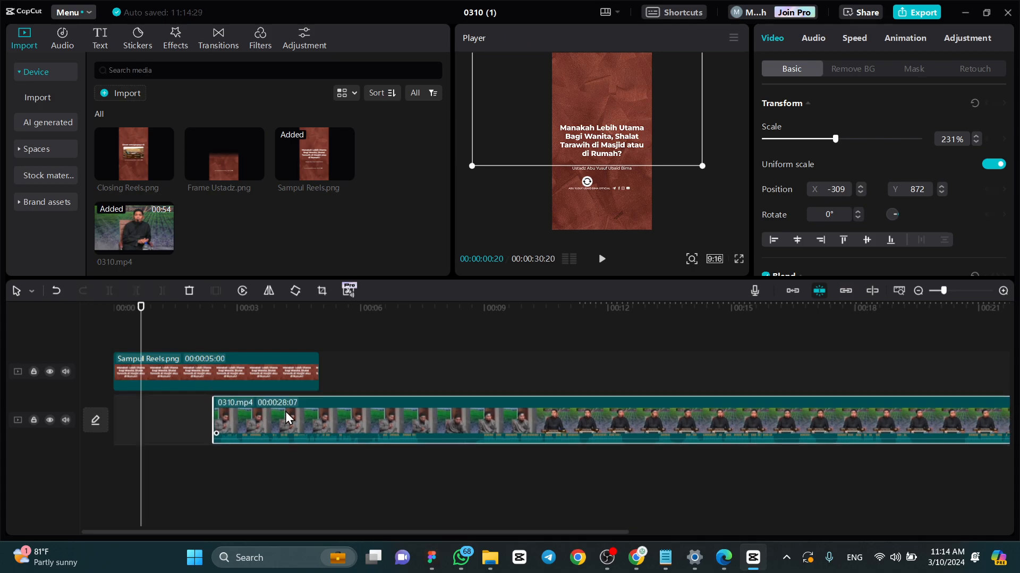
- Trim Sampul Reels.png to end at 00:00:02:10 and move the 0310.mp4 clip to start exactly where the cover ends
click(214, 373)
drag(155, 308, 132, 320)
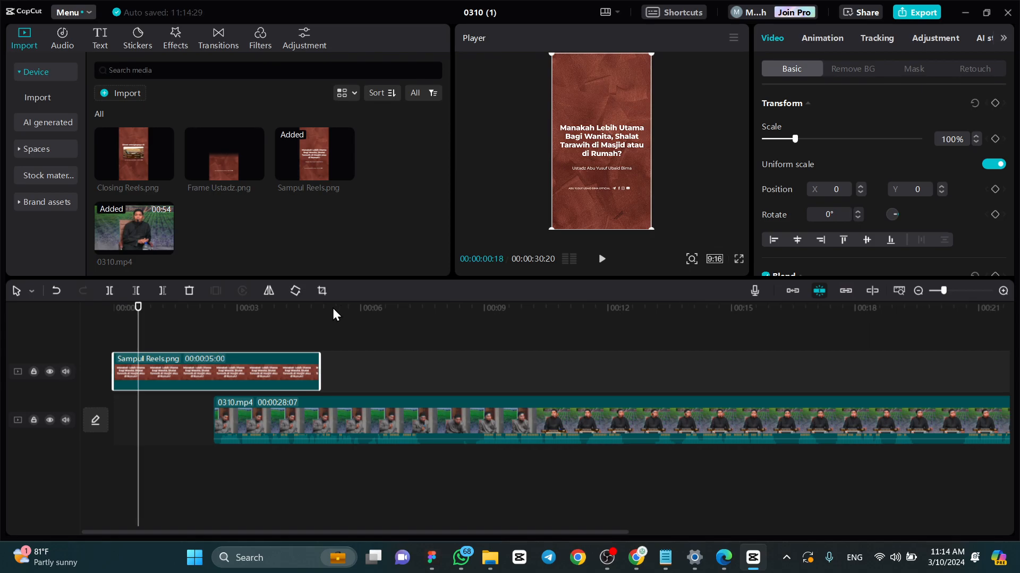
key(space)
key(space)
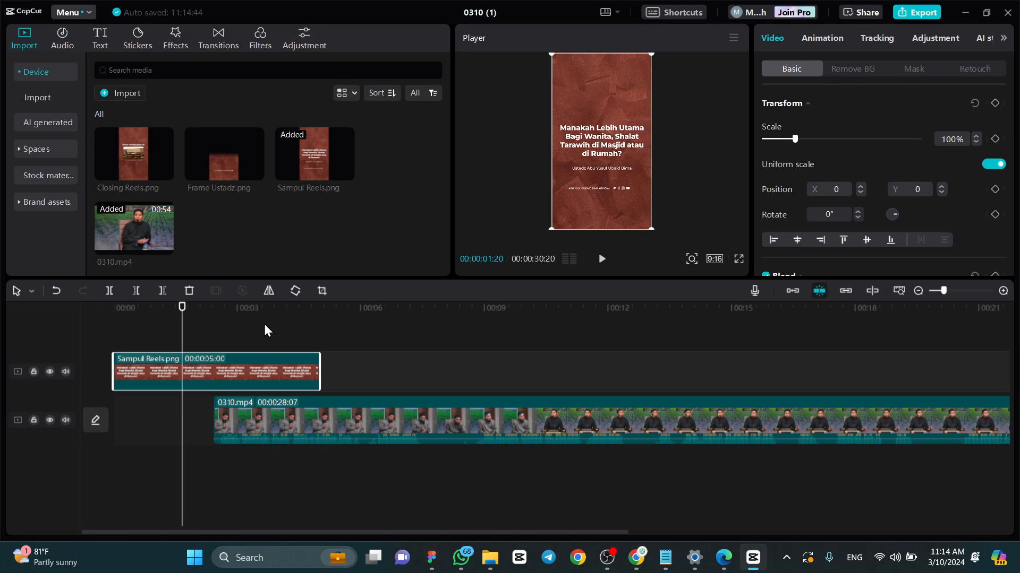
mouse_move(182, 308)
mouse_down()
mouse_move(214, 308)
mouse_move(169, 309)
mouse_up()
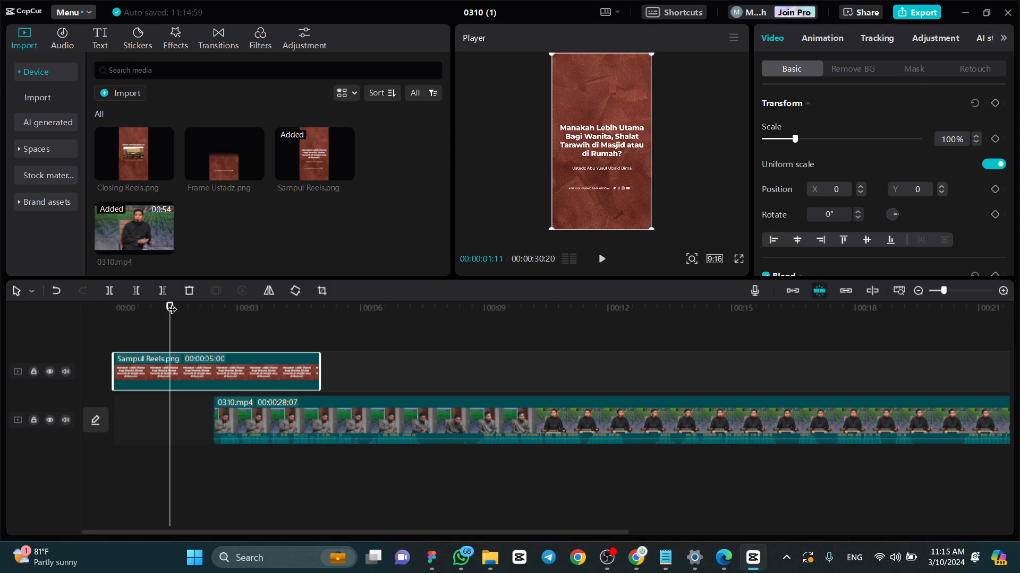
drag(169, 309, 210, 313)
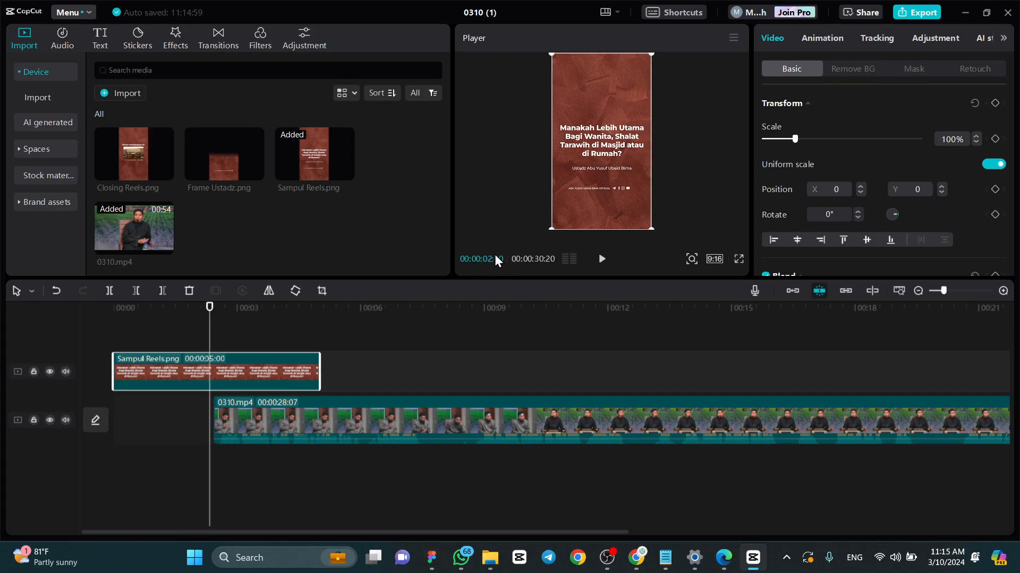
click(161, 294)
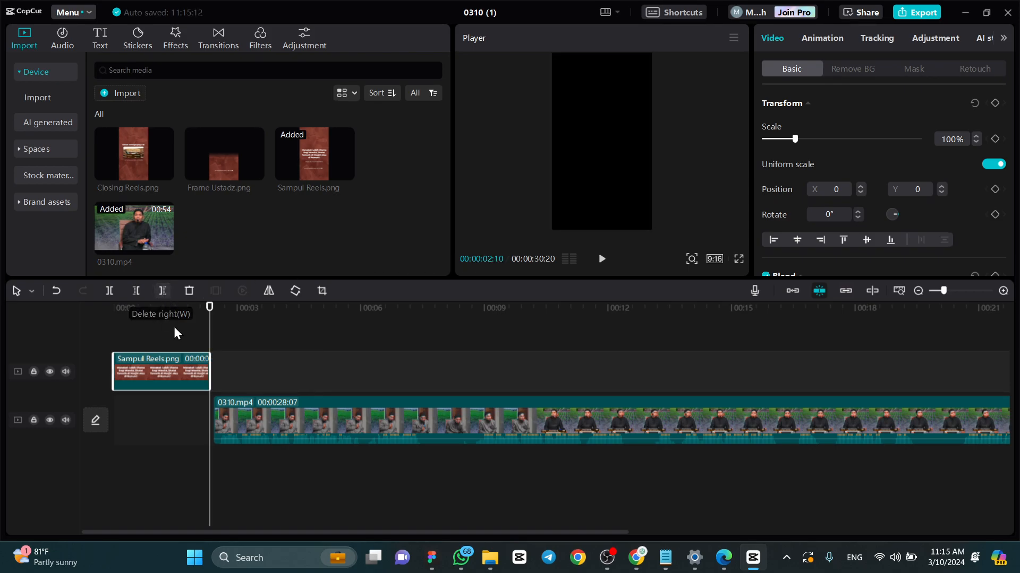
drag(230, 409, 234, 413)
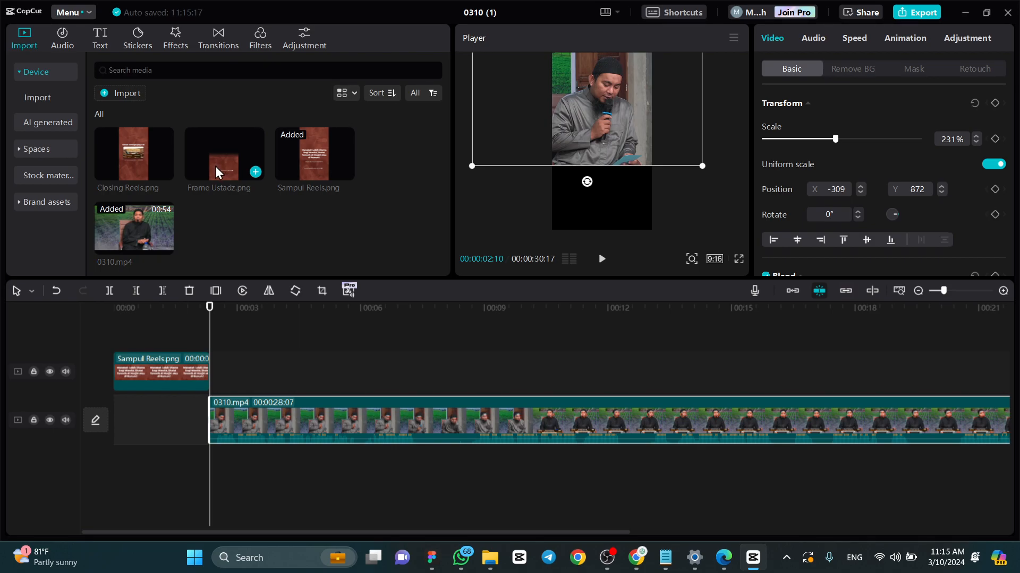
- Add Frame Ustadz.png directly after the cover image and extend it to the end of the lecture clip
drag(215, 166, 208, 368)
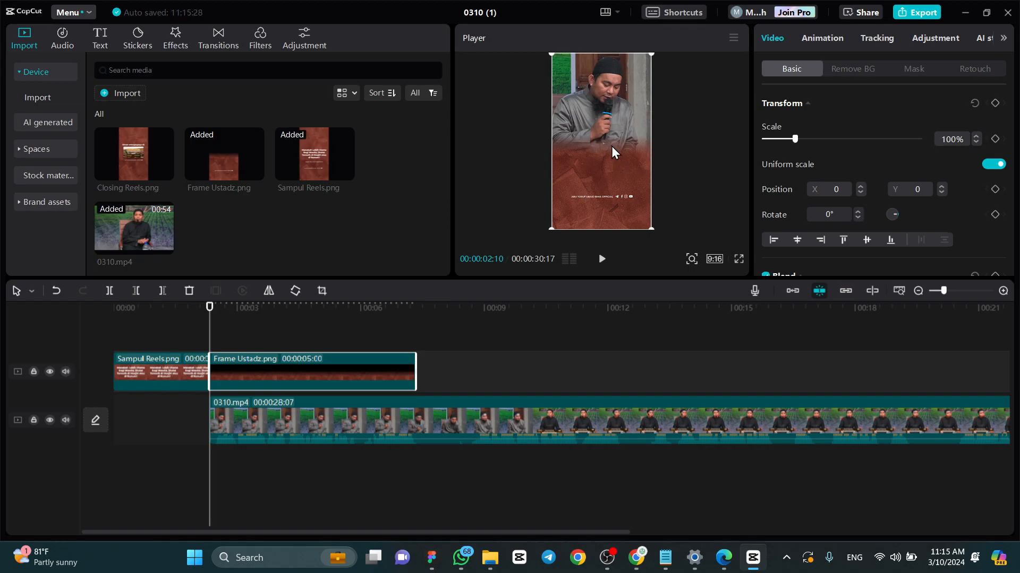
drag(416, 371, 491, 355)
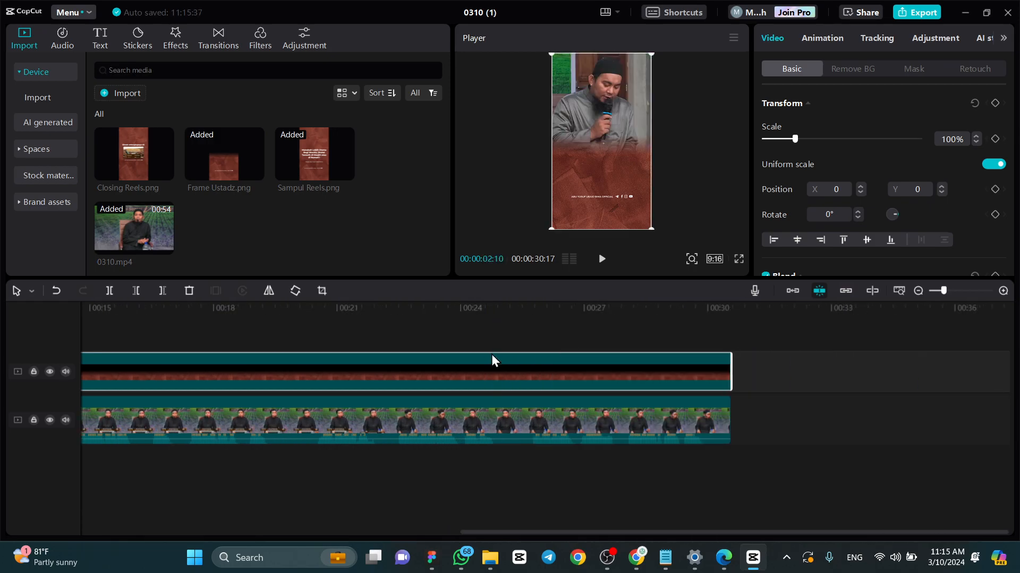
click(559, 529)
drag(561, 534, 207, 534)
- Scale the 0310.mp4 clip to 215% at X -359, Y 621 and play it to check both speakers' framing
click(274, 306)
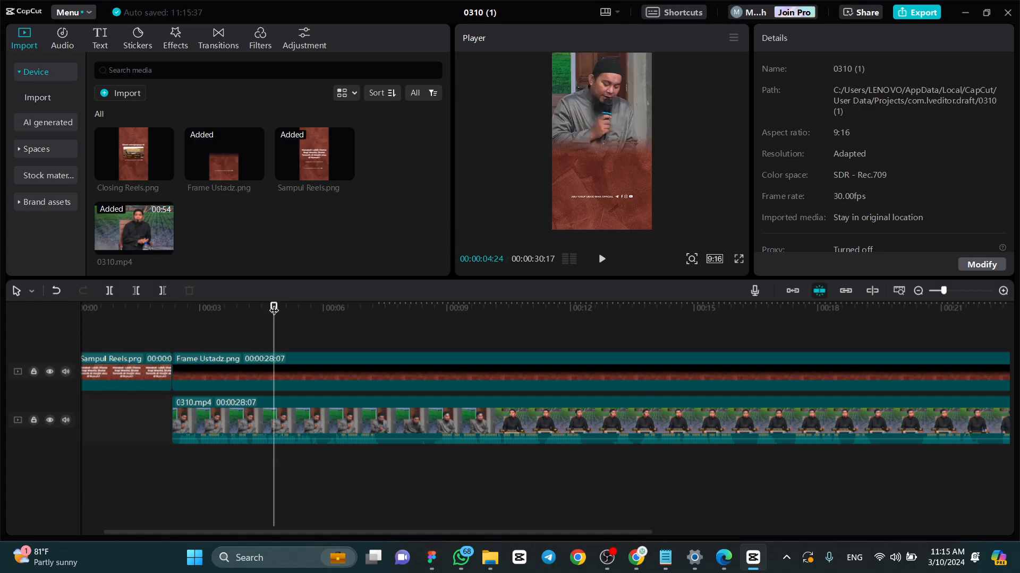
drag(445, 304, 405, 306)
click(366, 429)
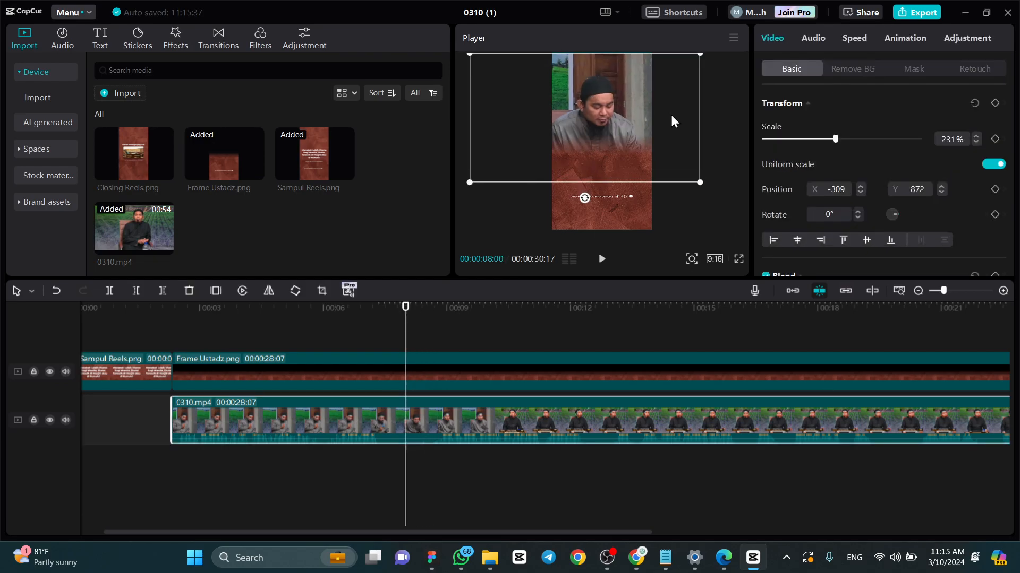
drag(699, 177, 663, 145)
key(space)
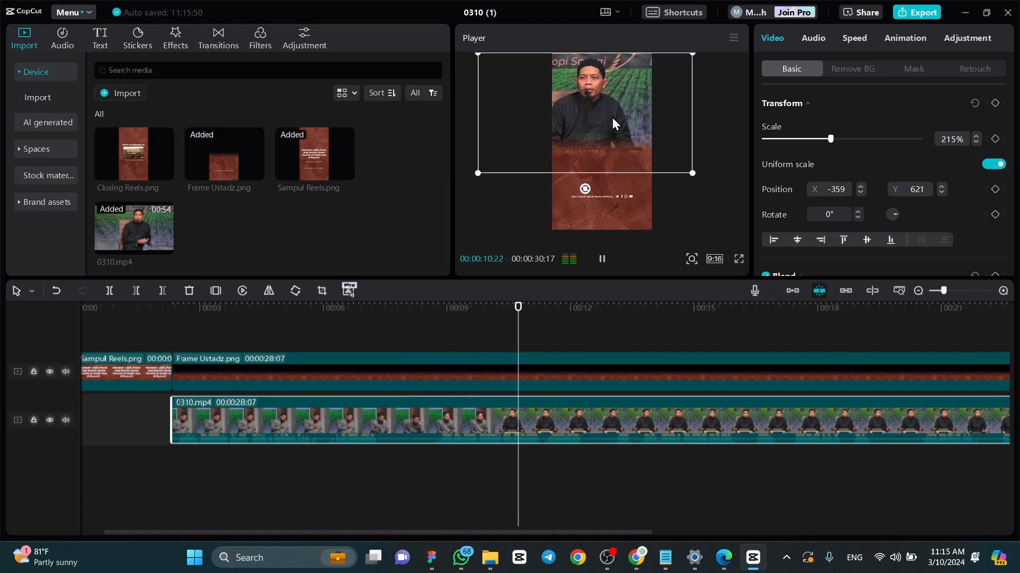
key(space)
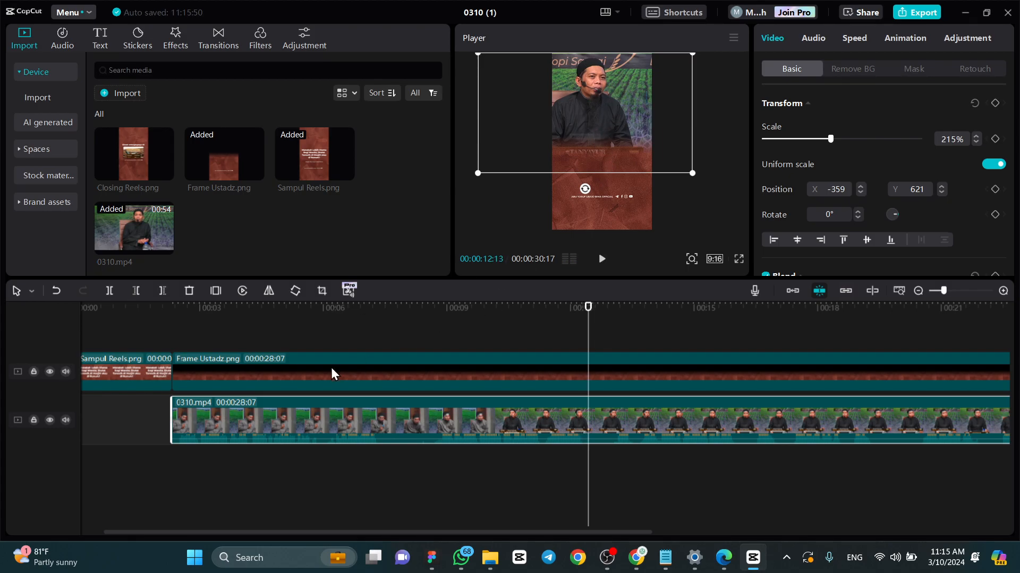
- Go back to 00:00:03:25 and set the lecture clip to 238% scale at X -237, Y 786, centring the questioner
click(324, 317)
click(298, 325)
click(234, 314)
click(412, 418)
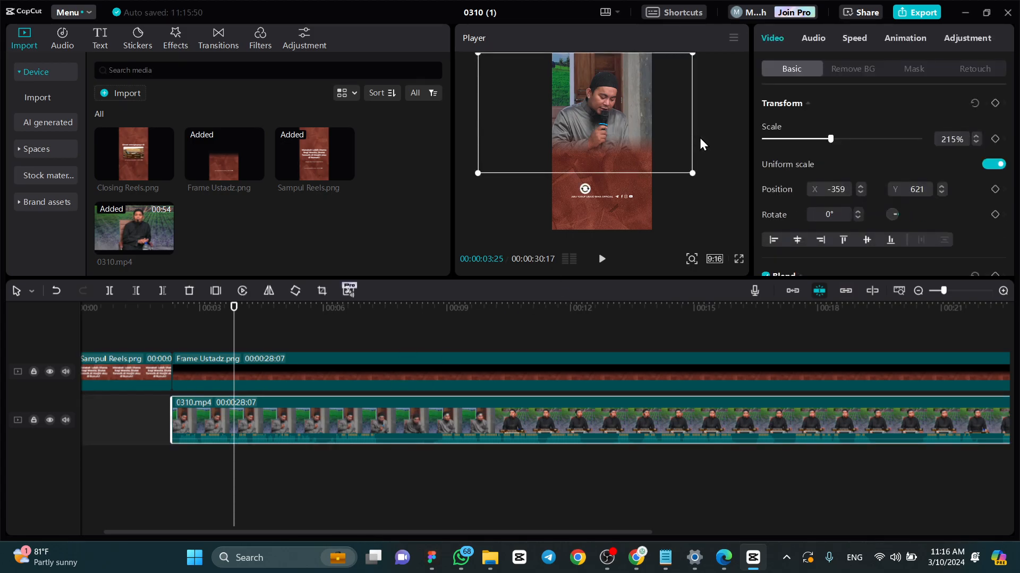
drag(692, 173, 709, 178)
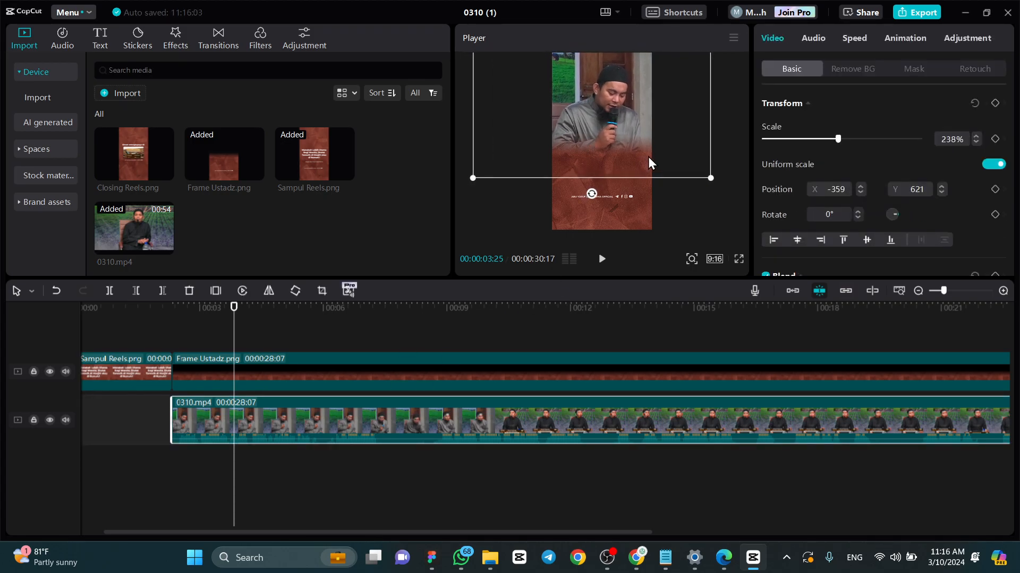
drag(647, 157, 647, 151)
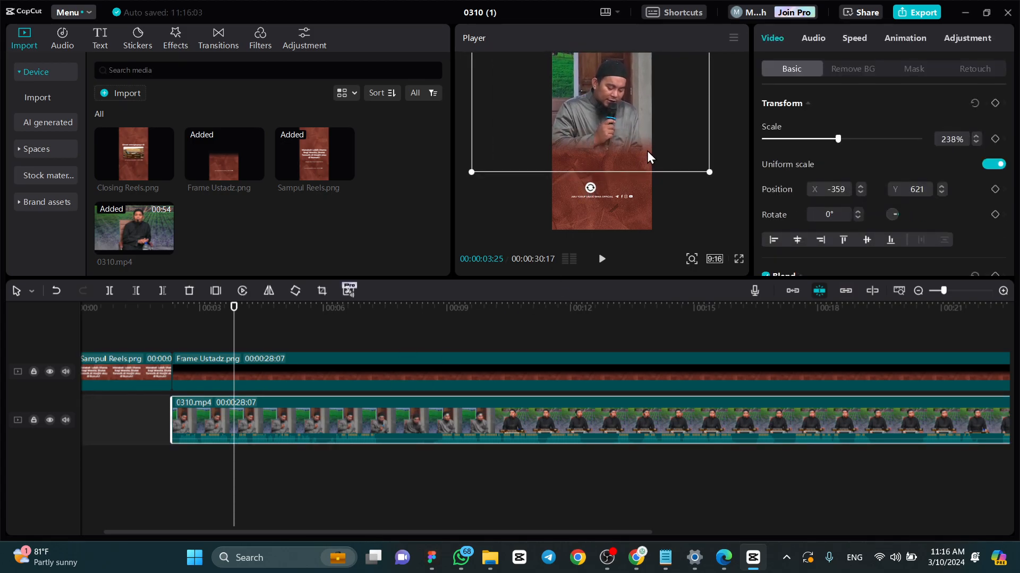
- Lower the Frame Ustadz.png overlay to Y -137 and play the video to check the result
click(483, 369)
drag(623, 210, 623, 225)
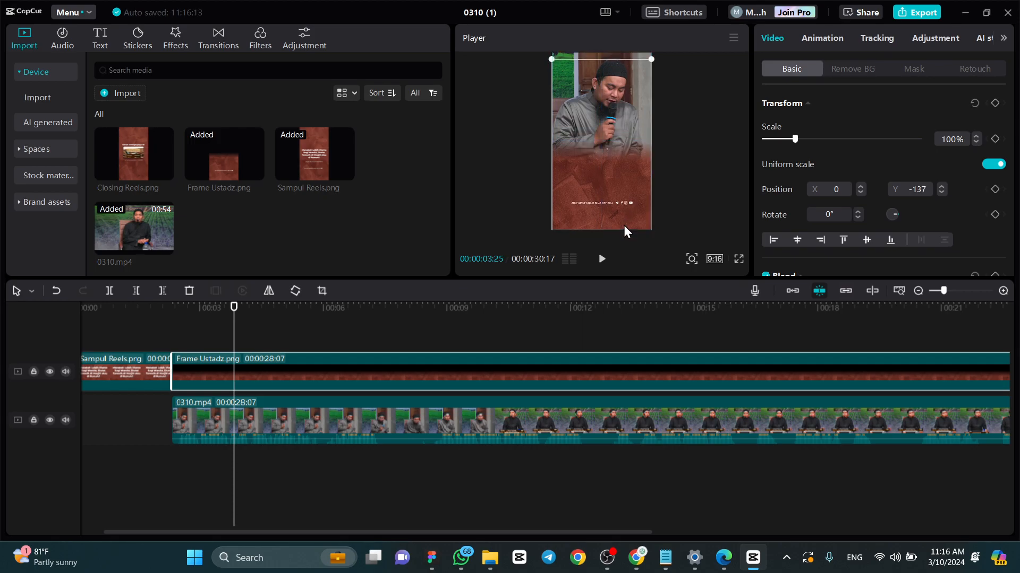
key(space)
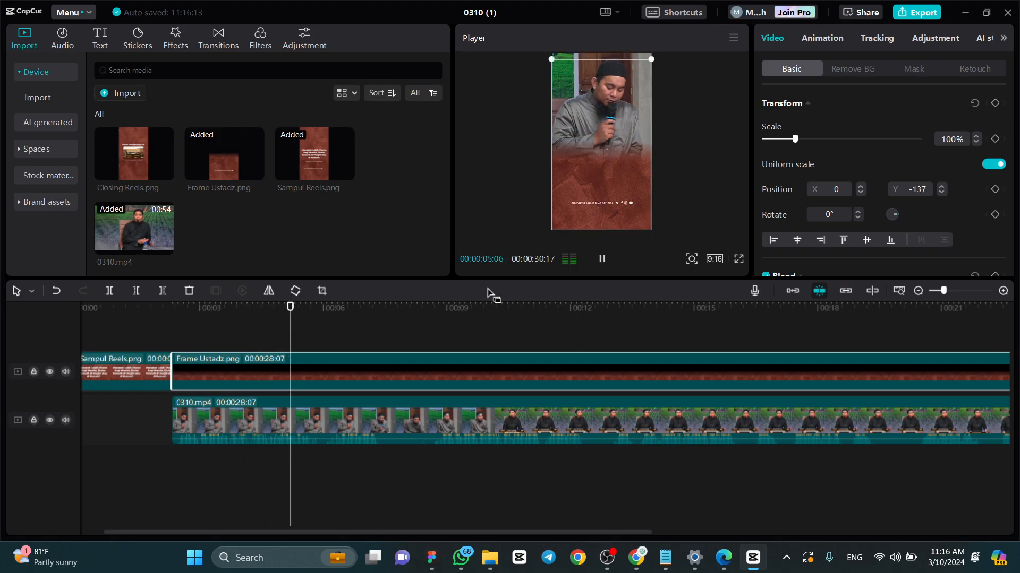
- Split the 0310.mp4 clip at 00:00:08:23, before the shot changes from the questioner to the speaker
drag(476, 308, 436, 316)
click(476, 424)
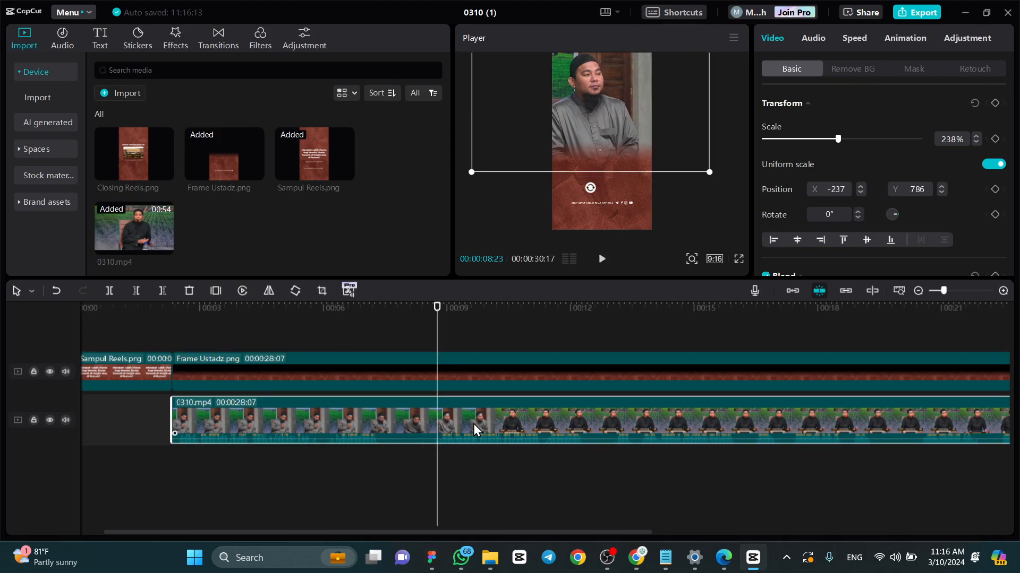
click(110, 291)
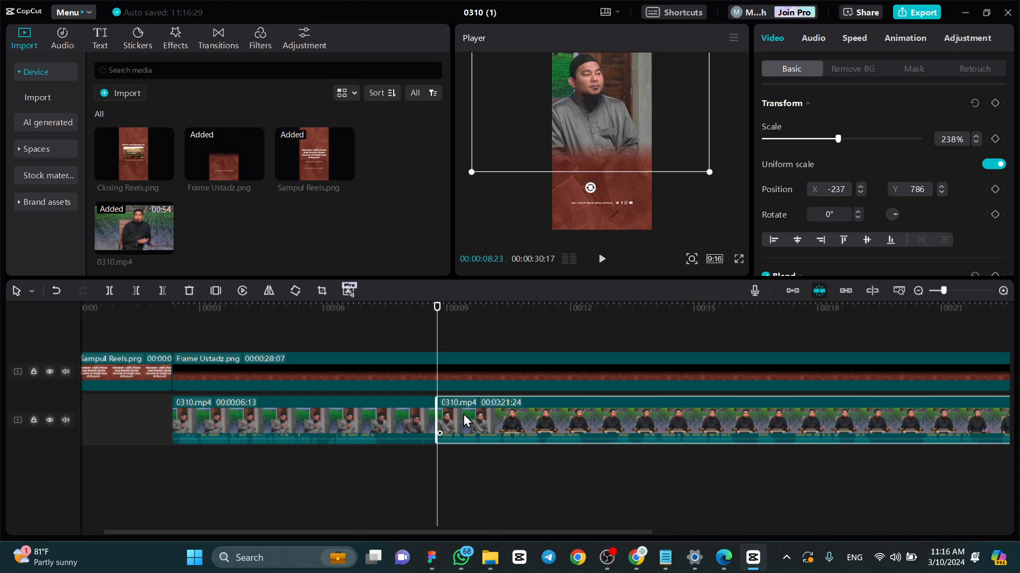
- Reposition the second 0310.mp4 segment to X -79, Y 472 so the answering speaker is centred, and play it back to check
drag(448, 306, 468, 307)
drag(632, 100, 633, 110)
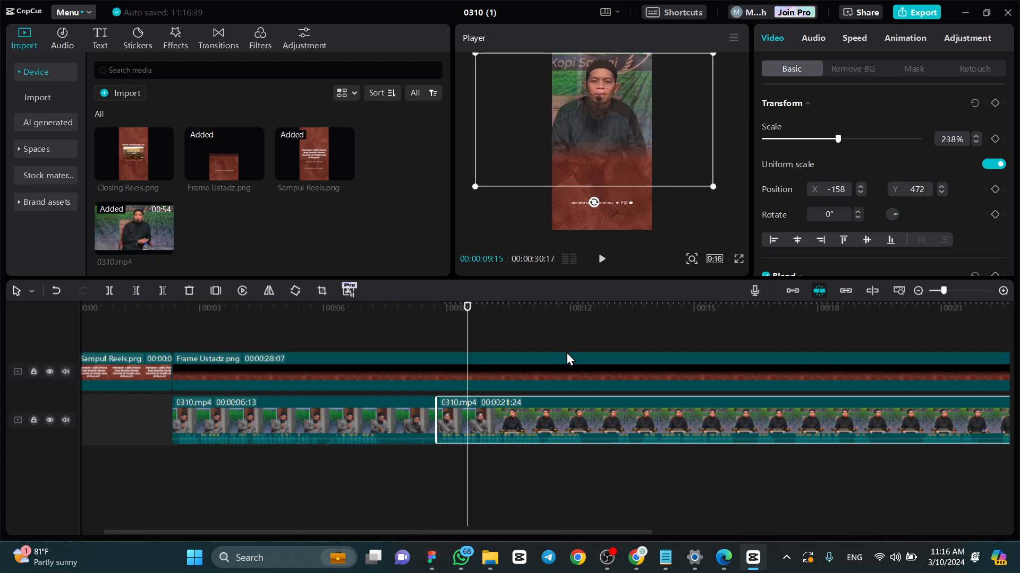
key(space)
key(space)
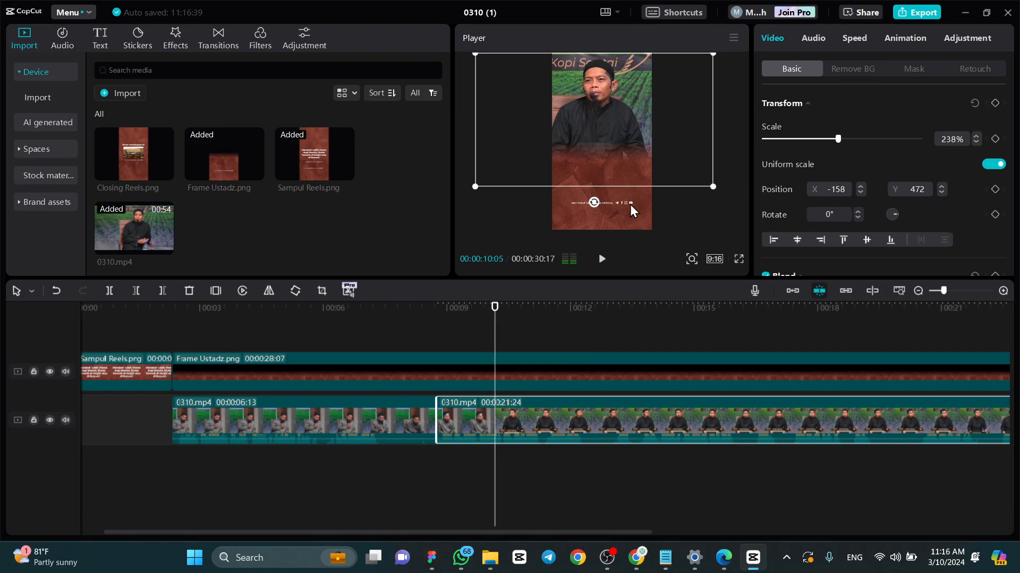
drag(646, 173, 651, 163)
key(space)
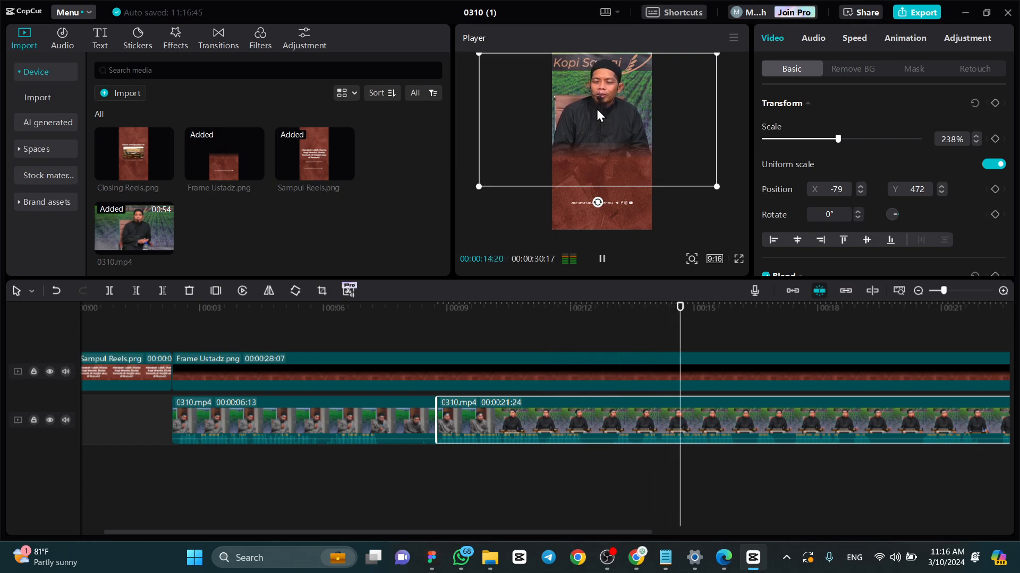
key(space)
- Add Closing Reels.png to the overlay track at 00:00:30:17, right after the lecture segment ends
scroll(254, 365, down, 3)
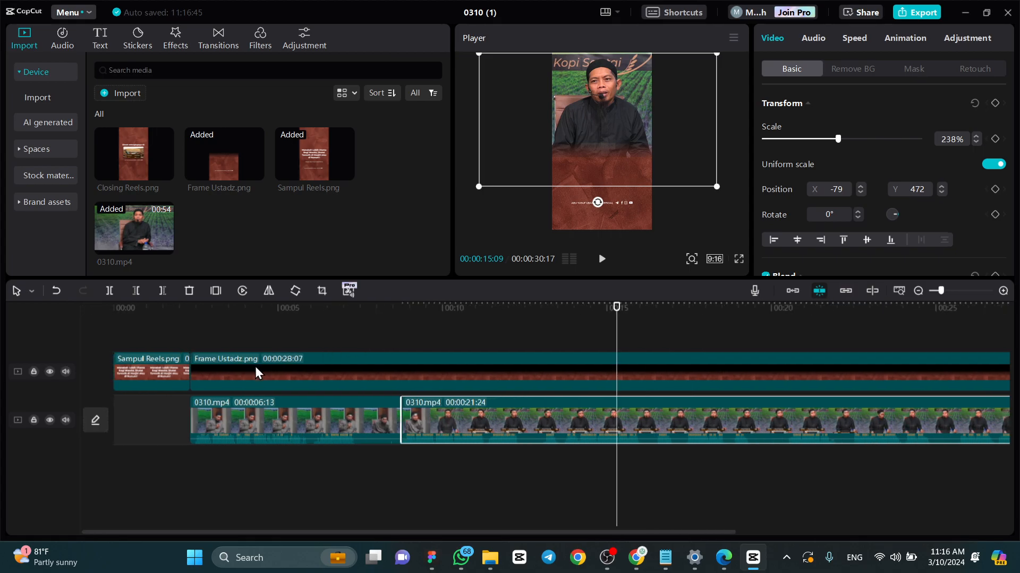
drag(699, 317, 814, 308)
scroll(865, 384, up, 2)
scroll(865, 378, up, 2)
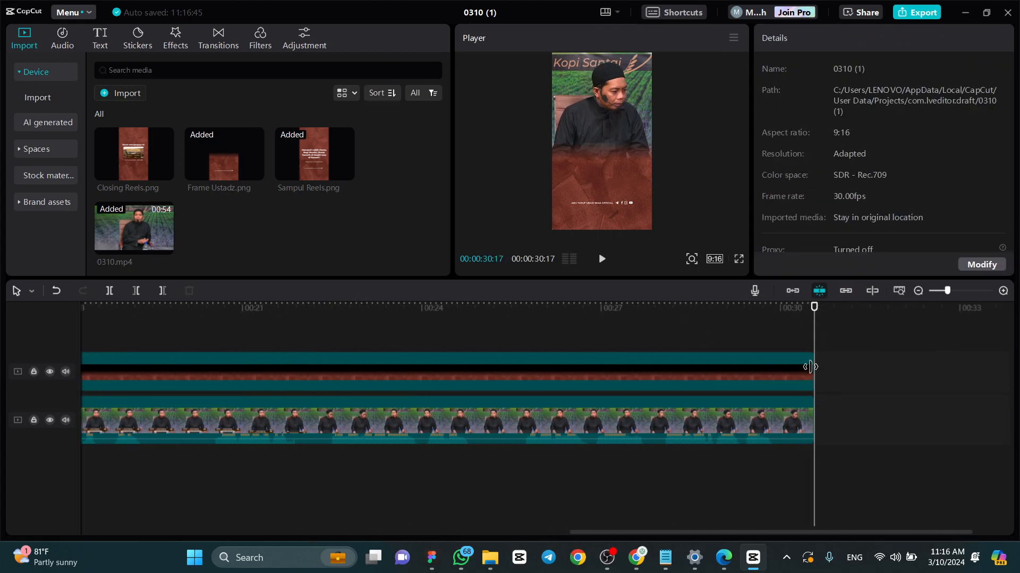
drag(131, 151, 816, 372)
scroll(812, 351, down, 1)
scroll(935, 330, up, 2)
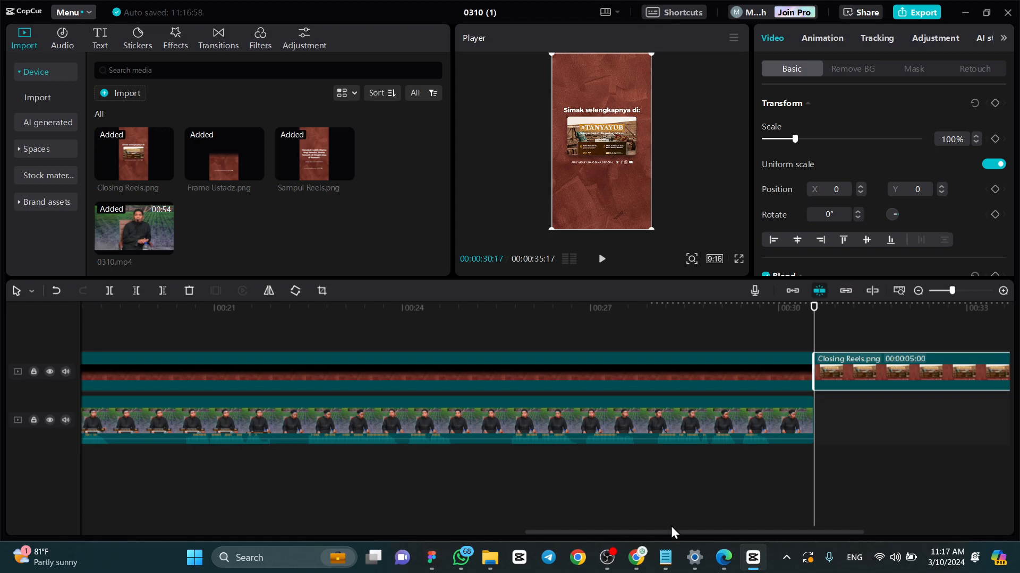
- Adjust the length of Closing Reels.png and trim it to end at 00:00:34:10
drag(671, 532, 776, 526)
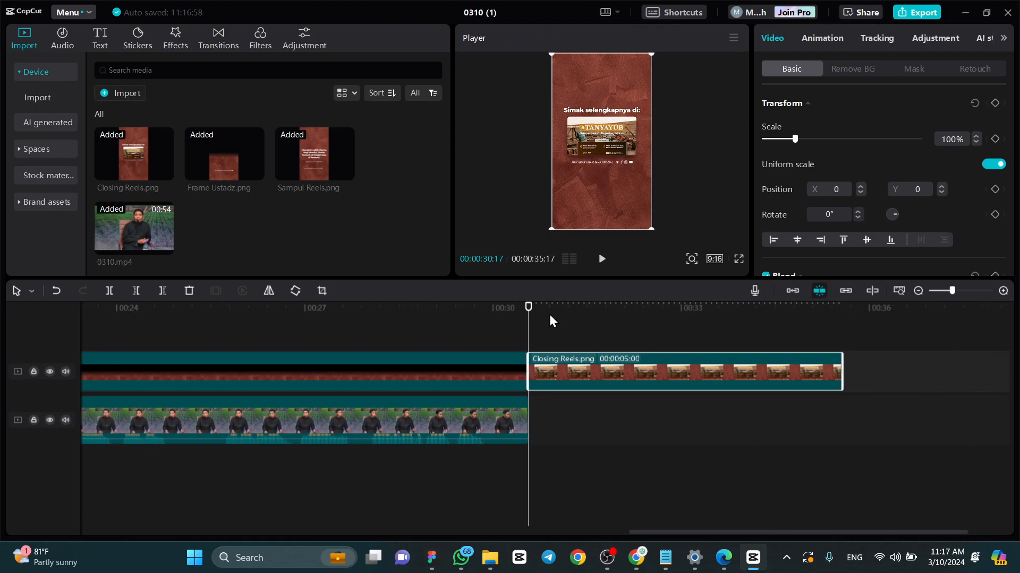
drag(838, 370, 865, 370)
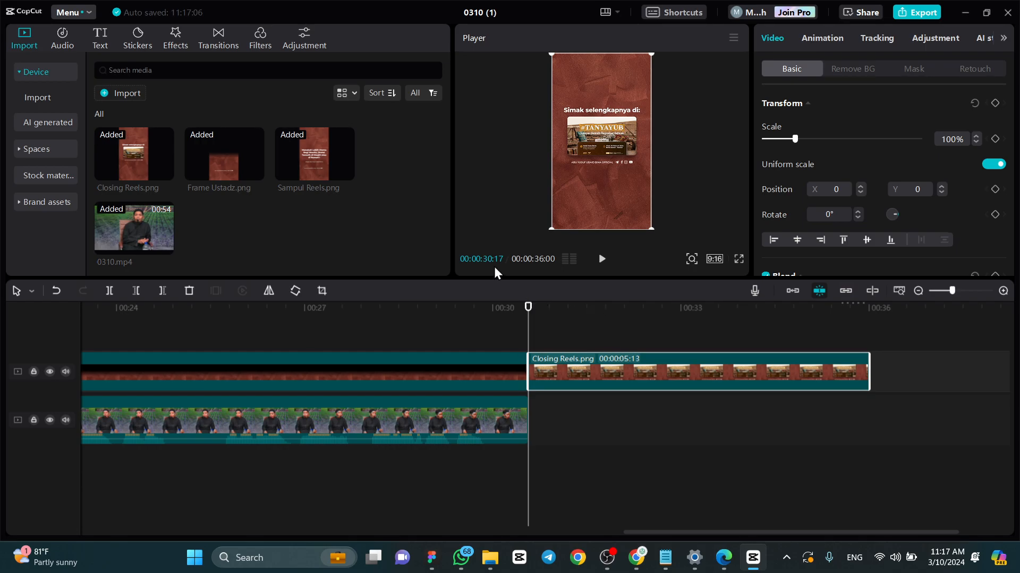
drag(527, 308, 764, 320)
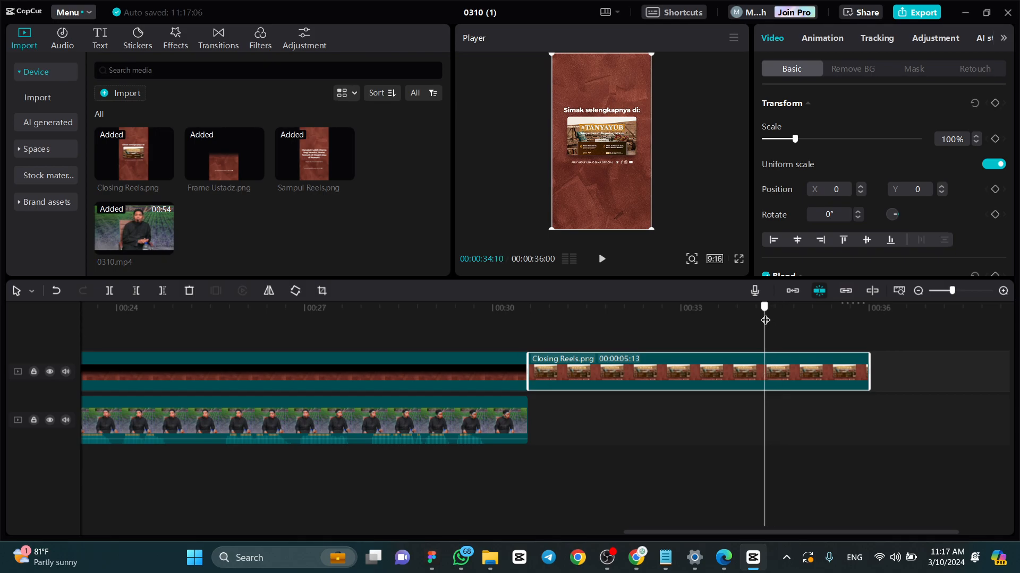
click(162, 291)
- Return to the beginning of the timeline and look over the whole assembled sequence
click(523, 309)
drag(524, 309, 330, 360)
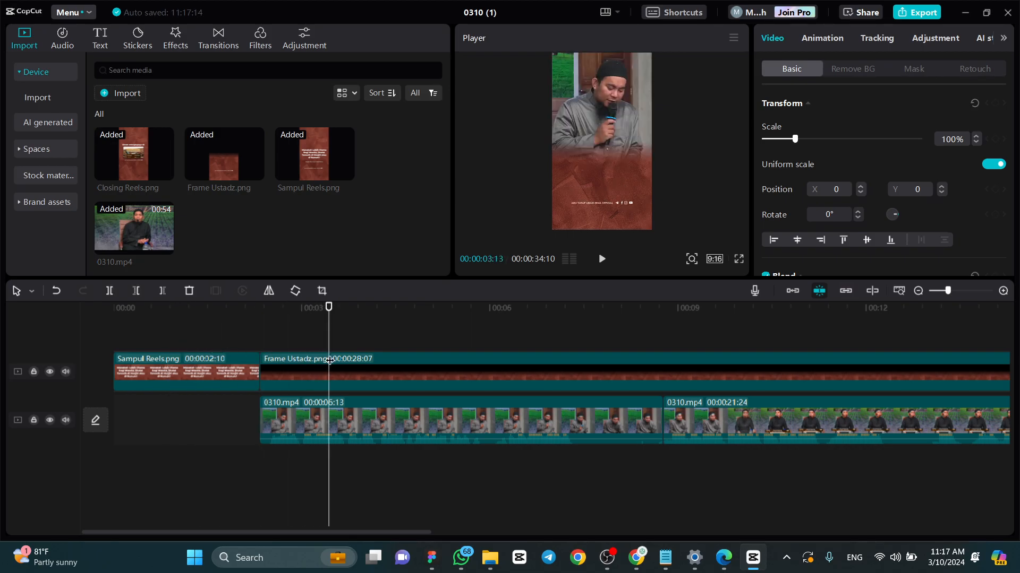
scroll(313, 371, down, 5)
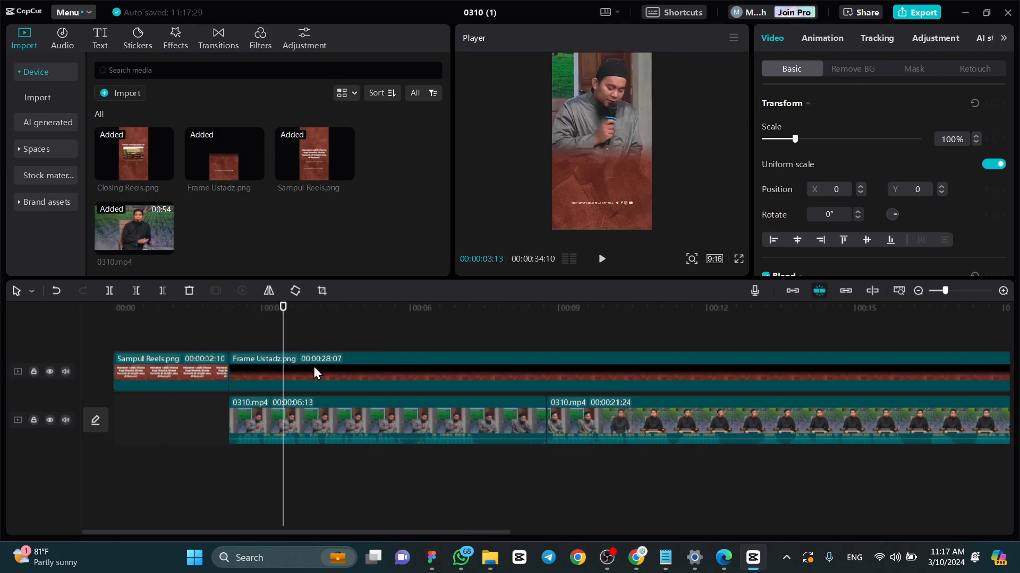
click(406, 342)
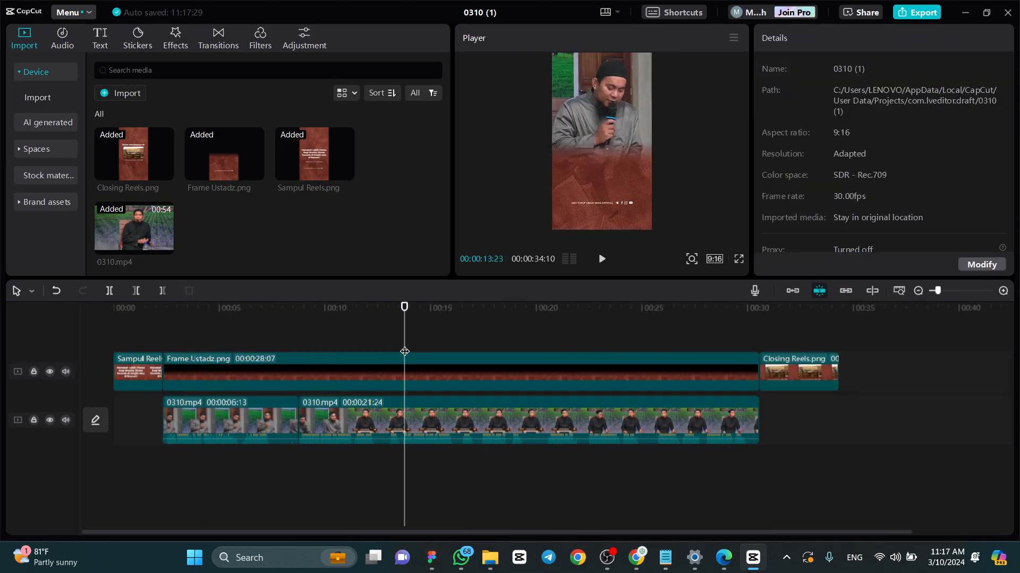
- Combine Frame Ustadz.png and both 0310.mp4 segments into a single compound clip
click(448, 329)
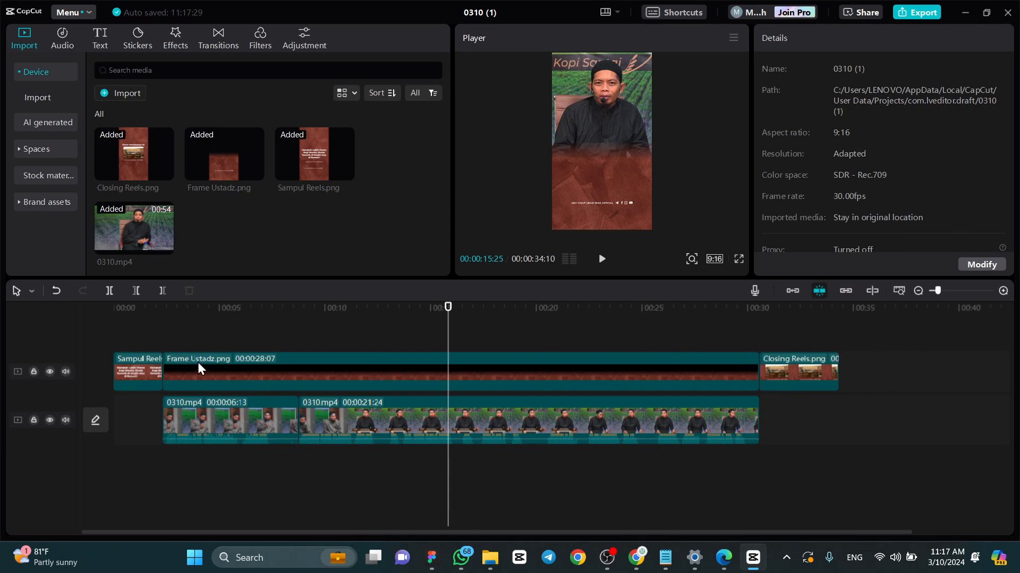
drag(148, 314, 795, 323)
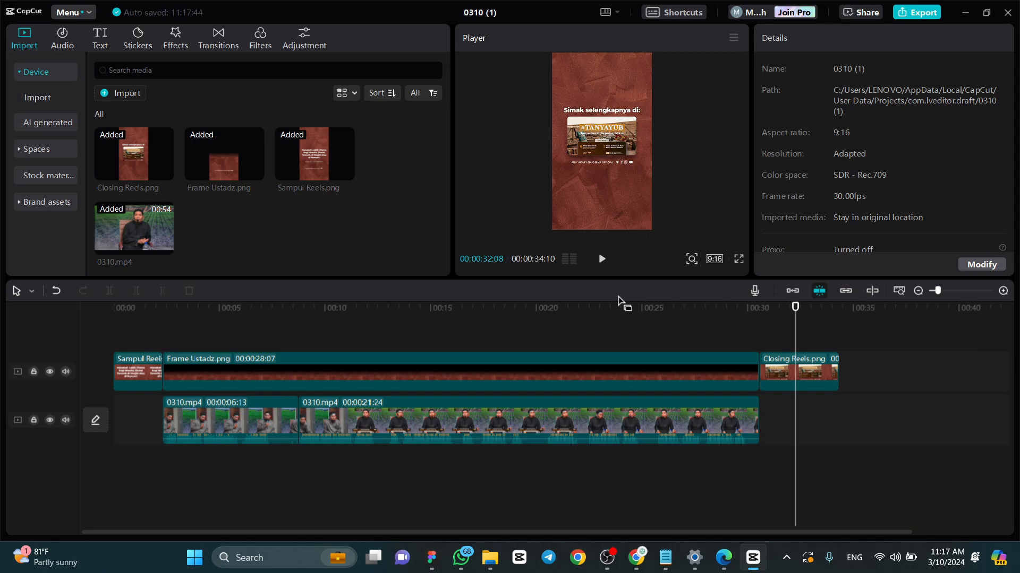
click(594, 424)
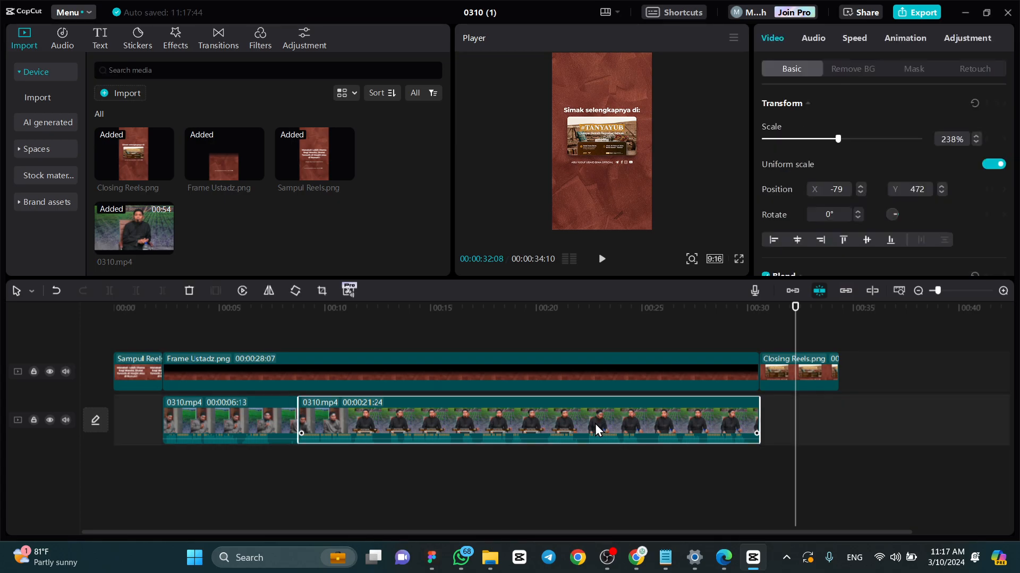
ctrl+click(243, 413)
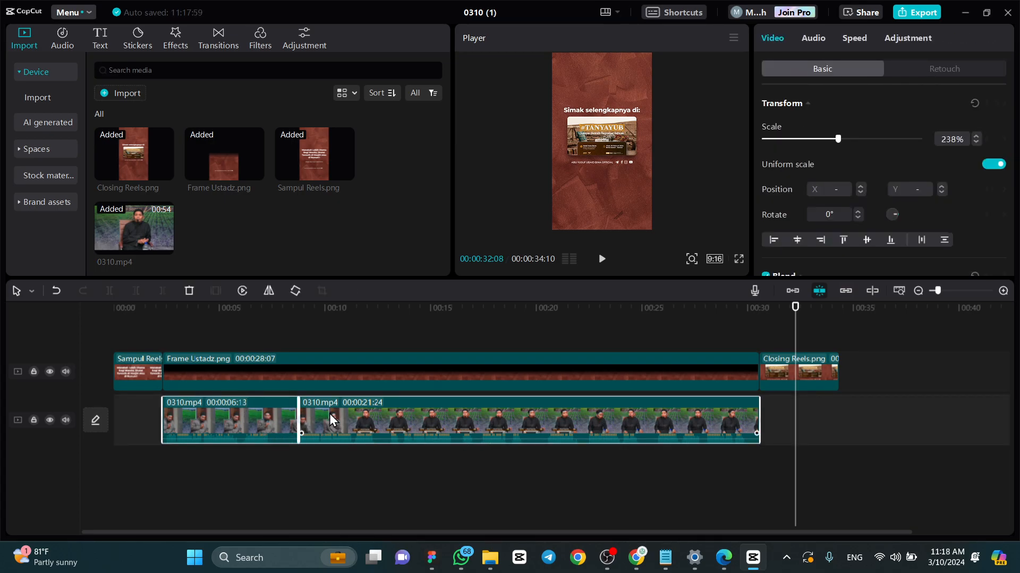
ctrl+click(351, 370)
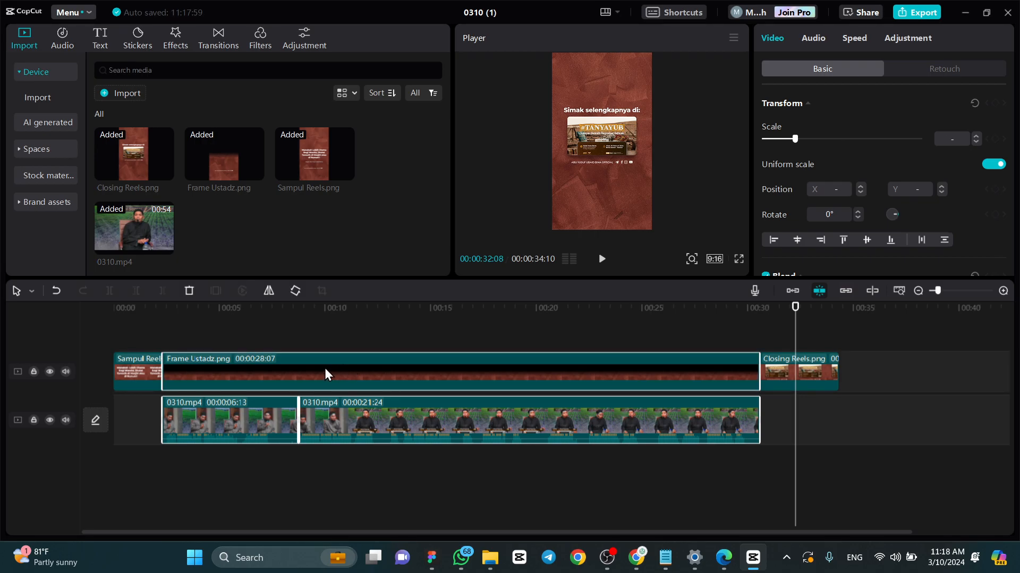
click(429, 429)
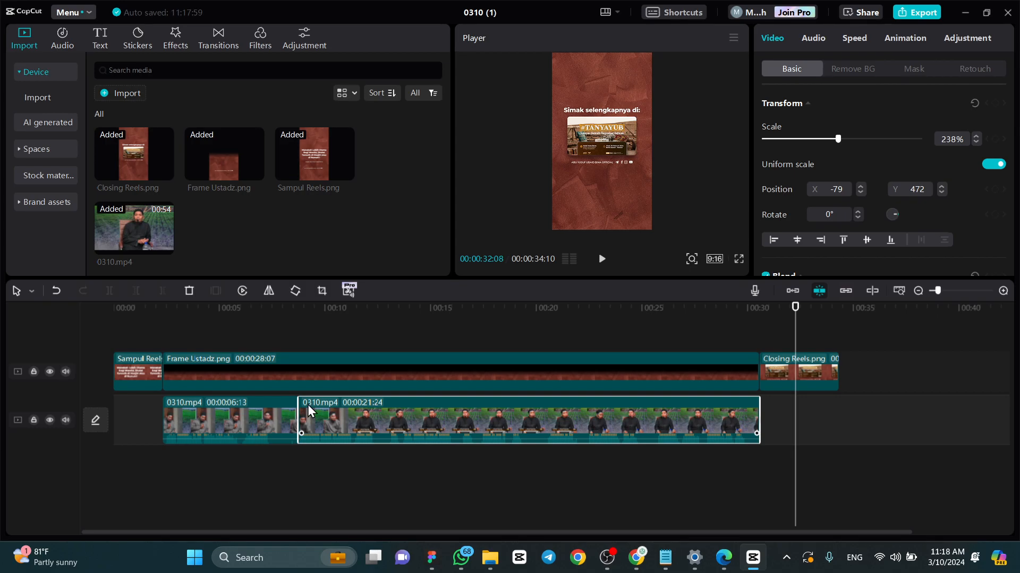
ctrl+click(257, 416)
ctrl+click(266, 364)
click(403, 426)
ctrl+click(243, 429)
ctrl+click(282, 370)
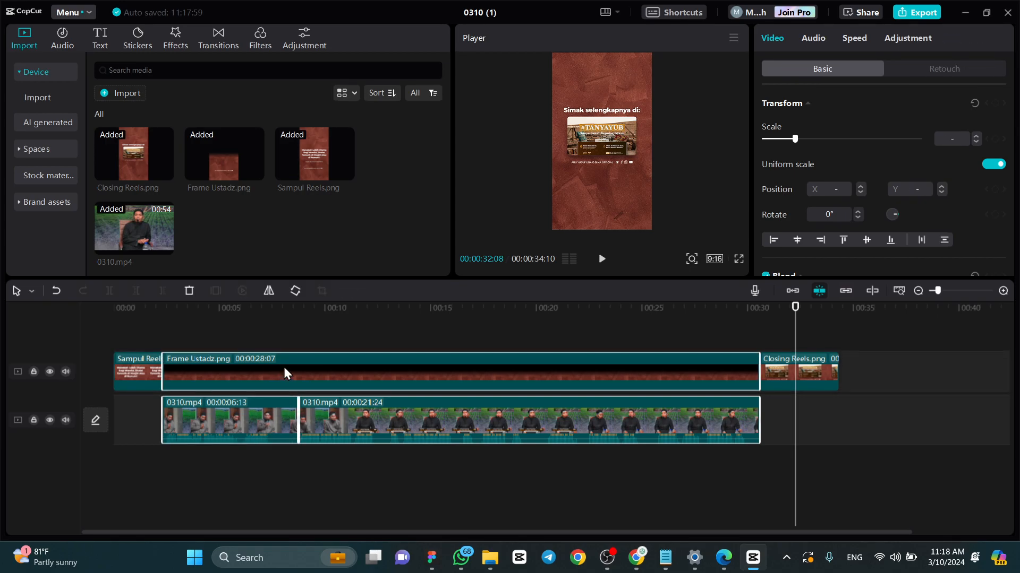
right_click(286, 373)
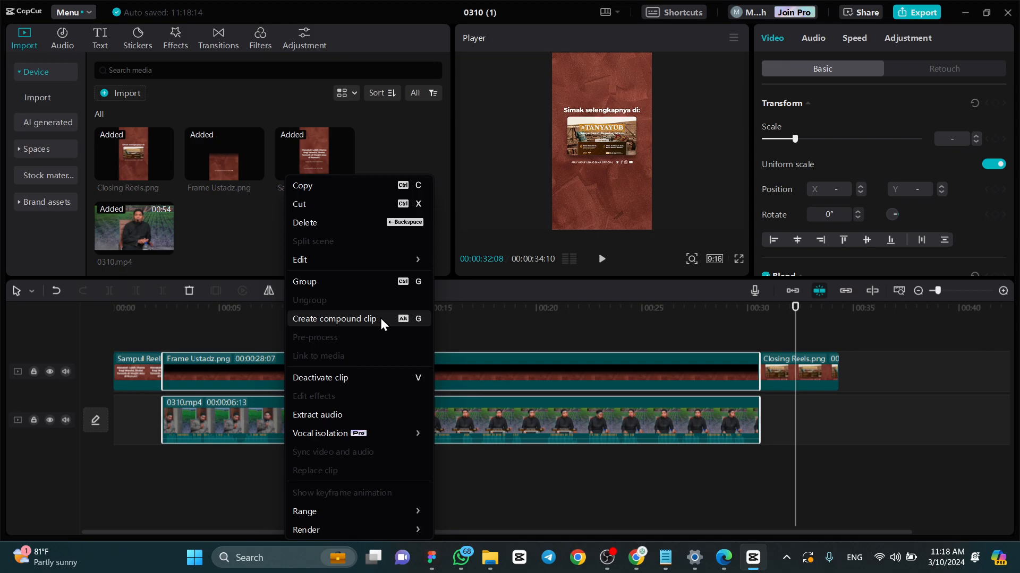
click(318, 318)
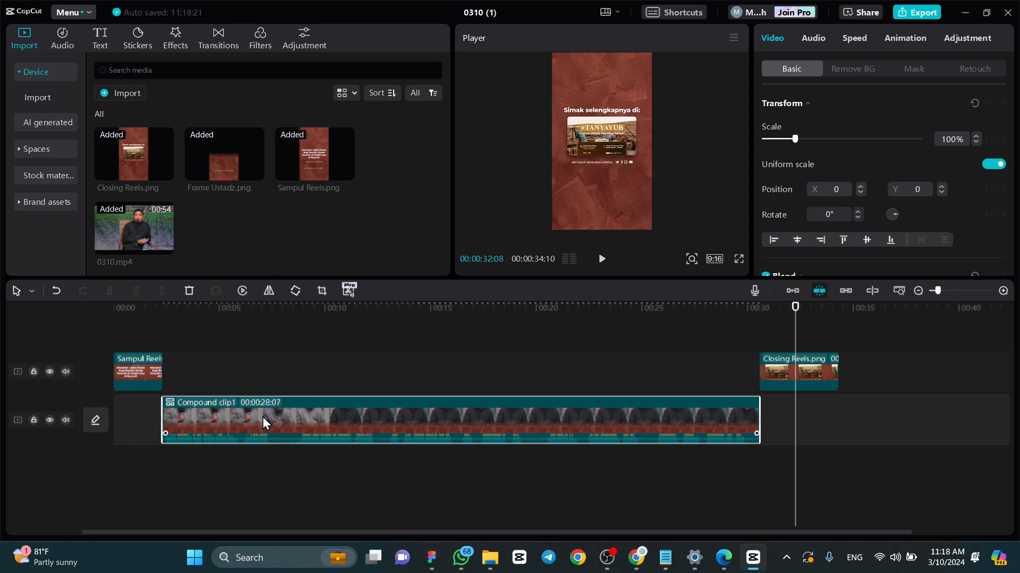
- Move the compound clip up to the overlay track, between Sampul Reels.png and Closing Reels.png
drag(262, 418, 261, 384)
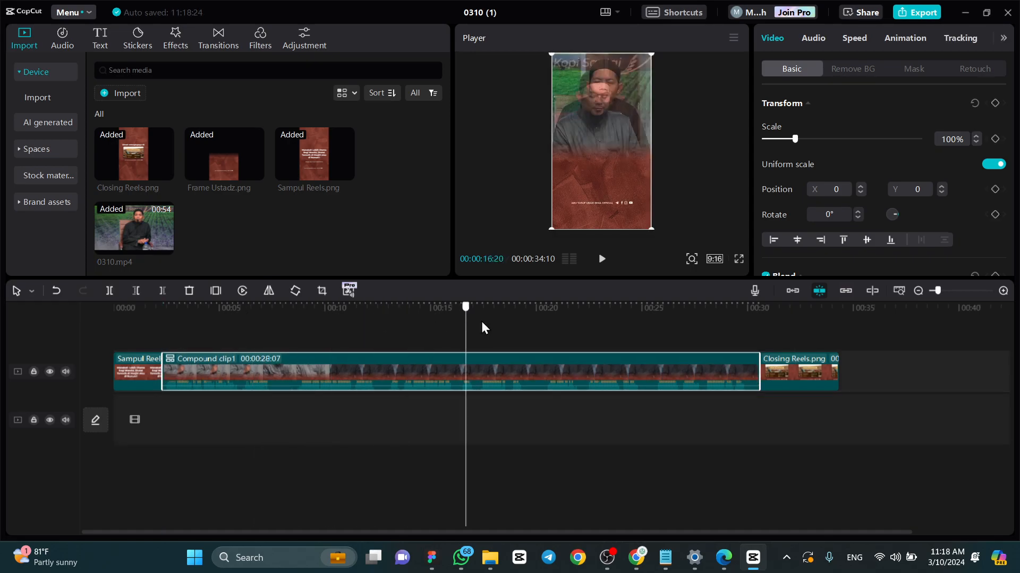
click(277, 328)
click(173, 324)
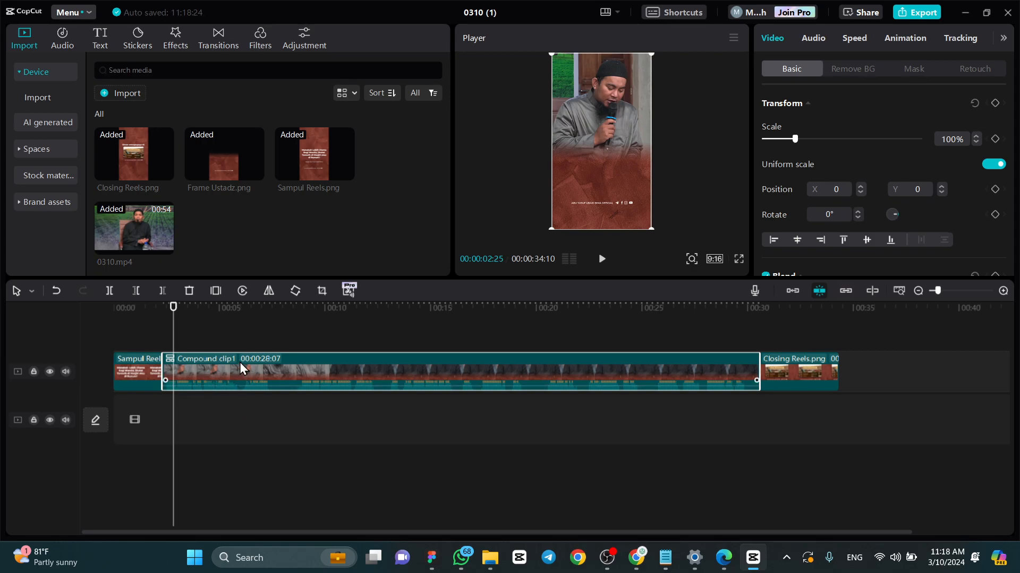
- Add the Glare II transition at the cut between Sampul Reels.png and the compound clip at 00:00:02:10
drag(173, 304, 163, 304)
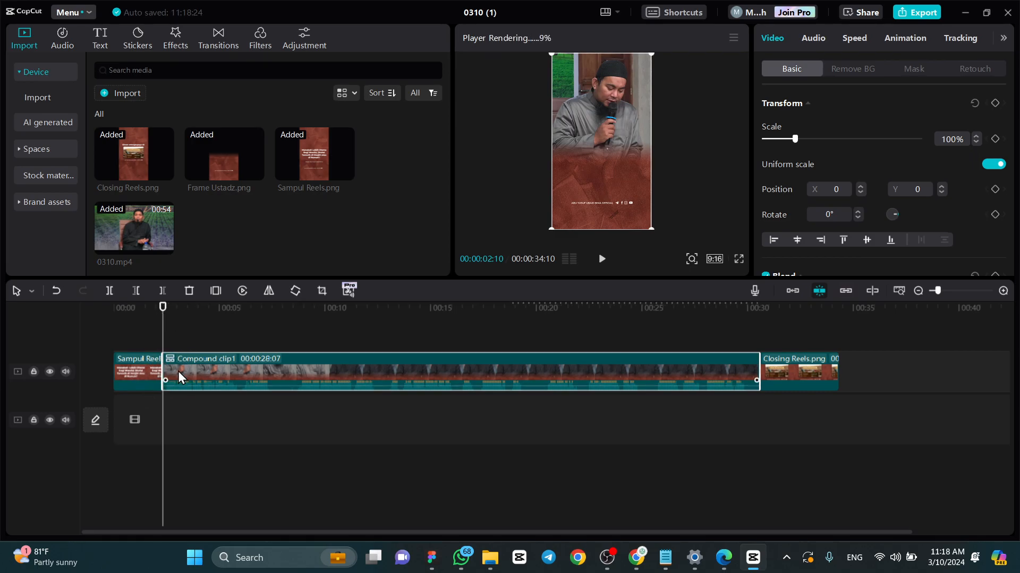
click(218, 48)
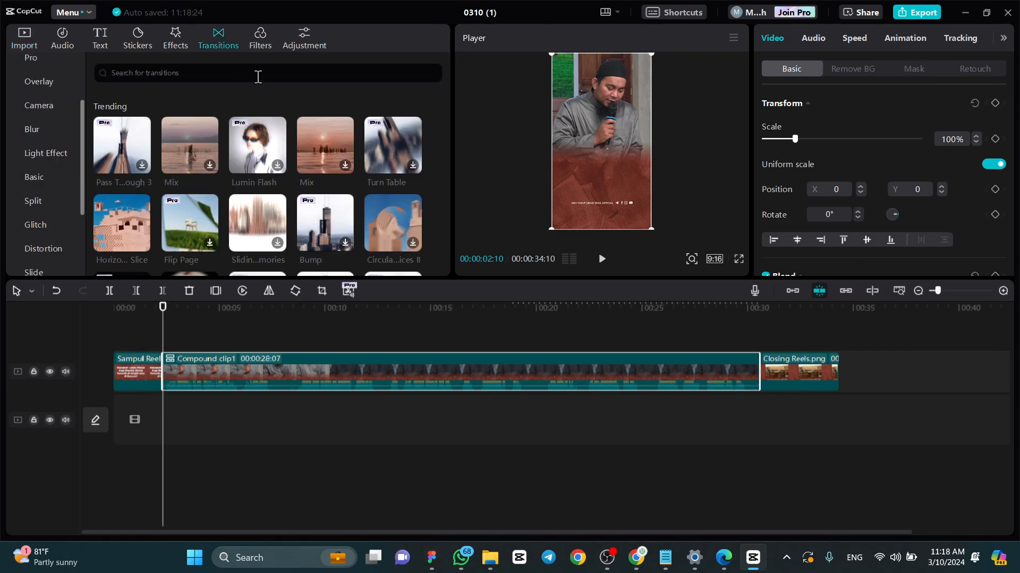
scroll(314, 162, down, 1)
drag(259, 173, 160, 378)
scroll(311, 213, up, 2)
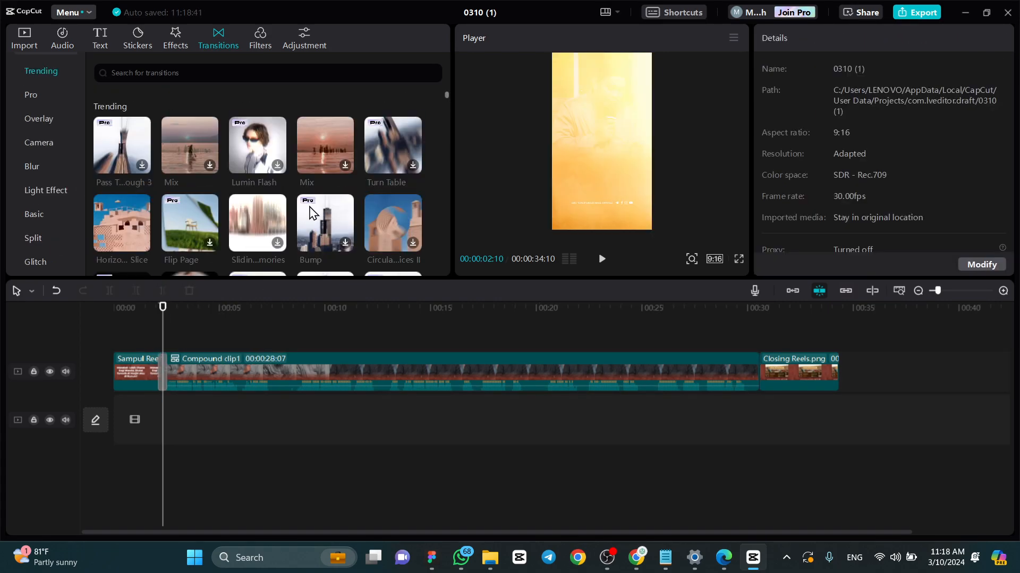
click(144, 307)
click(21, 46)
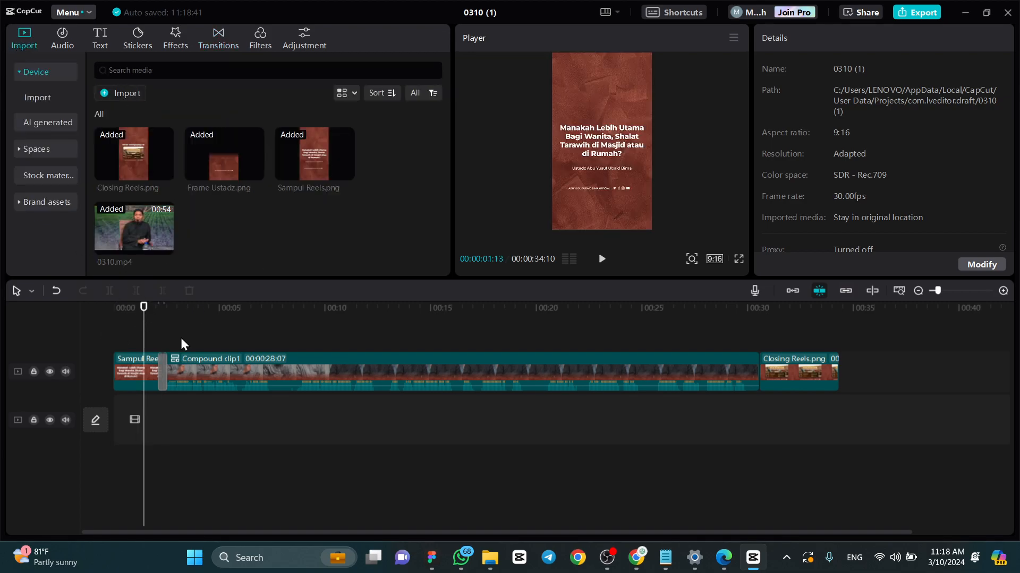
- Preview the Glare II transition and set its duration to 1.1 s
scroll(165, 363, up, 5)
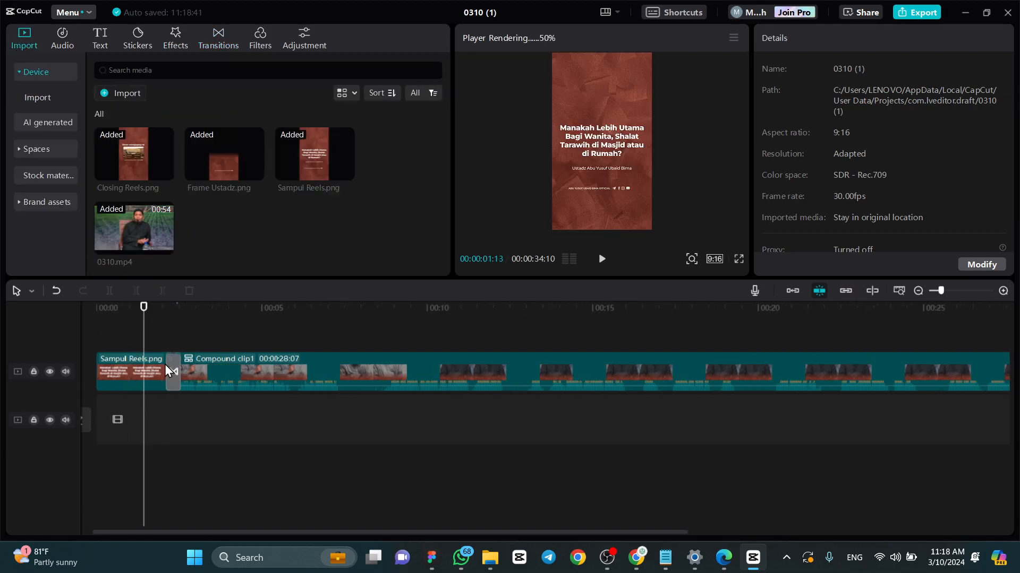
key(space)
key(space)
click(208, 342)
click(218, 361)
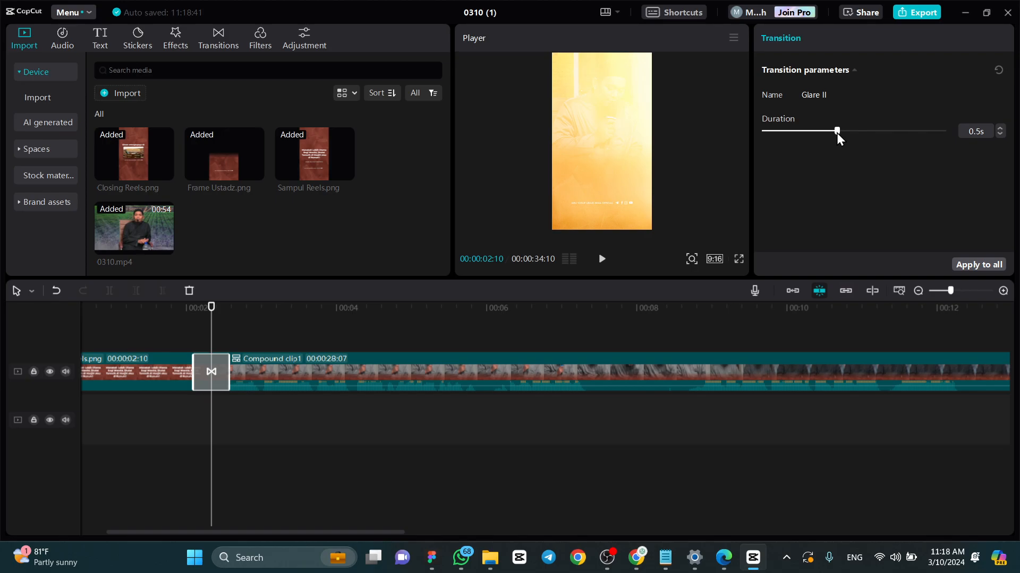
drag(858, 130, 945, 129)
- Play the Glare II transition back several times to examine how the cover changes into the lecture clip
click(163, 312)
key(space)
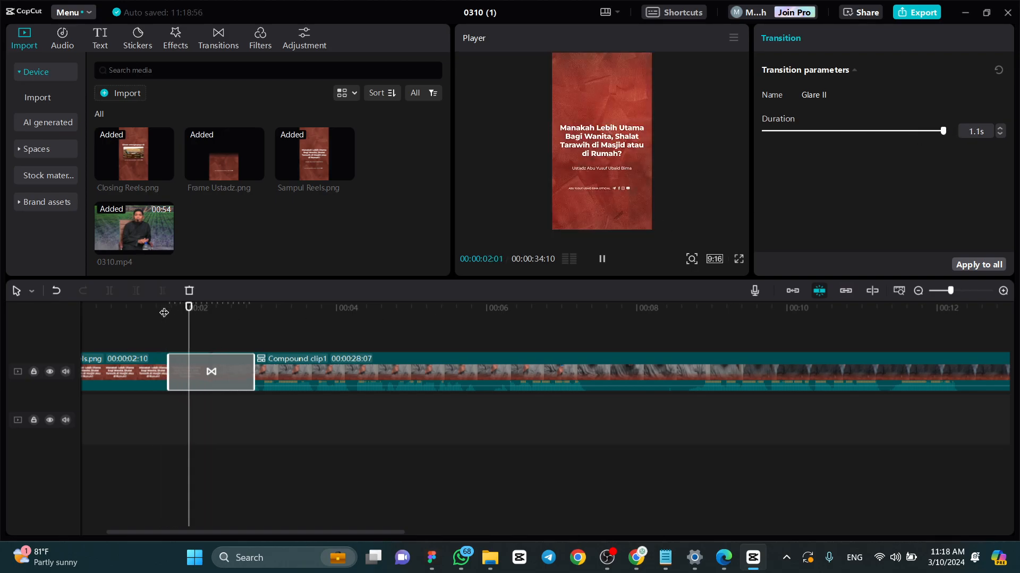
click(164, 313)
key(space)
key(space)
click(164, 313)
key(space)
click(164, 313)
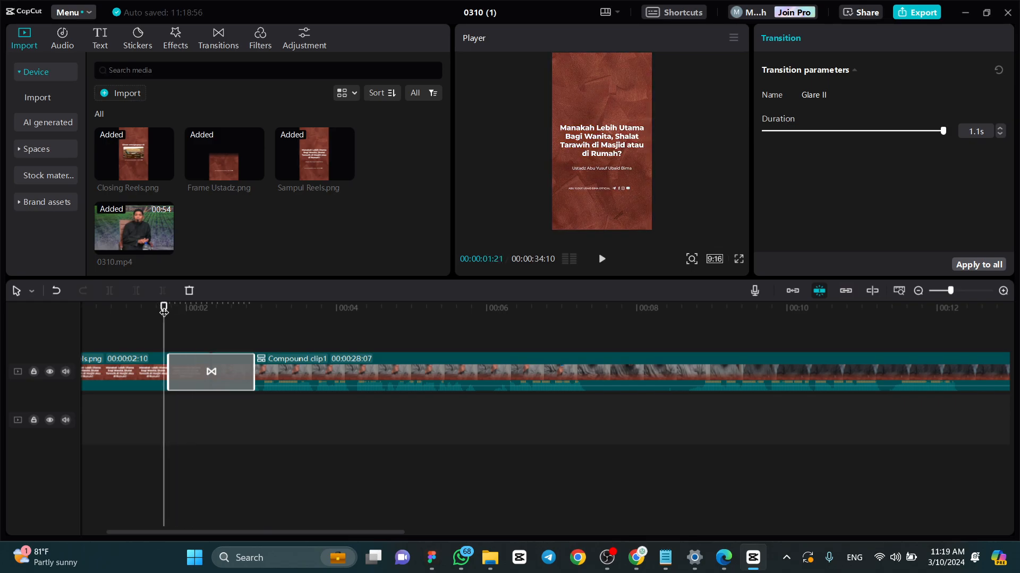
key(space)
key(space)
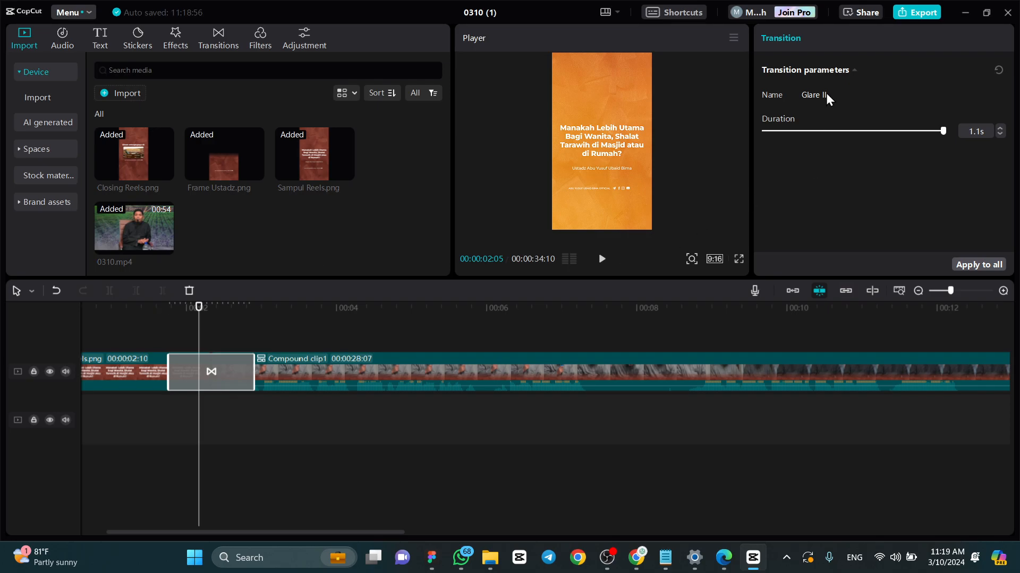
key(space)
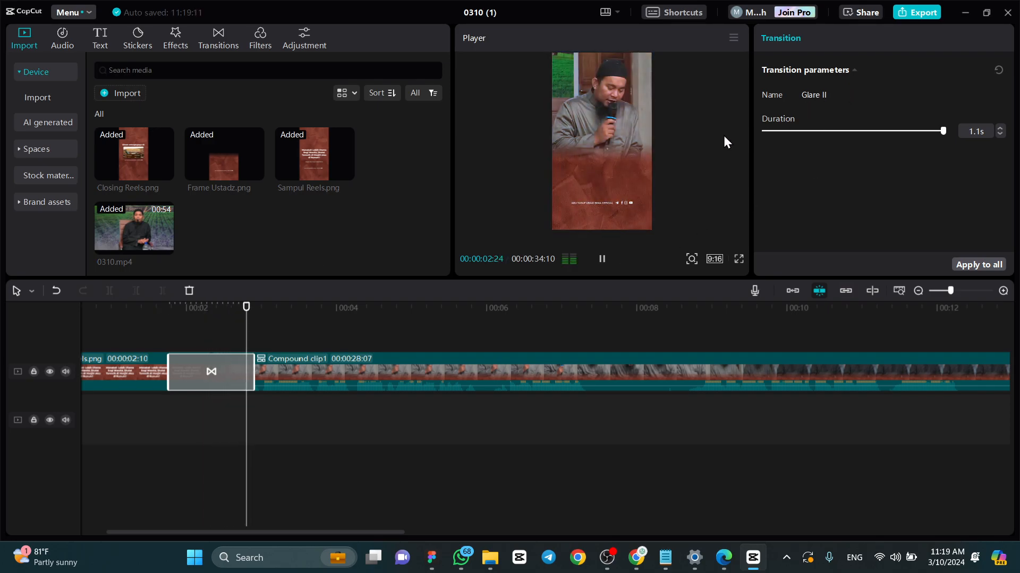
key(space)
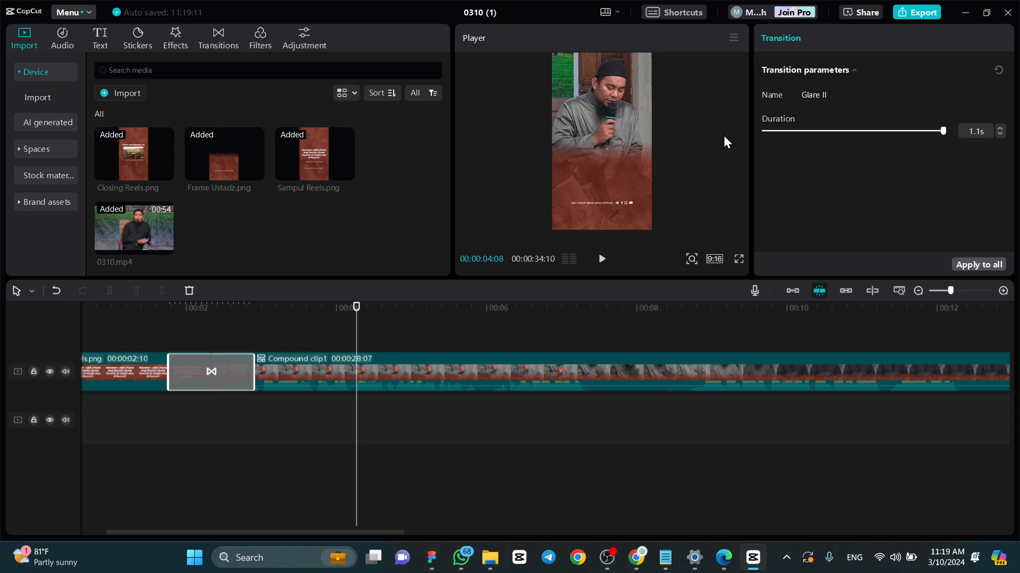
click(163, 312)
key(space)
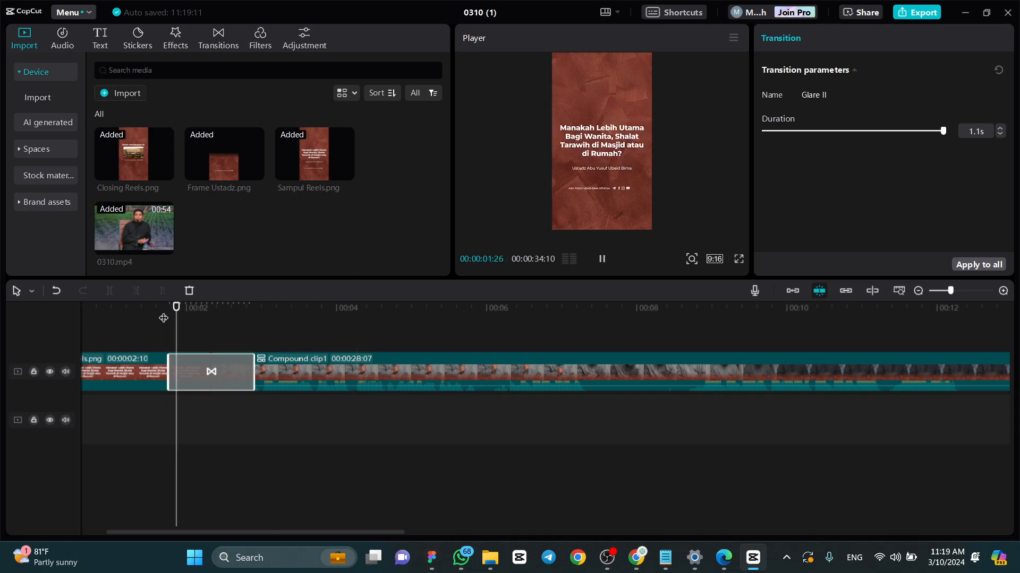
key(space)
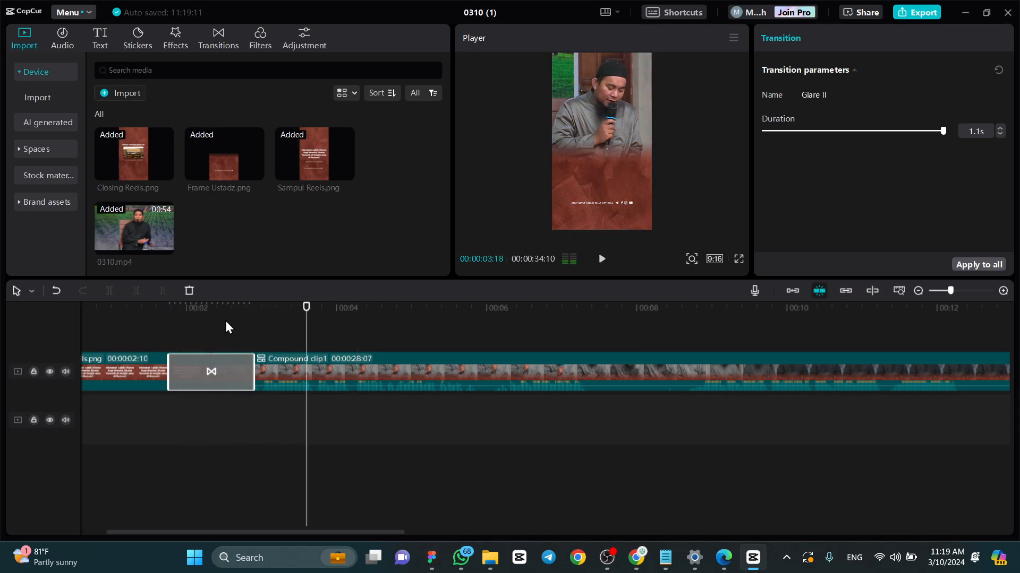
- Generate auto captions for the compound clip with Indonesian as source language and no translation
ctrl+scroll(283, 340, down, 1)
ctrl+scroll(293, 342, down, 3)
click(385, 452)
click(353, 492)
ctrl+scroll(313, 435, down, 3)
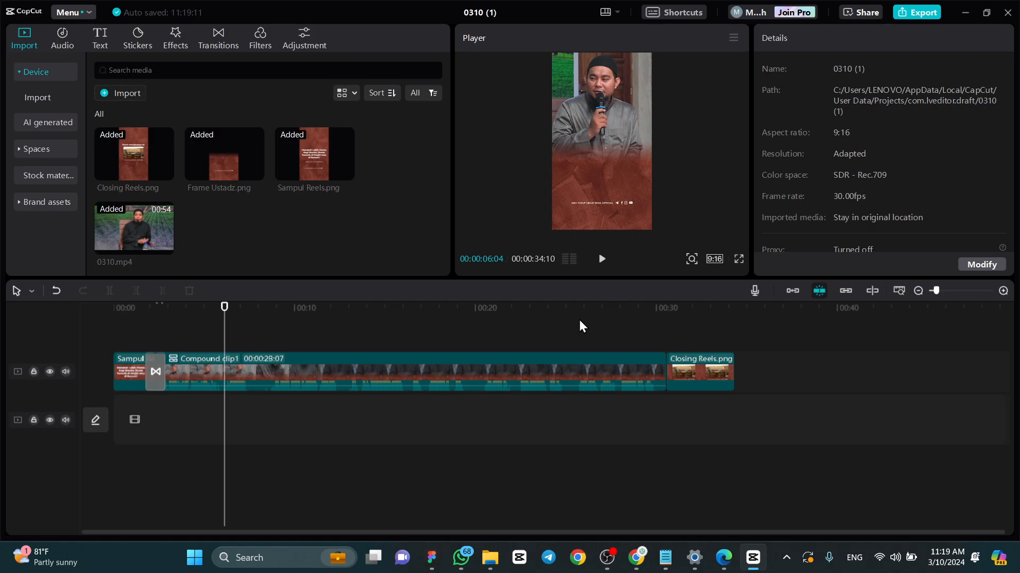
click(540, 365)
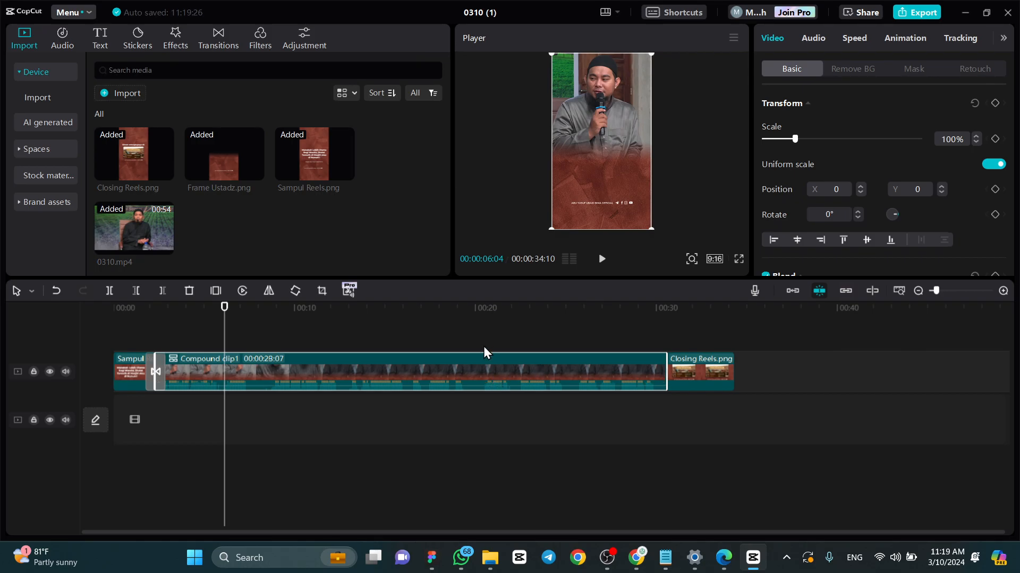
click(107, 43)
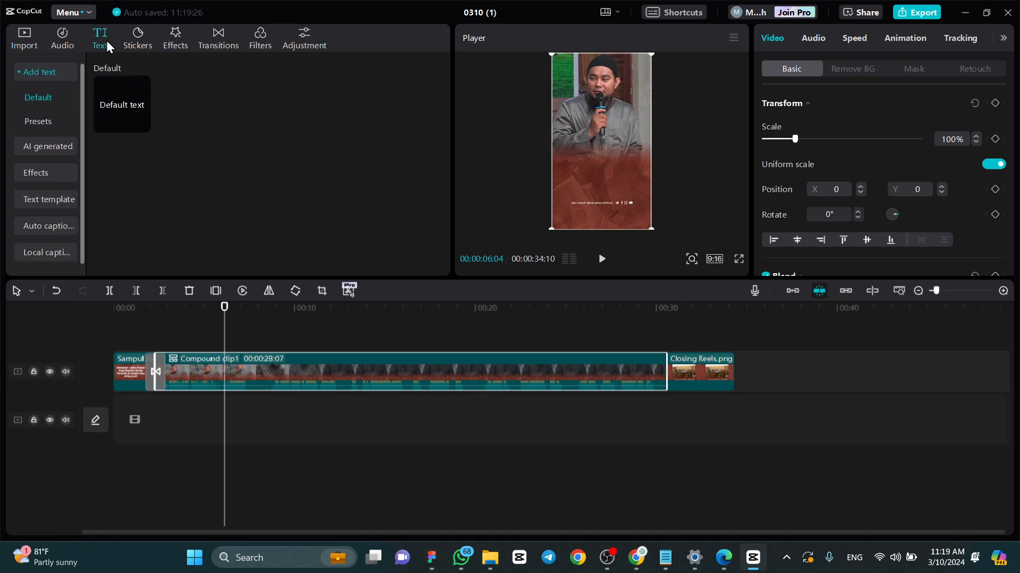
click(47, 227)
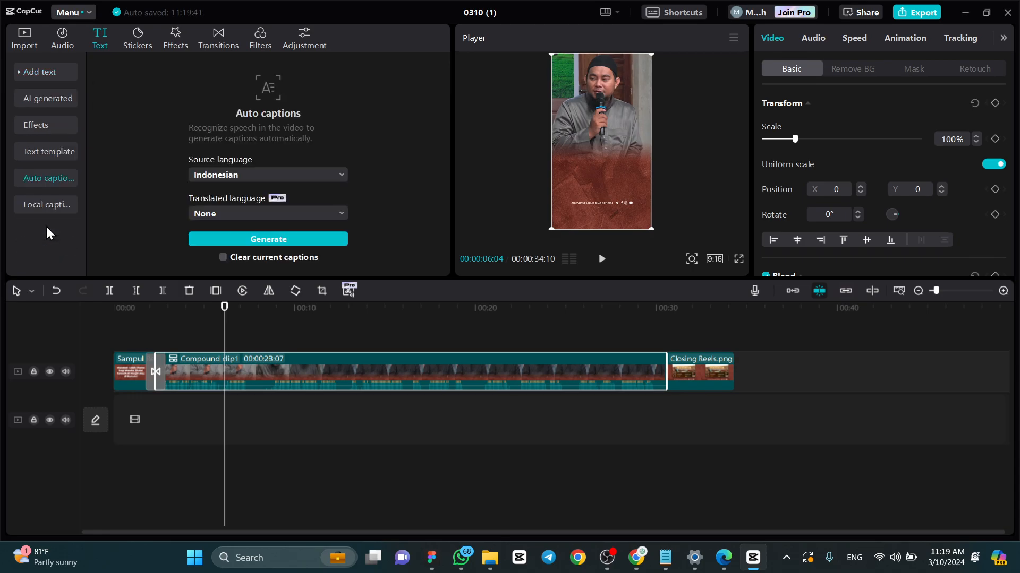
click(217, 177)
click(219, 179)
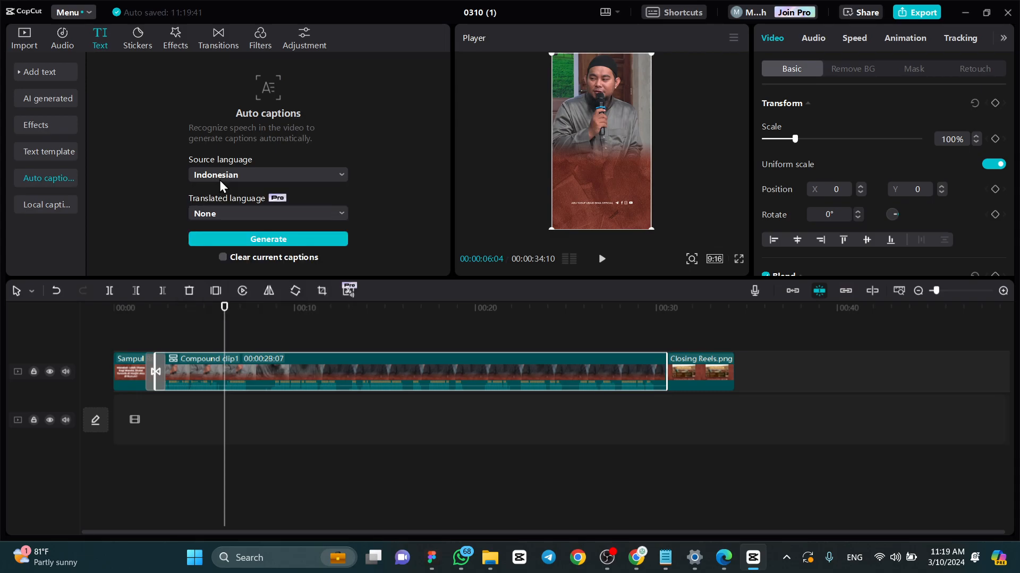
click(263, 243)
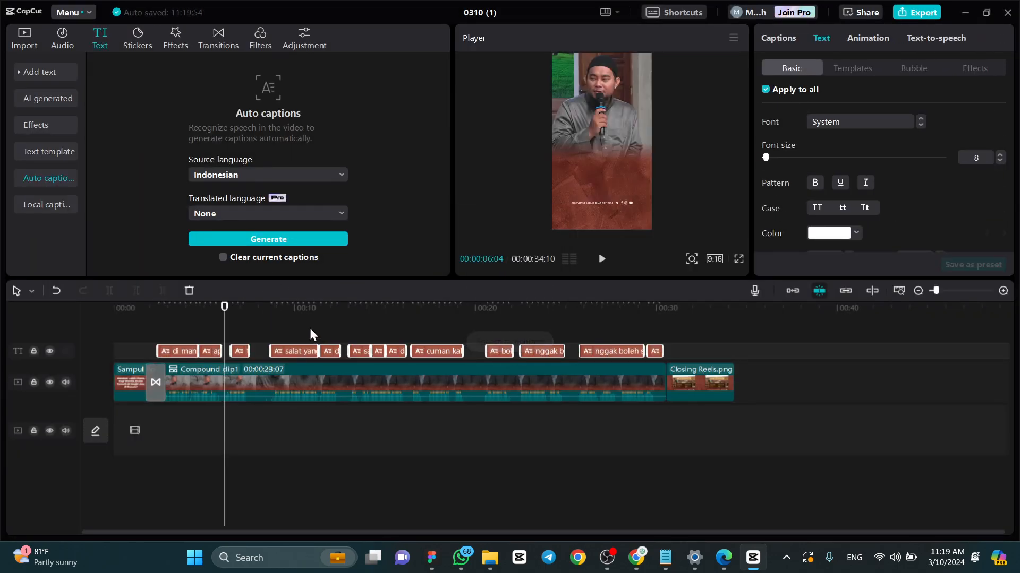
- Set the font of all auto captions to Montserrat ExtraBold, with the caption at about 00:00:03:06 in view
click(167, 308)
mouse_move(170, 309)
mouse_down()
mouse_move(222, 318)
mouse_move(174, 318)
mouse_up()
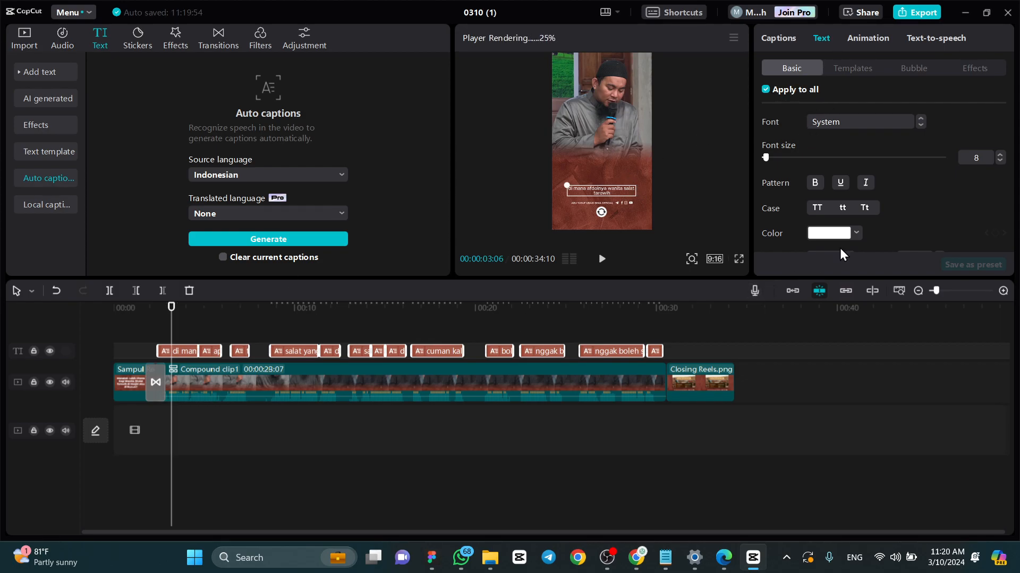
click(818, 122)
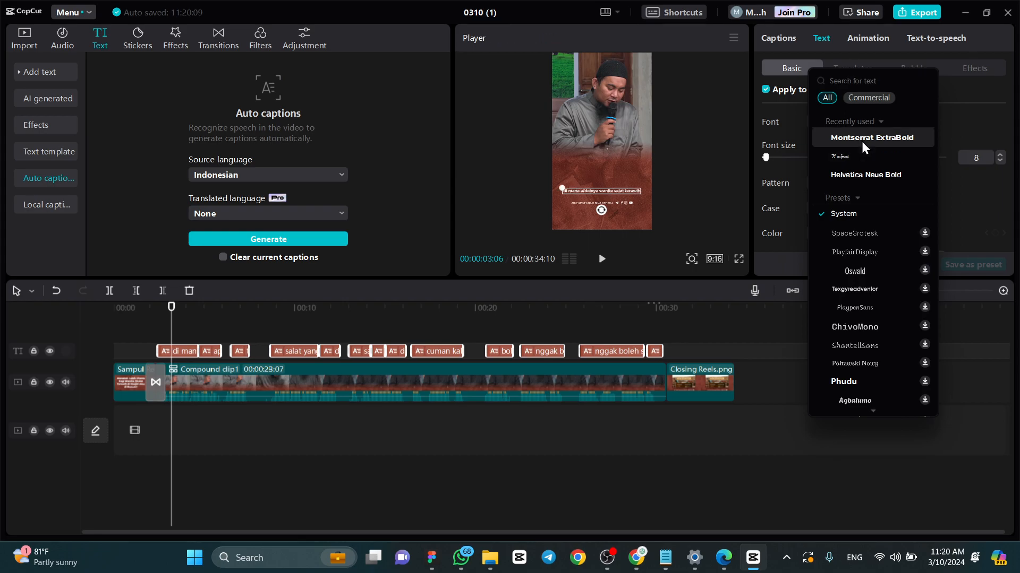
scroll(878, 275, down, 10)
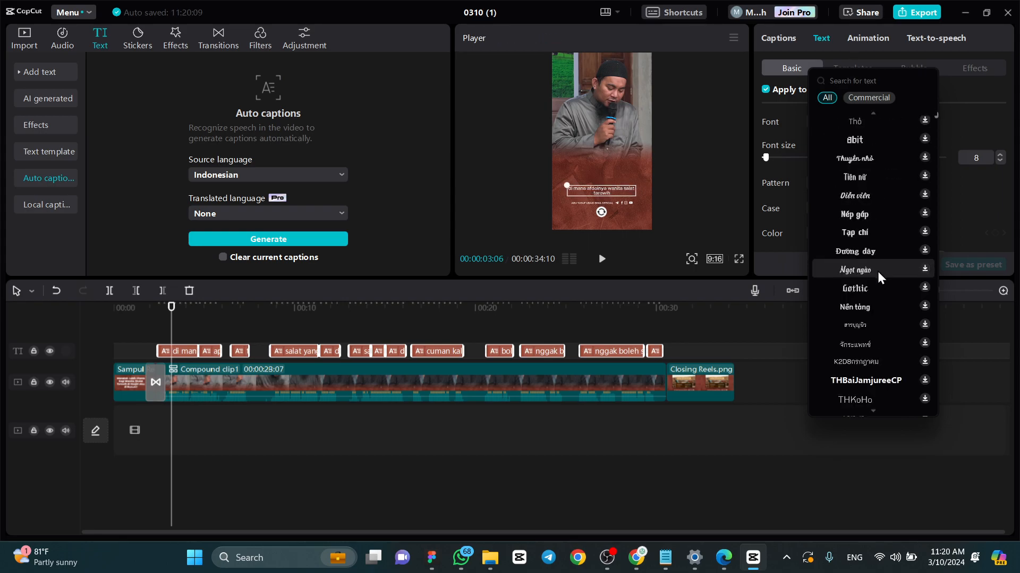
scroll(874, 273, down, 6)
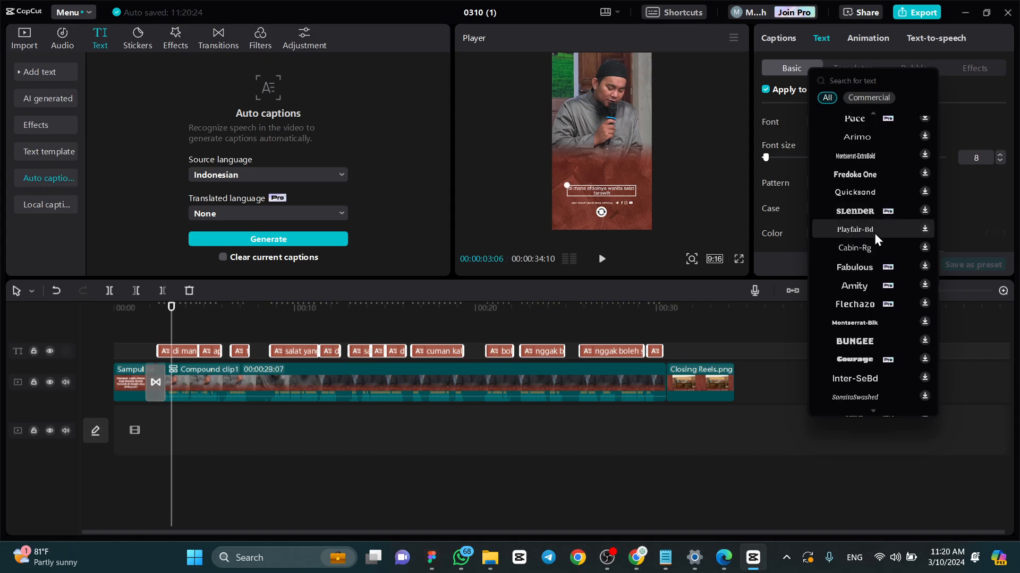
scroll(877, 230, down, 6)
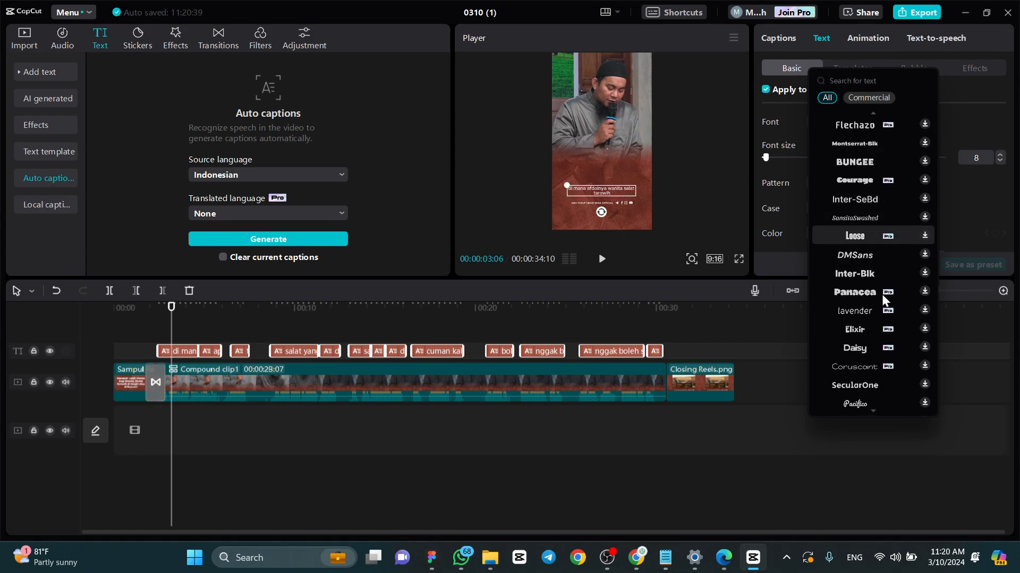
scroll(882, 340, down, 10)
scroll(878, 276, up, 15)
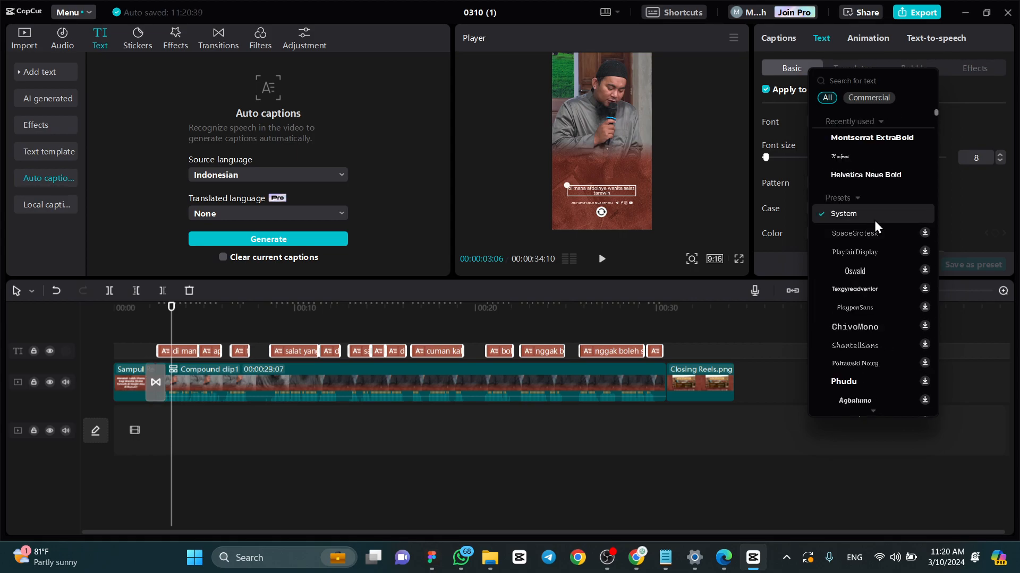
click(885, 133)
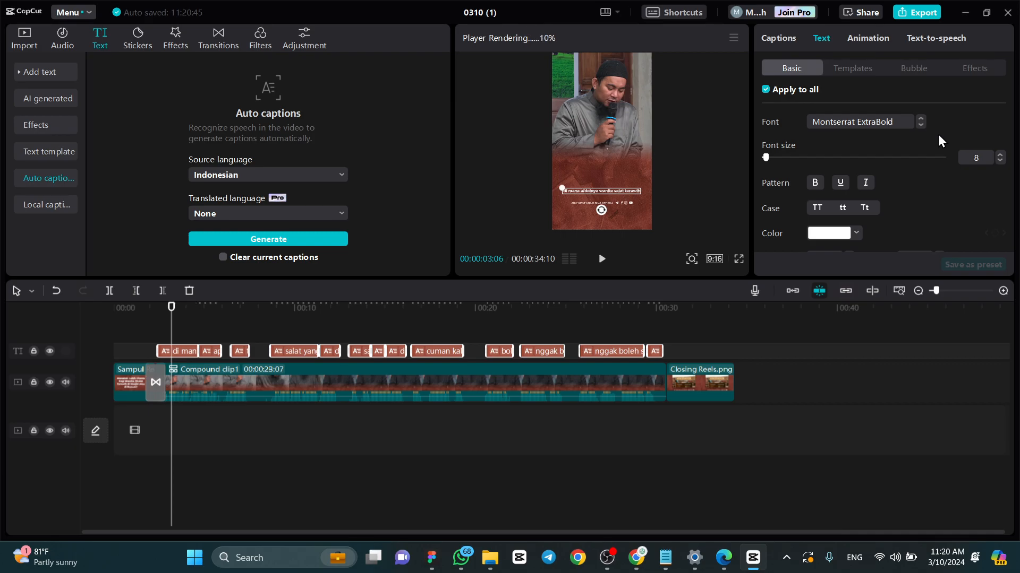
- Set the font size of all captions to 15 and move them up, clear of the social media line
click(977, 155)
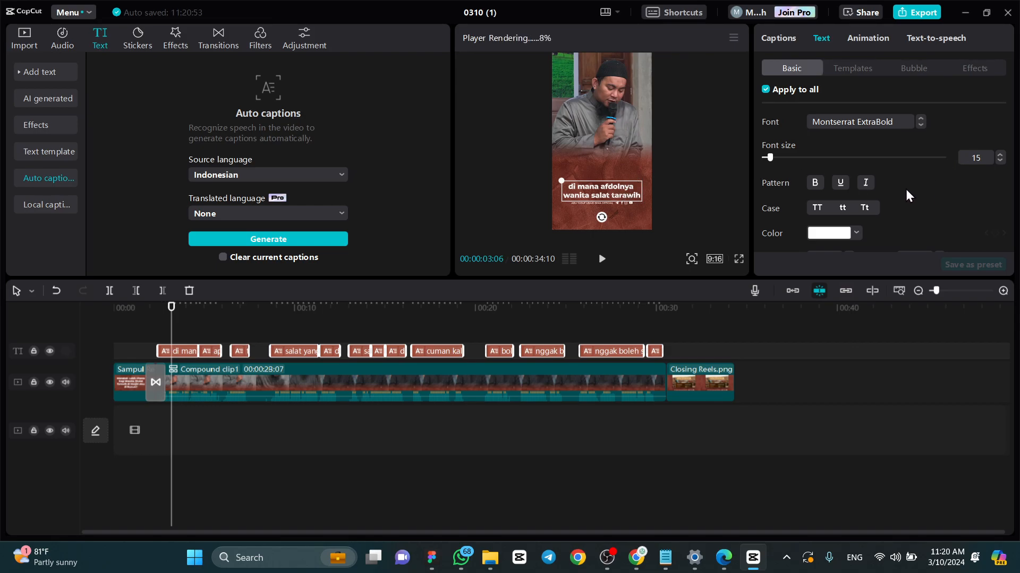
scroll(909, 186, down, 5)
drag(632, 190, 623, 171)
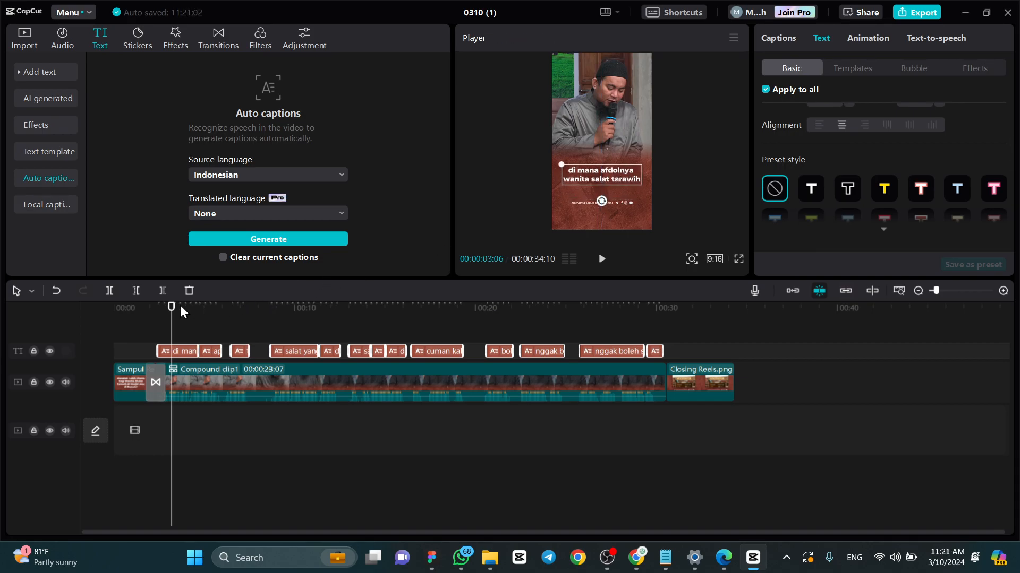
mouse_move(172, 307)
mouse_down()
mouse_move(353, 309)
mouse_move(536, 291)
mouse_move(190, 307)
mouse_up()
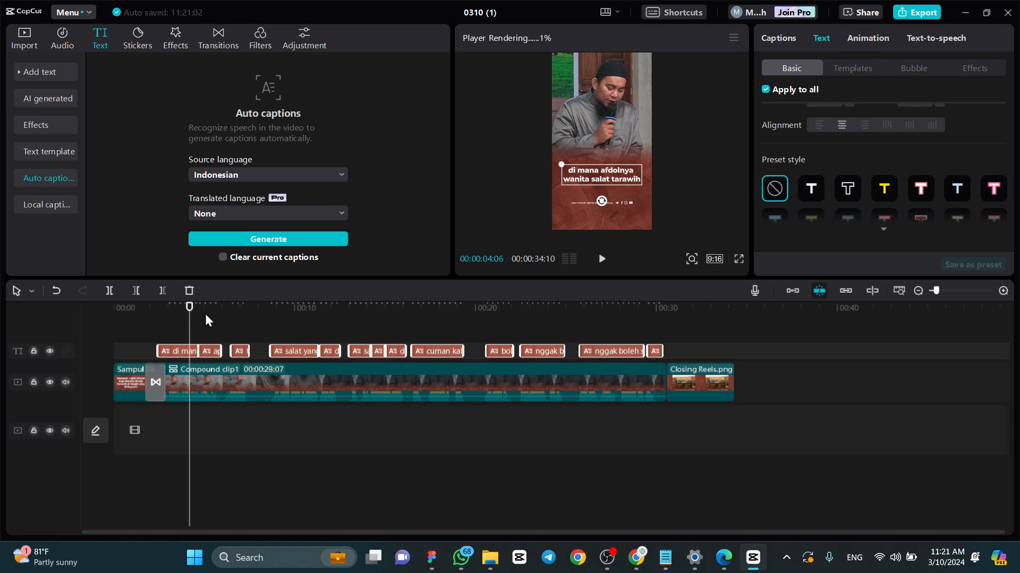
drag(205, 307, 184, 310)
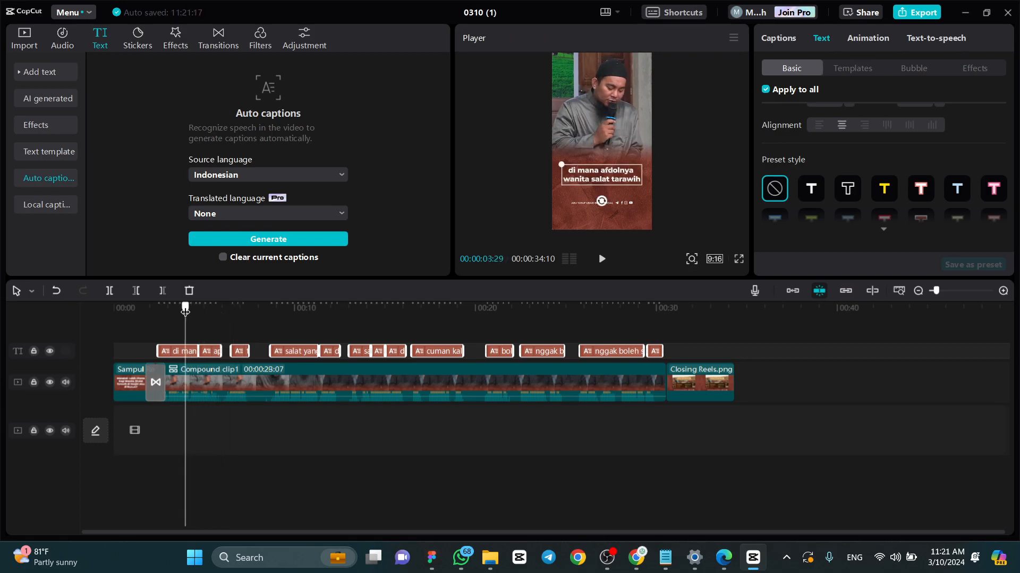
- Try the Shadow text style on all captions and switch it off again
scroll(837, 145, down, 5)
scroll(881, 153, up, 6)
scroll(881, 151, down, 4)
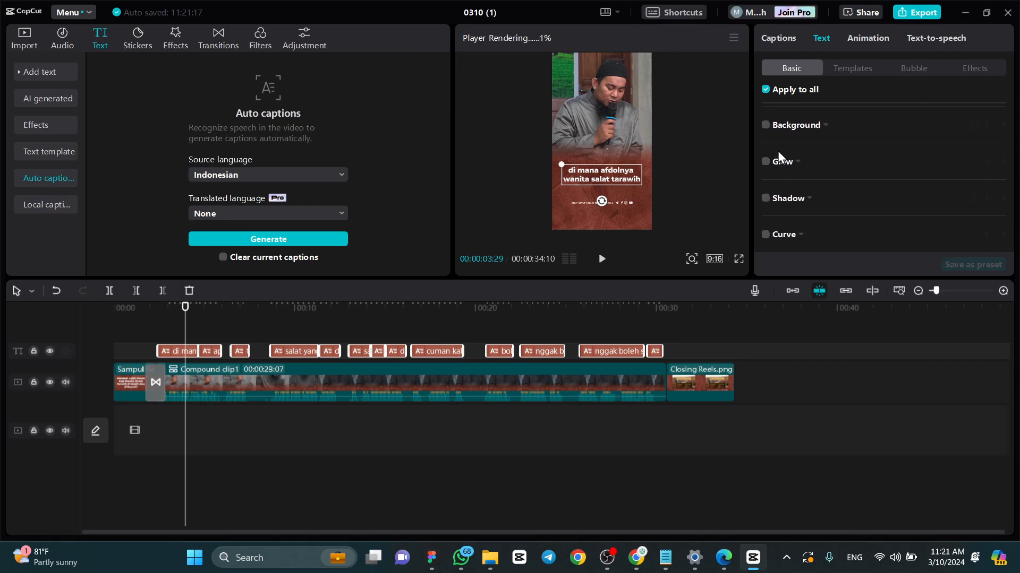
scroll(783, 208, up, 3)
scroll(783, 208, down, 3)
click(766, 198)
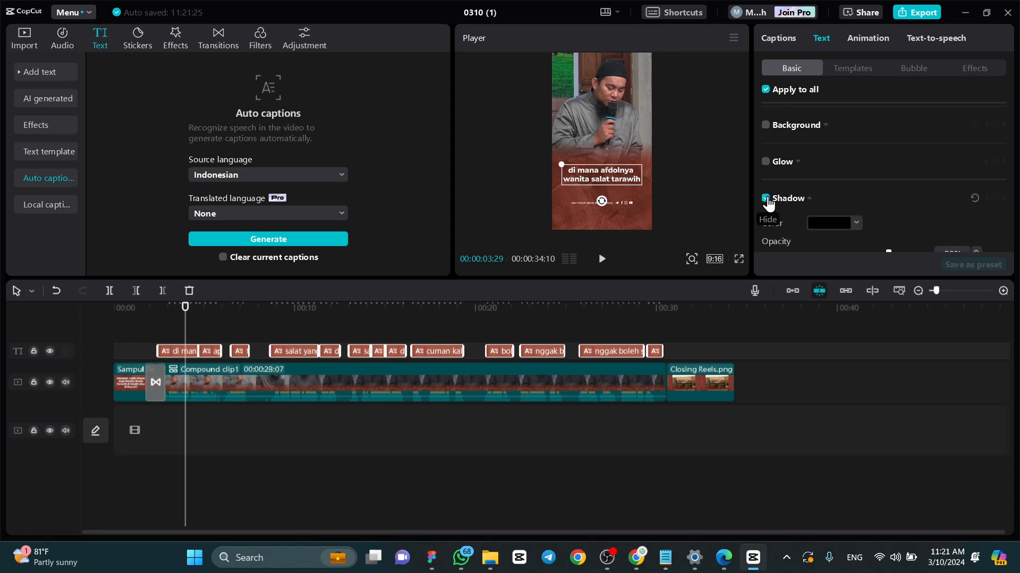
click(766, 198)
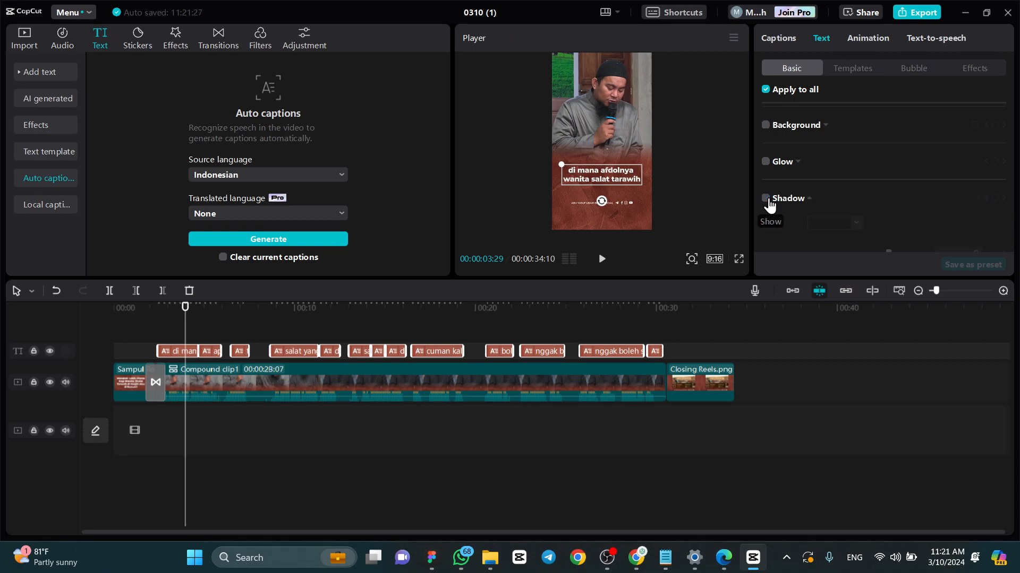
scroll(817, 143, up, 1)
scroll(812, 142, up, 5)
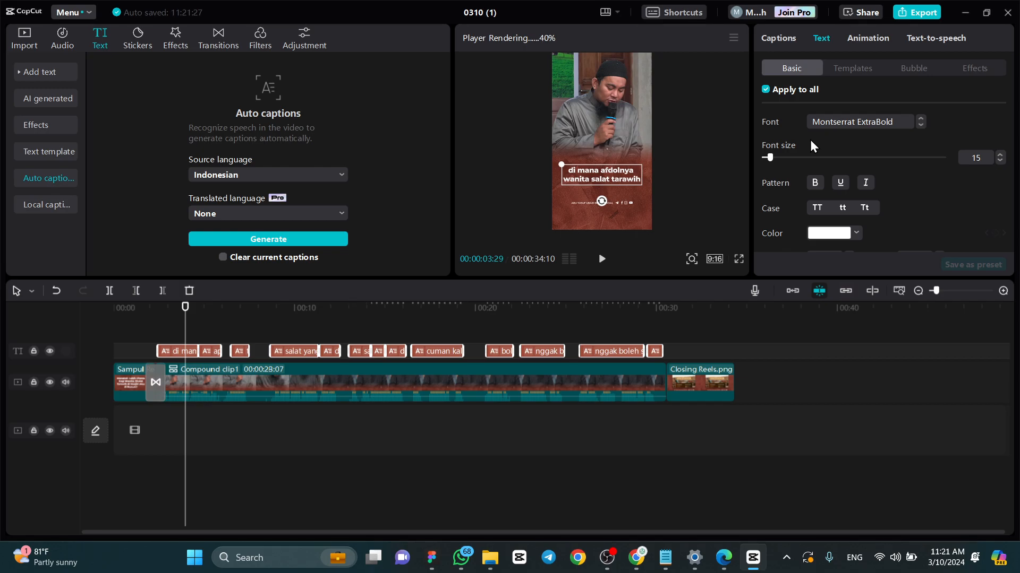
- Apply the Slide Up caption animation to all captions
click(875, 39)
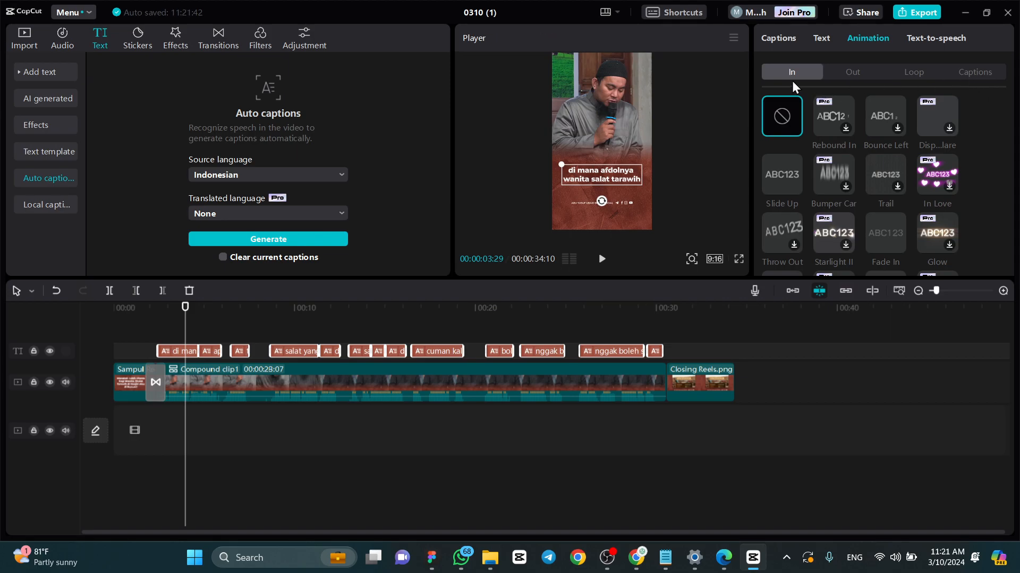
click(973, 80)
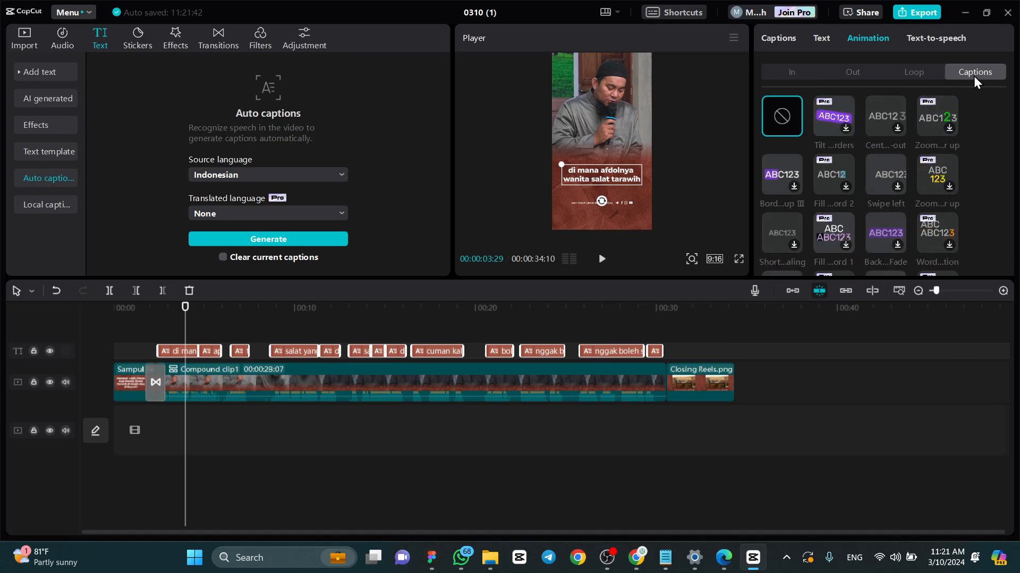
scroll(951, 128, down, 10)
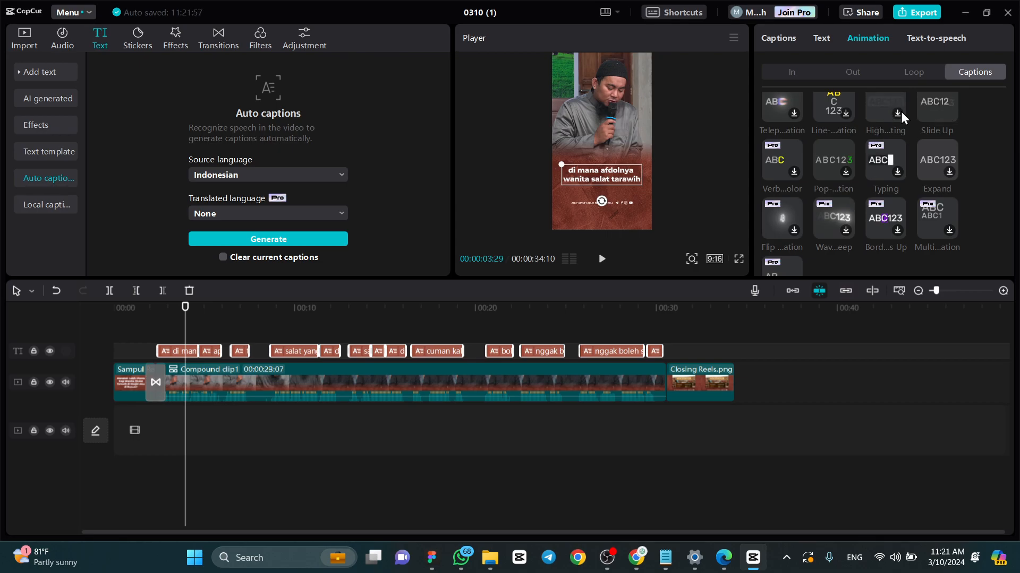
scroll(932, 177, up, 1)
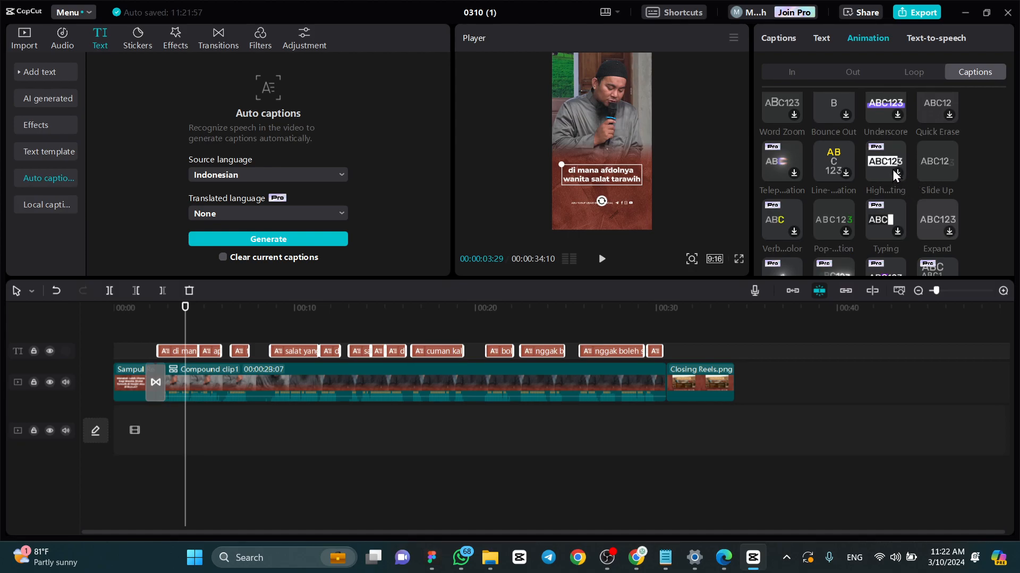
click(947, 165)
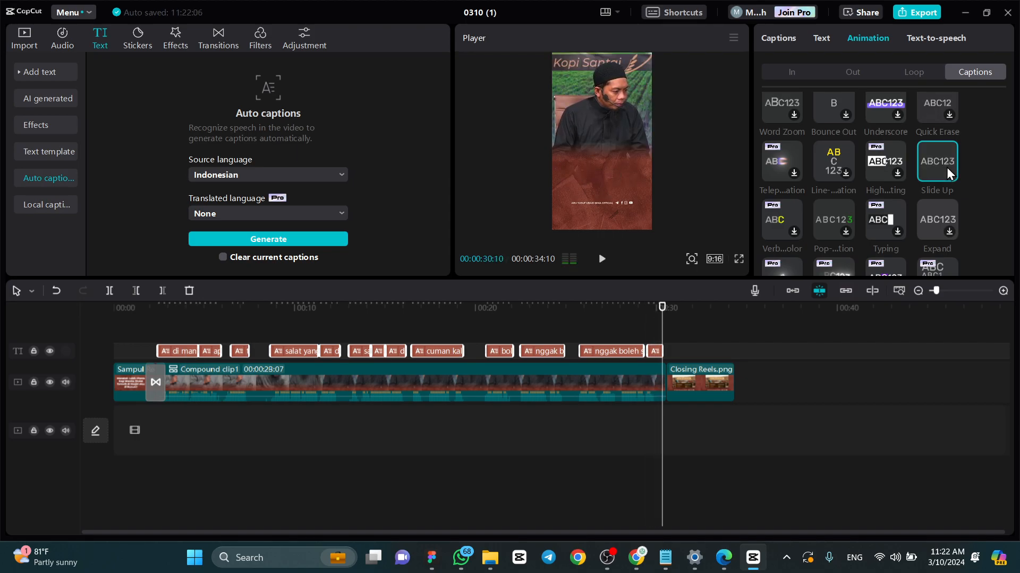
- Play the lecture clip from its first caption to examine how the Slide Up animation runs, and return near the start
drag(627, 308, 158, 316)
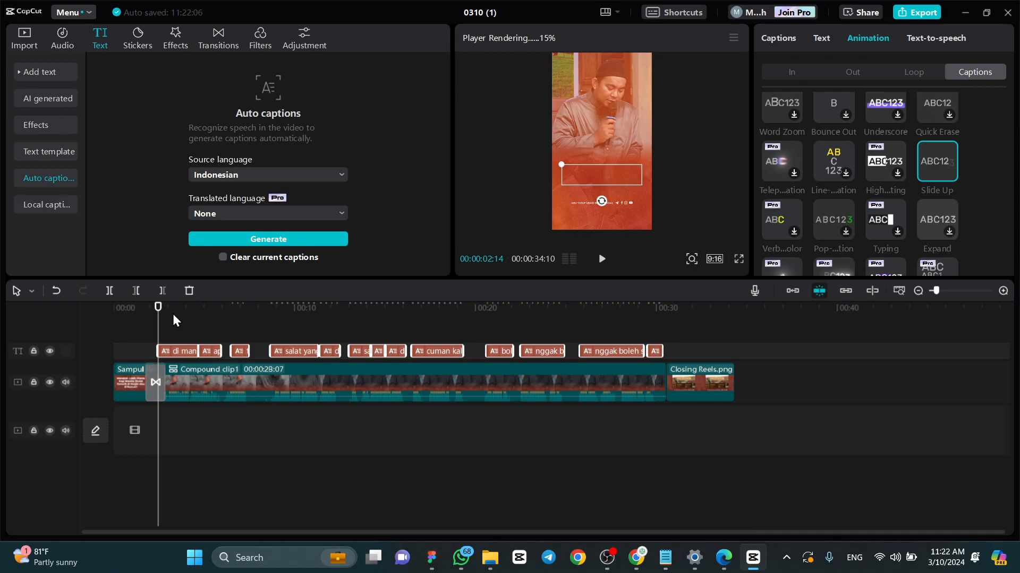
key(space)
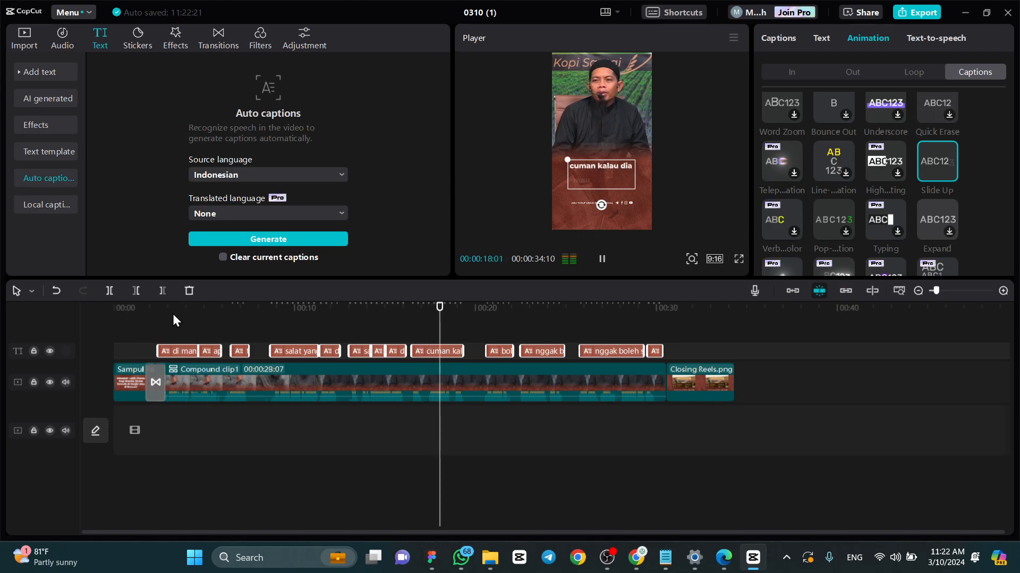
key(space)
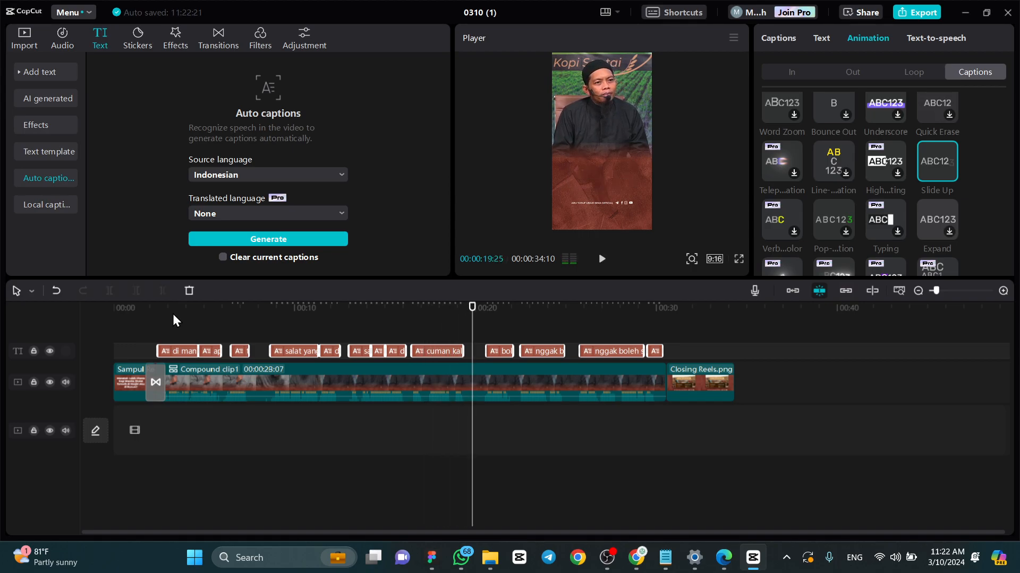
click(168, 326)
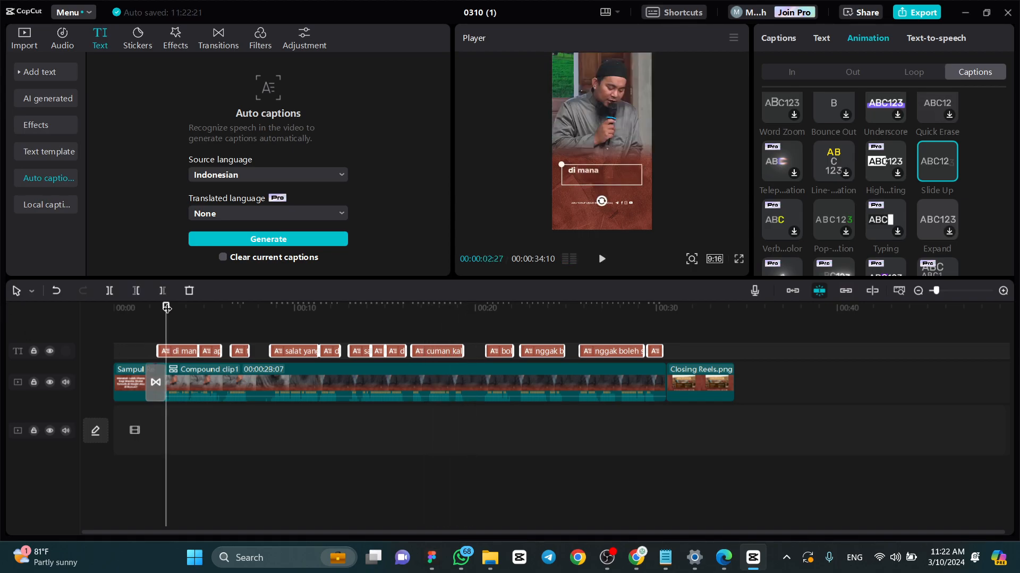
- Correct captions 1 and 4 to read "di mana afdolnya wanita shalat tarawih" and "shalat yang paling utama bagi perempuan adalah"
click(786, 36)
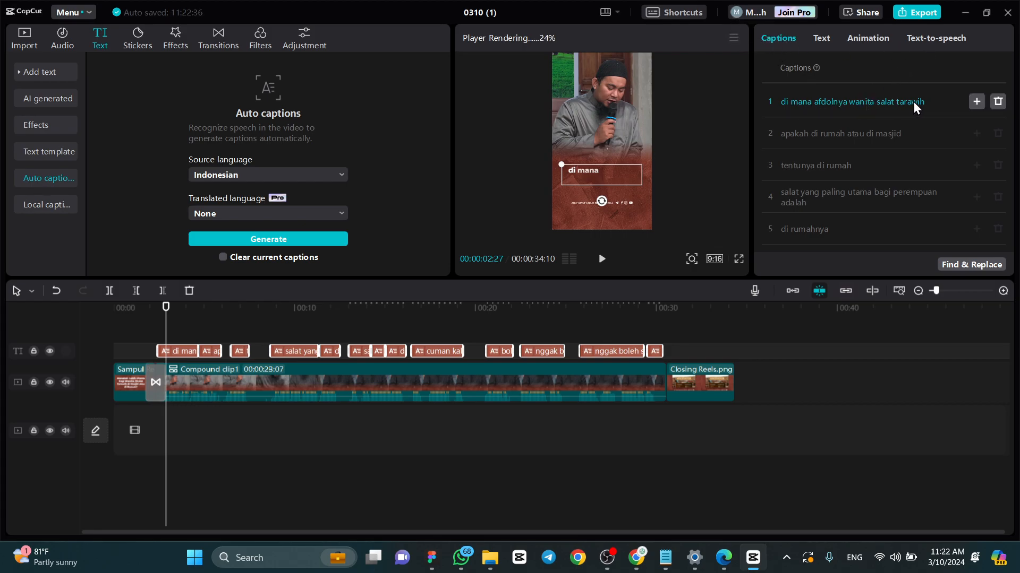
click(880, 104)
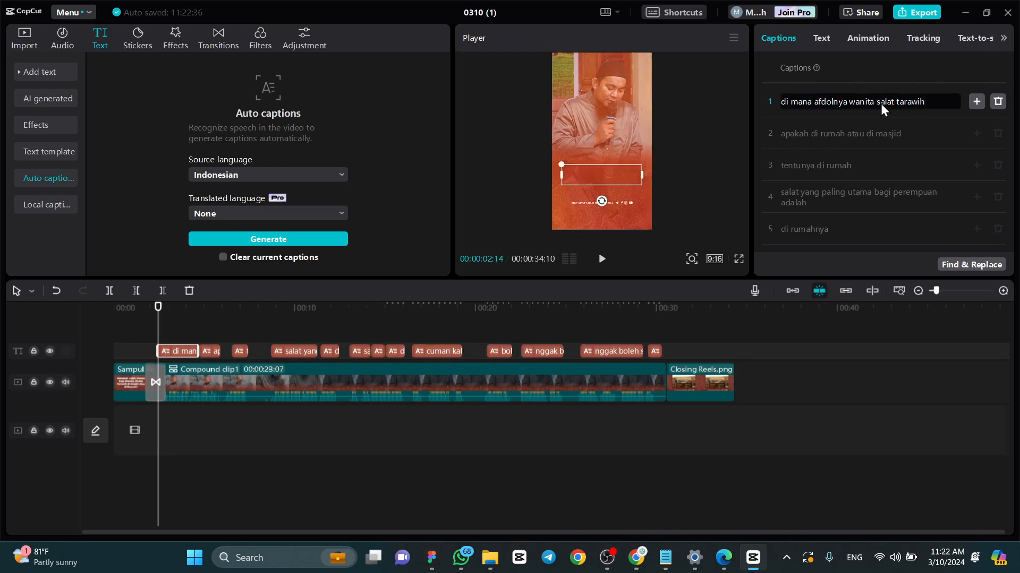
text(hh)
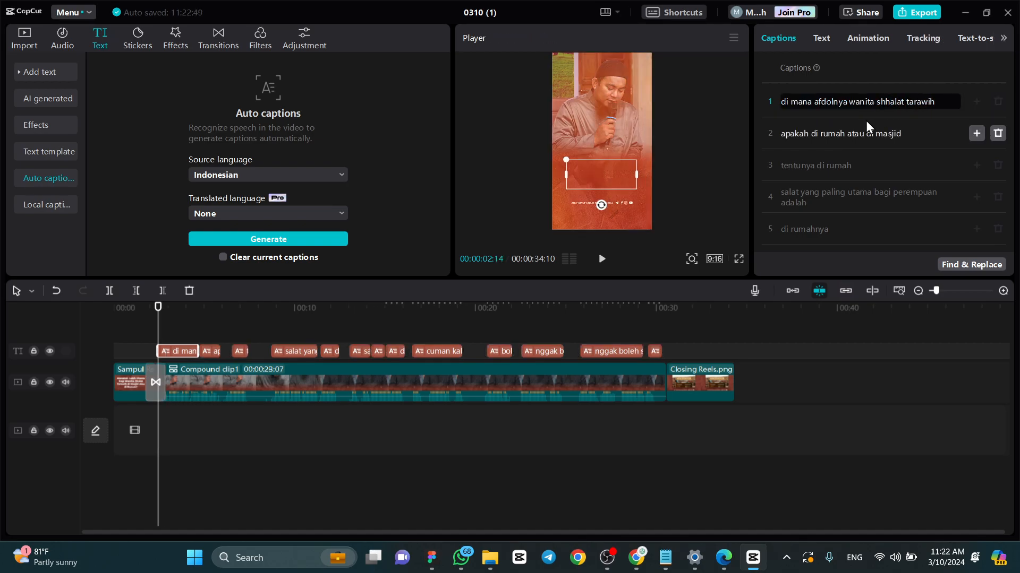
key(BackSpace)
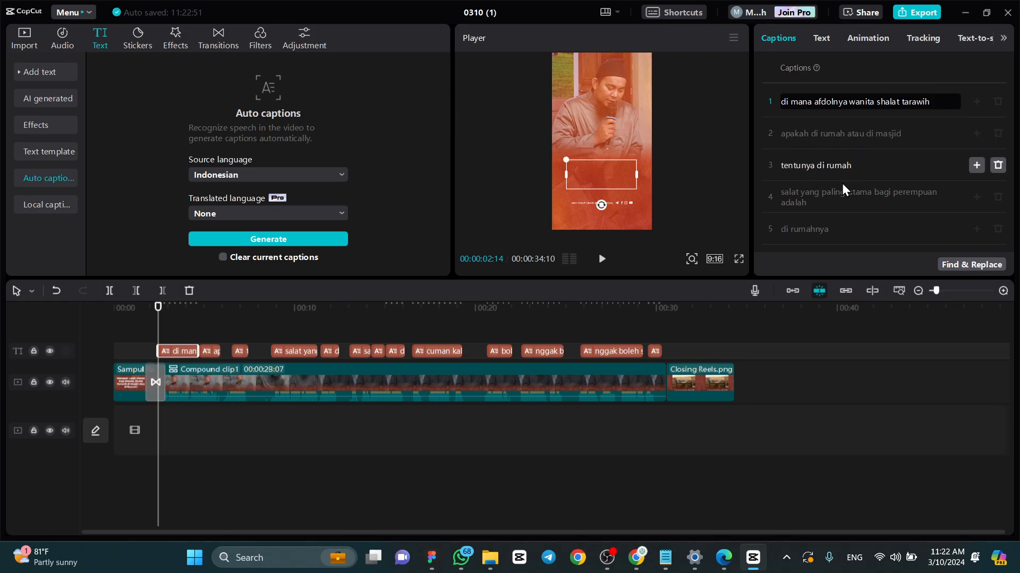
click(782, 193)
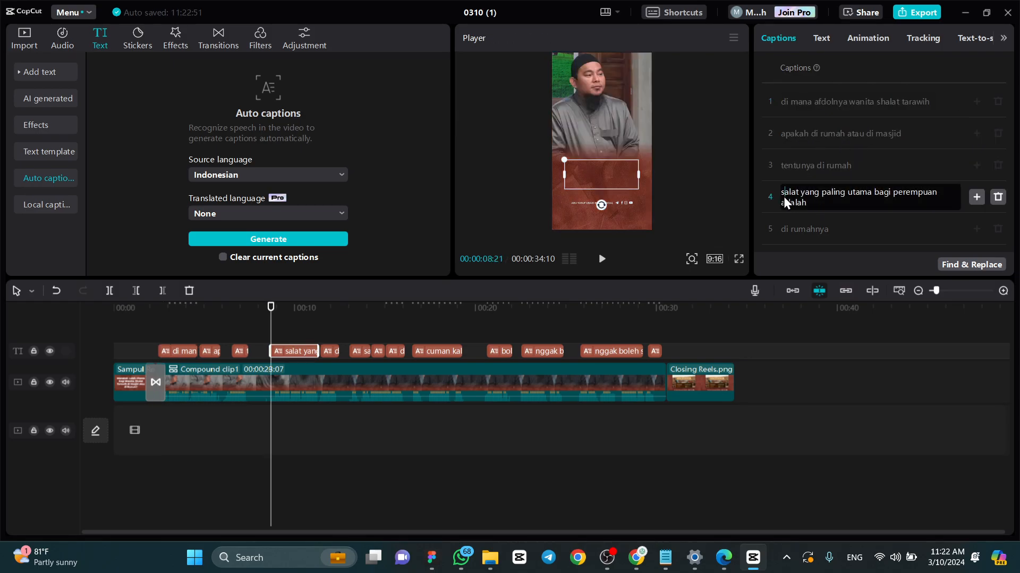
text(h)
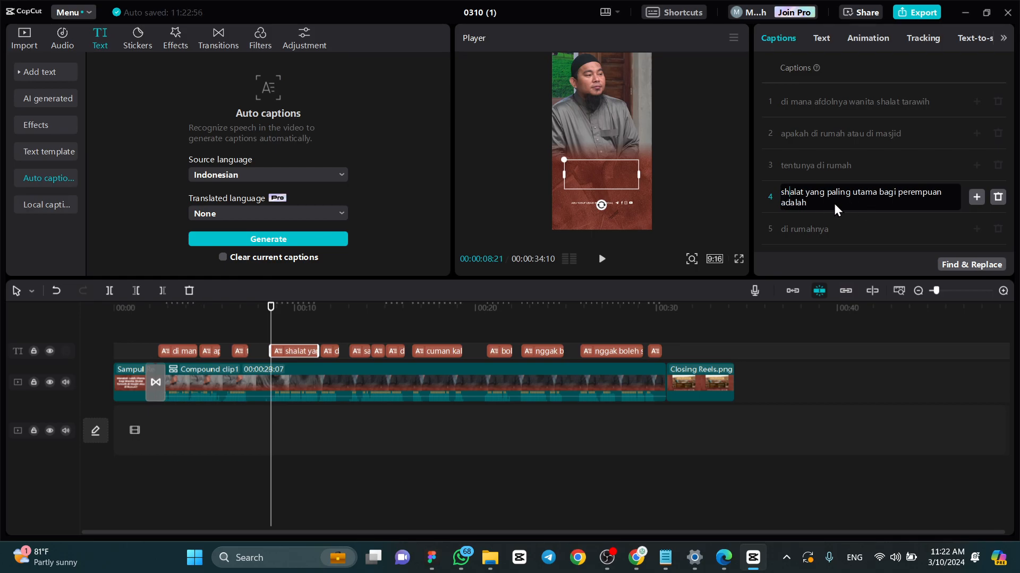
- Correct caption 6 to "shalat sunnah" and caption 7 to "shalat wajib saja"
scroll(829, 212, down, 4)
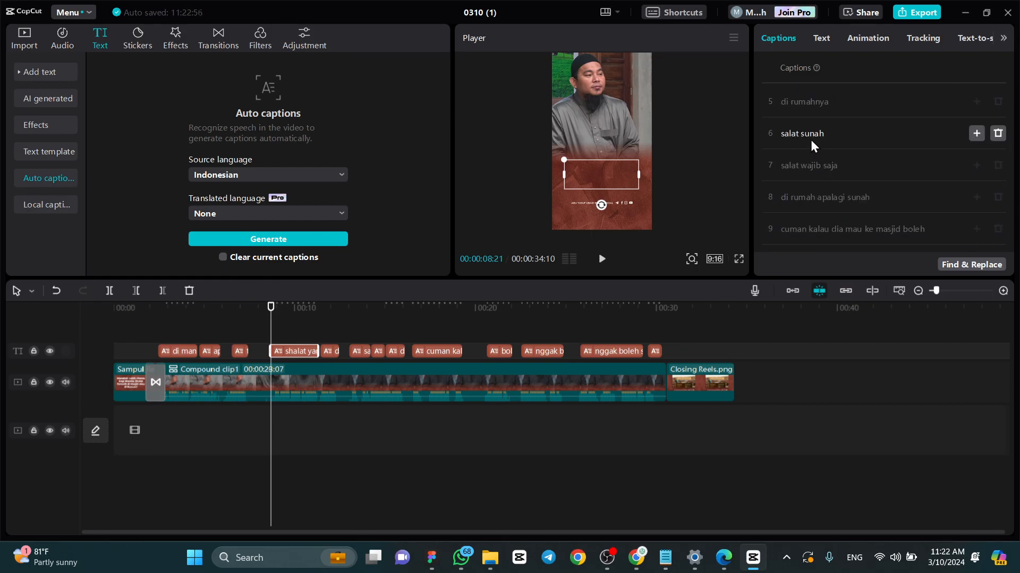
click(811, 136)
text(n)
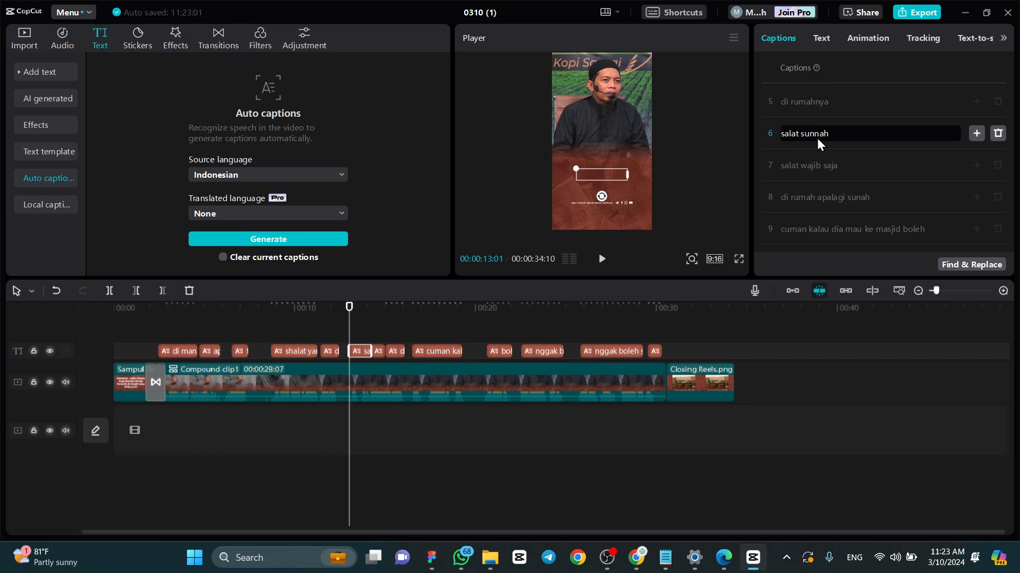
click(789, 139)
text(h)
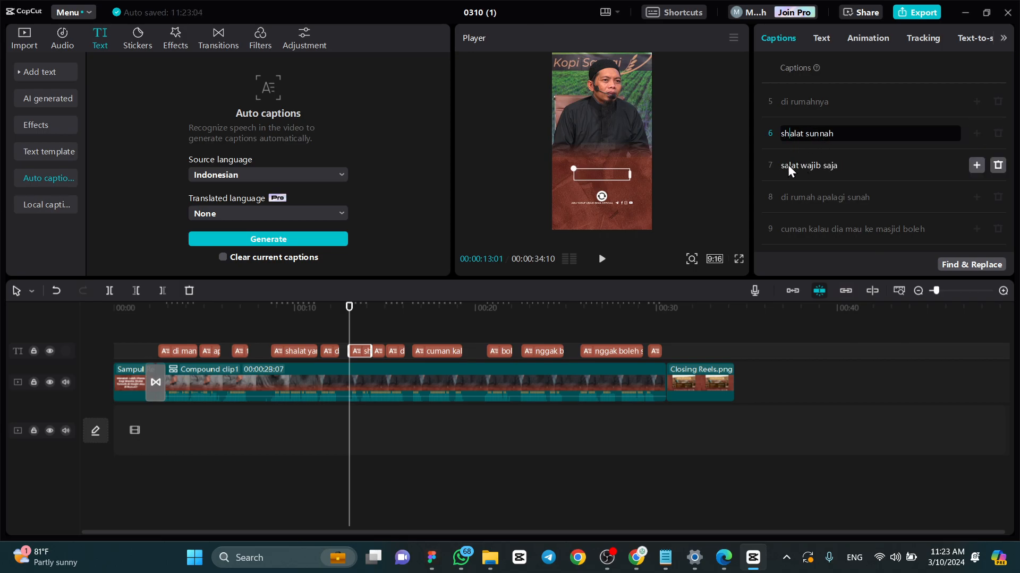
click(787, 165)
text(h)
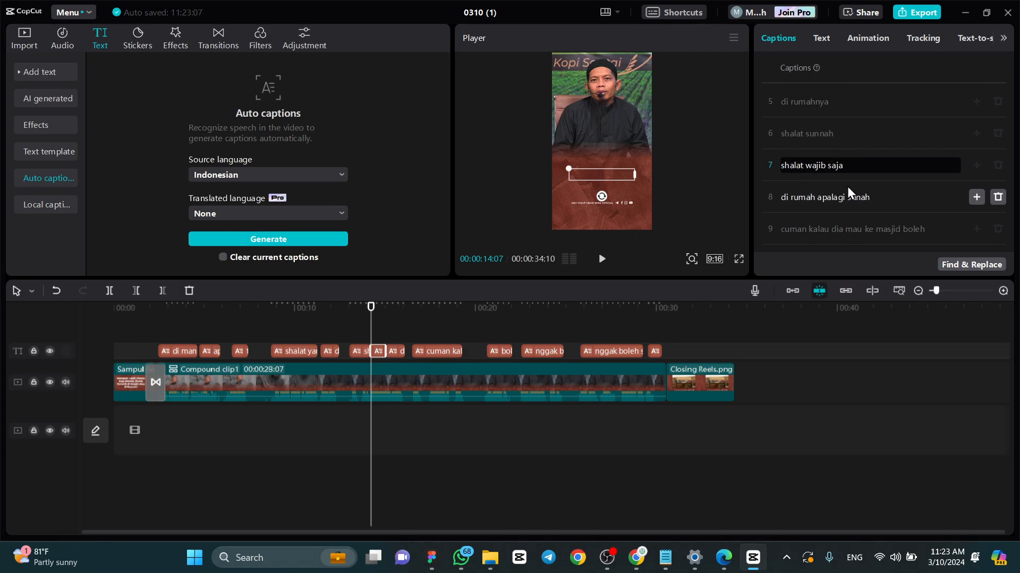
scroll(847, 187, down, 3)
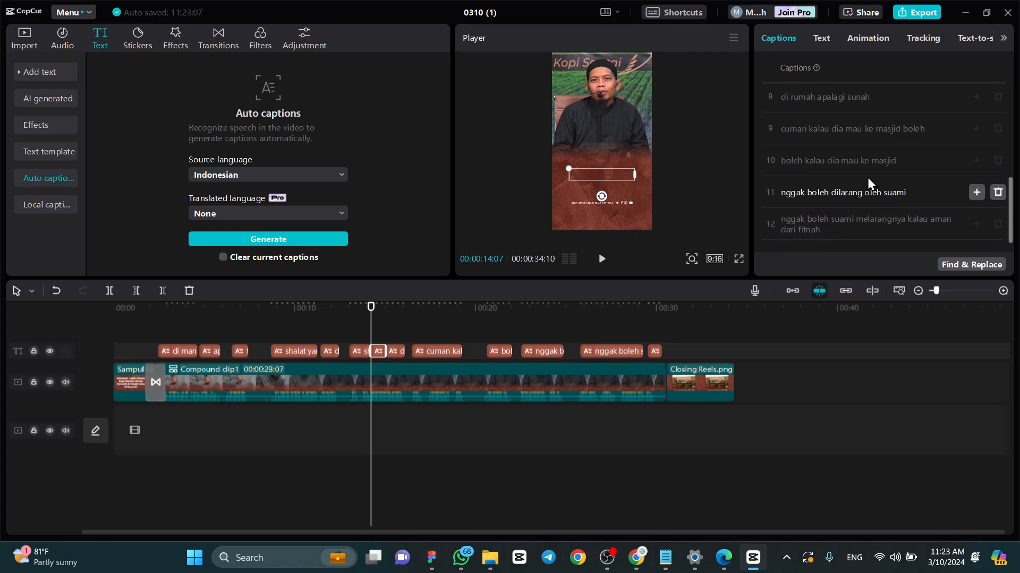
- Correct caption 8 to "di rumah apalagi sunnah" and caption 13 to "wallahu a'lam"
click(855, 93)
text(n)
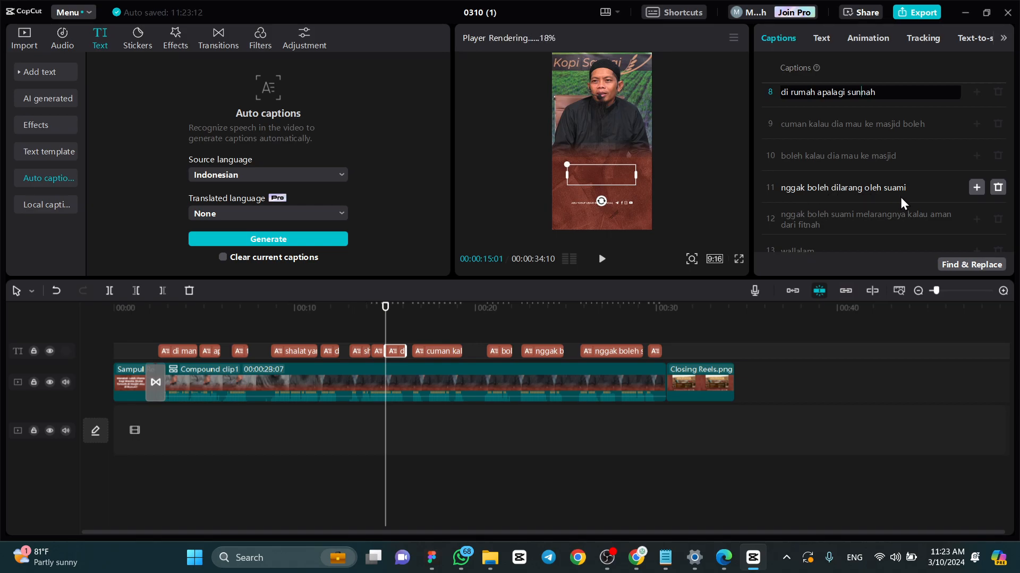
scroll(900, 197, down, 1)
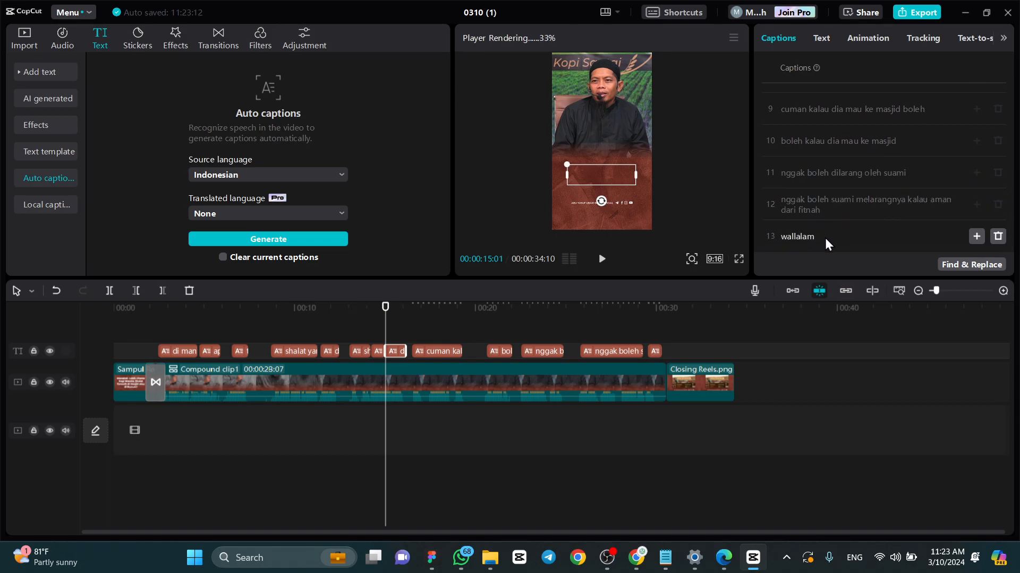
click(794, 237)
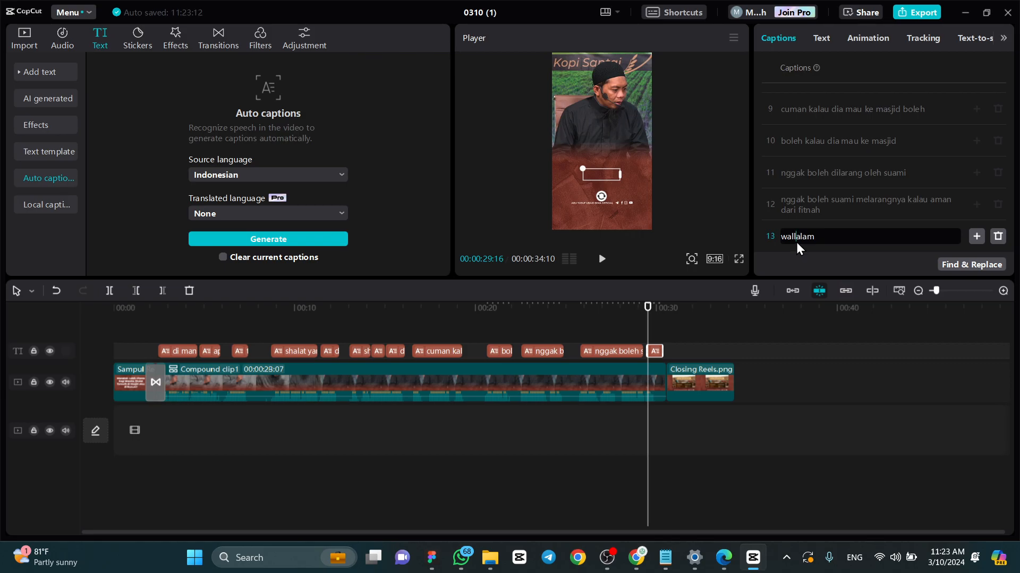
click(653, 309)
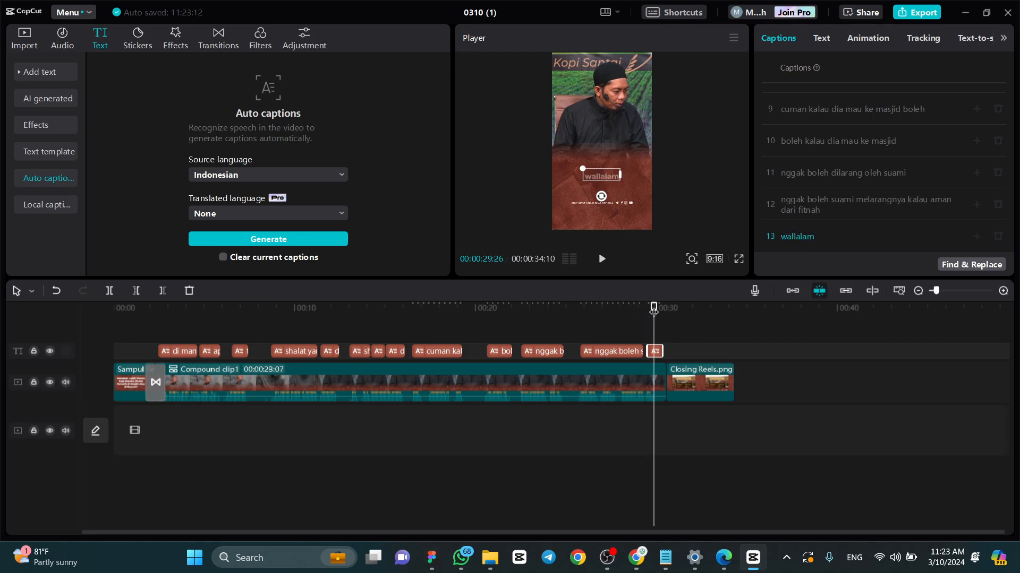
click(798, 237)
text(hu a)
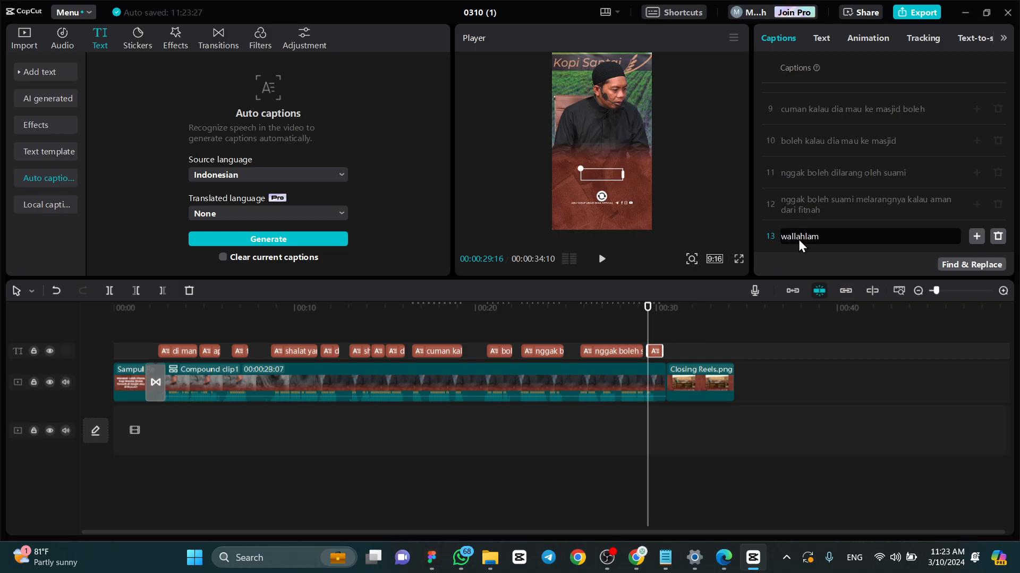
text(')
click(656, 309)
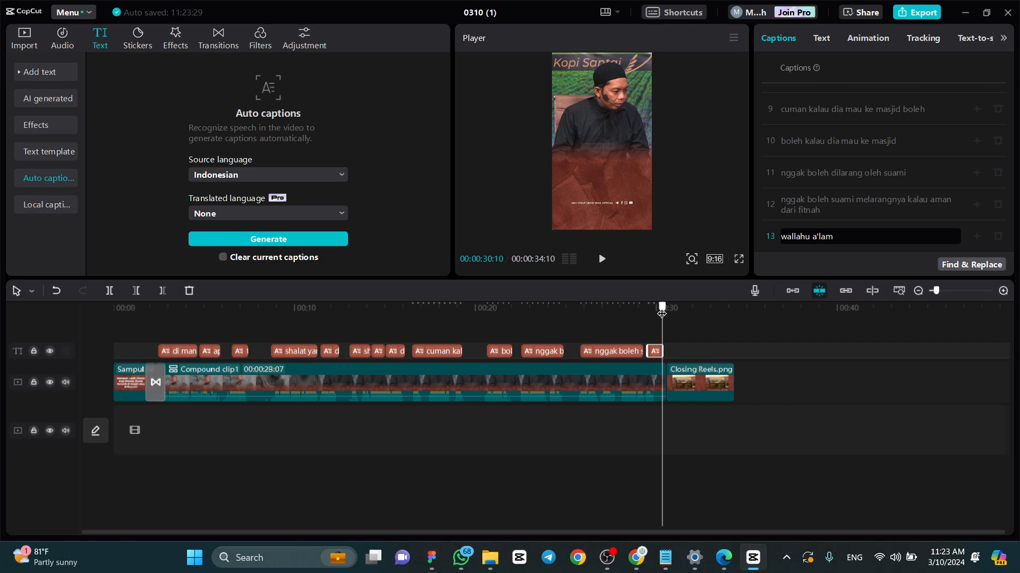
- Add the Pull Out transition between Compound clip1 and Closing Reels.png
drag(657, 313, 112, 324)
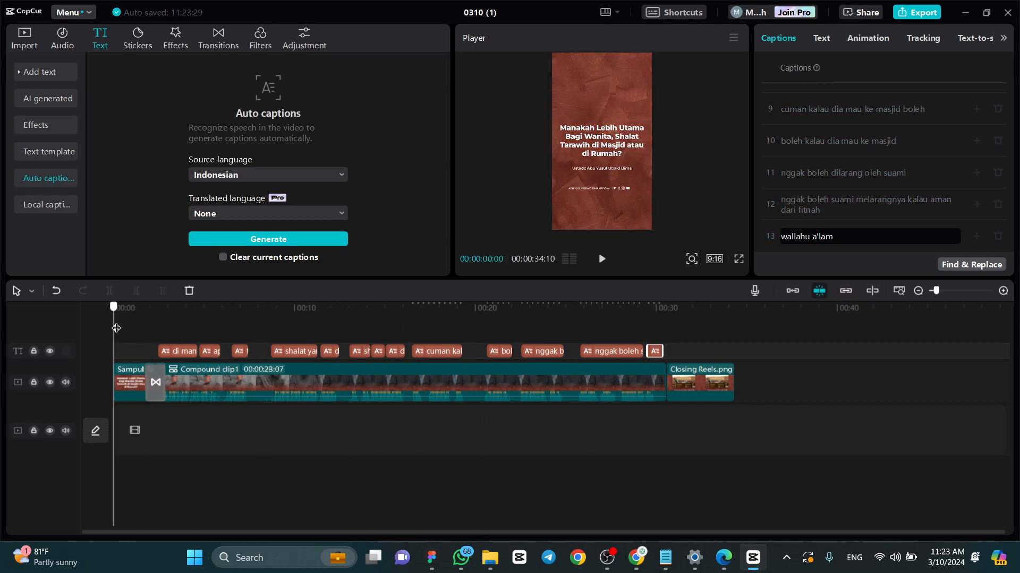
click(658, 317)
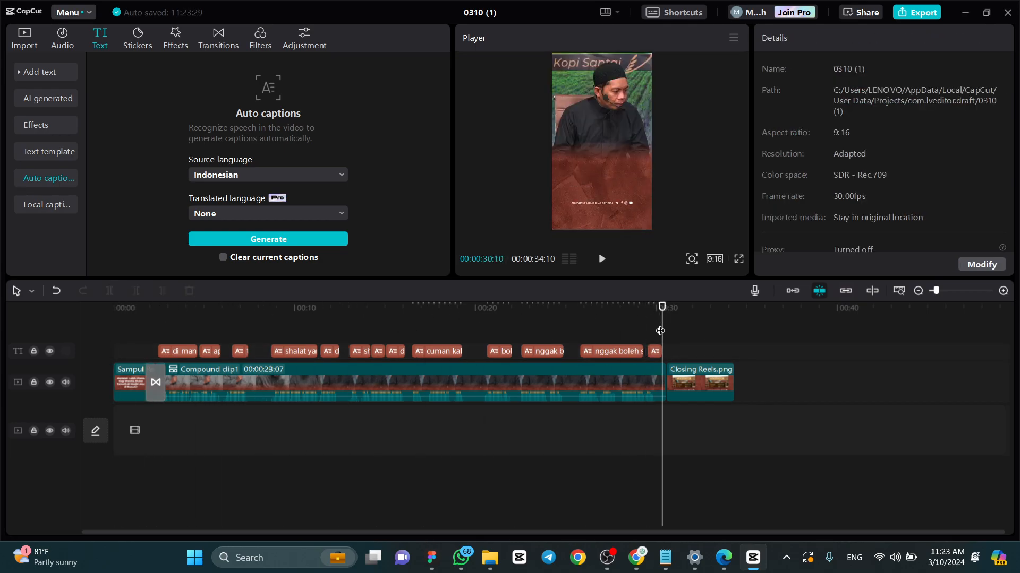
ctrl+scroll(668, 345, up, 3)
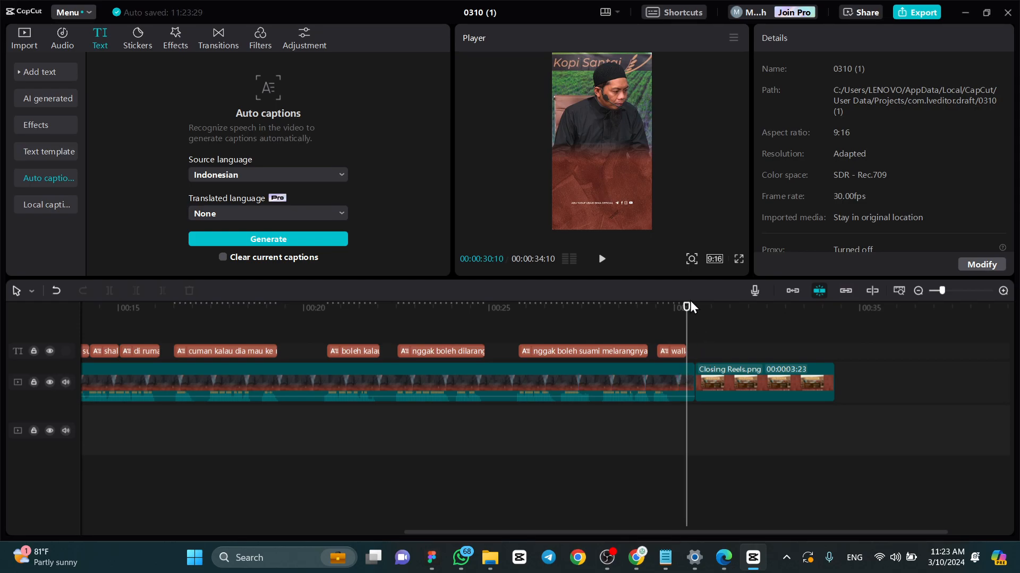
drag(687, 306, 711, 307)
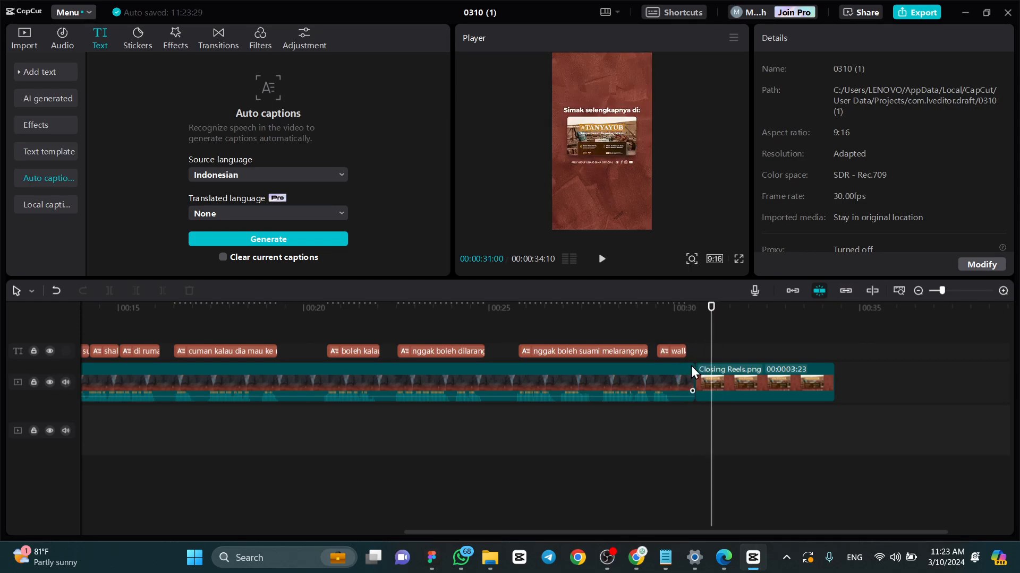
click(686, 307)
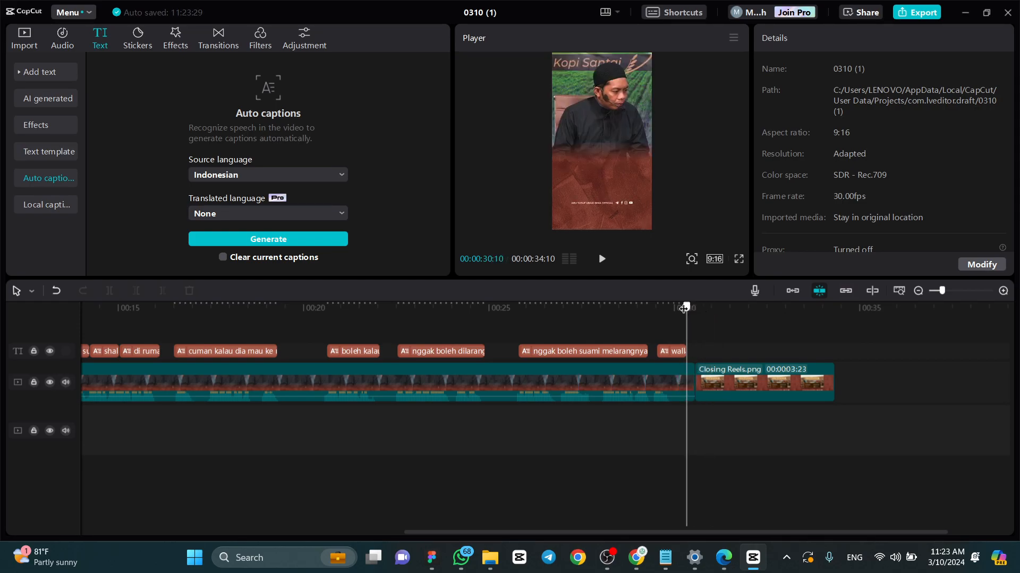
click(210, 31)
scroll(313, 181, down, 3)
scroll(297, 194, down, 2)
scroll(380, 220, down, 2)
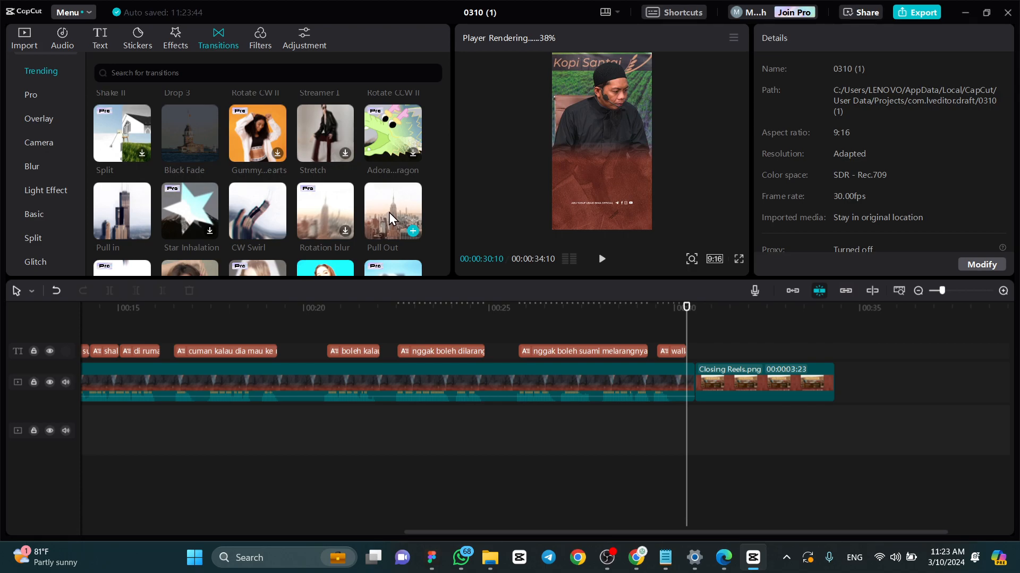
drag(389, 212, 690, 387)
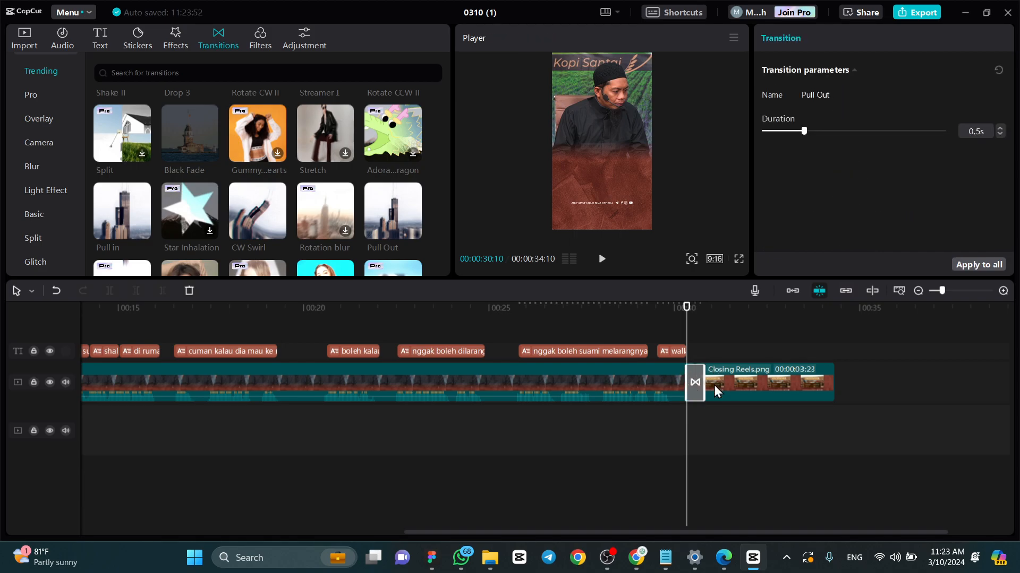
- Set the Pull Out transition's duration to 0.9 s and preview the reel's ending in full screen
scroll(712, 406, up, 1)
scroll(404, 178, up, 3)
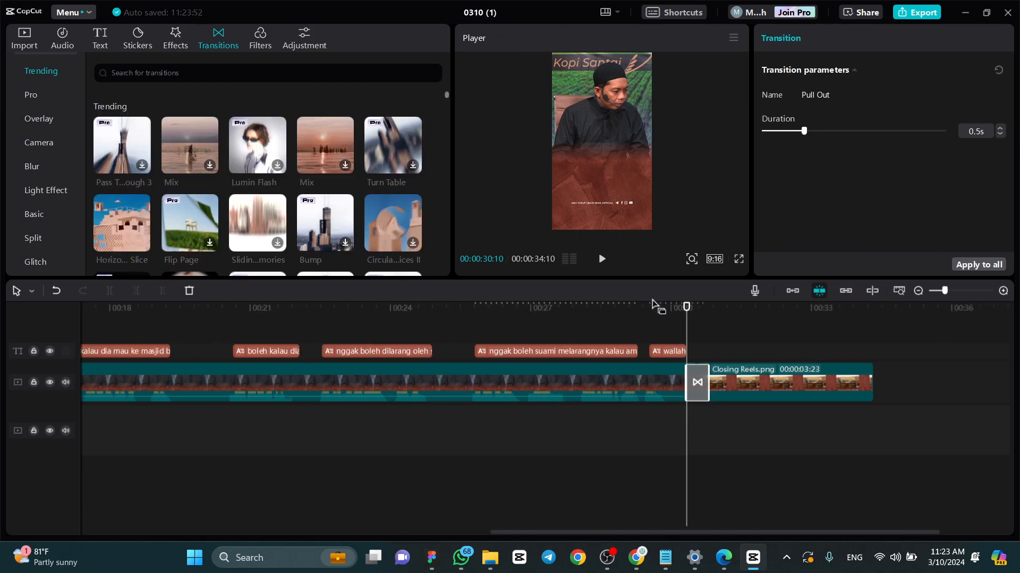
click(24, 38)
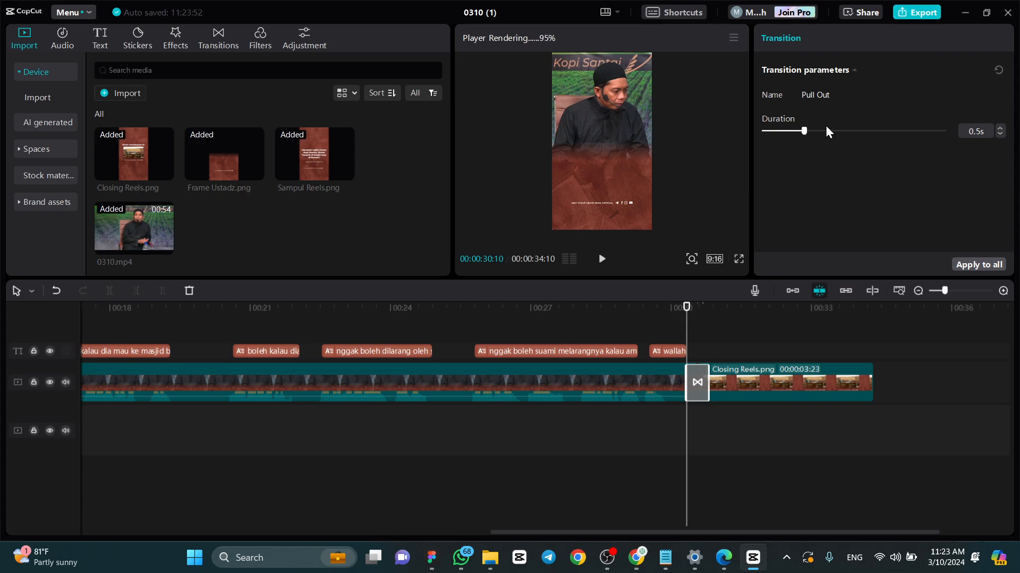
drag(805, 131, 845, 131)
click(660, 310)
click(585, 306)
click(740, 258)
key(space)
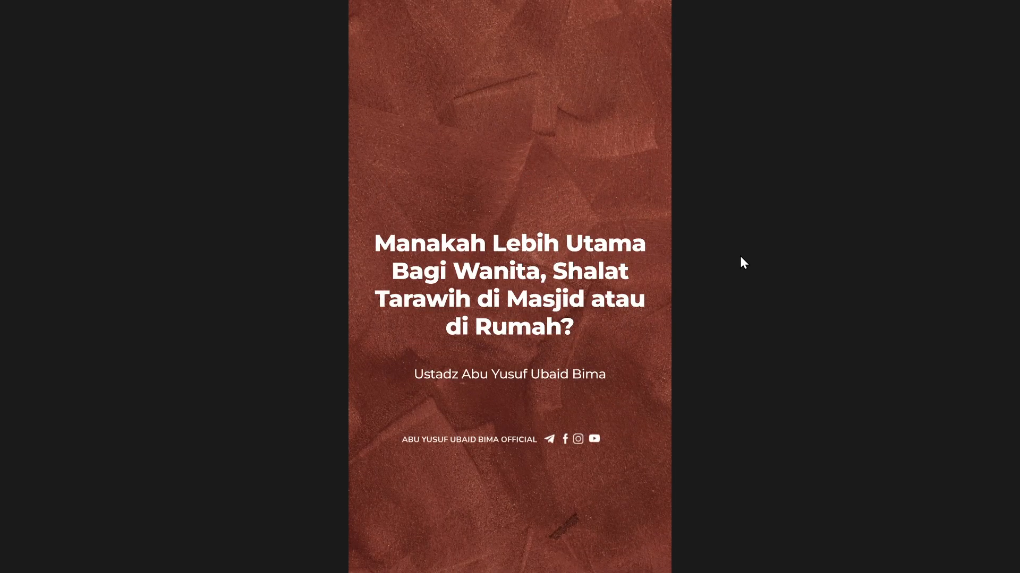
key(Escape)
mouse_move(675, 304)
mouse_down()
mouse_move(874, 316)
mouse_move(676, 317)
mouse_up()
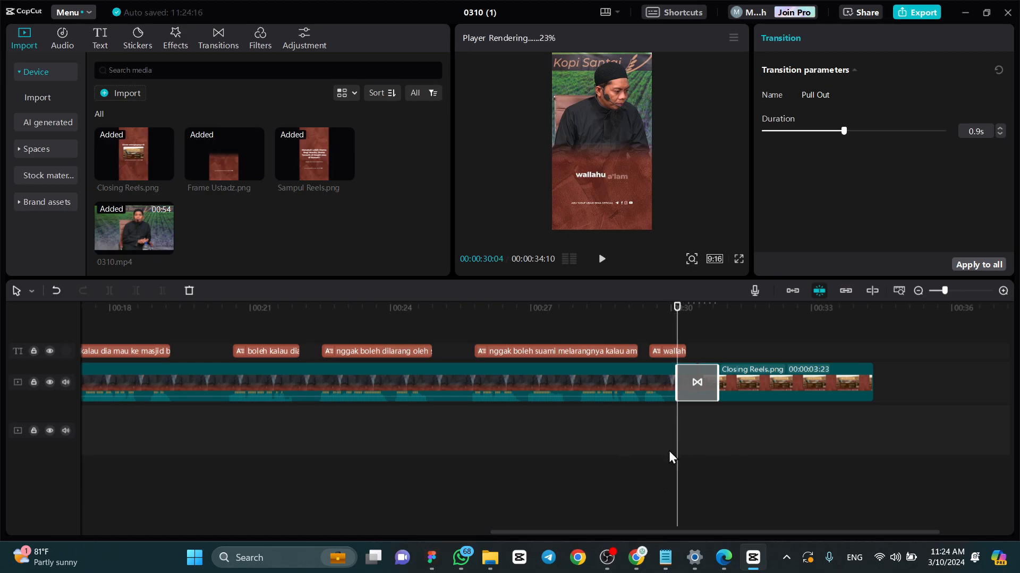
- Place the playhead at the start of the transition between Sampul Reels.png and Compound clip1
mouse_move(676, 313)
mouse_down()
mouse_move(714, 314)
mouse_move(676, 314)
mouse_up()
drag(660, 533, 199, 562)
click(188, 309)
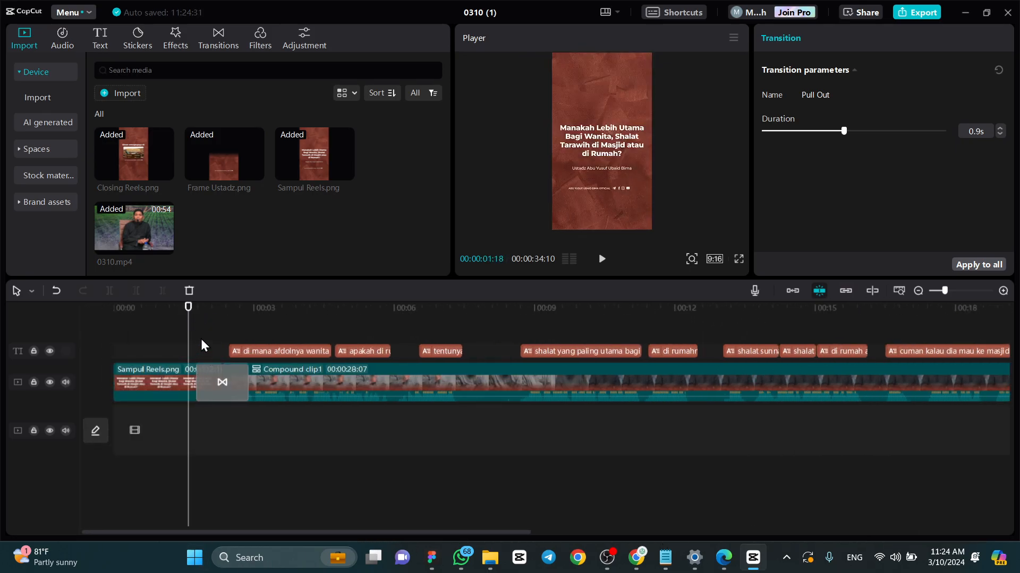
drag(188, 310, 196, 310)
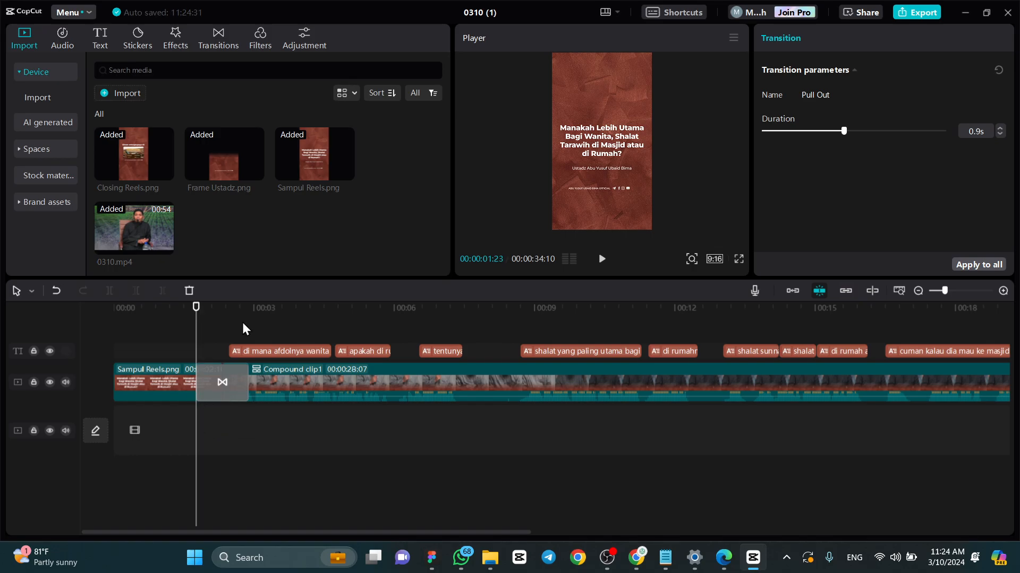
- Browse the sound effects library and search it for "remembering woosh"
click(63, 42)
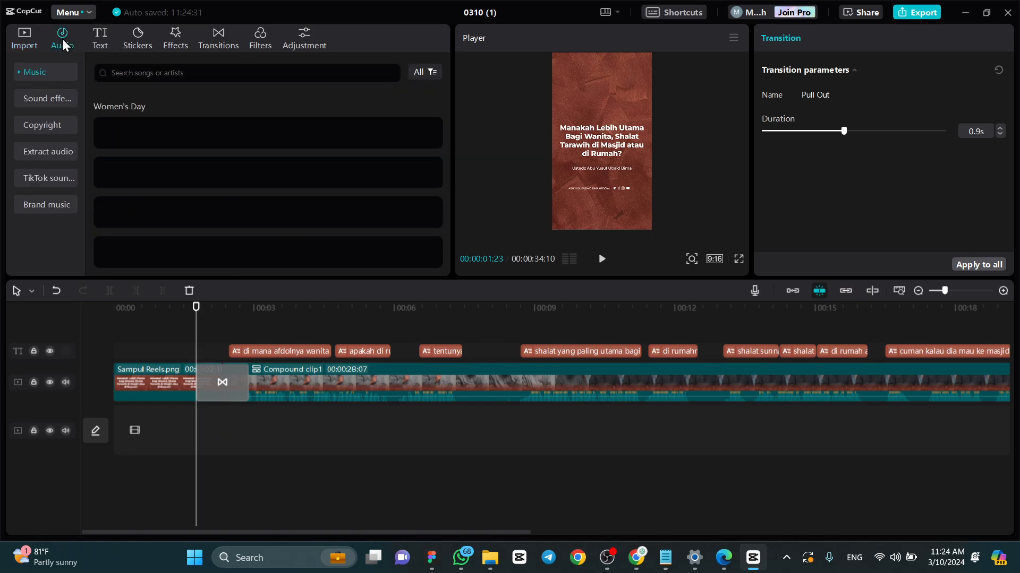
click(38, 98)
scroll(173, 168, down, 2)
scroll(173, 169, down, 5)
scroll(219, 165, down, 8)
scroll(217, 166, down, 10)
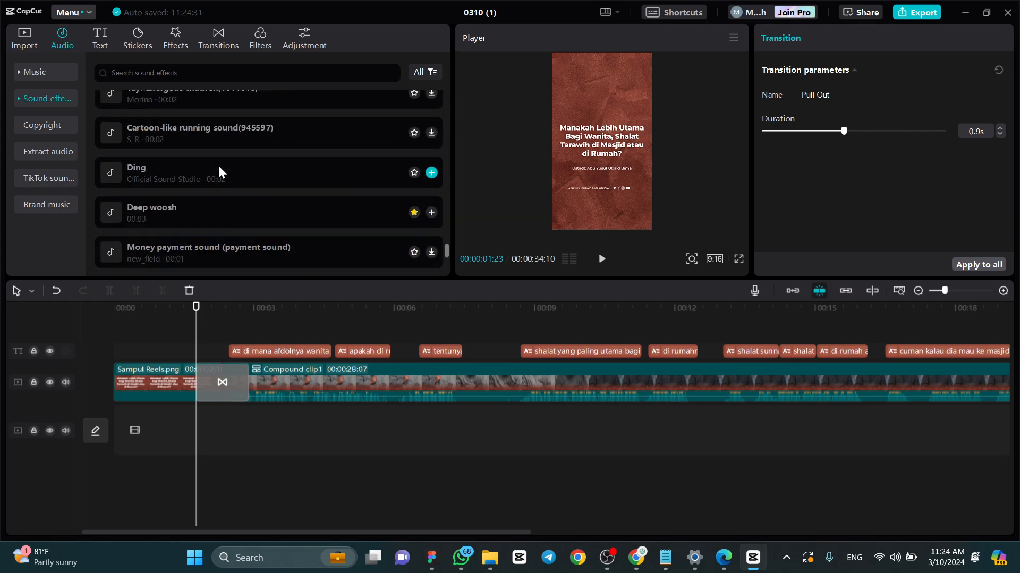
scroll(218, 166, down, 8)
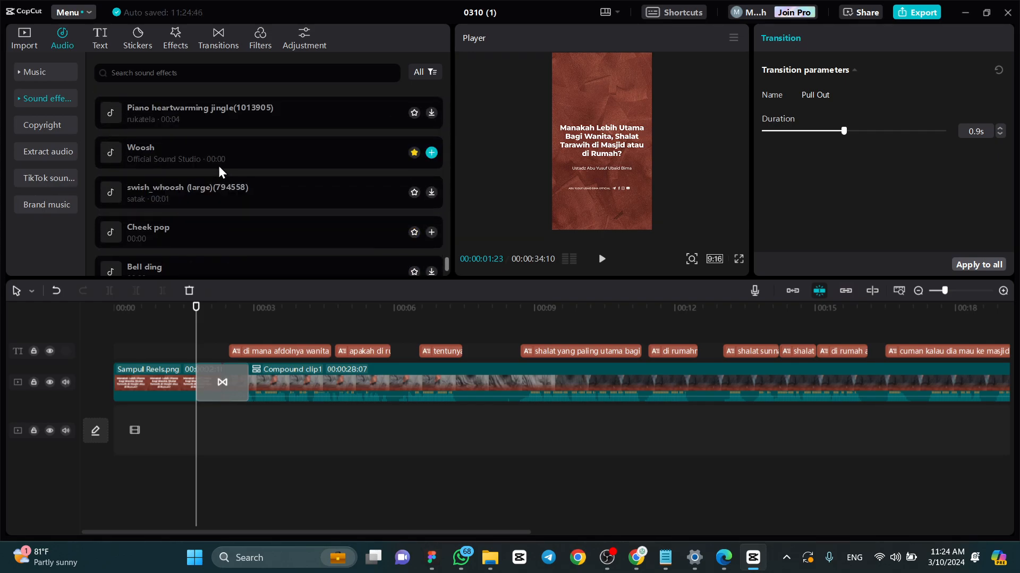
click(197, 76)
text(Remen)
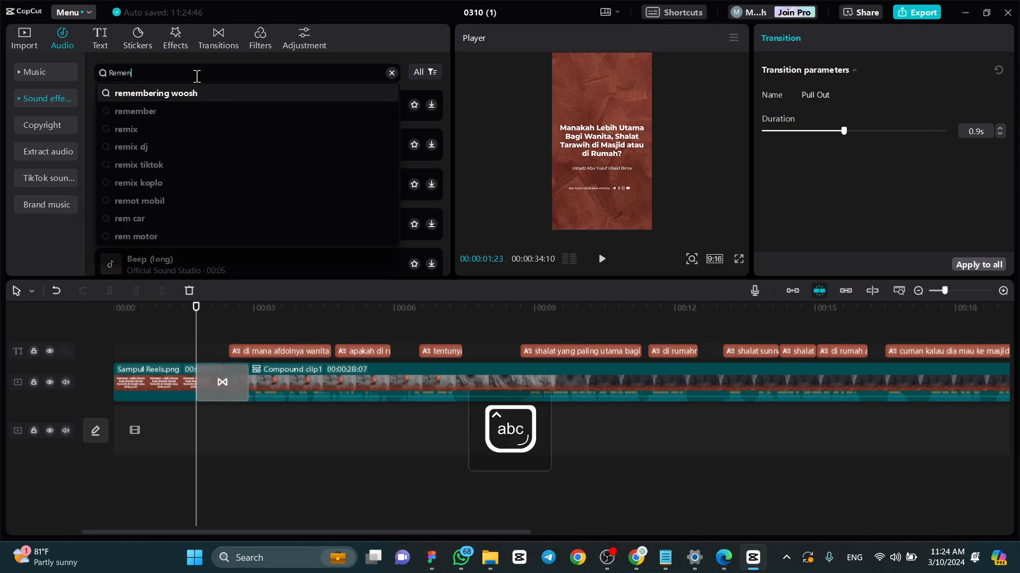
key(BackSpace)
text(mb)
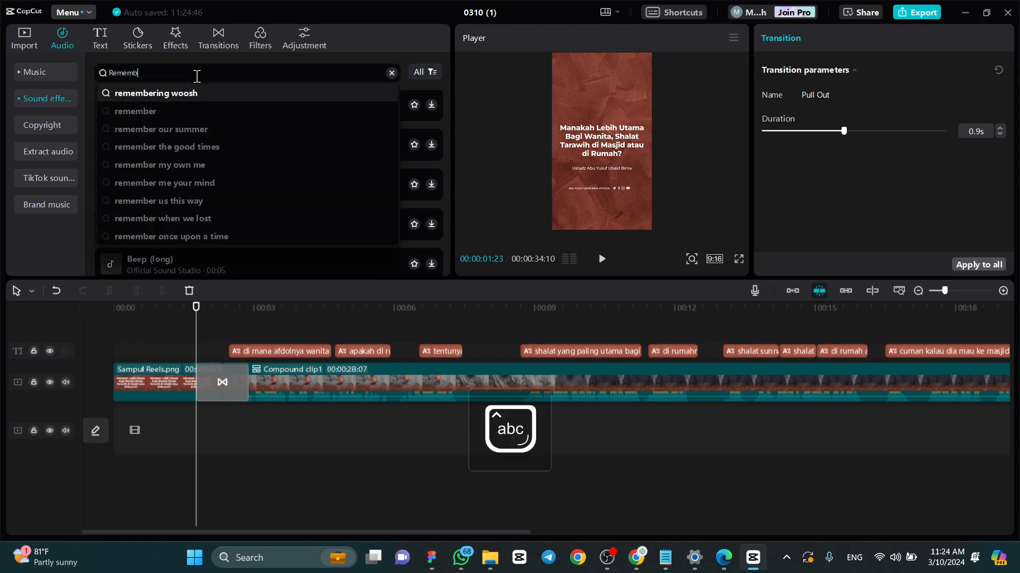
click(216, 94)
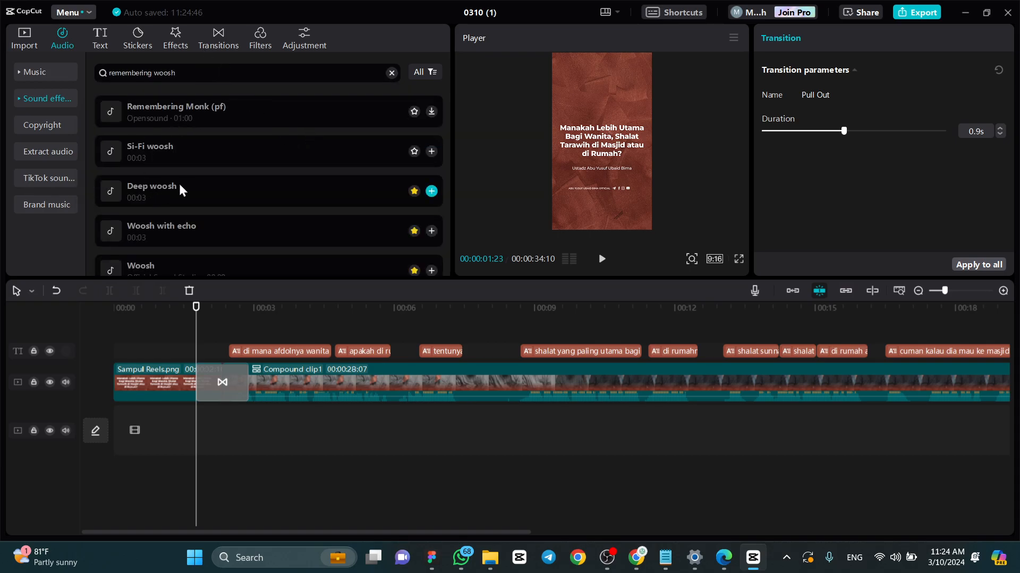
- Look through the woosh search results for a sound effect that suits the transition
scroll(185, 159, down, 1)
scroll(178, 170, down, 1)
scroll(191, 186, up, 2)
scroll(196, 154, up, 2)
scroll(226, 146, down, 10)
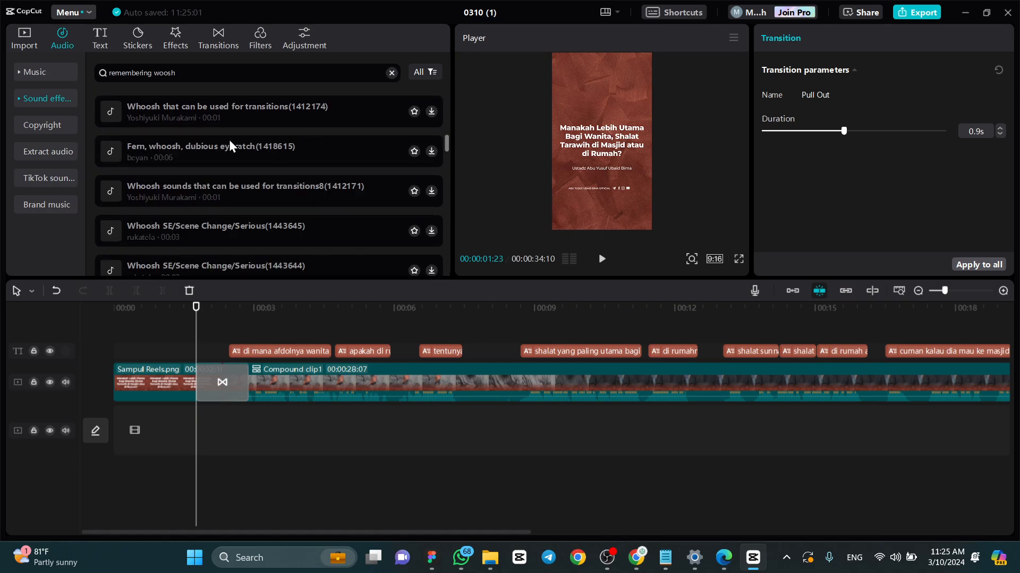
scroll(229, 146, down, 10)
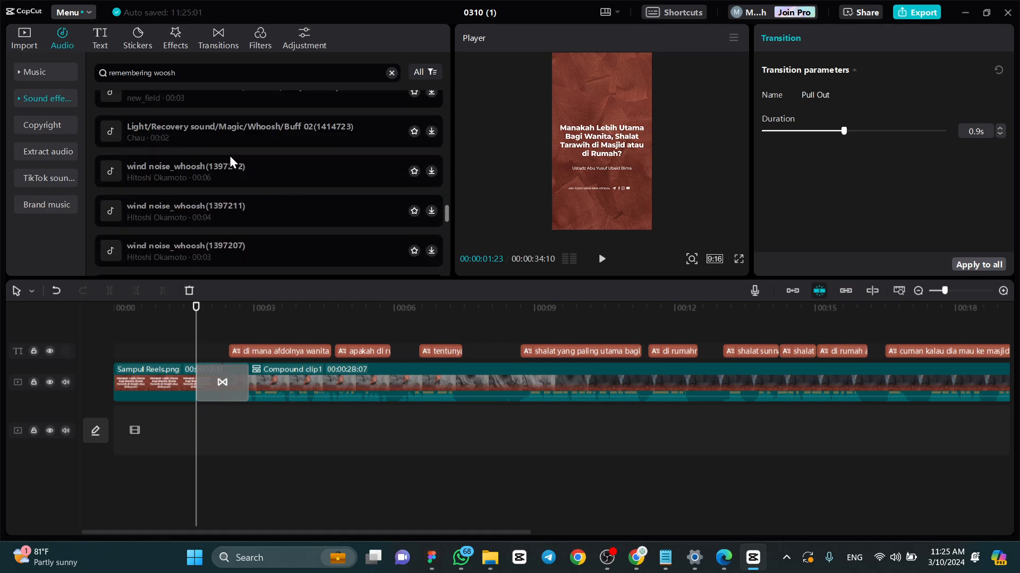
scroll(220, 196, down, 5)
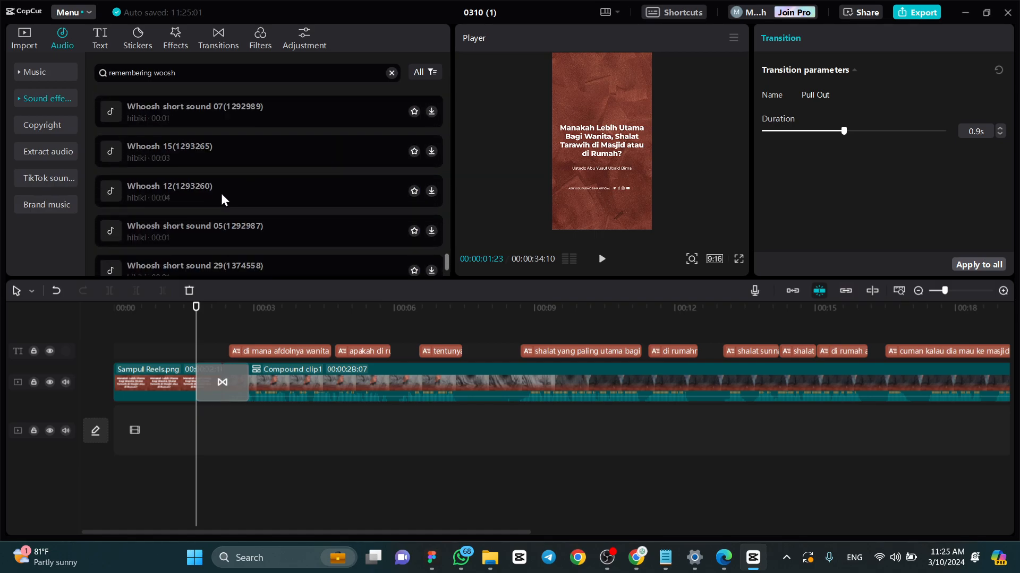
scroll(221, 193, up, 20)
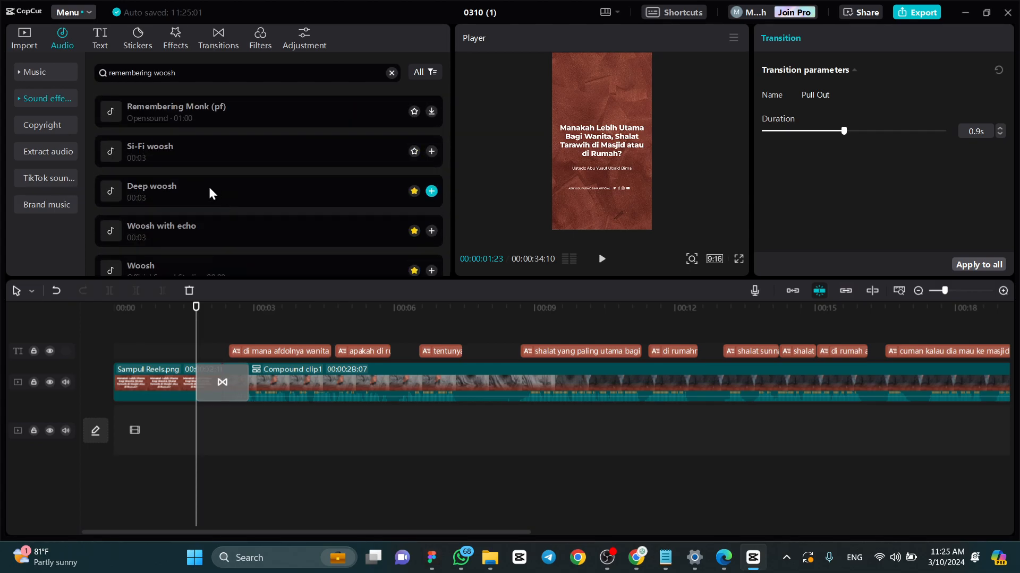
scroll(160, 207, down, 1)
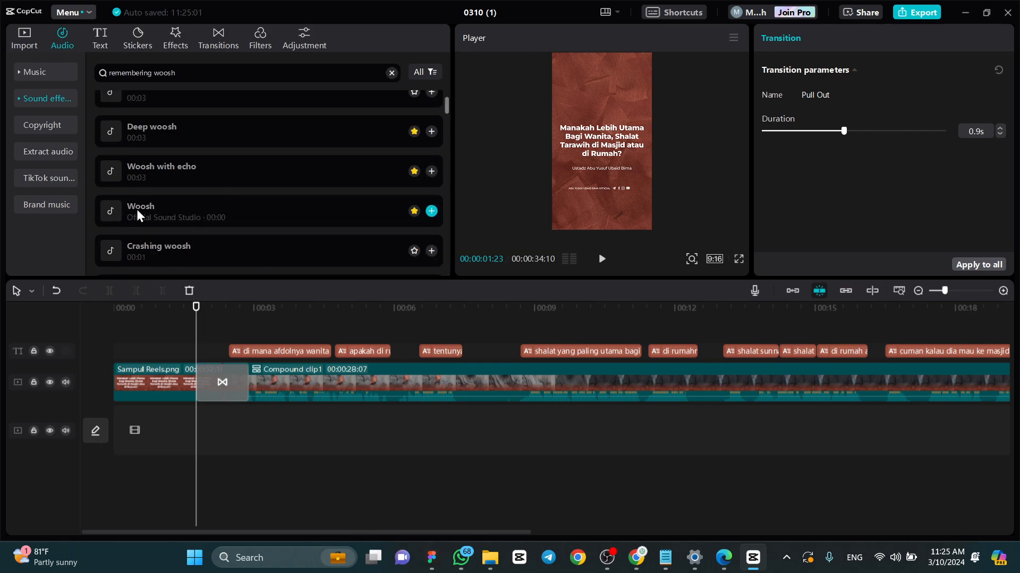
- Add the Deep woosh sound effect on an audio track beneath the first transition, starting just before it
drag(163, 206, 244, 336)
drag(217, 399, 205, 230)
click(196, 118)
drag(237, 143, 192, 428)
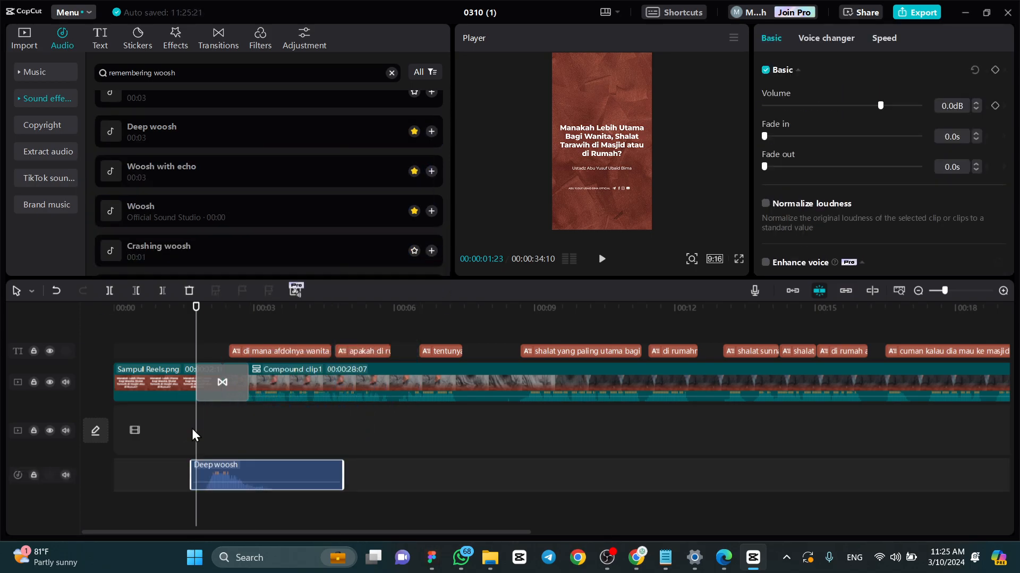
- Trim the Deep woosh clip's end to shortly after the first transition and play that section from just before the sound
scroll(220, 487, up, 2)
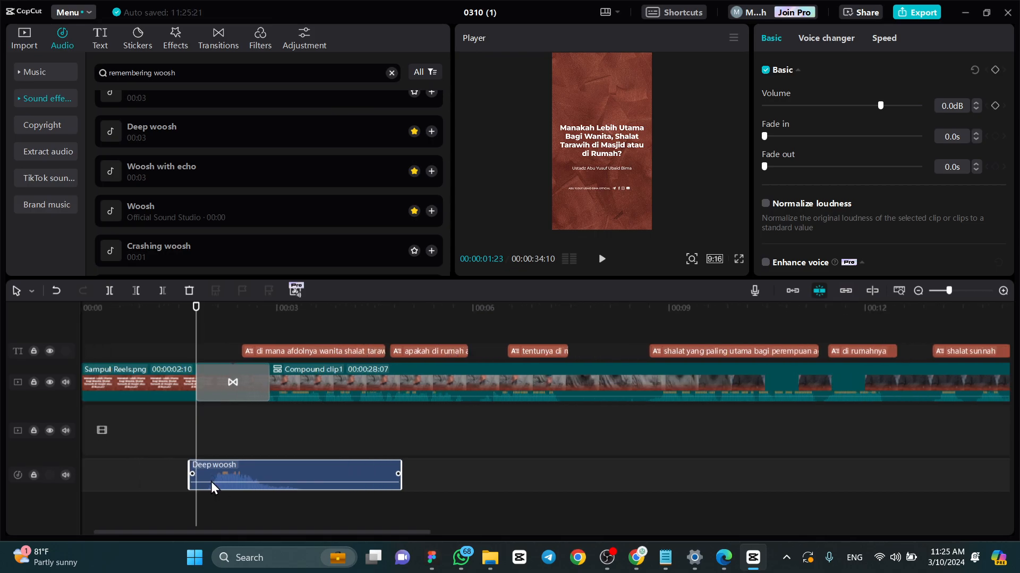
drag(195, 306, 258, 308)
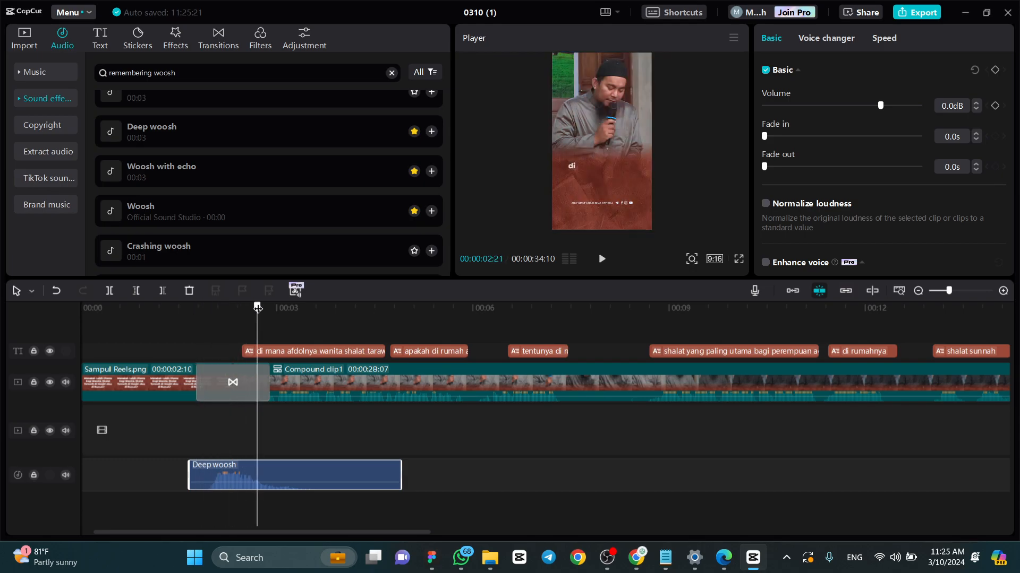
drag(401, 475, 334, 475)
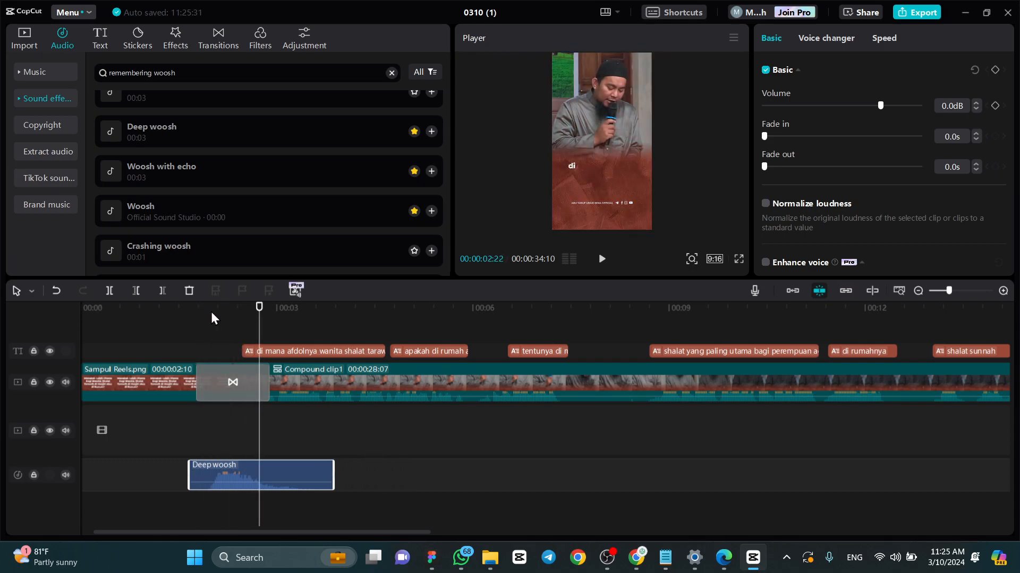
click(181, 311)
key(space)
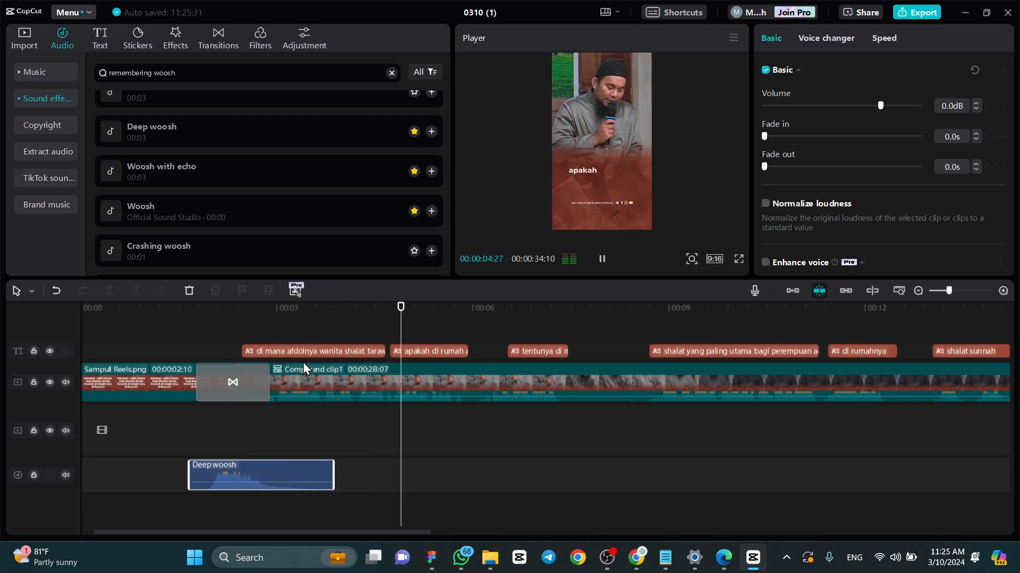
- Stop playback and add the Woosh with echo sound effect on the audio track beneath the closing transition
scroll(302, 362, down, 5)
key(space)
drag(225, 310, 749, 311)
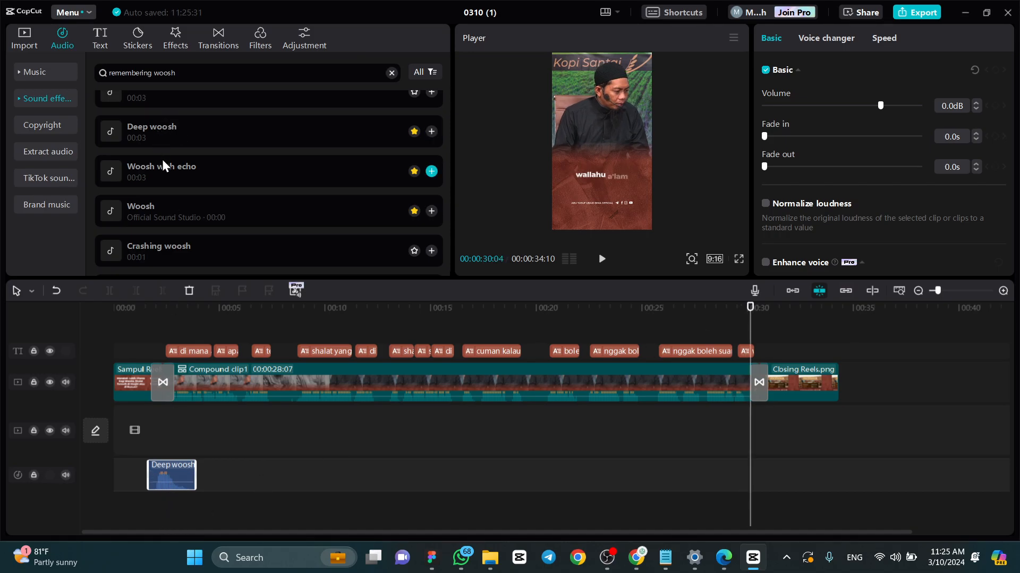
drag(161, 165, 735, 470)
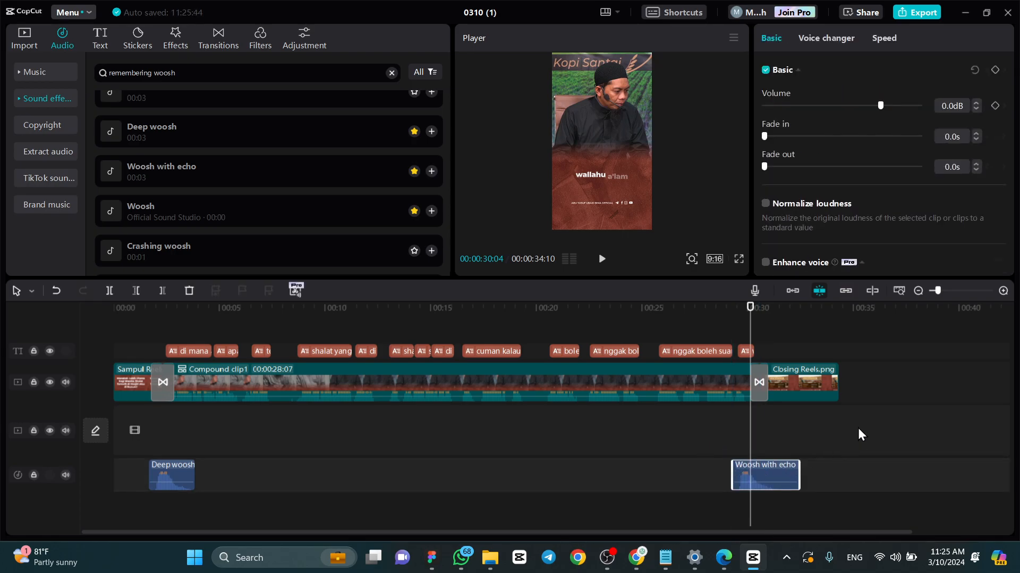
- Move the Woosh with echo clip later so it starts just before the closing transition, and play the ending
scroll(857, 431, up, 5)
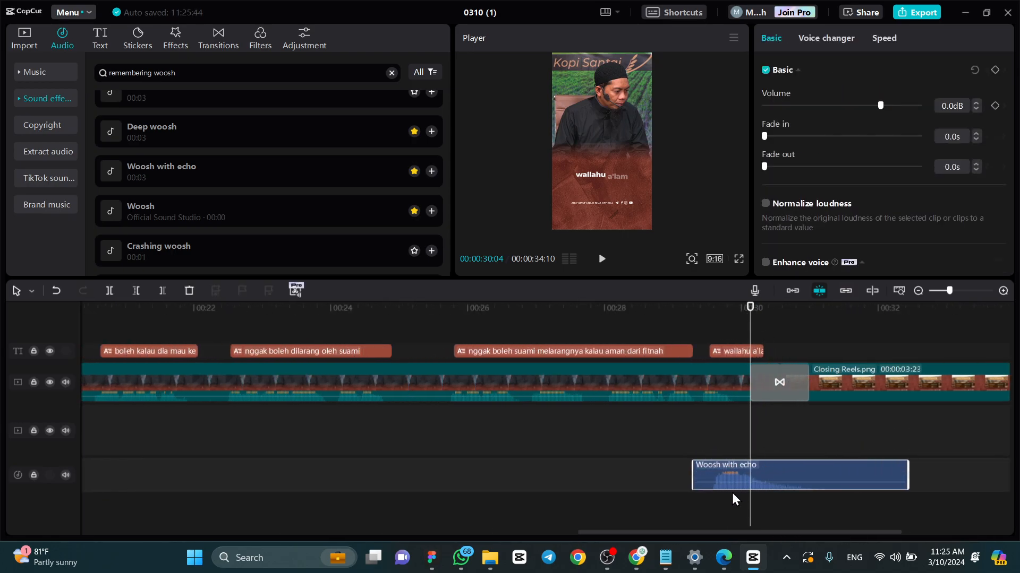
mouse_move(750, 309)
mouse_down()
mouse_move(716, 301)
mouse_move(749, 313)
mouse_up()
drag(718, 464, 756, 464)
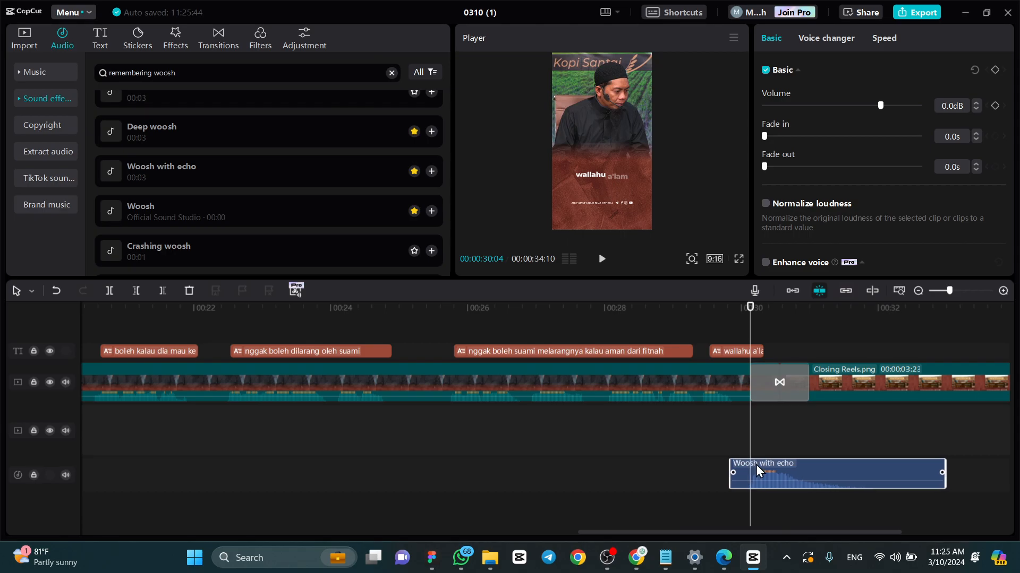
key(space)
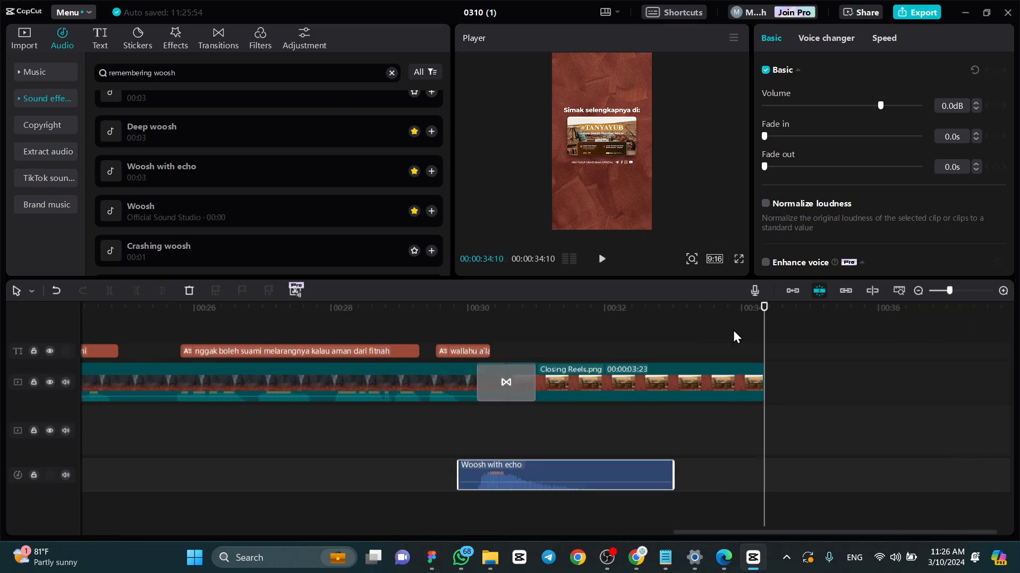
- Return the playhead to the start of the first transition and select the Sampul Reels cover clip
scroll(668, 349, down, 3)
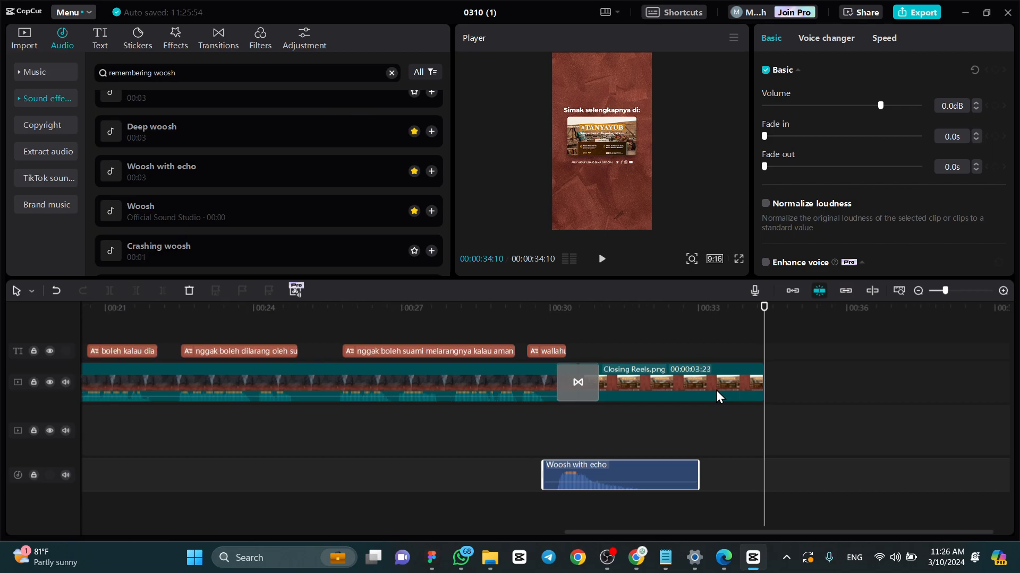
drag(648, 307, 67, 334)
click(163, 335)
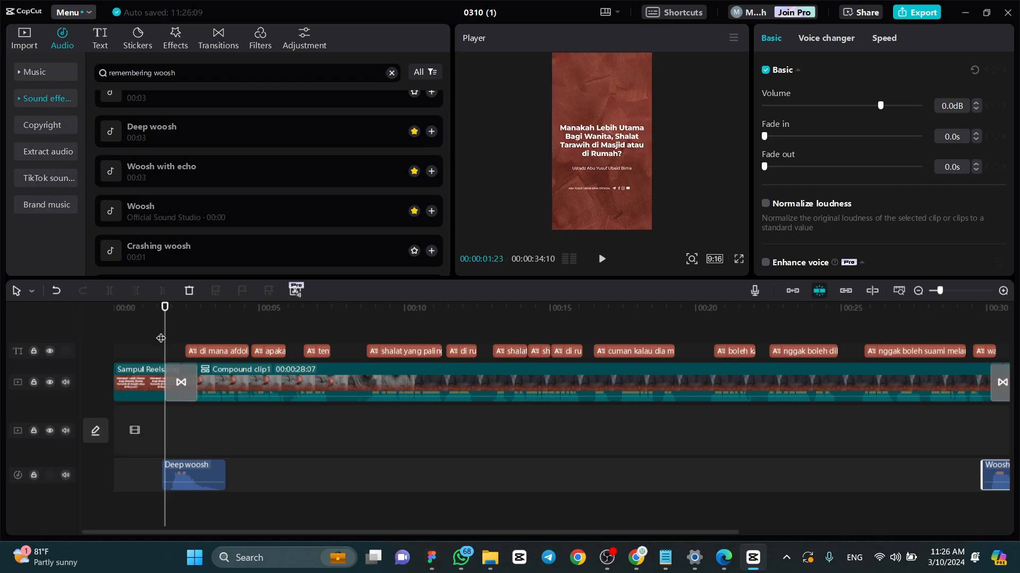
click(151, 378)
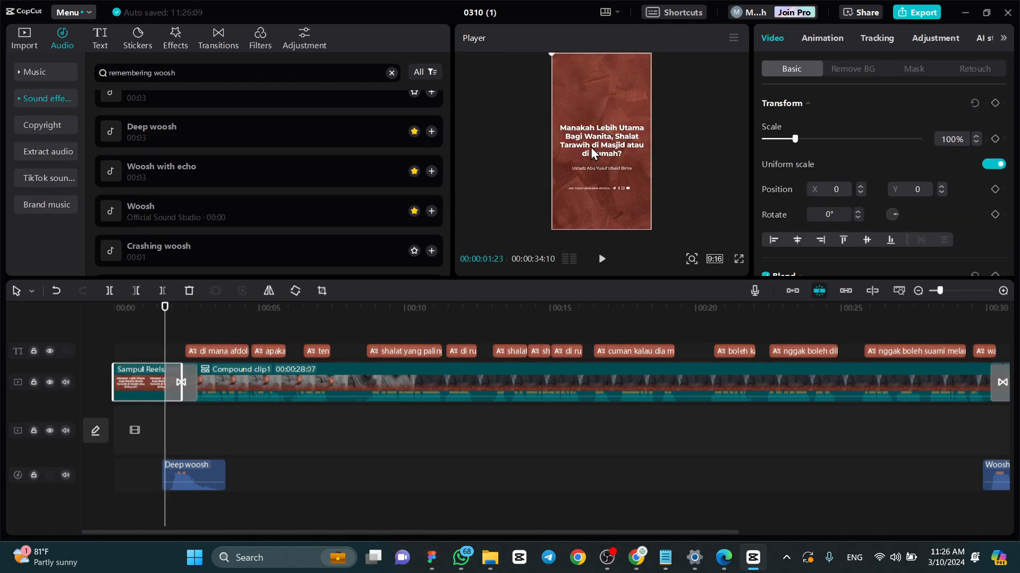
- Switch to the Template Tanya Jawab file in Figma and examine the cover title, Frame Ustadz and Closing Reels designs
click(431, 557)
click(341, 321)
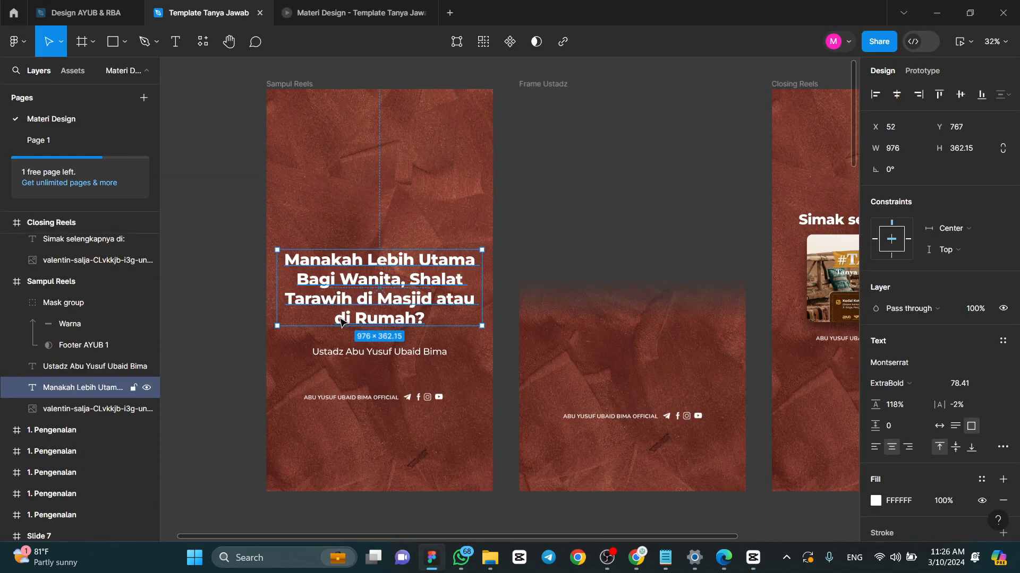
click(555, 85)
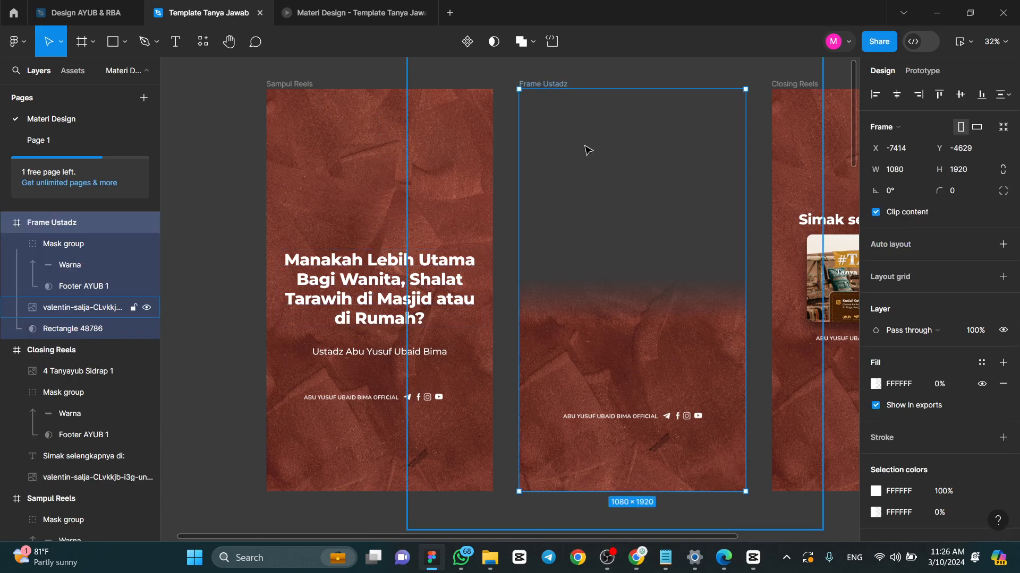
click(581, 82)
click(555, 84)
click(786, 95)
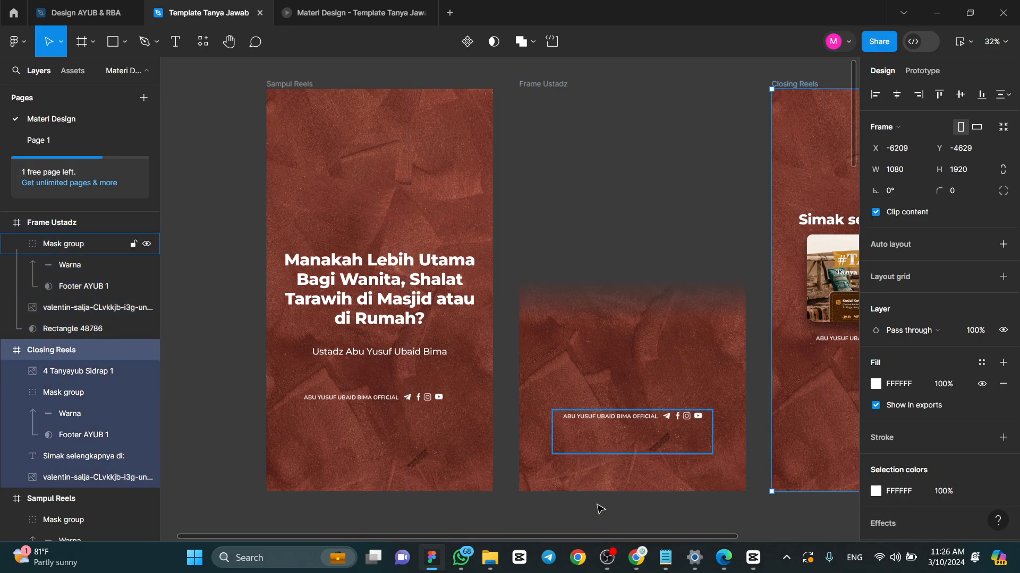
- Shift the #TANYAYUB poster image in the Closing Reels frame slightly left to X 136 and select the whole frame
drag(617, 537, 735, 538)
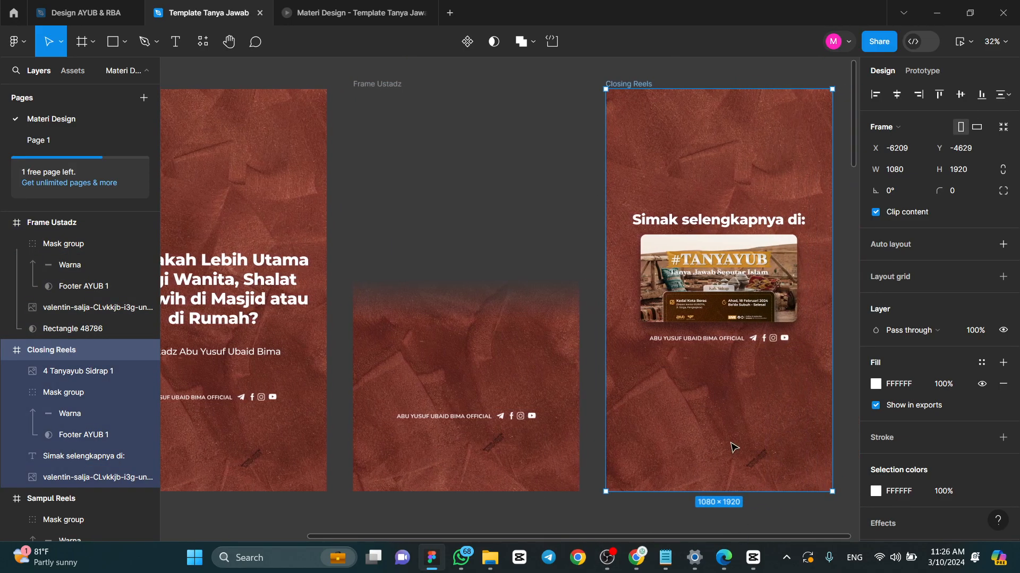
click(717, 284)
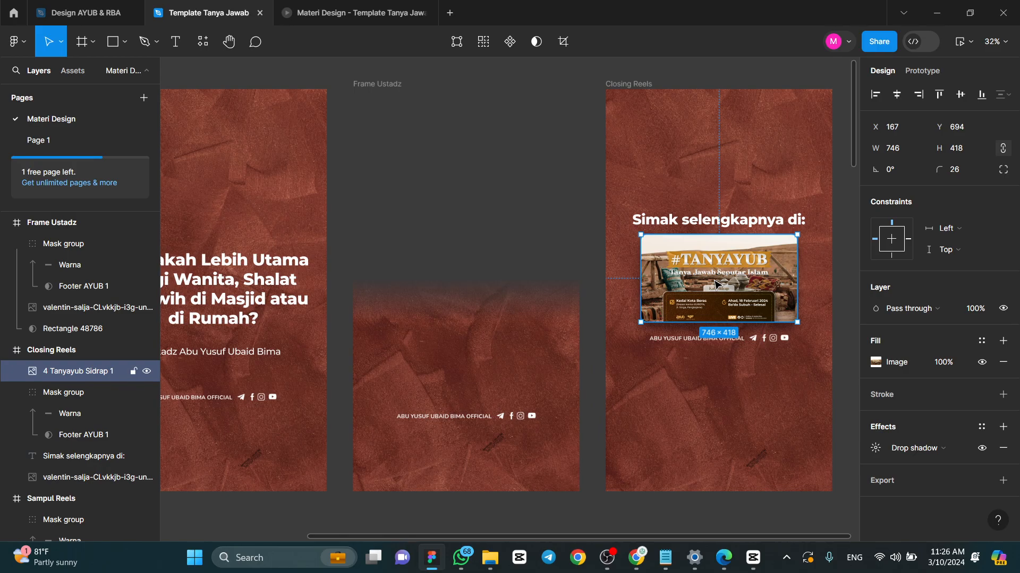
drag(700, 296, 696, 296)
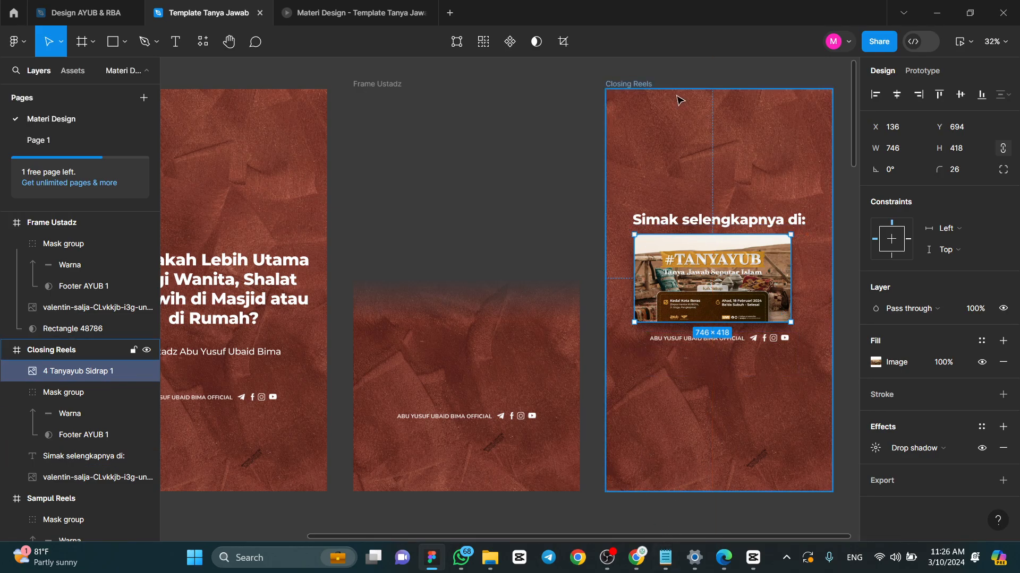
click(646, 83)
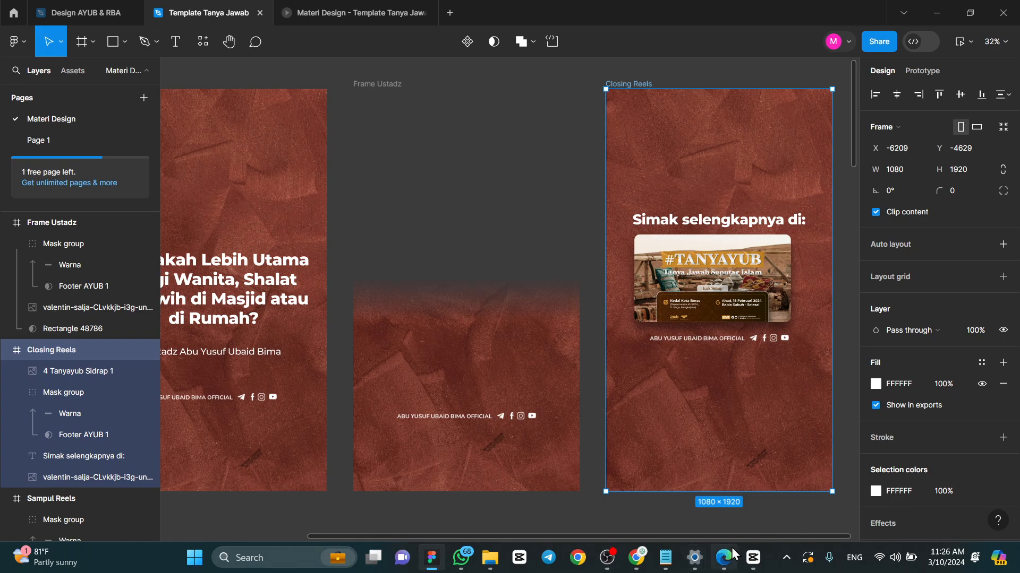
- Switch back to CapCut and scrub through the reel from the cover to the closing clip, returning to the start
click(753, 557)
drag(632, 532, 550, 521)
drag(278, 310, 171, 311)
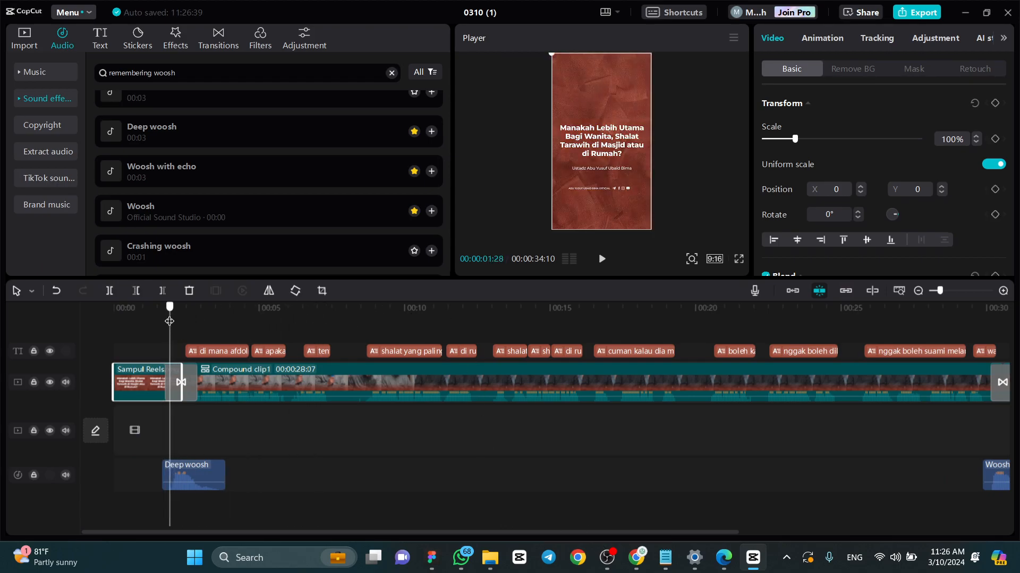
drag(692, 309, 655, 351)
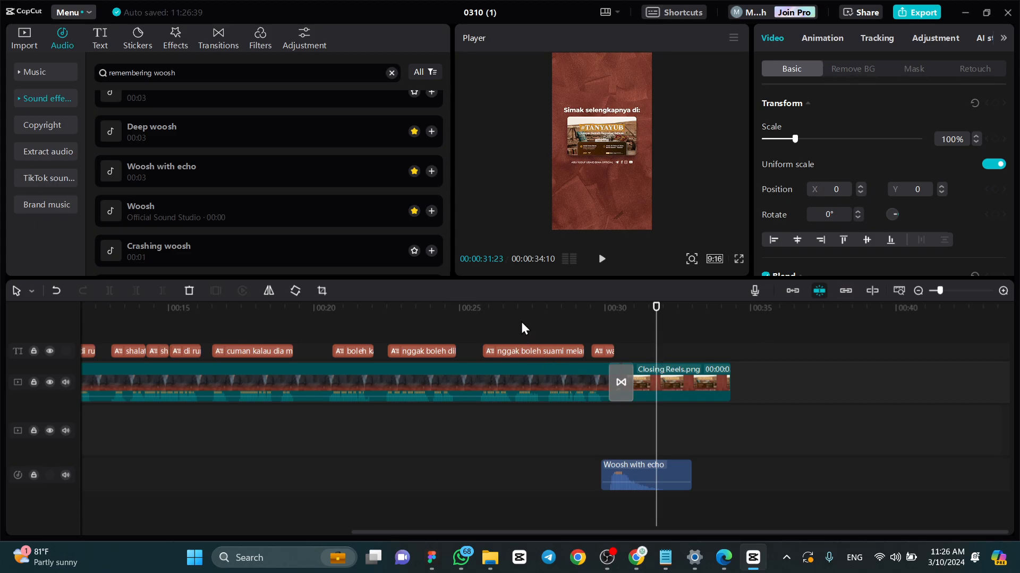
drag(515, 308, 268, 334)
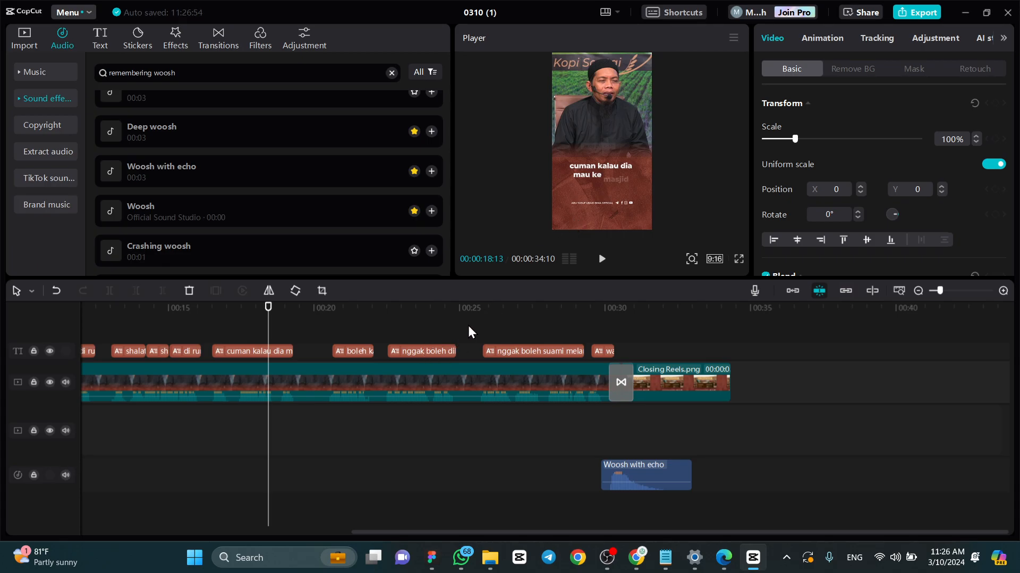
click(480, 311)
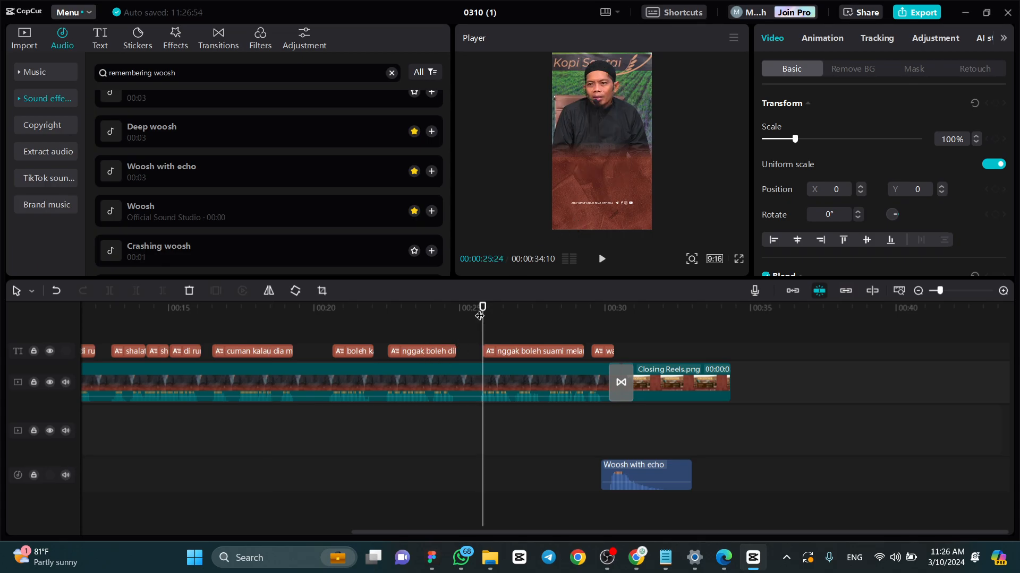
drag(480, 316, 50, 315)
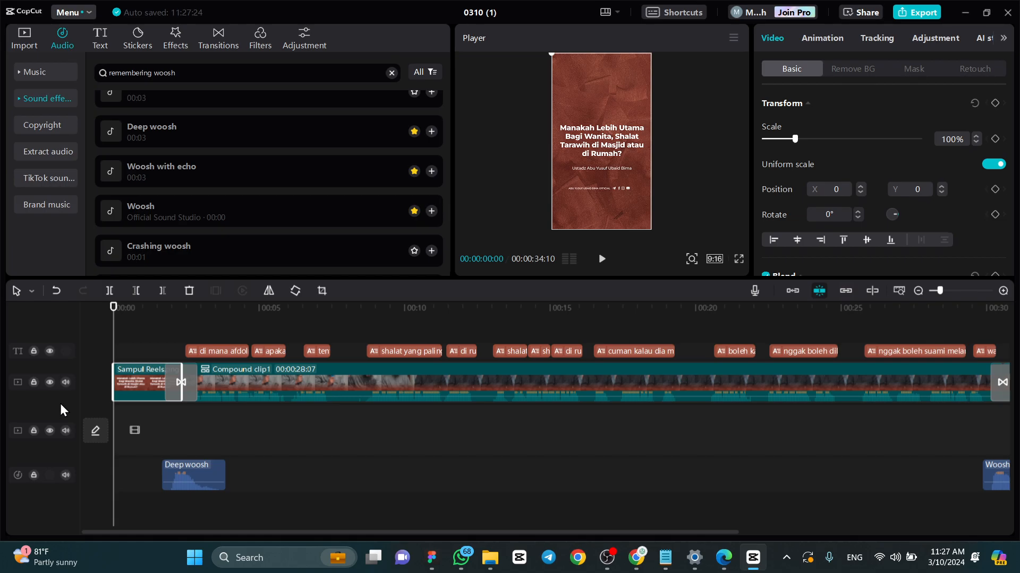
- Switch to the Template Tanya Jawab file in Figma and examine the Frame Ustadz design beside the cover and closing frames
click(431, 557)
click(448, 102)
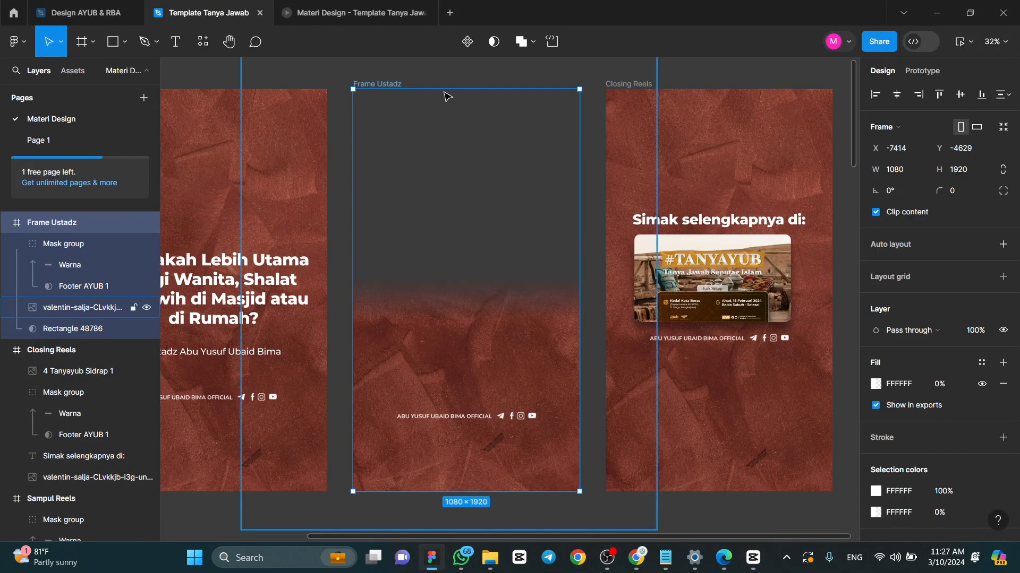
click(334, 210)
click(256, 279)
click(427, 274)
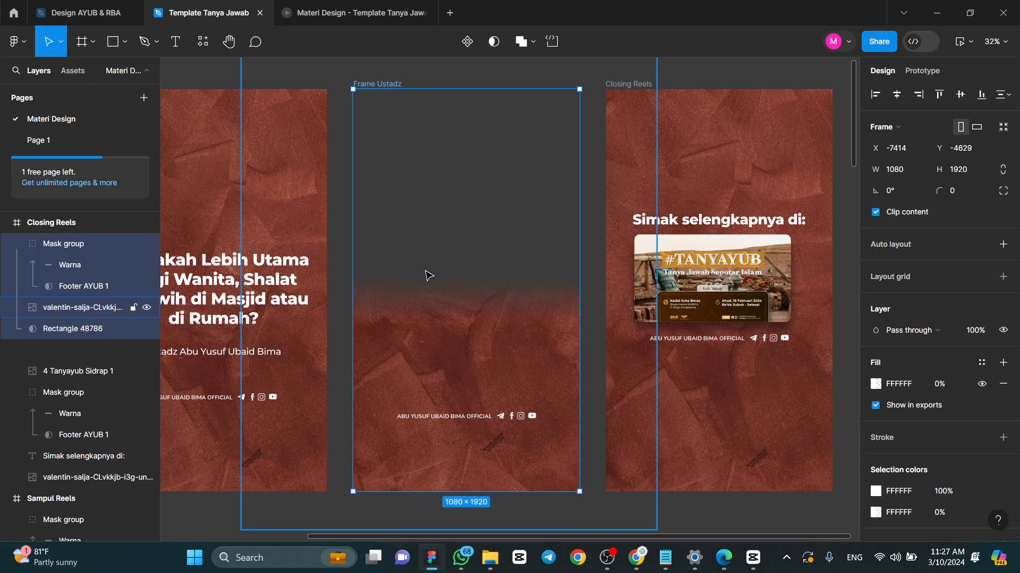
scroll(496, 305, up, 2)
scroll(498, 310, down, 3)
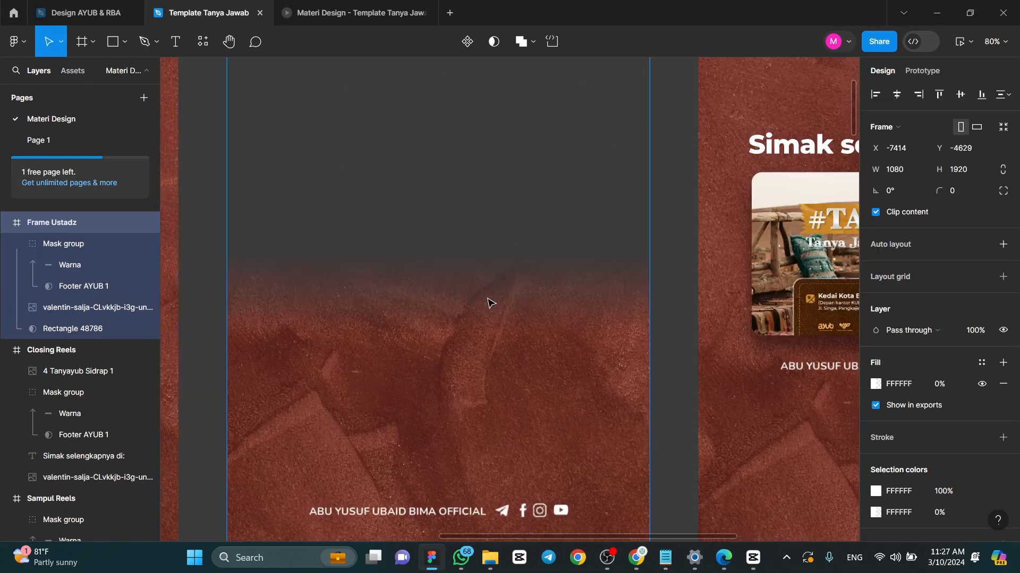
scroll(487, 300, down, 4)
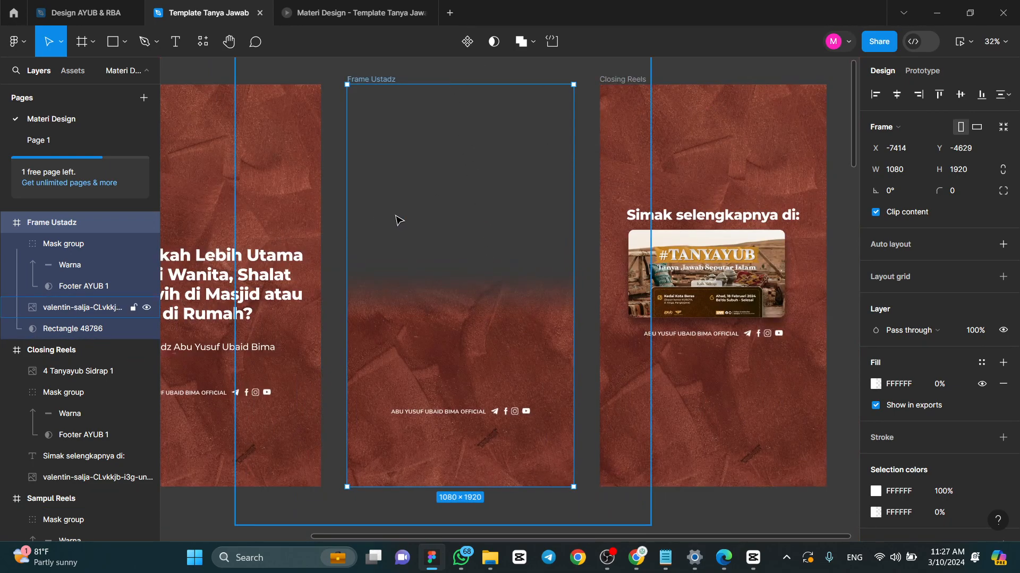
scroll(576, 261, down, 3)
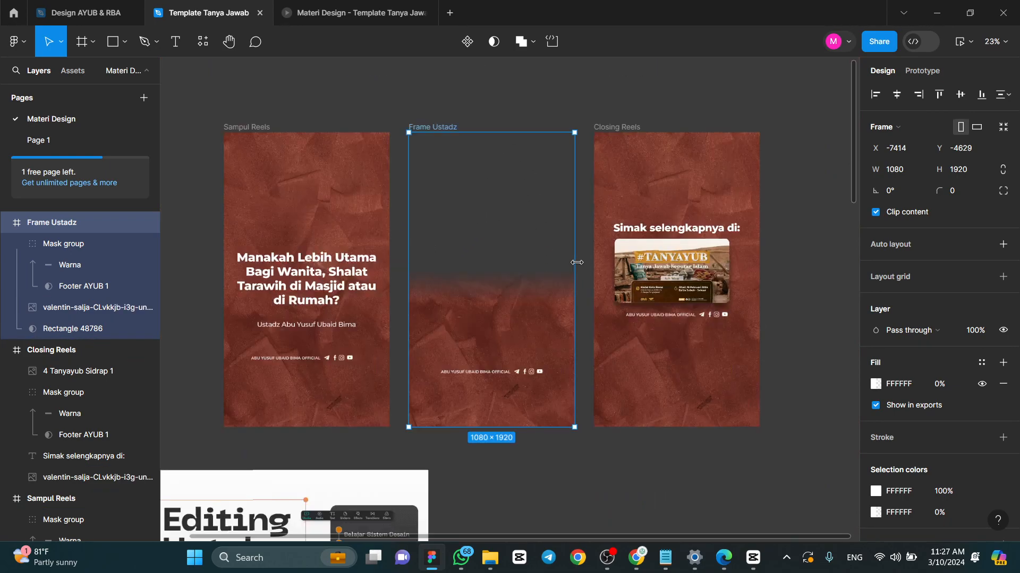
scroll(587, 239, up, 4)
scroll(584, 104, down, 3)
- Move the Closing Reels frame horizontally away from Frame Ustadz, leaving room for another frame between them
click(576, 99)
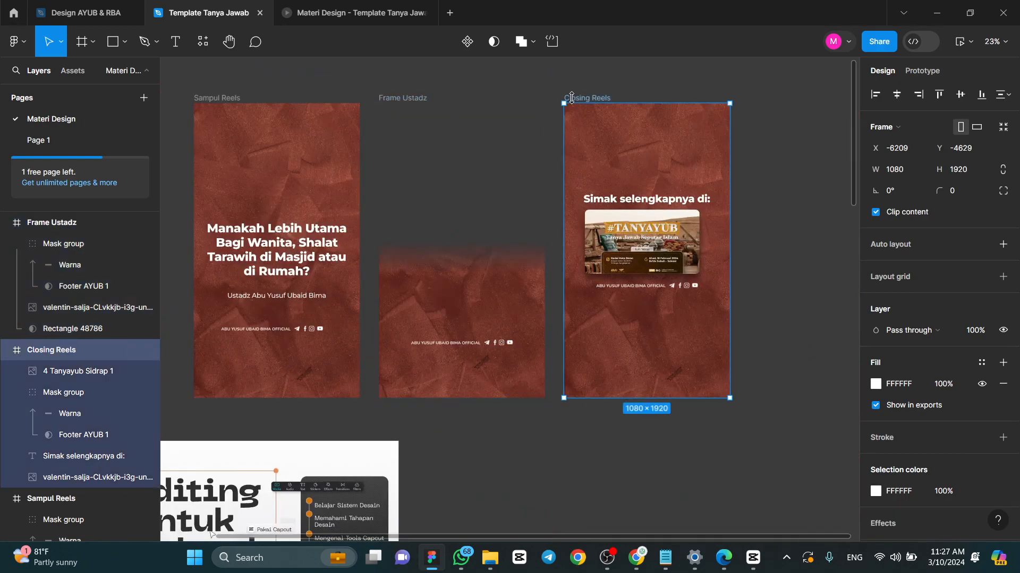
drag(576, 99, 703, 99)
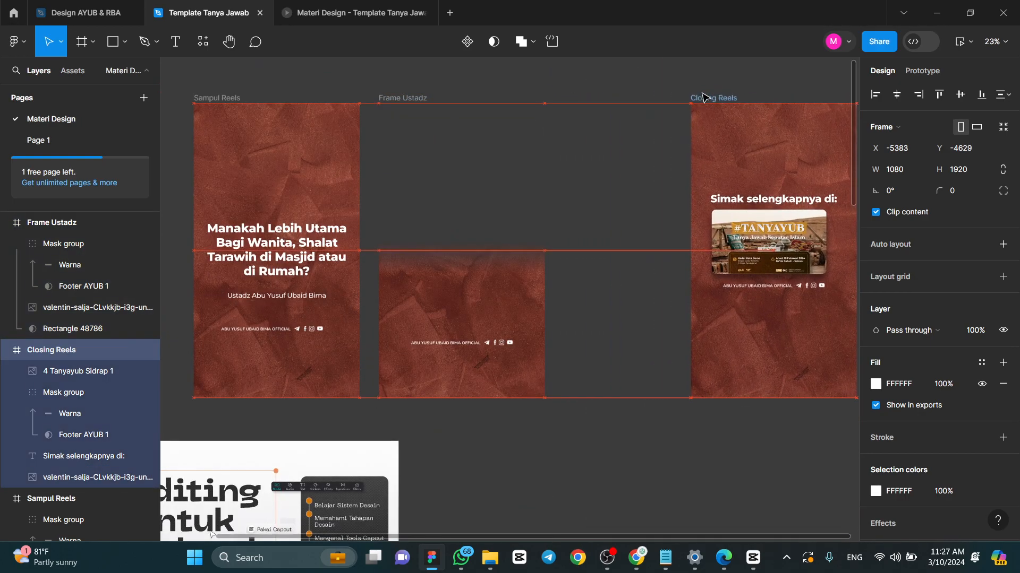
click(422, 101)
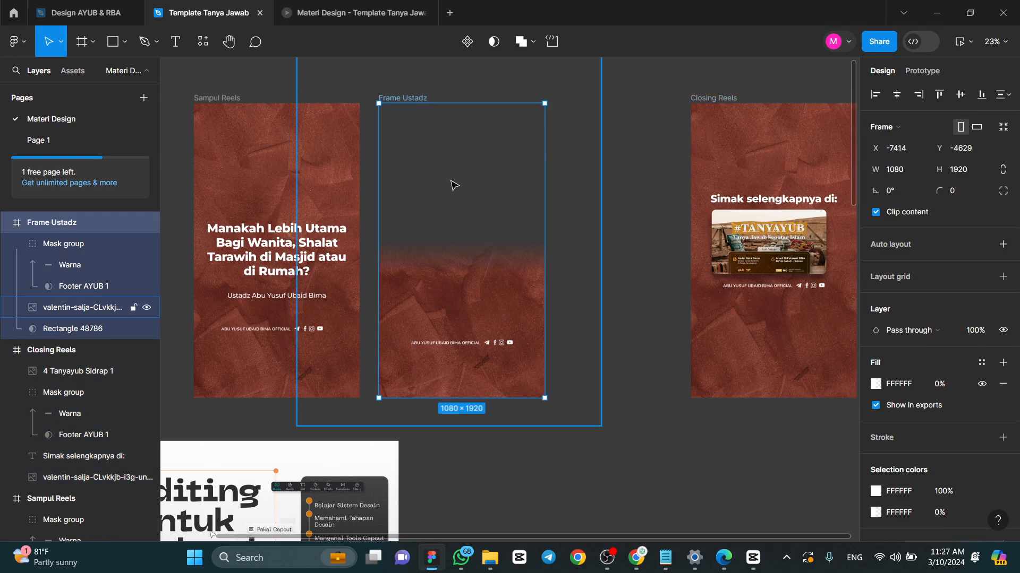
click(737, 99)
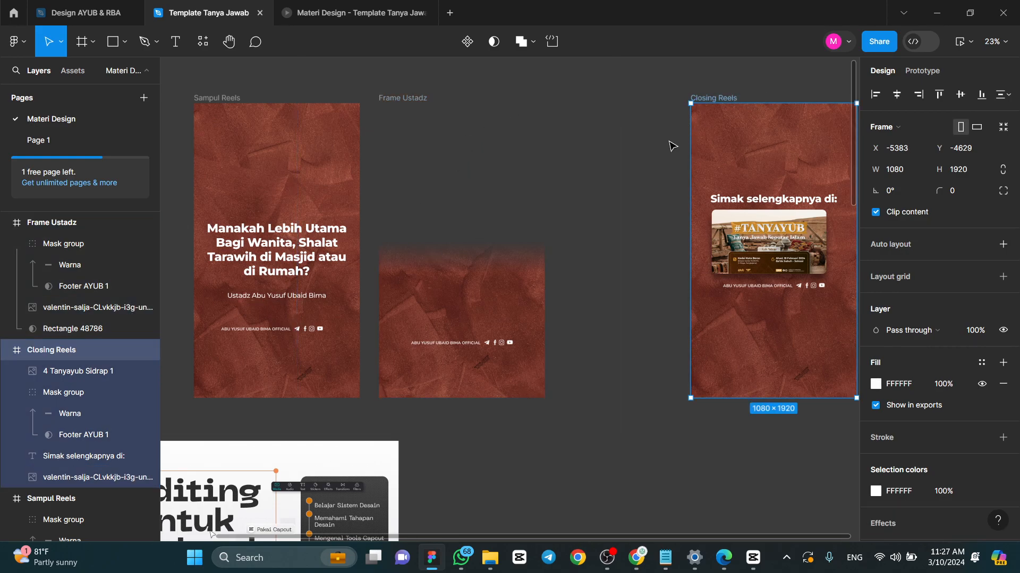
scroll(584, 117, right, 5)
drag(486, 99, 608, 101)
click(448, 115)
scroll(448, 115, left, 5)
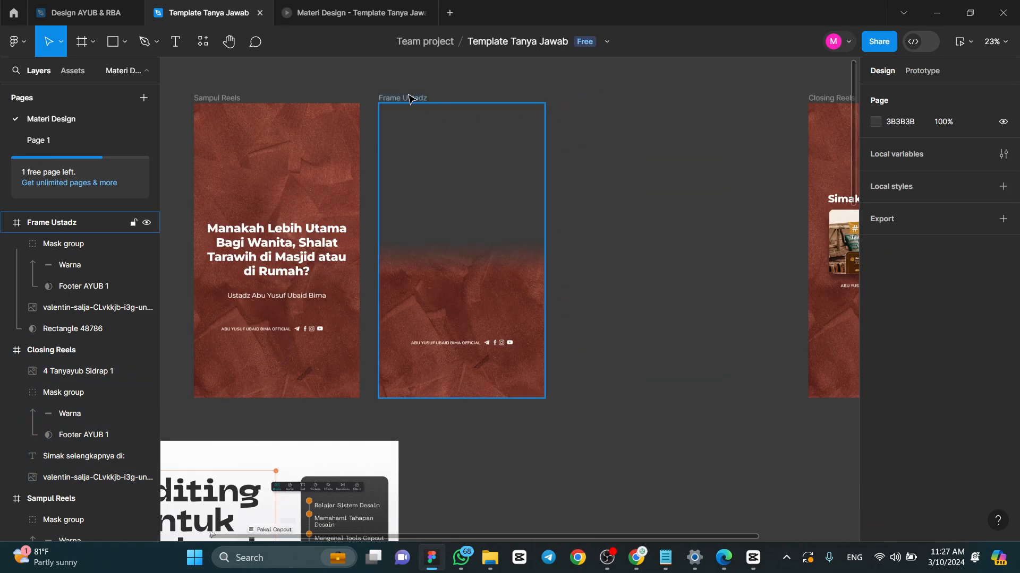
click(406, 102)
click(439, 84)
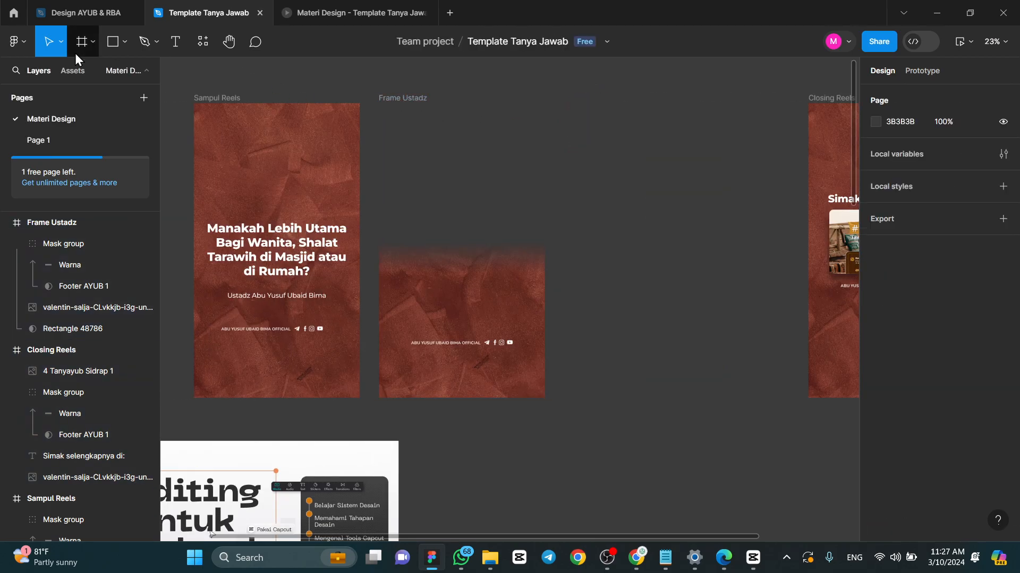
click(385, 97)
click(399, 75)
click(419, 98)
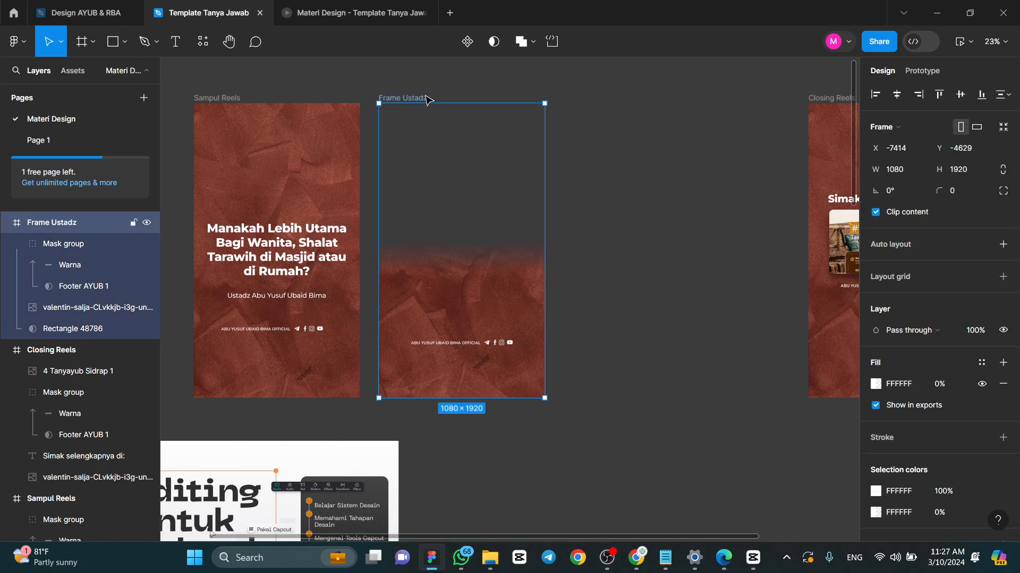
click(452, 271)
click(432, 91)
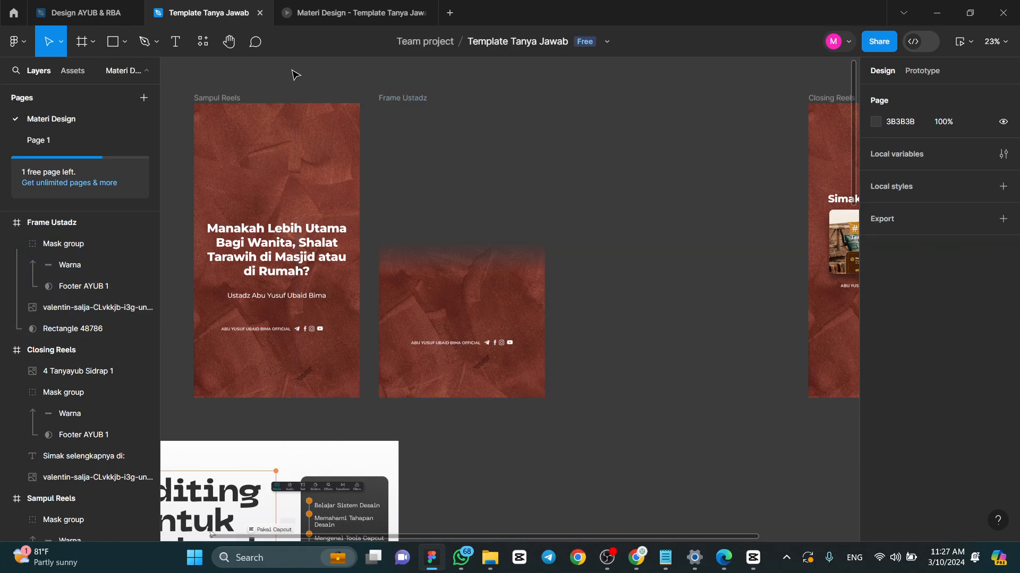
- Add a 1080 × 1920 Instagram story frame between Frame Ustadz and Closing Reels, aligned with their top edges
click(83, 42)
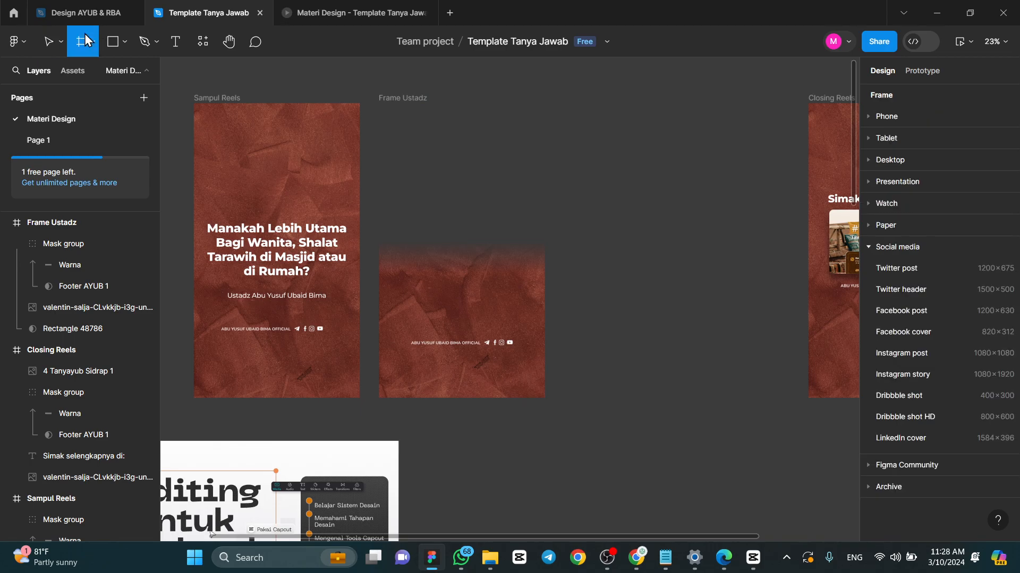
click(899, 372)
drag(580, 151, 602, 103)
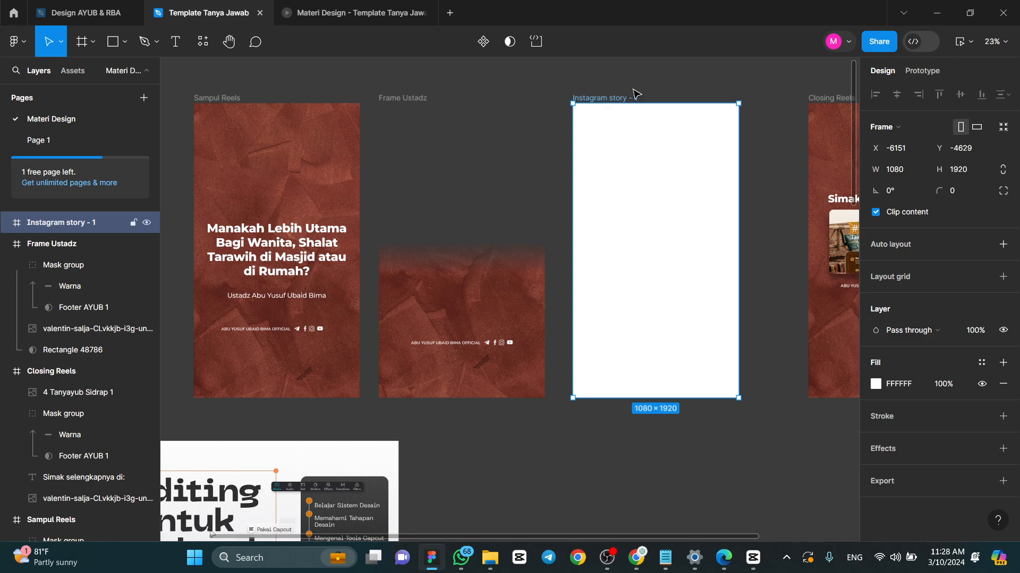
- Draw a 1080 × 1920 rectangle covering the Instagram story frame and fill it with dark red 921414
click(112, 44)
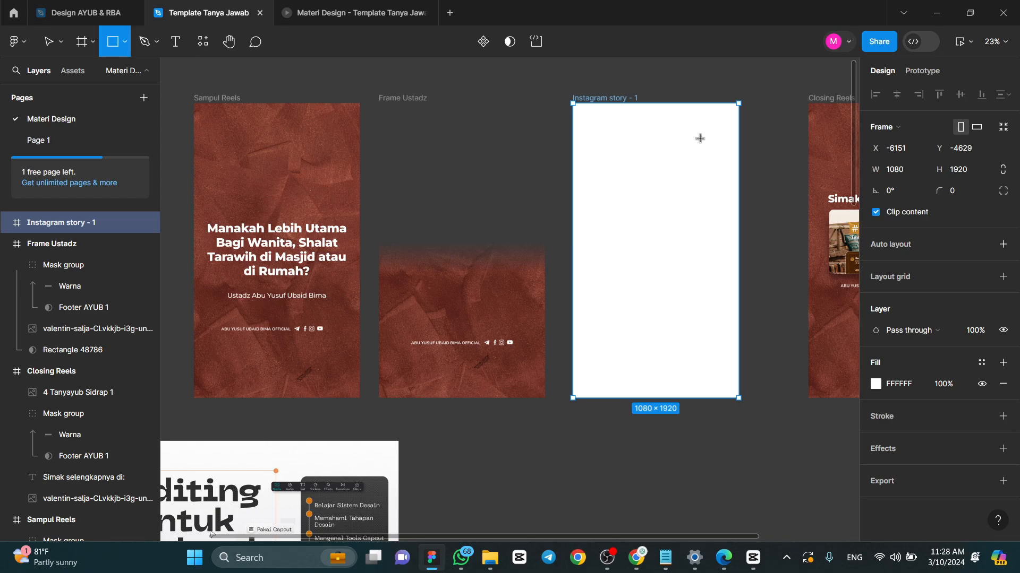
mouse_move(573, 106)
mouse_down()
mouse_move(687, 298)
mouse_move(735, 348)
mouse_move(737, 399)
mouse_move(694, 321)
mouse_move(739, 367)
mouse_move(739, 397)
mouse_up()
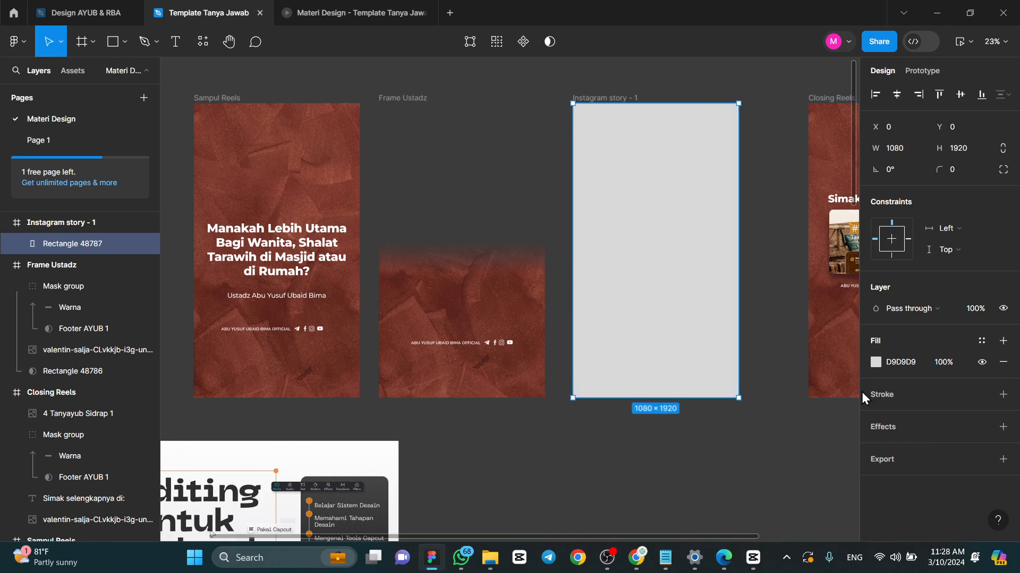
click(874, 362)
drag(821, 229, 830, 284)
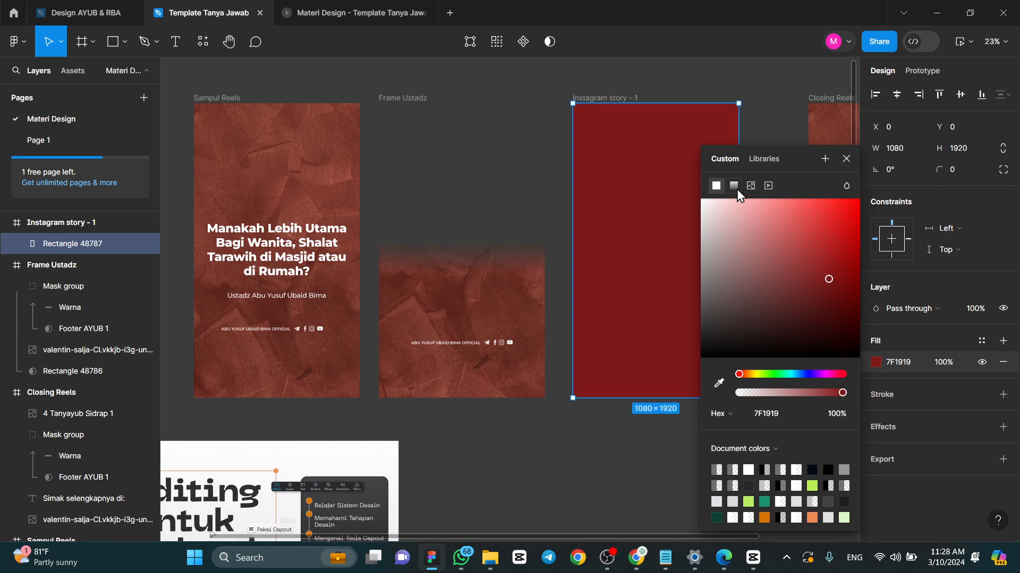
mouse_move(817, 273)
mouse_down()
mouse_move(830, 280)
mouse_move(712, 201)
mouse_move(837, 272)
mouse_up()
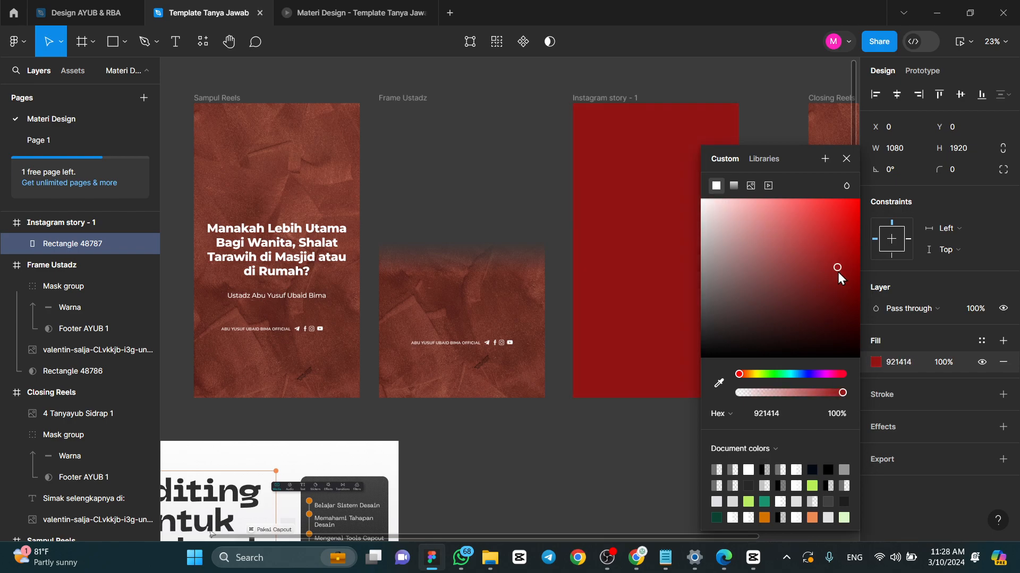
- Change the rectangle's fill to a linear gradient and set its upper 921414 stop to 0% opacity
click(735, 187)
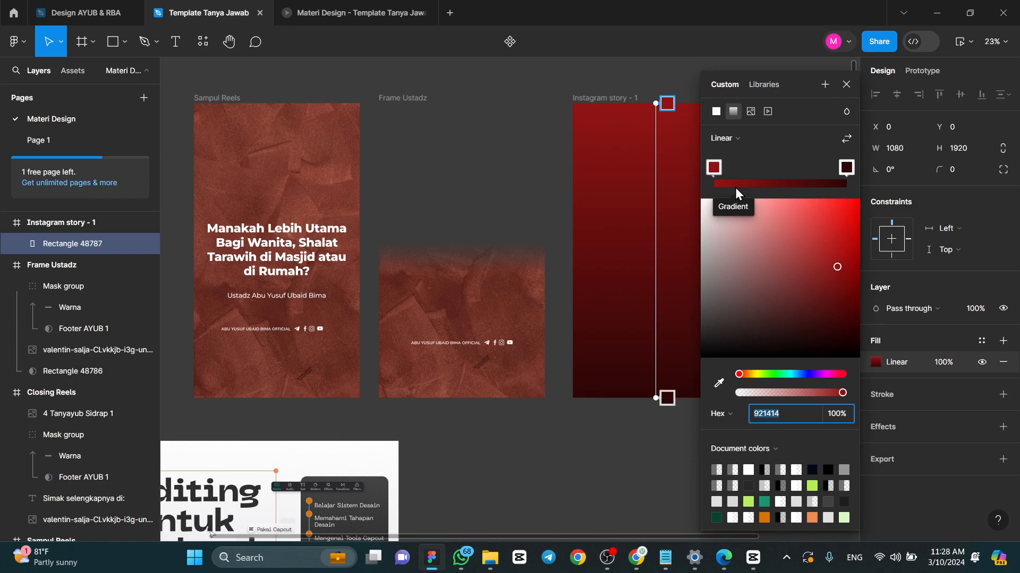
drag(621, 537, 686, 537)
scroll(678, 213, up, 5)
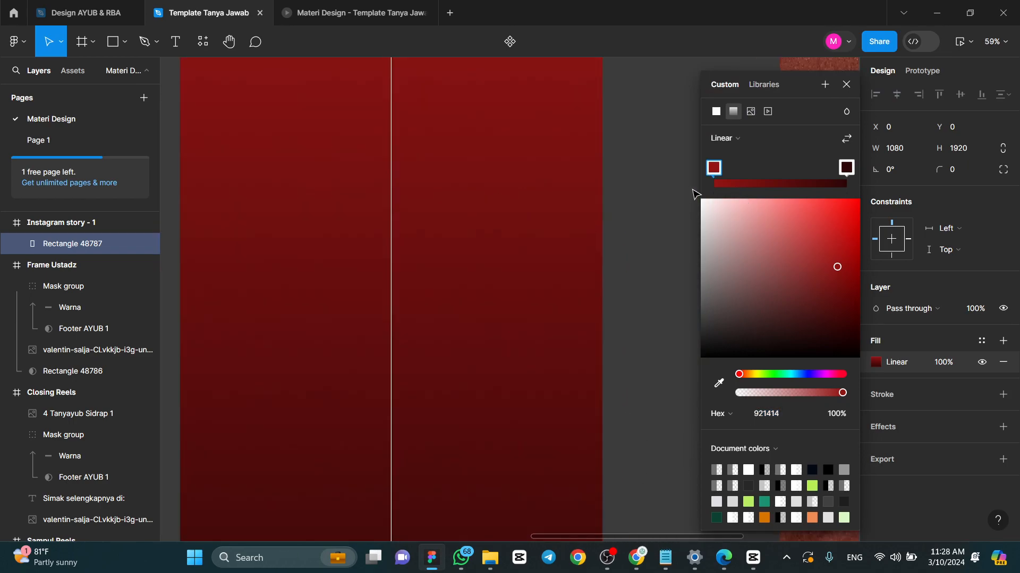
scroll(694, 191, down, 3)
scroll(655, 159, up, 3)
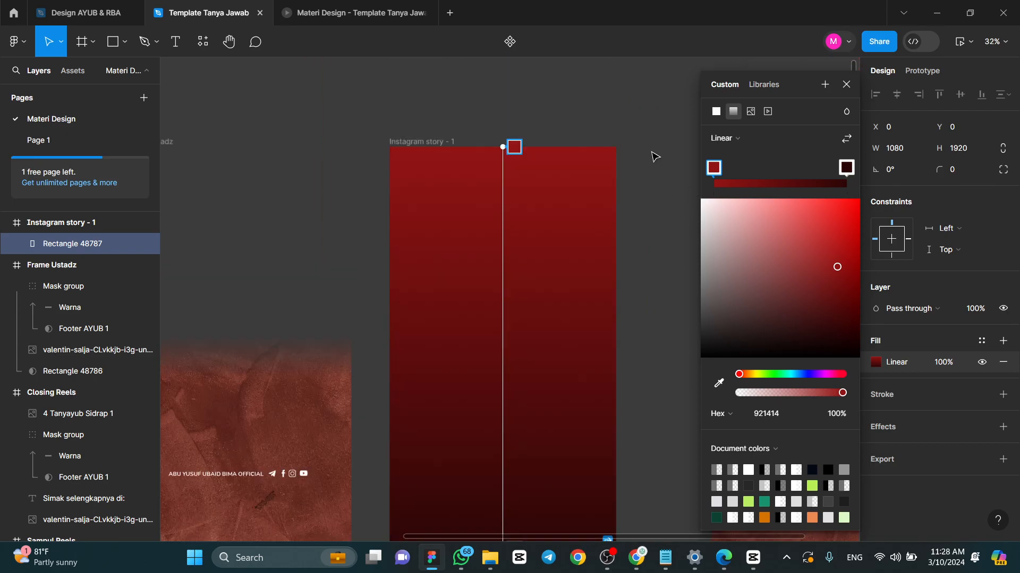
scroll(655, 157, down, 3)
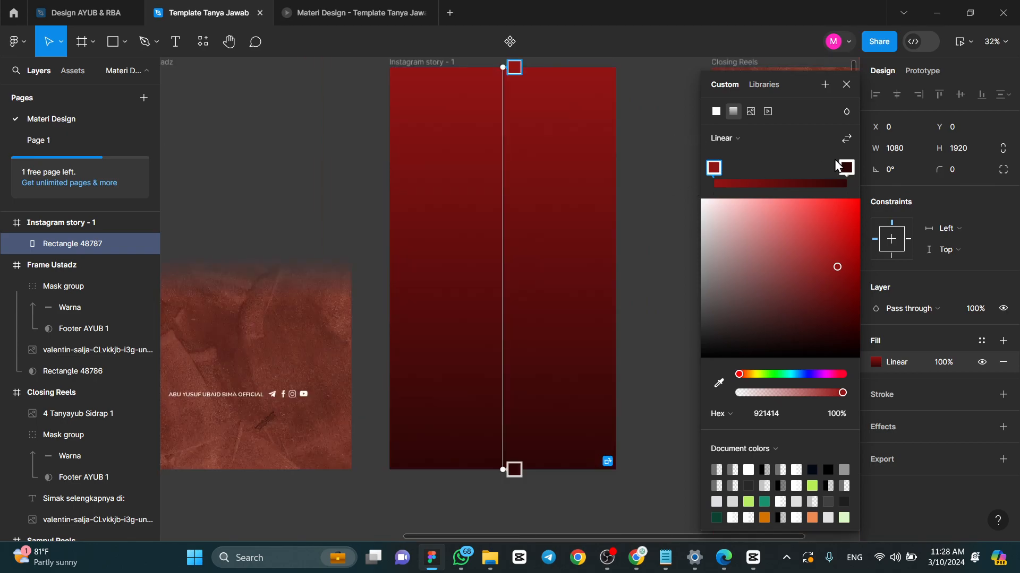
mouse_move(511, 469)
mouse_down()
mouse_move(510, 358)
mouse_move(508, 474)
mouse_up()
mouse_move(514, 67)
mouse_down()
mouse_move(515, 109)
mouse_move(514, 82)
mouse_up()
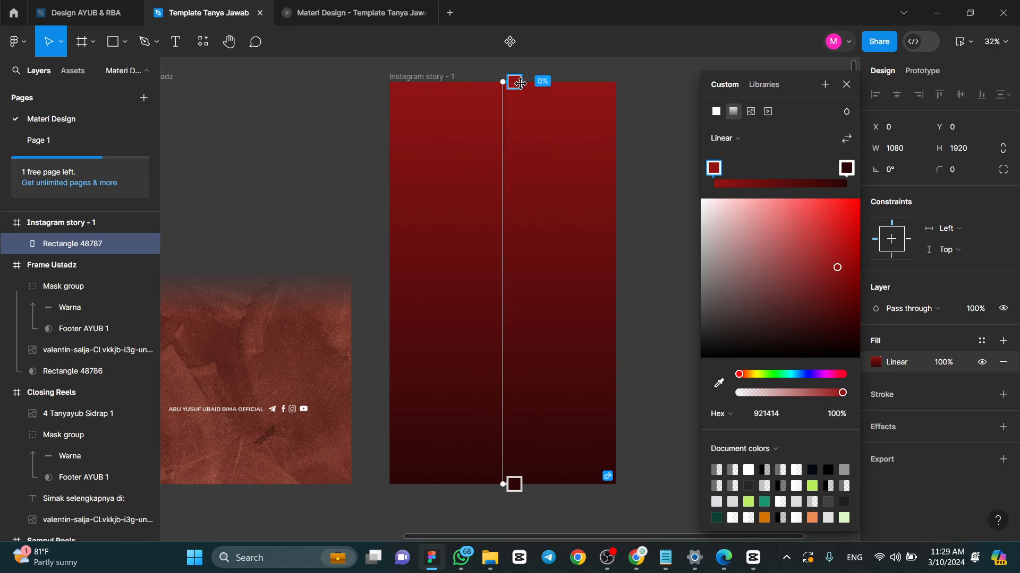
mouse_move(520, 80)
mouse_down()
mouse_move(520, 95)
mouse_move(520, 78)
mouse_up()
drag(842, 393, 732, 398)
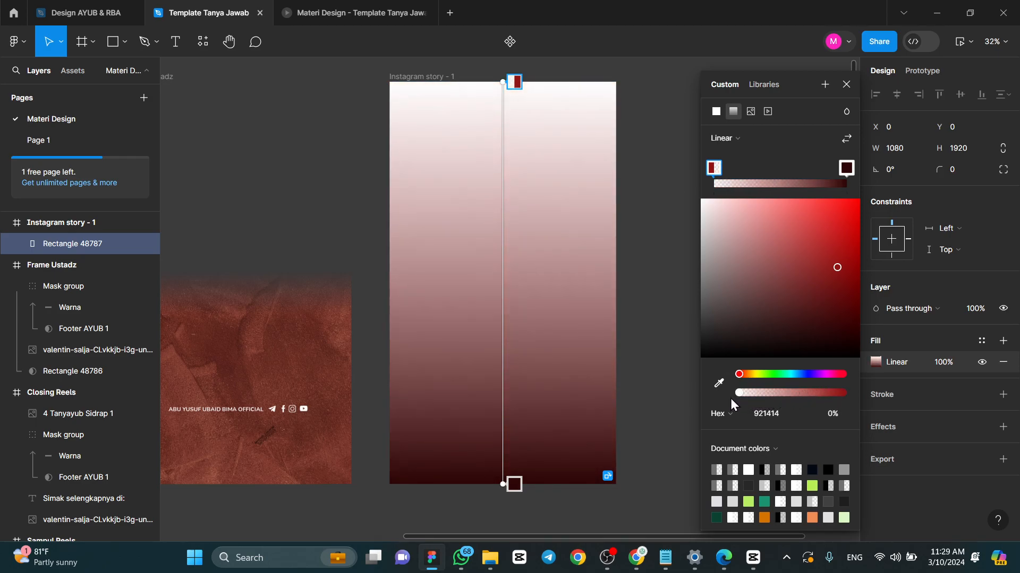
click(837, 415)
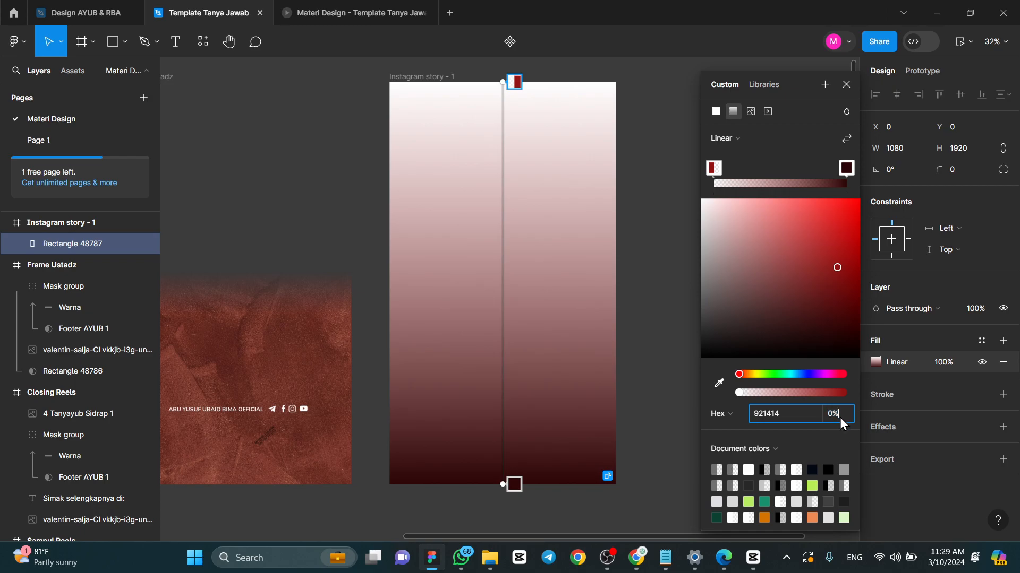
- Position the gradient's transparent stop at 49% and the dark 2C0606 stop a little below it for a short fade across the middle
drag(514, 82, 518, 274)
mouse_move(514, 484)
mouse_down()
mouse_move(513, 302)
mouse_move(526, 488)
mouse_up()
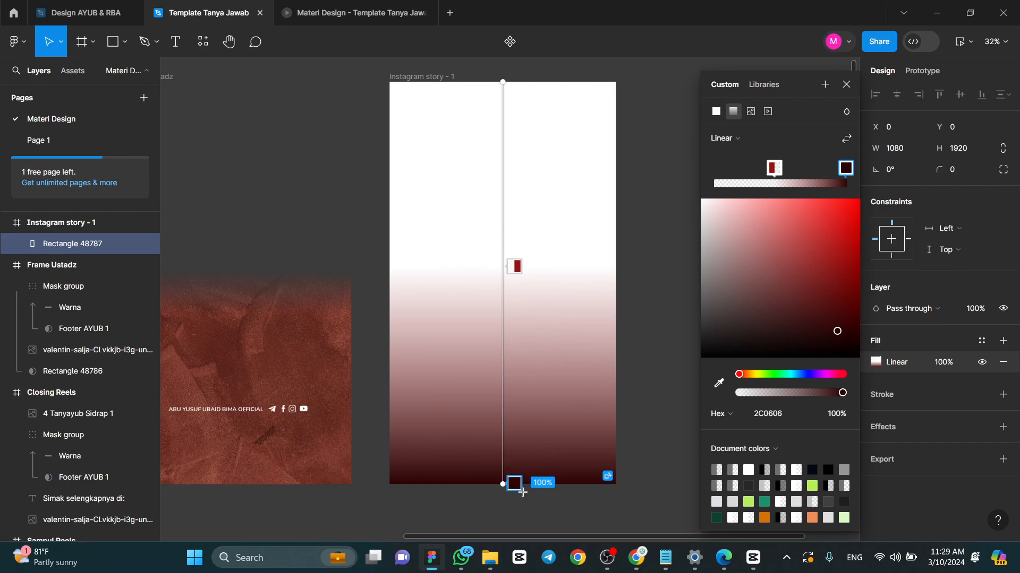
drag(513, 483, 507, 309)
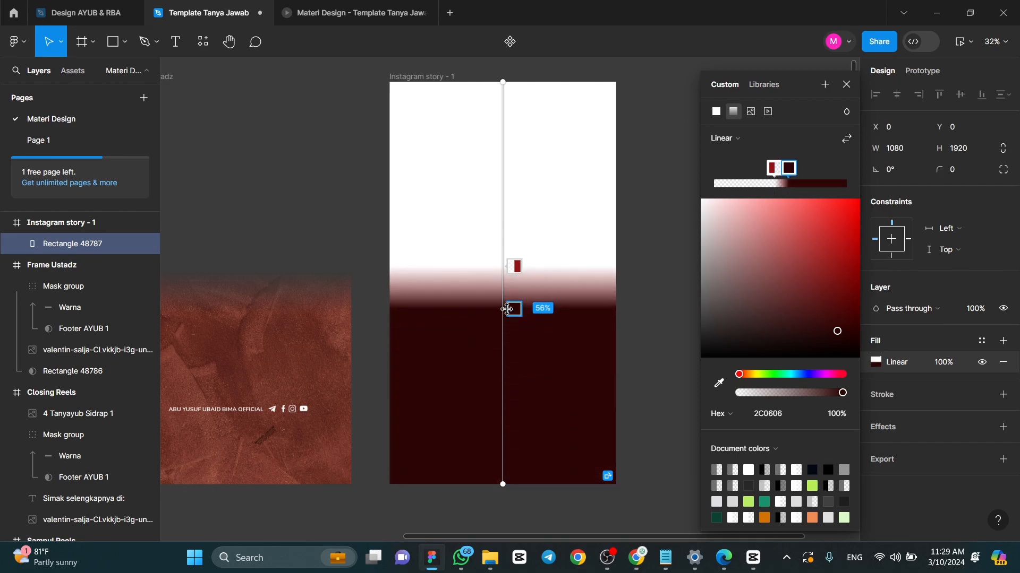
drag(513, 266, 512, 169)
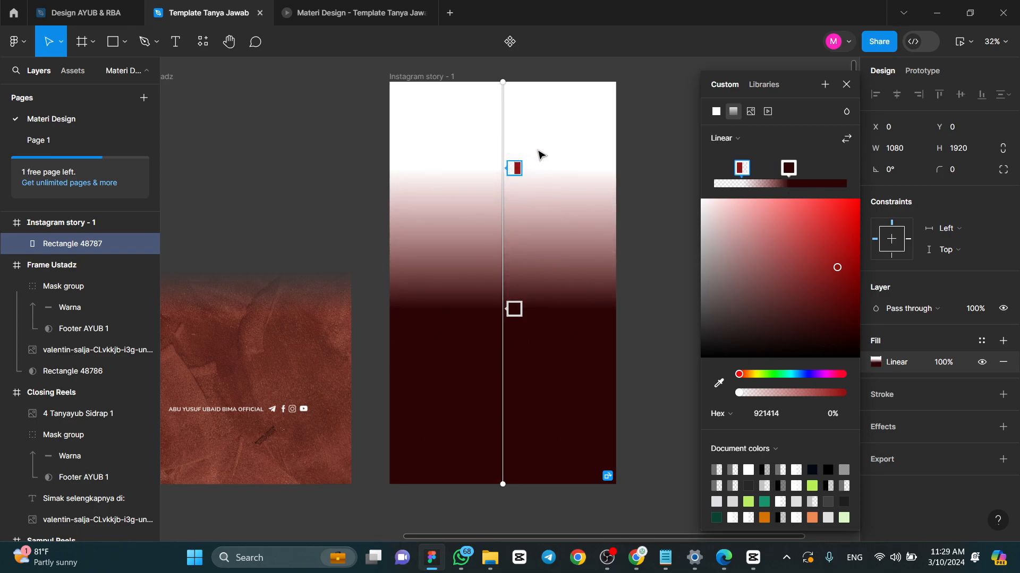
drag(515, 168, 531, 271)
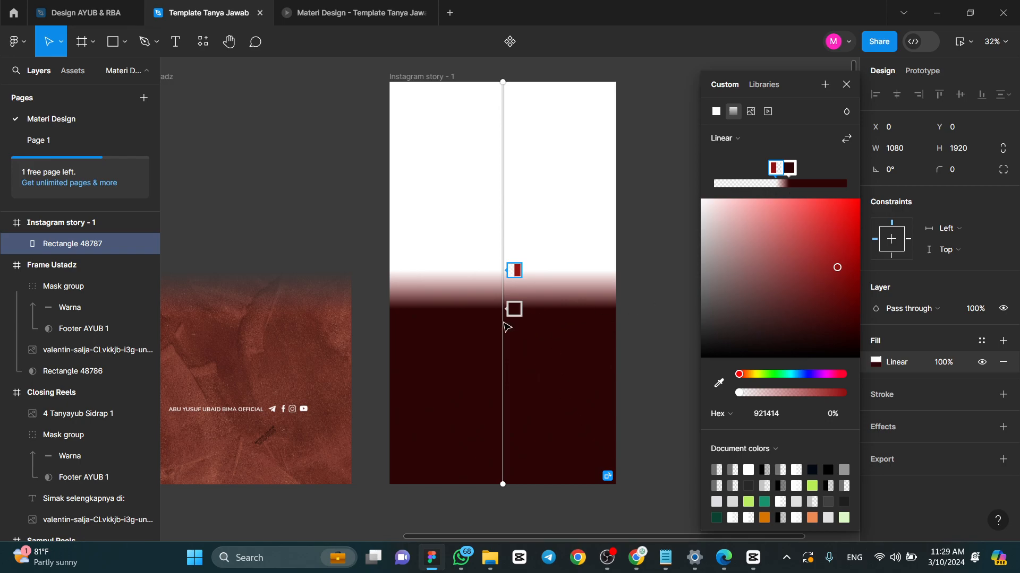
drag(514, 270, 512, 266)
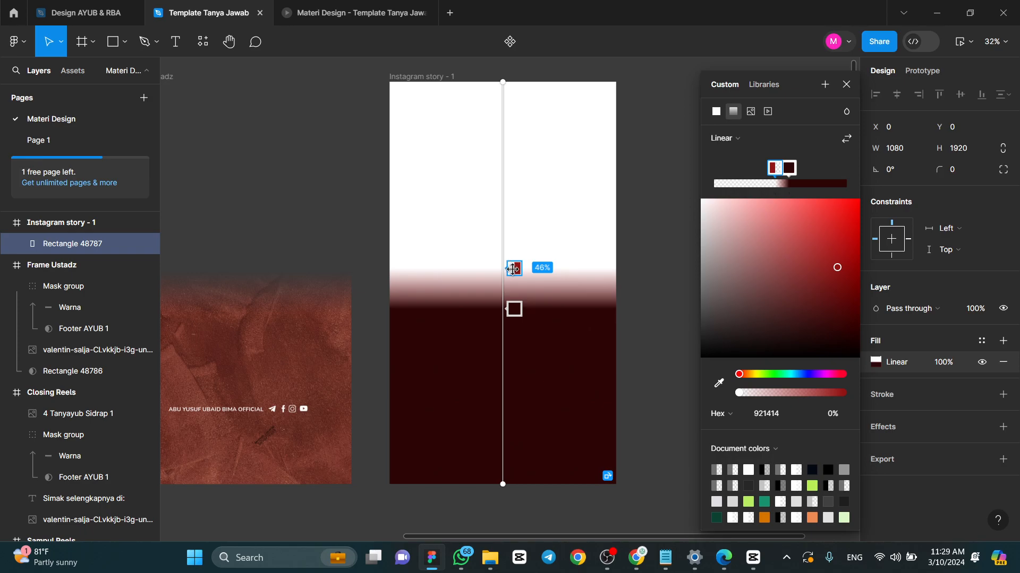
drag(513, 269, 516, 274)
drag(516, 309, 518, 325)
drag(518, 273, 520, 279)
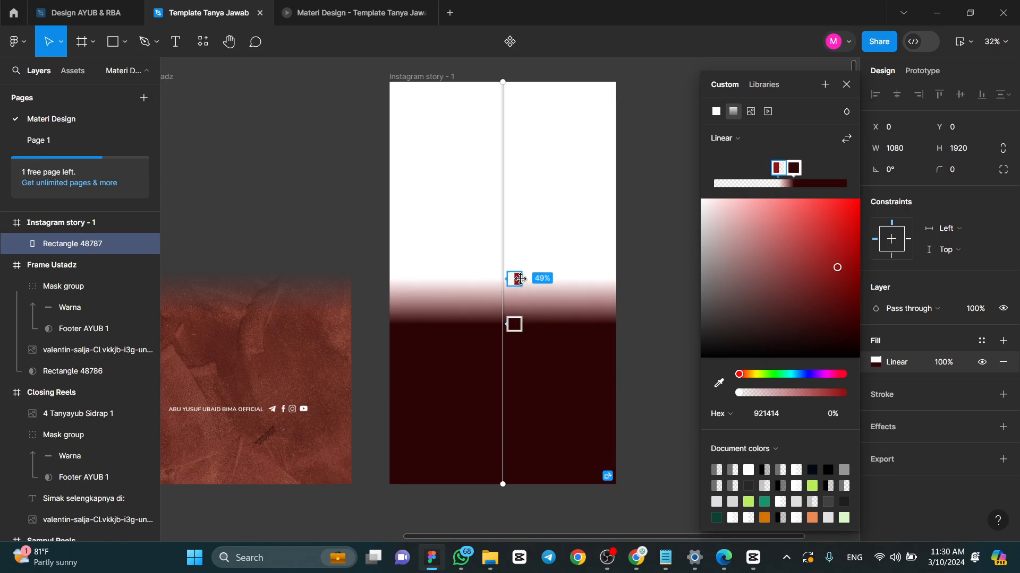
click(846, 87)
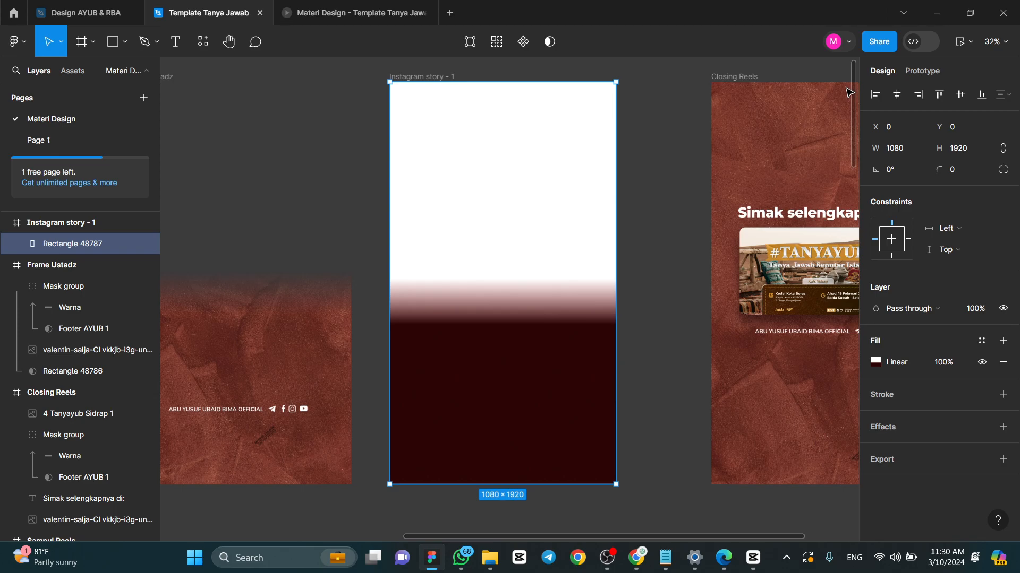
- Bring an image from the Downloads folder in File Explorer onto the gradient rectangle in the Figma Instagram story frame
click(489, 558)
scroll(255, 269, right, 4)
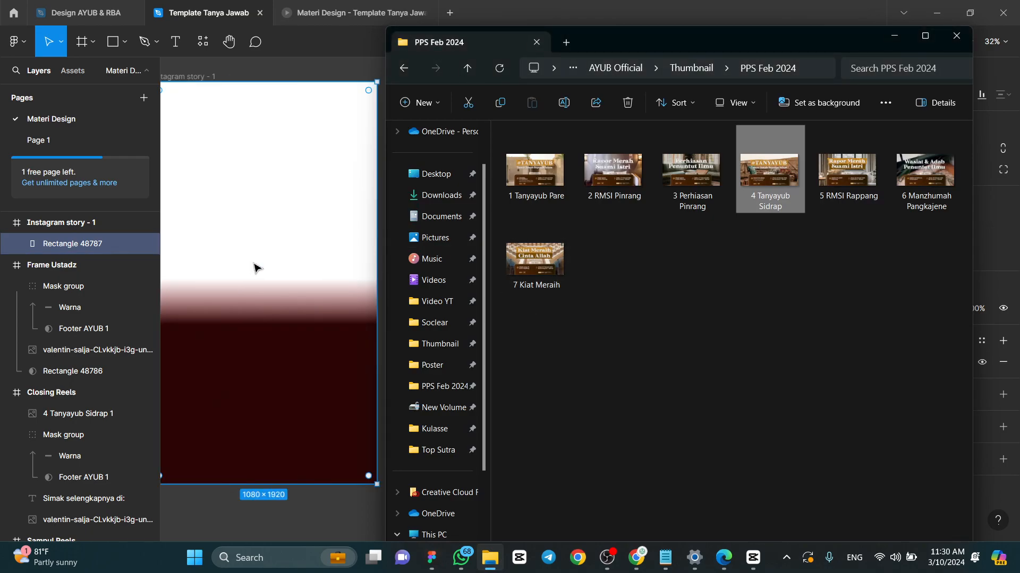
click(441, 195)
drag(819, 170, 252, 211)
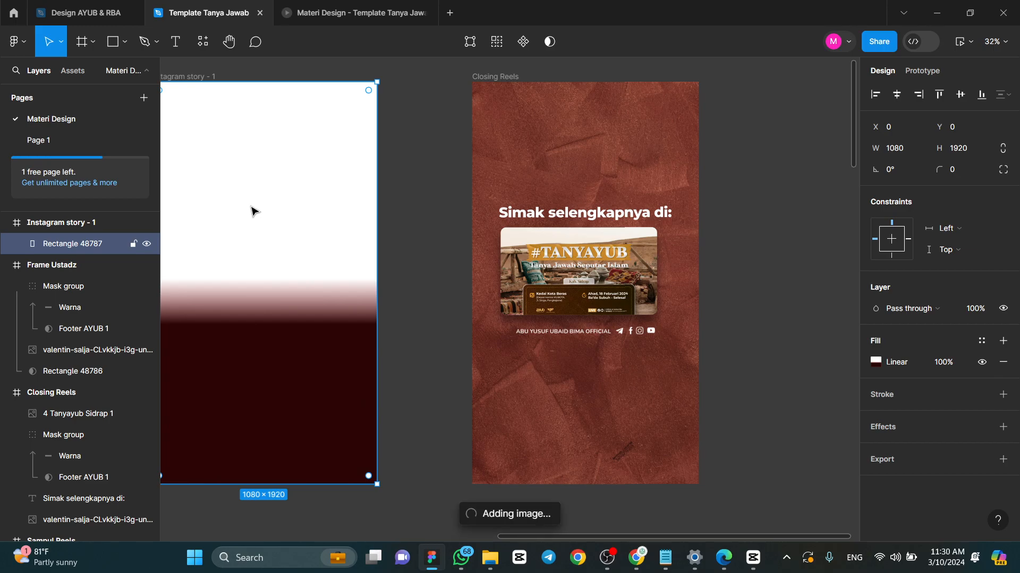
- Scale the red texture image down to 1478 × 2216 and position it so it covers the Instagram story - 1 frame
scroll(411, 237, down, 5)
scroll(411, 237, up, 5)
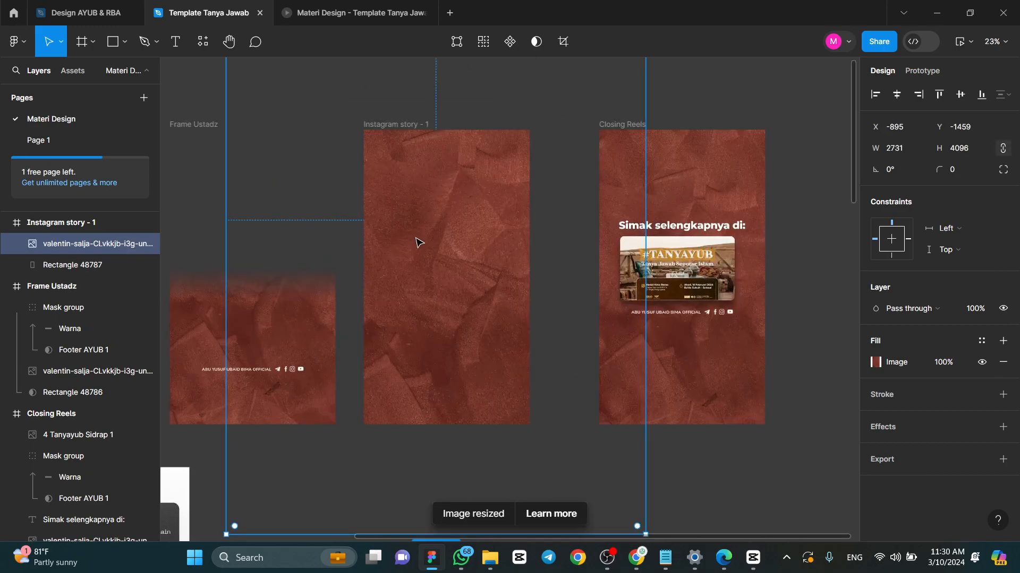
scroll(449, 244, down, 3)
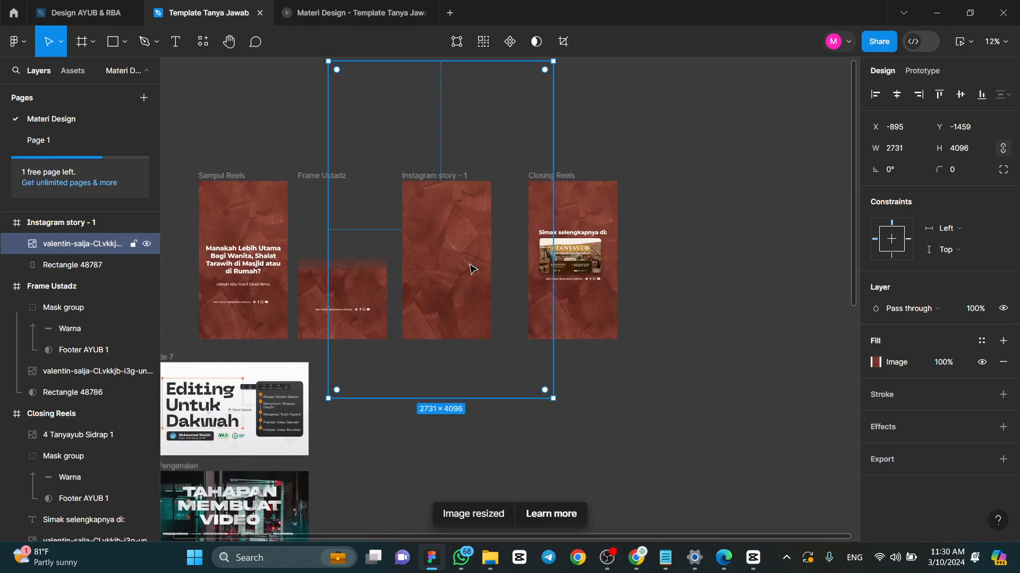
drag(552, 397, 464, 298)
drag(503, 343, 462, 269)
drag(407, 231, 470, 286)
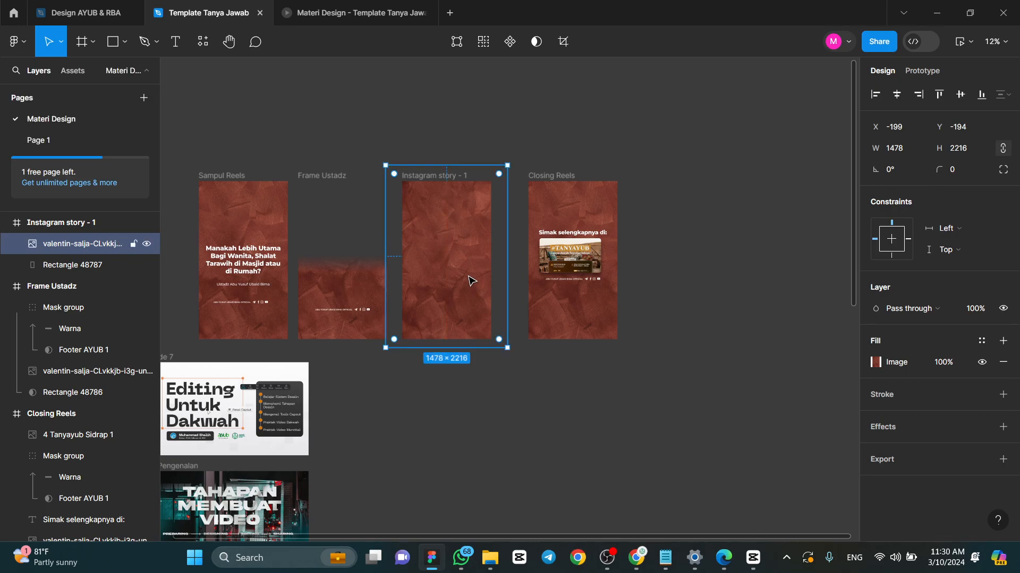
- Mask the texture image with the gradient rectangle beneath it in the Instagram story - 1 frame
shift+click(80, 260)
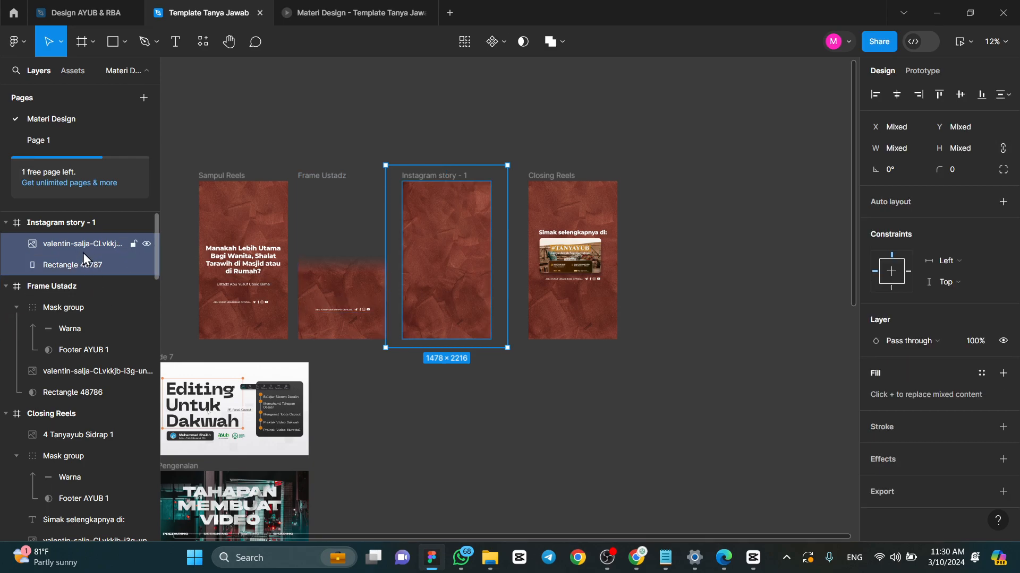
click(71, 260)
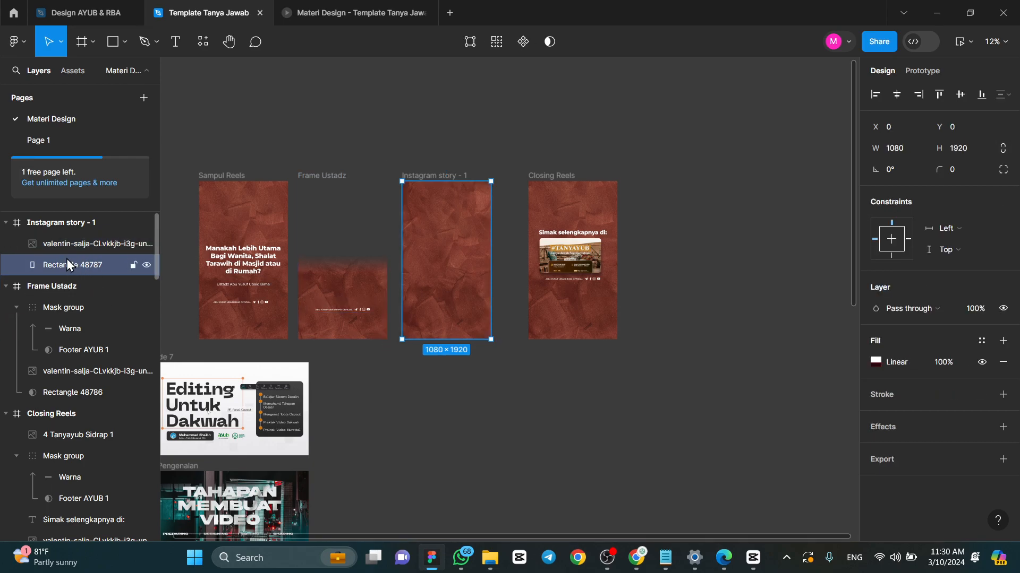
shift+click(69, 240)
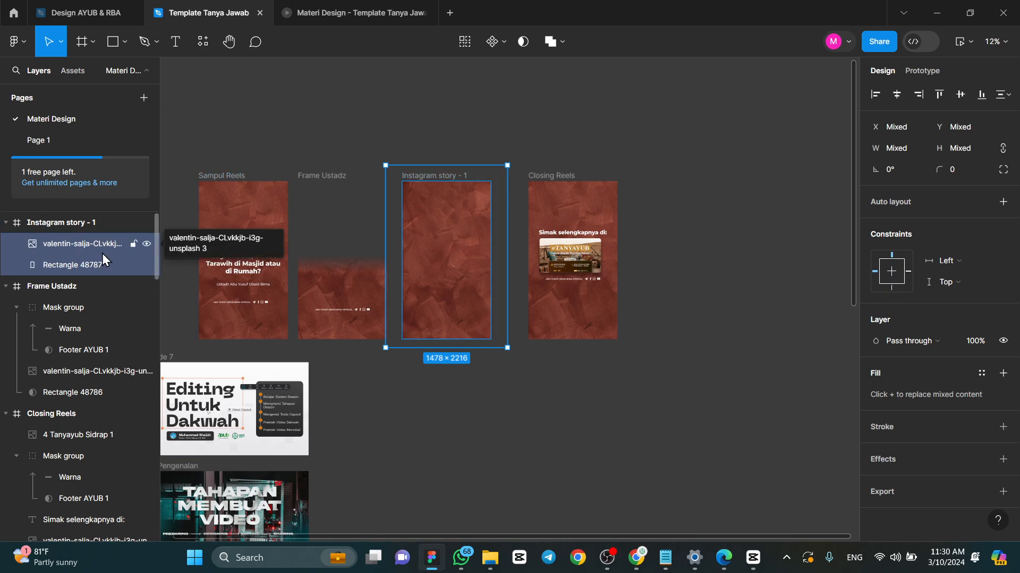
click(522, 42)
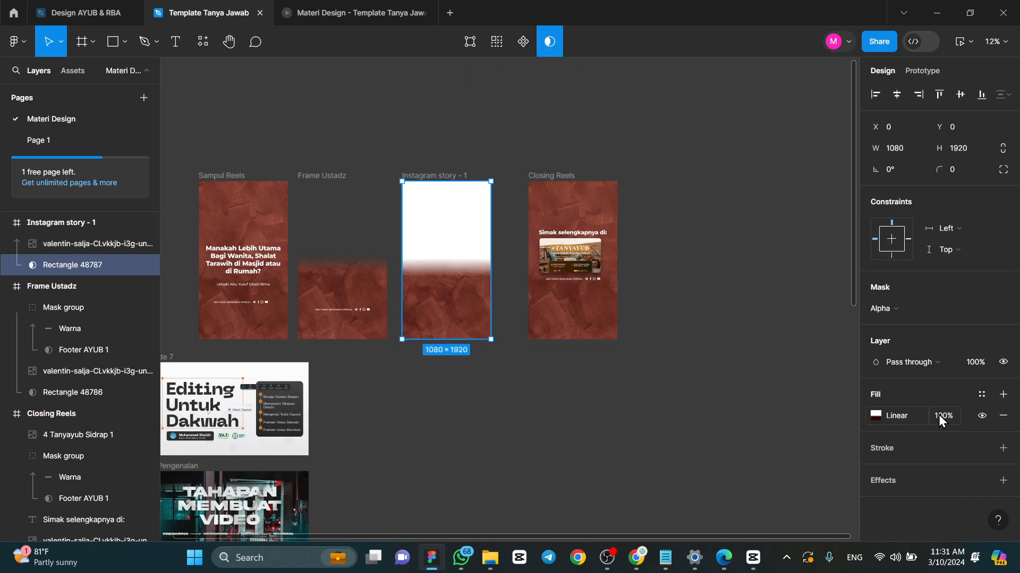
key(Escape)
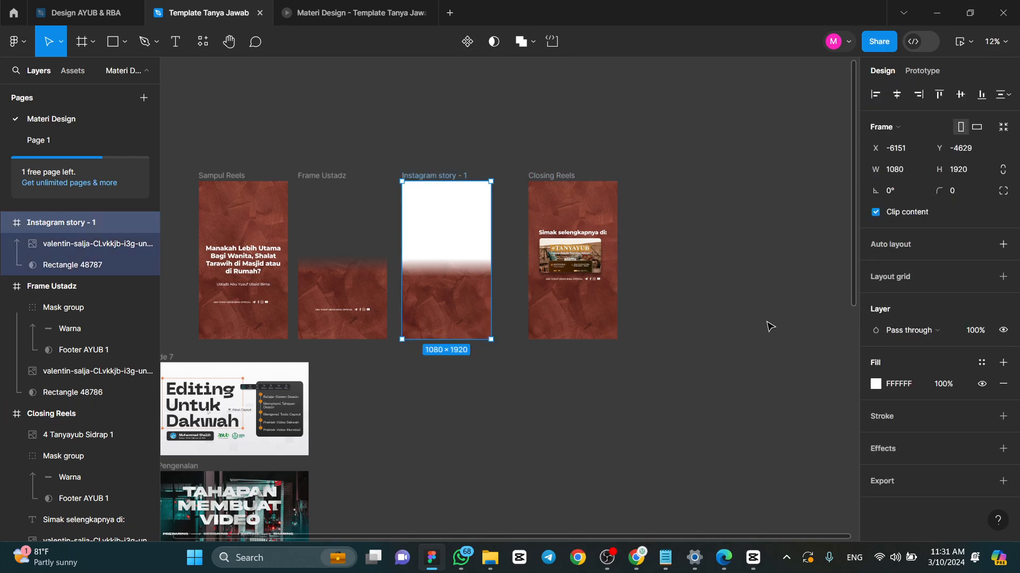
- Lower the opacity of the Instagram story - 1 frame's white FFFFFF fill to 0%
key(Escape)
click(455, 189)
click(875, 385)
drag(844, 392, 734, 392)
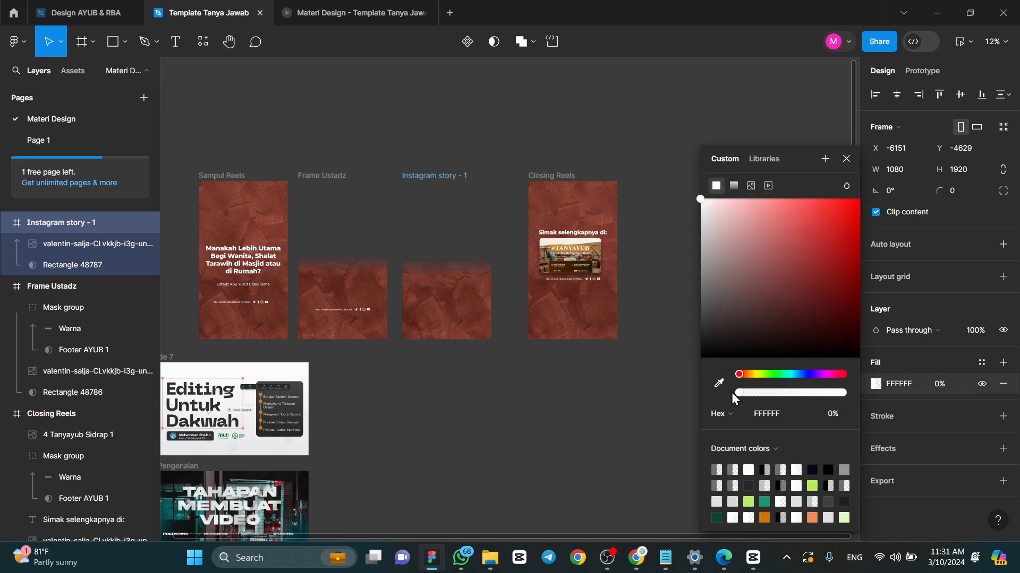
click(845, 161)
click(623, 112)
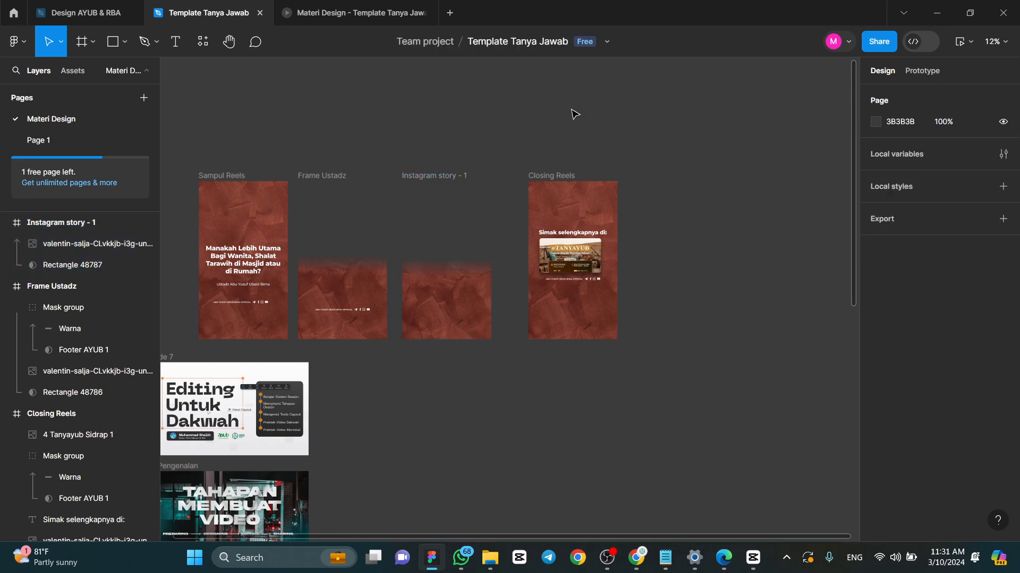
- Set the Instagram story - 1 frame's fill opacity to 100% for comparison, and return it to 0%
click(465, 274)
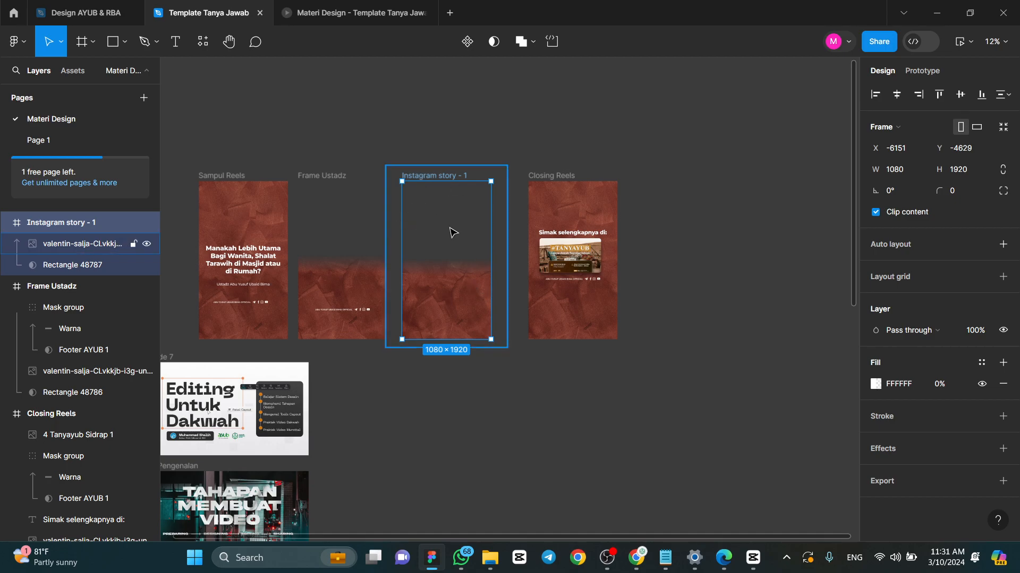
click(941, 381)
text(100)
key(Return)
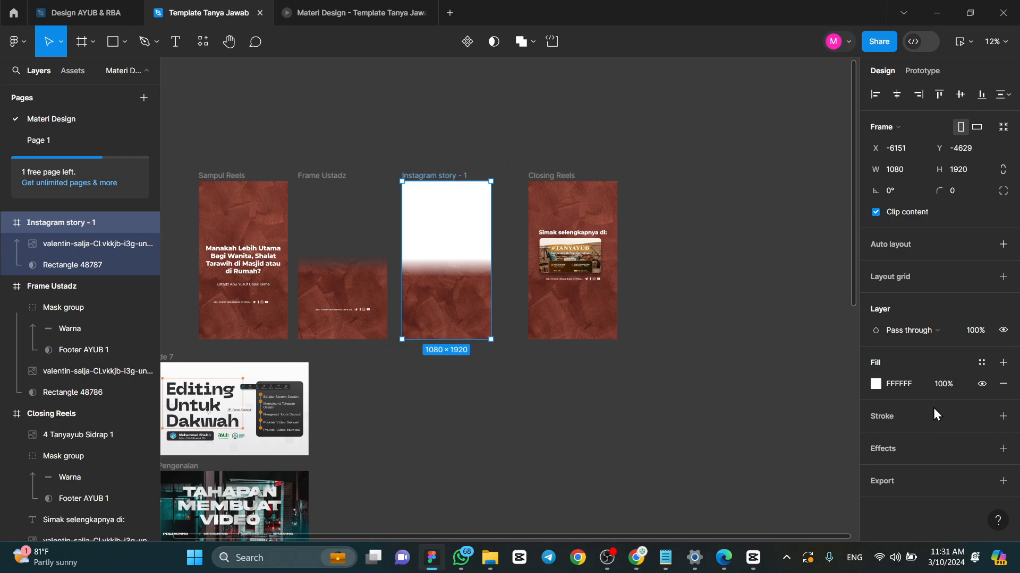
click(957, 384)
text(0)
key(Return)
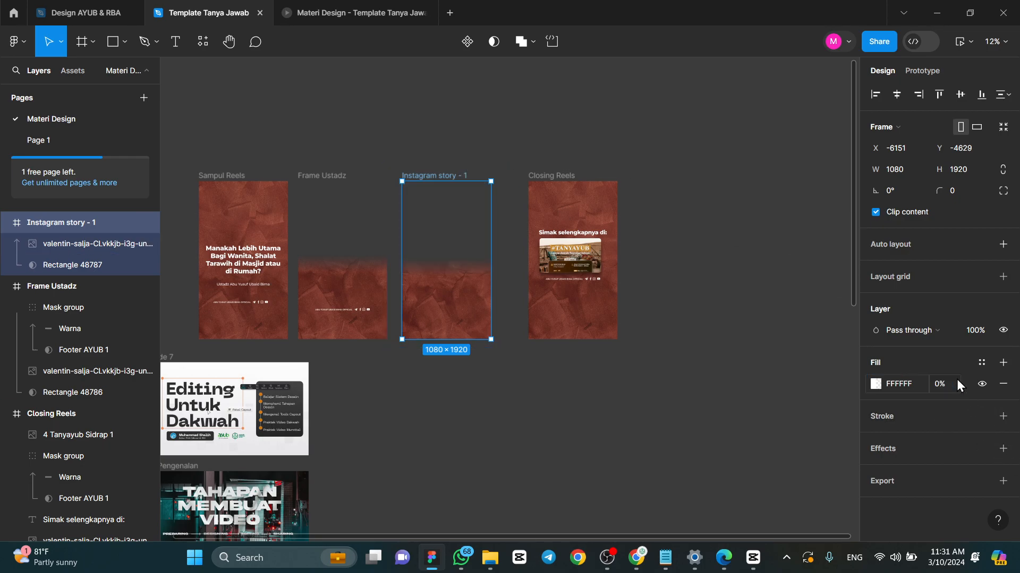
click(513, 151)
- Copy the social media footer group from the Frame Ustadz frame to the same position in the Instagram story - 1 frame
click(352, 316)
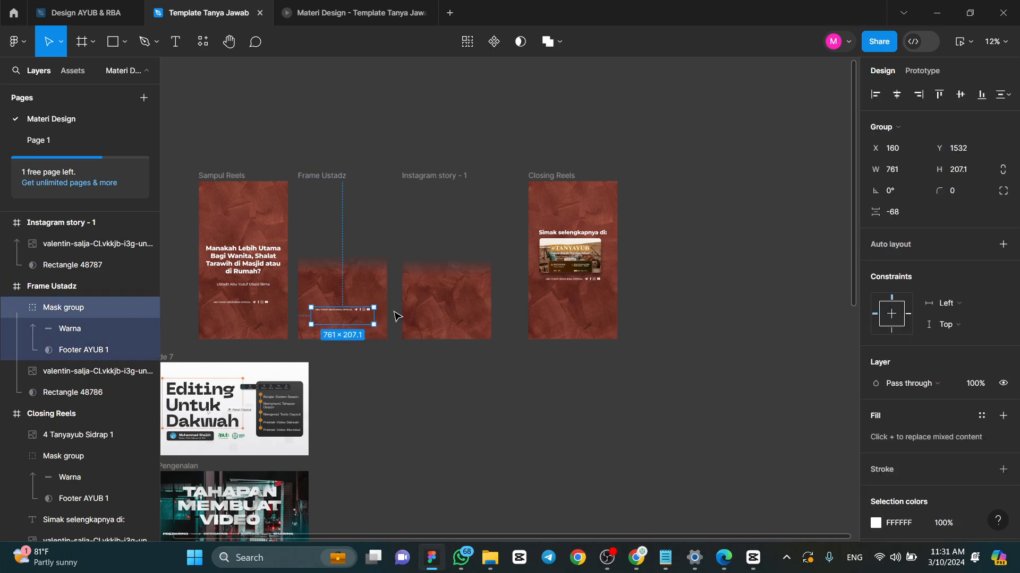
scroll(425, 280, up, 5)
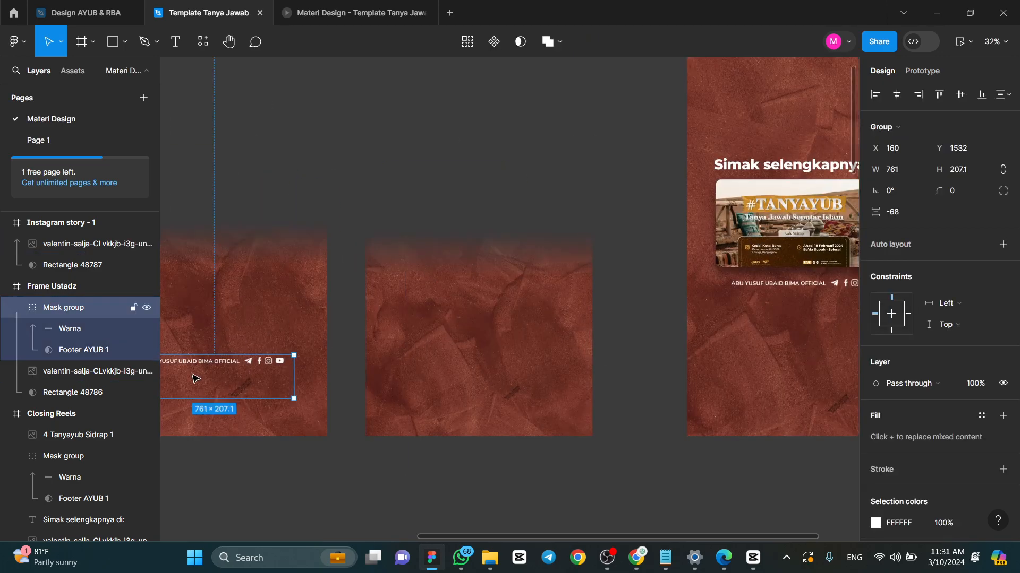
drag(198, 381, 472, 376)
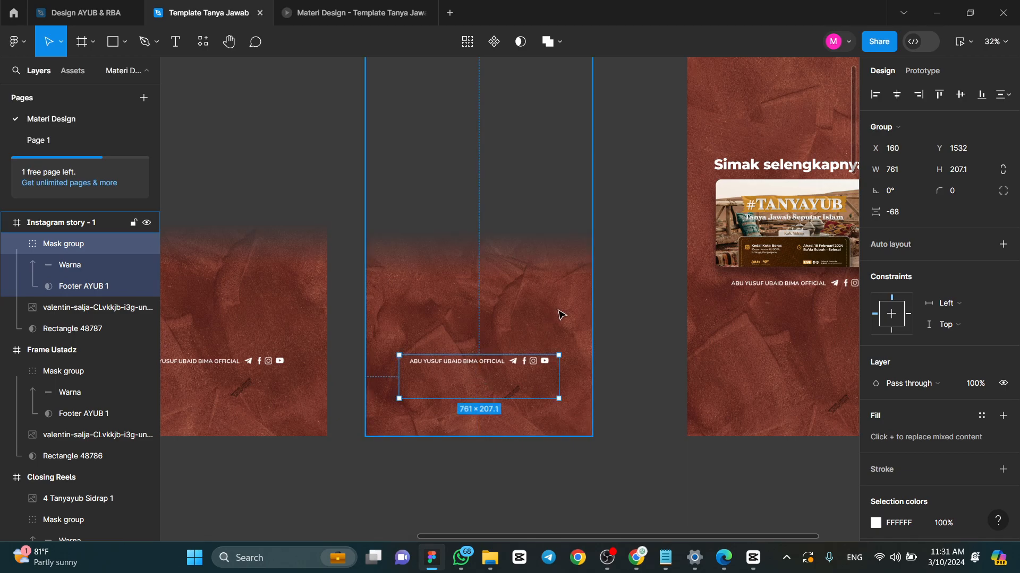
click(607, 313)
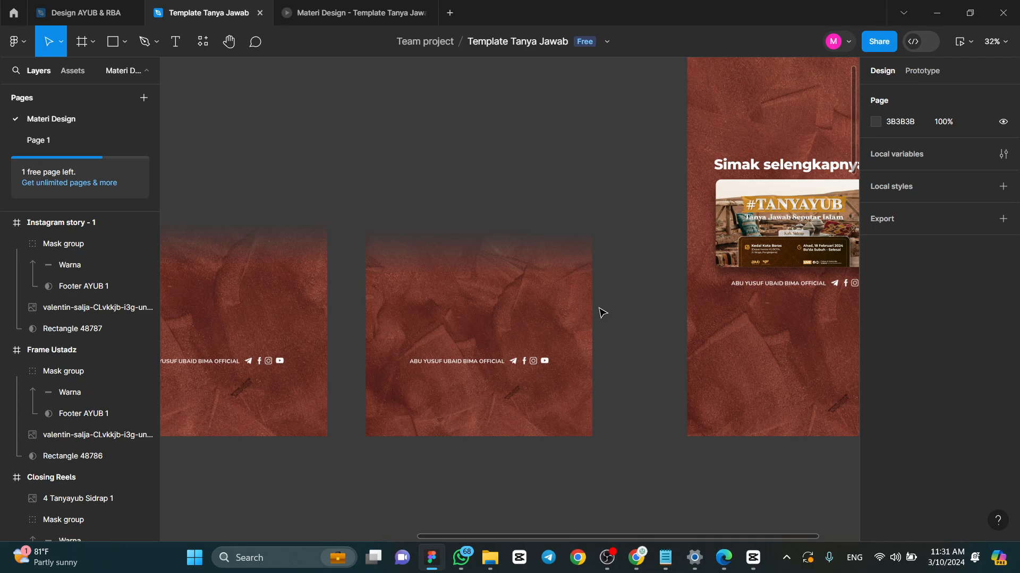
- Shift the Instagram story - 1 frame slightly to the right on the canvas, away from Frame Ustadz
scroll(595, 314, down, 5)
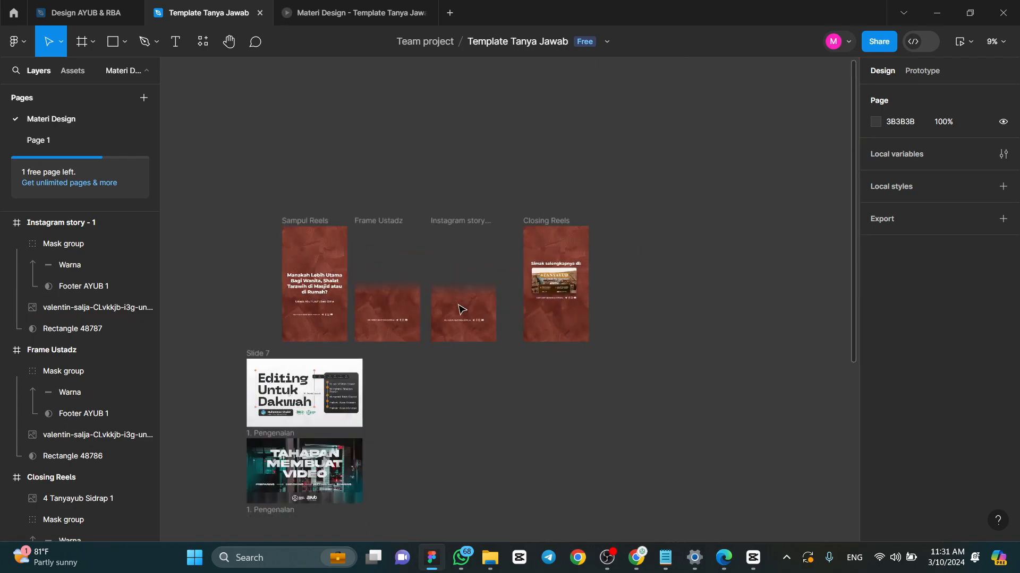
scroll(462, 305, up, 4)
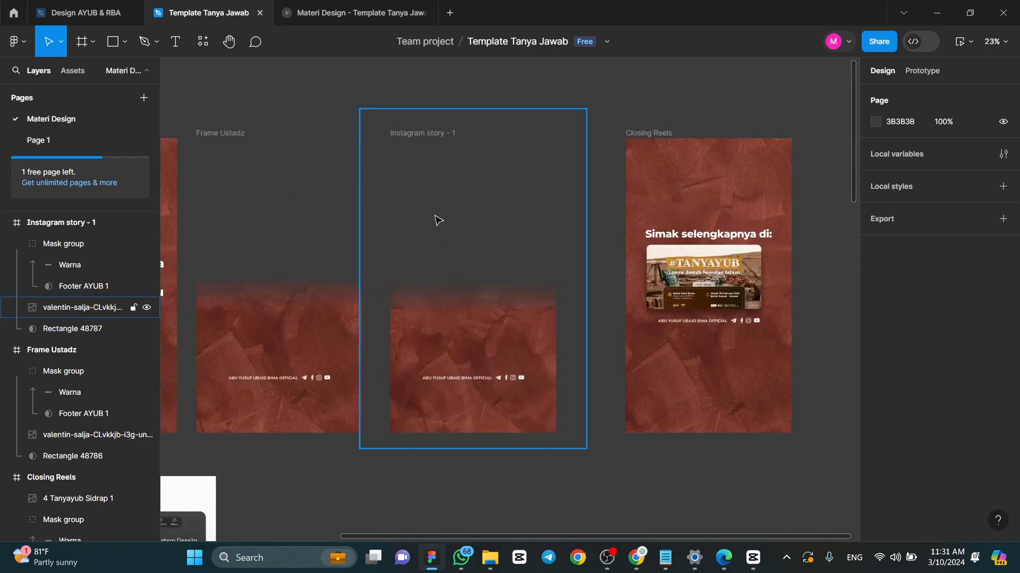
mouse_move(429, 151)
mouse_down()
mouse_move(442, 133)
mouse_move(433, 142)
mouse_up()
click(431, 95)
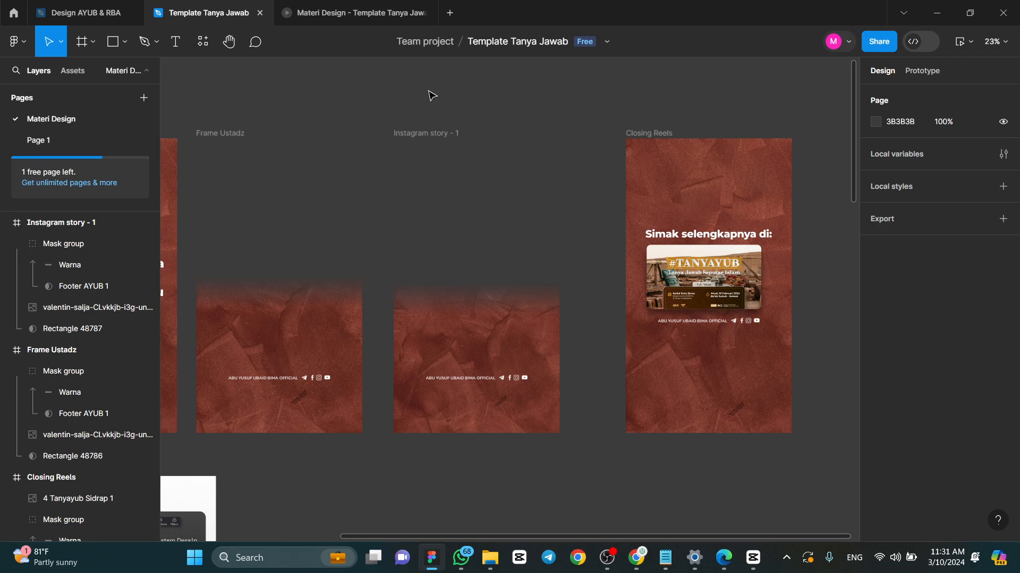
- Switch to CapCut and undo the compound clip between the cover and closing images to separate its clips
click(753, 558)
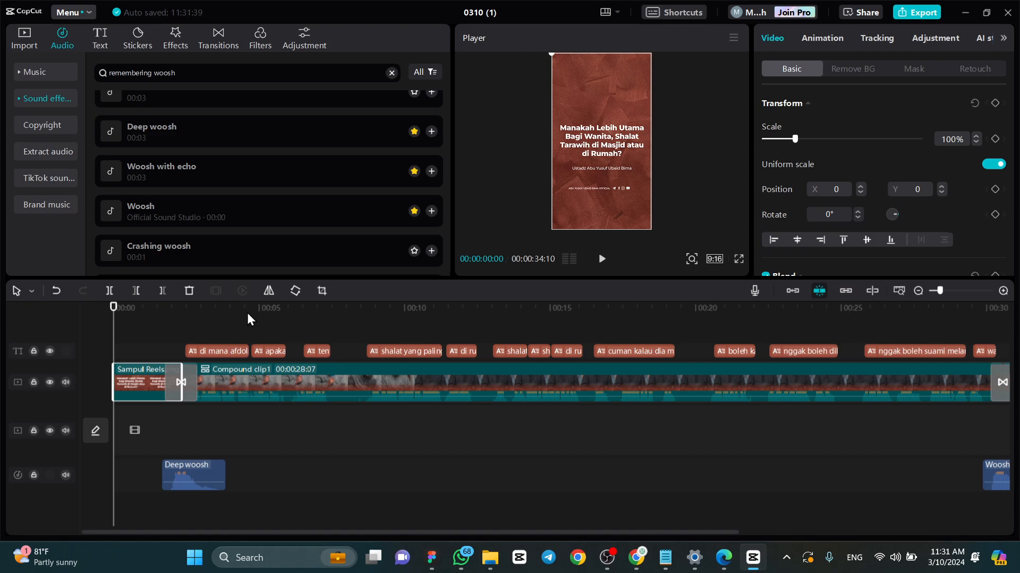
scroll(237, 379, down, 3)
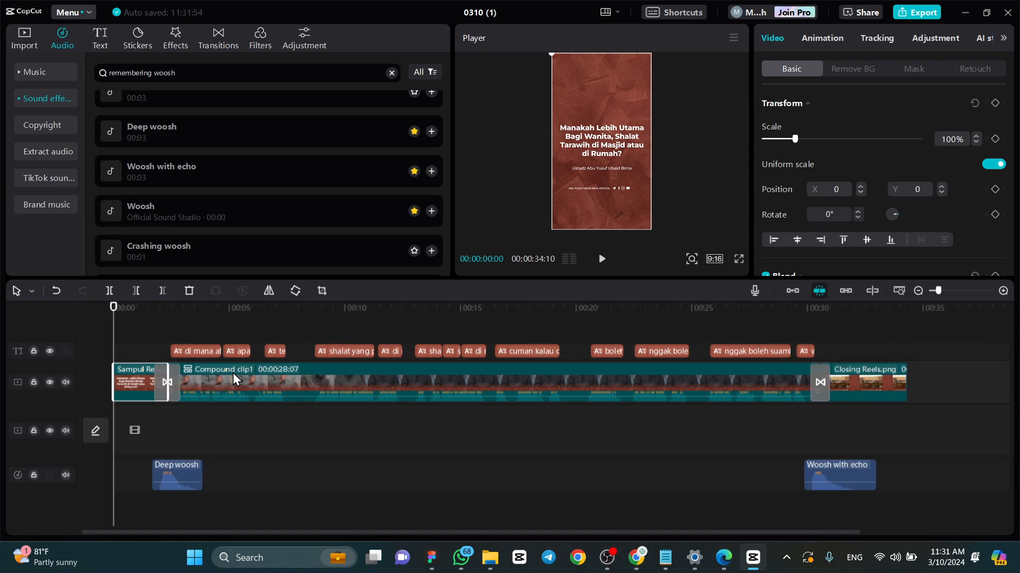
click(233, 379)
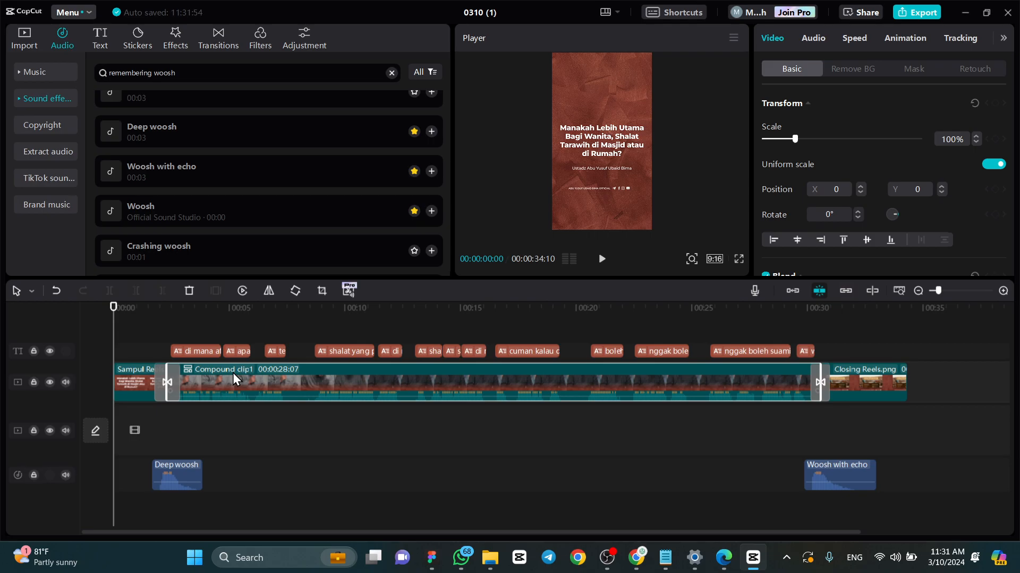
right_click(244, 374)
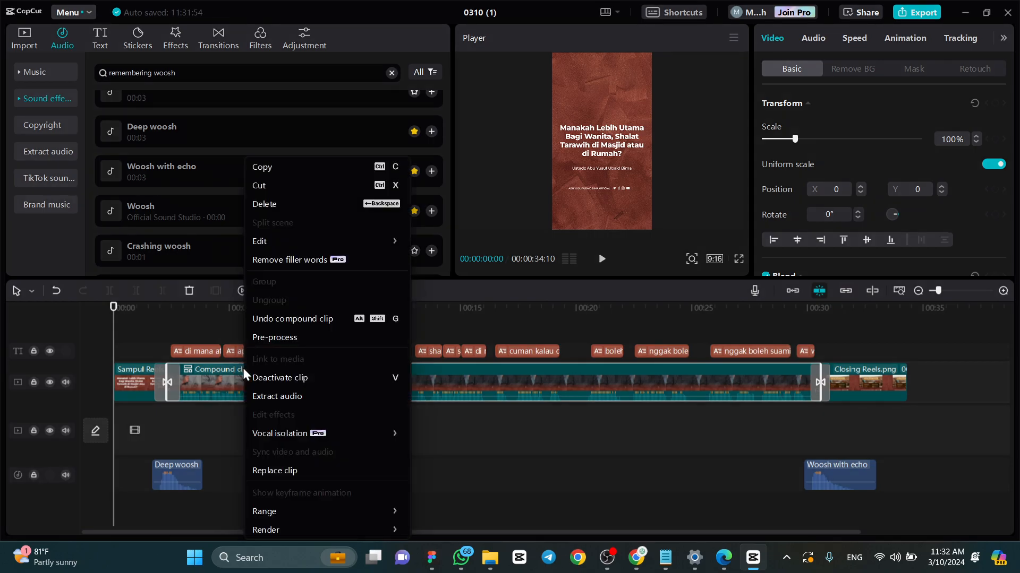
click(266, 321)
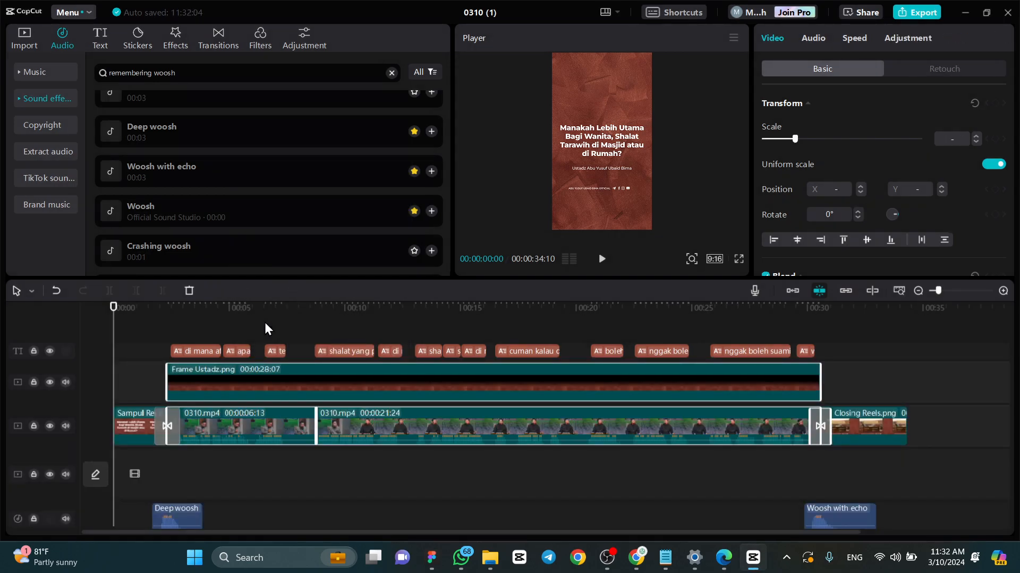
- Preview the separated clips, combine them with the Frame Ustadz overlay into a compound clip, and check the opening transition
drag(162, 315, 205, 321)
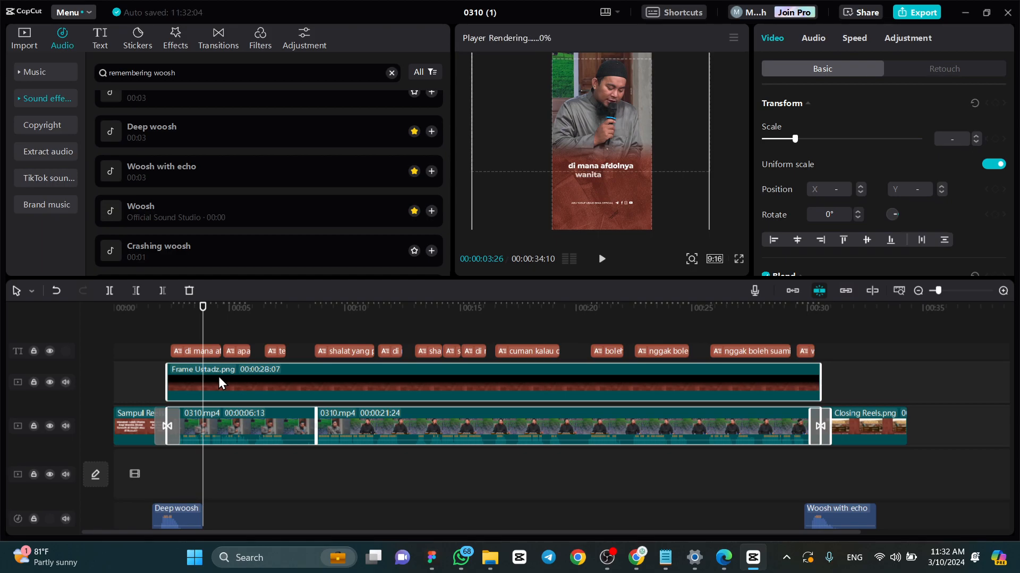
drag(201, 308, 255, 324)
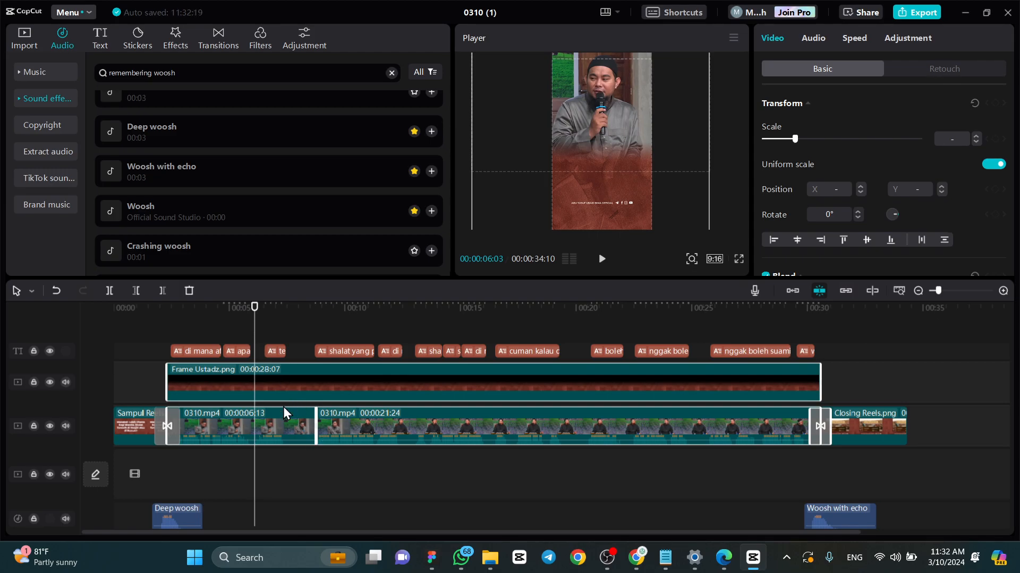
right_click(273, 425)
click(324, 444)
drag(292, 309, 165, 319)
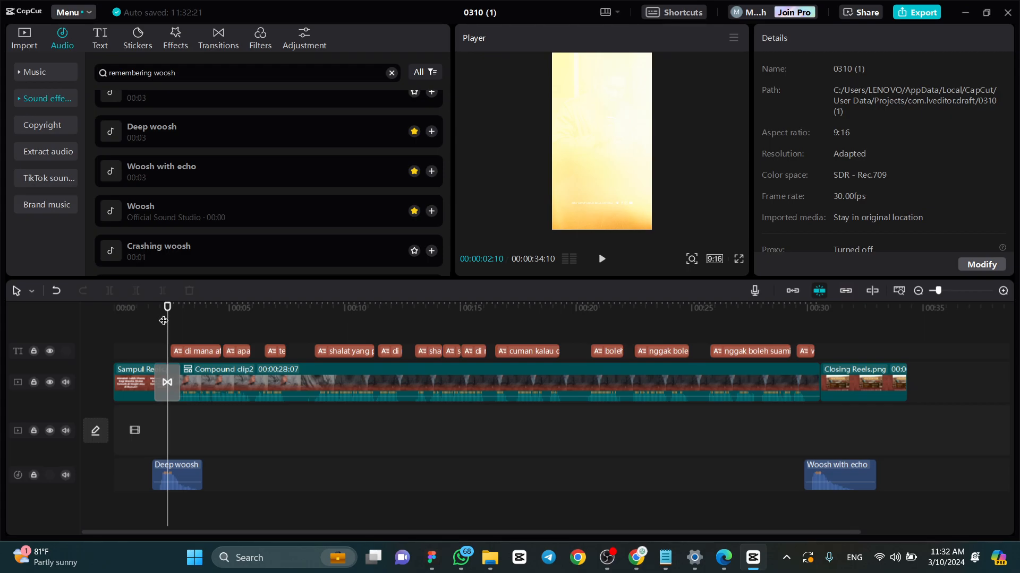
- Undo the new compound clip to split it back into the overlay and the two 0310.mp4 clips
click(243, 394)
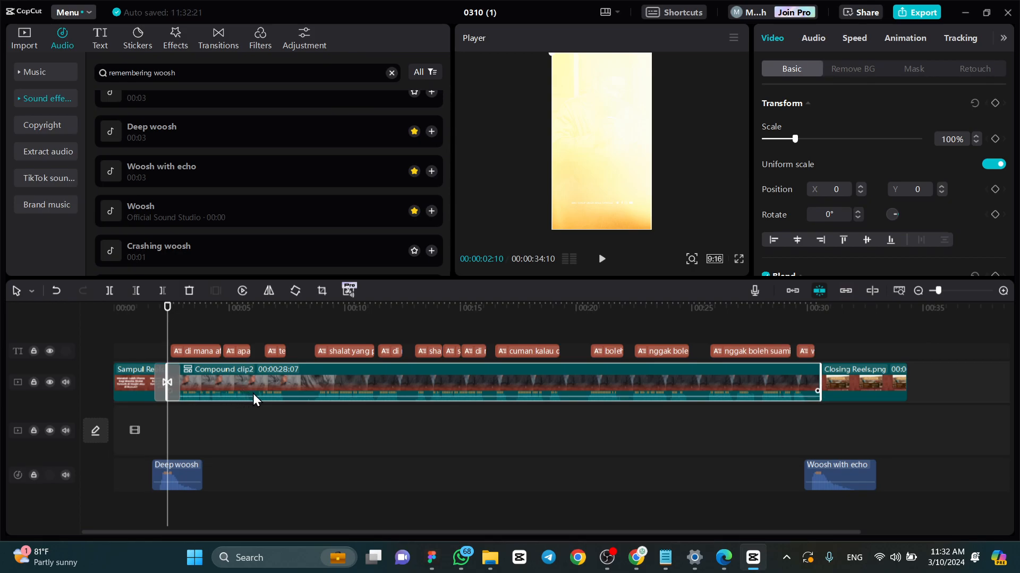
right_click(254, 400)
click(296, 320)
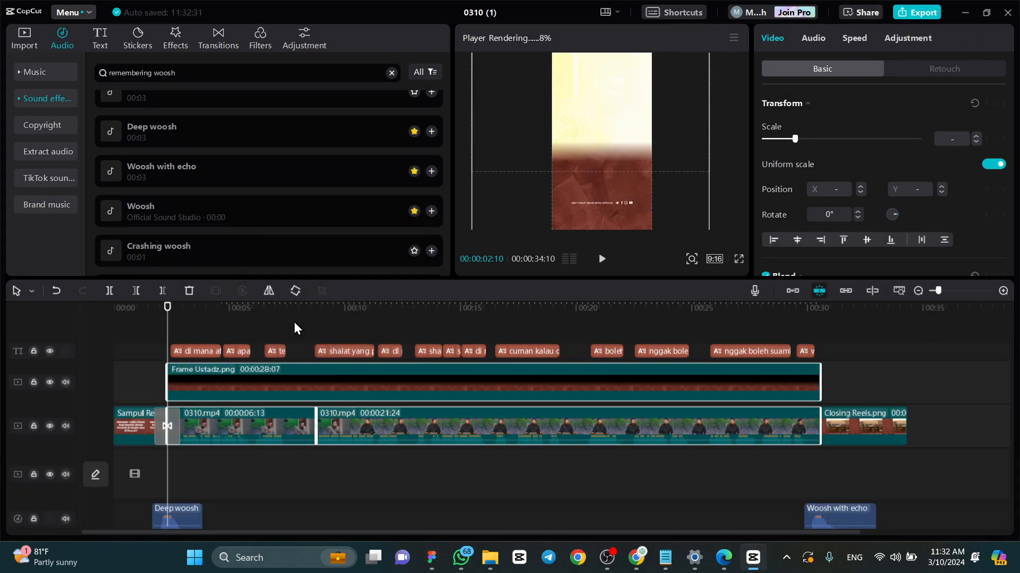
- Examine the two 0310.mp4 clips and the Frame Ustadz.png overlay individually, checking how the overlay frames each speaker shot
click(274, 417)
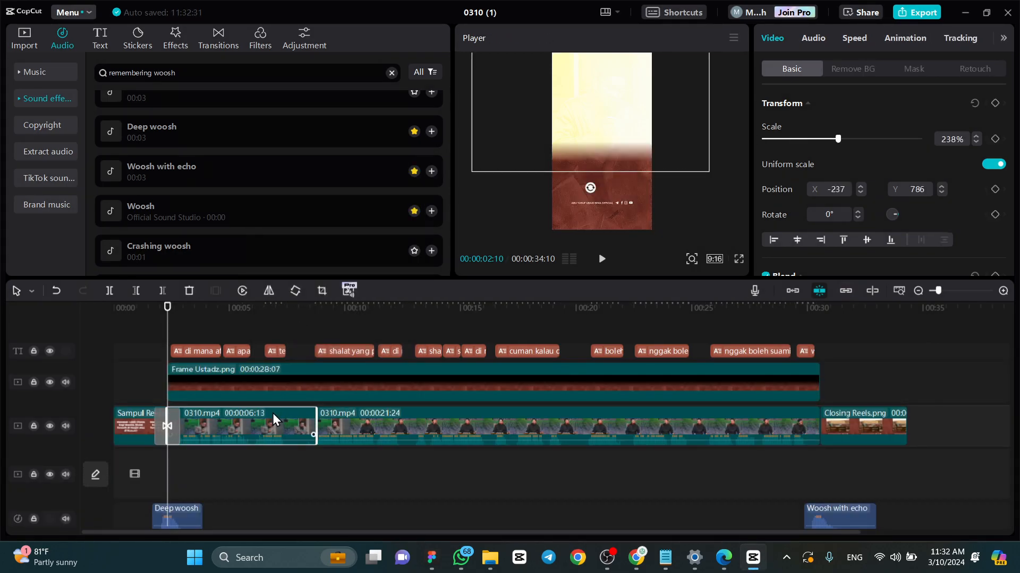
click(398, 434)
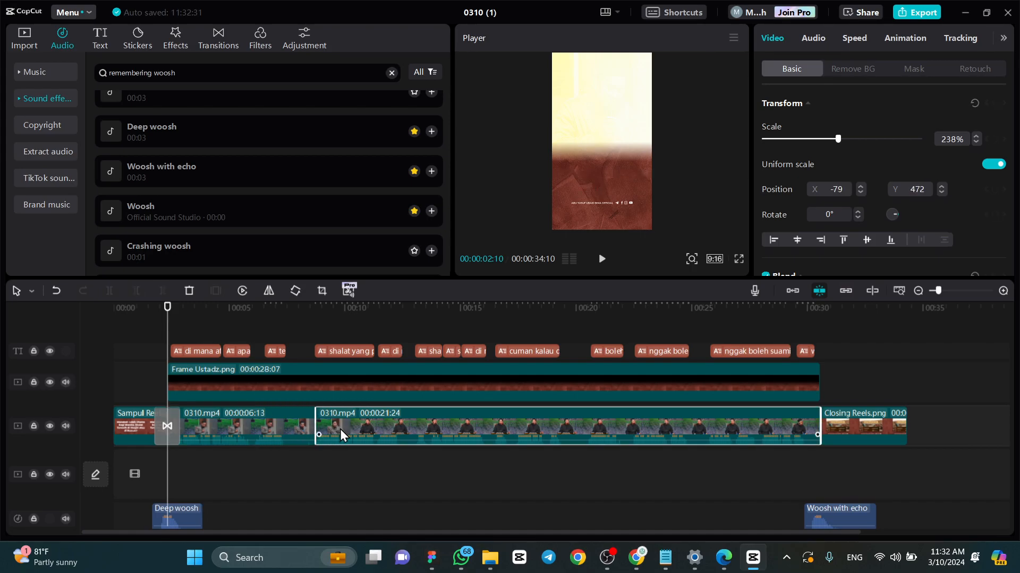
click(274, 386)
click(175, 319)
drag(175, 319, 189, 345)
click(366, 425)
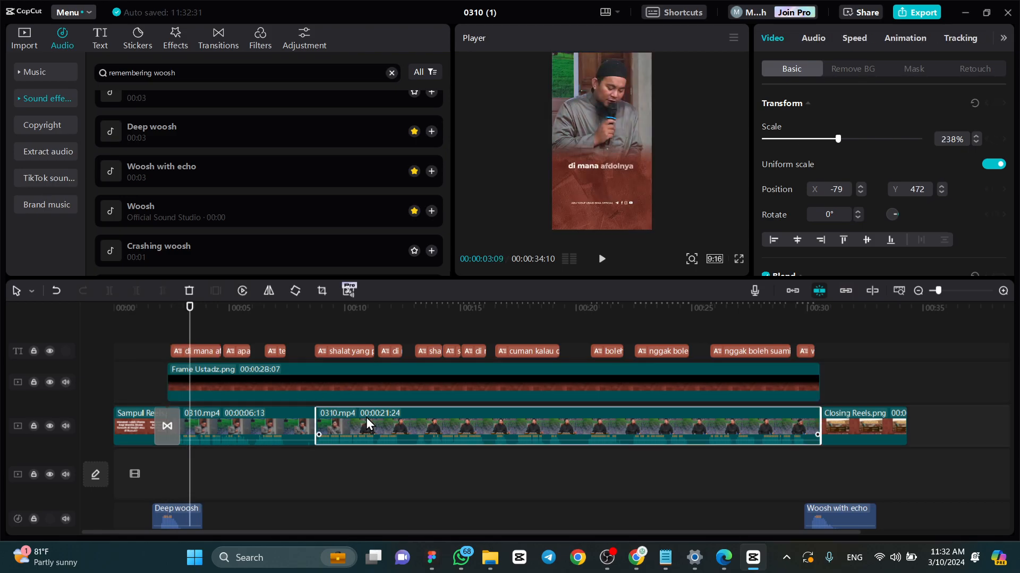
ctrl+click(287, 439)
ctrl+click(300, 393)
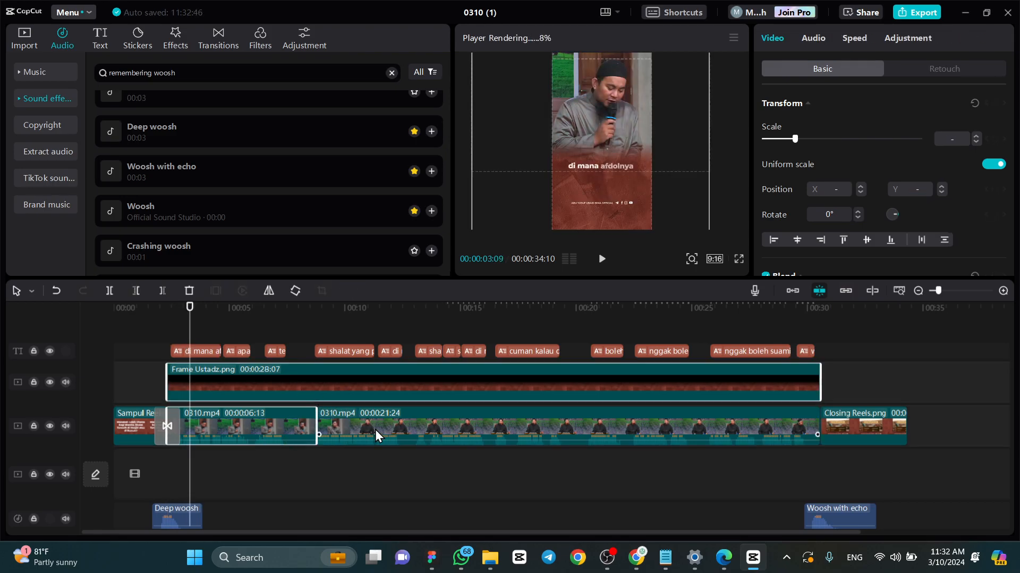
click(402, 496)
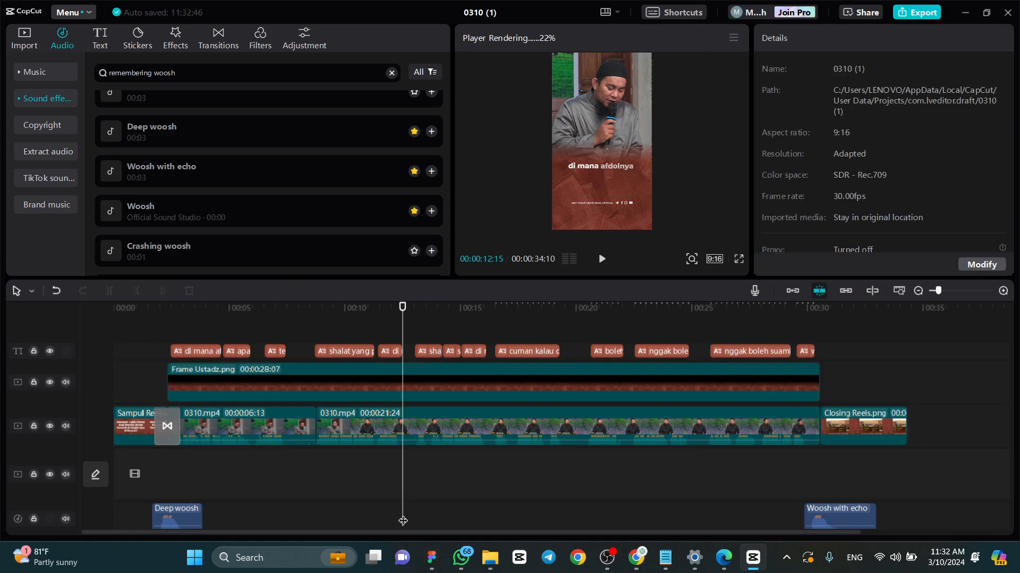
- Preview the opening transition from the cover image into the separated 0310.mp4 clips
click(152, 313)
key(space)
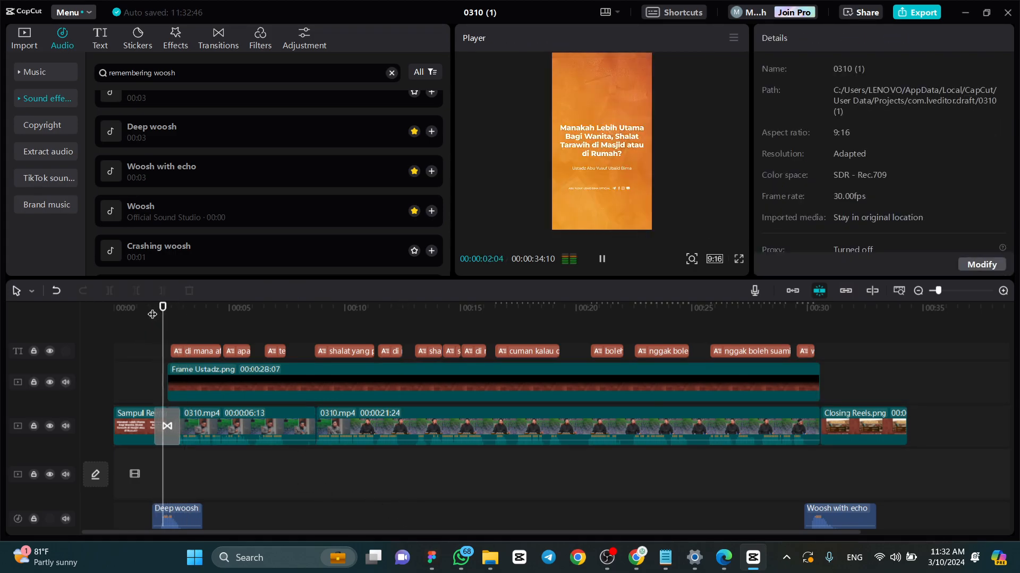
click(153, 314)
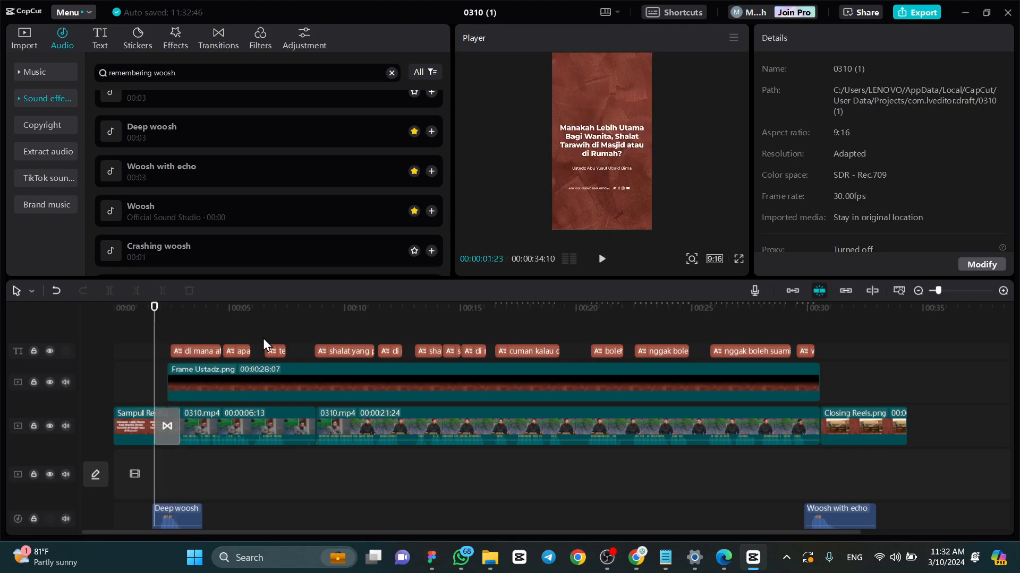
- Combine the Frame Ustadz.png overlay and the two 0310.mp4 clips into one compound clip
click(218, 388)
key(space)
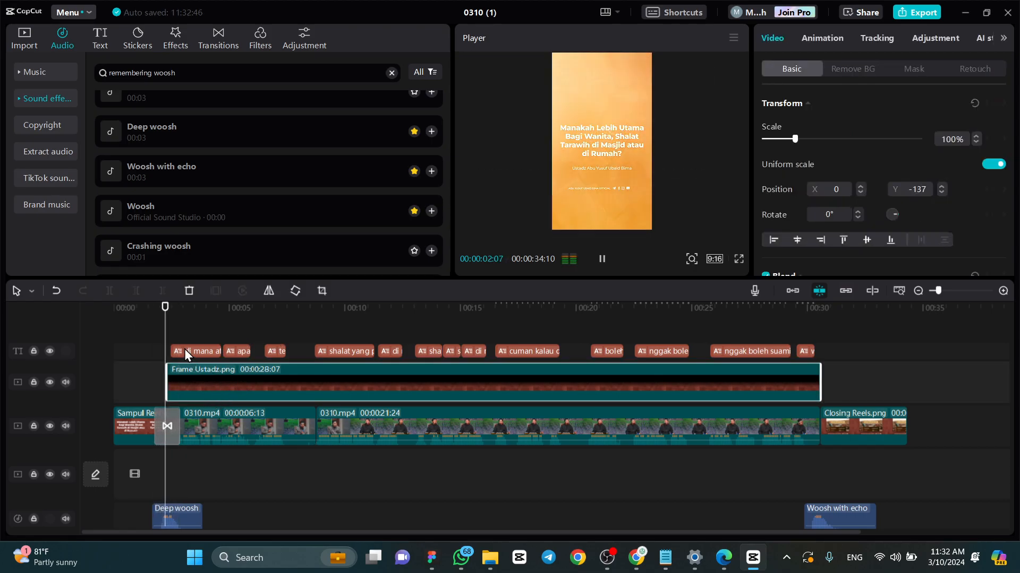
key(space)
click(275, 431)
click(346, 425)
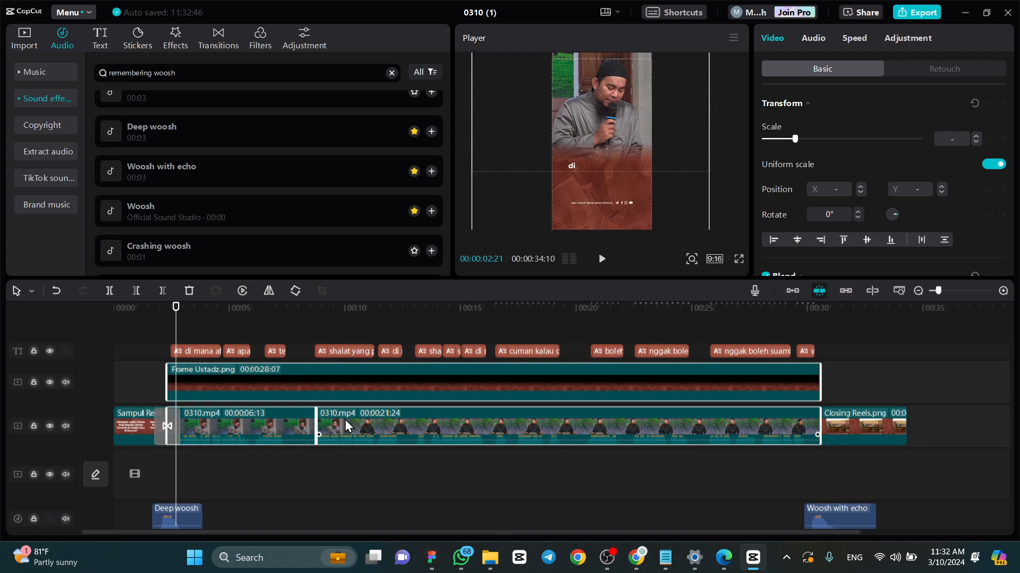
right_click(346, 425)
click(387, 297)
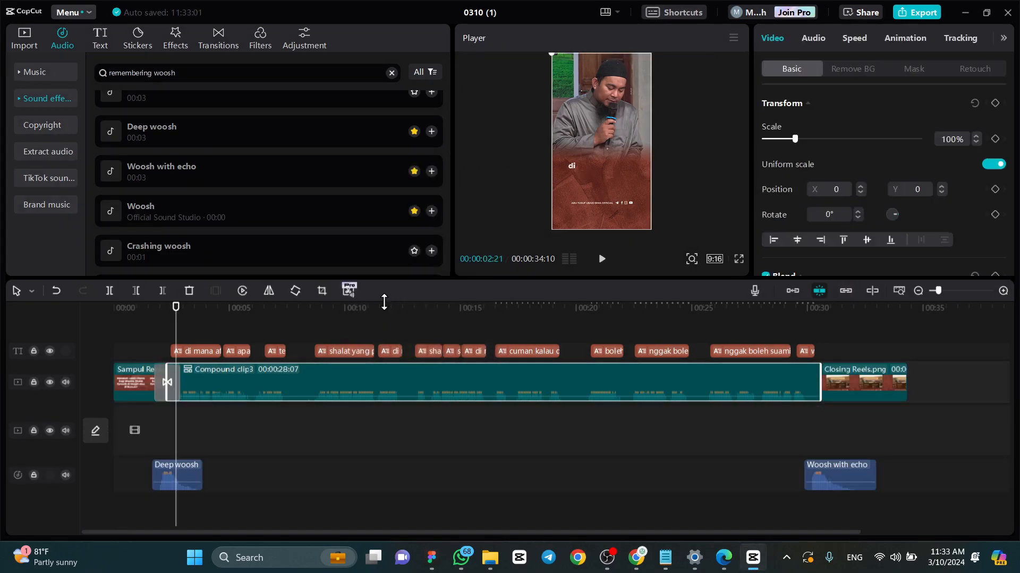
- Replay the opening transition from the cover image into the compound clip
click(154, 312)
key(space)
key(space)
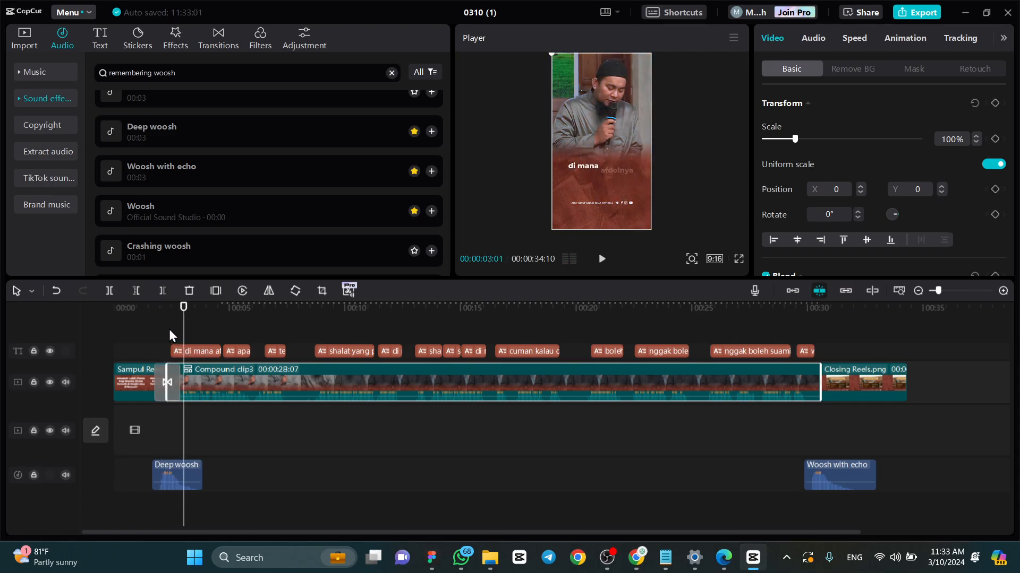
click(154, 311)
key(space)
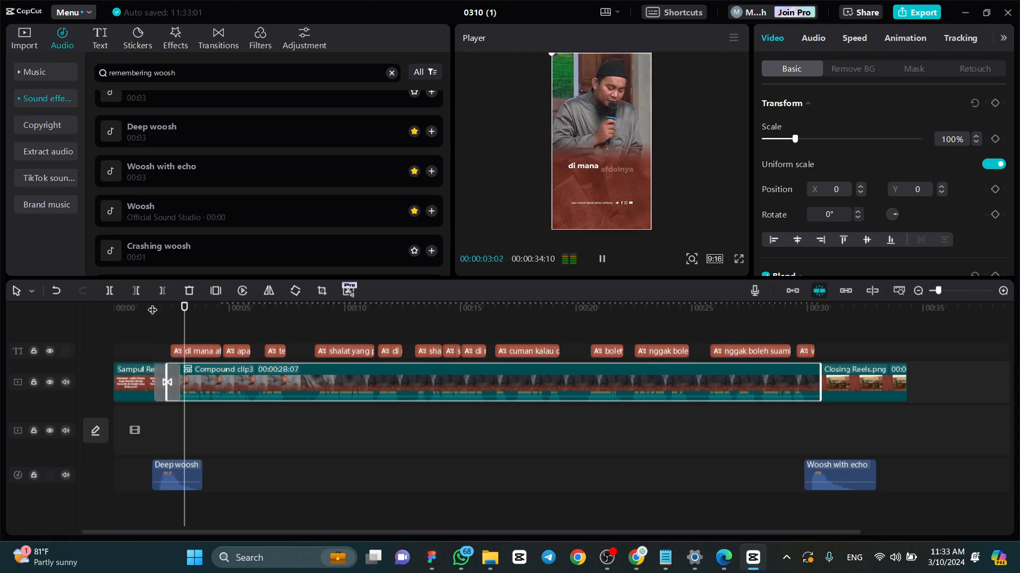
- Add the Pull Out transition between the compound clip and Closing Reels.png
click(803, 319)
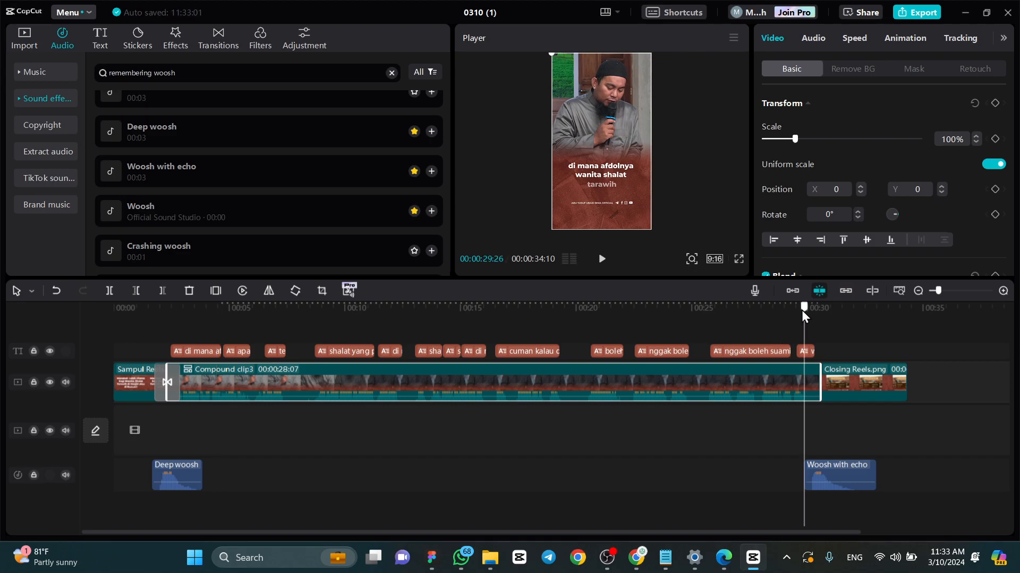
scroll(796, 361, up, 5)
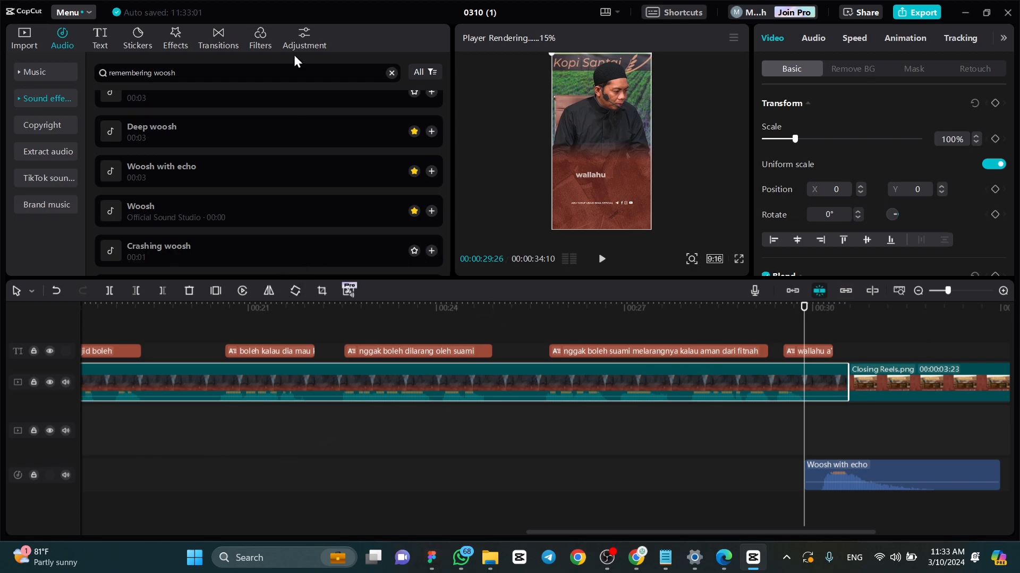
click(226, 38)
scroll(371, 196, down, 5)
scroll(425, 196, down, 5)
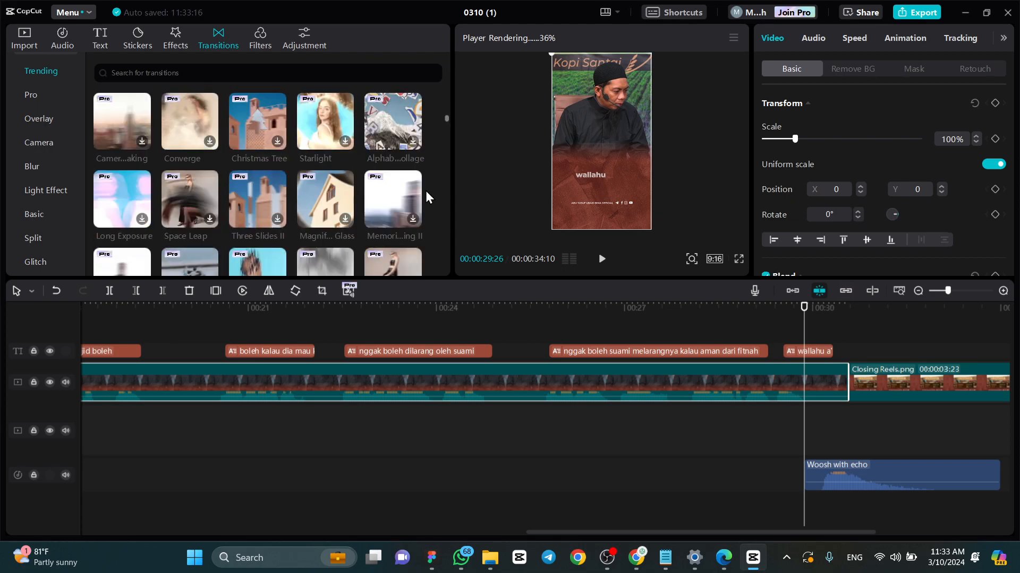
scroll(426, 197, up, 5)
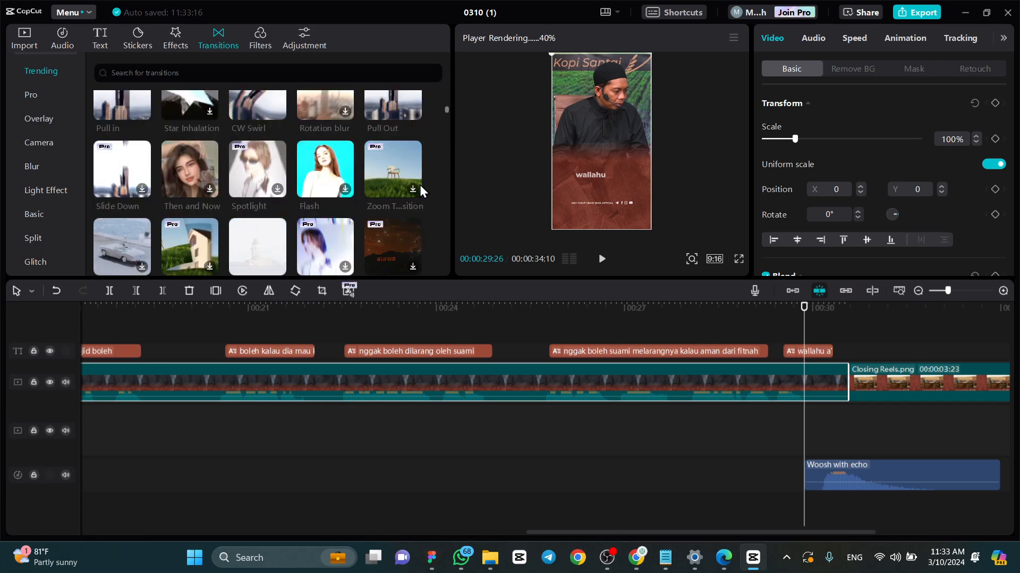
scroll(422, 202, up, 2)
drag(409, 221, 847, 384)
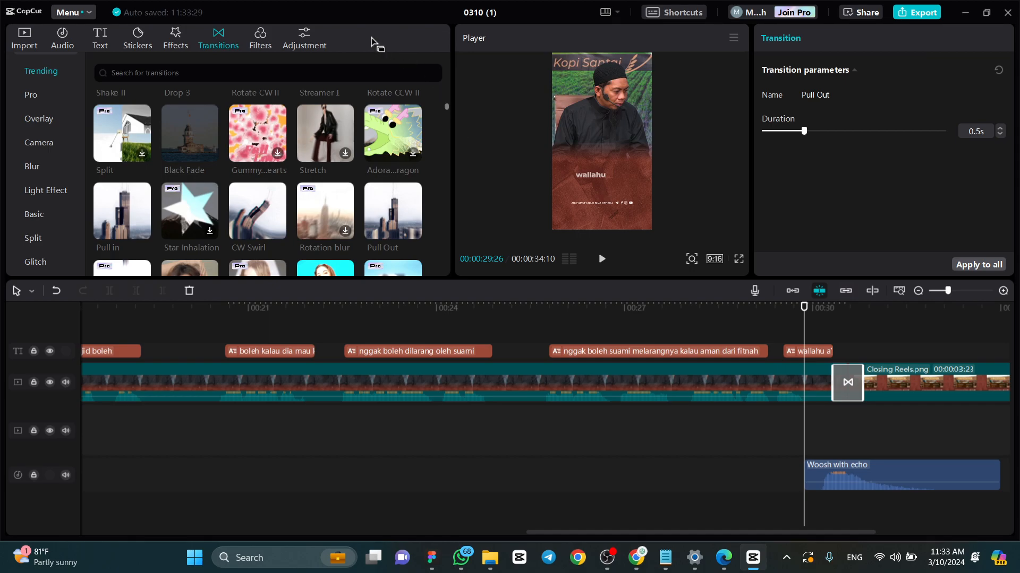
- Preview the Pull Out transition into the closing image through to the end of the video
click(26, 42)
click(826, 309)
key(space)
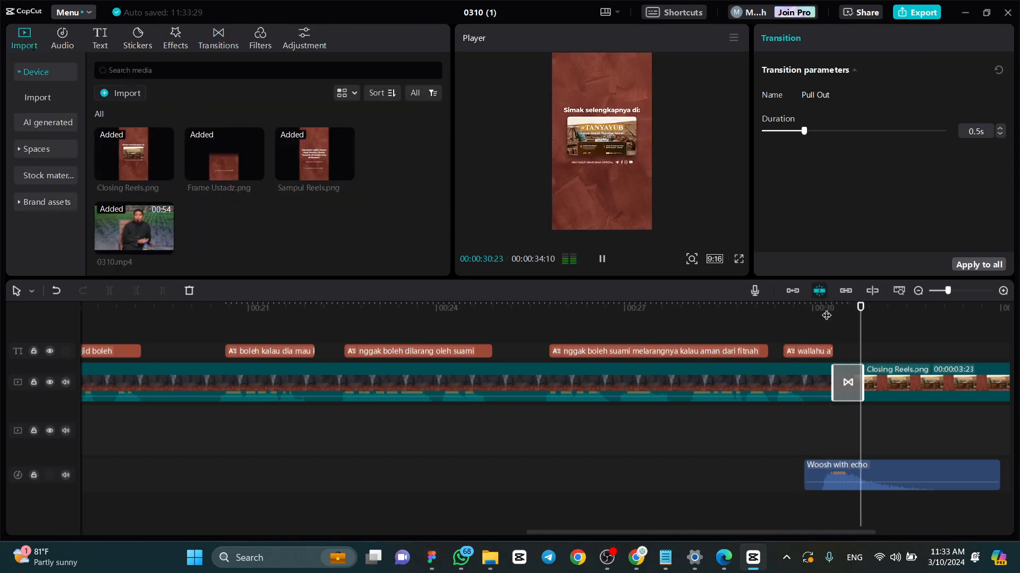
scroll(722, 349, down, 3)
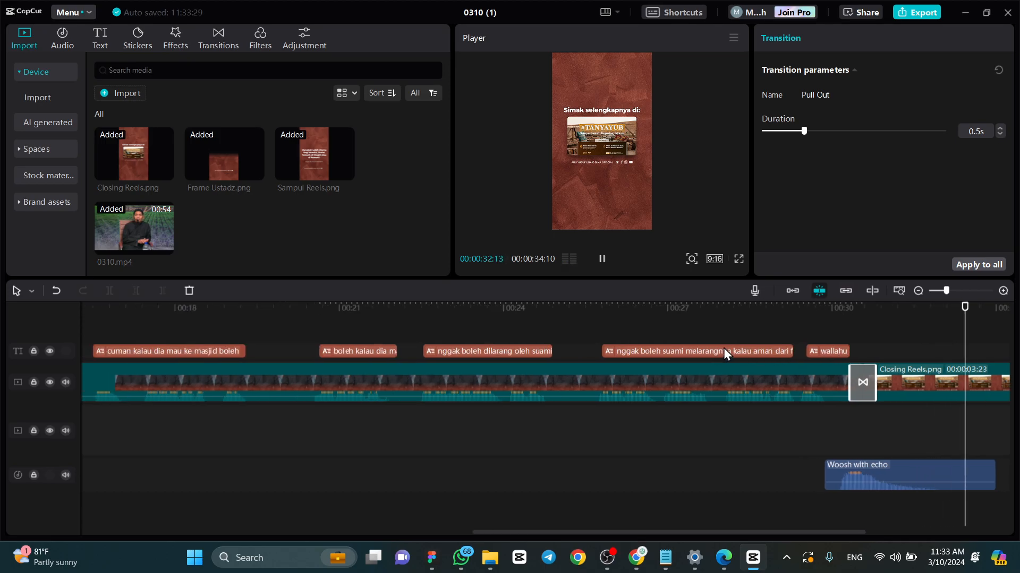
drag(766, 531, 852, 528)
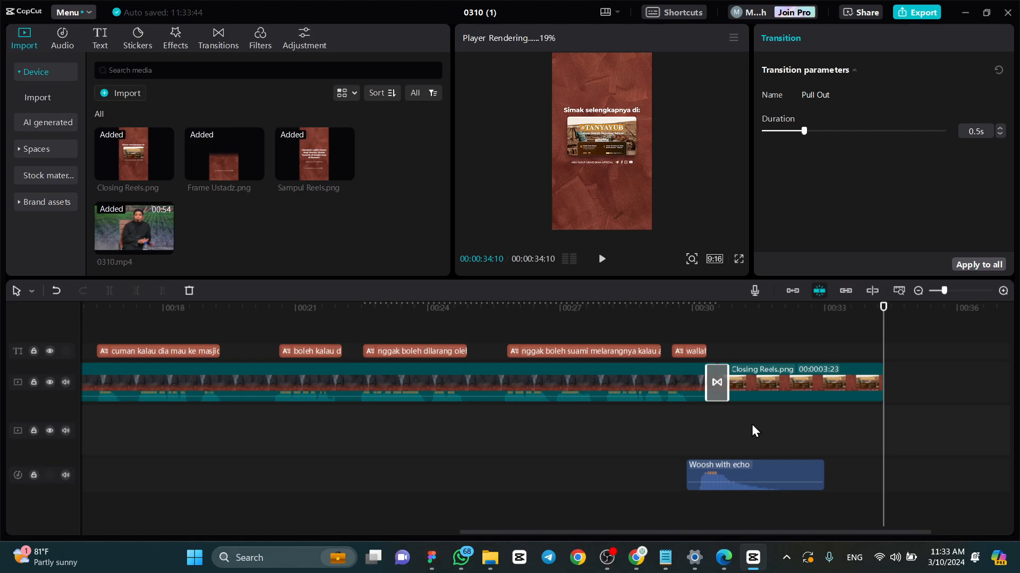
- Undo the compound clip between the cover and closing images to separate the overlay and speaker clips
drag(649, 533, 535, 547)
scroll(497, 396, down, 3)
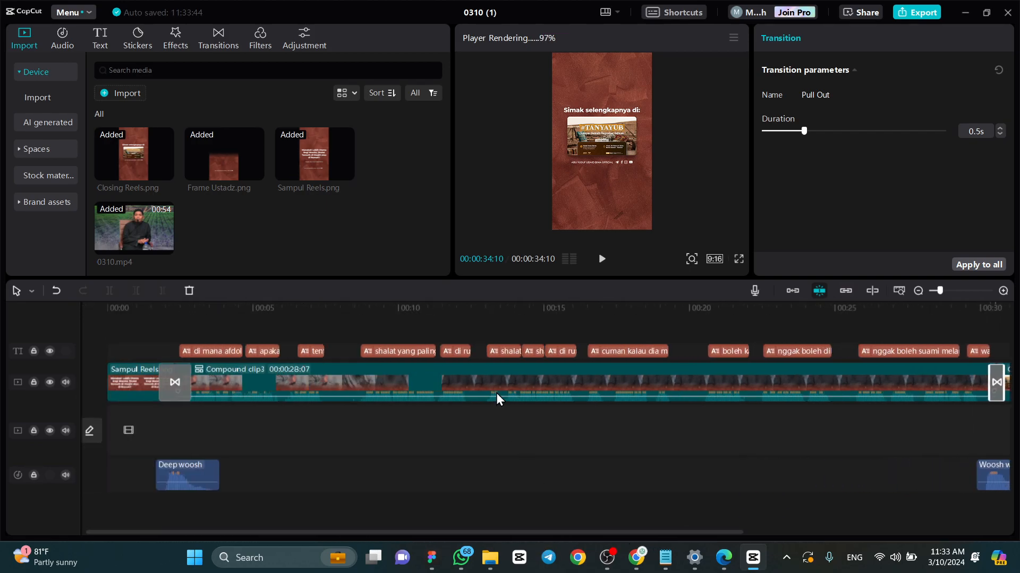
scroll(483, 398, down, 2)
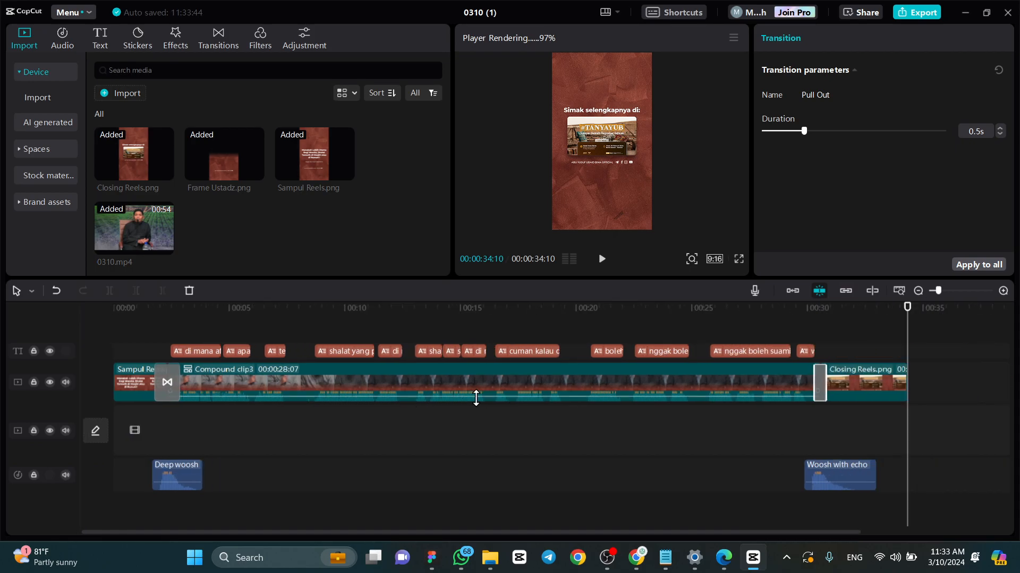
click(524, 317)
click(541, 382)
right_click(543, 382)
click(587, 324)
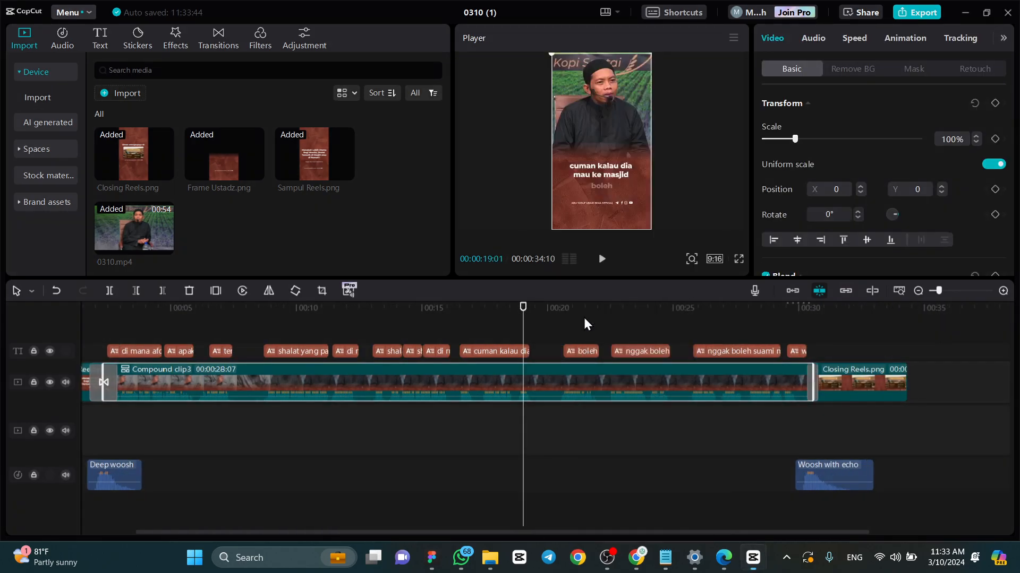
click(913, 322)
- Select both 0310.mp4 clips with the Frame Ustadz.png overlay and create a compound clip from them
click(197, 321)
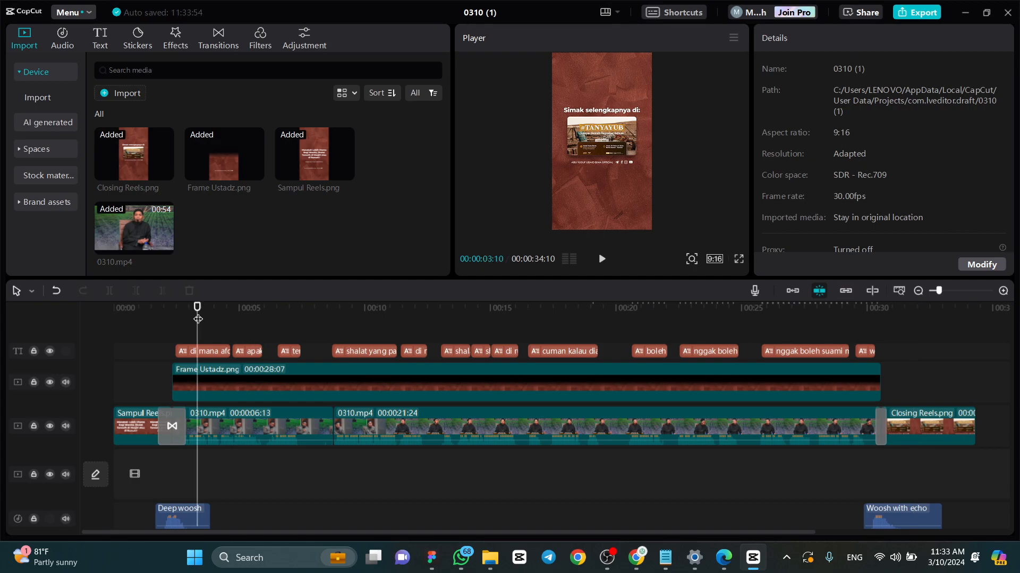
click(274, 428)
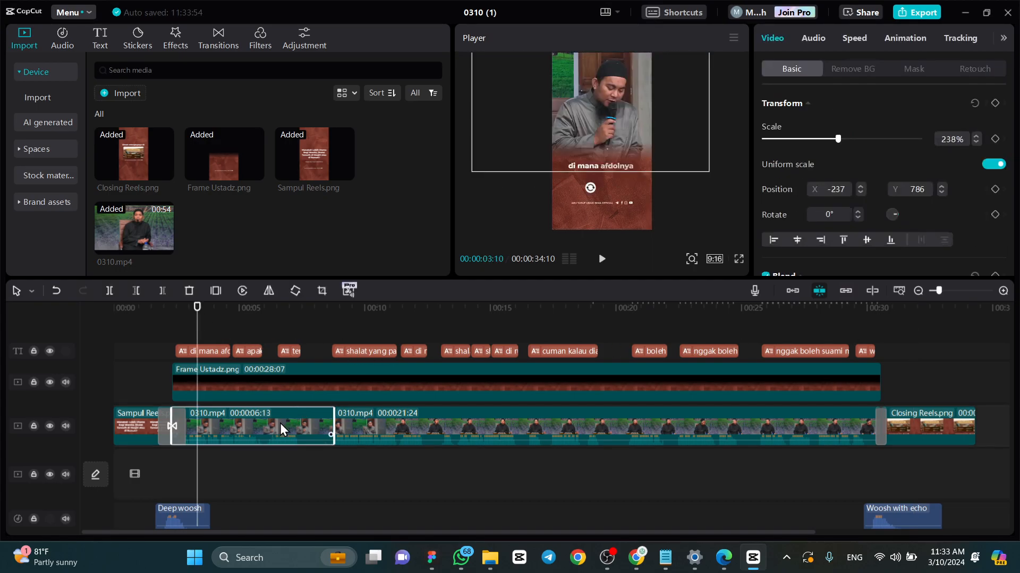
ctrl+click(362, 433)
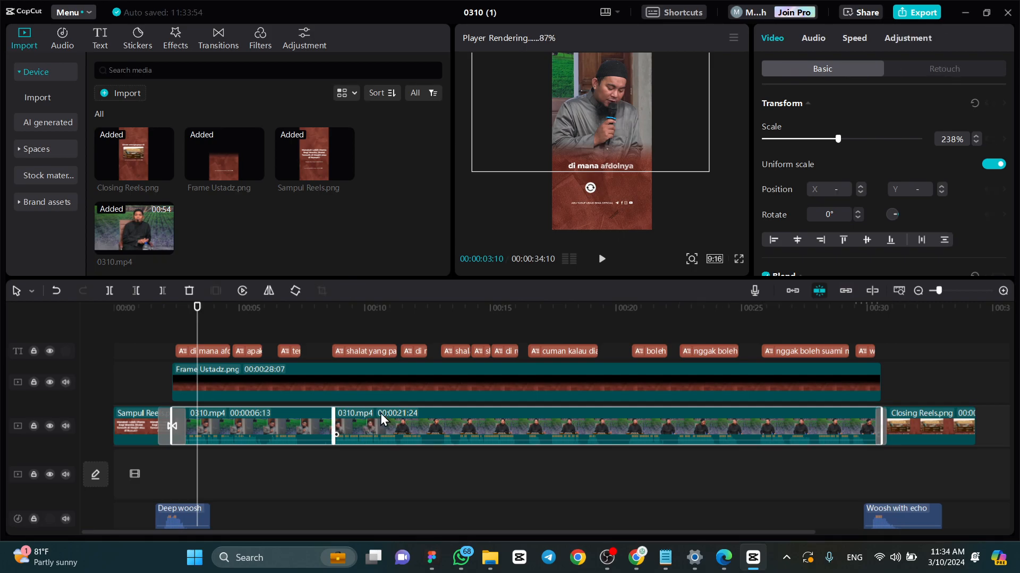
ctrl+click(400, 392)
click(459, 453)
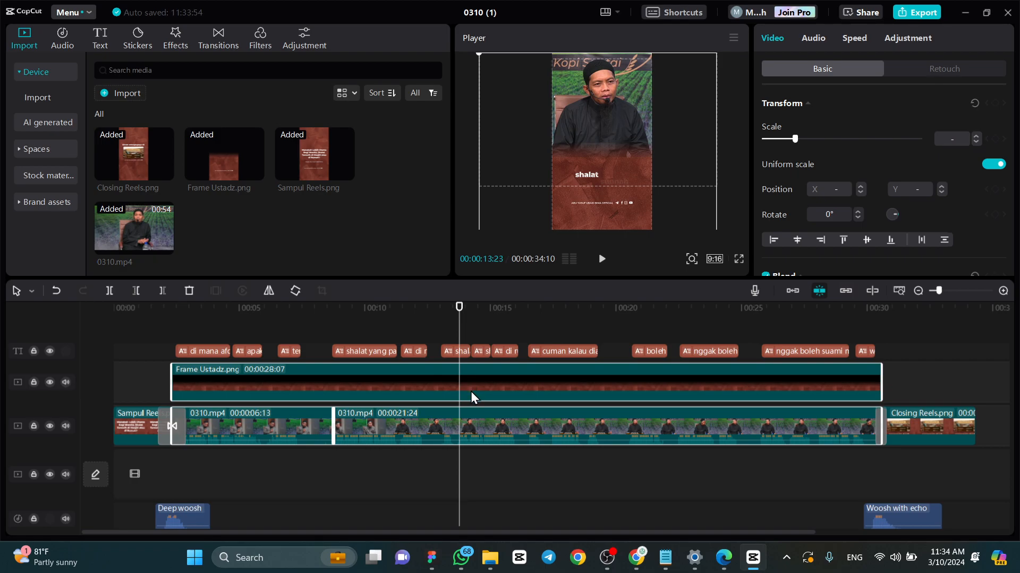
ctrl+click(508, 428)
ctrl+click(517, 429)
right_click(553, 395)
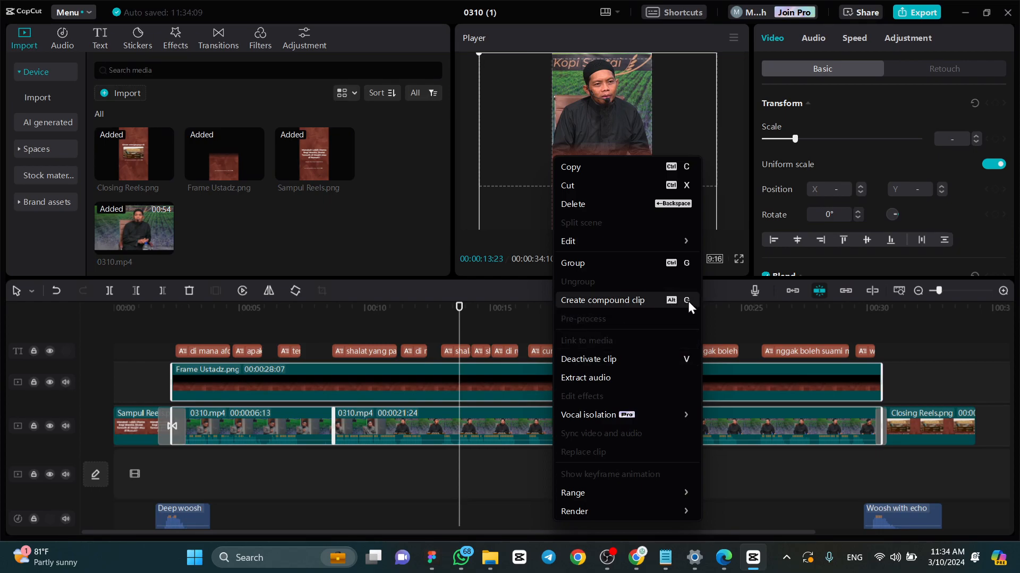
click(660, 304)
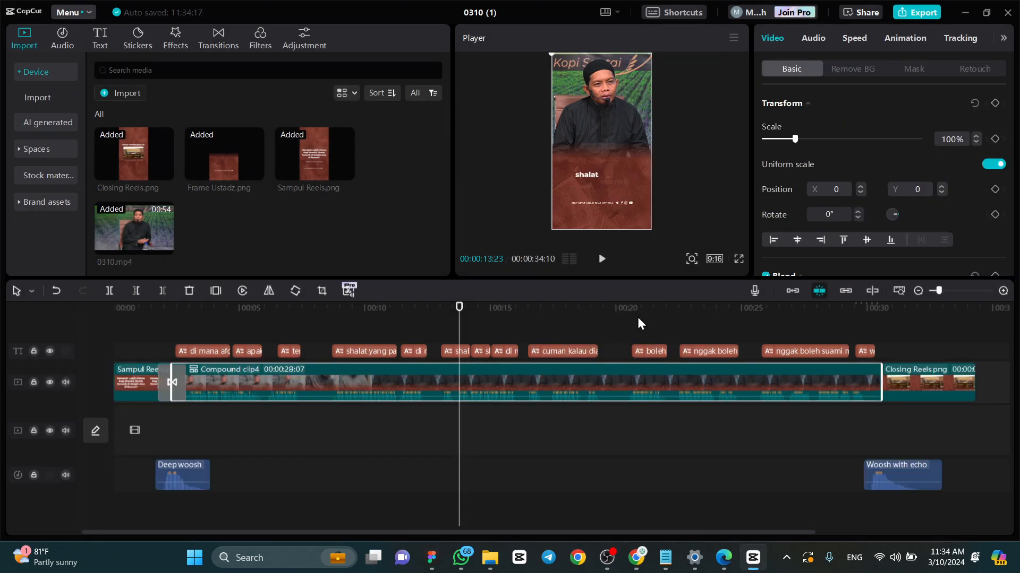
click(700, 317)
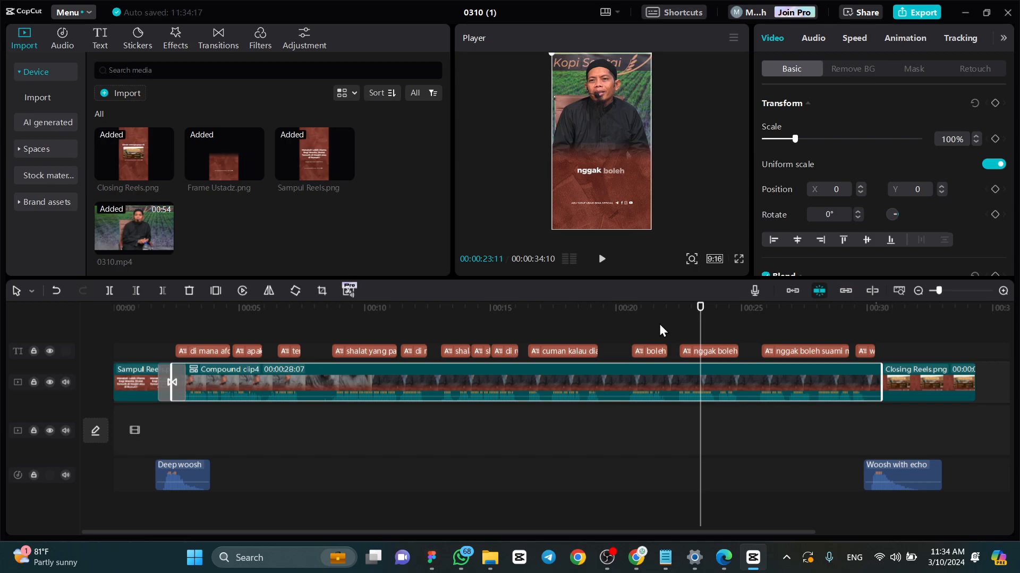
click(617, 561)
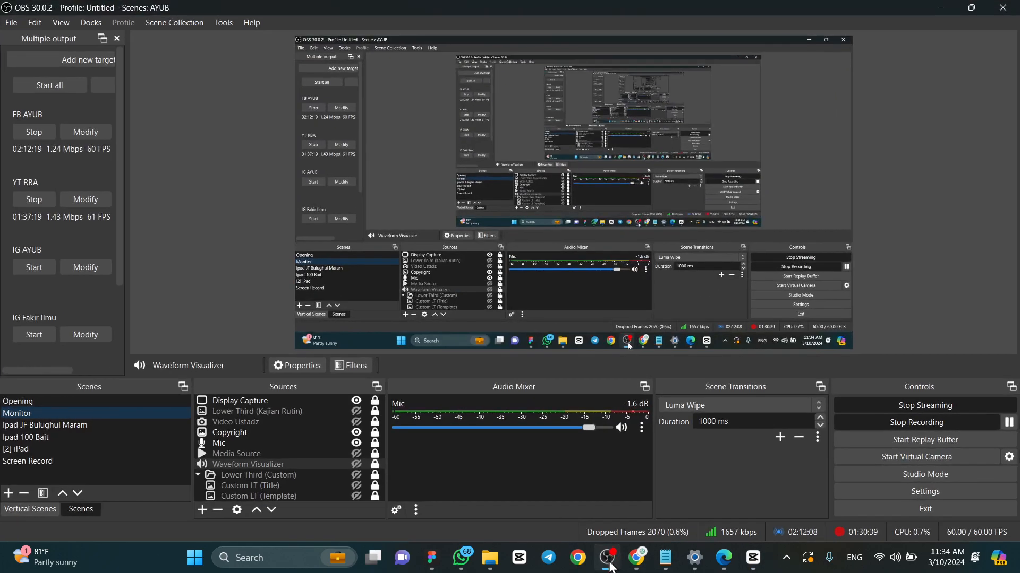
click(617, 561)
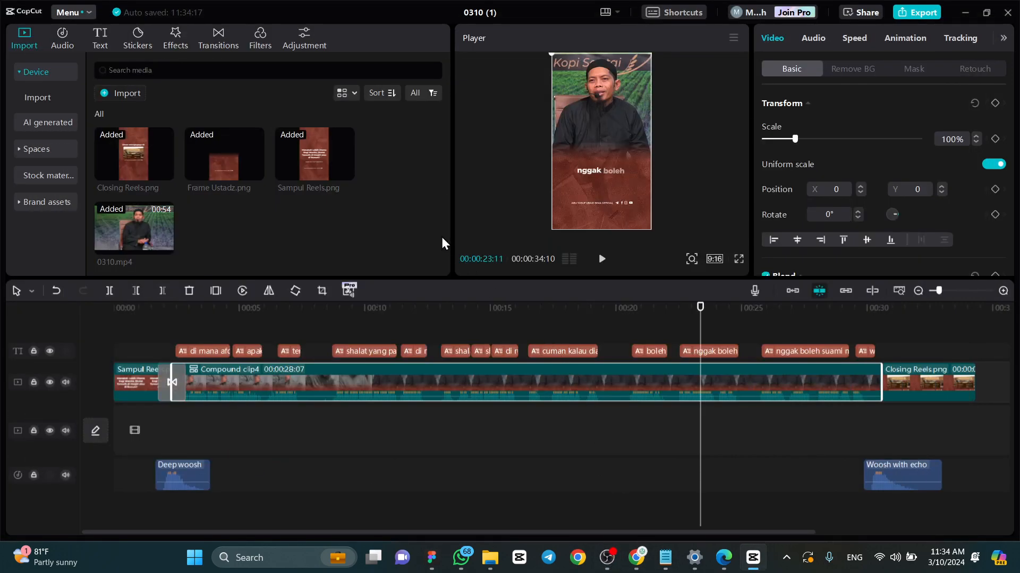
- Switch to Figma's home page and set the app theme to Light
click(440, 560)
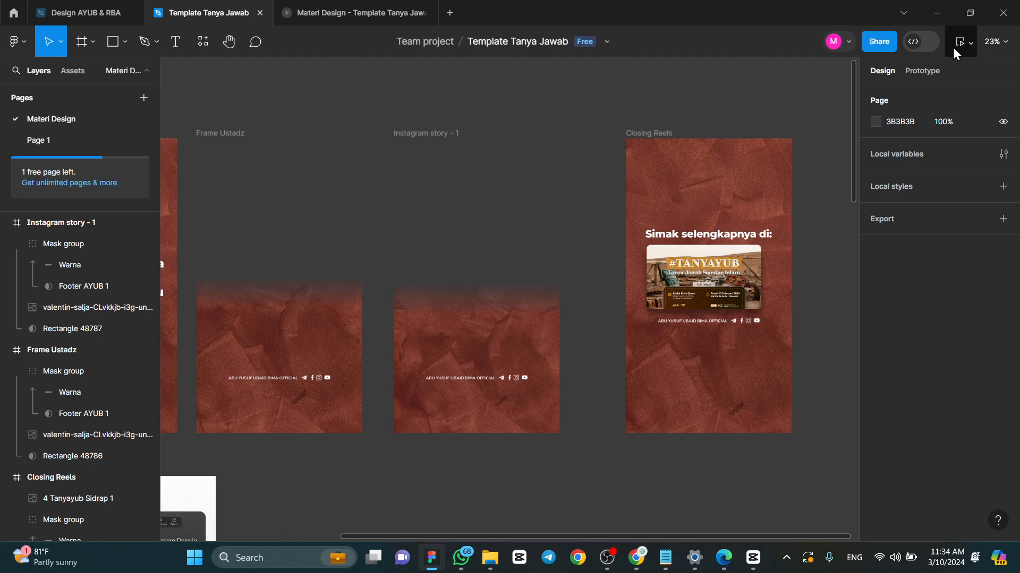
click(13, 14)
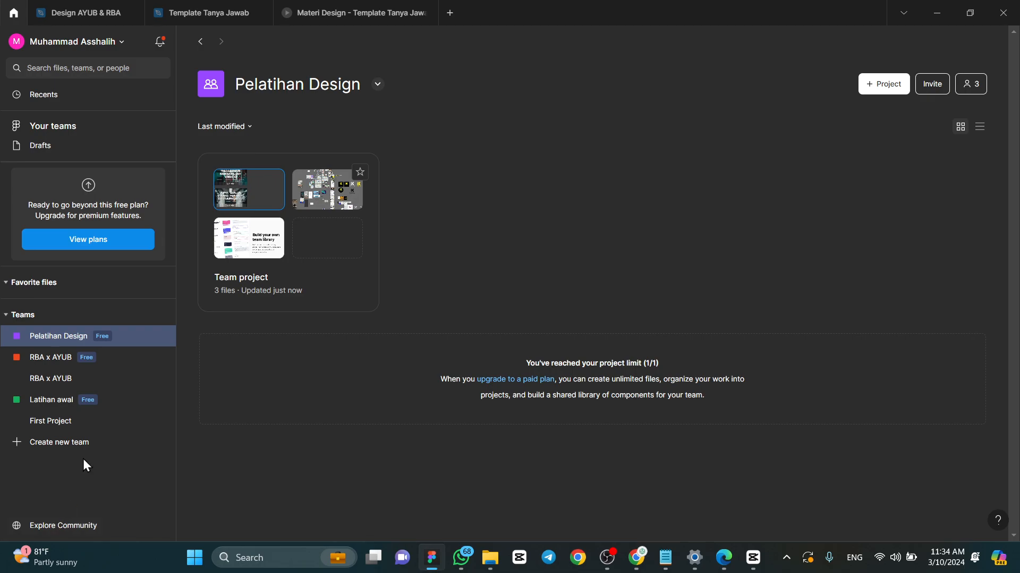
click(72, 42)
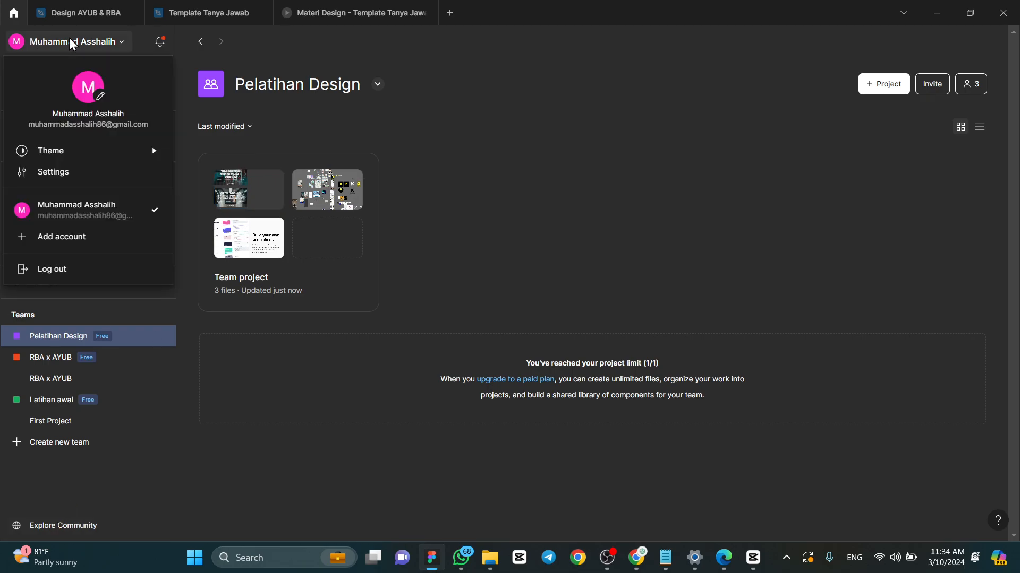
click(72, 43)
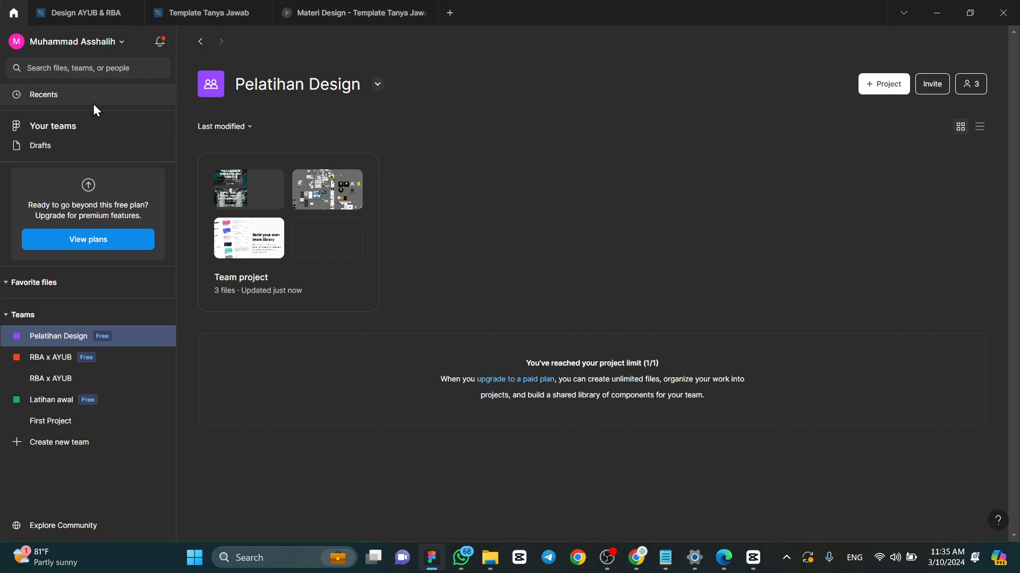
click(110, 46)
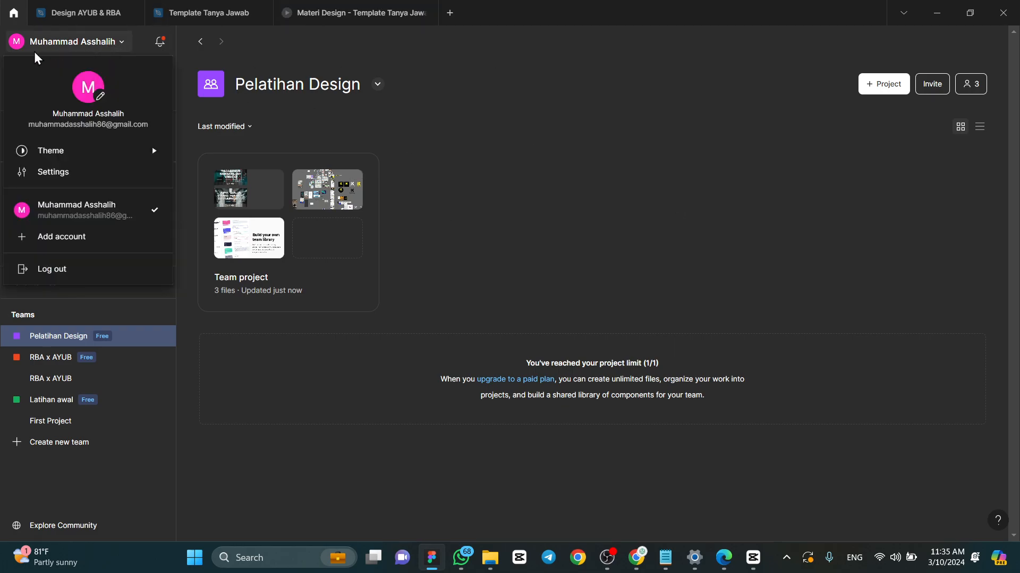
mouse_move(59, 155)
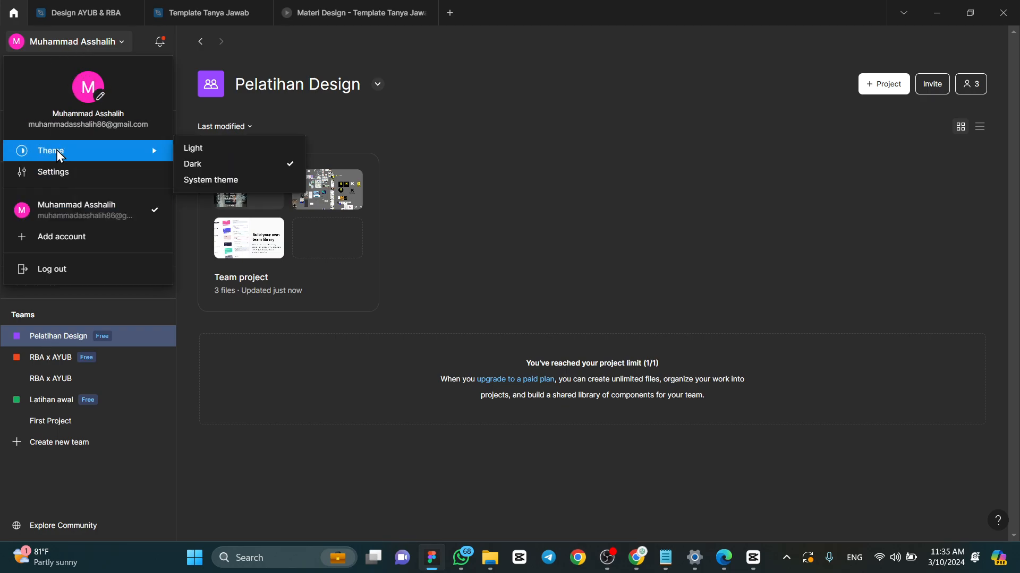
click(218, 157)
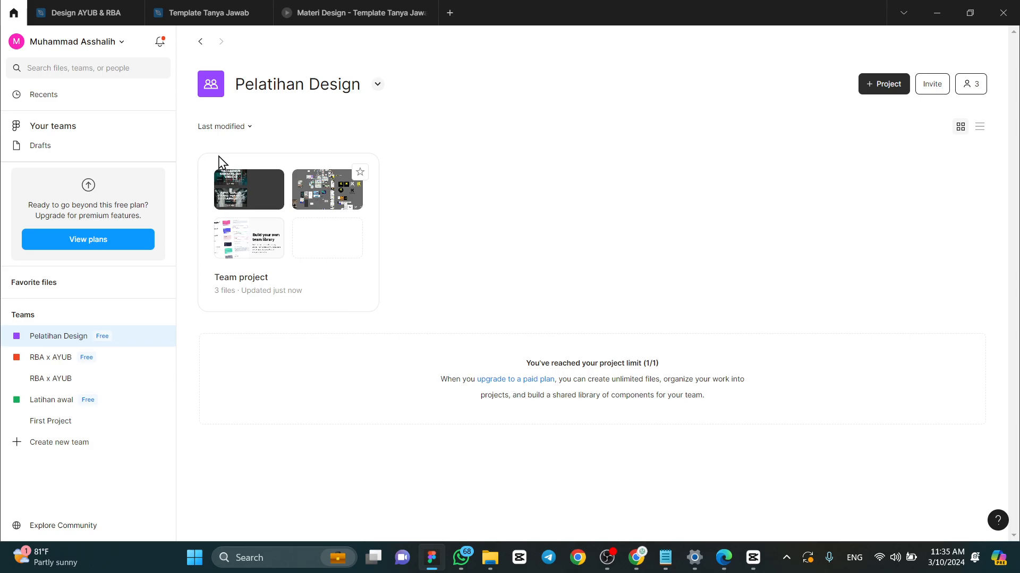
- Set the Figma app theme to Dark
click(106, 48)
mouse_move(125, 148)
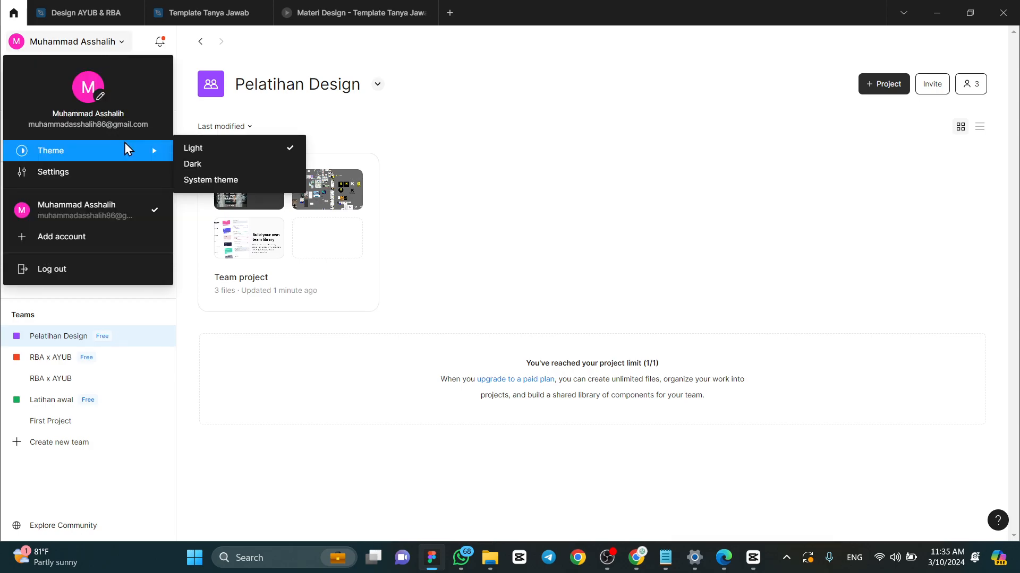
click(204, 164)
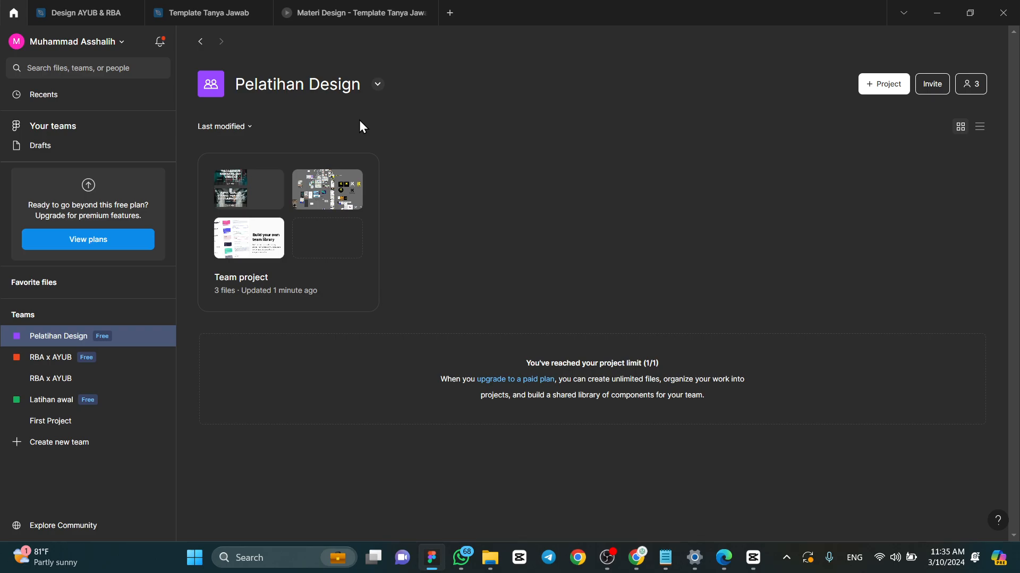
- Look over the open Design AYUB & RBA and Template Tanya Jawab files in the dark theme, and return to the home page
click(96, 19)
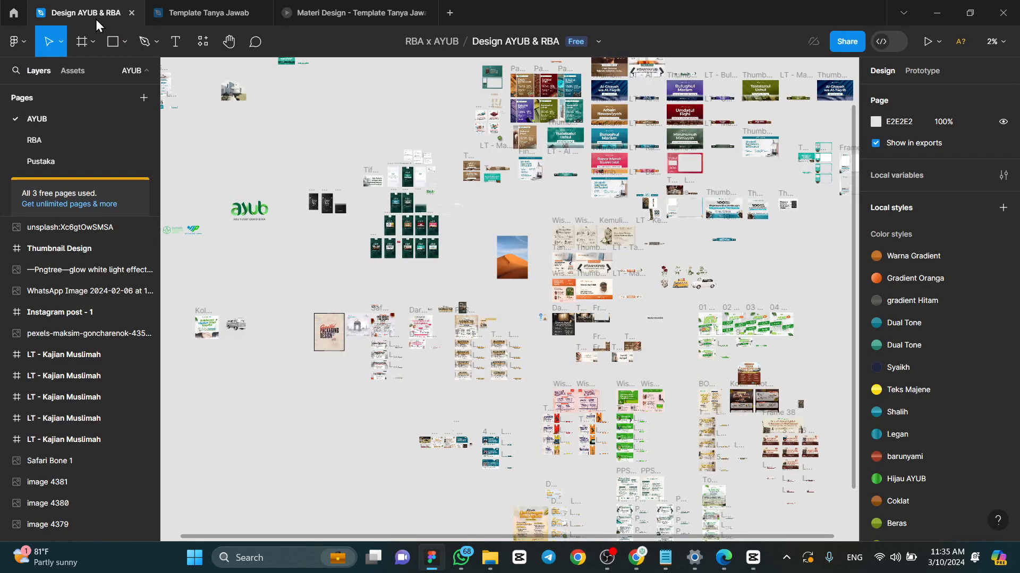
click(187, 11)
click(70, 5)
click(14, 13)
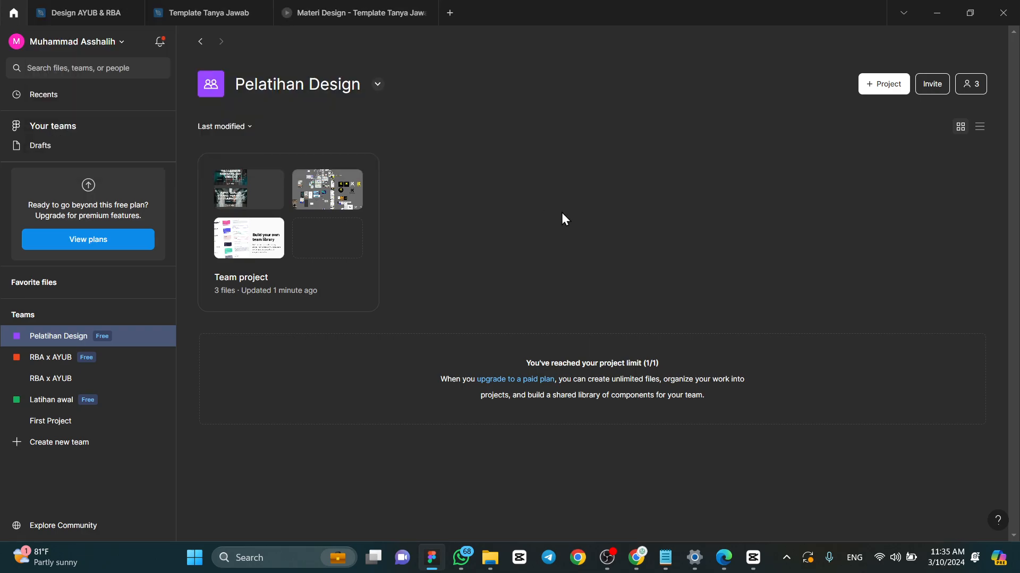
click(433, 563)
click(433, 564)
- Bring up the "Membuat Video Murottal" slide in the Materi Design presentation and hide the pop-up notifications
click(329, 4)
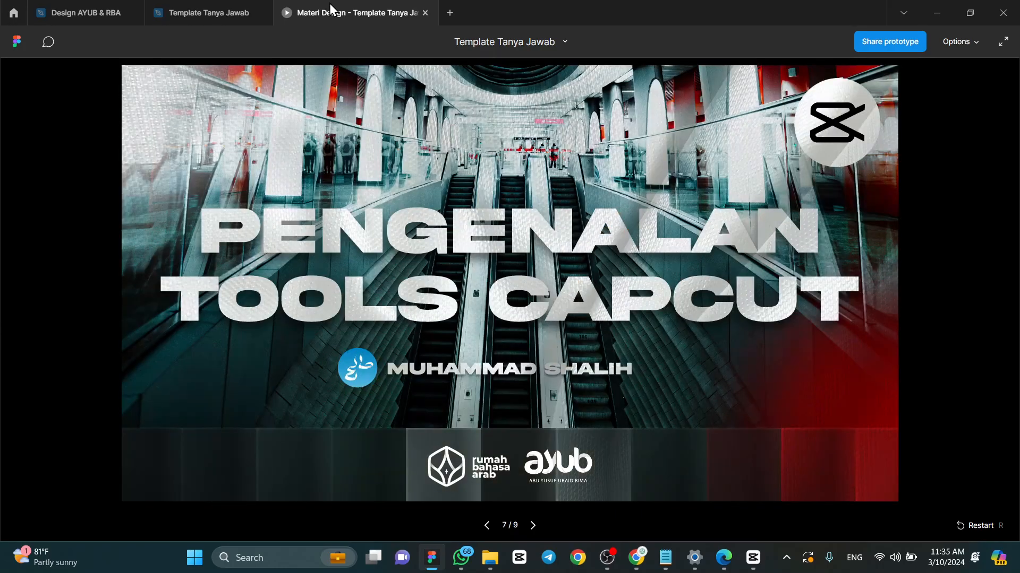
key(Left)
key(Left)
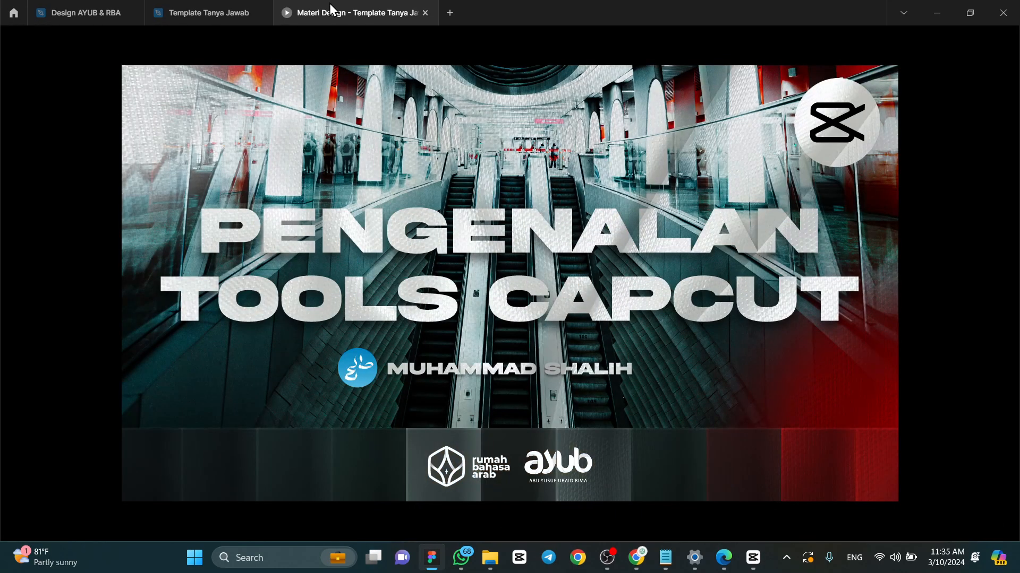
key(Left)
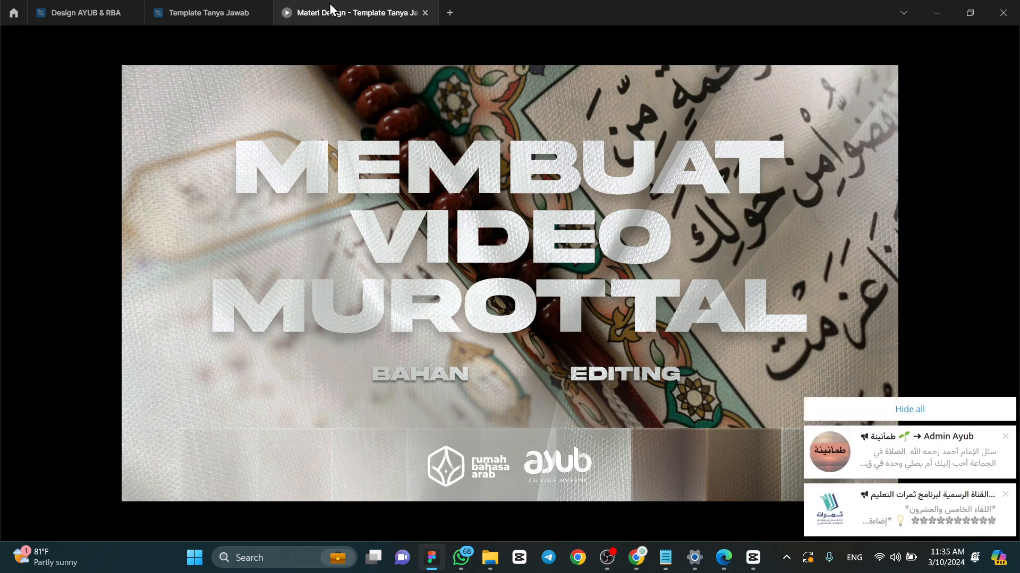
click(979, 412)
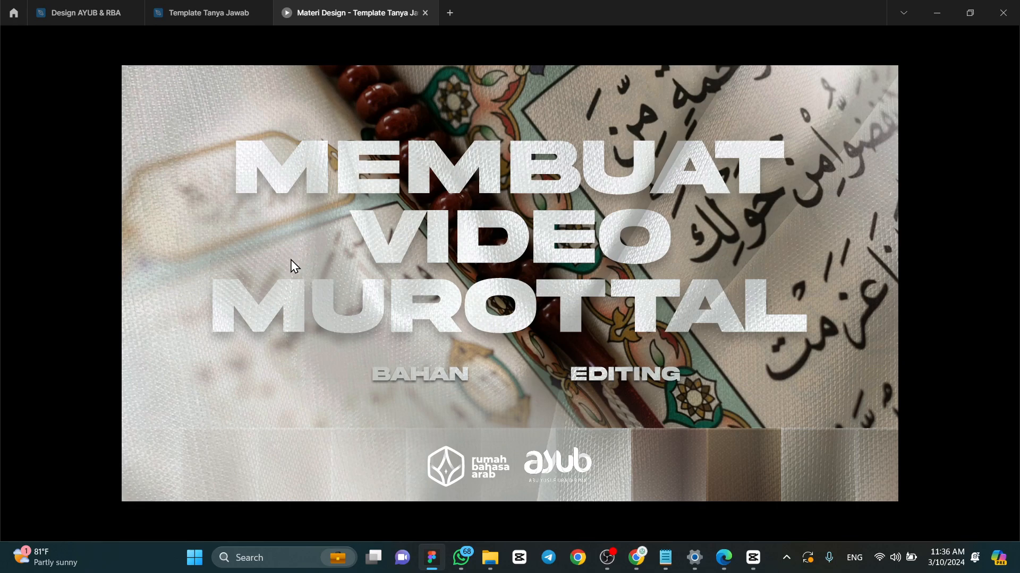
click(608, 557)
click(608, 559)
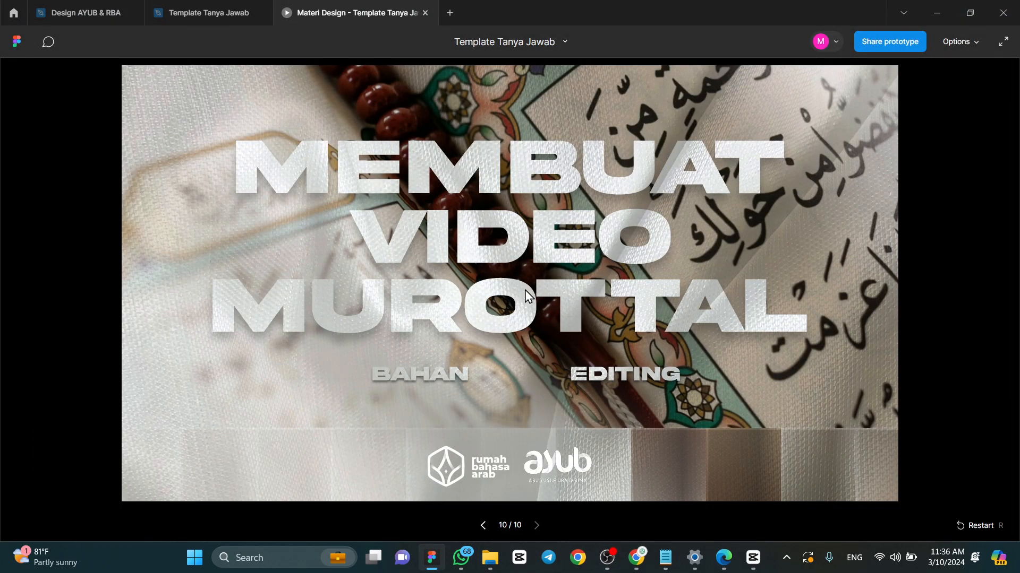
- Review the Closing Reels, Frame Ustadz and Sampul Reels images in the Downloads folder, and preview the red Unsplash background full size
click(494, 561)
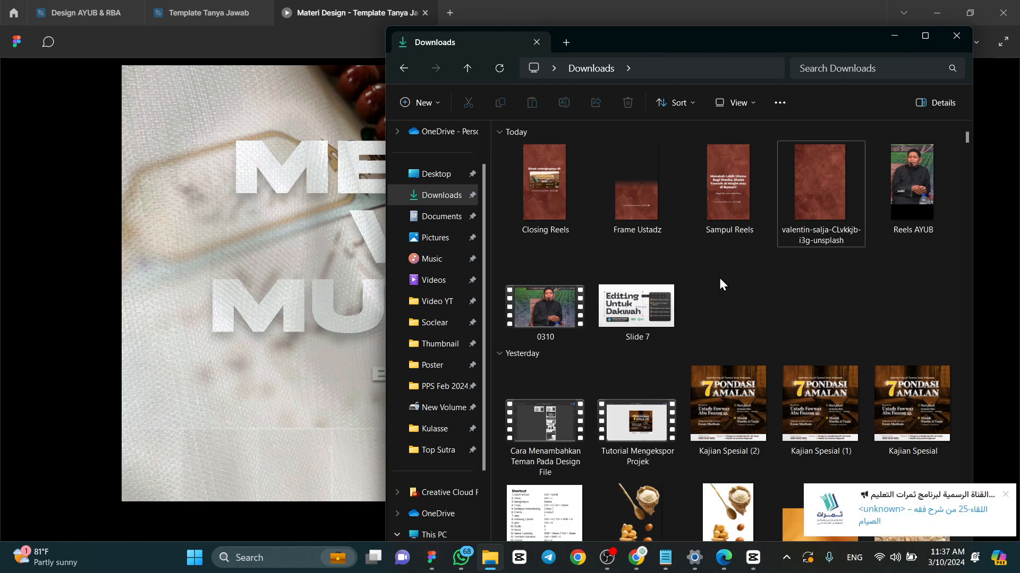
click(1005, 494)
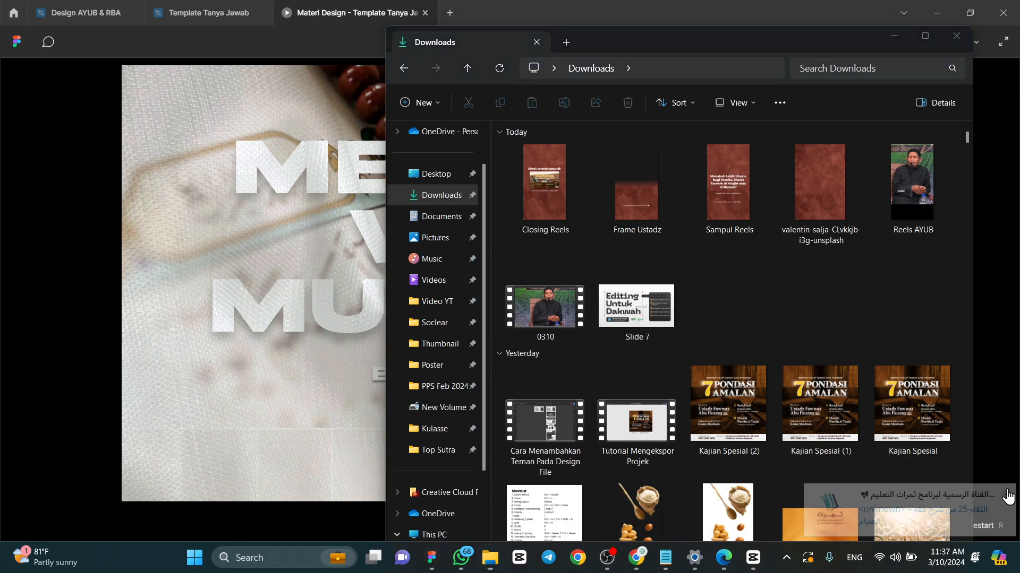
click(543, 183)
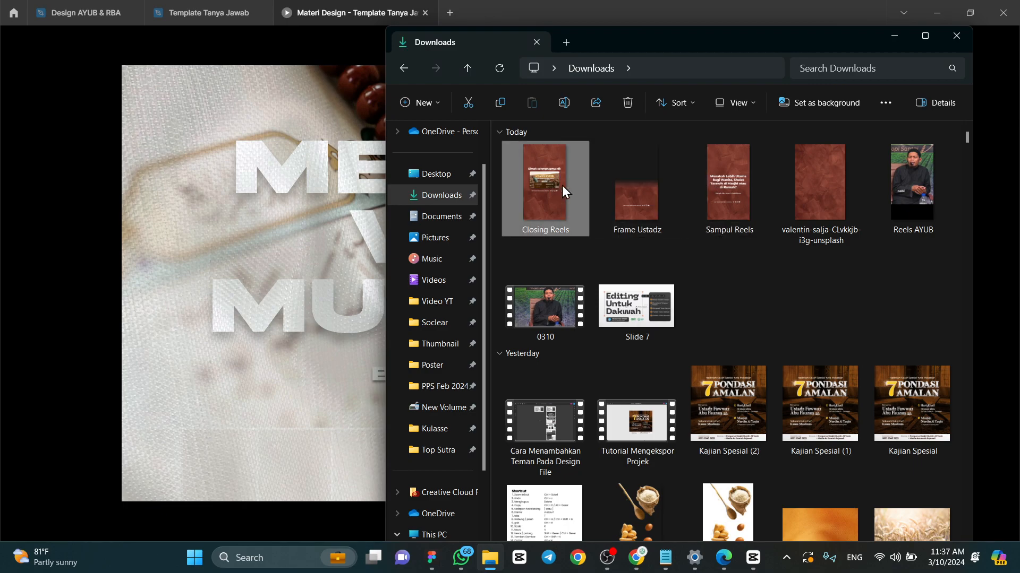
click(666, 182)
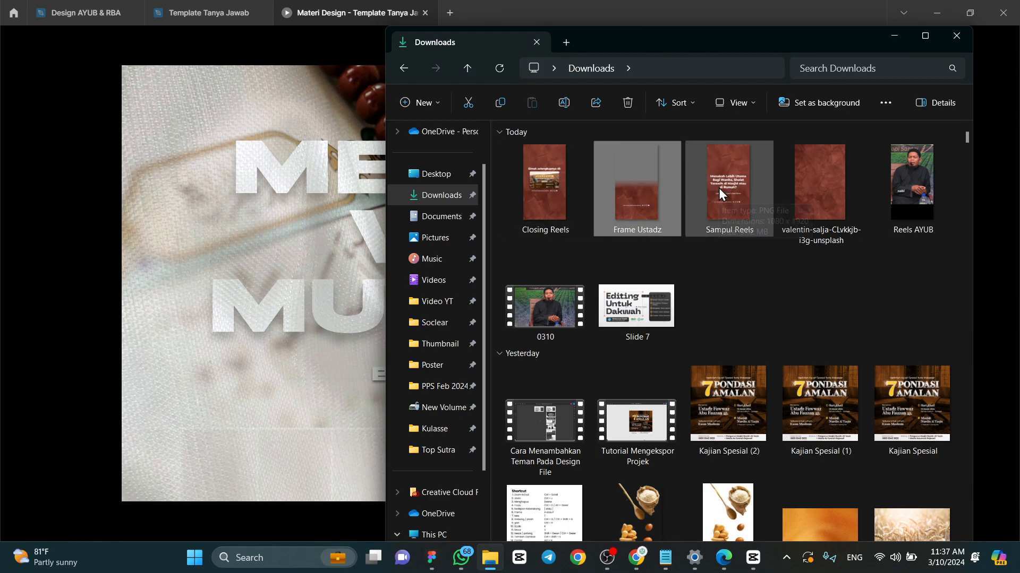
click(721, 184)
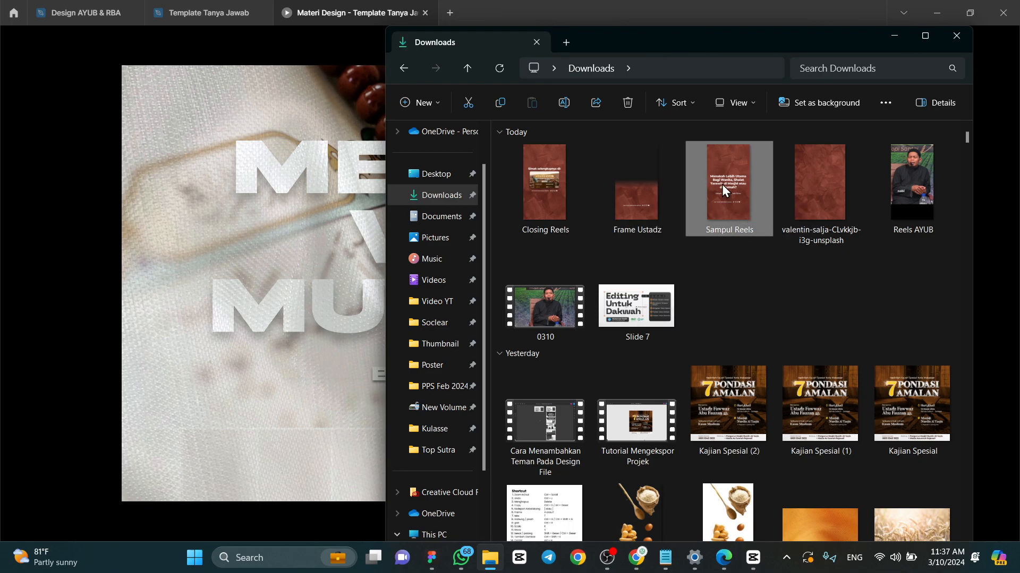
double_click(829, 192)
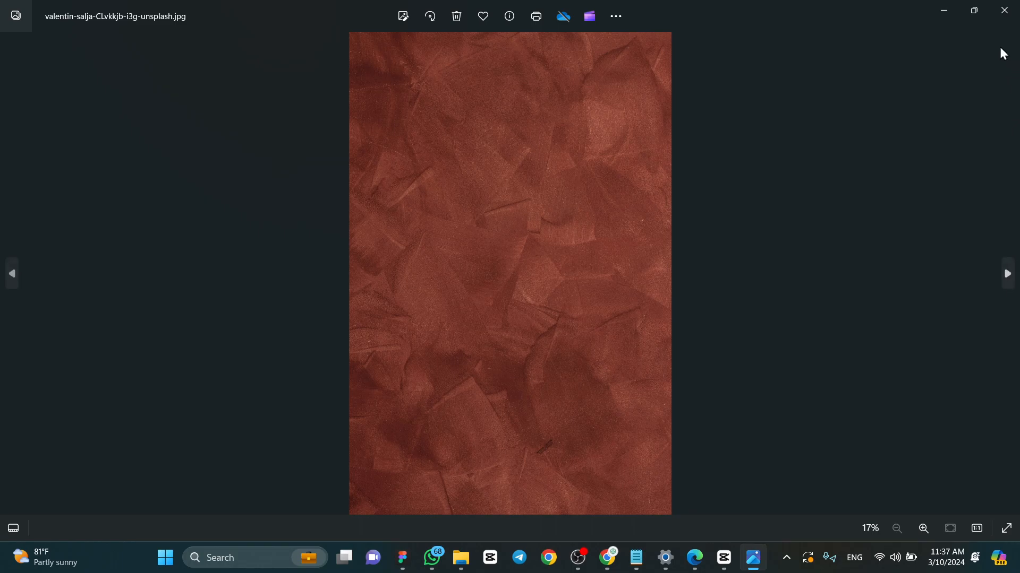
click(998, 12)
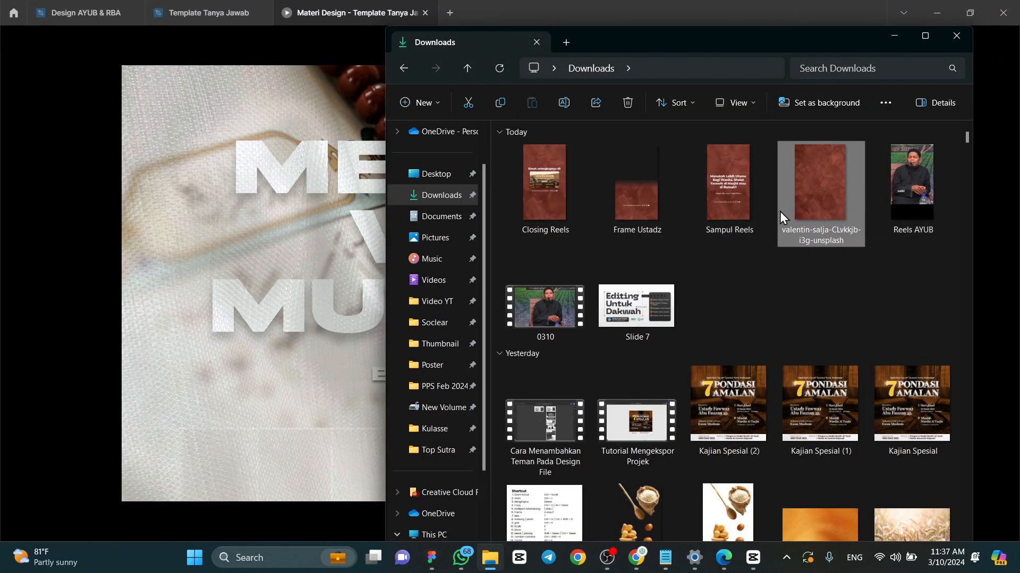
click(785, 282)
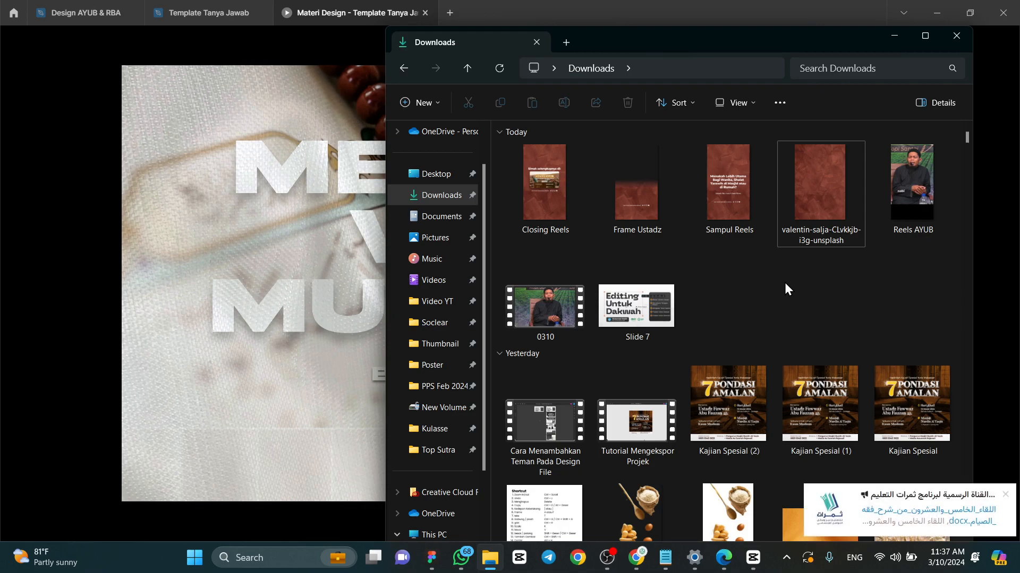
- Point out the Slide 7 image in Downloads, dismiss the notifications, and return to the "Membuat Video Murottal" slide
click(668, 313)
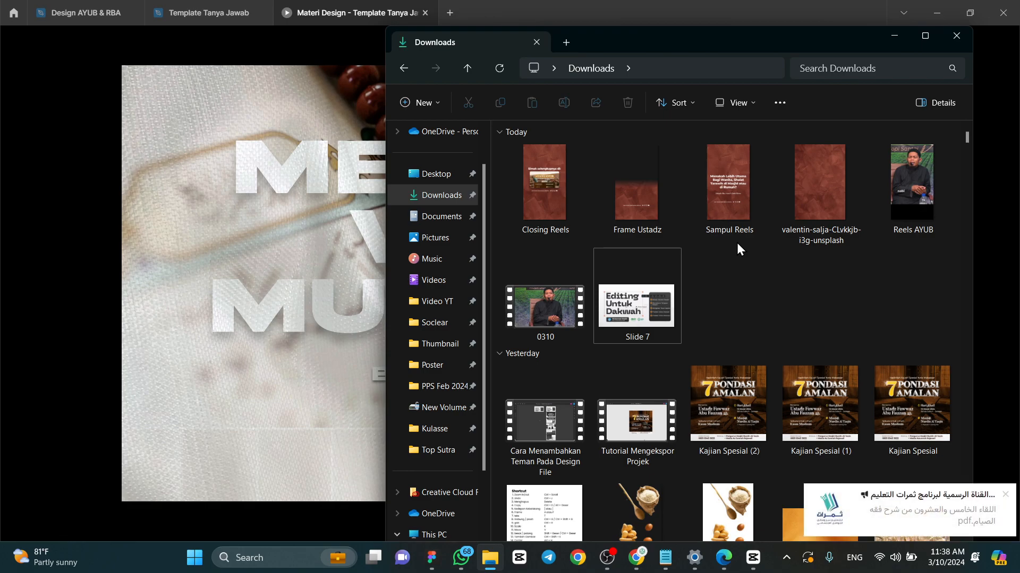
click(1005, 495)
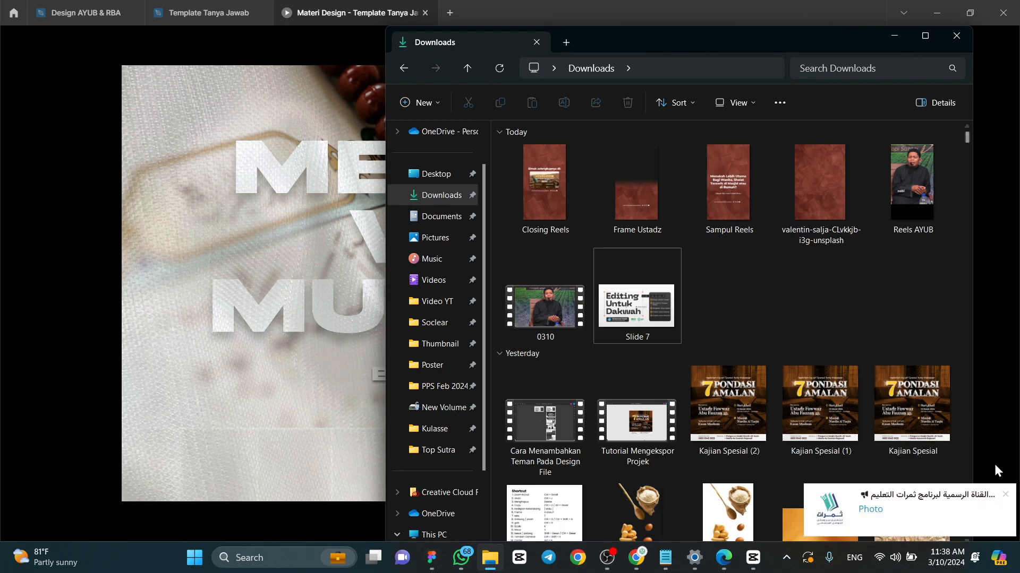
click(1005, 495)
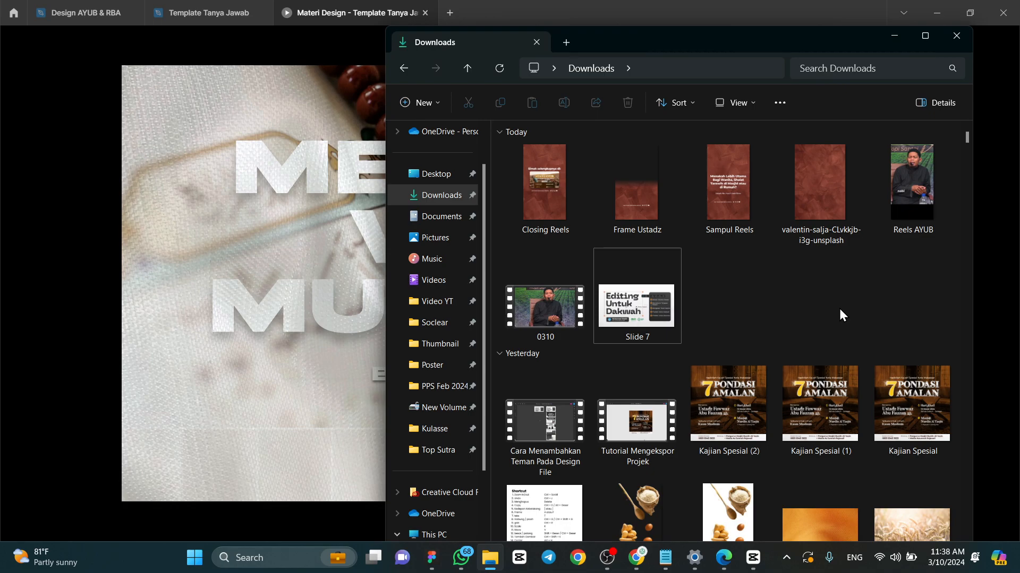
click(898, 35)
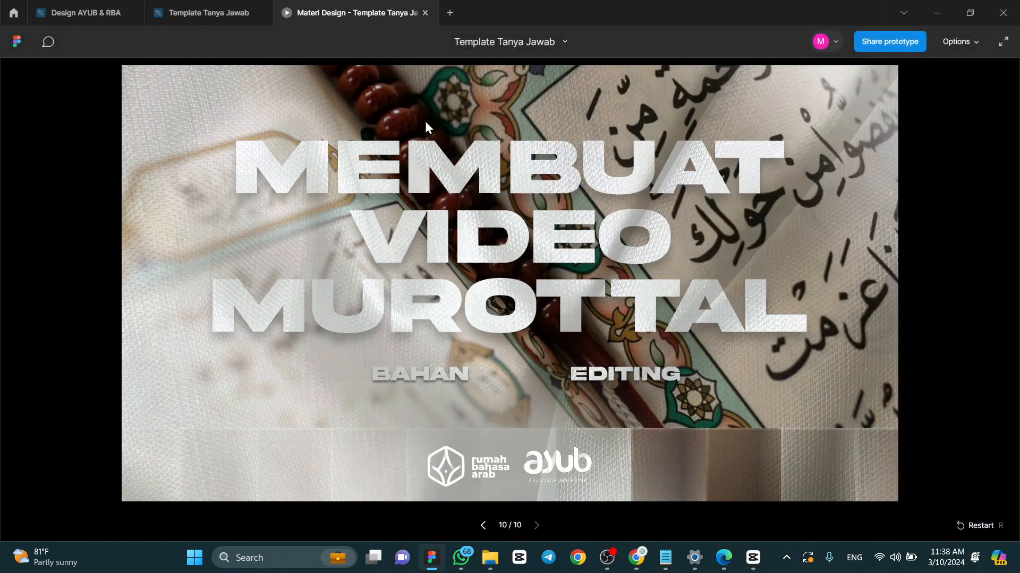